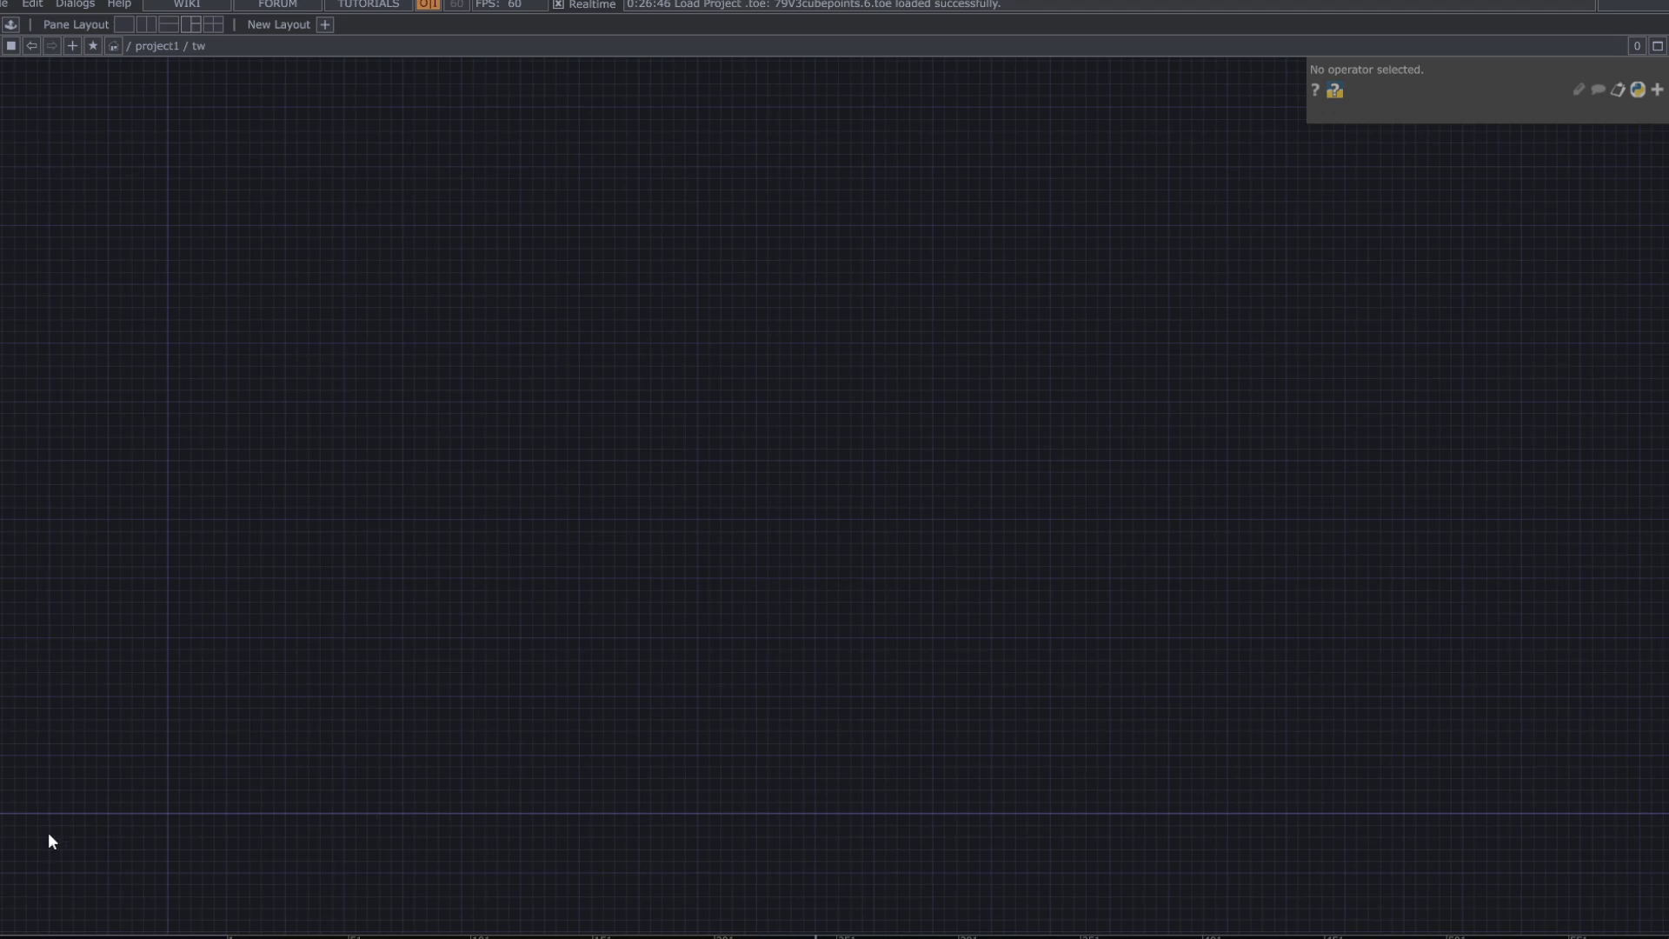
- Add a Ramp TOP to the empty network
scroll(165, 782, "up", 8)
left_click_drag(212, 793, 410, 601)
key("Tab")
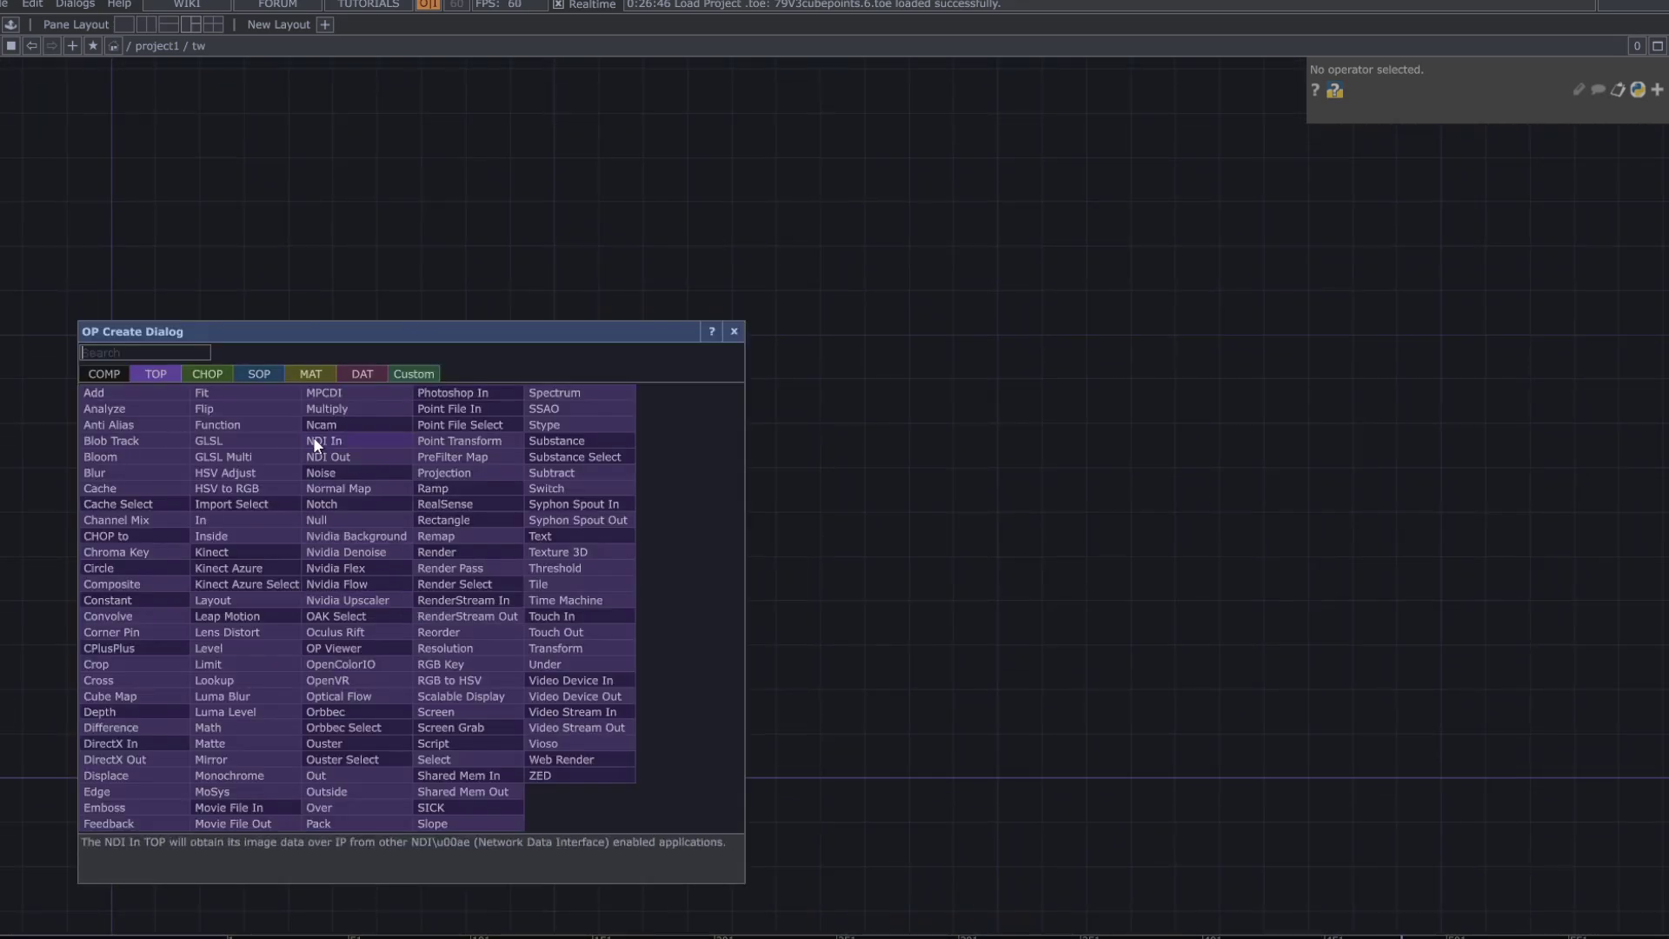
type("ra")
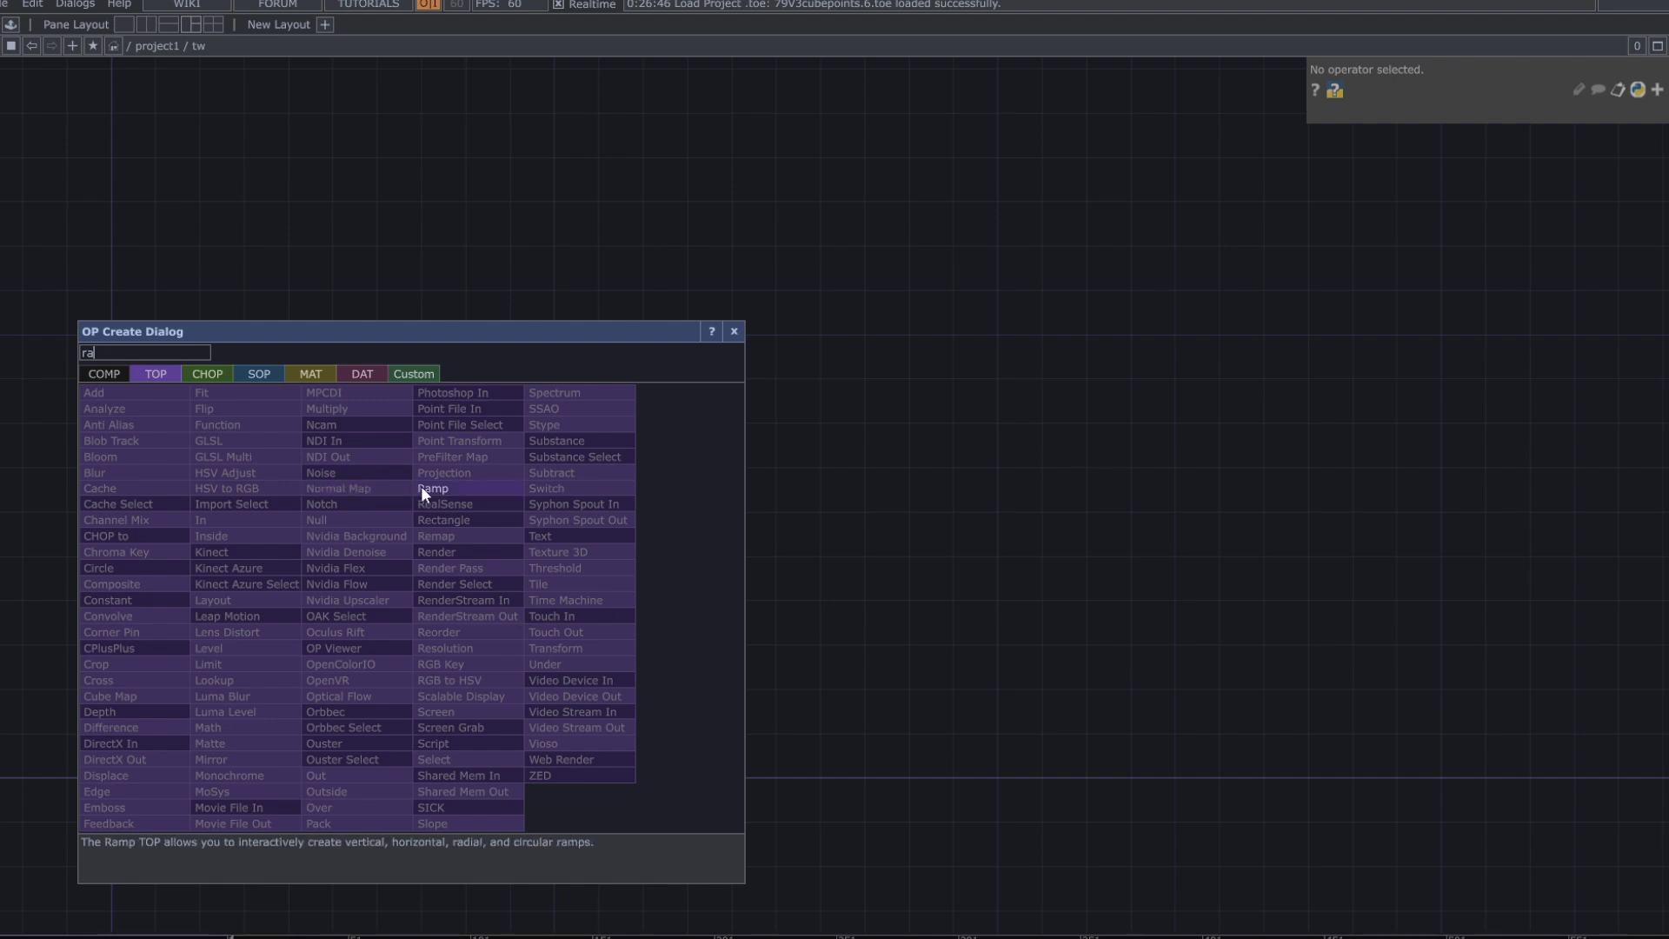
left_click(421, 488)
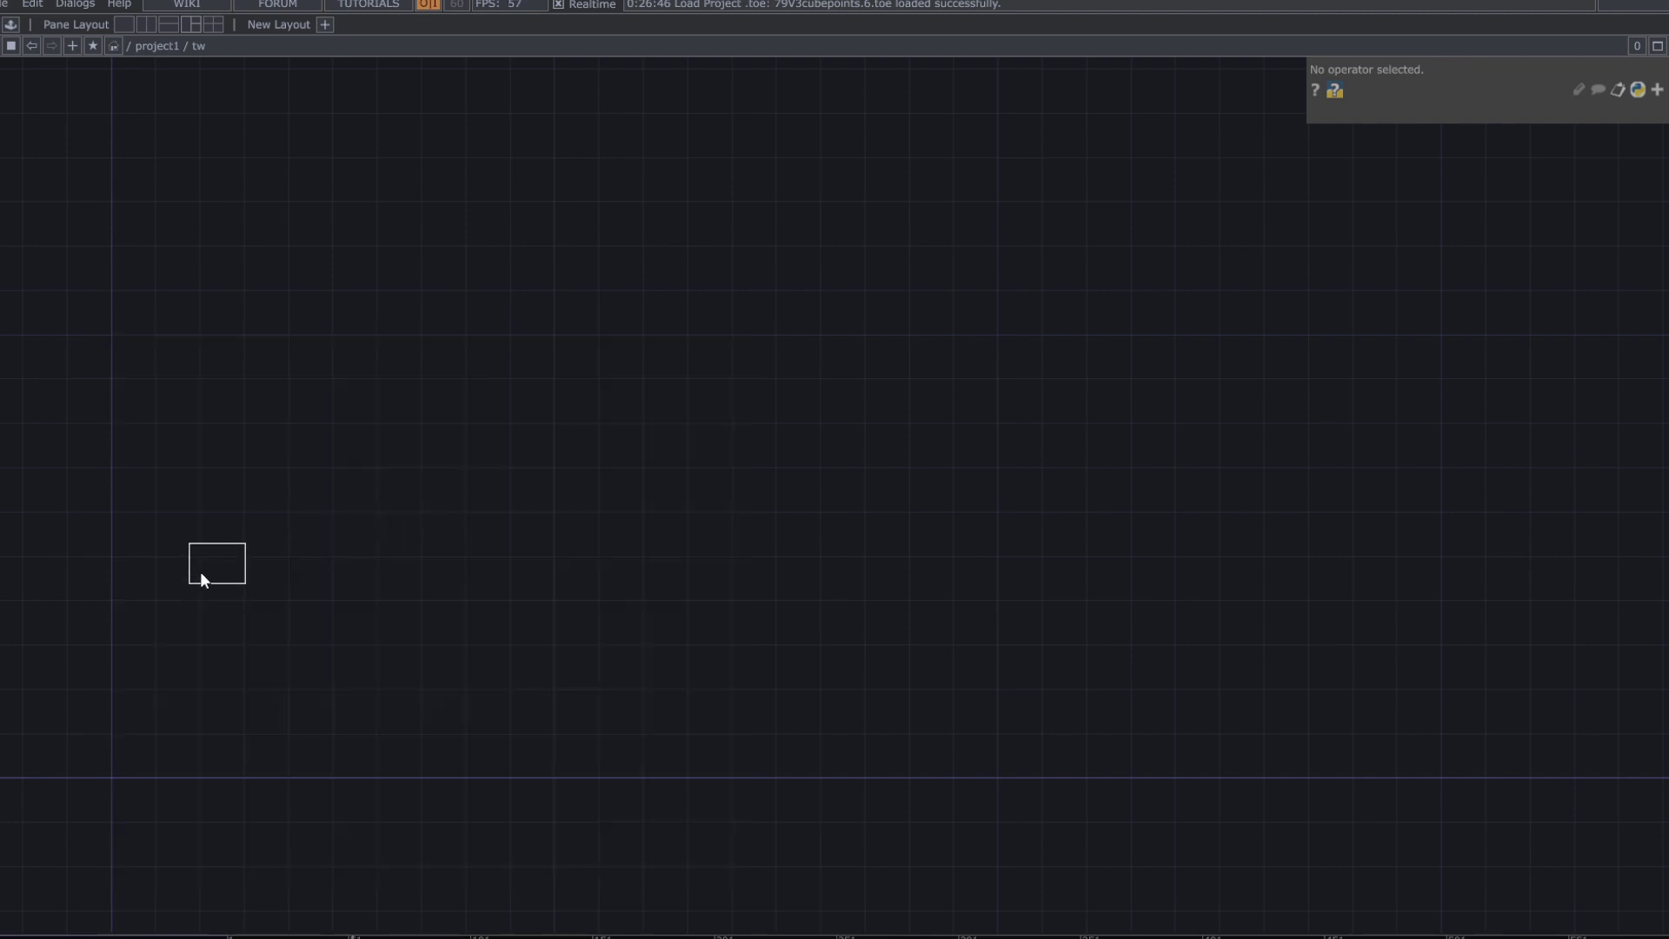
left_click(200, 571)
- Duplicate the Ramp TOP and place the copy directly below the original
scroll(200, 571, "up", 5)
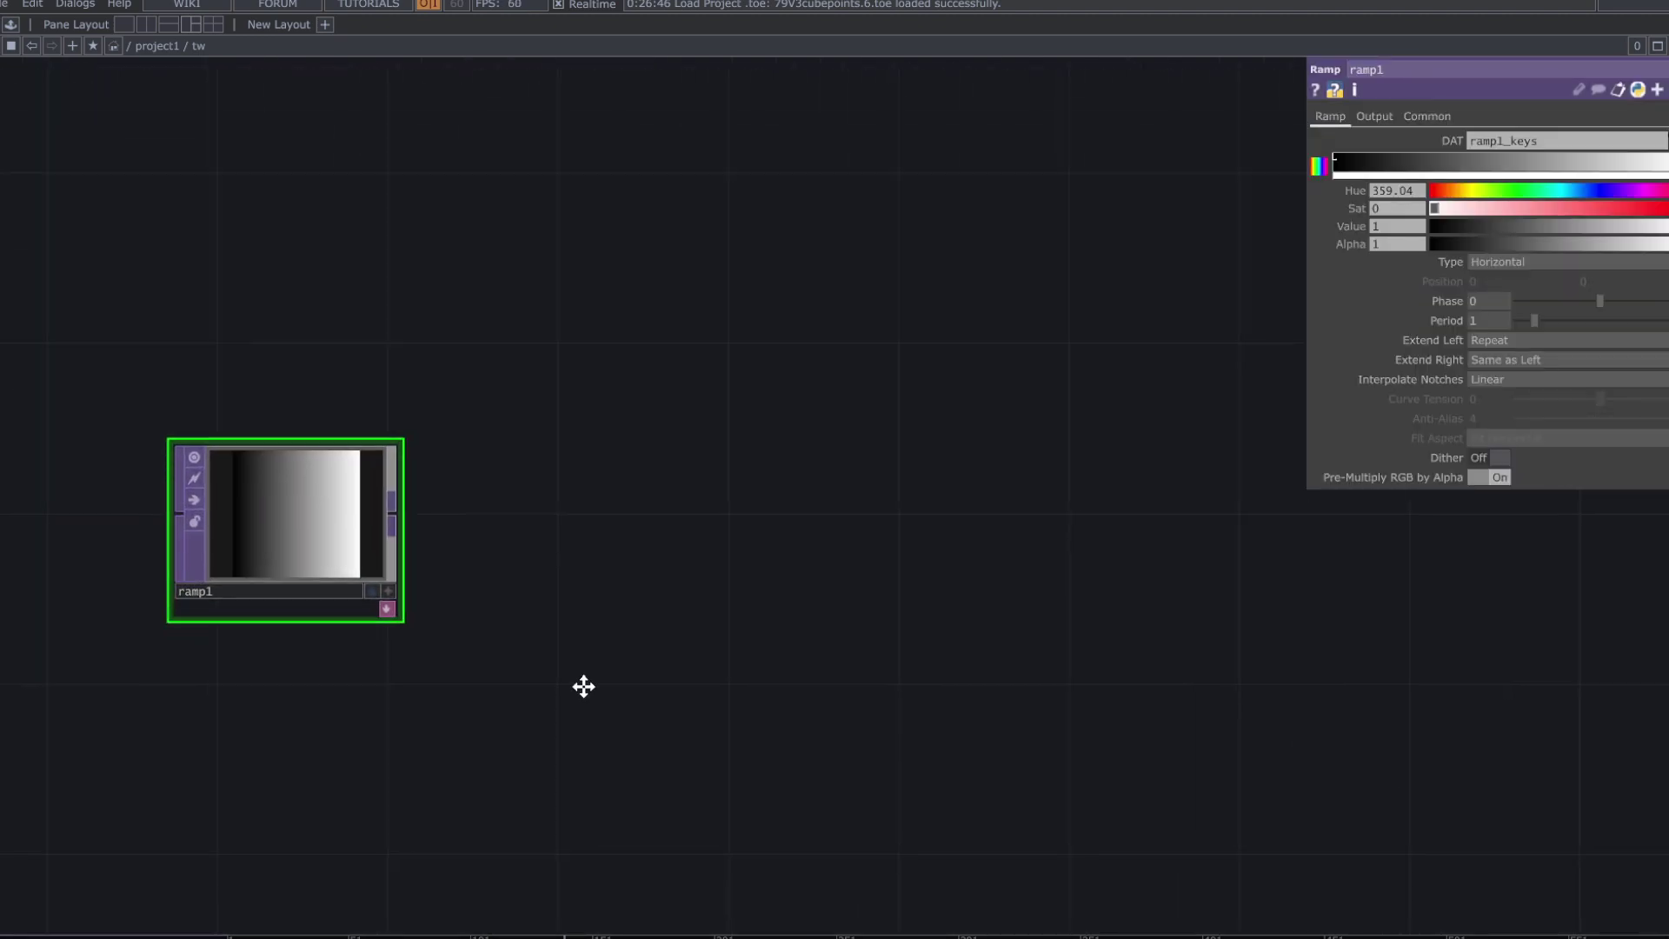
left_click_drag(583, 687, 743, 629)
scroll(479, 469, "up", 3)
left_click_drag(771, 510, 908, 447)
key("ctrl+c")
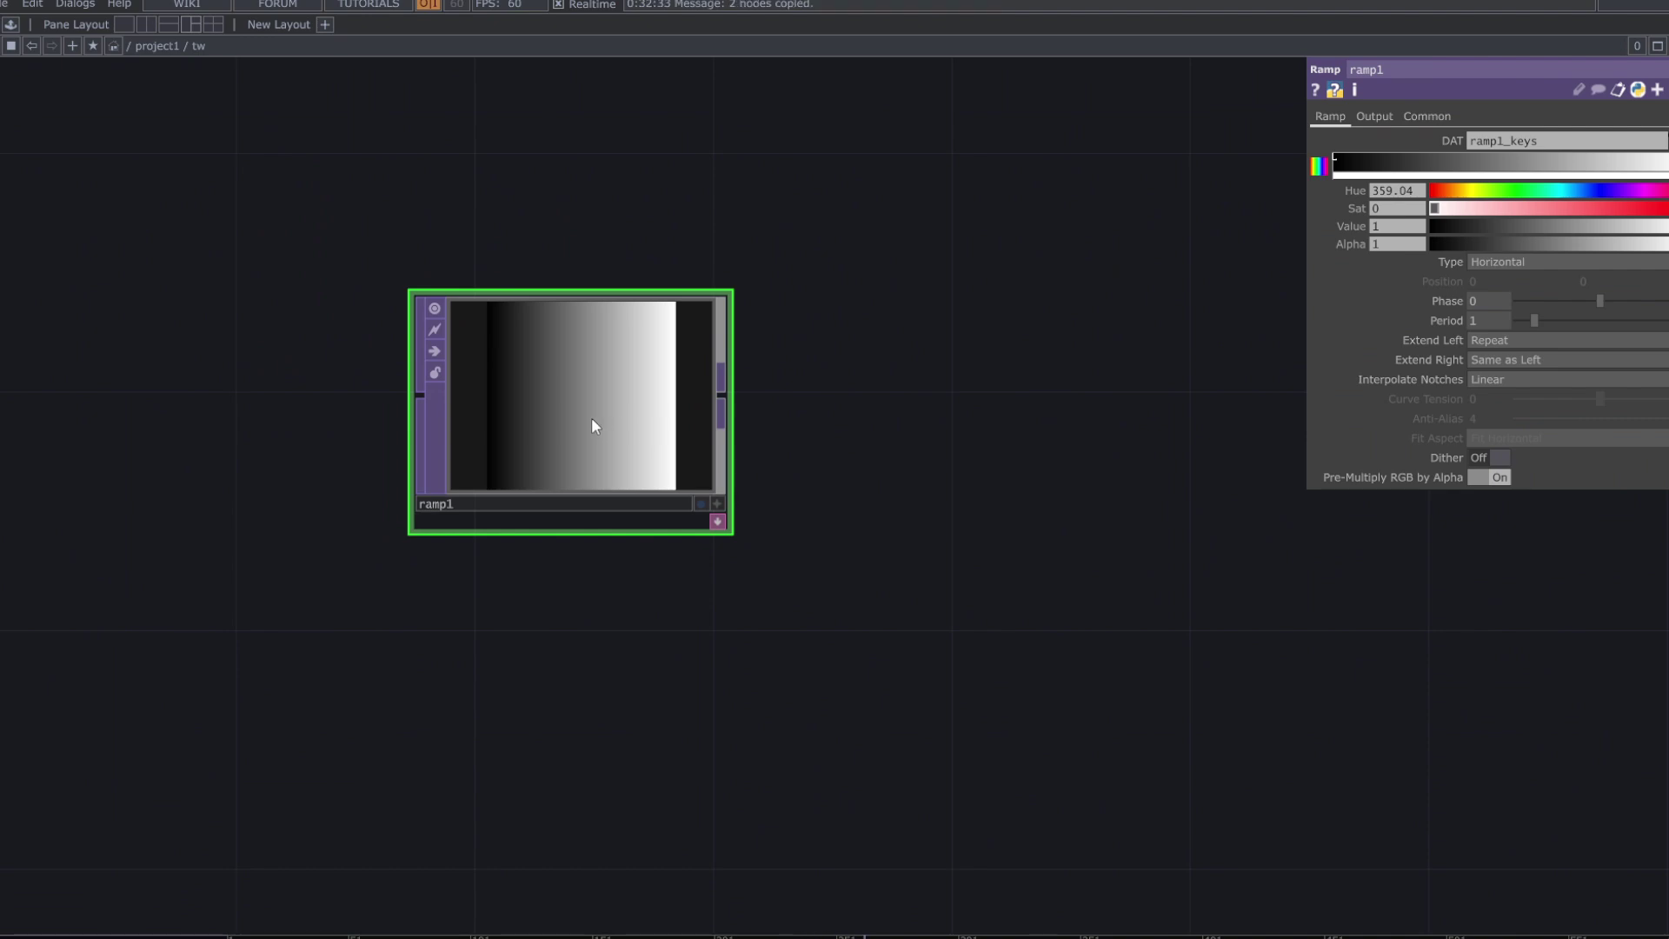
key("ctrl+v")
left_click(571, 601)
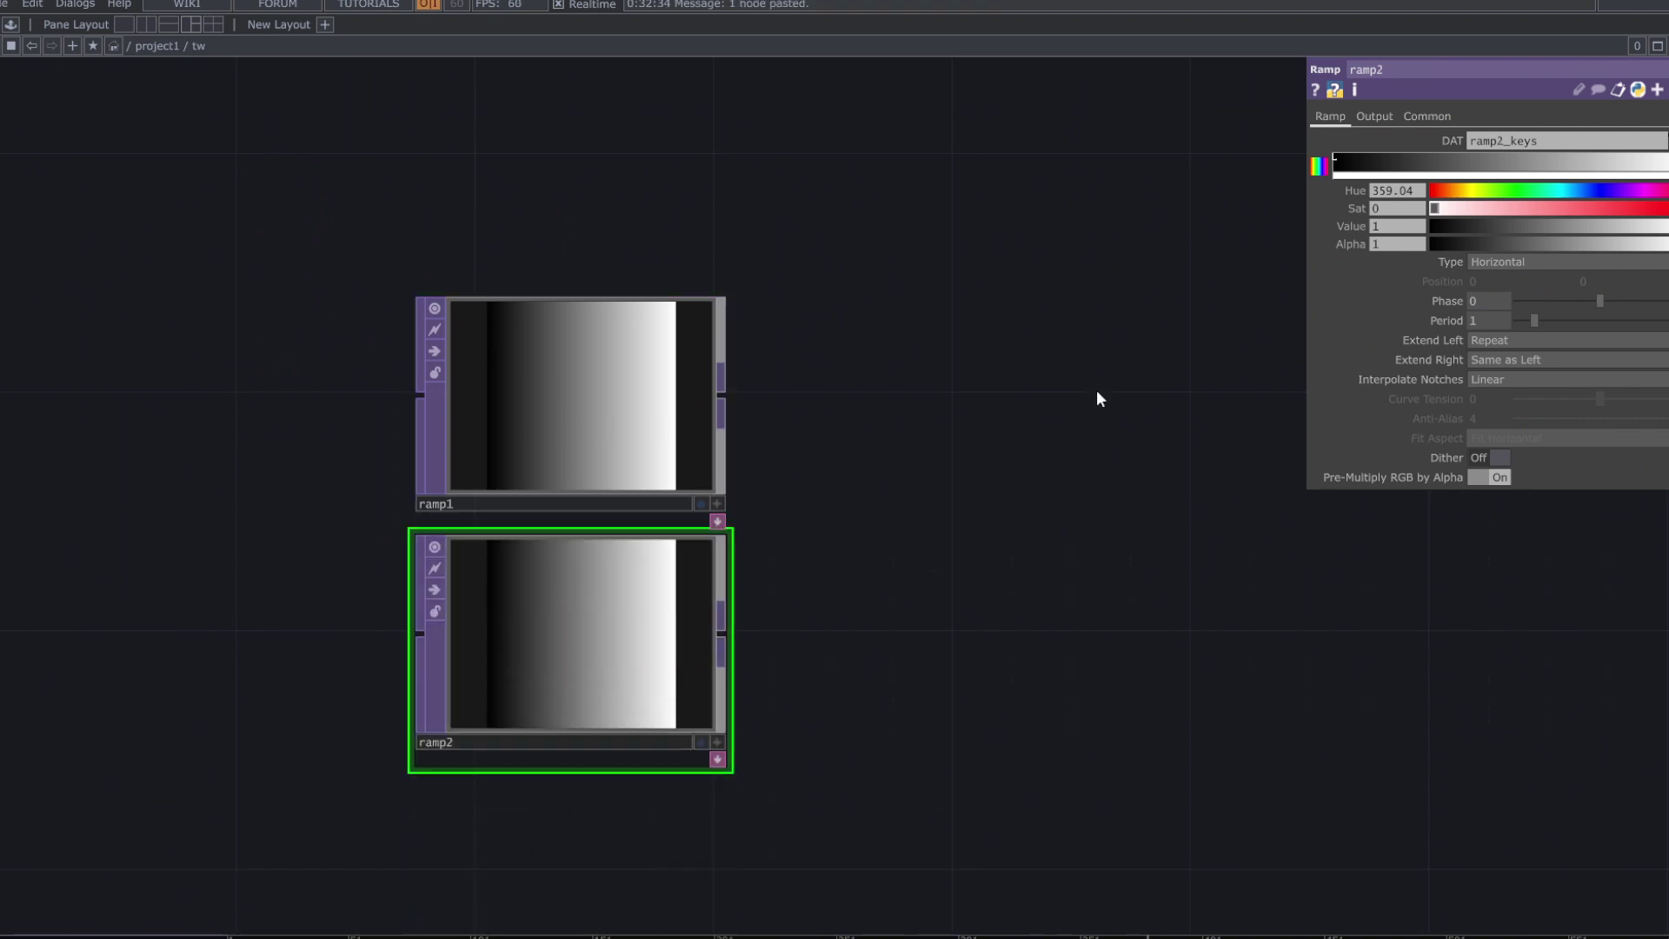
- Set the type of the second ramp to Vertical
left_click(1447, 121)
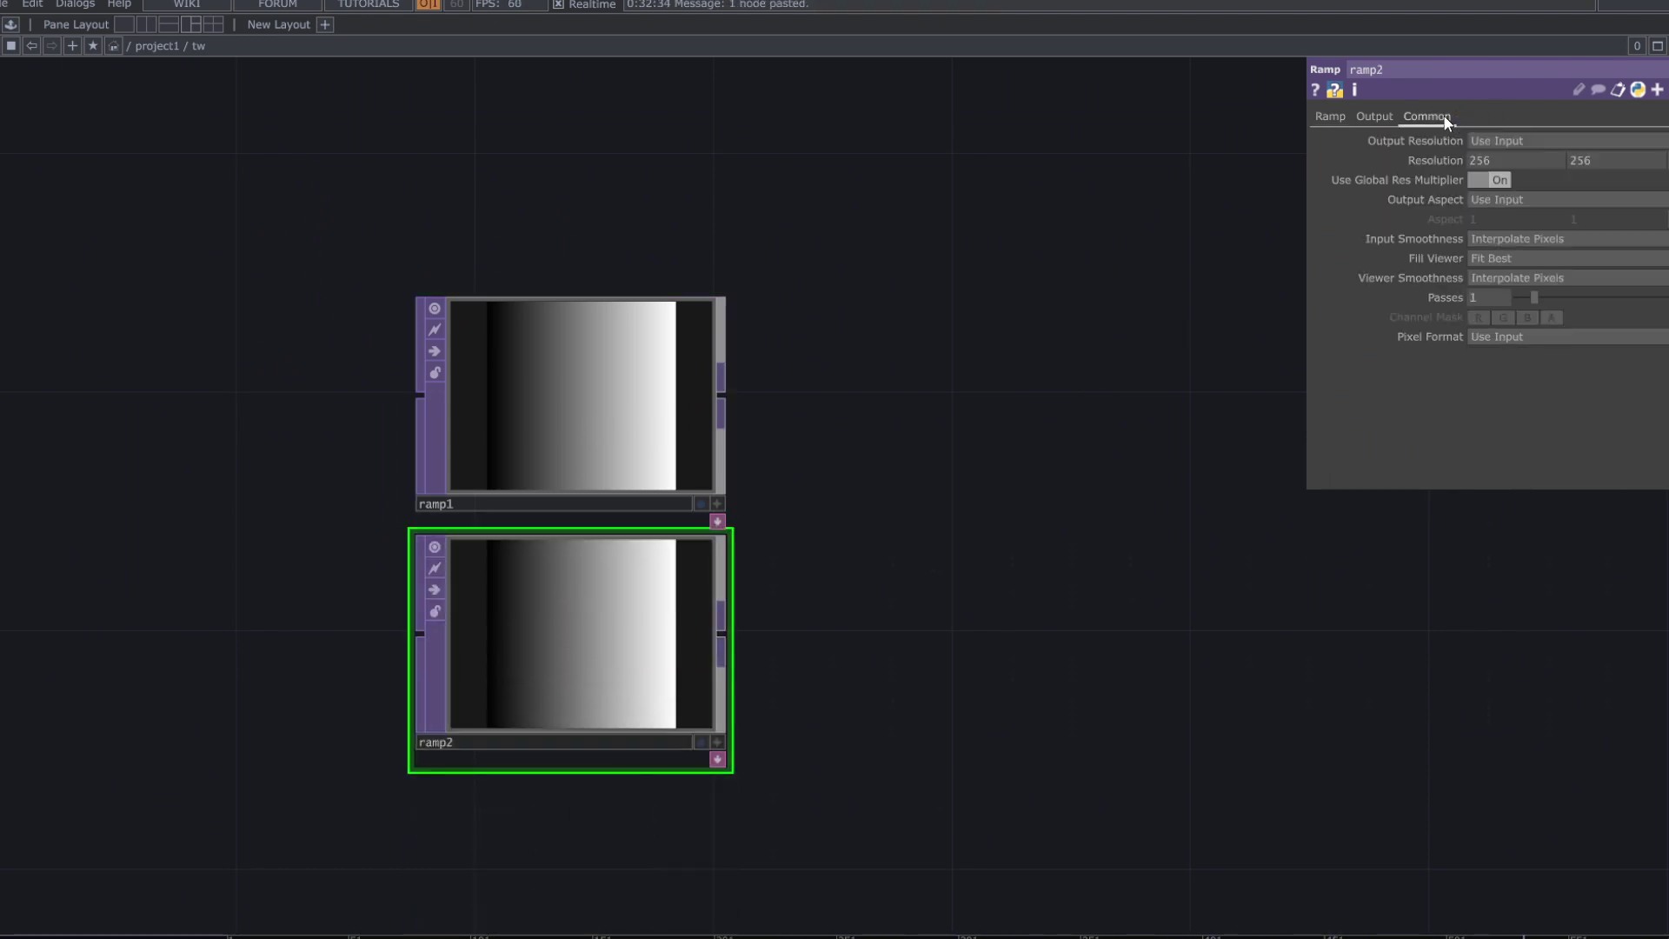
left_click(1322, 115)
left_click(1513, 265)
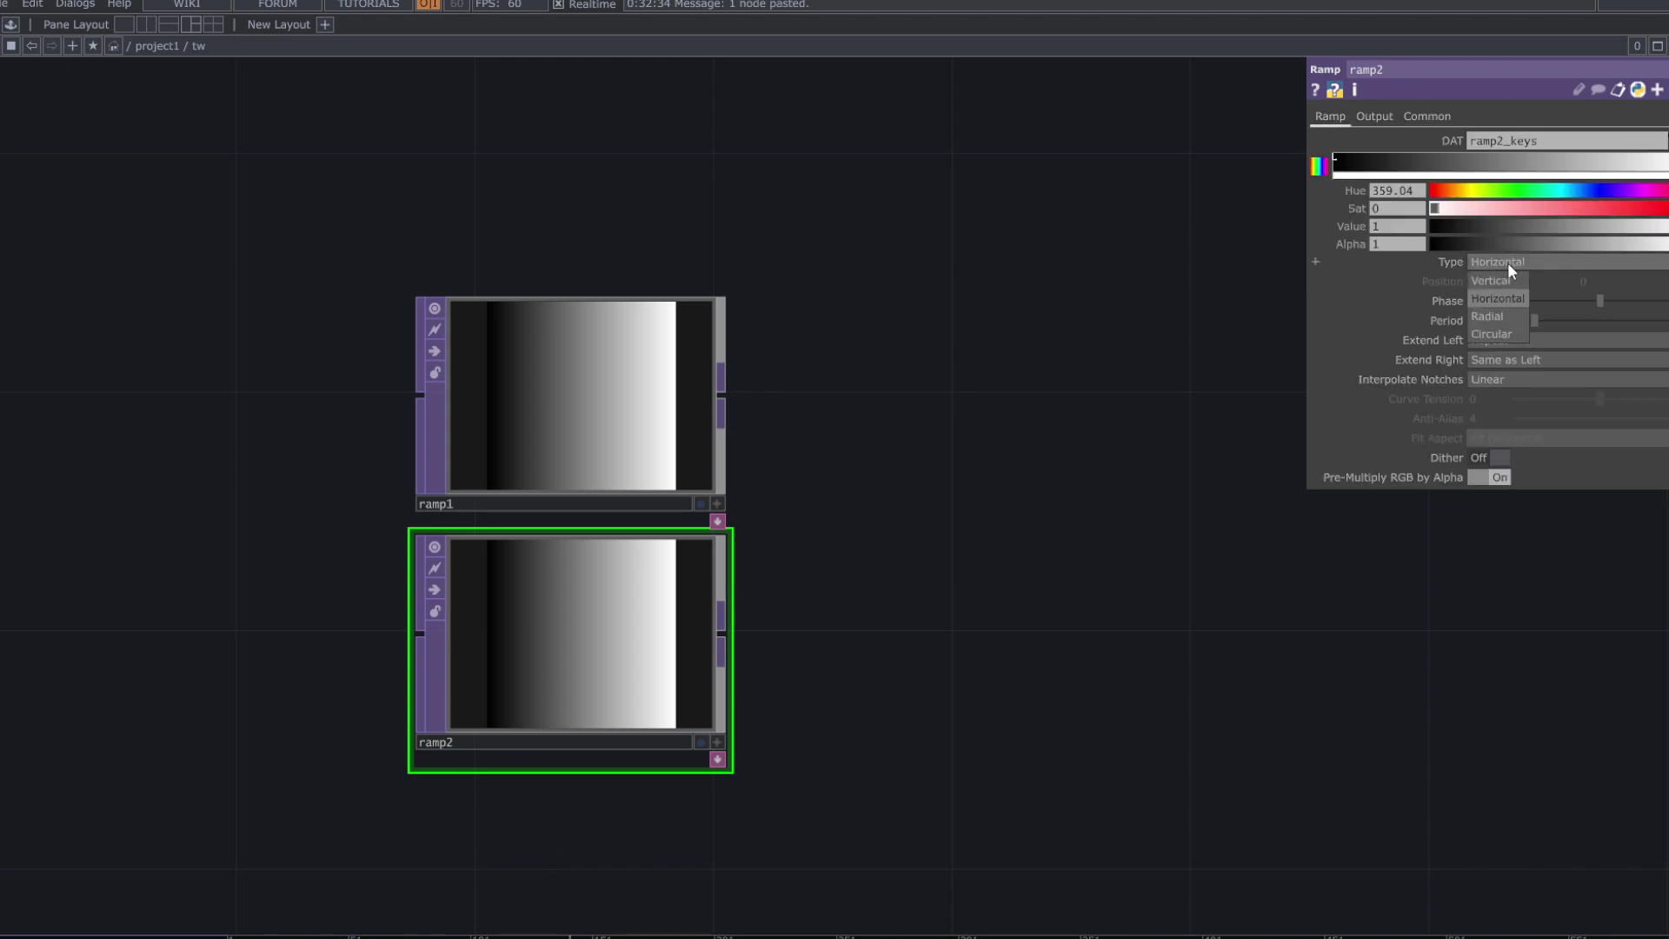
left_click(1498, 280)
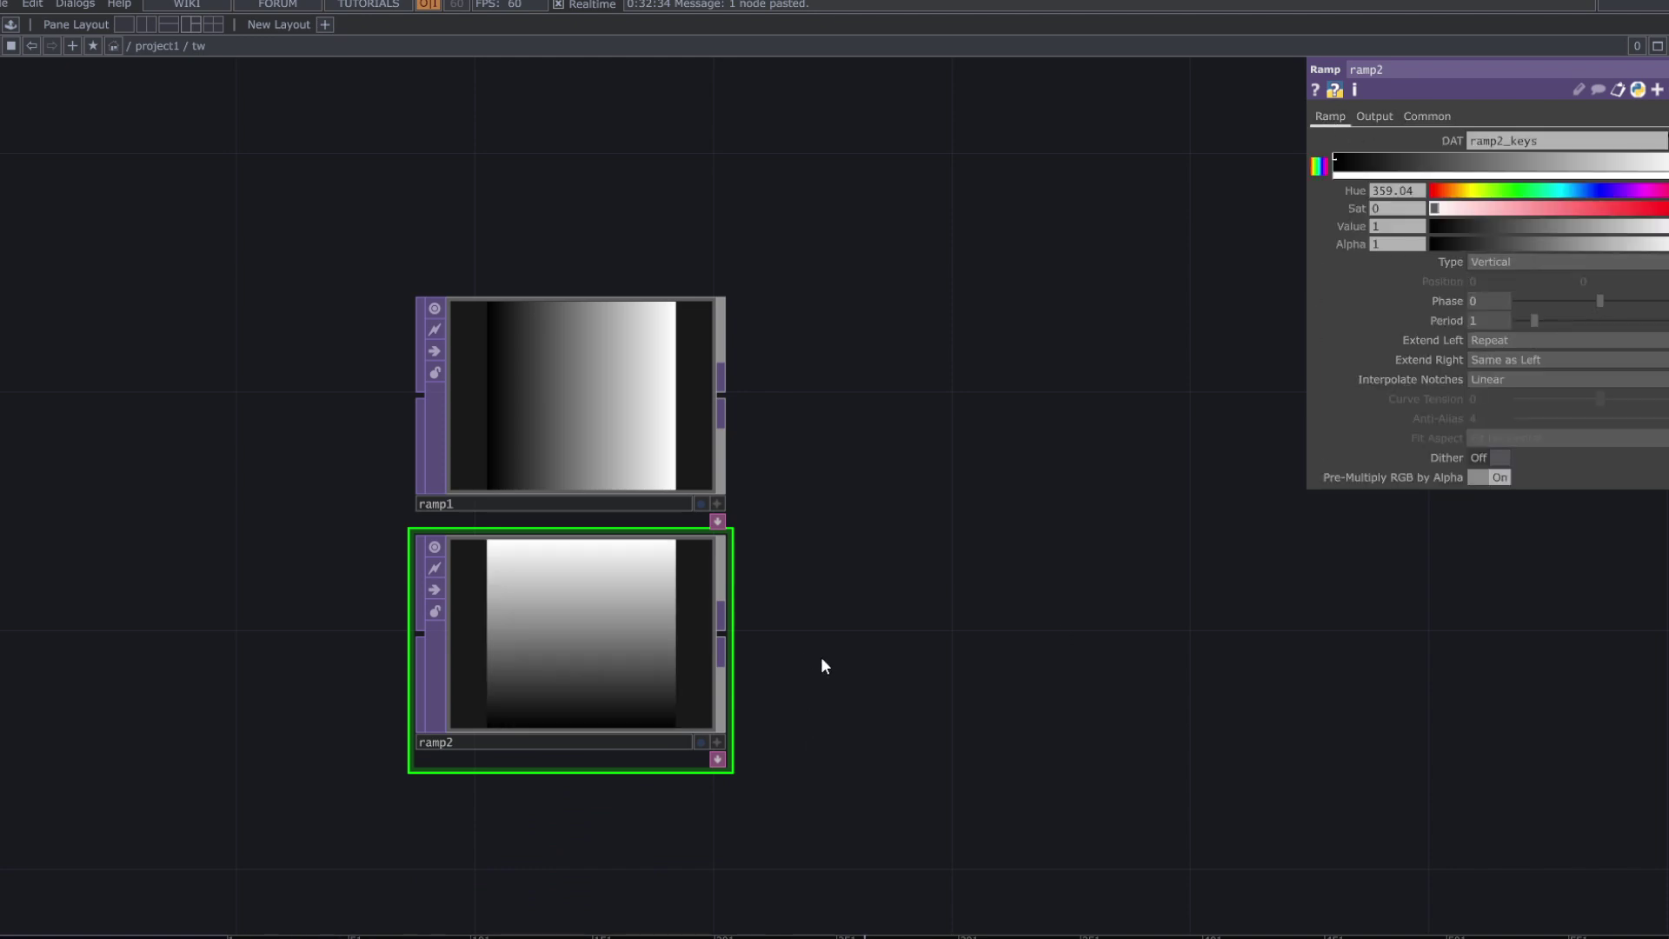
- Add a Noise TOP and align it directly below the two ramps
scroll(825, 666, "down", 5)
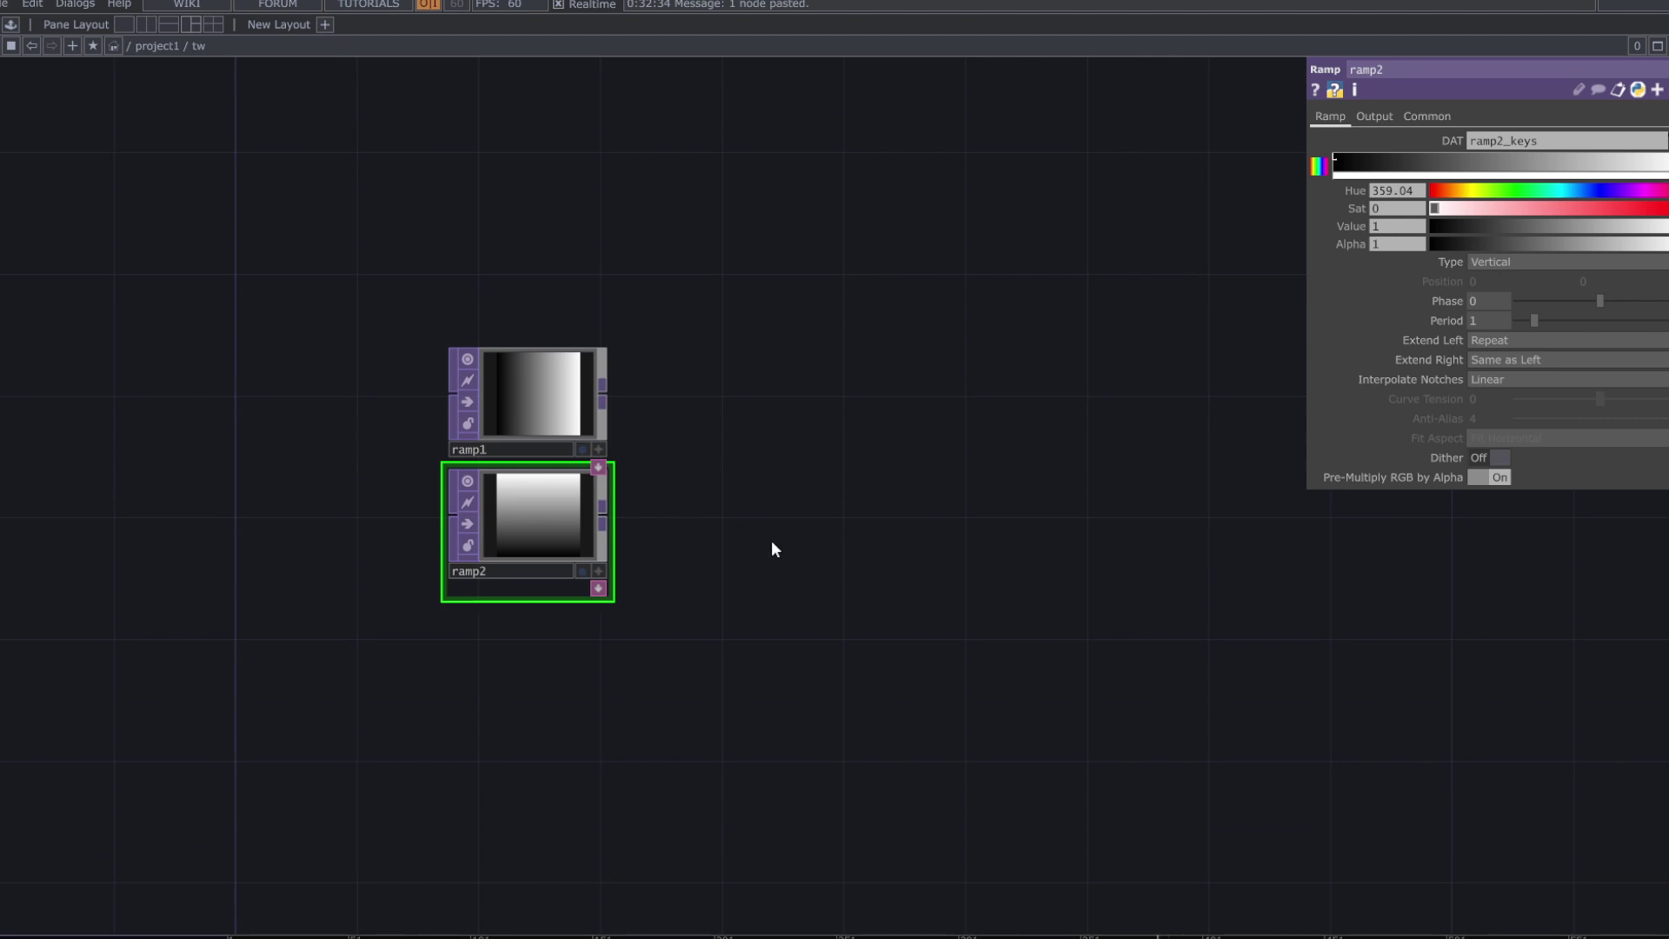
left_click_drag(798, 563, 823, 505)
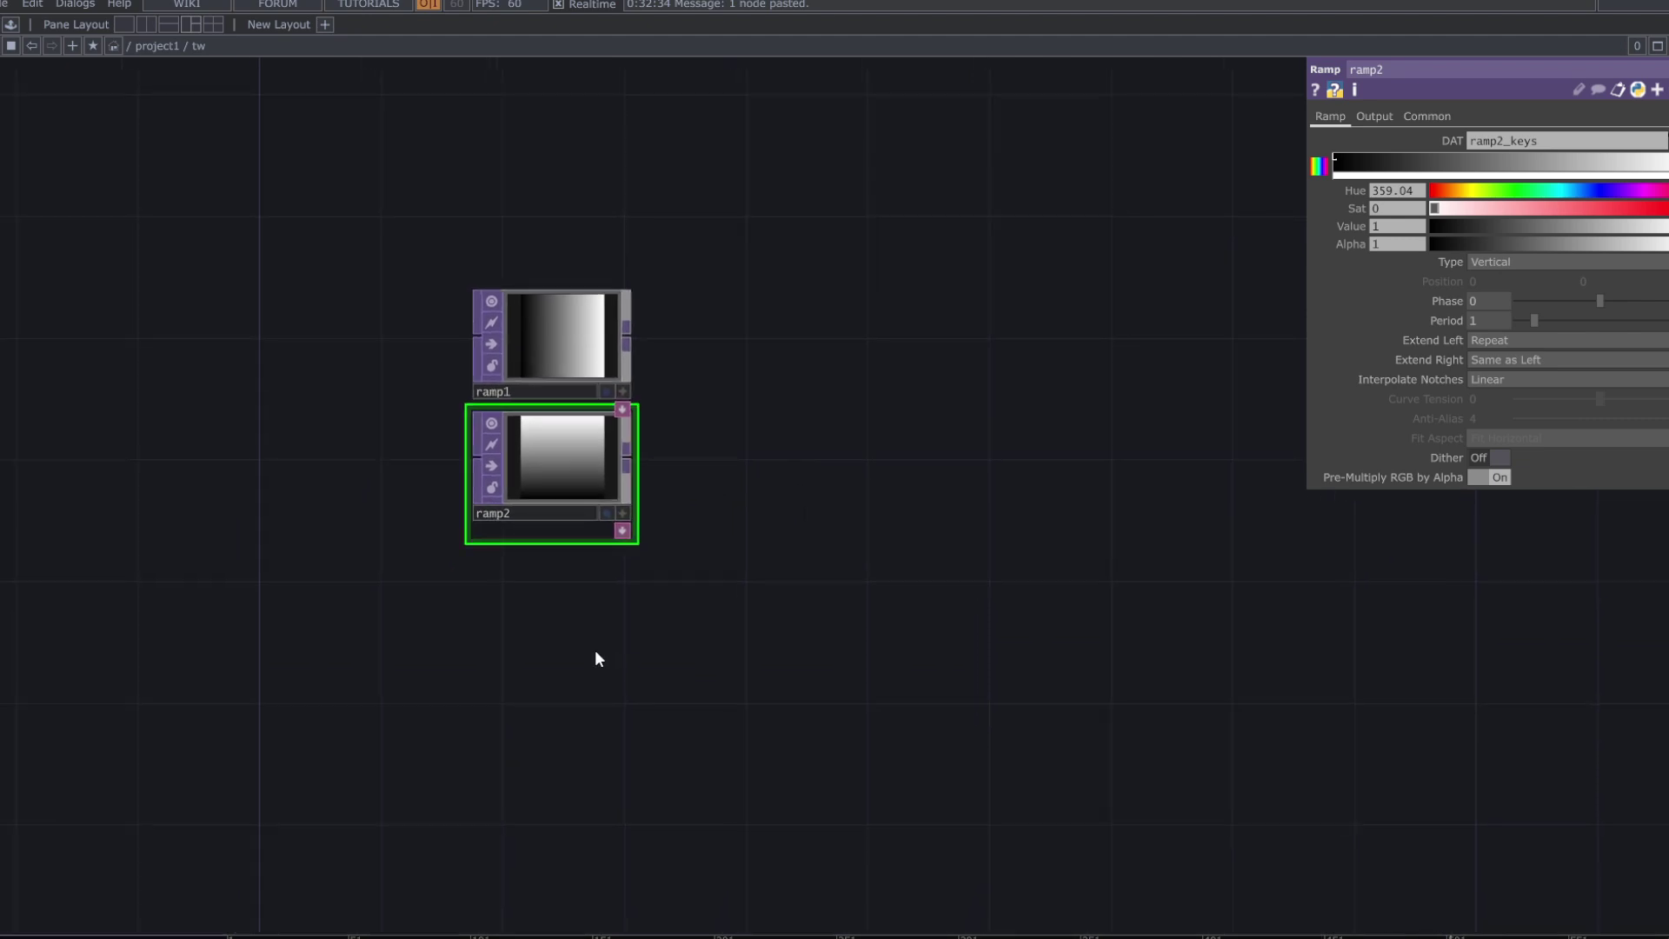
key("Tab")
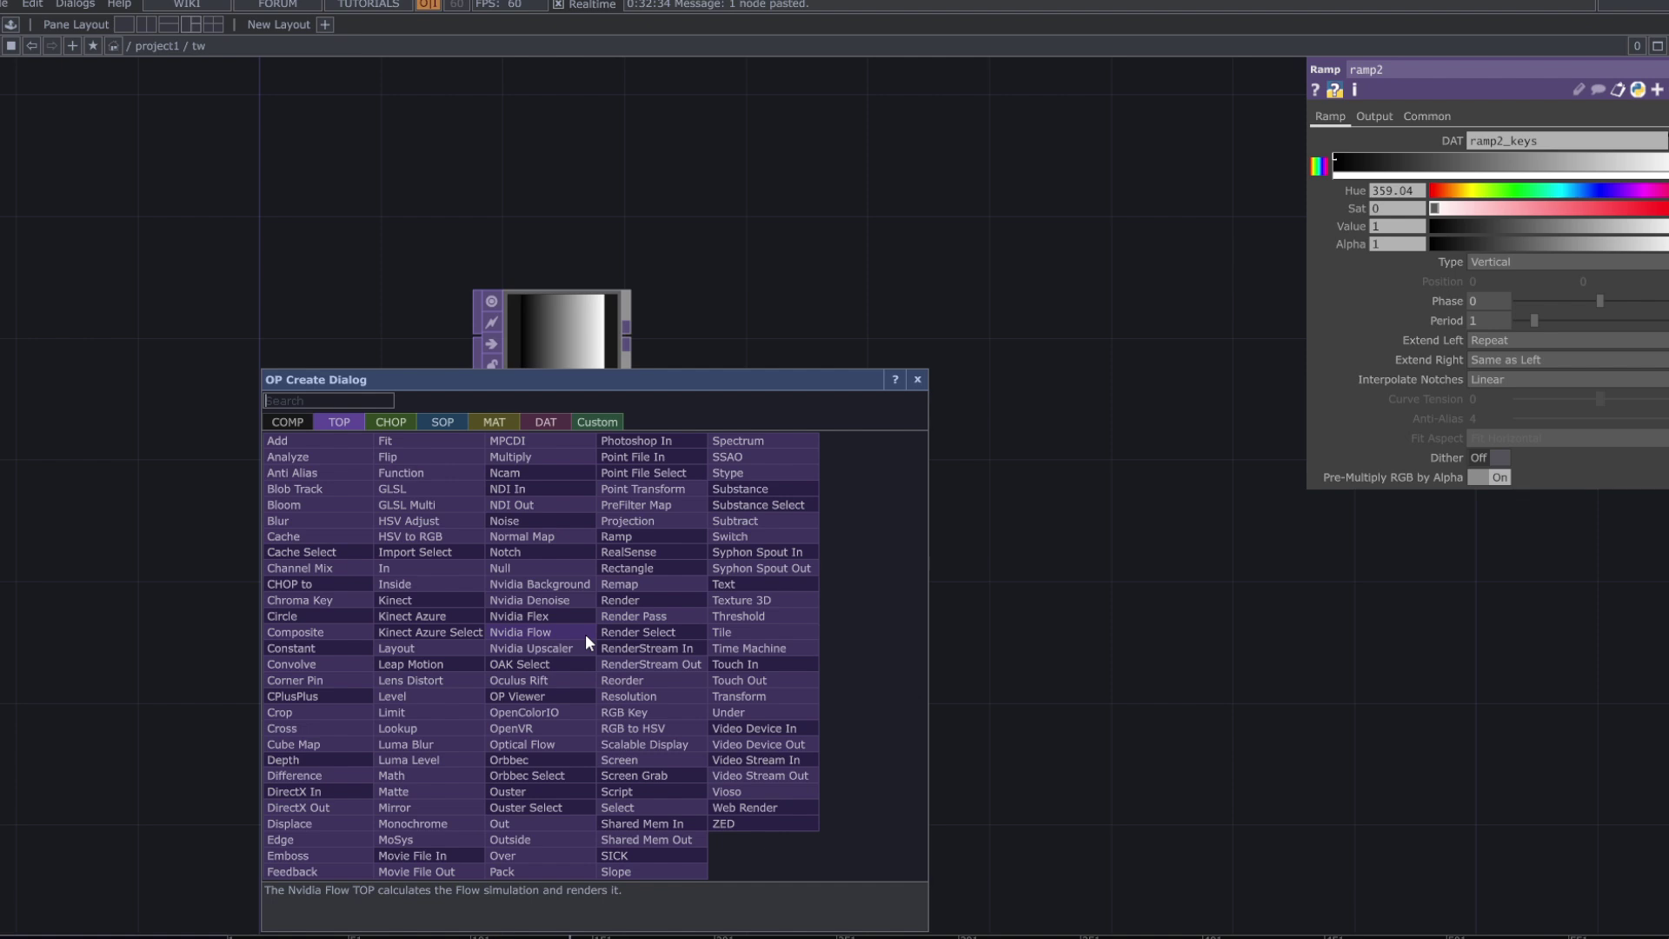
type("n")
left_click(499, 519)
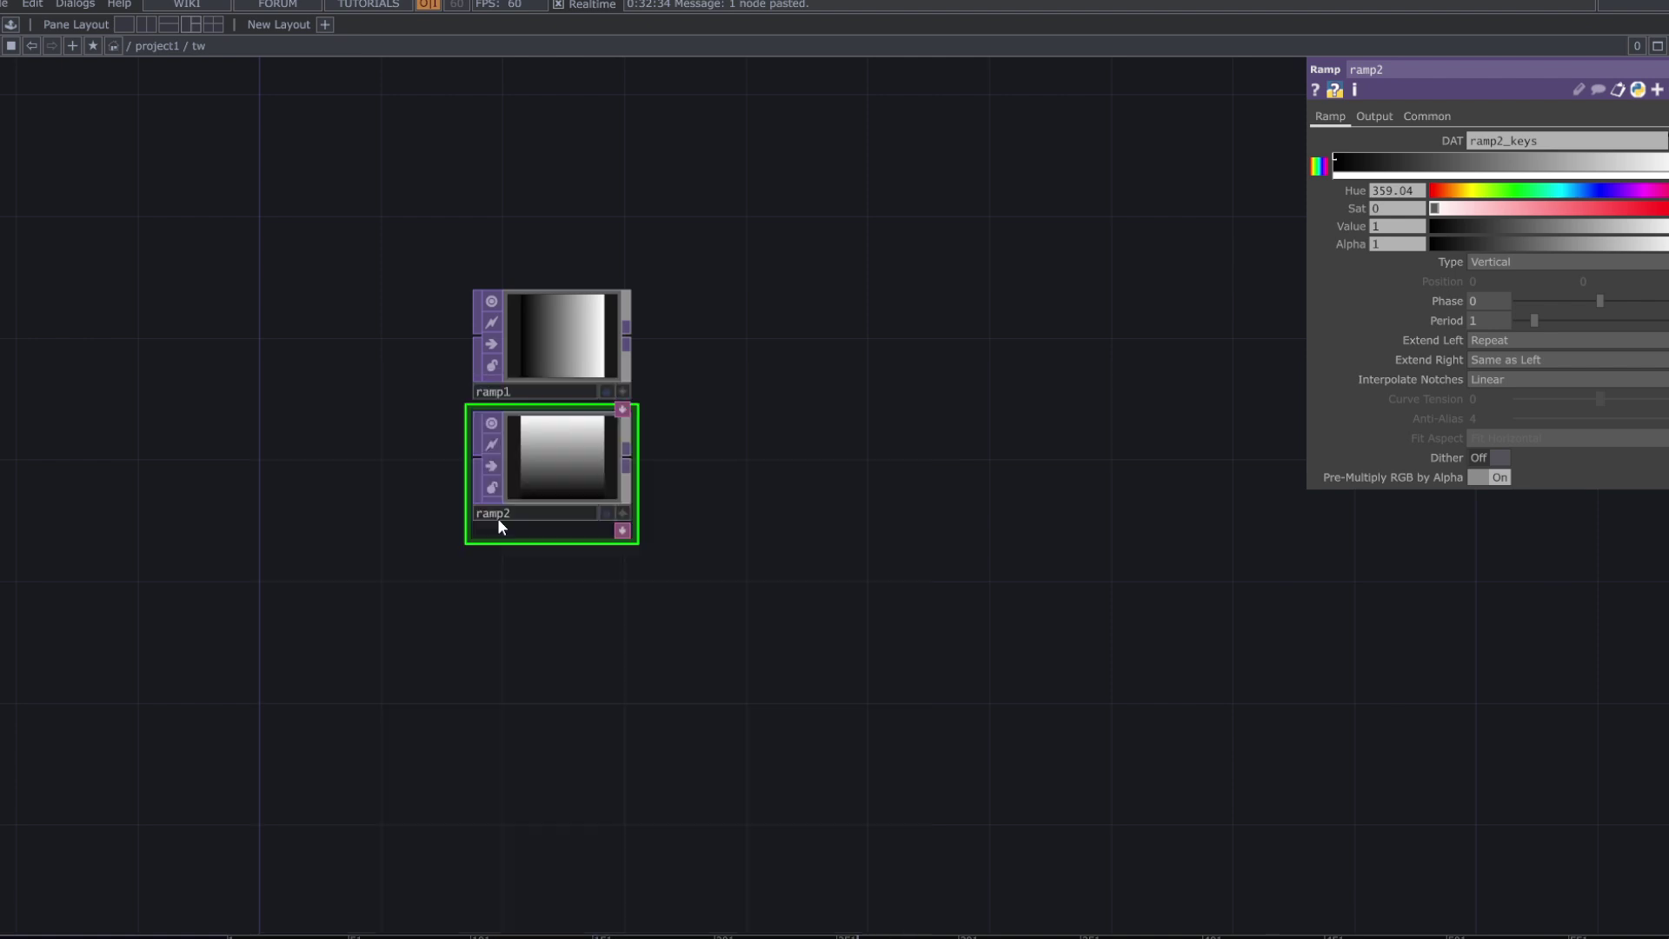
left_click(567, 623)
scroll(566, 623, "up", 2)
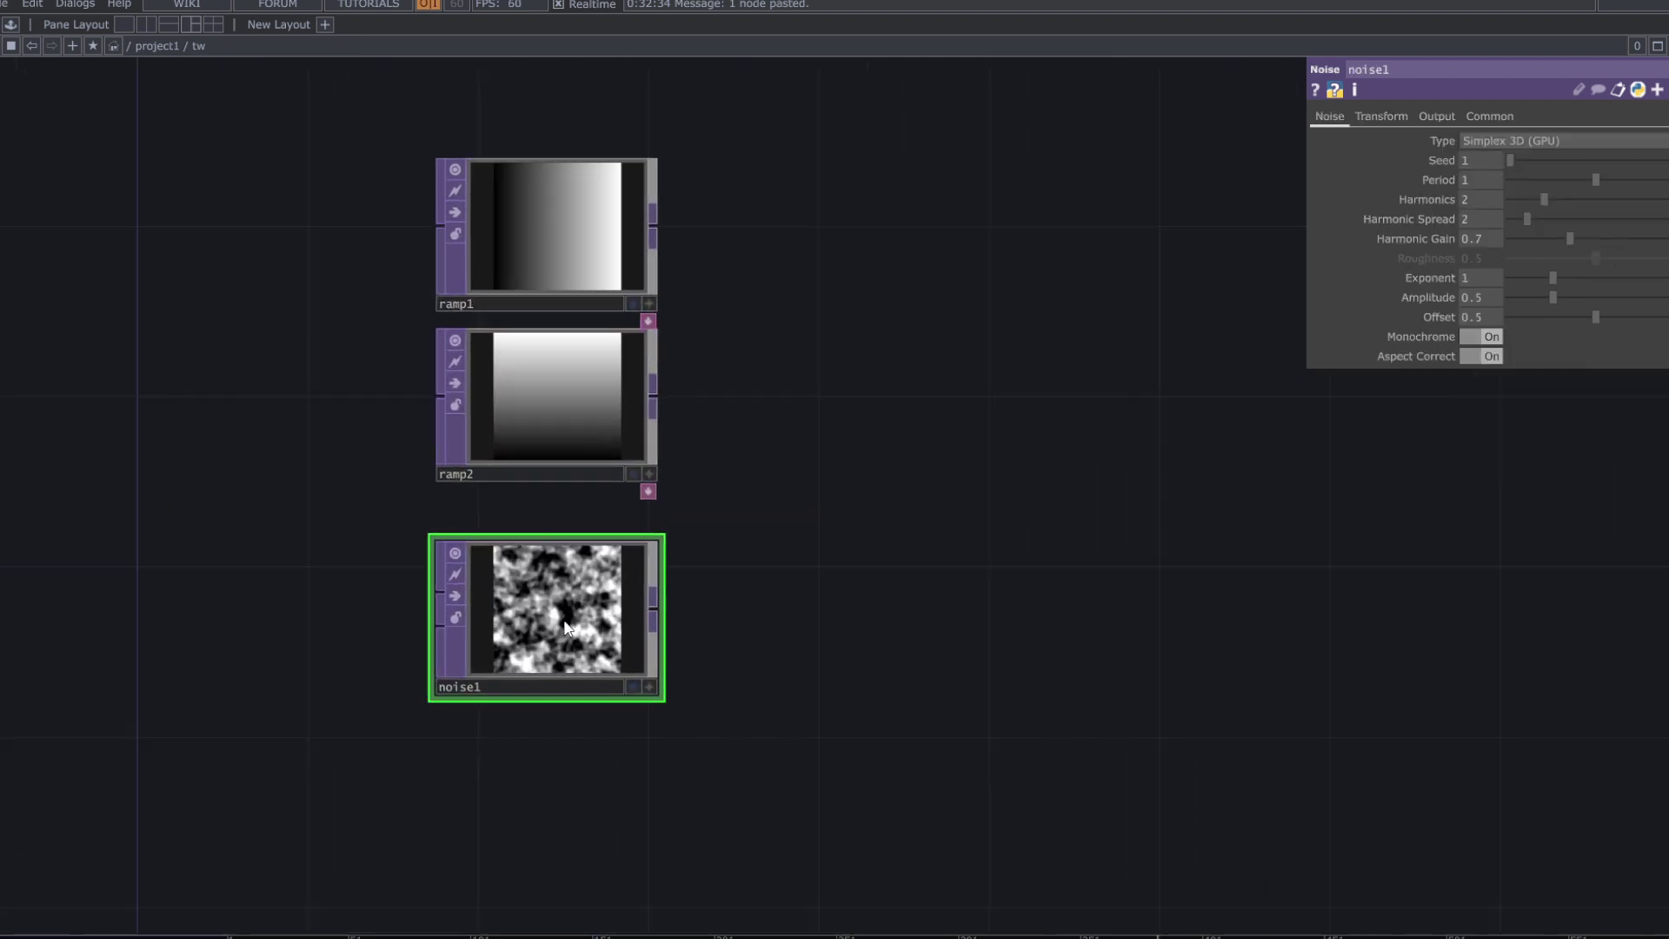
left_click_drag(564, 626, 552, 582)
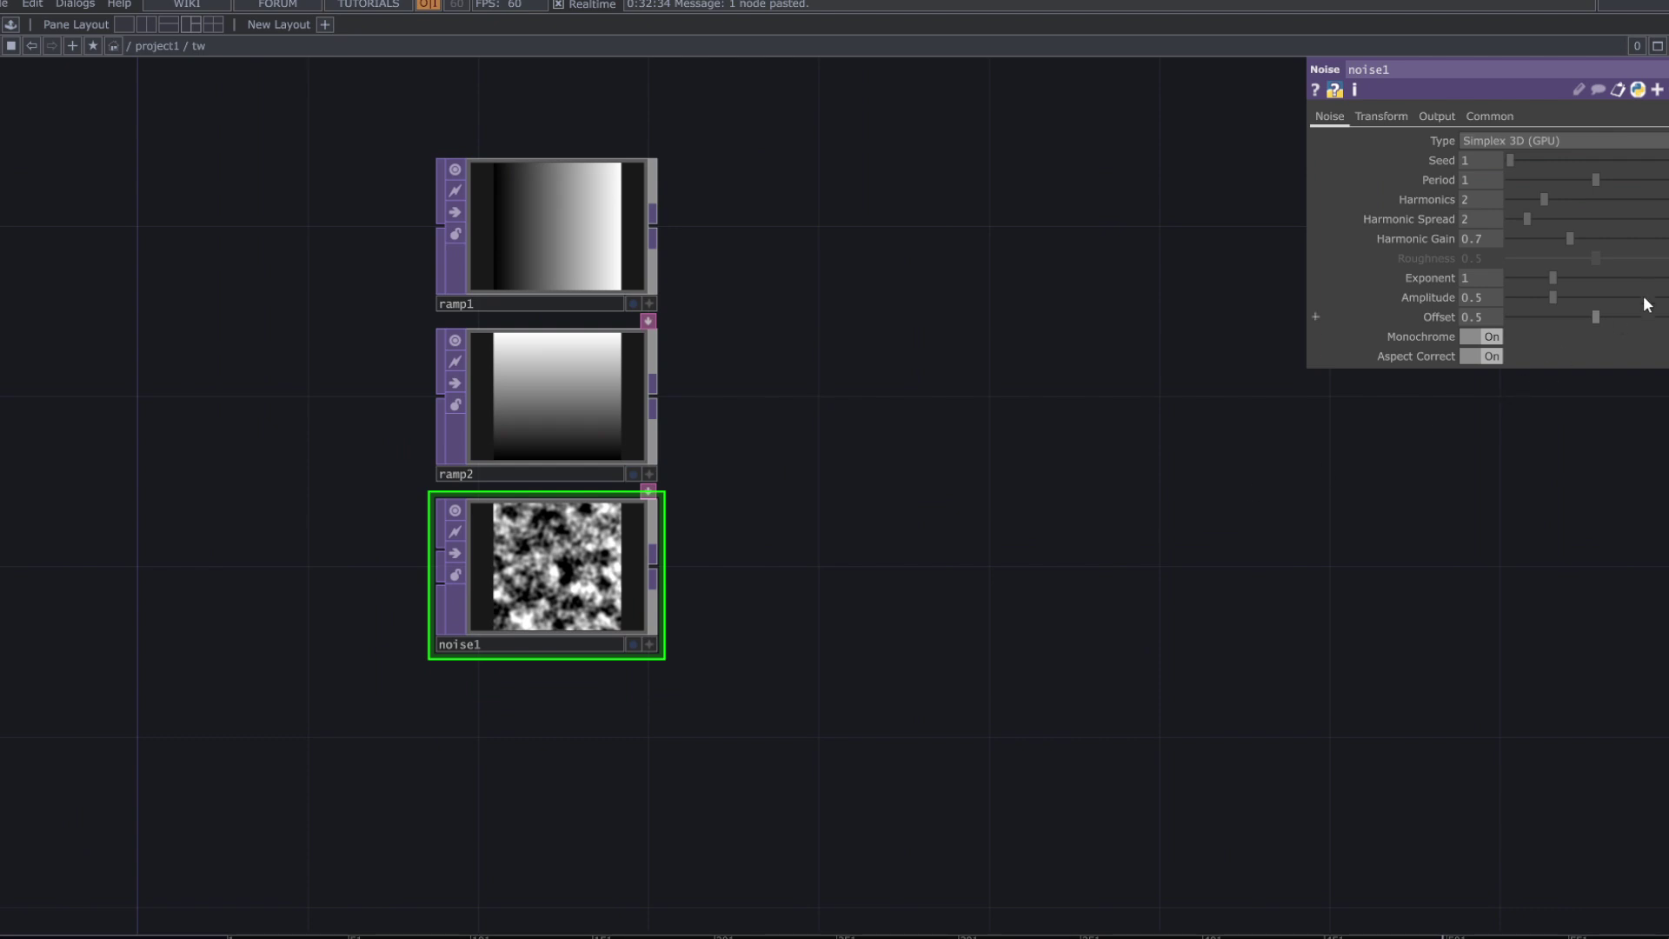
- Set the noise's amplitude to 0.18 and its exponent to 1.29
left_click_drag(1546, 291, 1526, 296)
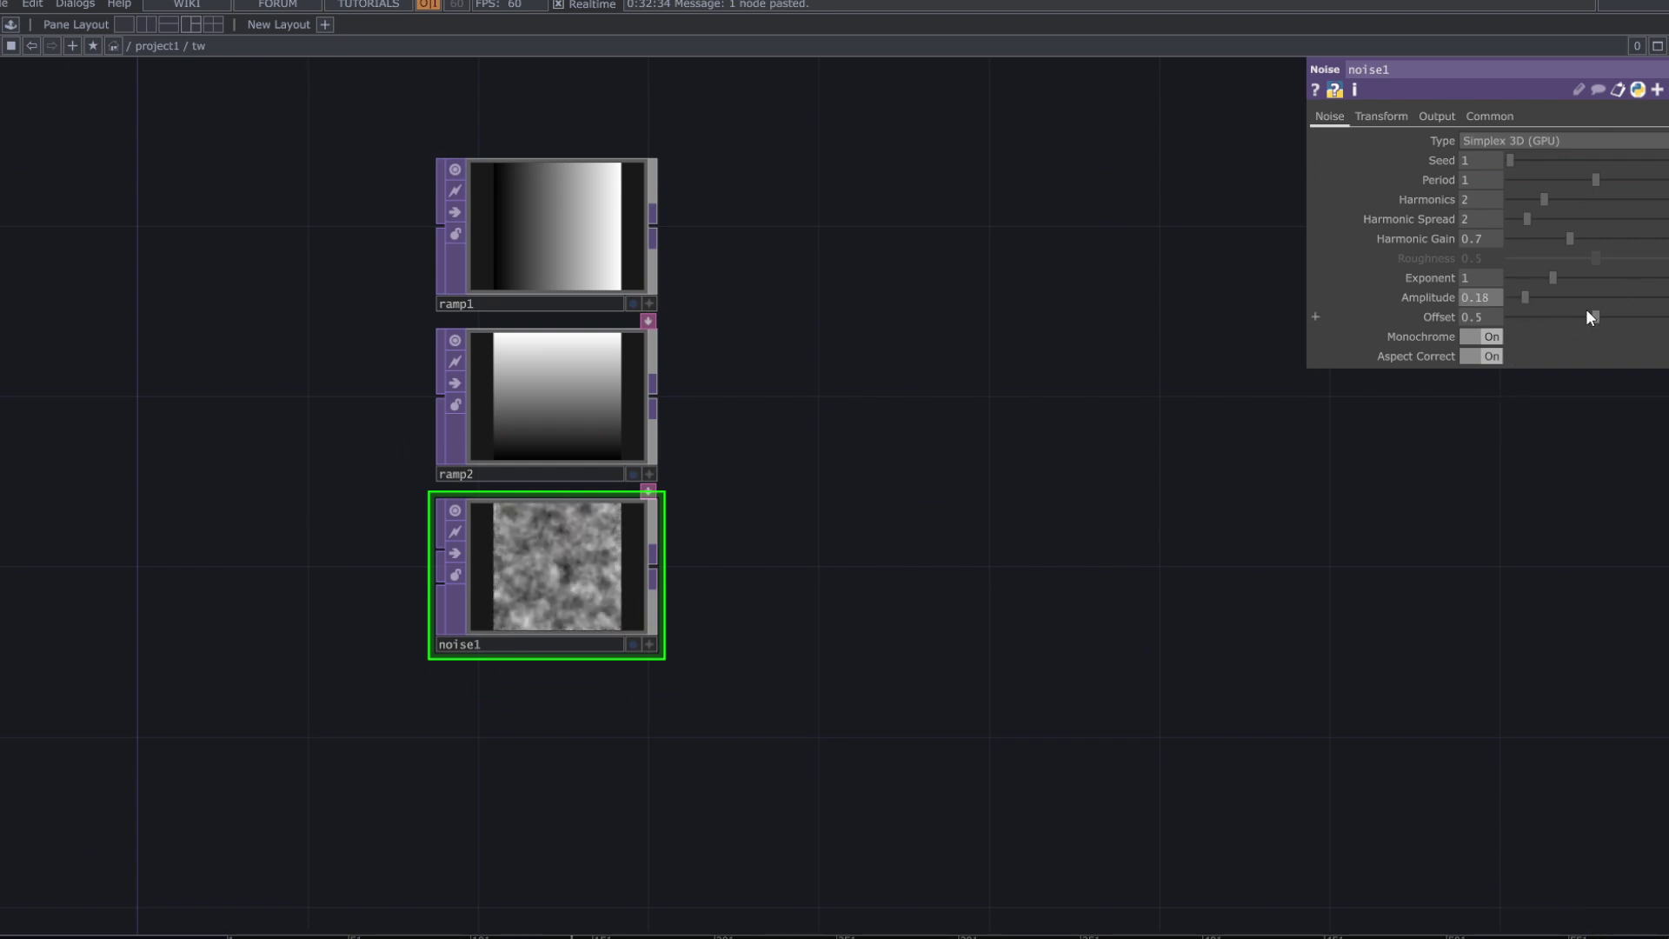
left_click_drag(1552, 283, 1563, 284)
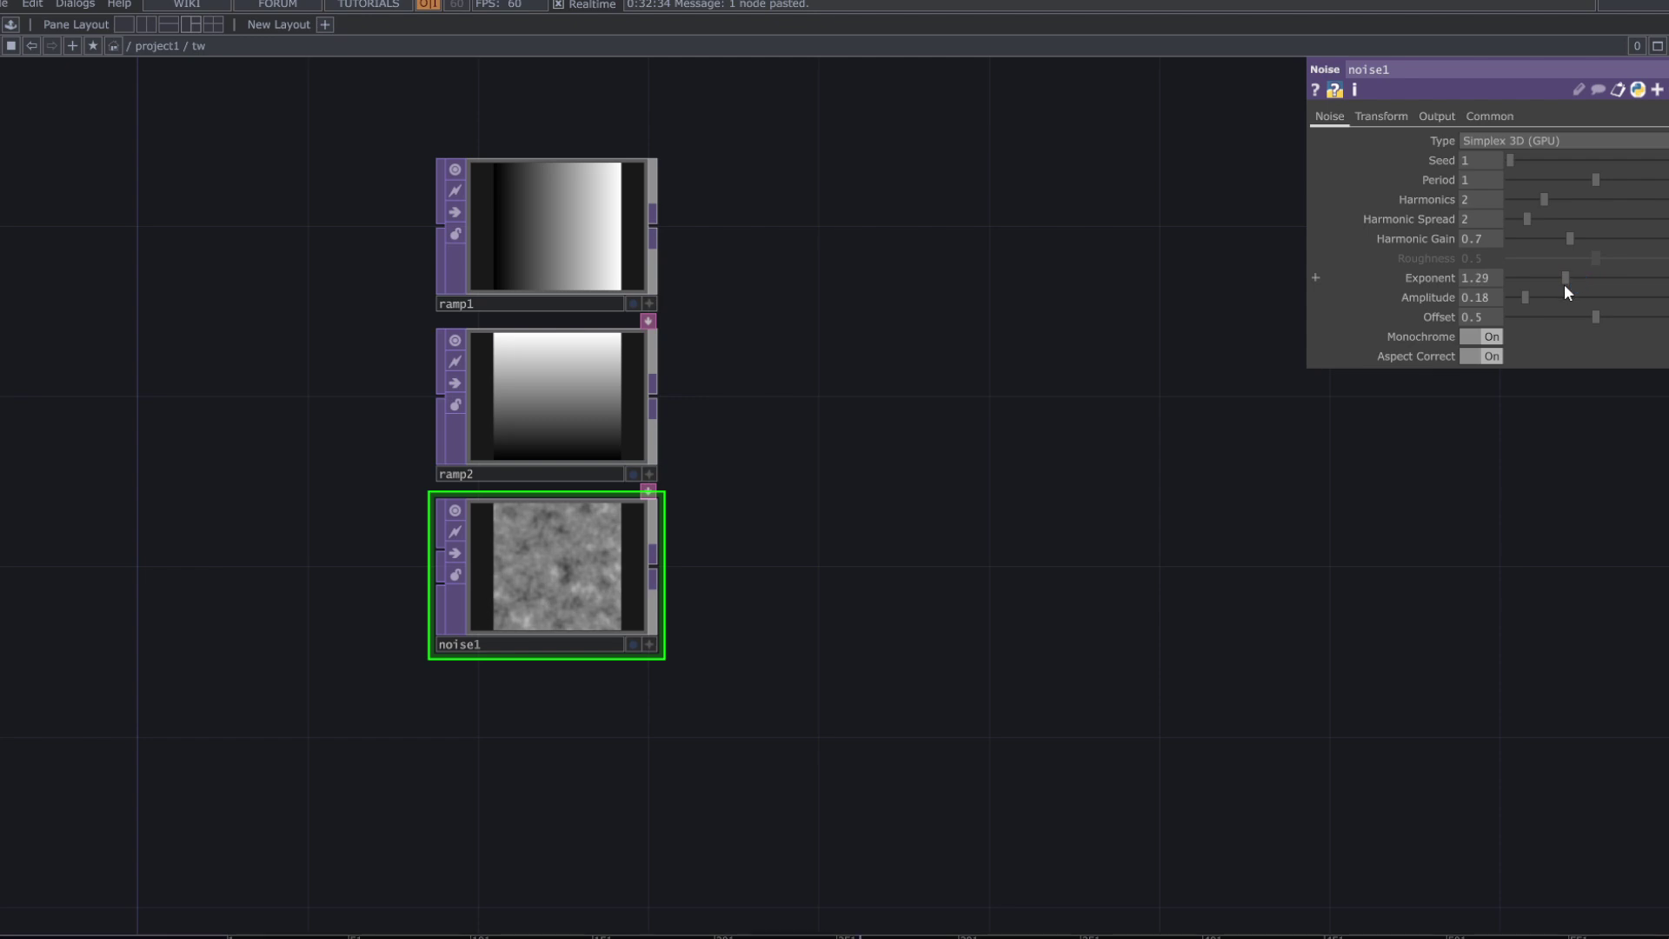
left_click_drag(930, 532, 873, 503)
key("Tab")
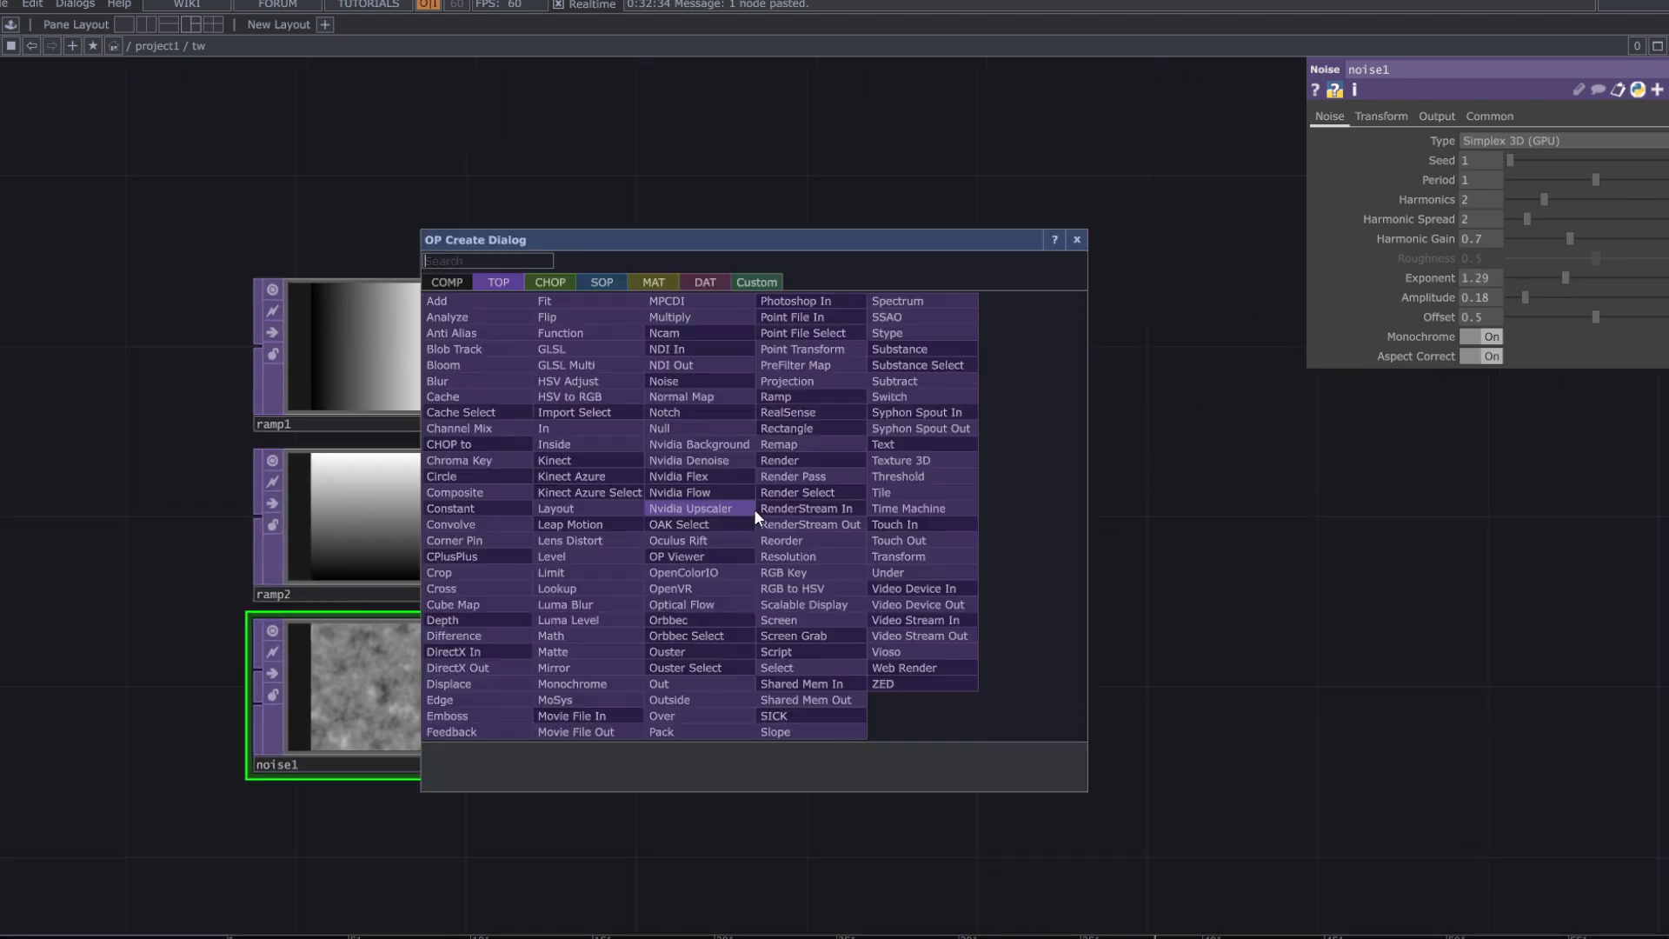
type("re")
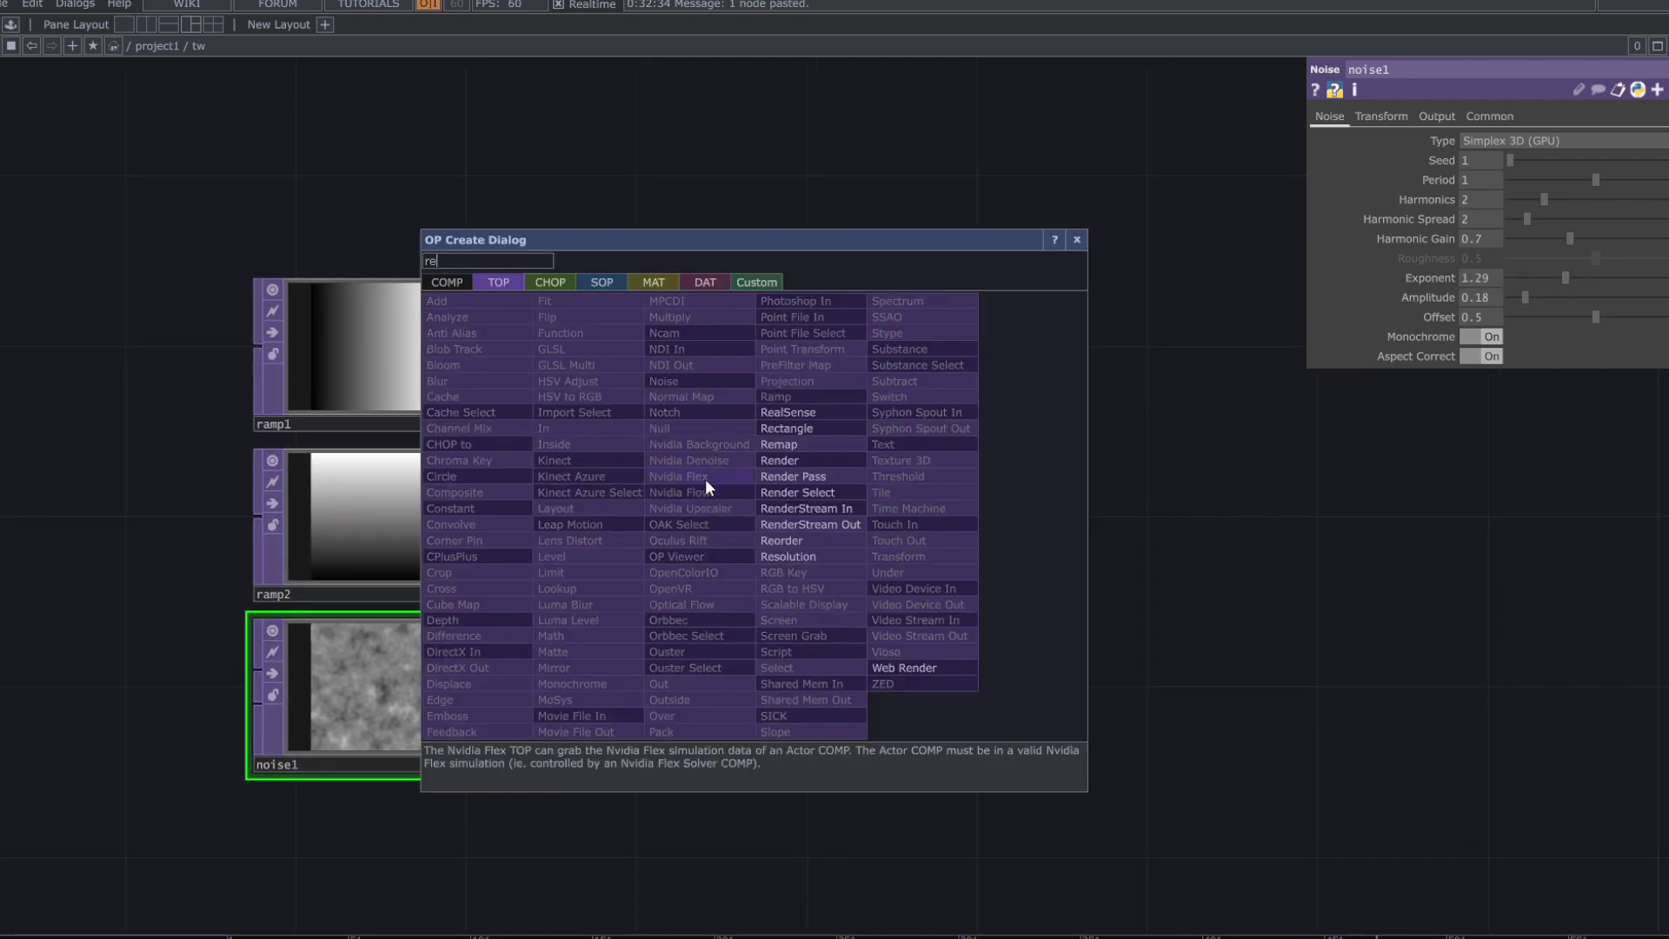
left_click(805, 458)
left_click(805, 495)
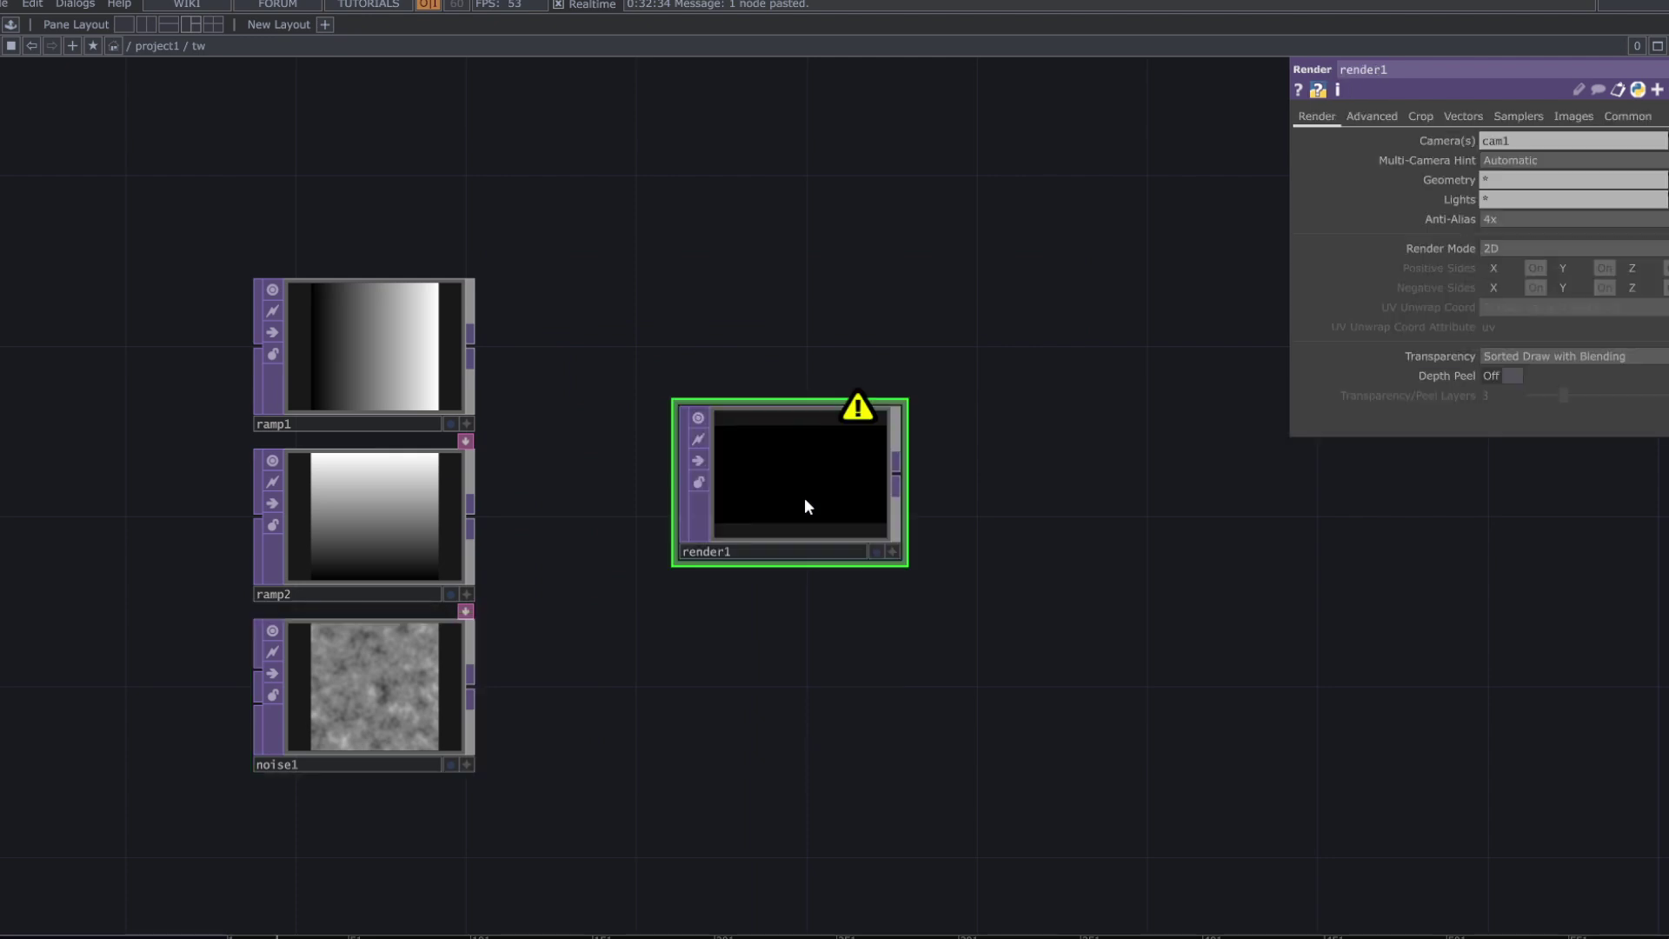
key("Delete")
- Add a Reorder TOP to the right of the ramp and noise nodes
key("Tab")
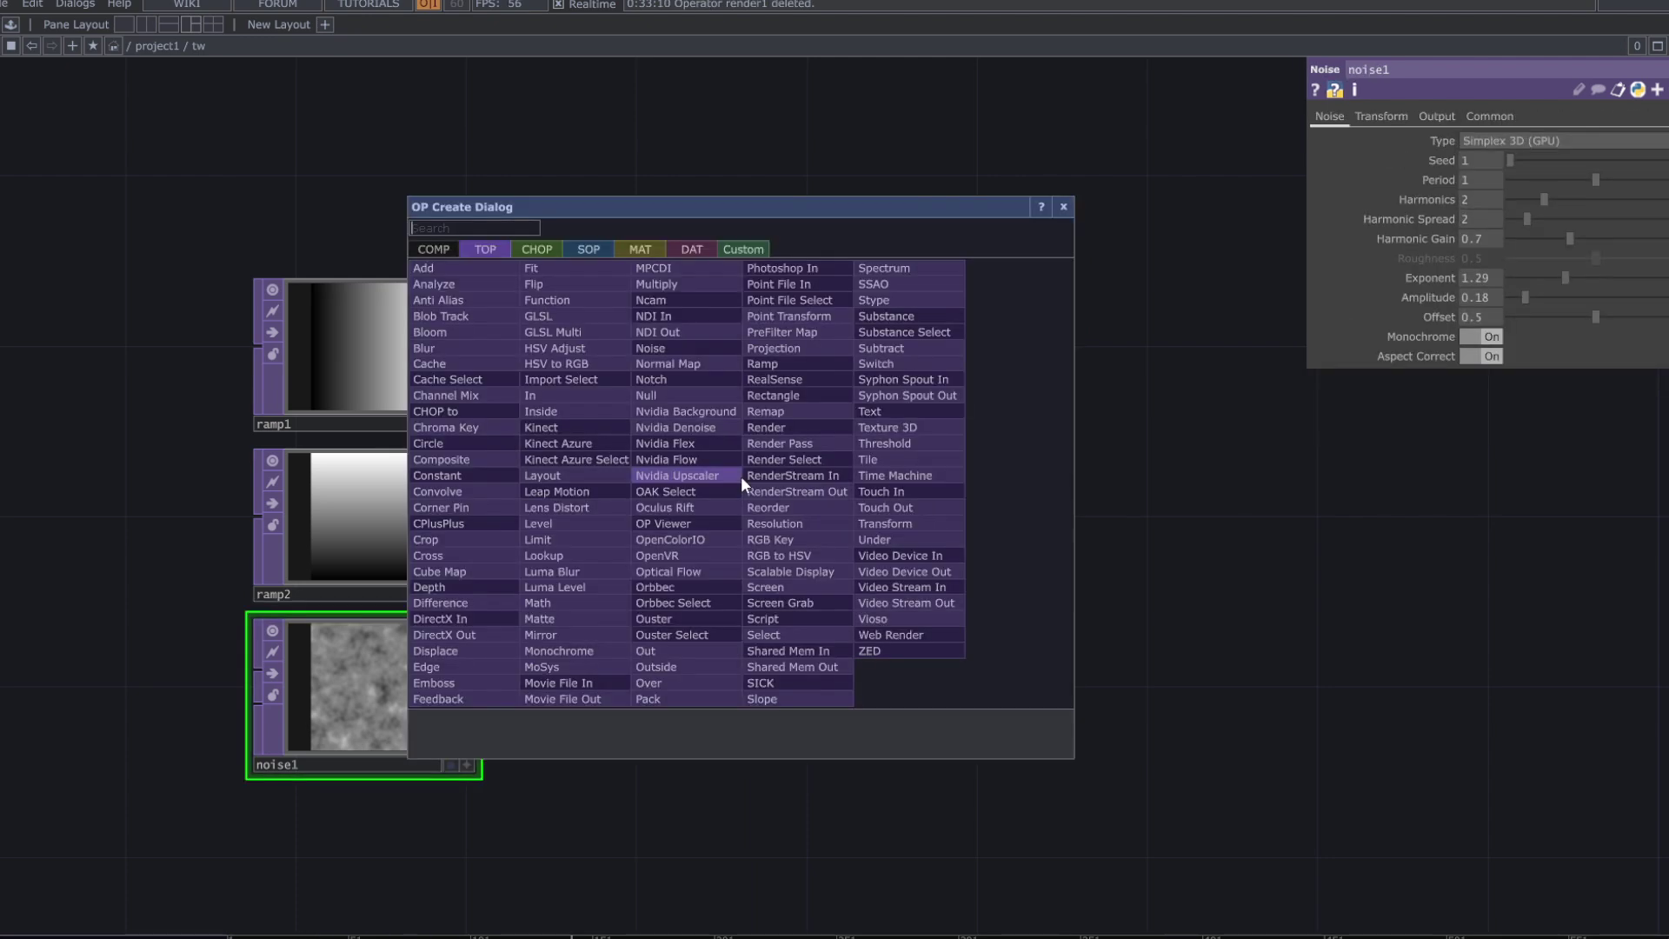
left_click(794, 508)
left_click(797, 514)
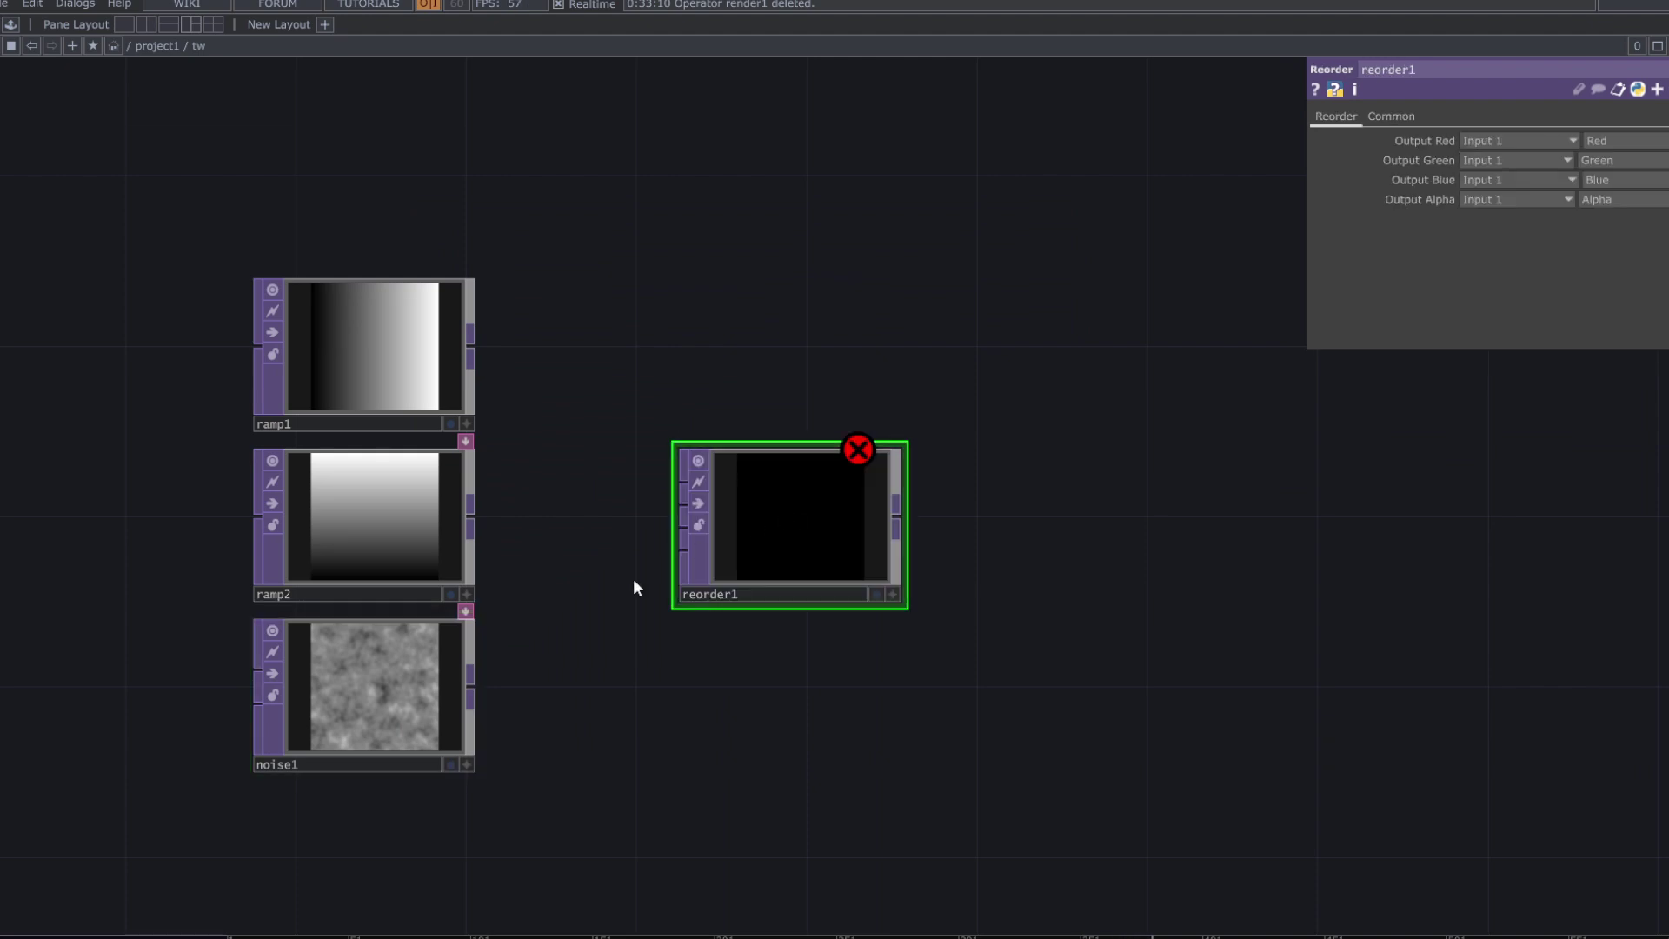
scroll(637, 586, "up", 3)
left_click_drag(634, 637, 802, 627)
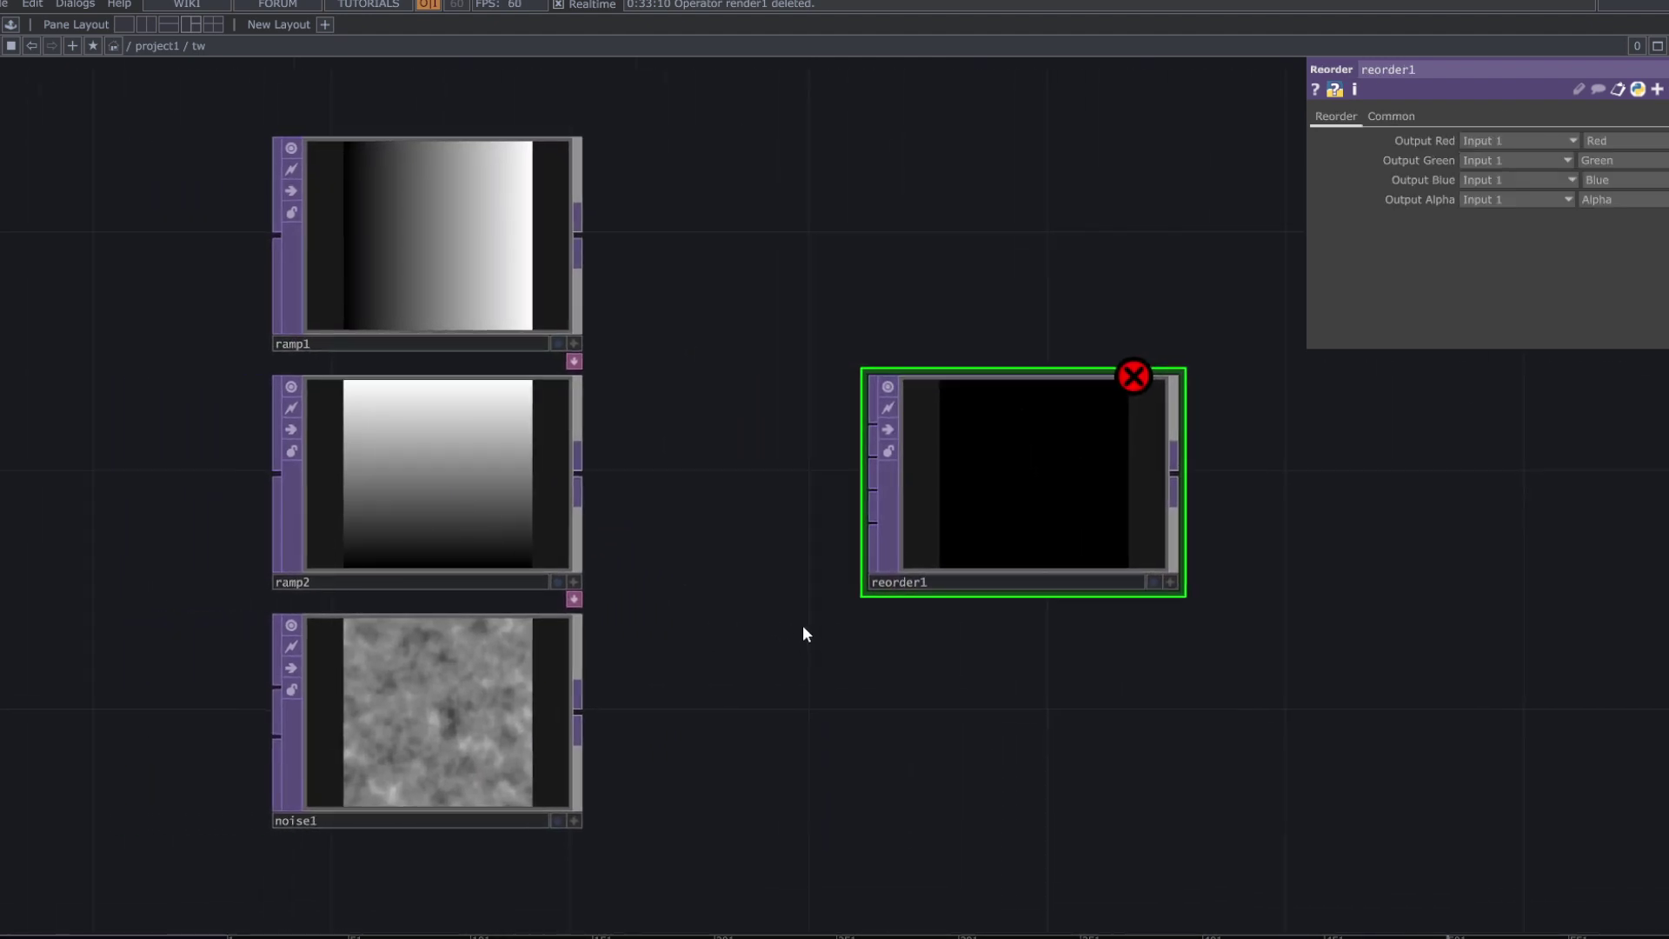
key("Tab")
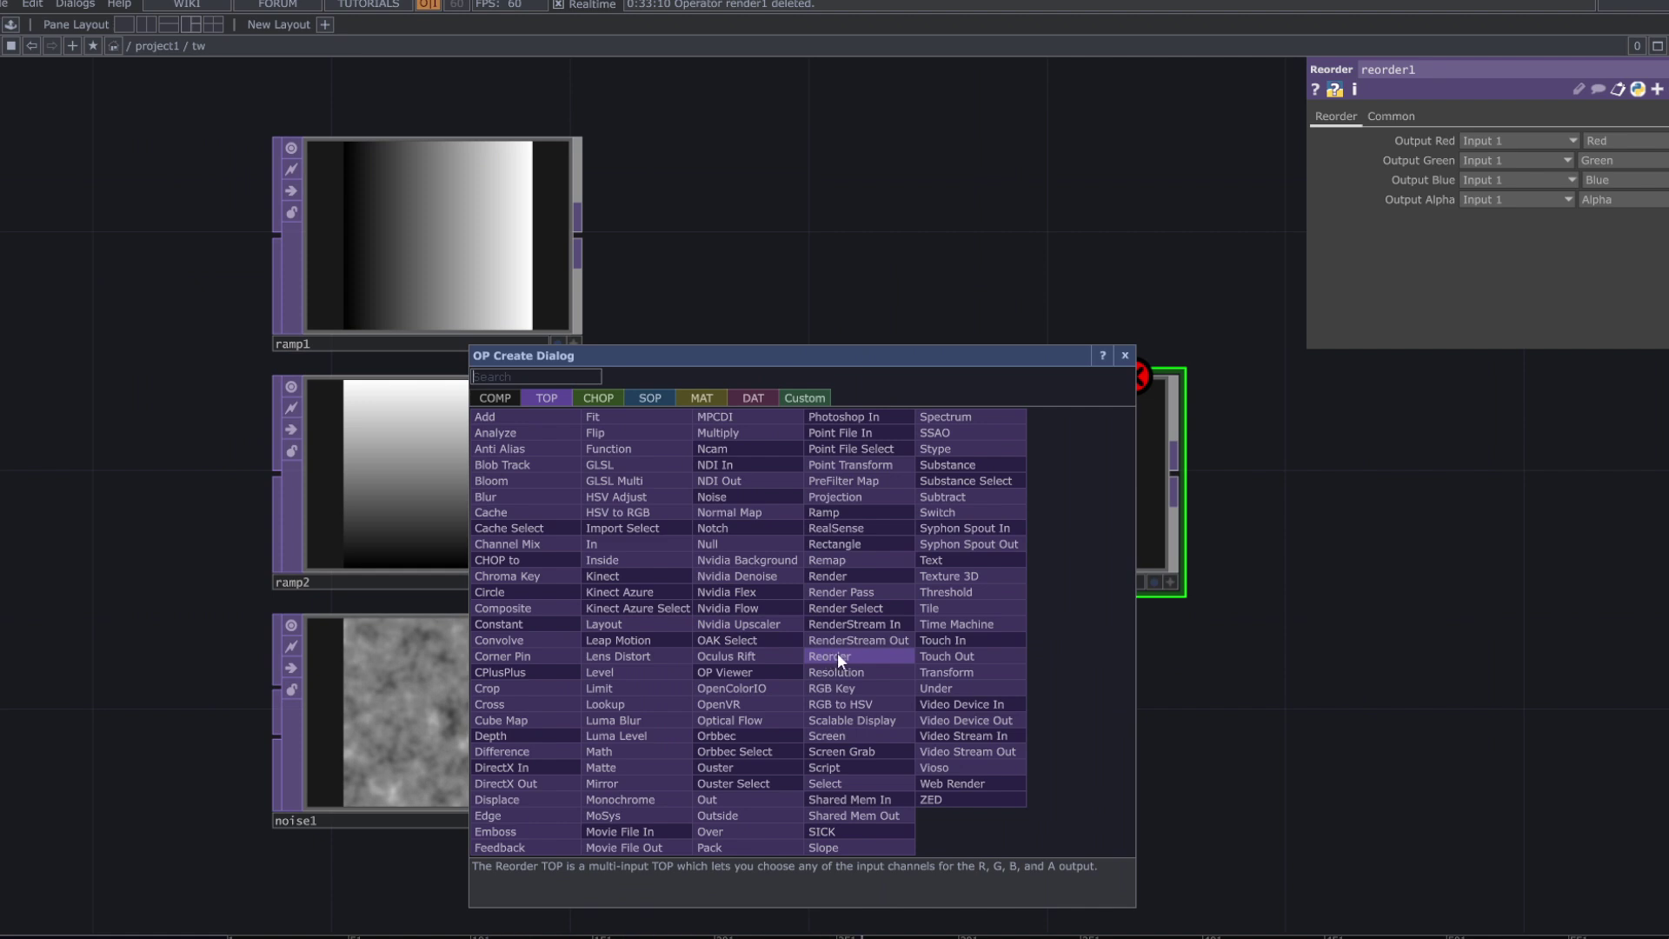
left_click(1248, 615)
left_click_drag(1225, 621, 1216, 624)
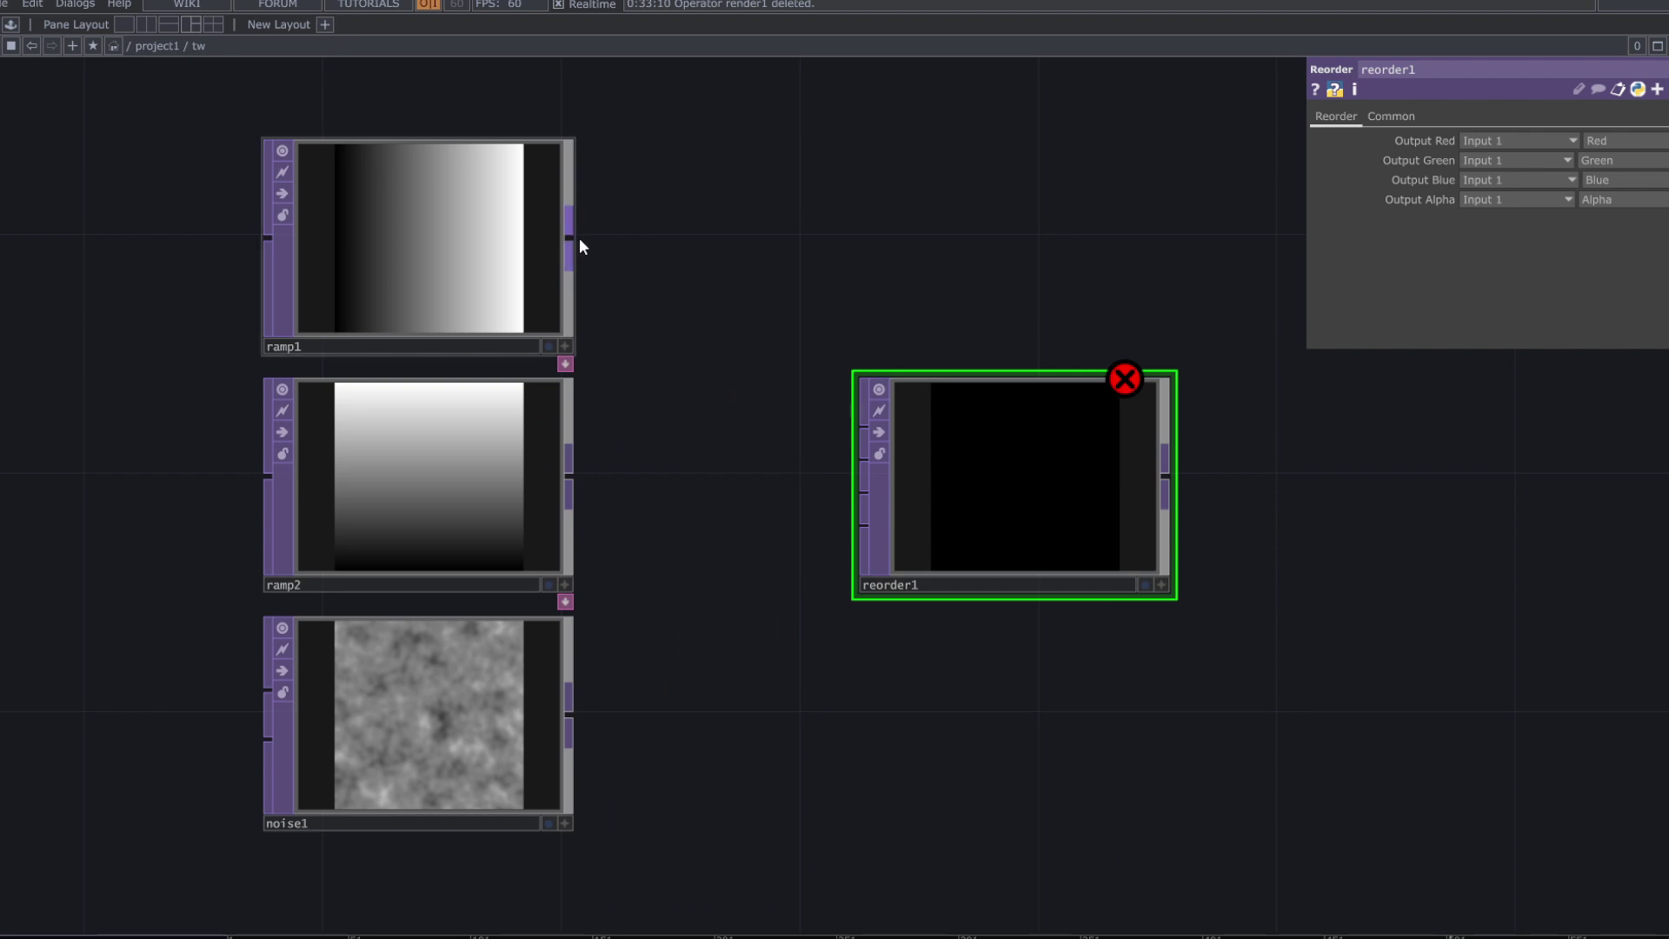
- Connect the horizontal ramp, vertical ramp and noise to the Reorder node's first, second and third inputs
left_click_drag(571, 237, 862, 426)
left_click_drag(571, 474, 847, 466)
left_click_drag(571, 707, 842, 504)
- Set the Reorder node's green output to come from Input 2 and its blue output from Input 3
left_click_drag(958, 646, 930, 664)
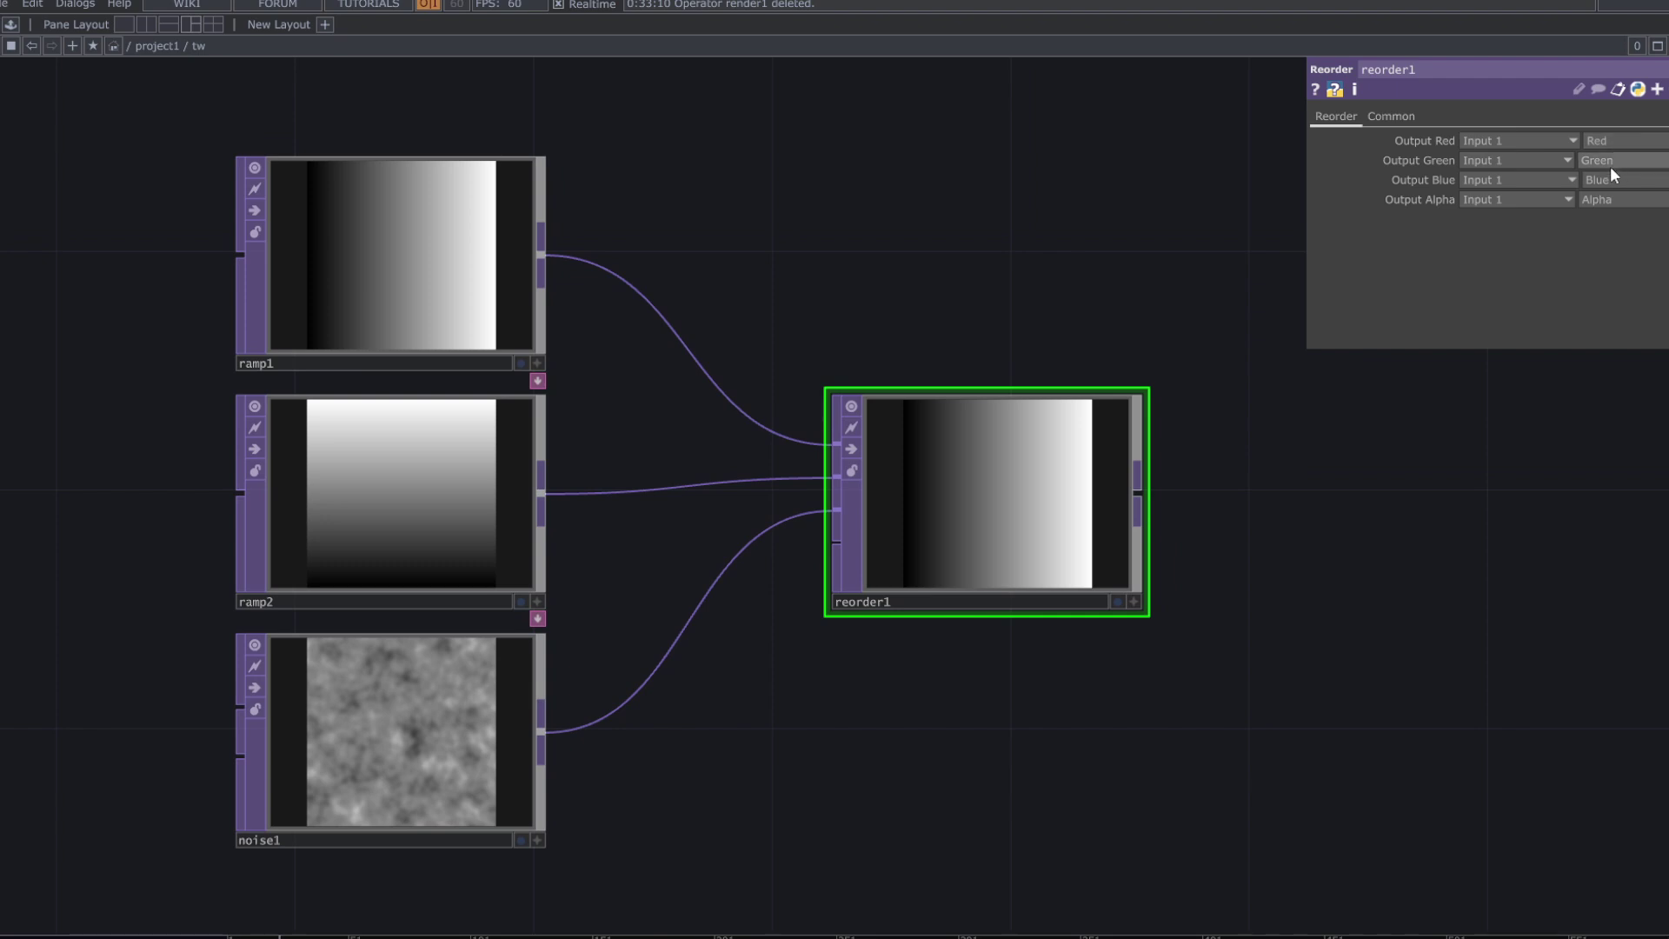
left_click(1494, 160)
left_click(1497, 185)
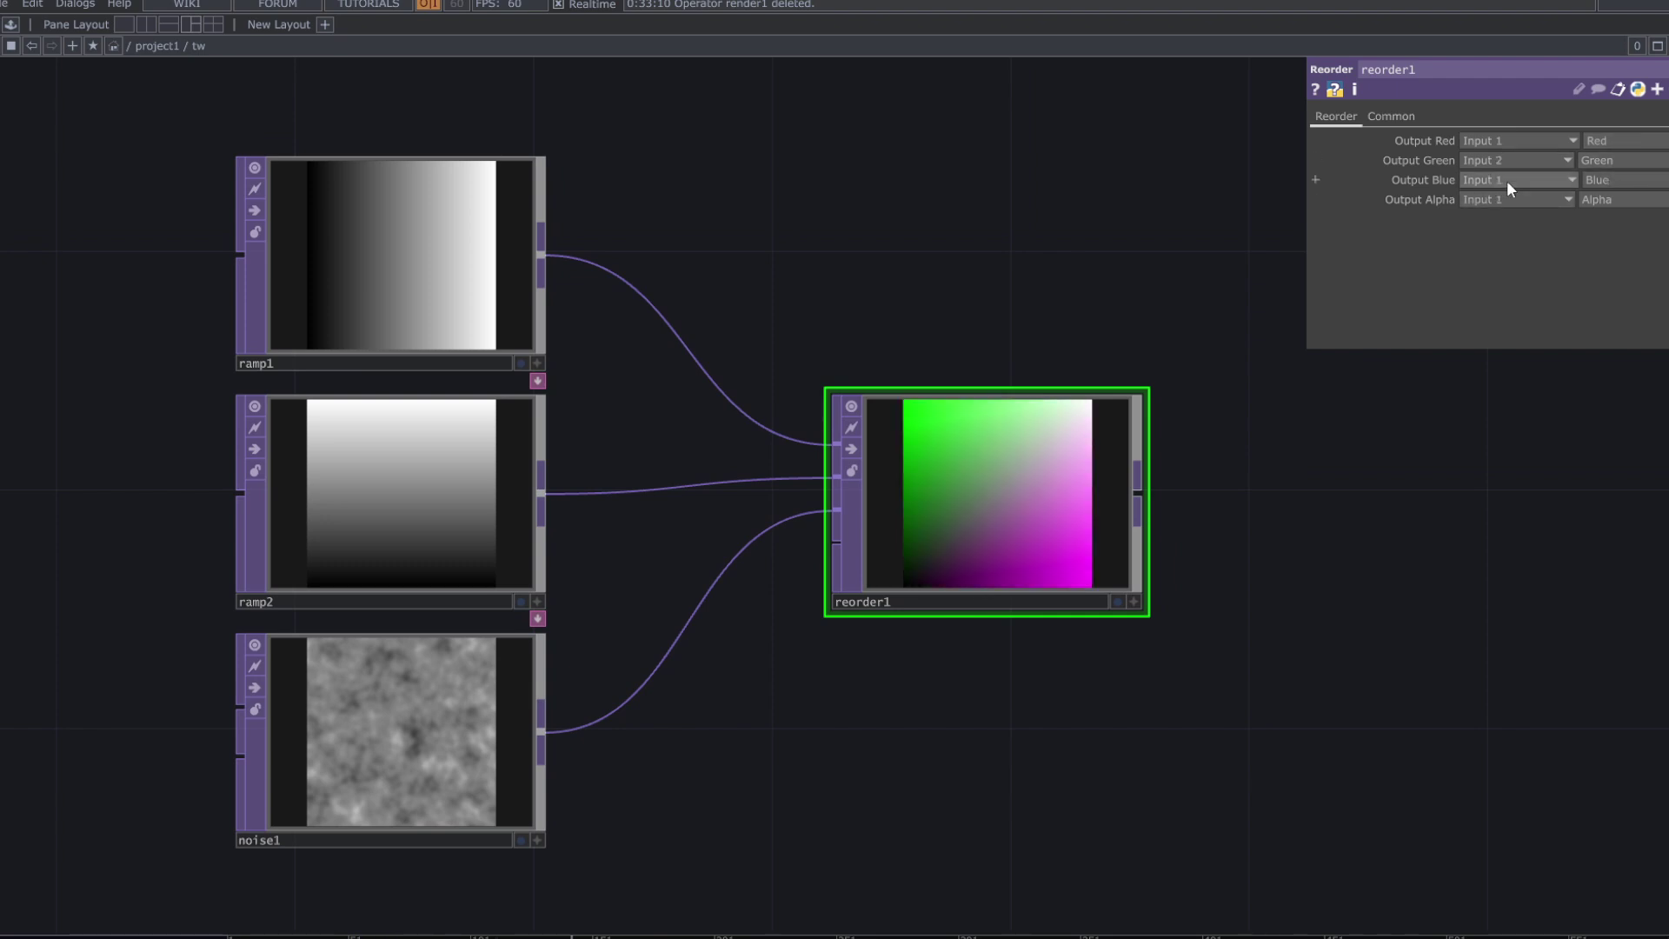
left_click(1502, 199)
left_click(1490, 233)
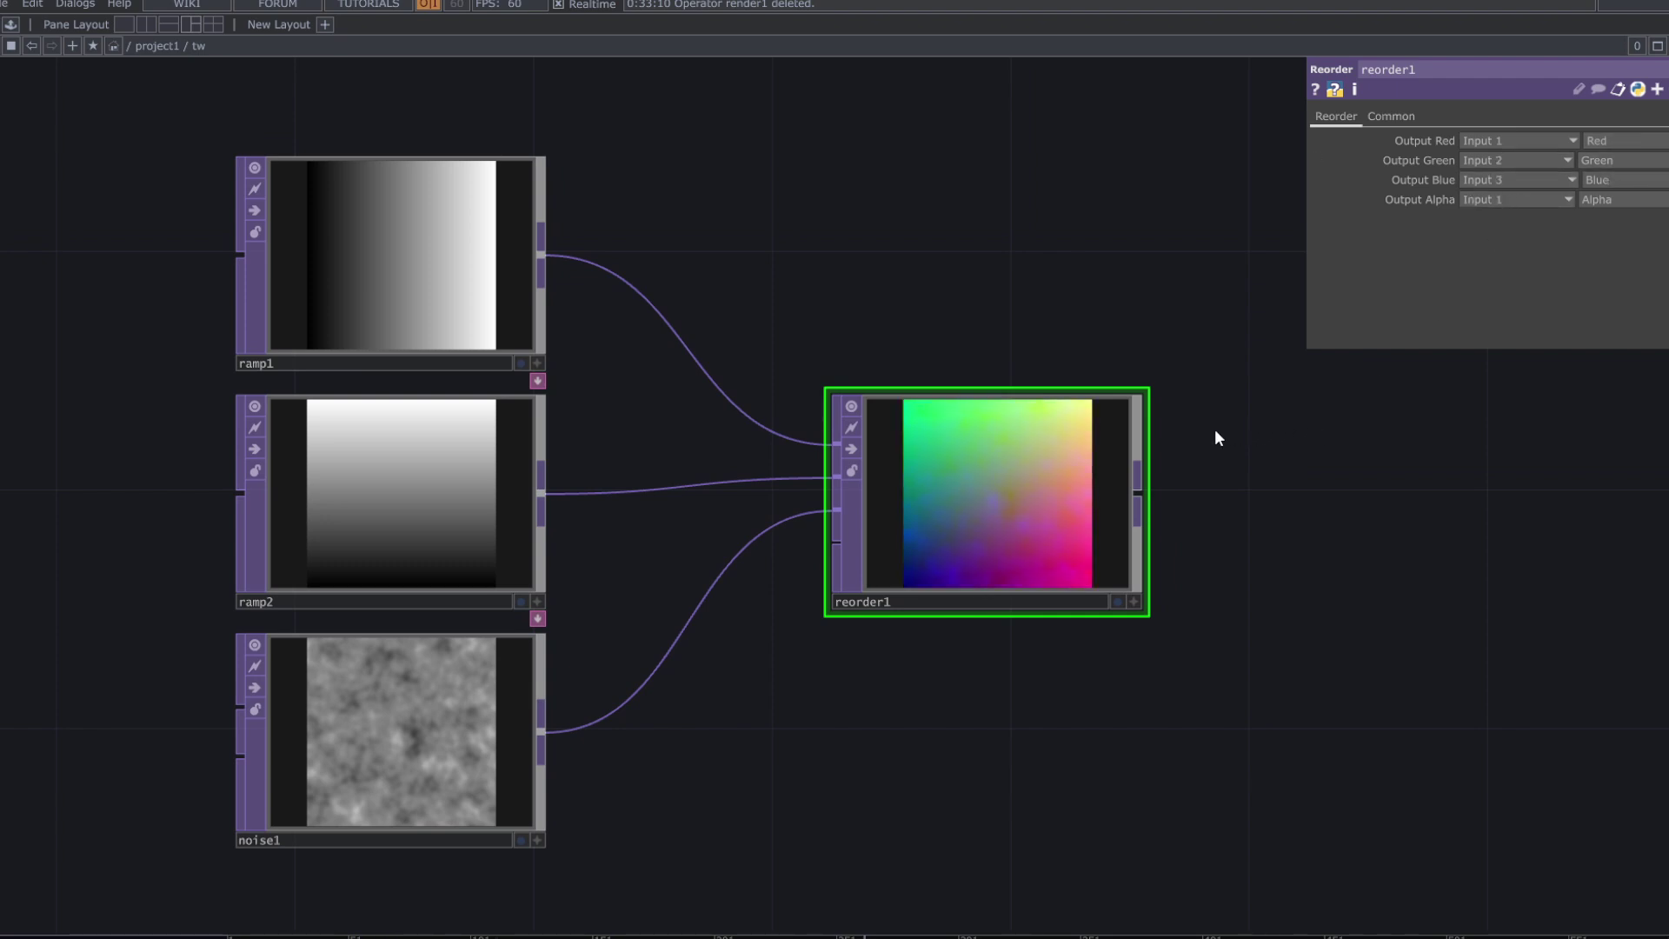
- Activate the Reorder node's viewer and display its output as a 3D point cloud seen from an angle
key("shift+h")
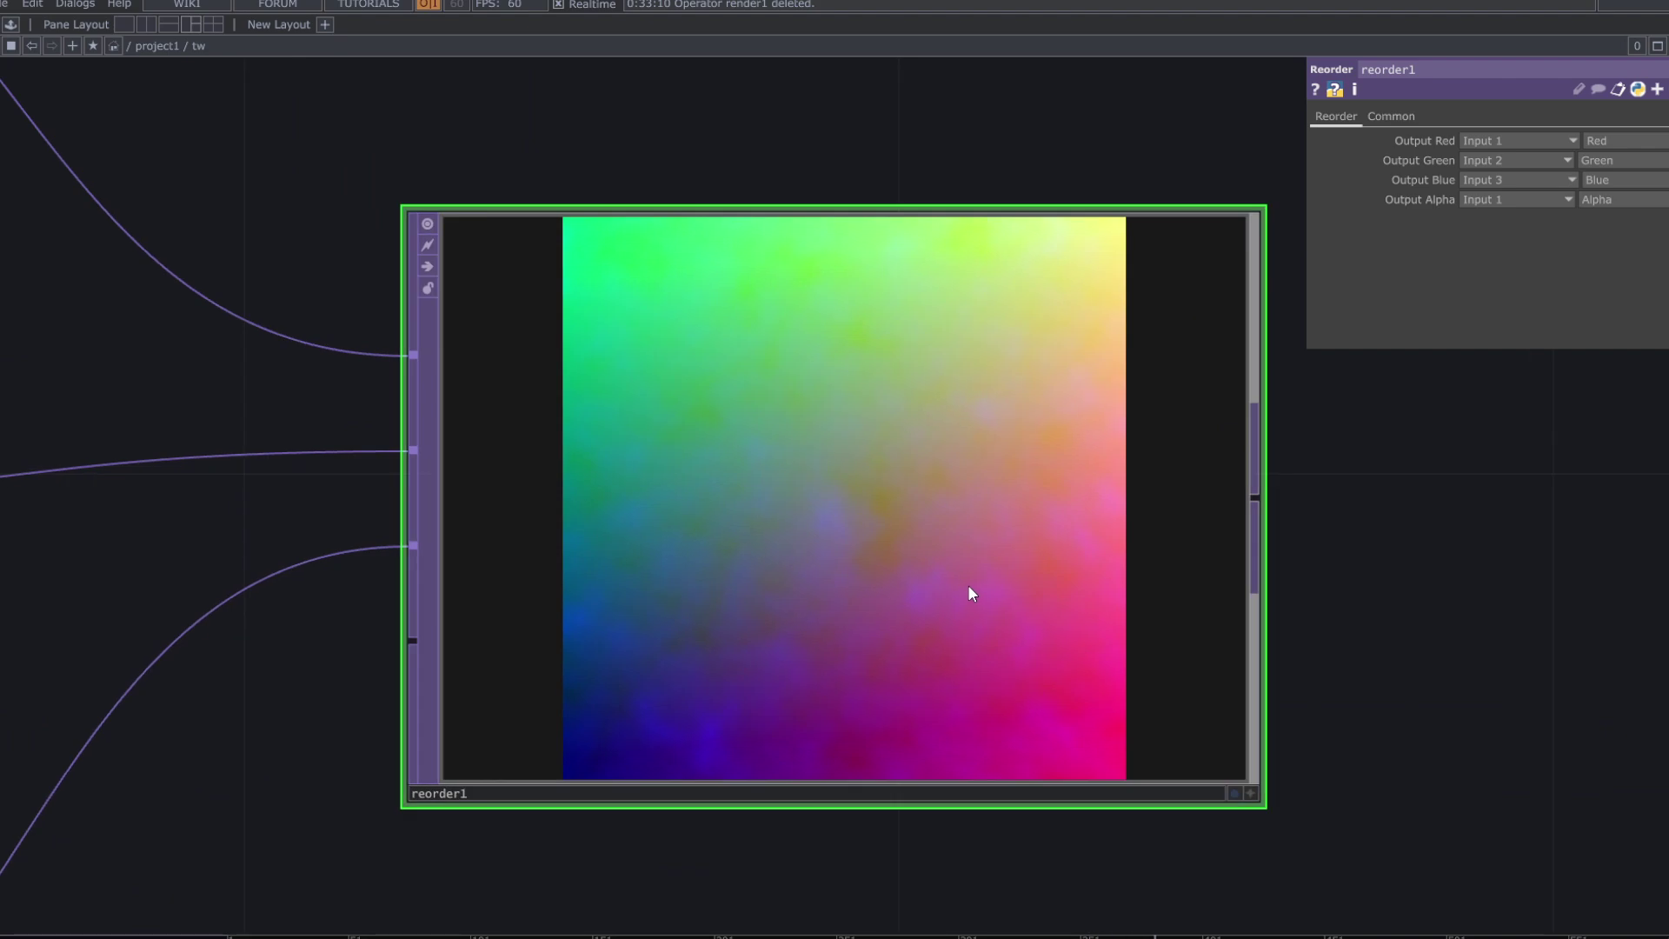
scroll(971, 593, "down", 4)
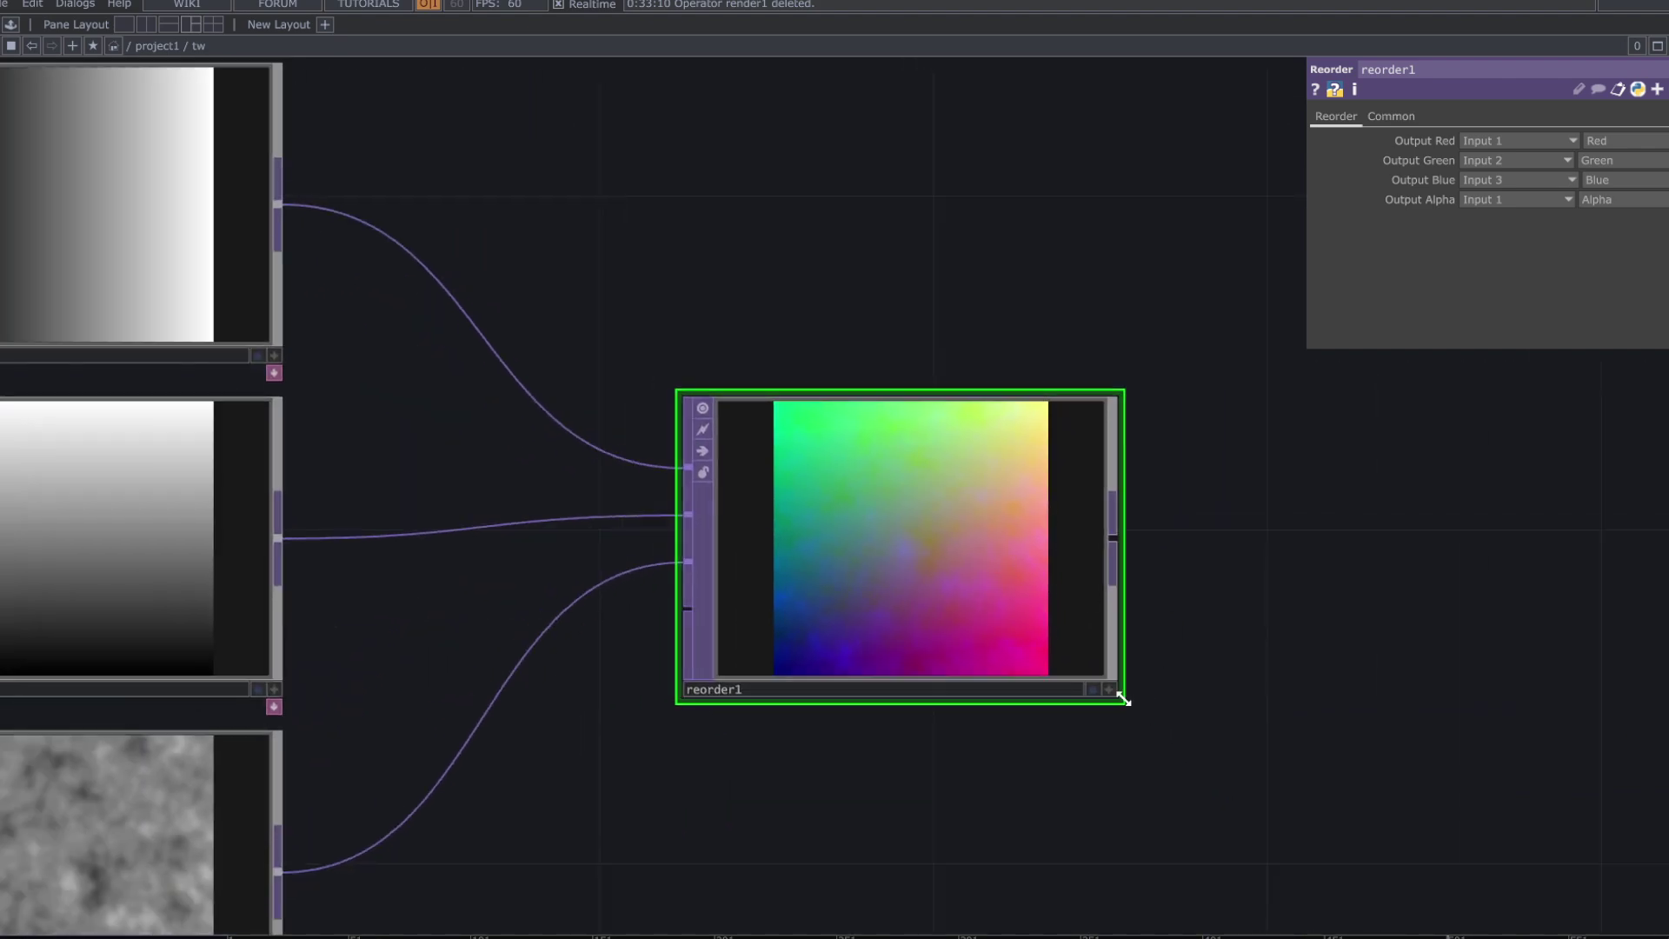
left_click(1109, 689)
key("p")
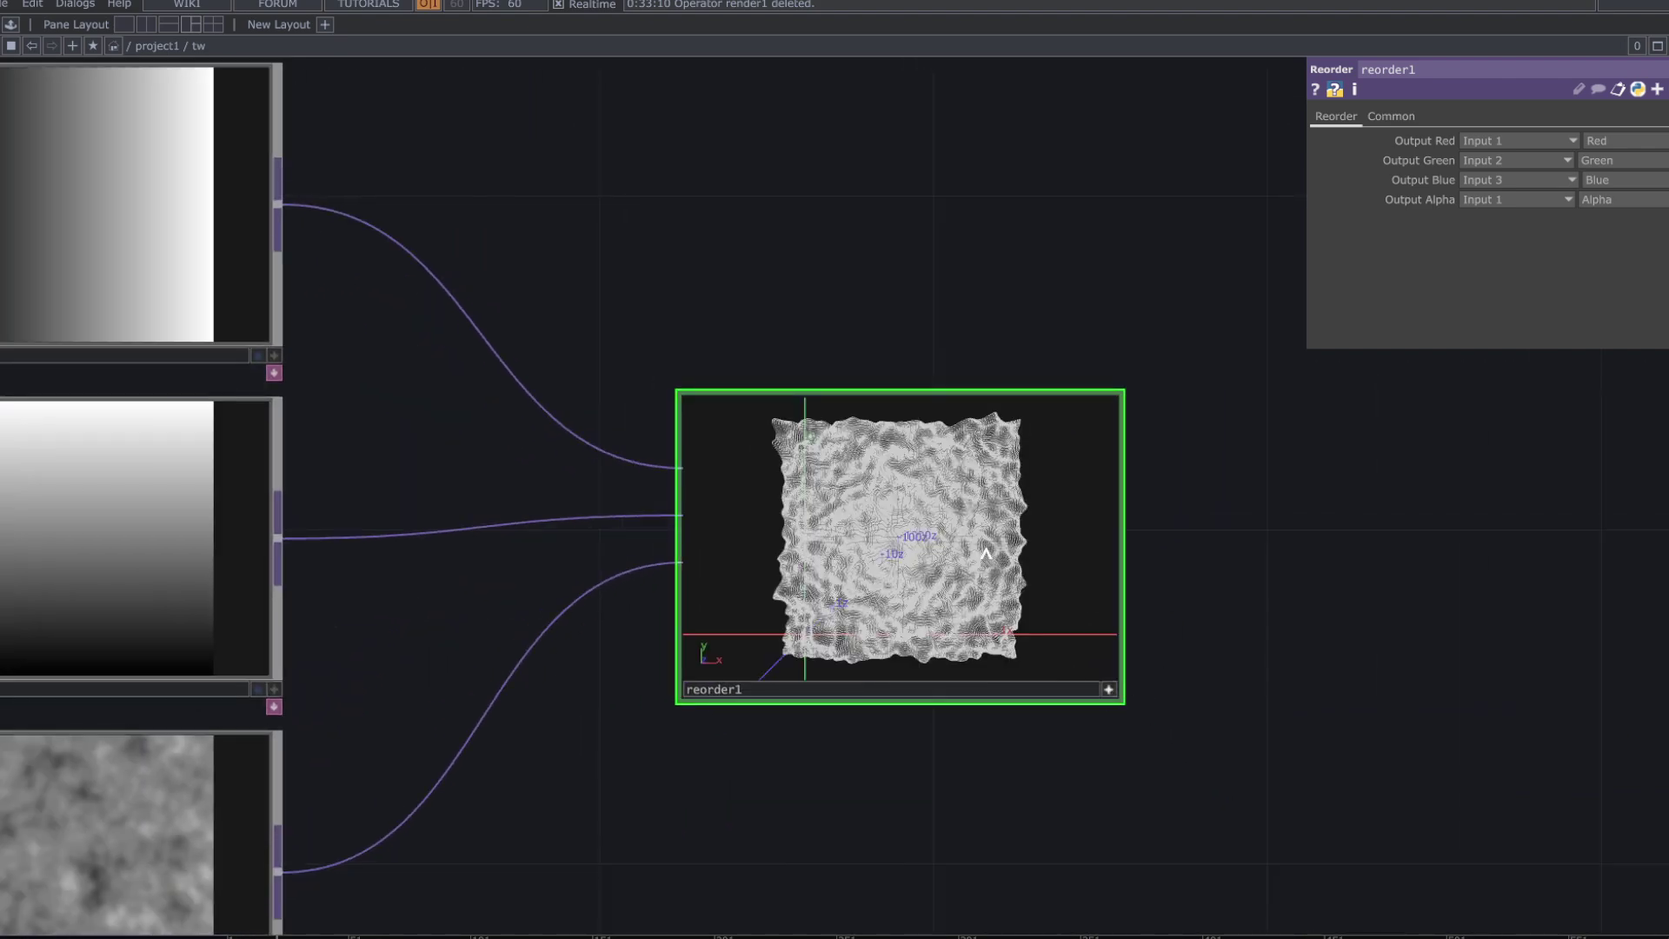
mouse_move(987, 553)
left_mouse_down()
mouse_move(943, 563)
mouse_move(1019, 562)
left_mouse_up()
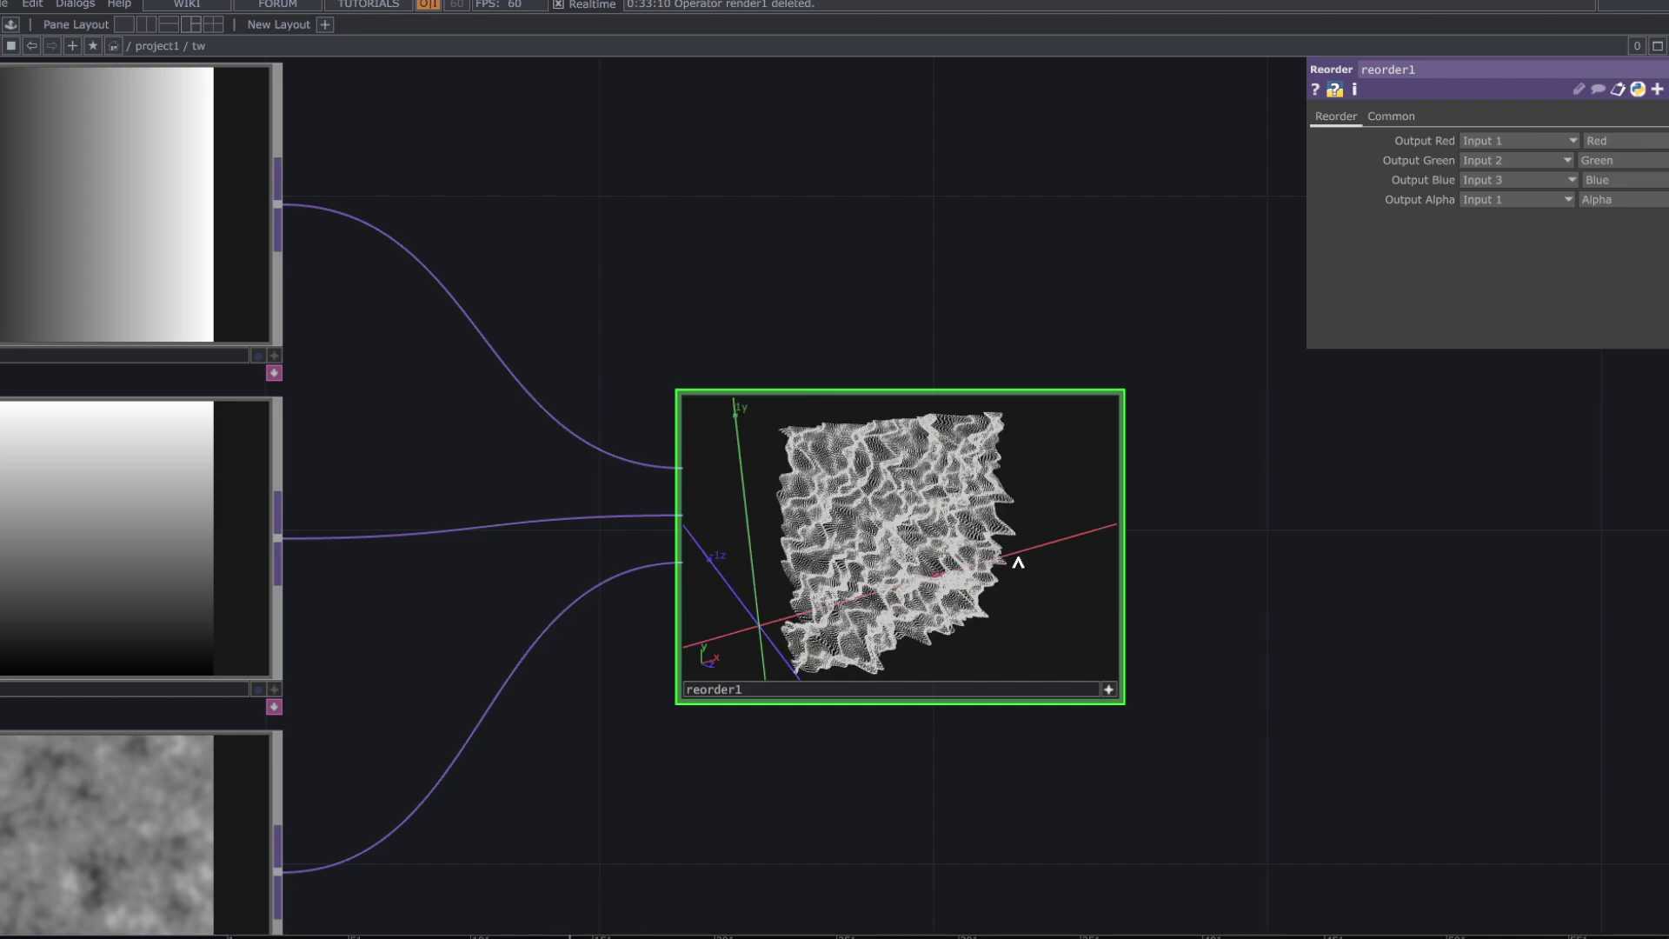
mouse_move(893, 584)
left_mouse_down()
mouse_move(921, 577)
mouse_move(901, 588)
left_mouse_up()
scroll(1163, 588, "up", 8)
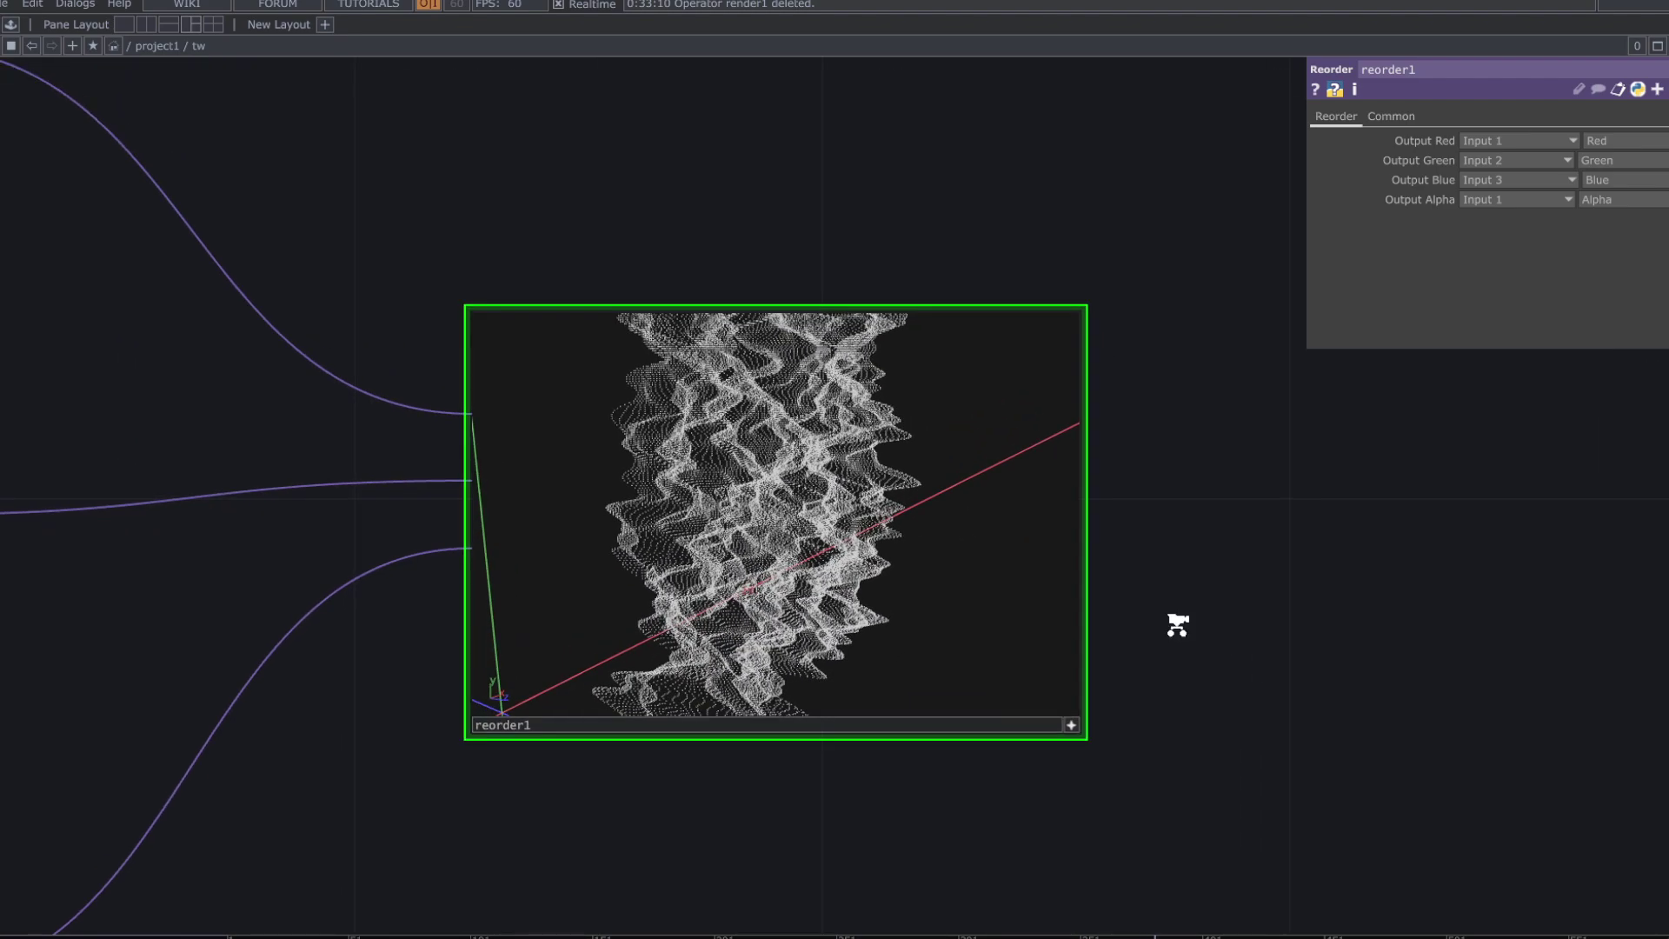
- Animate the first Noise node's Z translation with the expression absTime.seconds*.2
scroll(1397, 566, "down", 8)
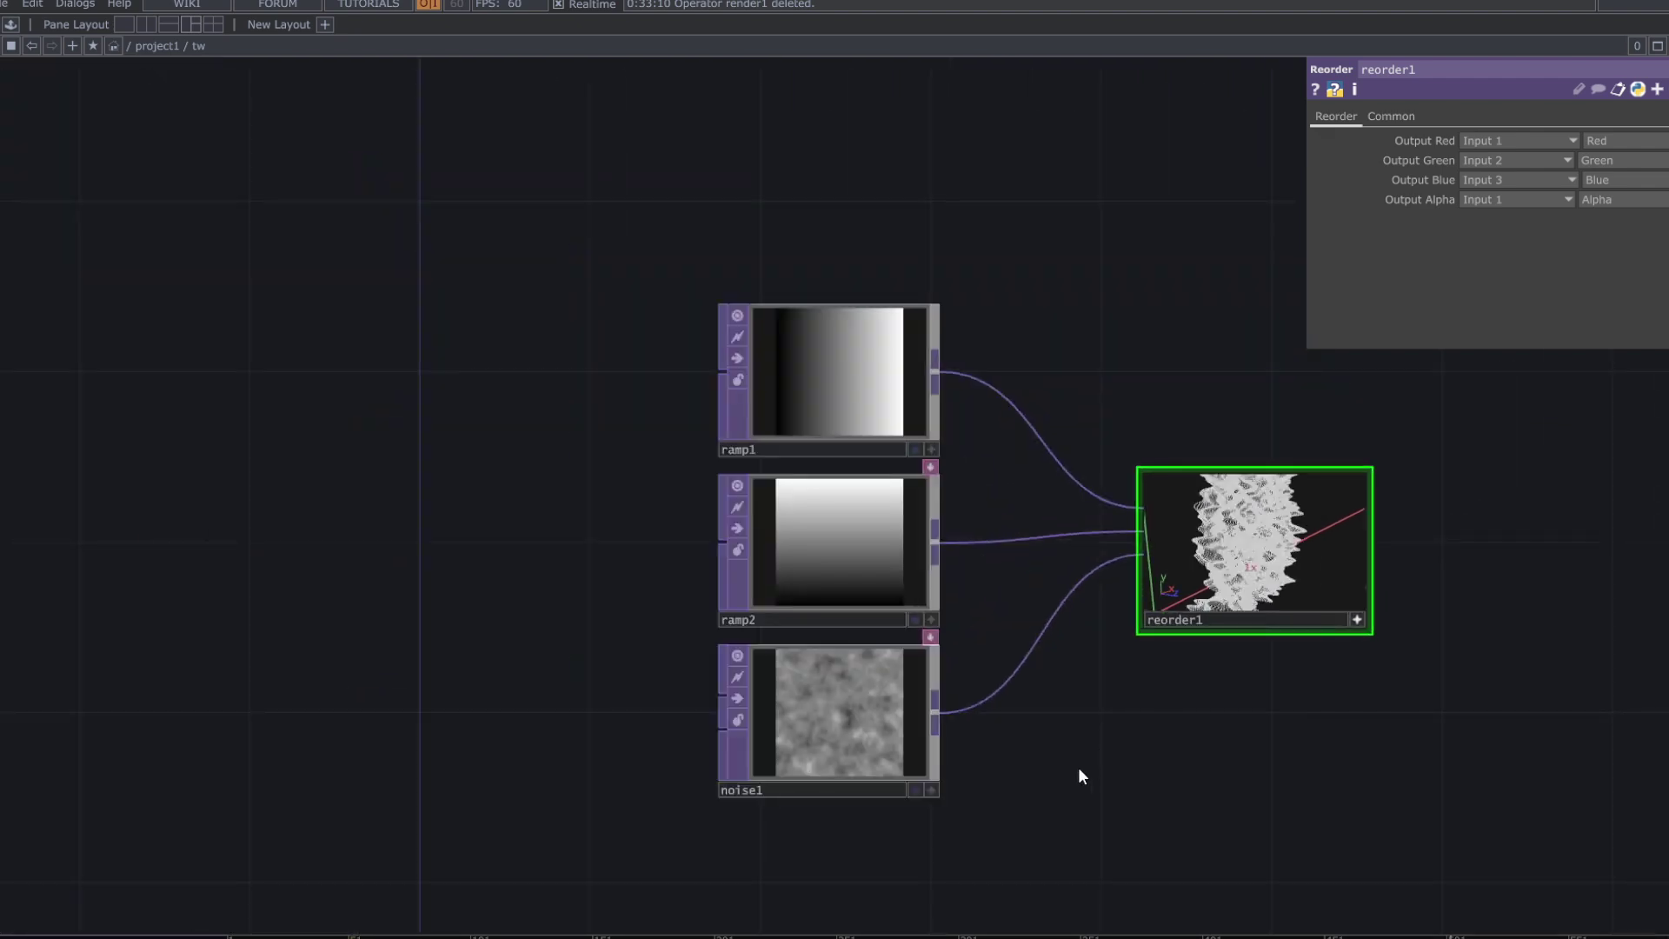
left_click(723, 703)
scroll(1205, 630, "up", 3)
scroll(1204, 630, "up", 2)
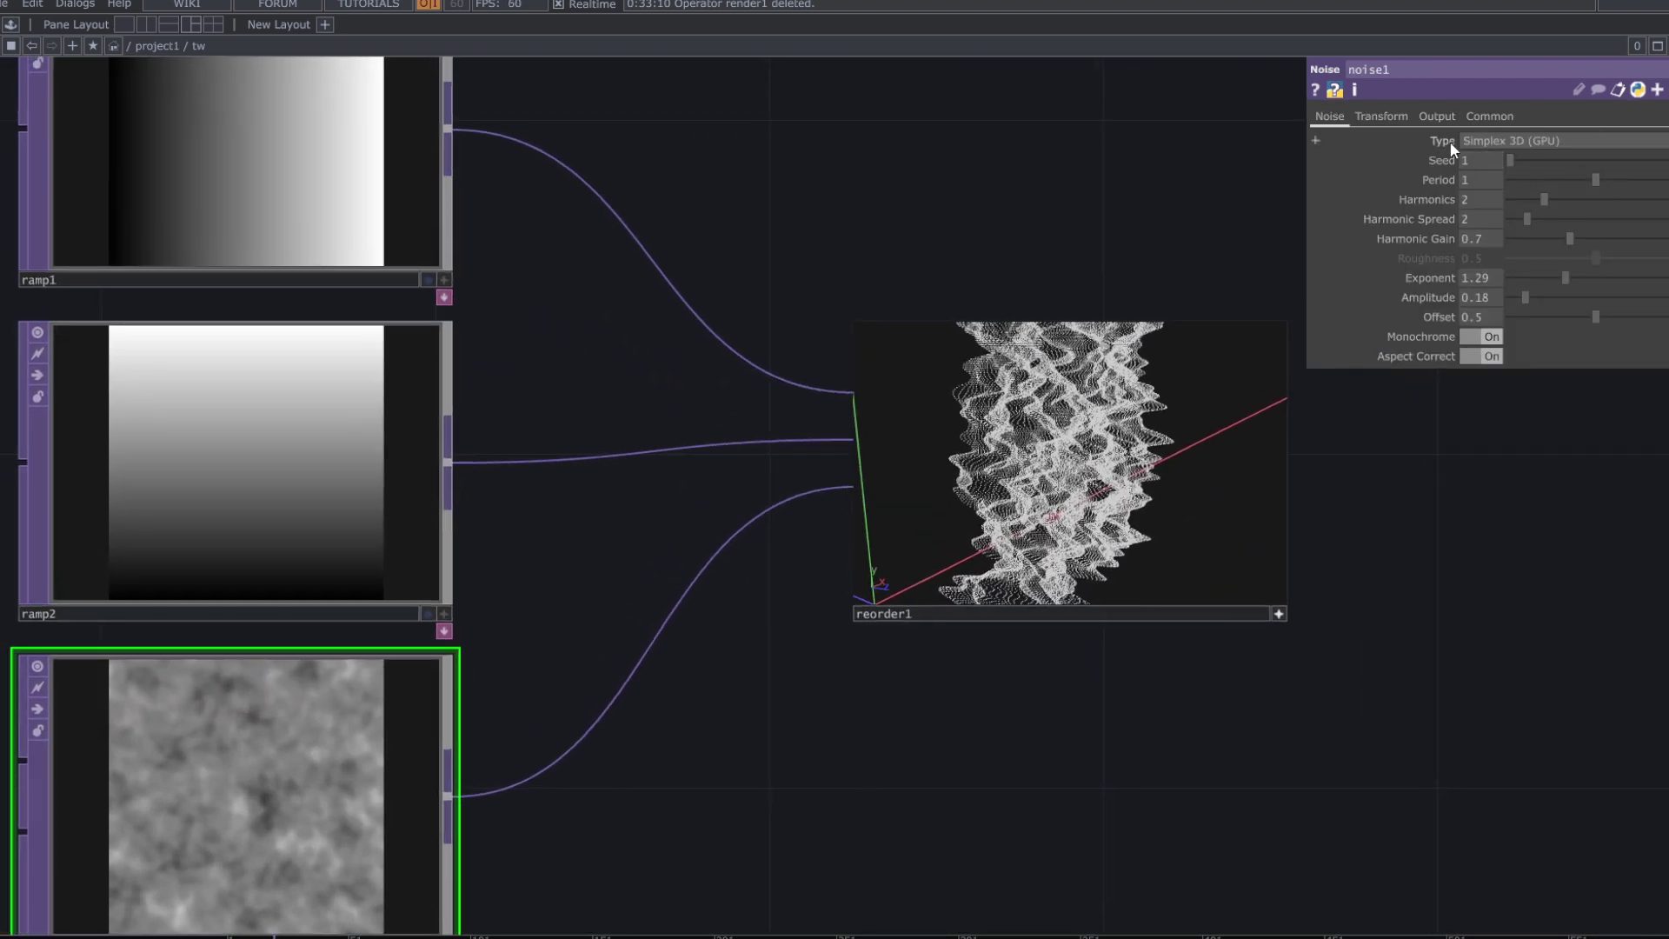
left_click(1404, 117)
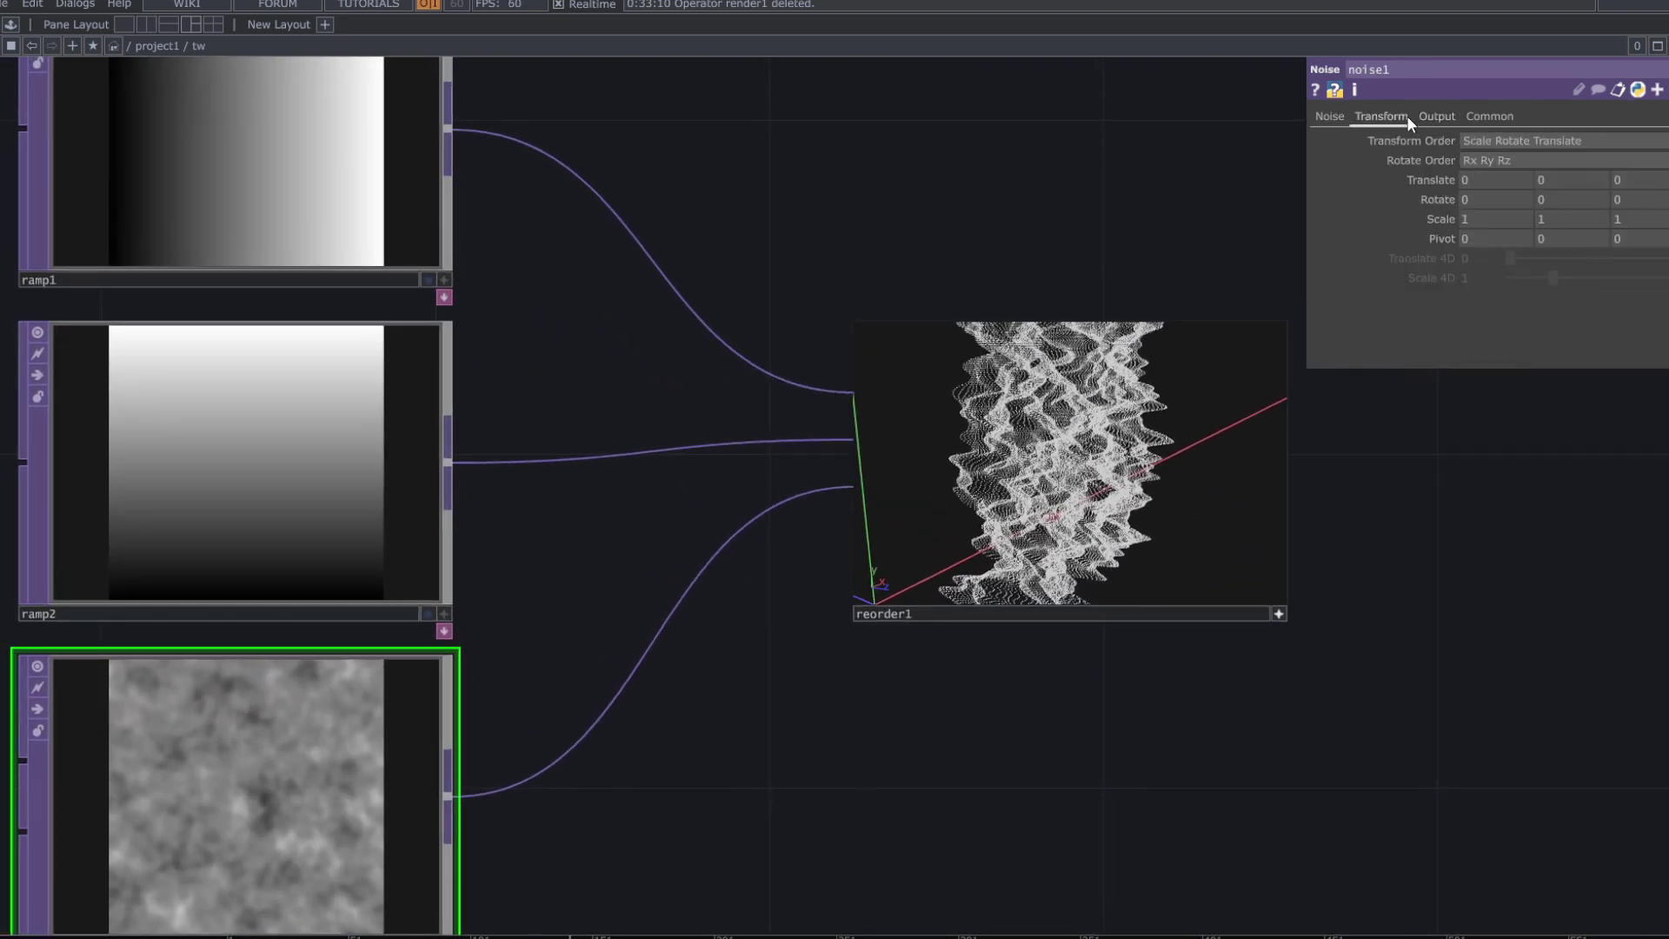
left_click(1443, 174)
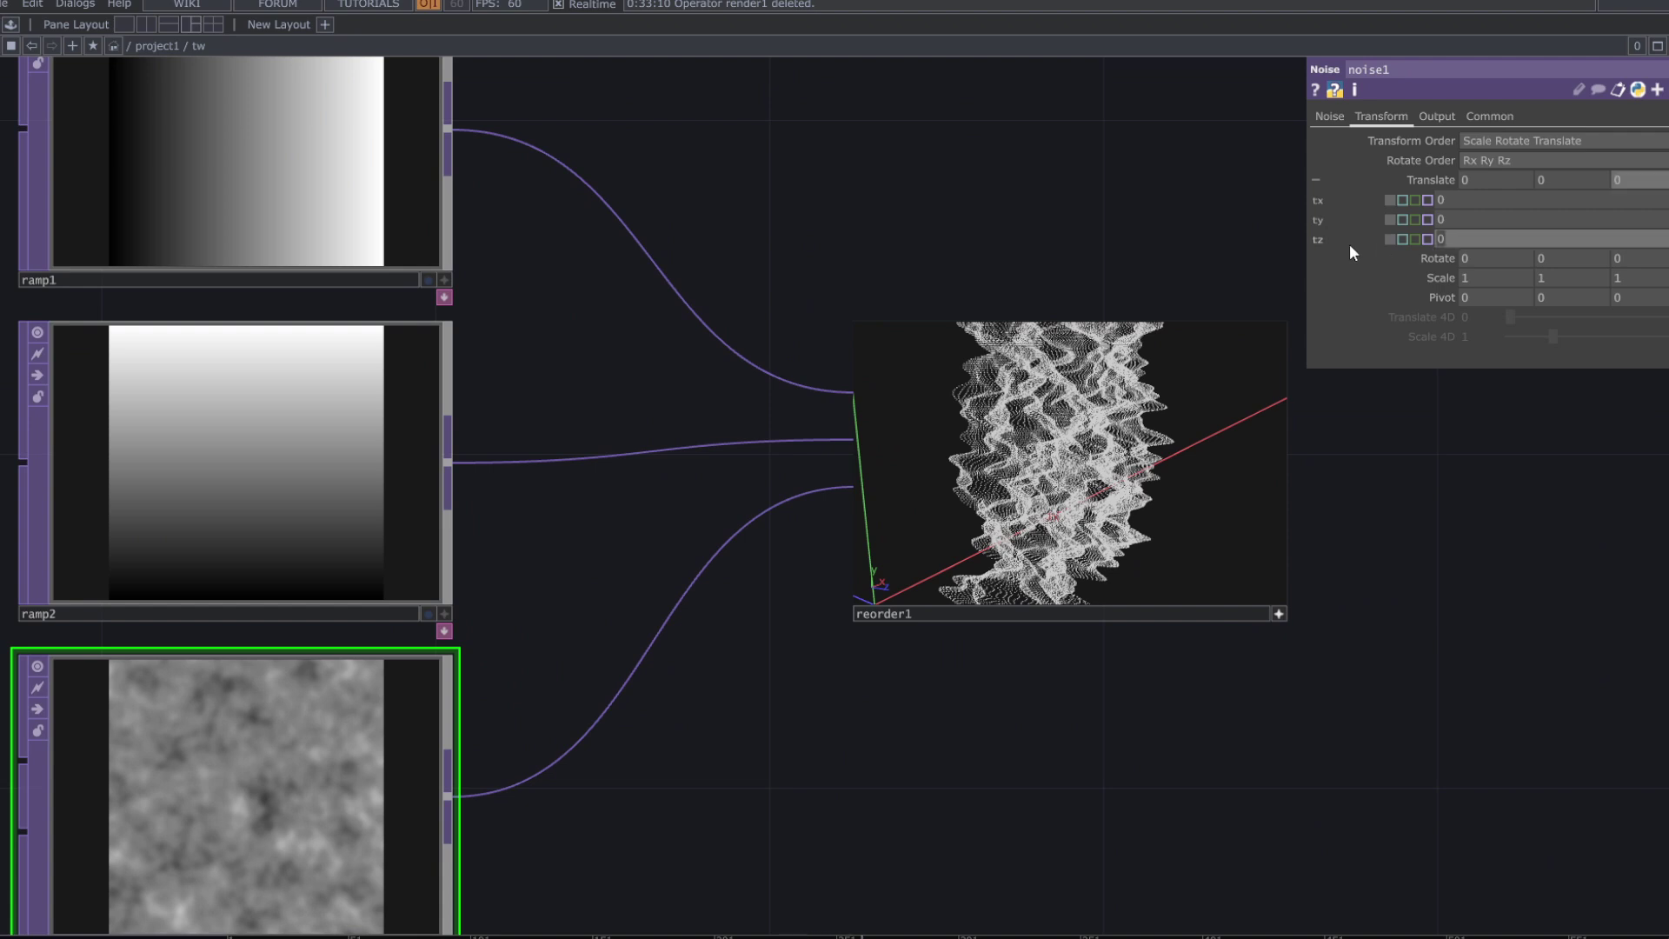
type("absTime.seconds")
key("Return")
type("*.2")
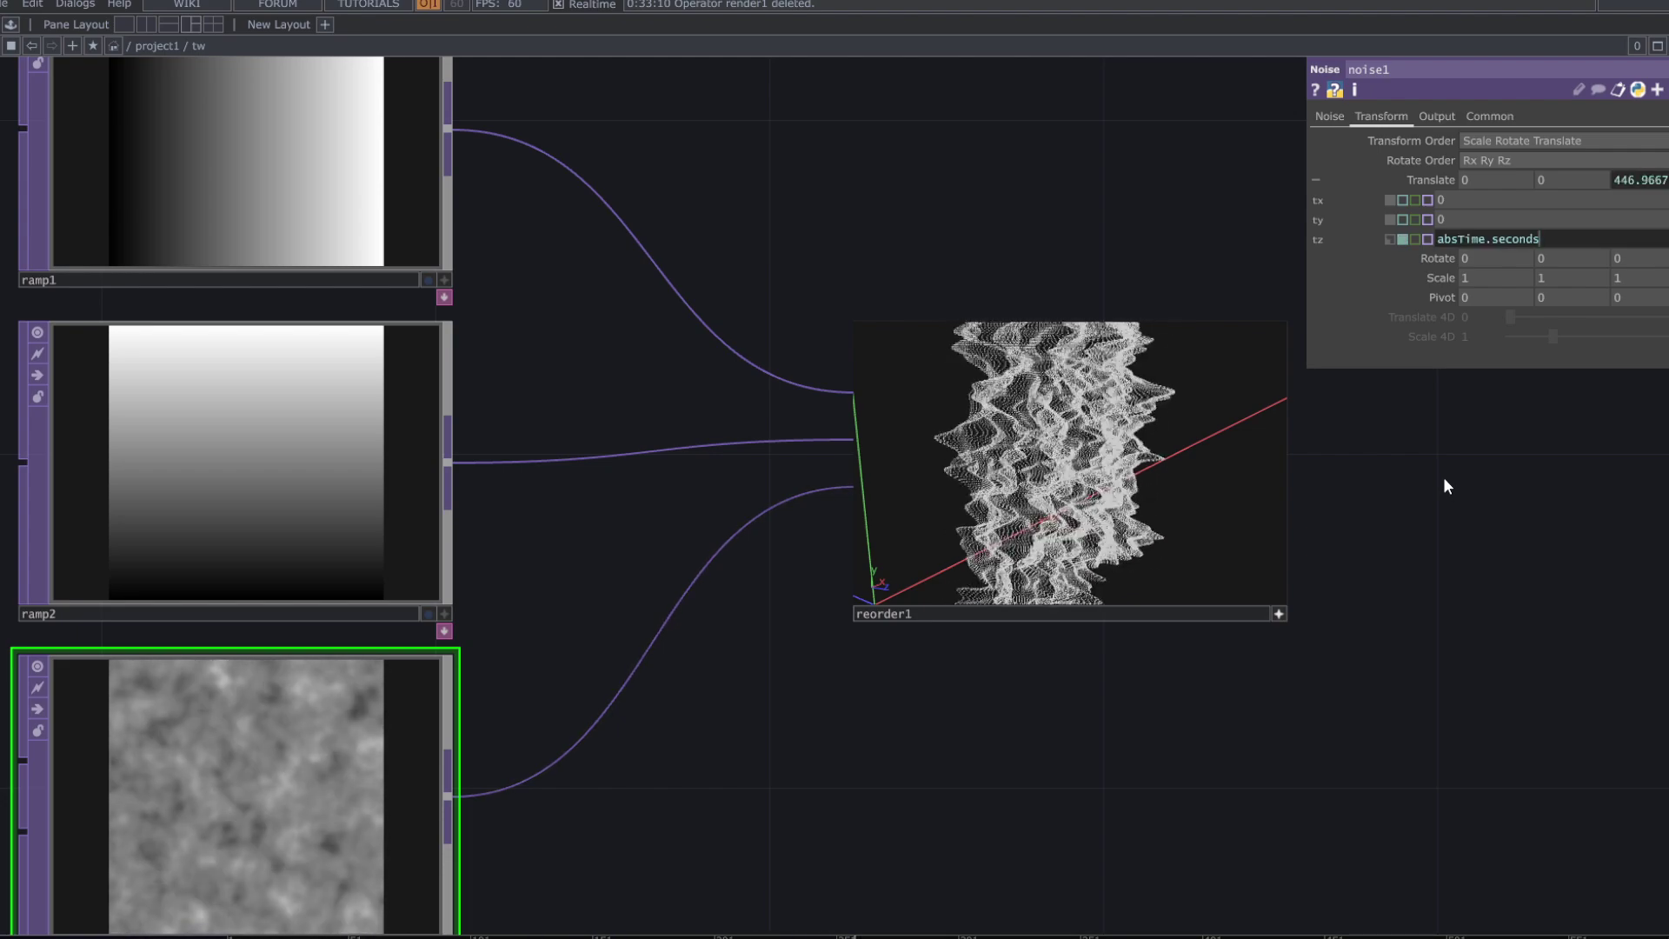
key("Return")
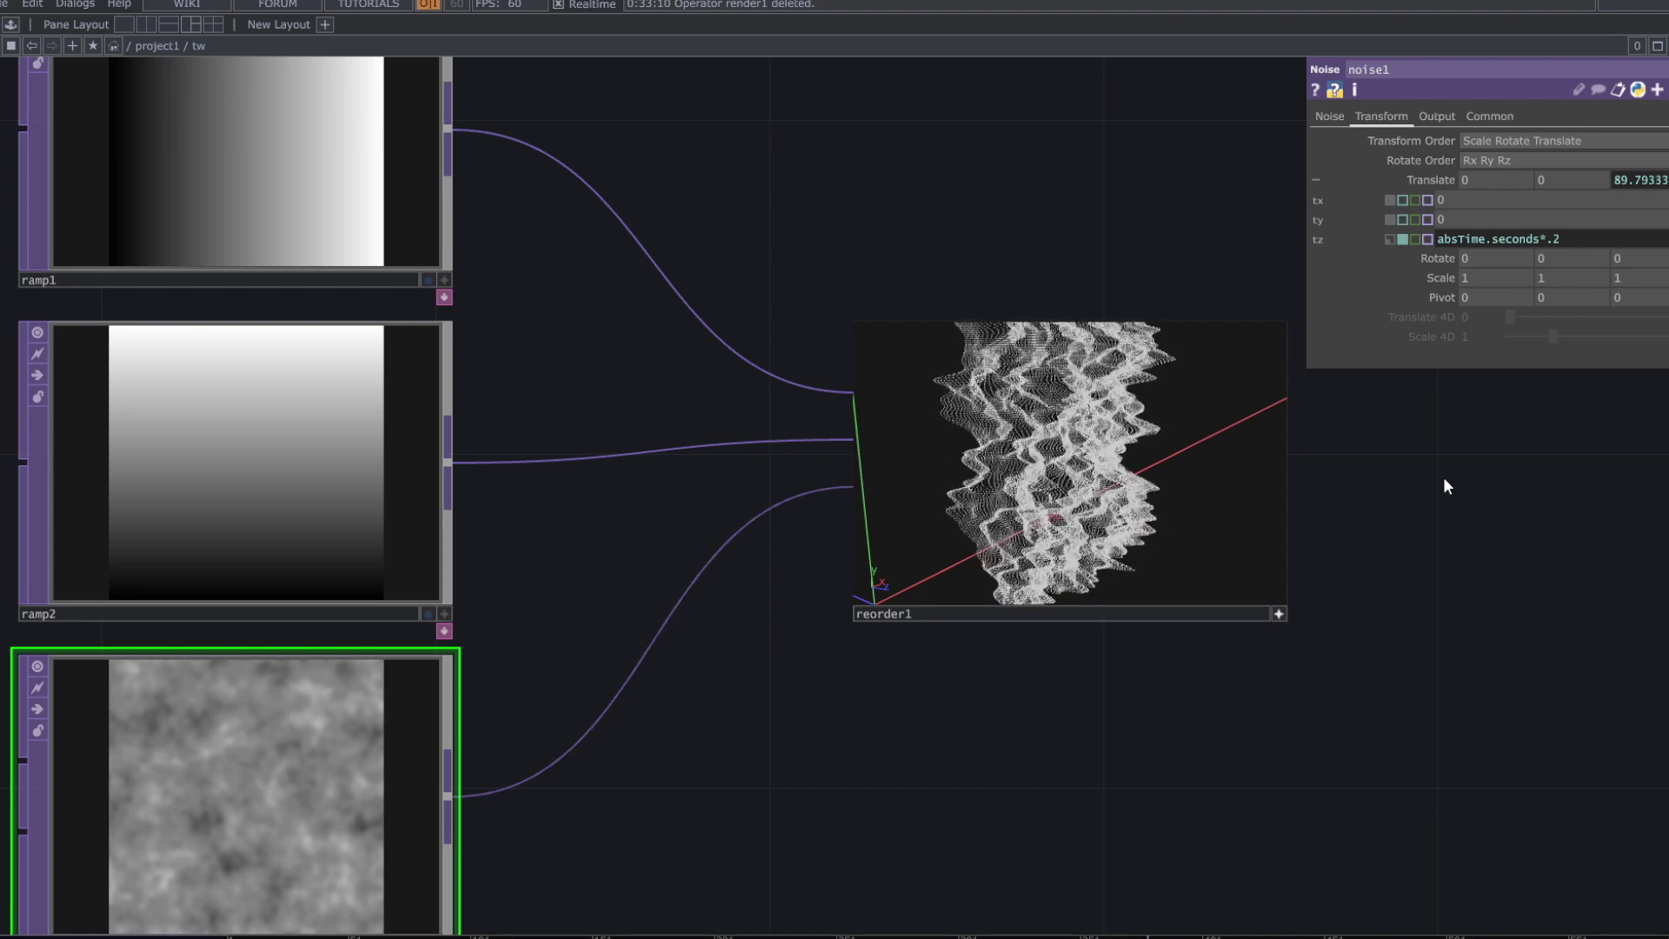
- Slow the noise animation by changing the Z translation expression to absTime.seconds*.1
left_click(1562, 239)
key("BackSpace")
type("1")
- Examine the animated point cloud in the Reorder node's viewer from another angle
scroll(1391, 504, "up", 5)
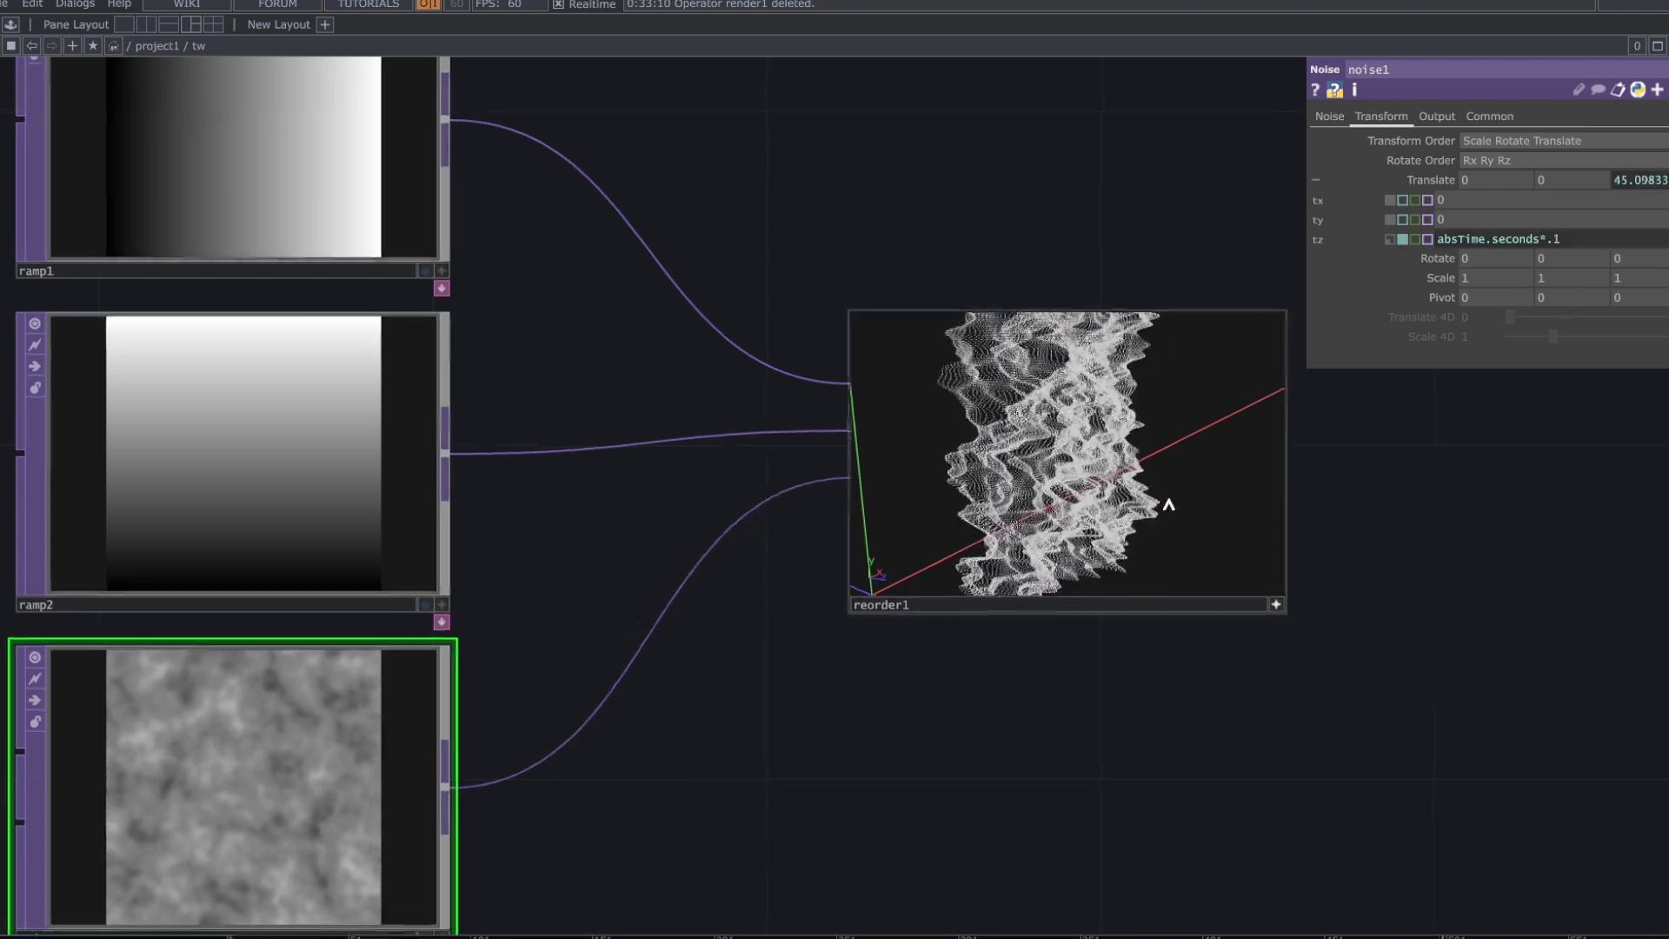
left_click_drag(1074, 556, 822, 529)
scroll(817, 529, "down", 4)
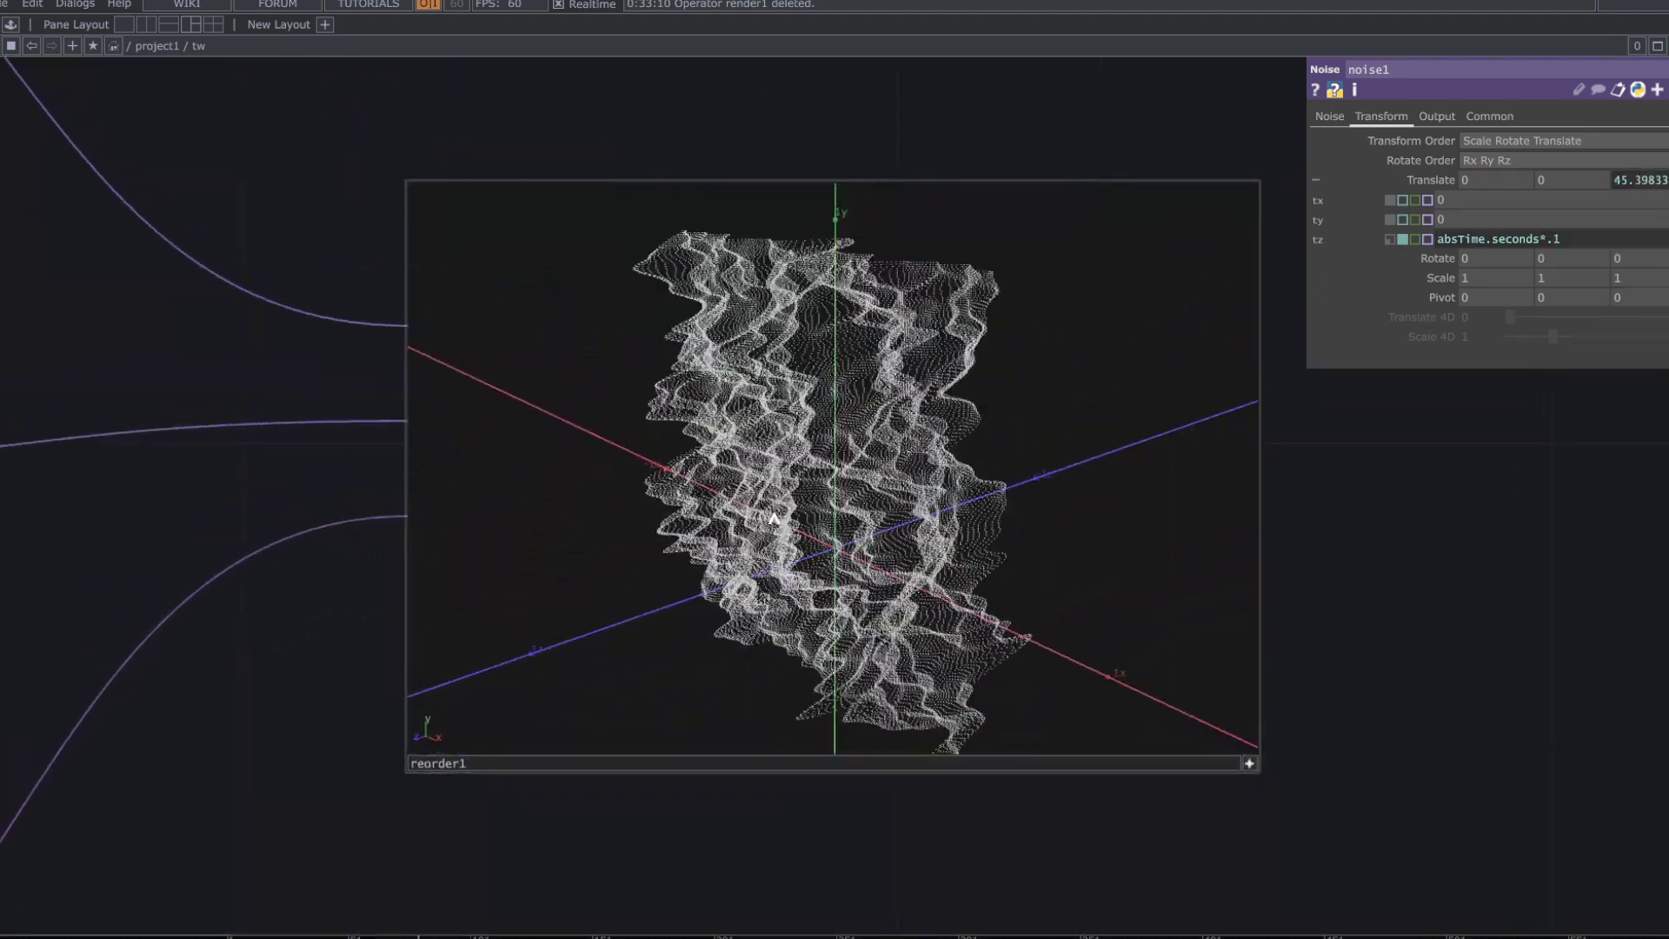
left_click(1249, 763)
left_click(1249, 769)
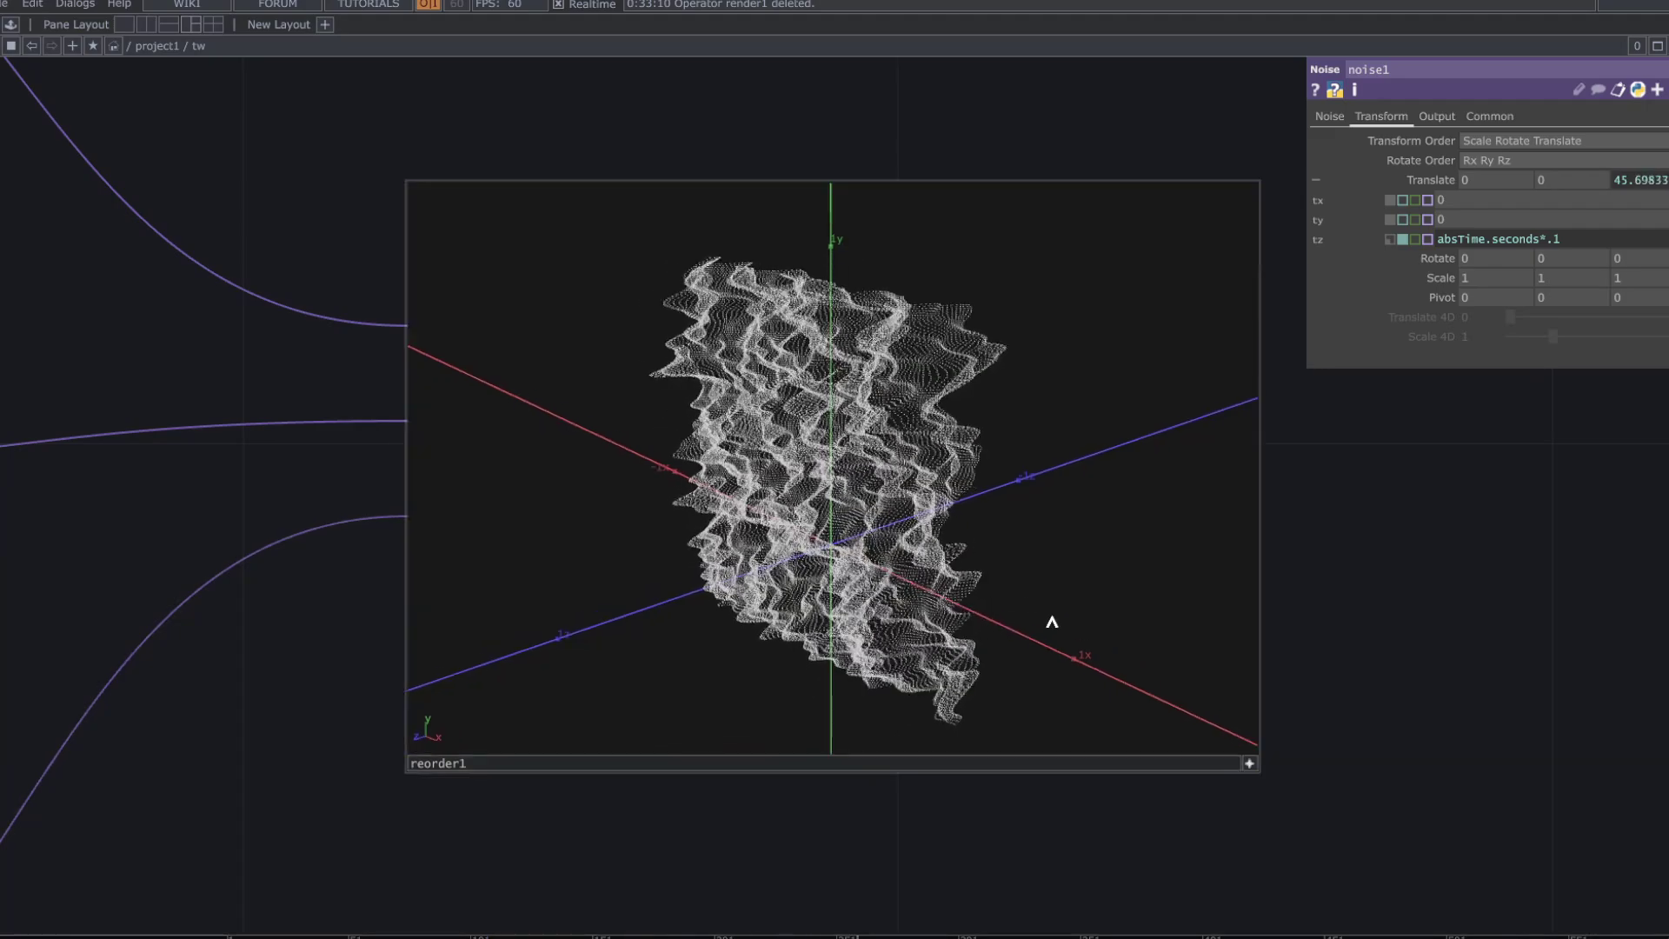
- Return the Reorder node's viewer to the flat image display and deactivate the viewer
key("p")
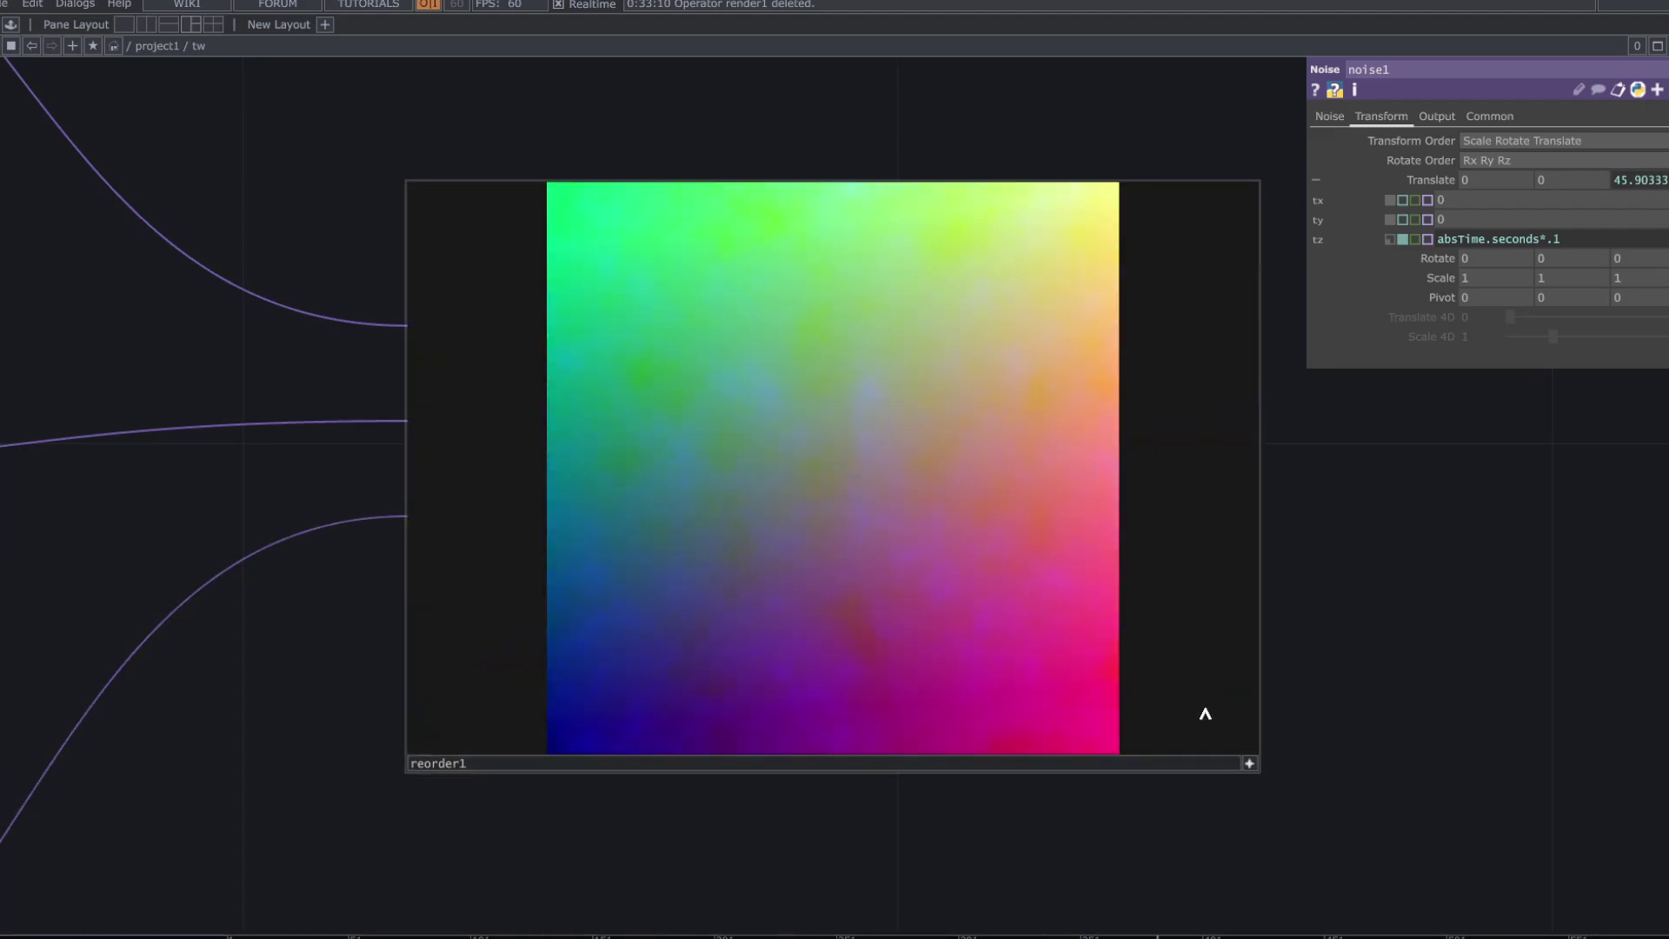
scroll(943, 752, "down", 5)
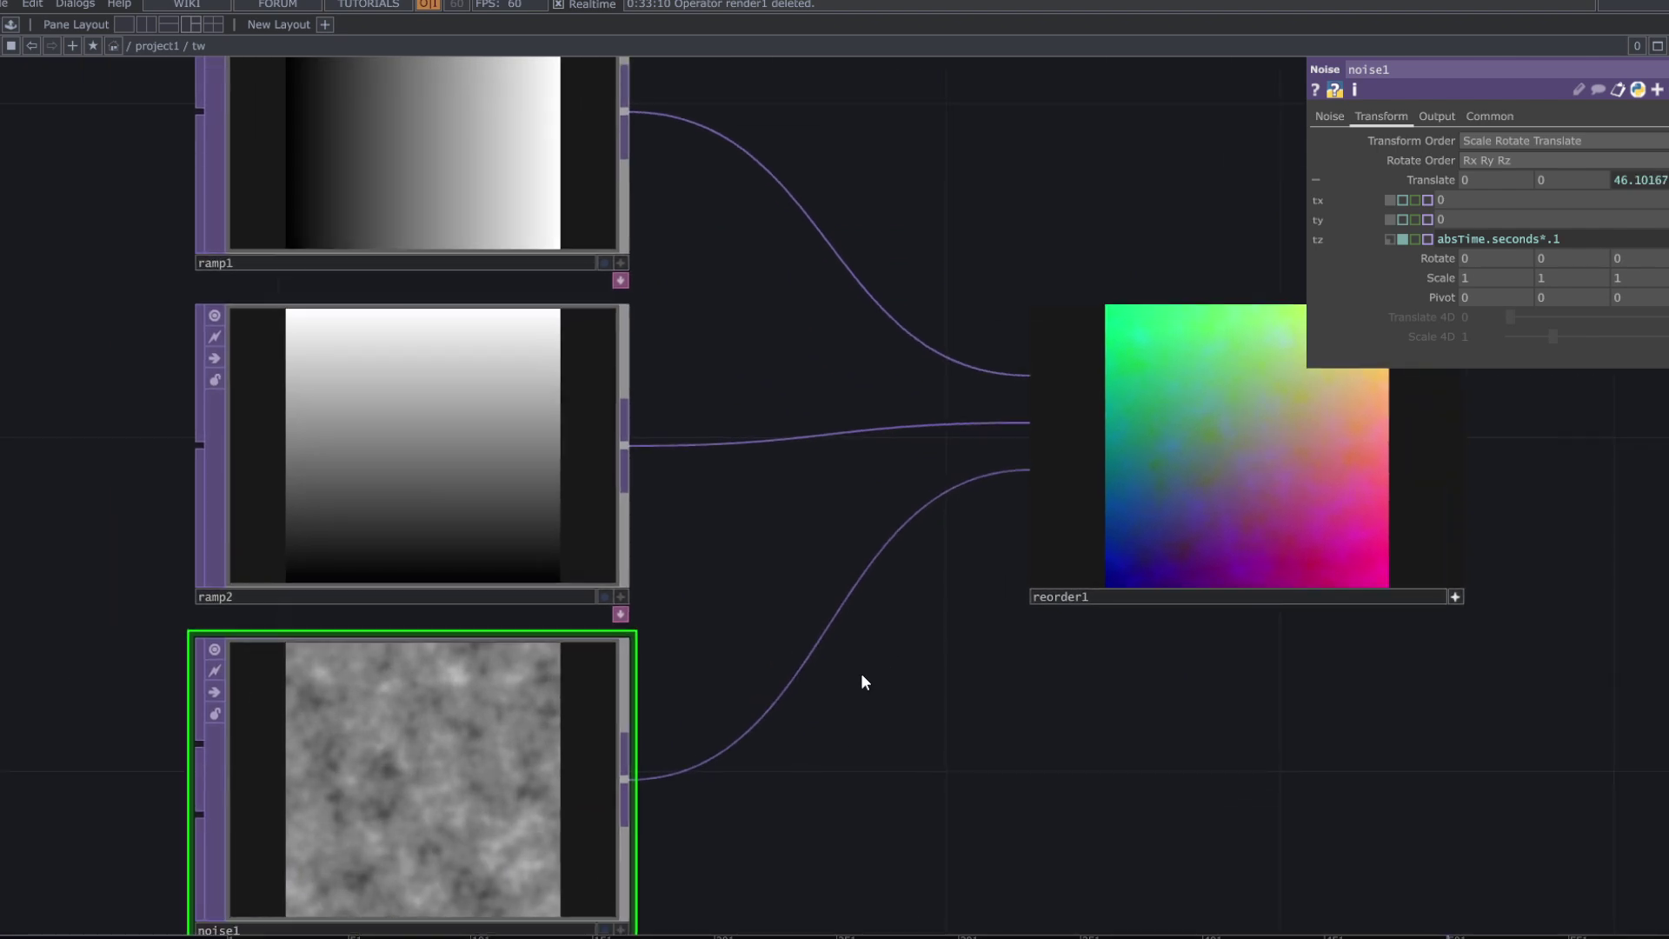
scroll(861, 675, "down", 3)
left_click_drag(1117, 675, 774, 667)
left_click(956, 597)
- Add a Feedback TOP connected to the Reorder node's output and place it below and to the right
left_click_drag(1017, 605, 630, 645)
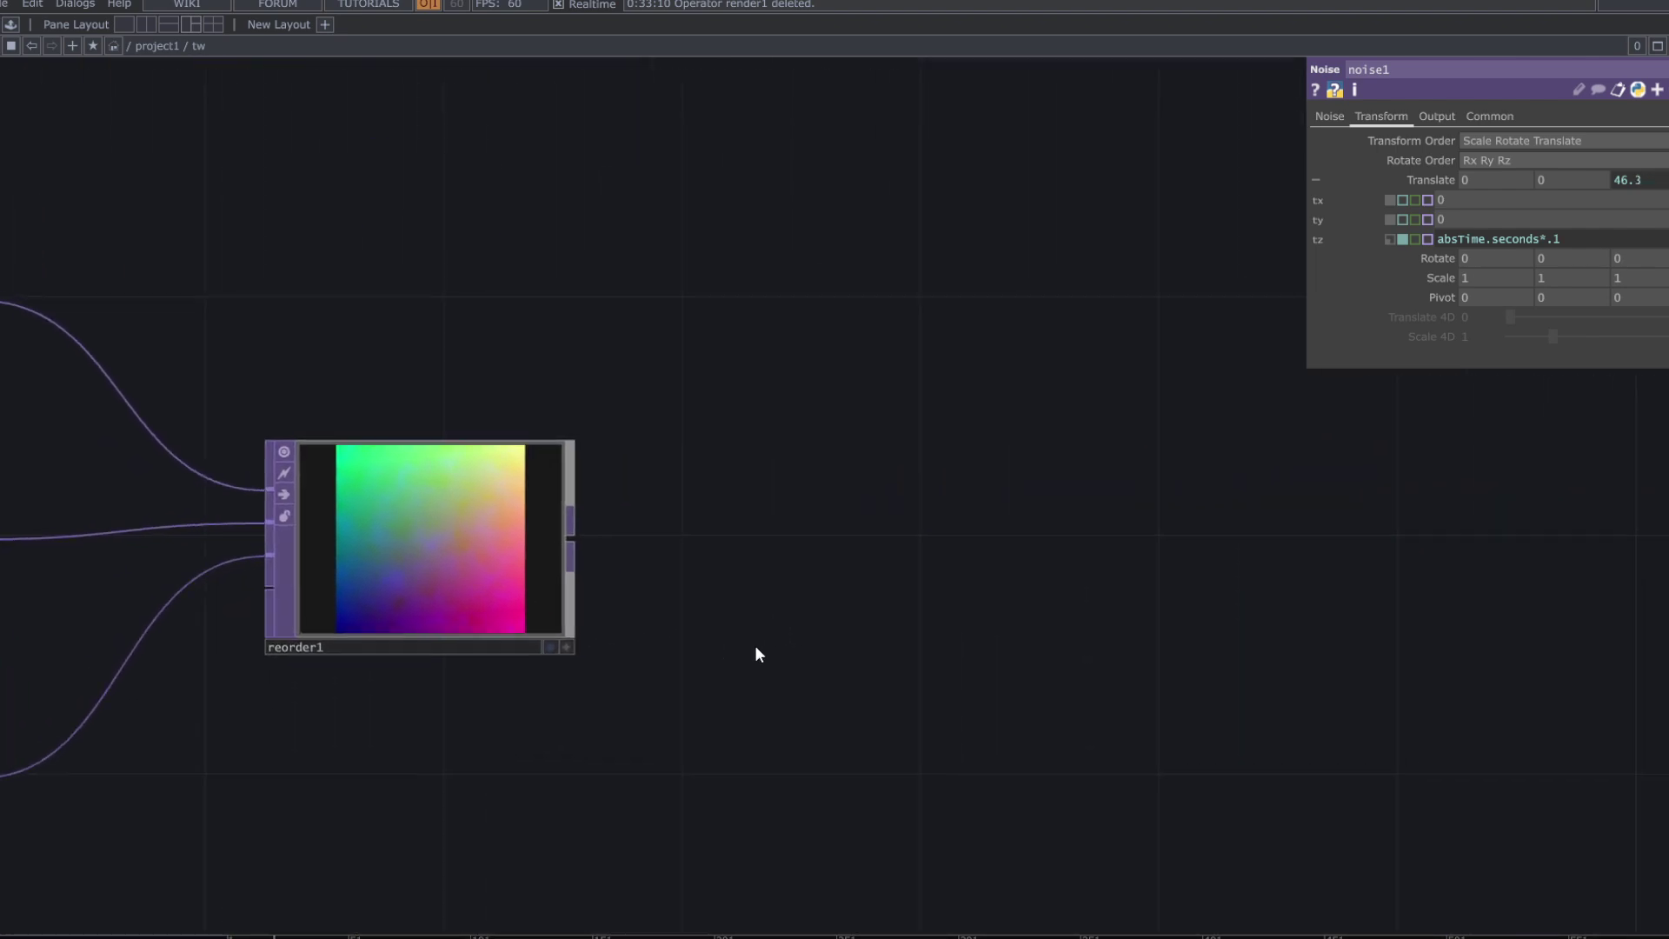
left_click_drag(605, 570, 582, 731)
type("fee")
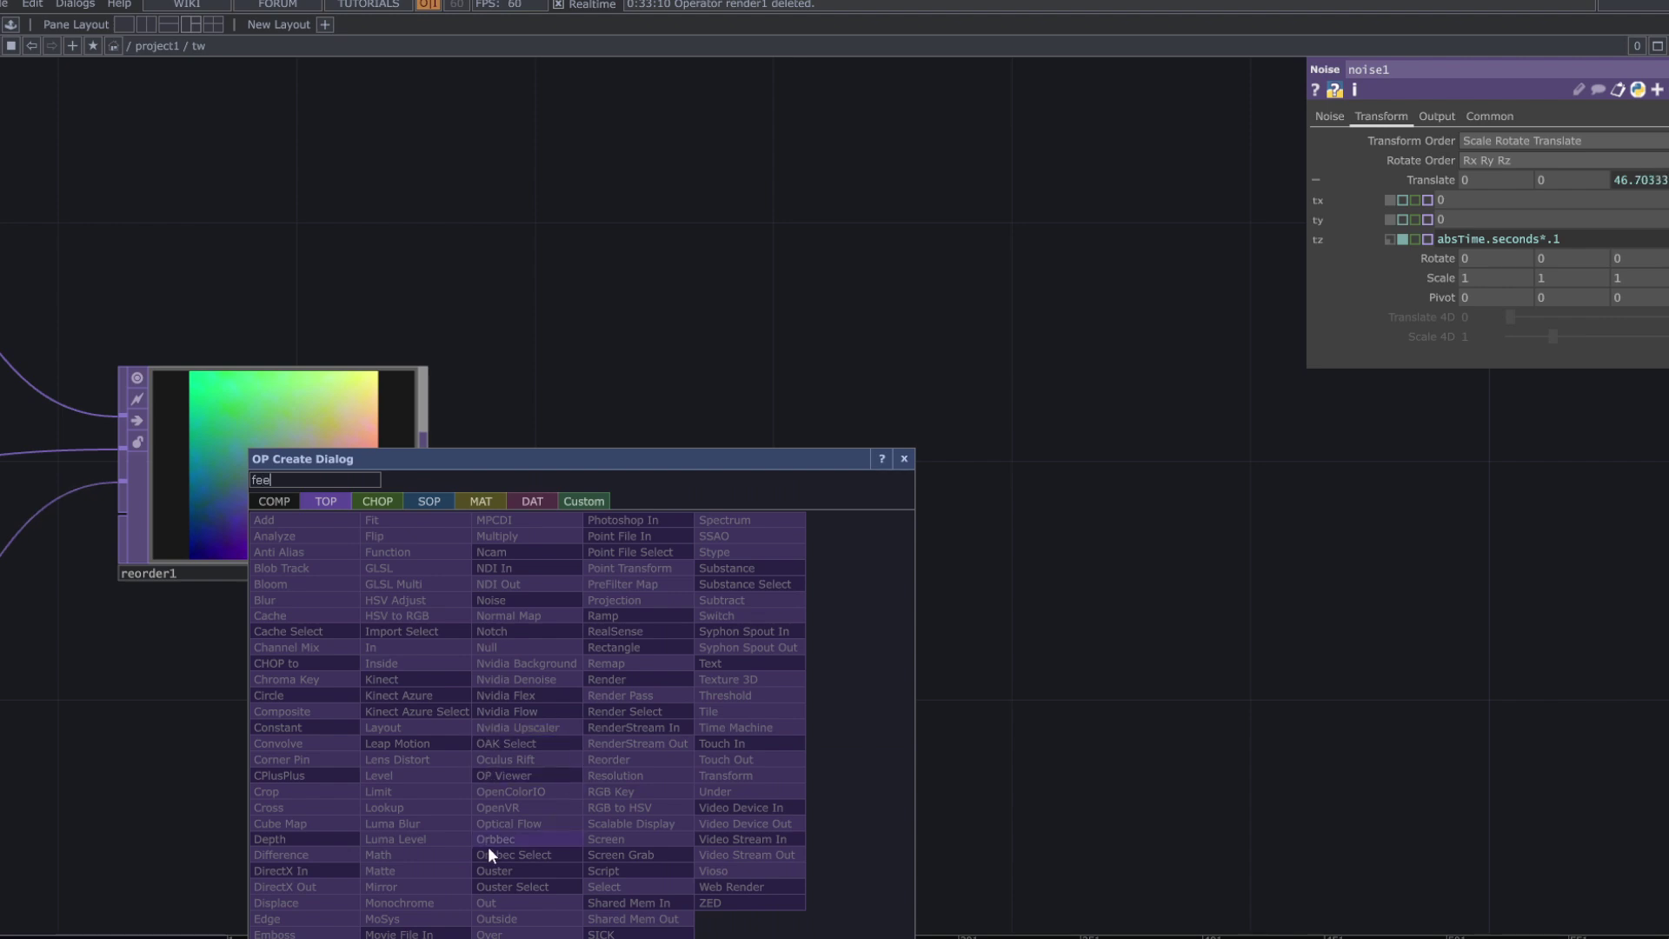
key("Return")
left_click(630, 823)
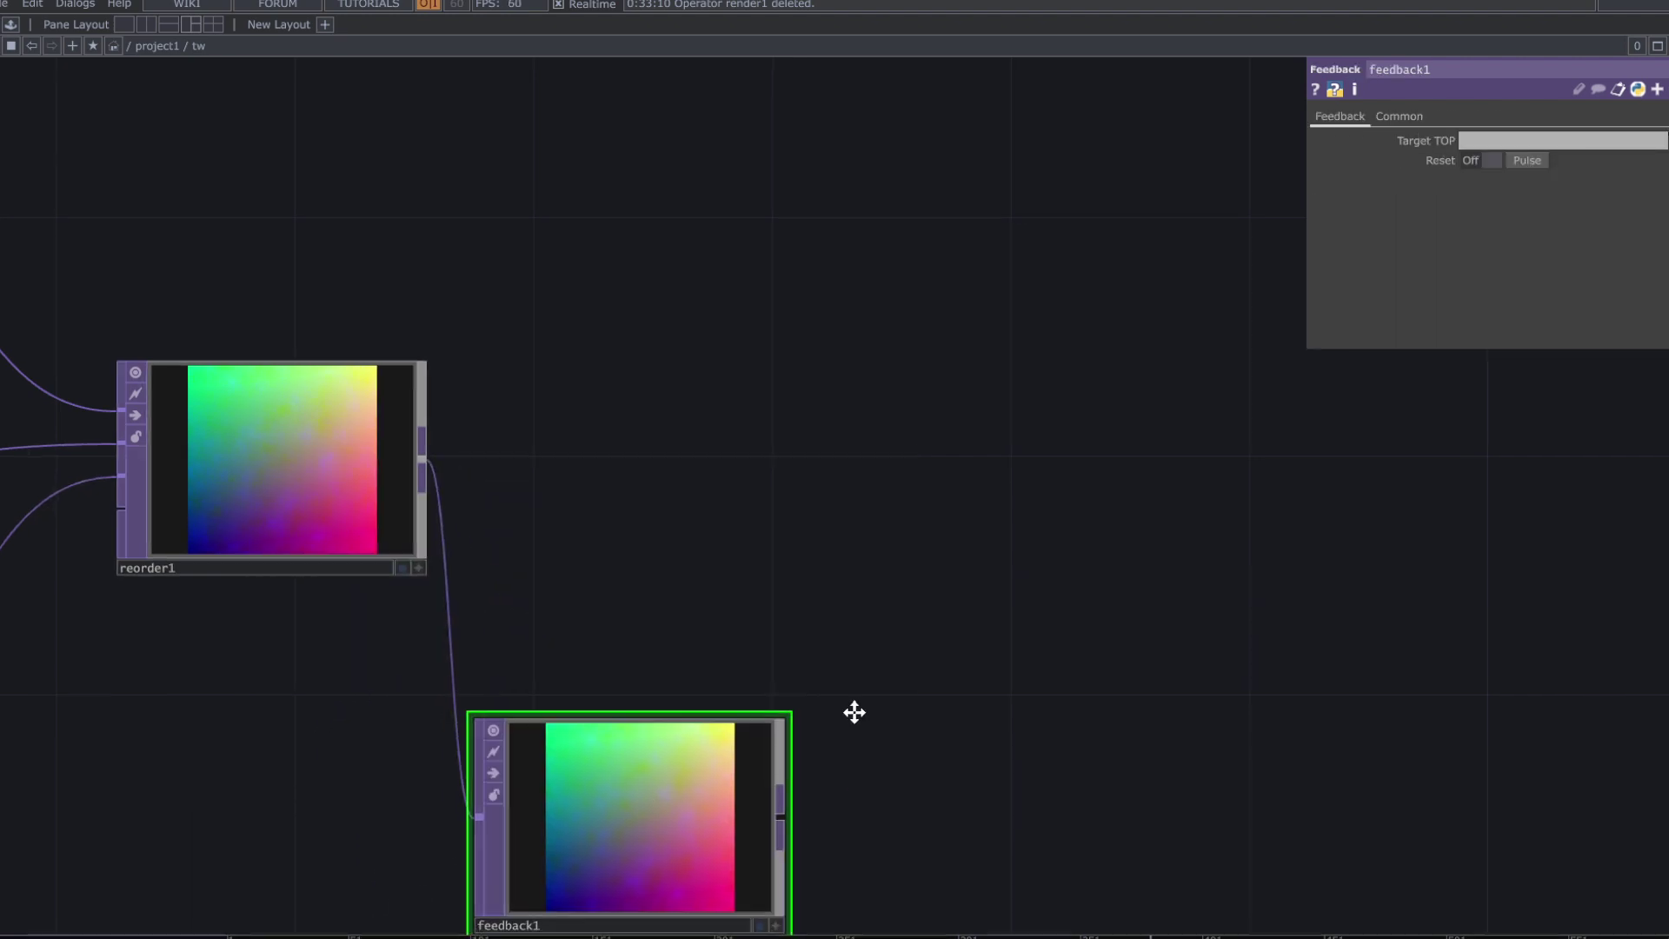
- Add a Level TOP after the Feedback node, connected to its output
left_click_drag(855, 712, 782, 566)
right_click(707, 671)
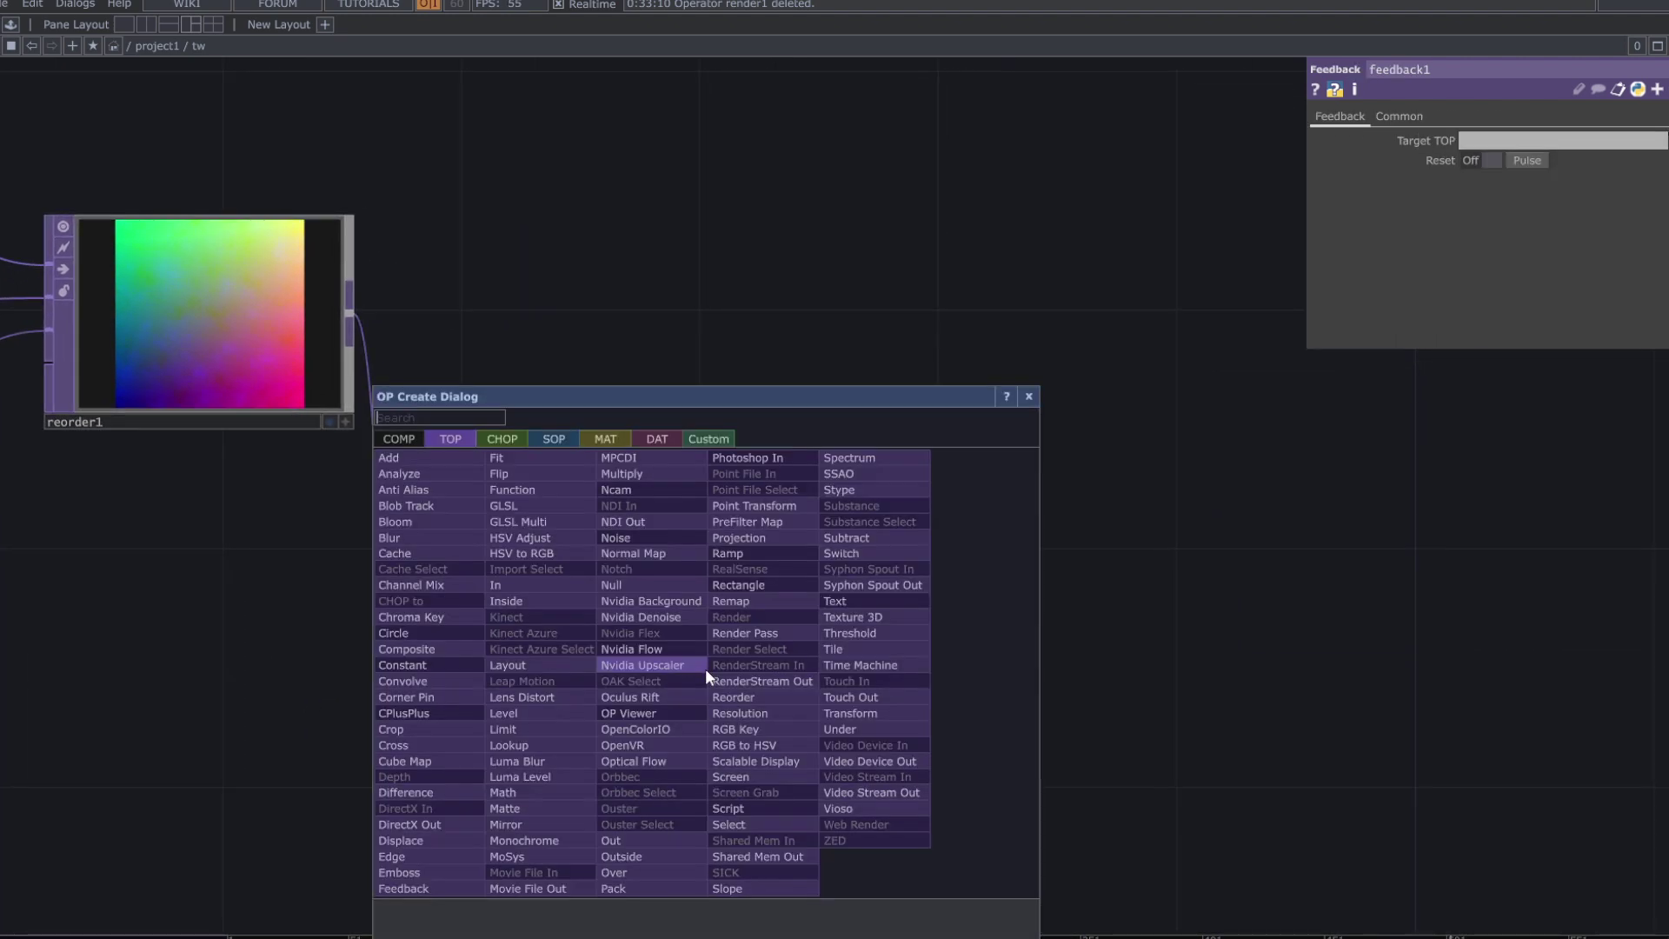
left_click(557, 711)
left_click(954, 642)
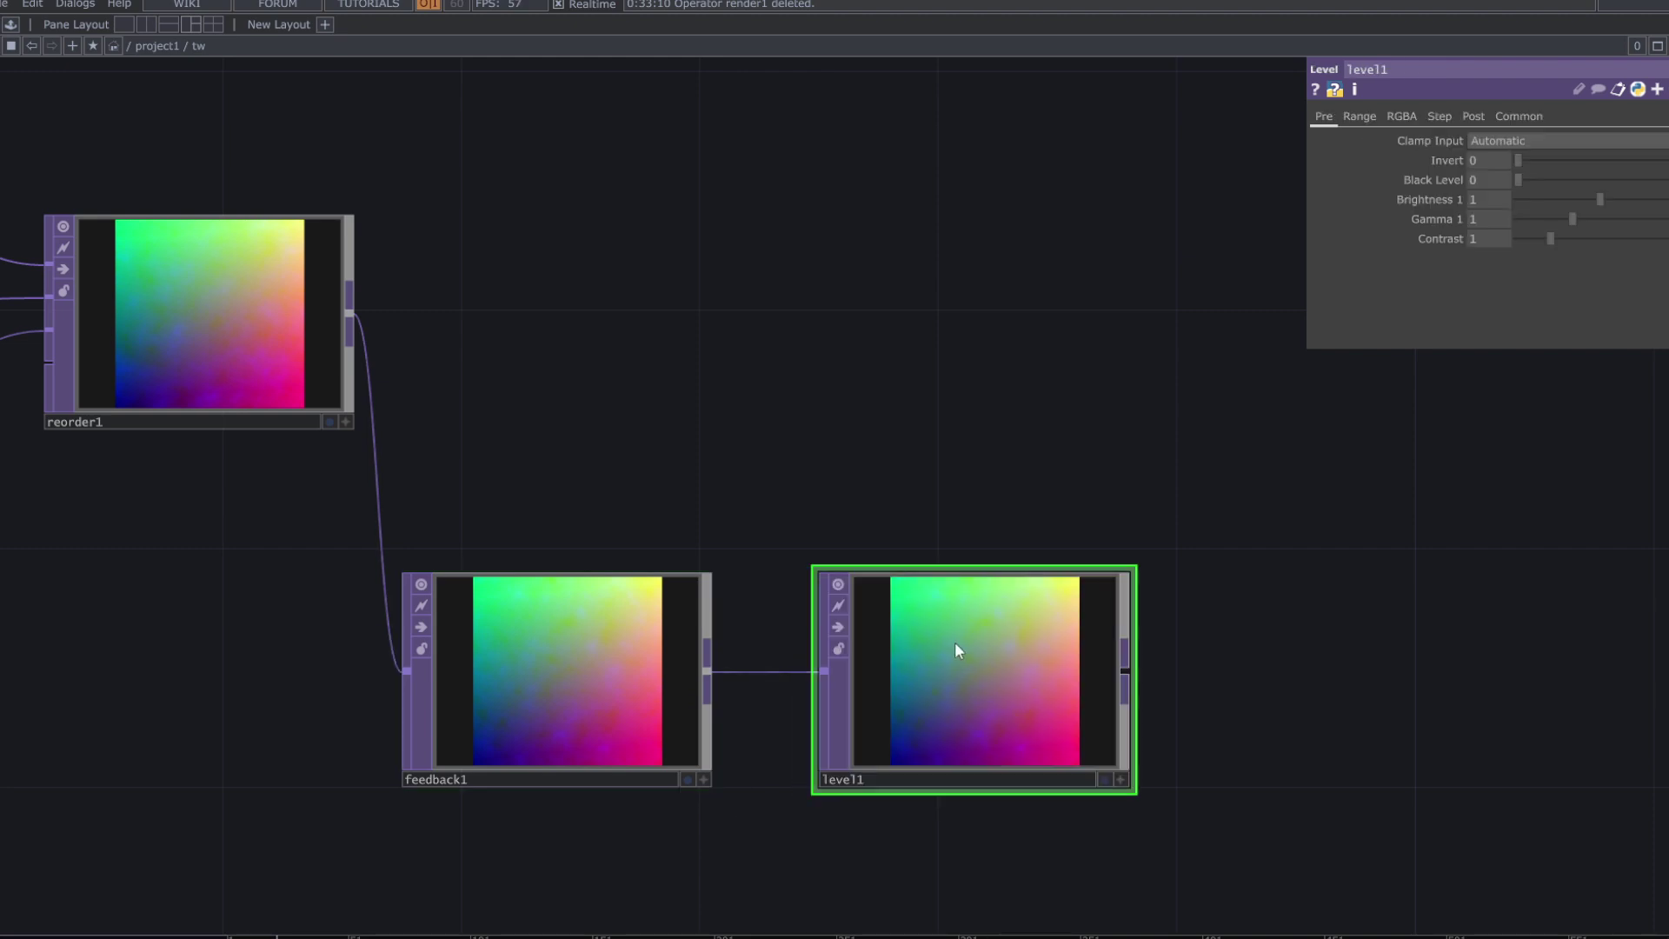
- Place an Add TOP right of the feedback branch, with the Reorder node as first input and the Level node as second
key("h")
key("Tab")
type("ad")
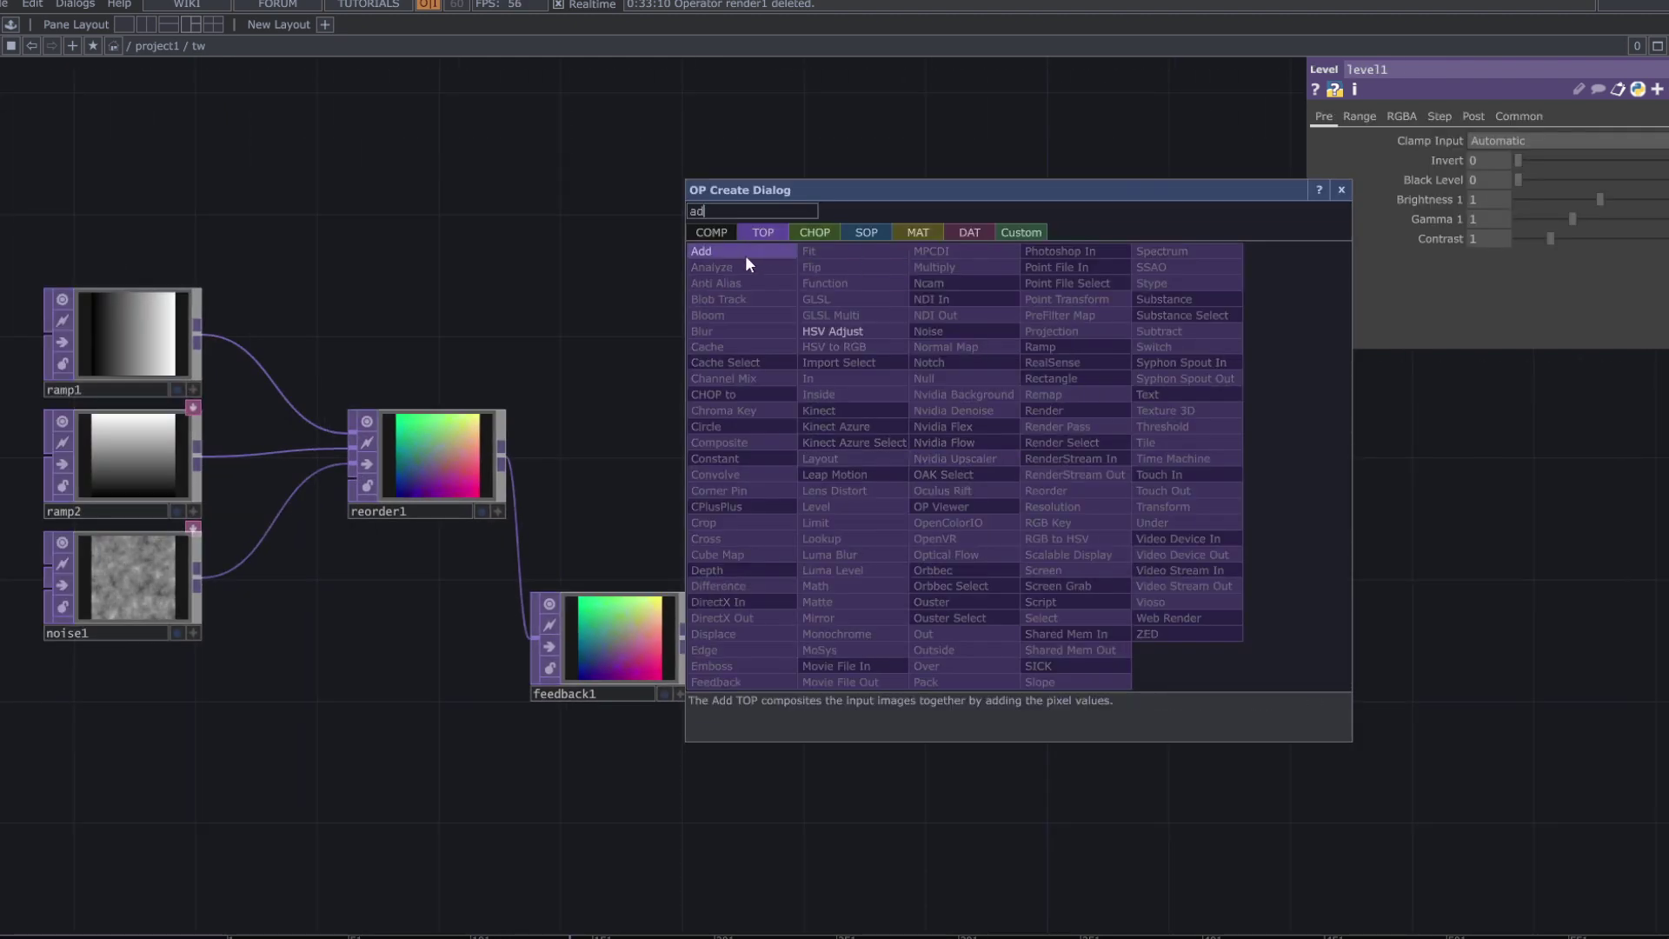
left_click(745, 254)
left_click(1021, 480)
left_click_drag(954, 477, 918, 641)
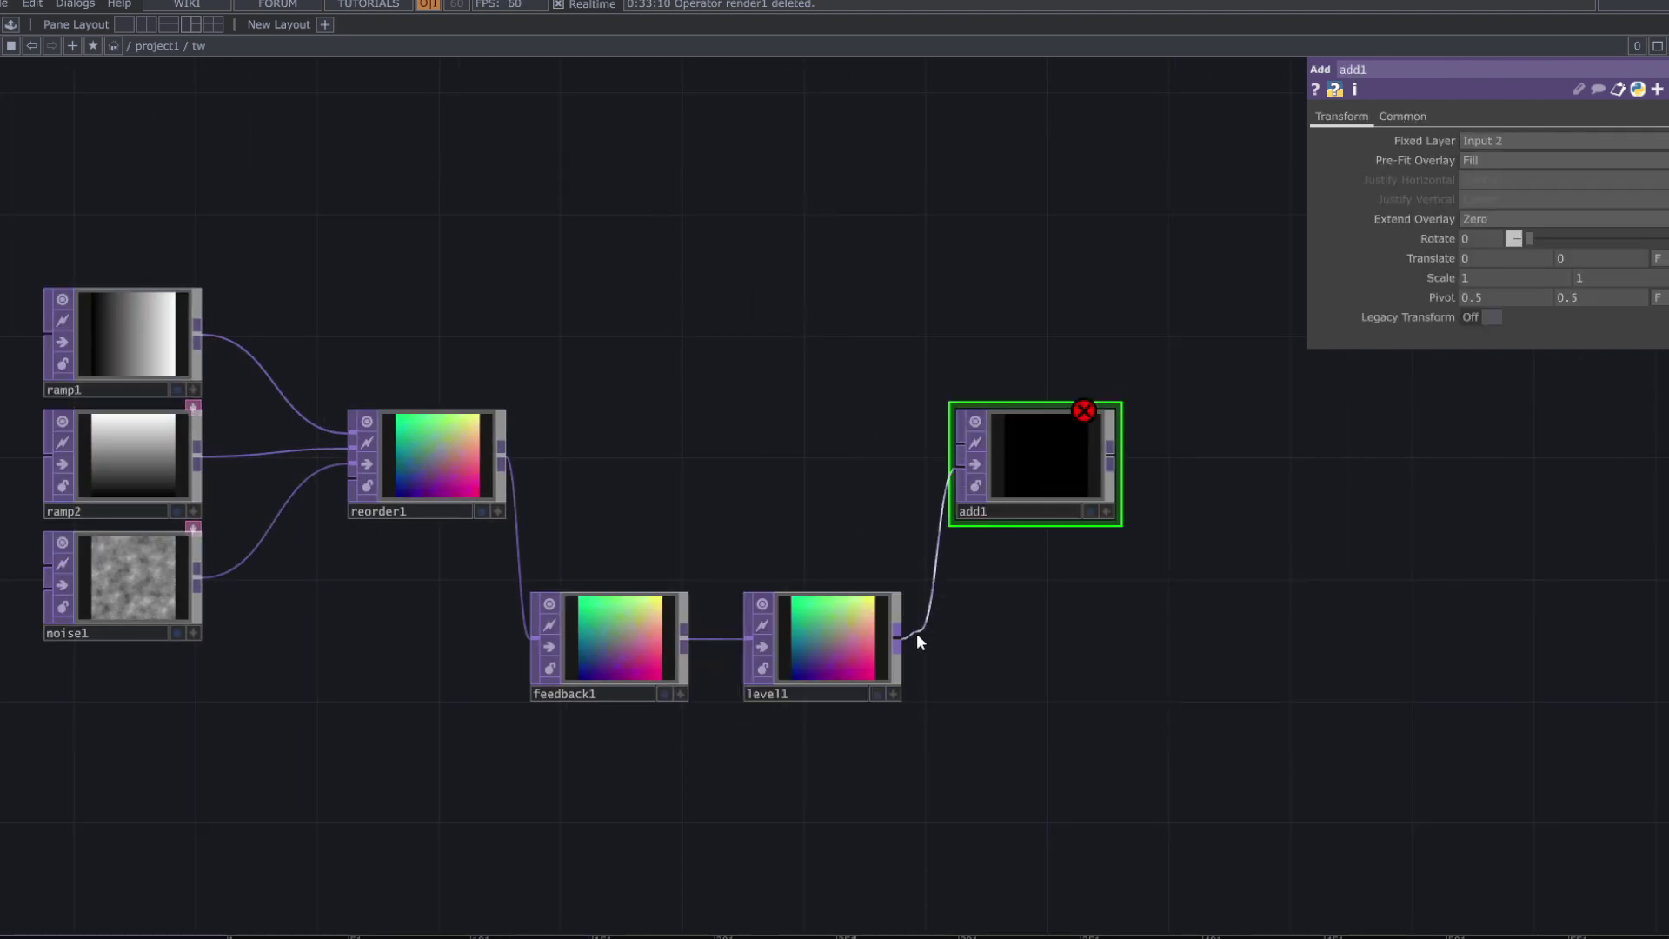
left_click_drag(943, 437, 539, 458)
- Create a second Noise TOP in the empty area above the Add node
scroll(745, 547, "up", 3)
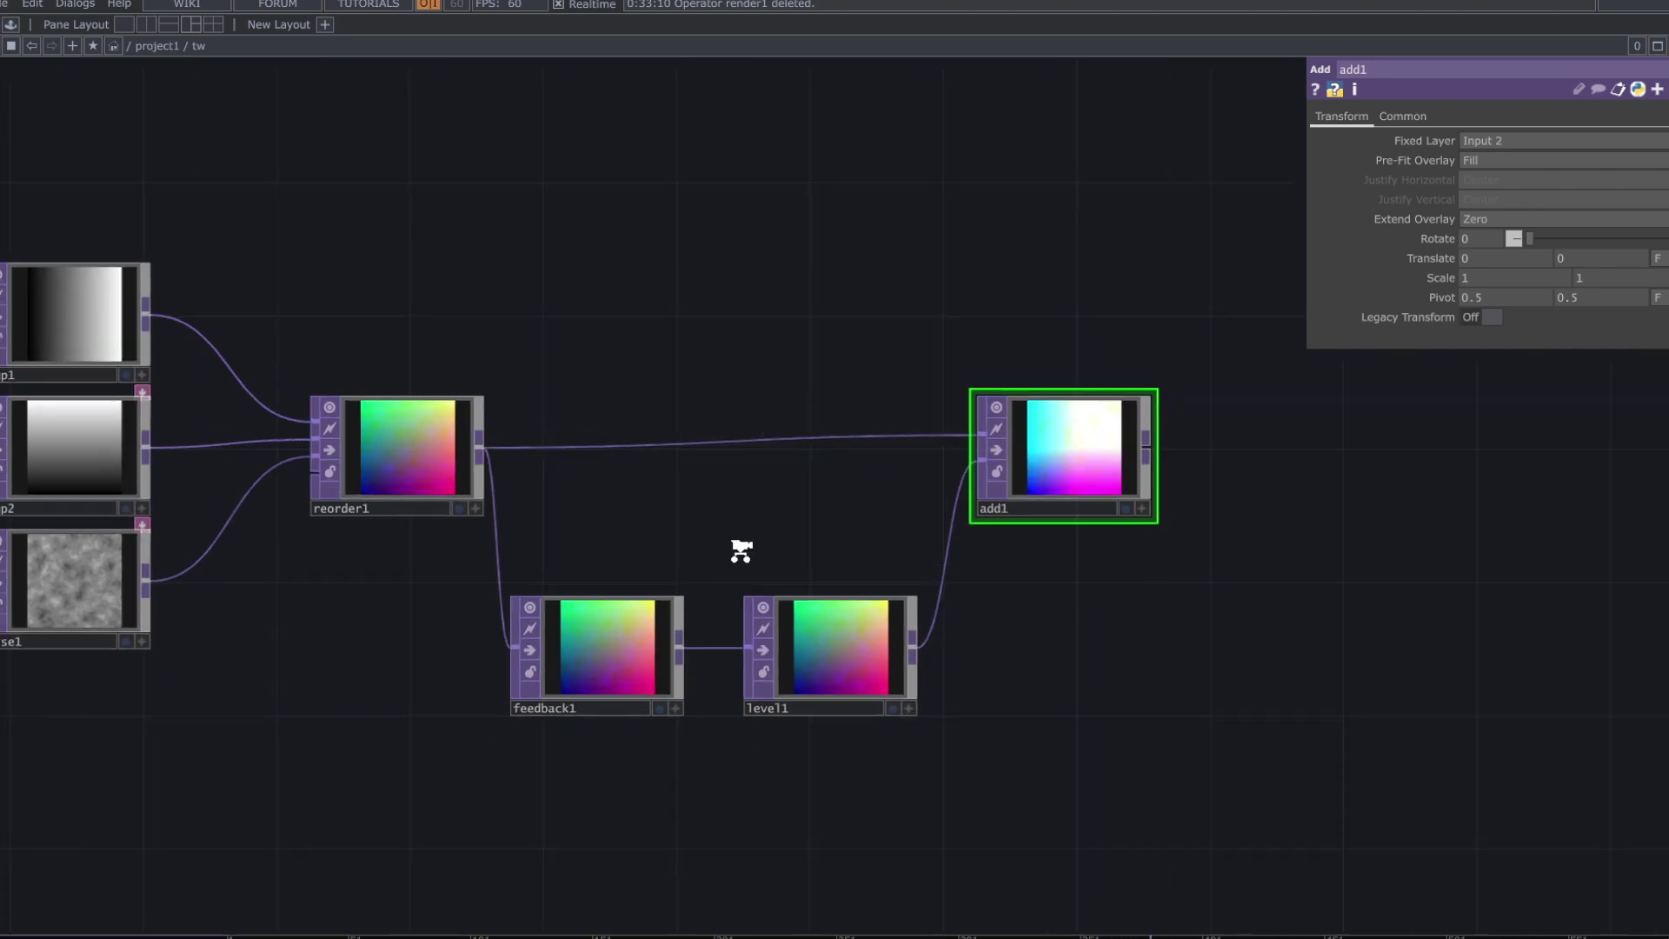
left_click_drag(1244, 585, 950, 606)
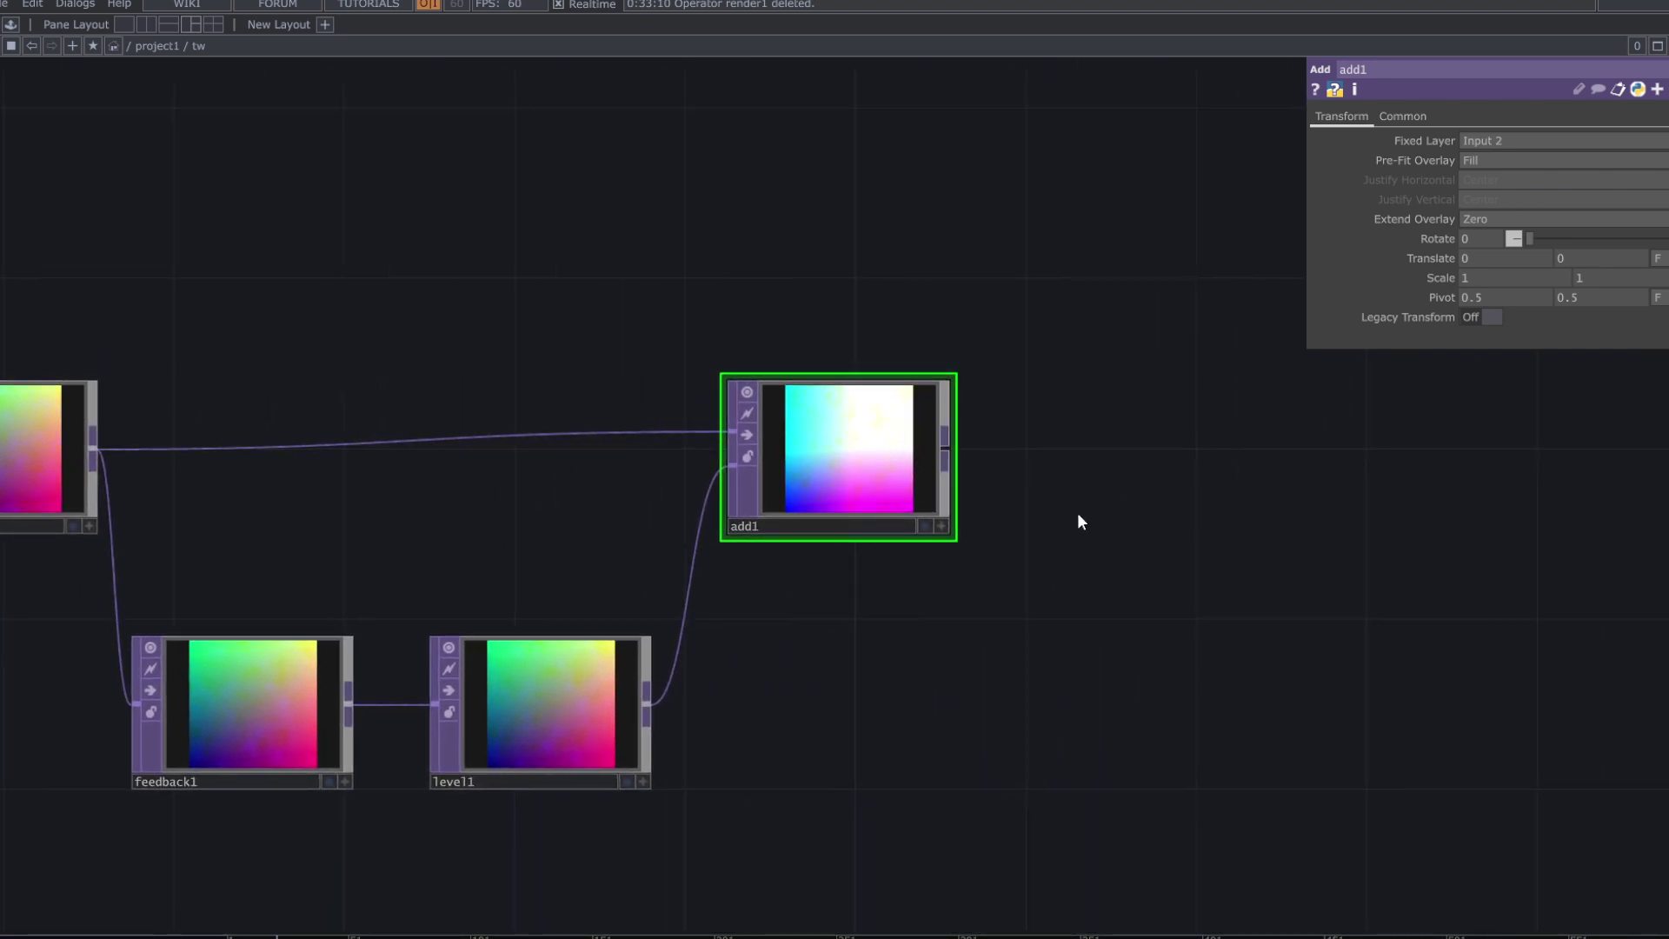
left_click_drag(891, 645, 815, 682)
left_click_drag(803, 526, 841, 548)
left_click_drag(1028, 499, 845, 592)
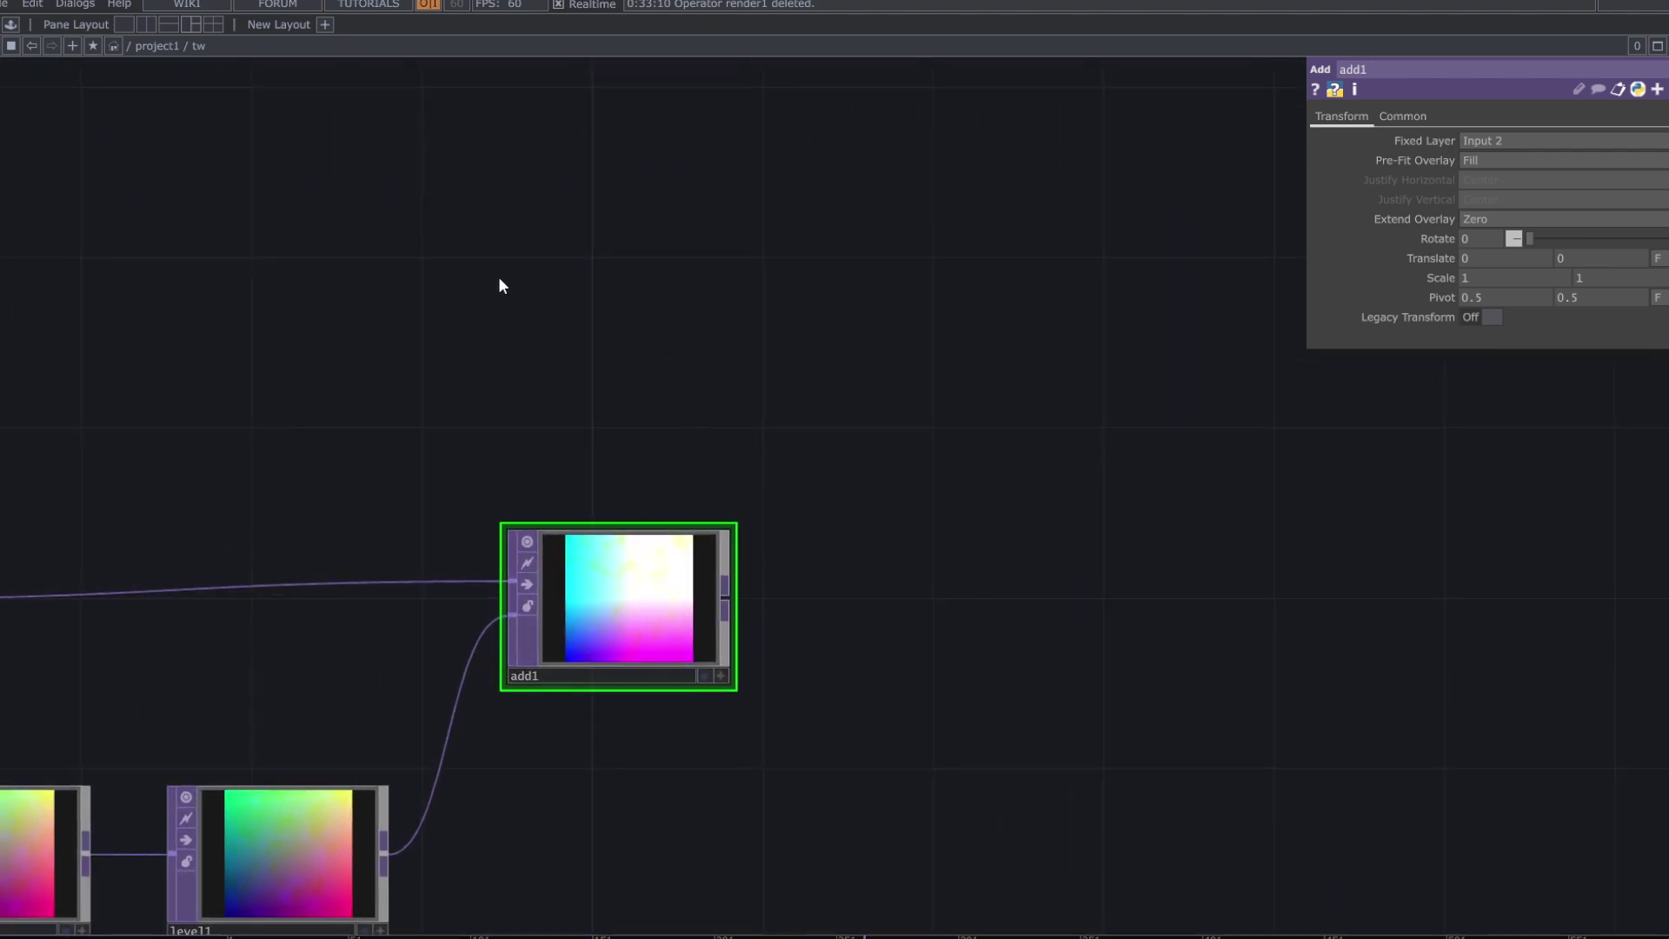
key("Tab")
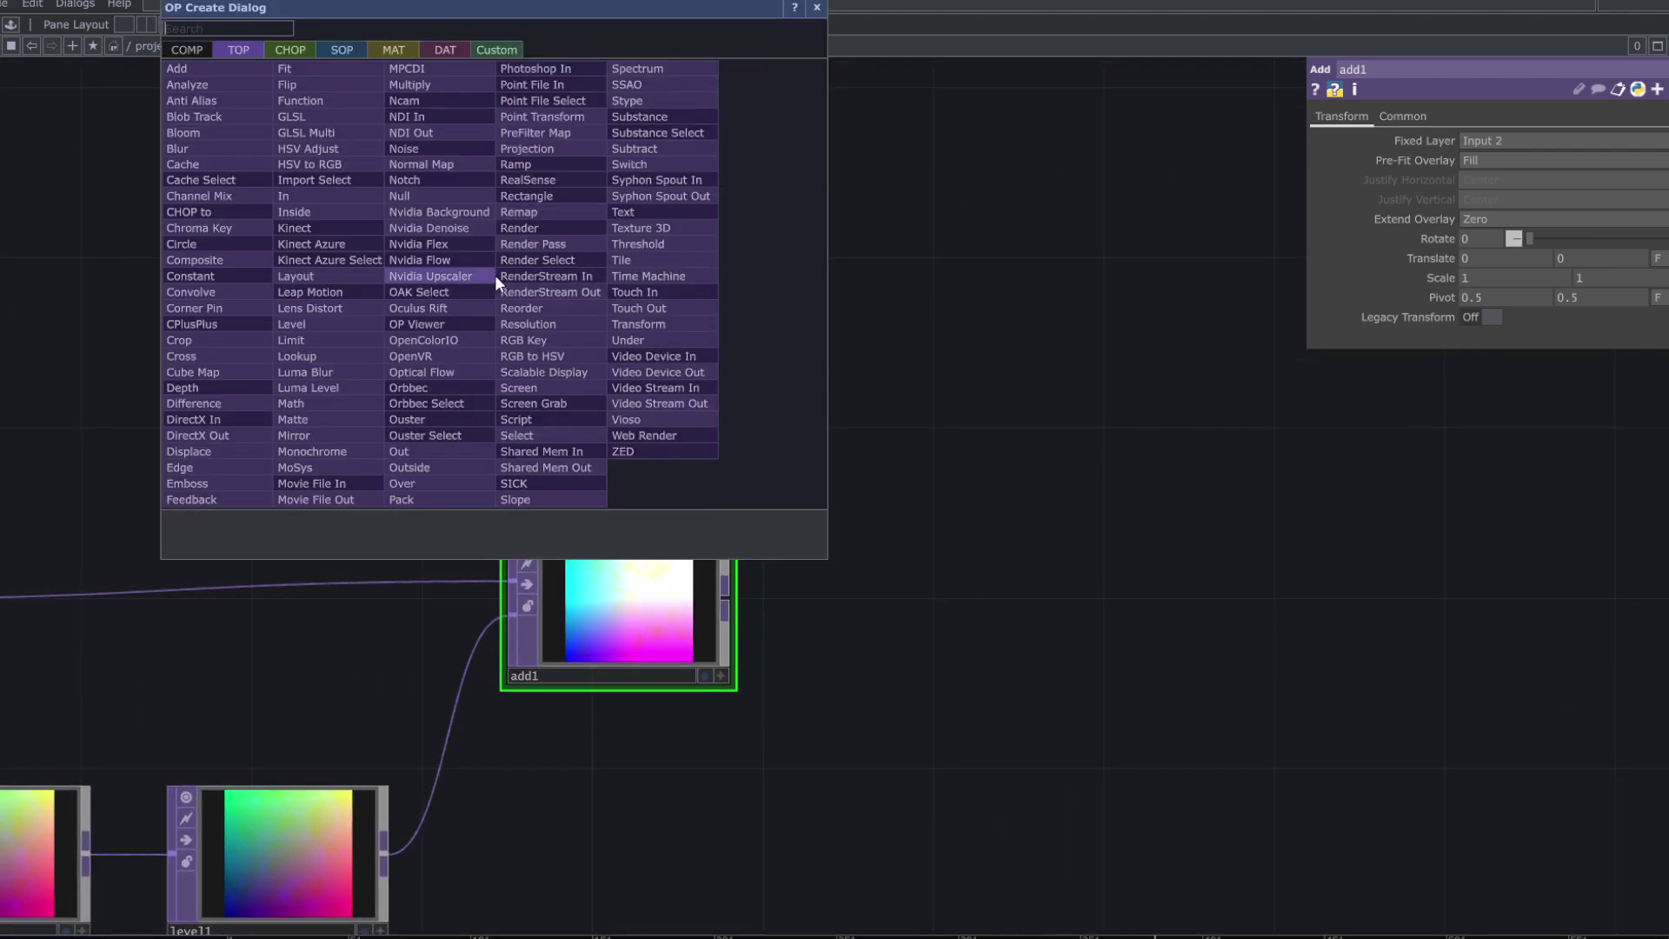
left_click(174, 24)
type("m")
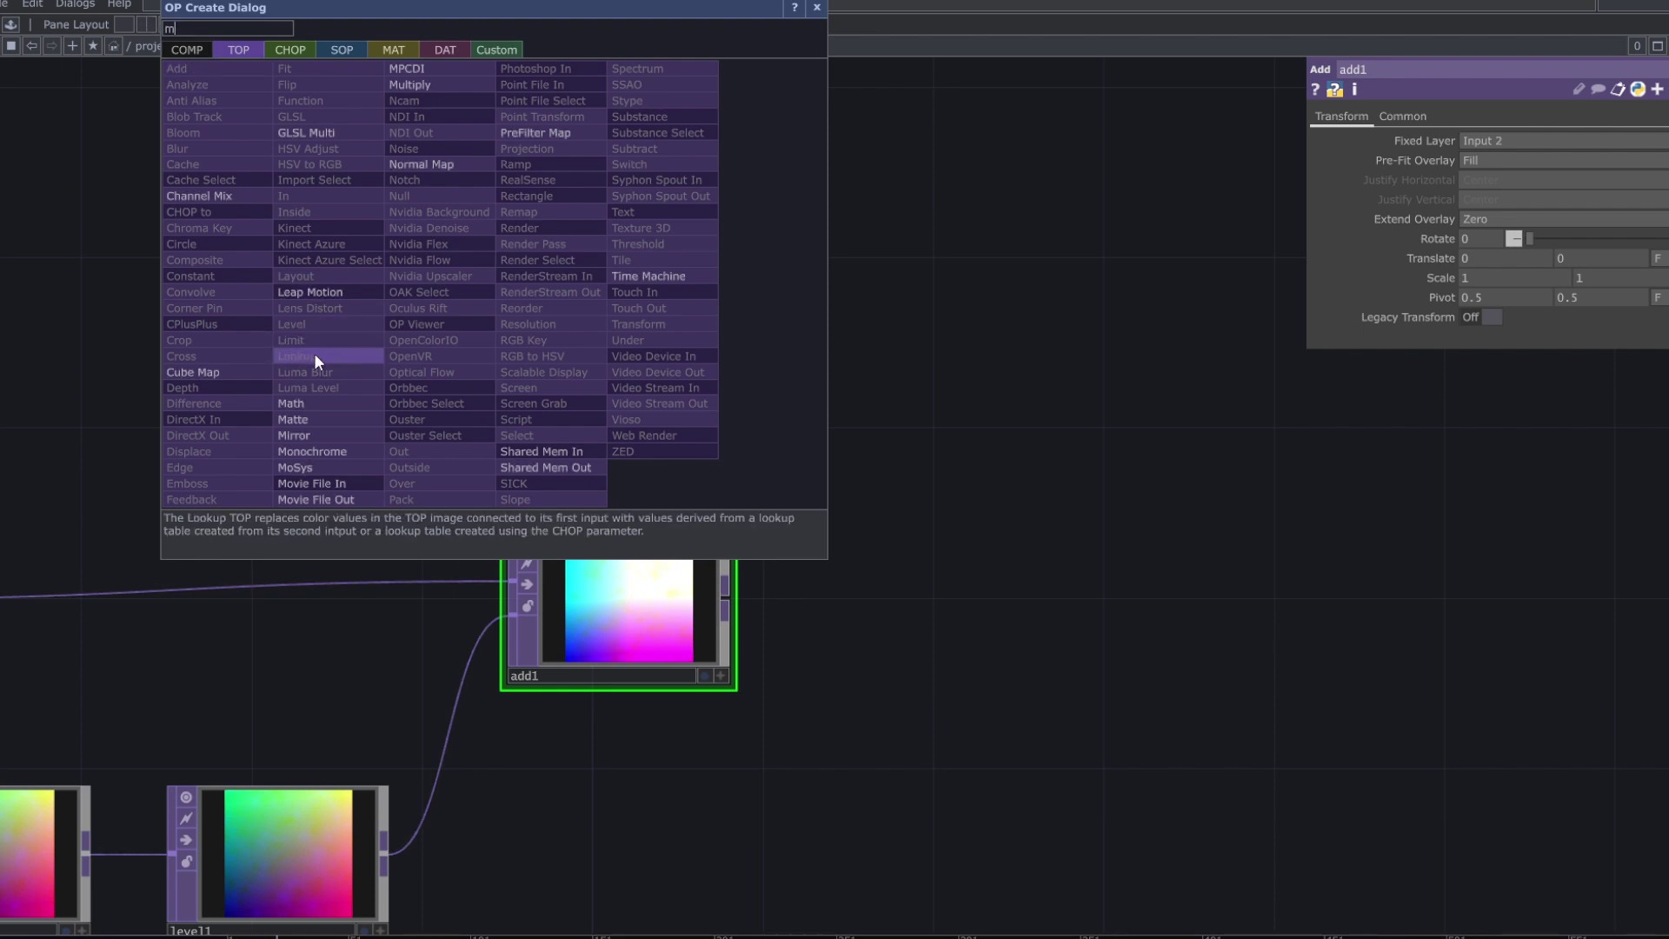
type("bl")
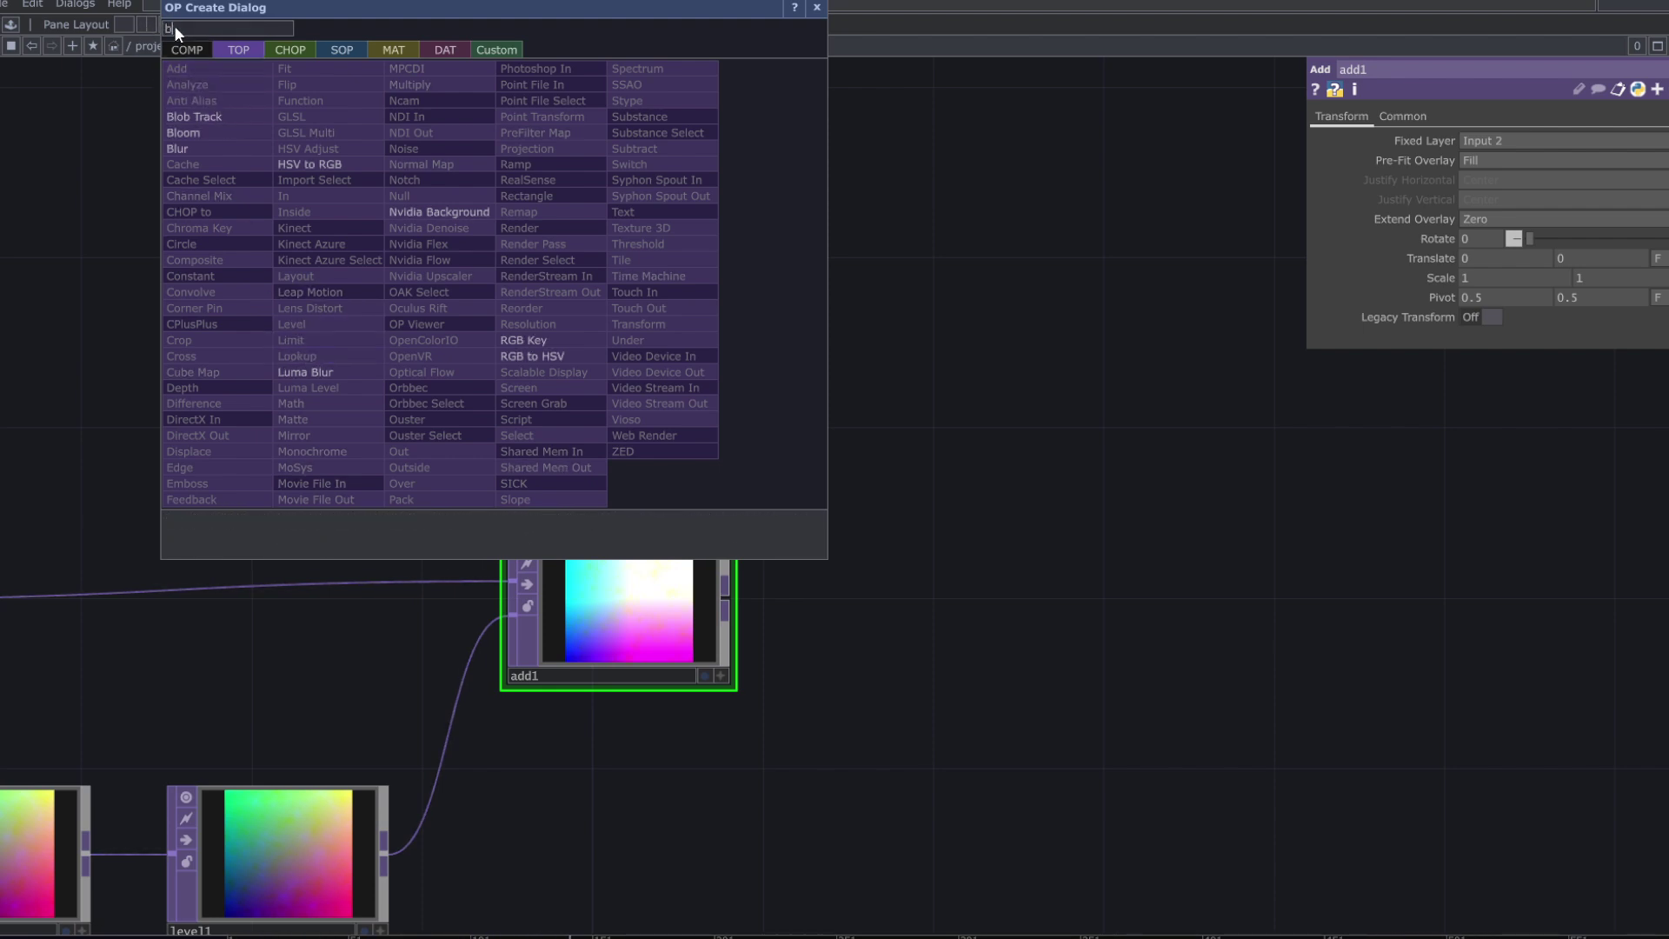
left_click(173, 26)
type("n")
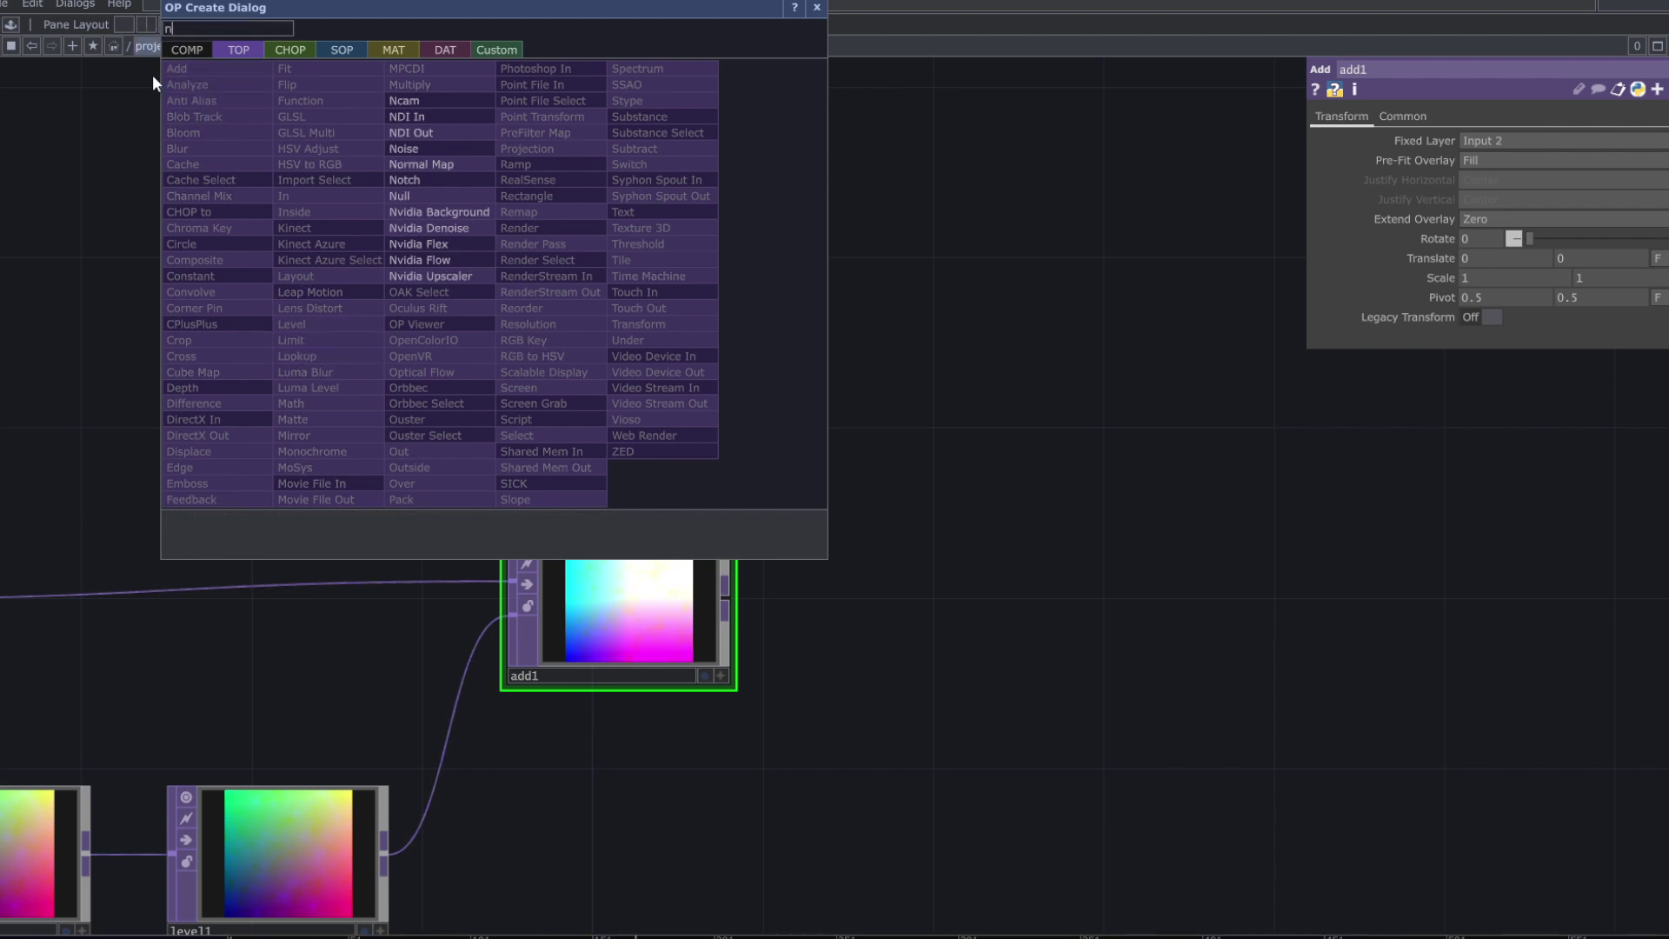
left_click(428, 148)
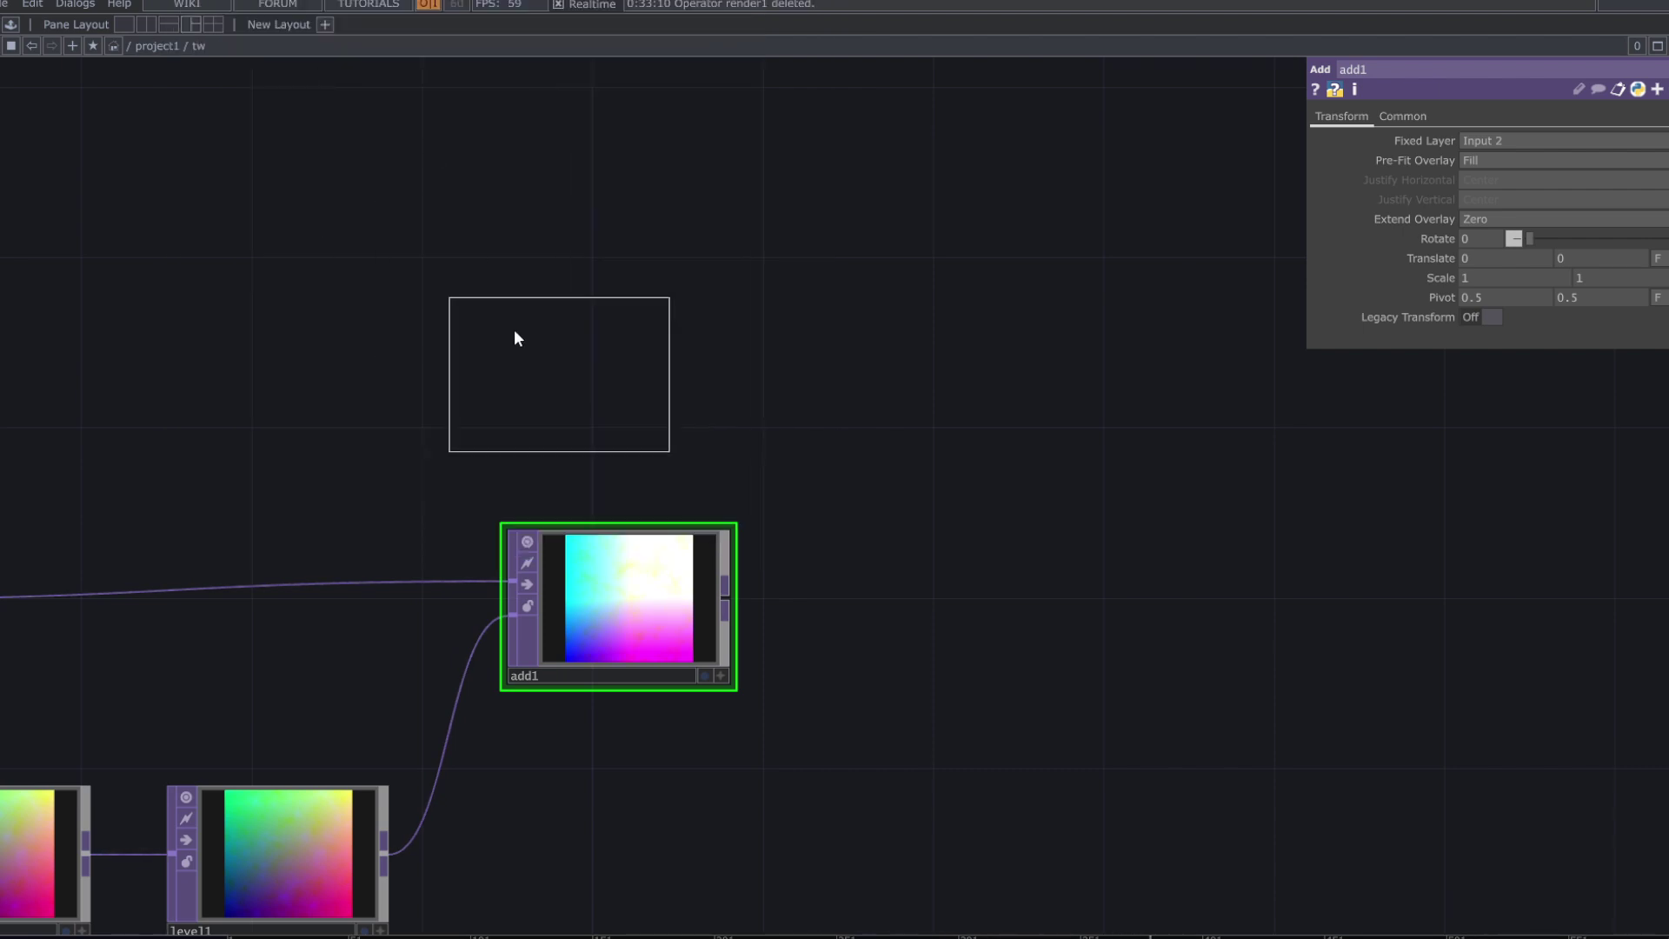
left_click(430, 245)
- Set the second Noise node's period to 1.32 and amplitude to 0.14, and shift the node to the right
left_click_drag(647, 345, 643, 377)
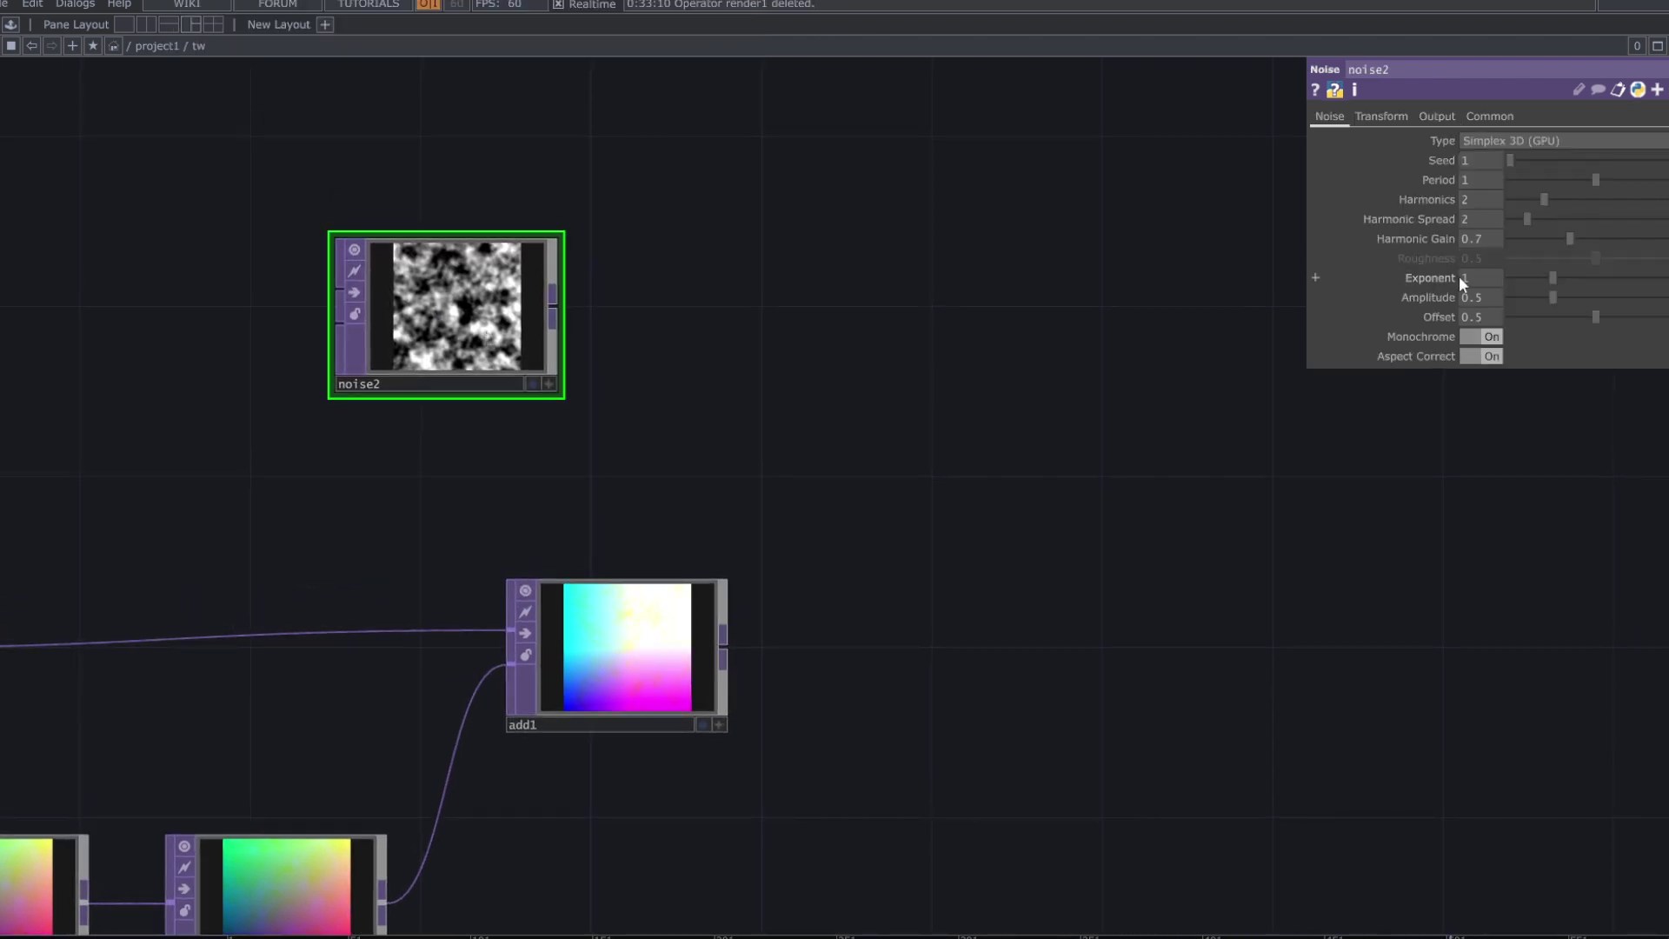
left_click_drag(1593, 180, 1624, 189)
left_click_drag(1560, 292, 1518, 298)
left_click_drag(498, 329, 626, 328)
- Add a Null TOP to the right of the second Noise node, connected to its output
right_click(686, 301)
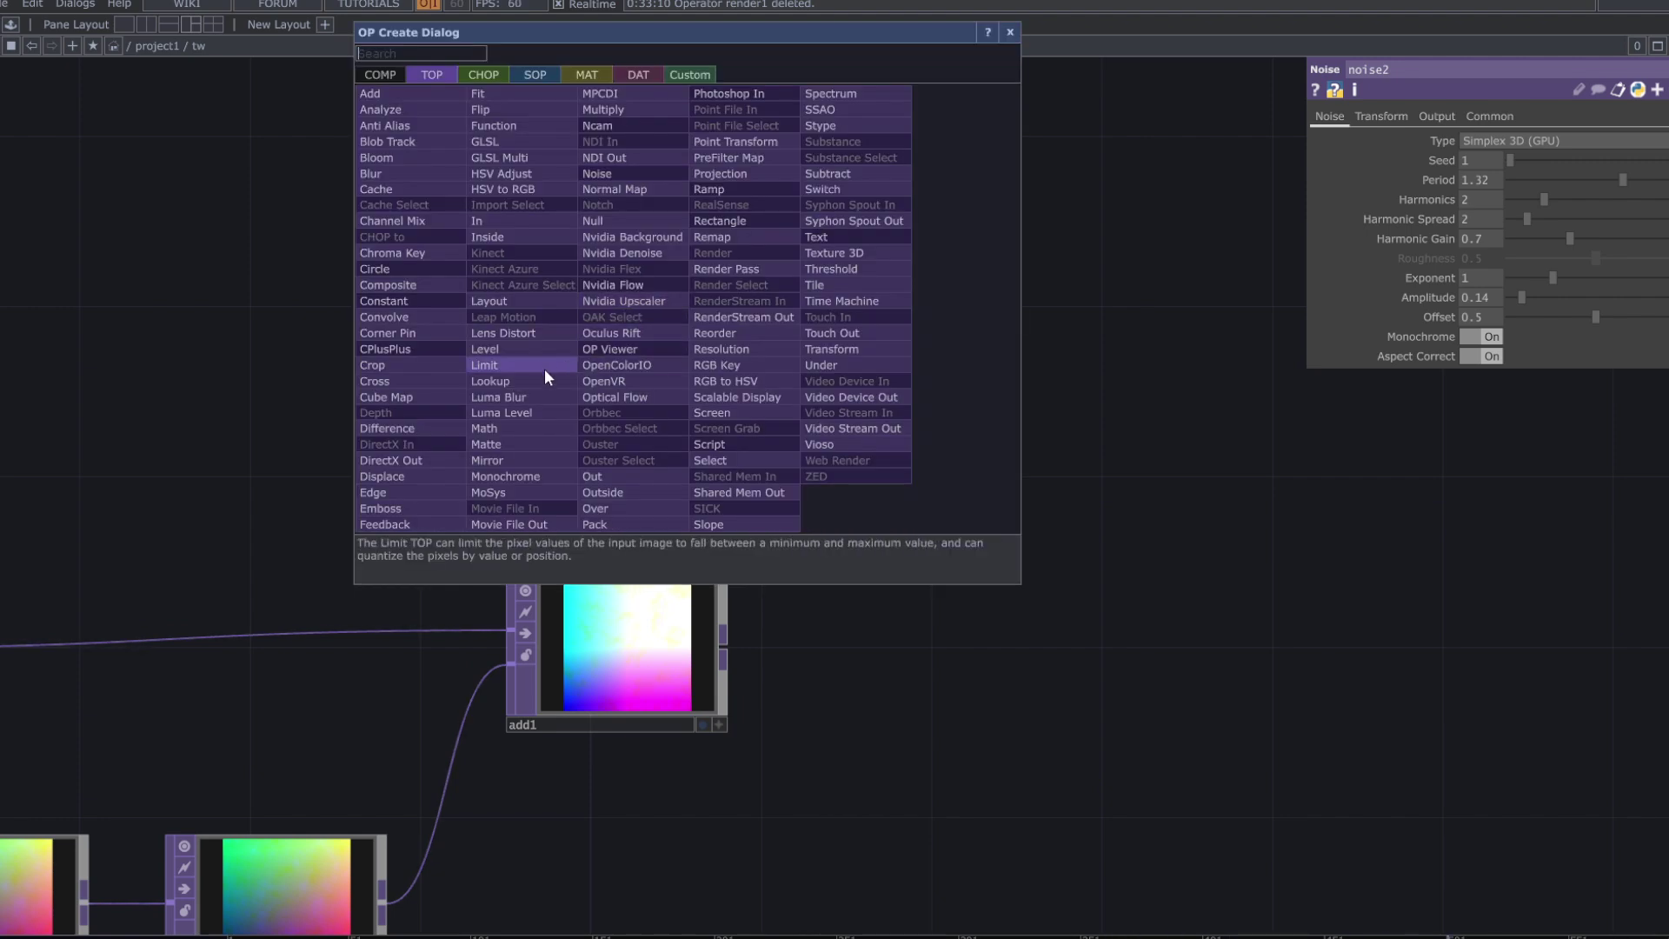
left_click(593, 221)
left_click(1033, 414)
- Create a Displace TOP below and to the right of the Null node
middle_click_drag(1033, 414, 370, 341)
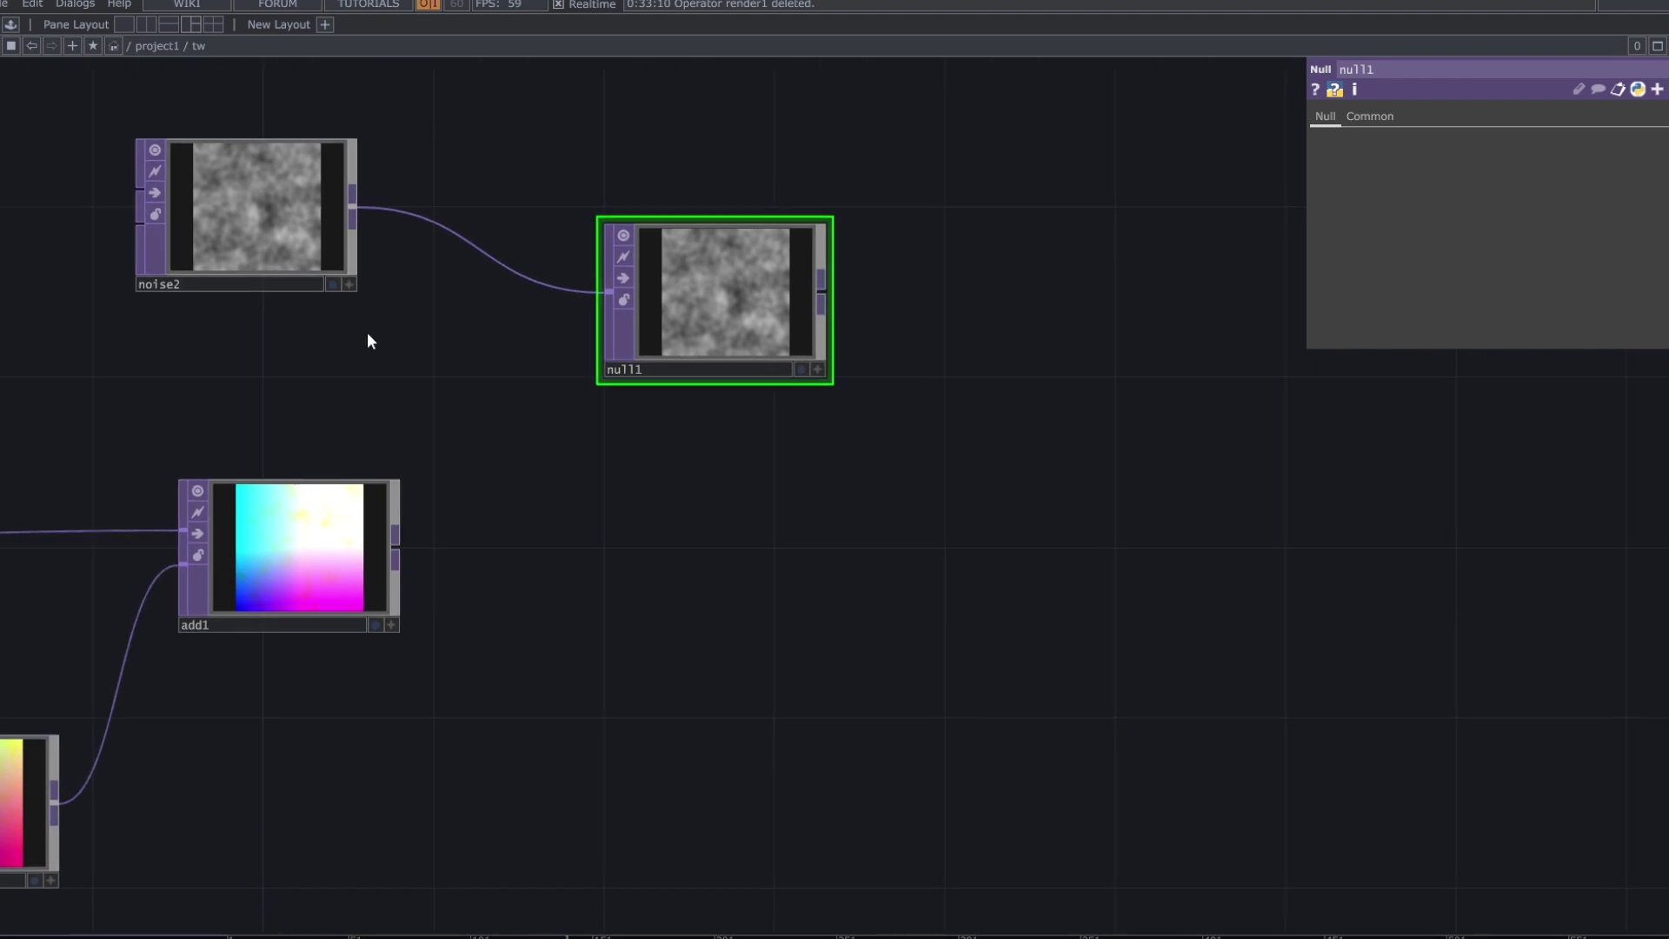
key("Tab")
type("ad")
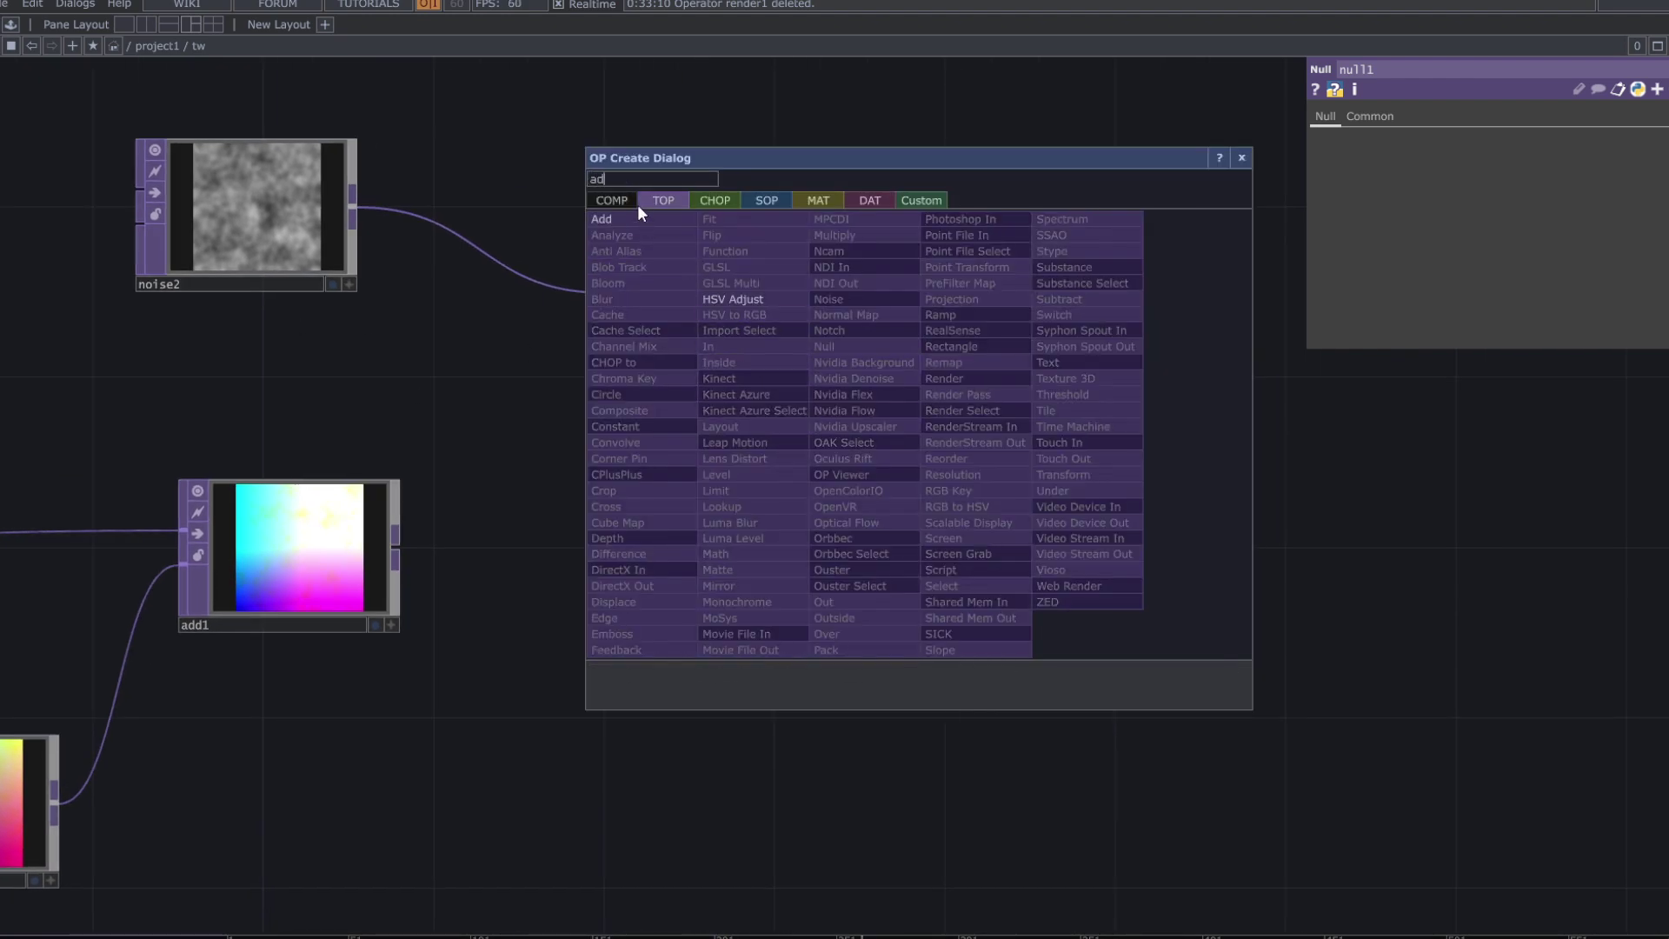
left_click(617, 602)
left_click(1009, 424)
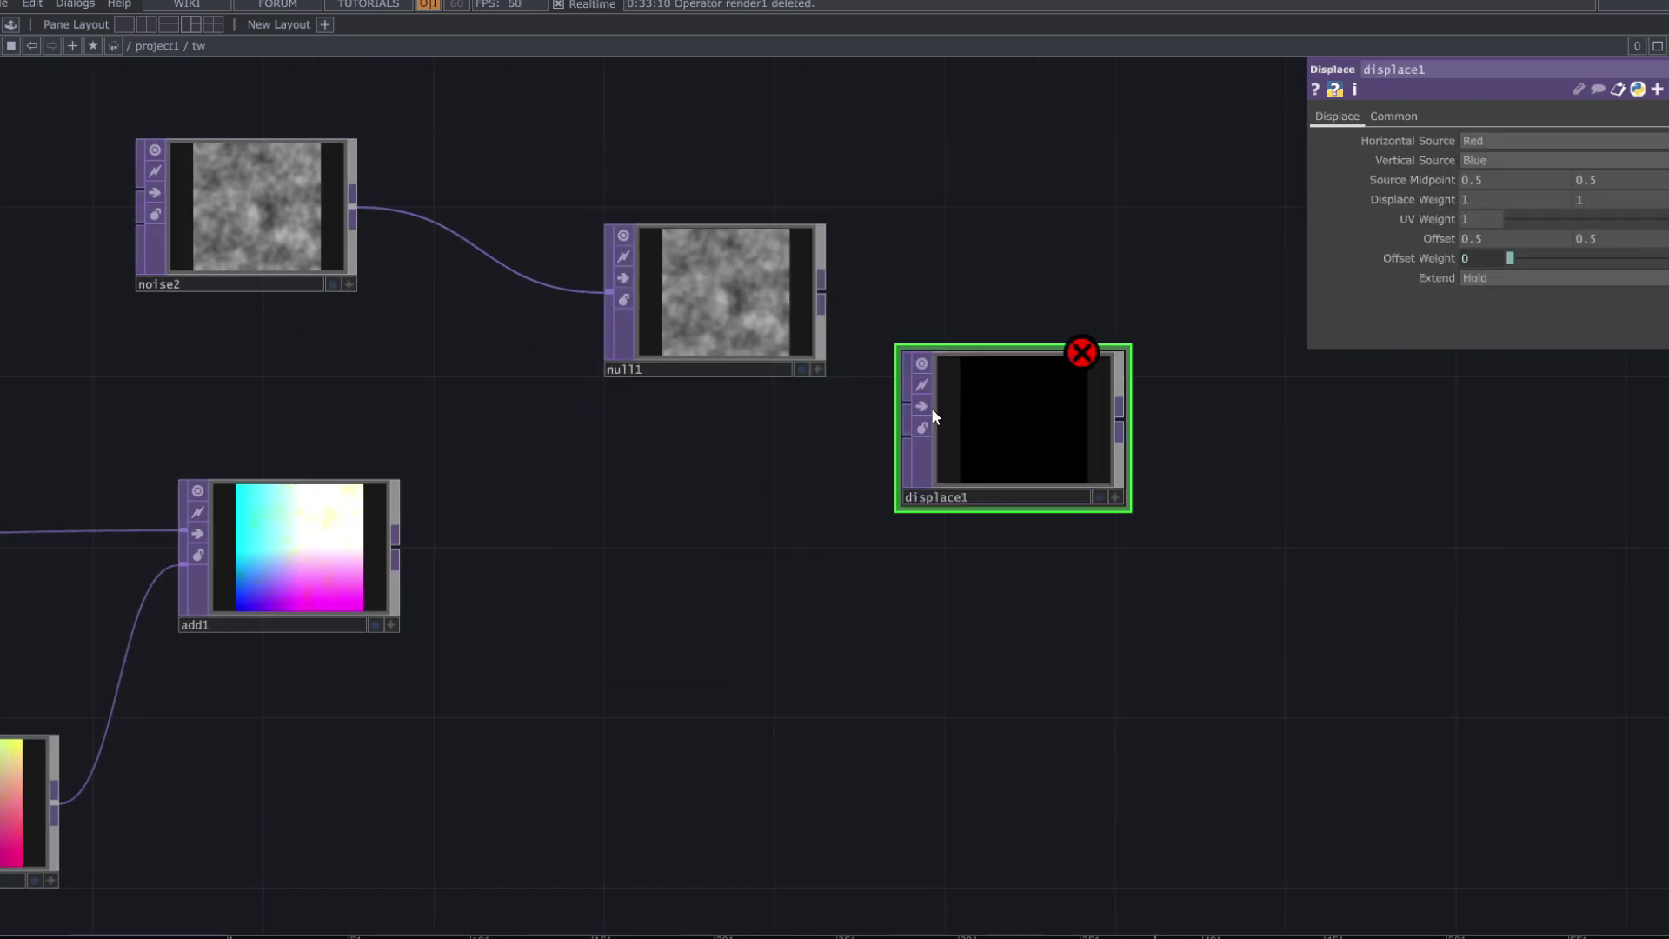
- Move the Add node closer to the Displace node and wire Add to Displace's first input and Null to its second
left_click_drag(370, 566, 776, 602)
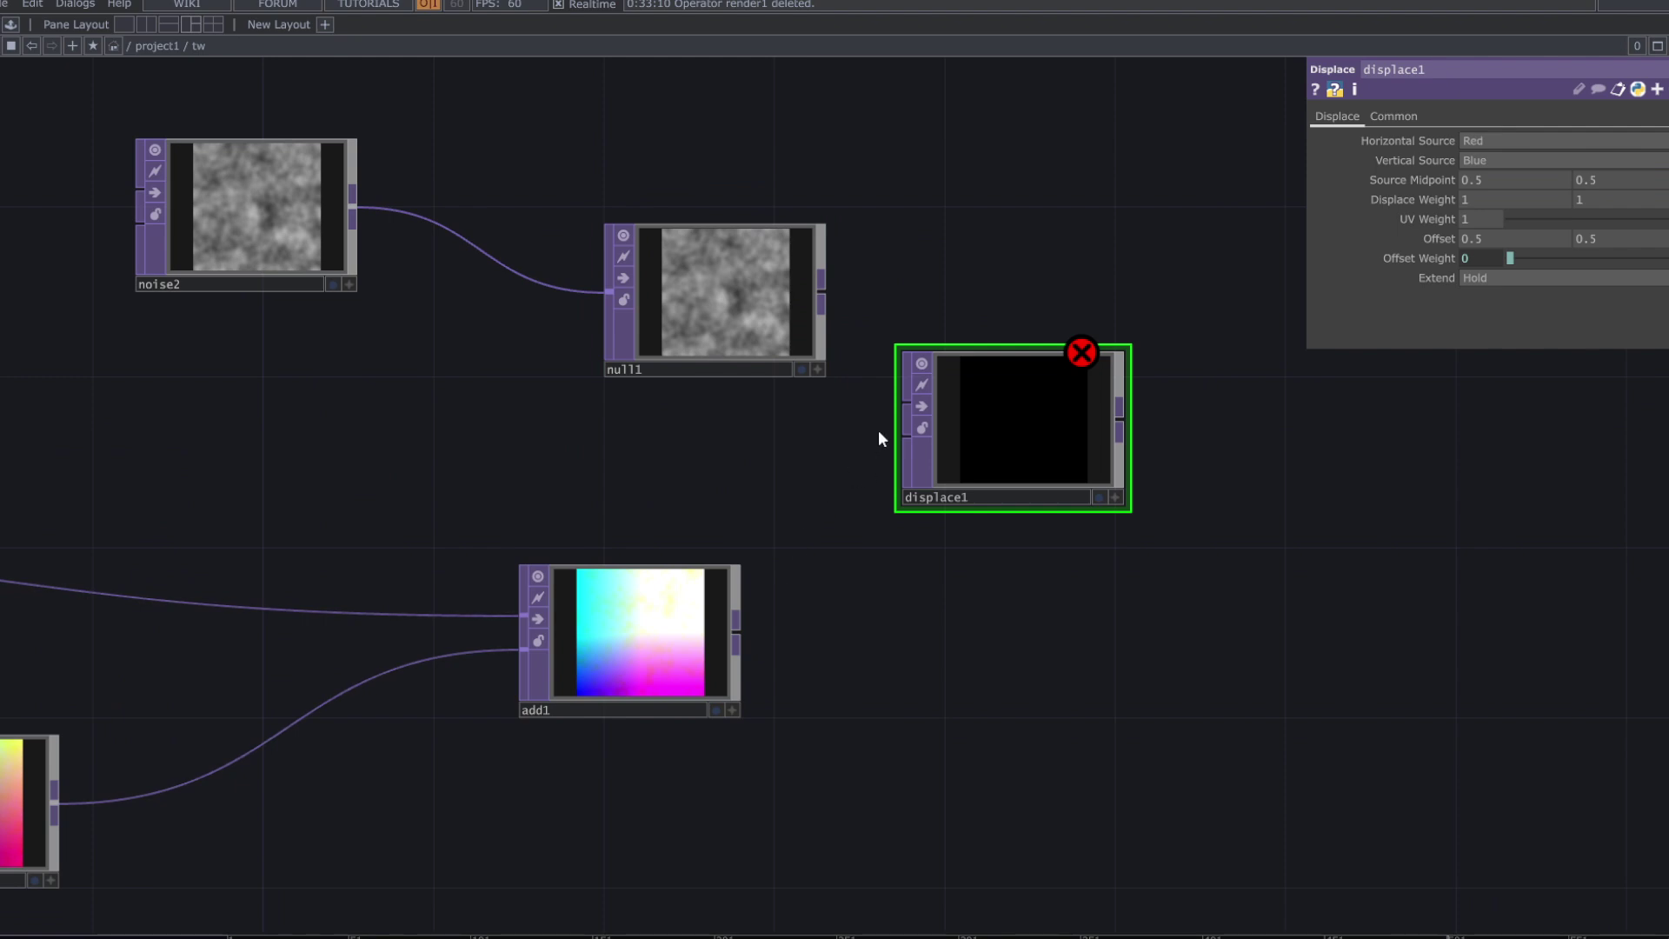
left_click_drag(902, 435, 736, 621)
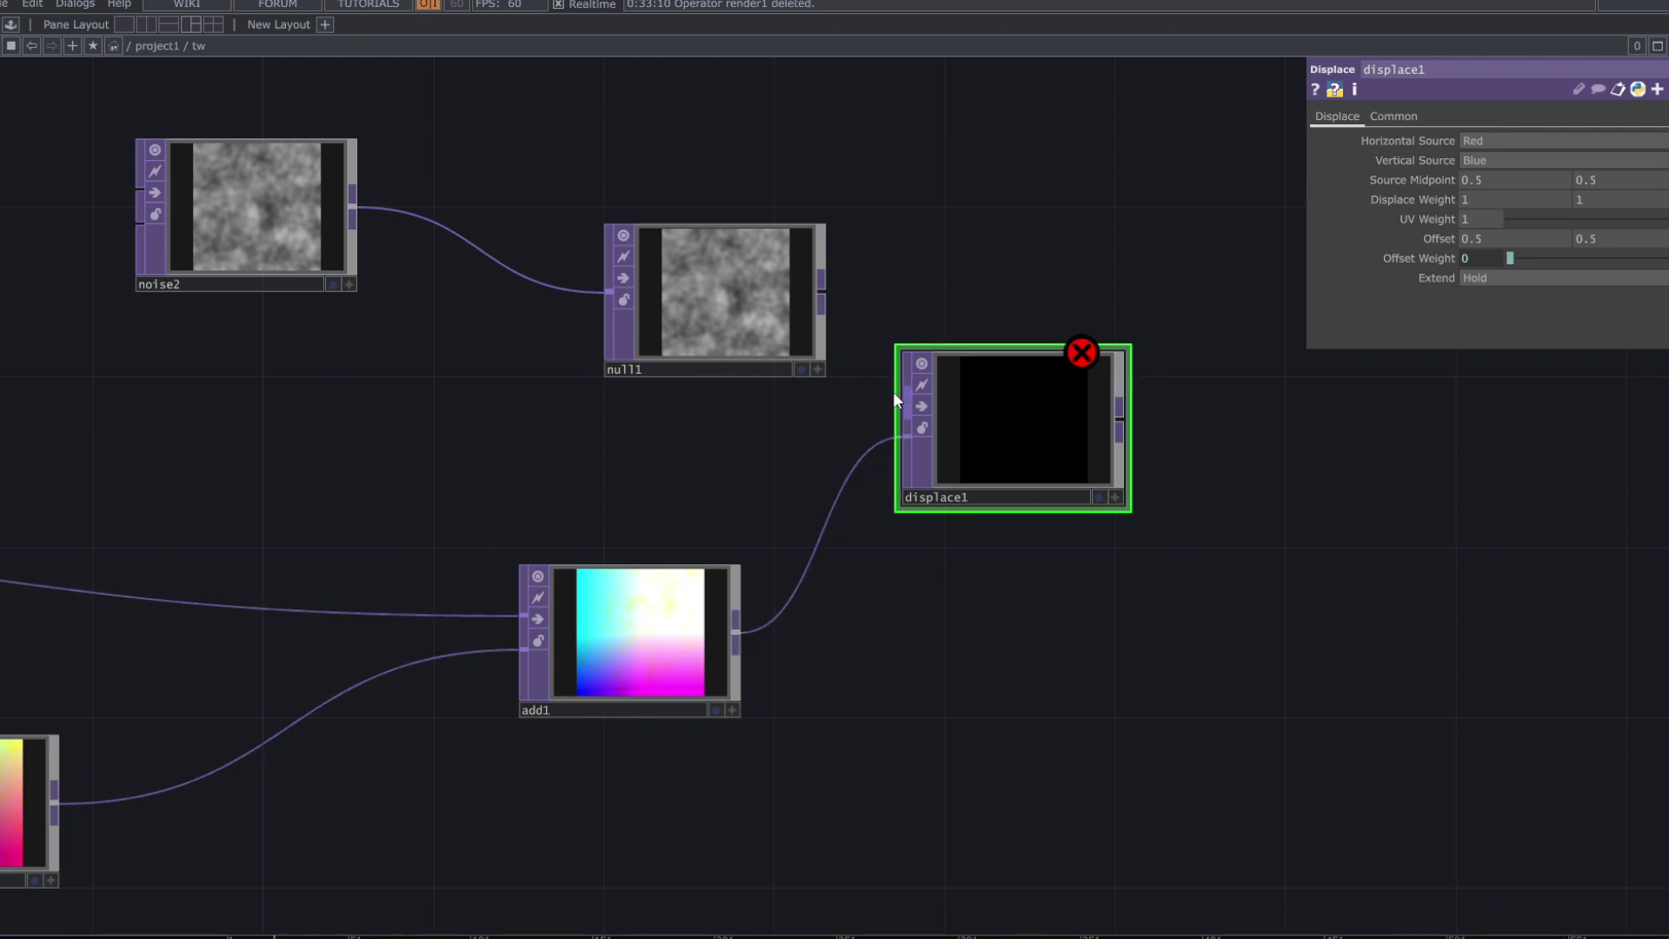
left_click_drag(895, 400, 823, 298)
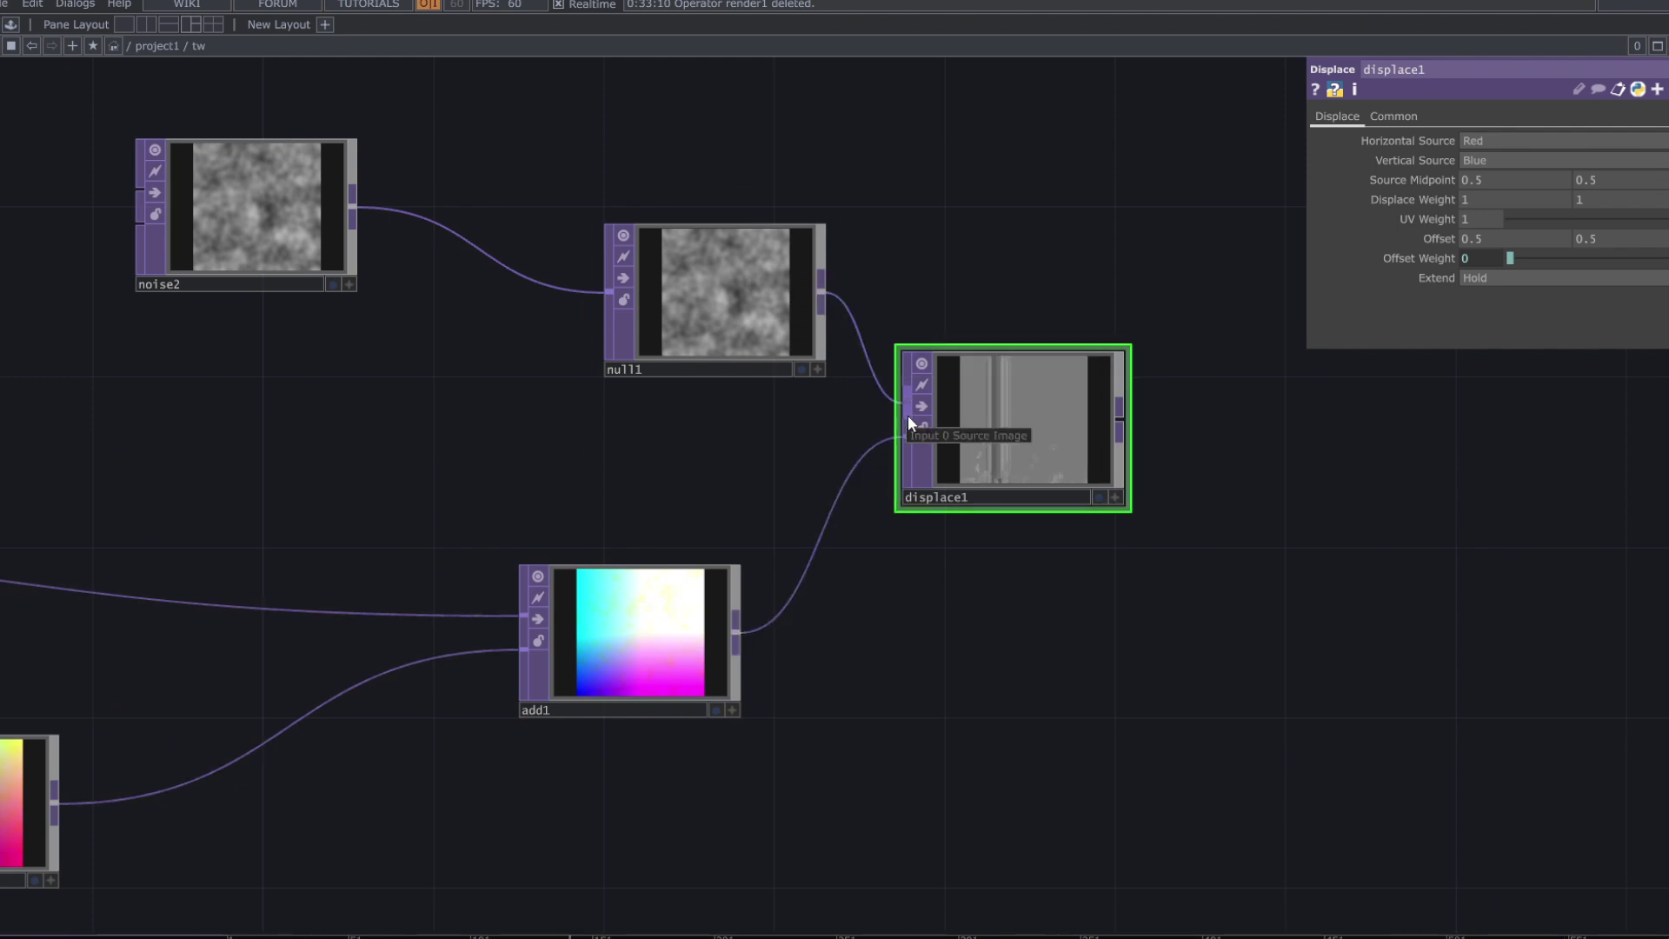
left_click_drag(914, 430, 905, 399)
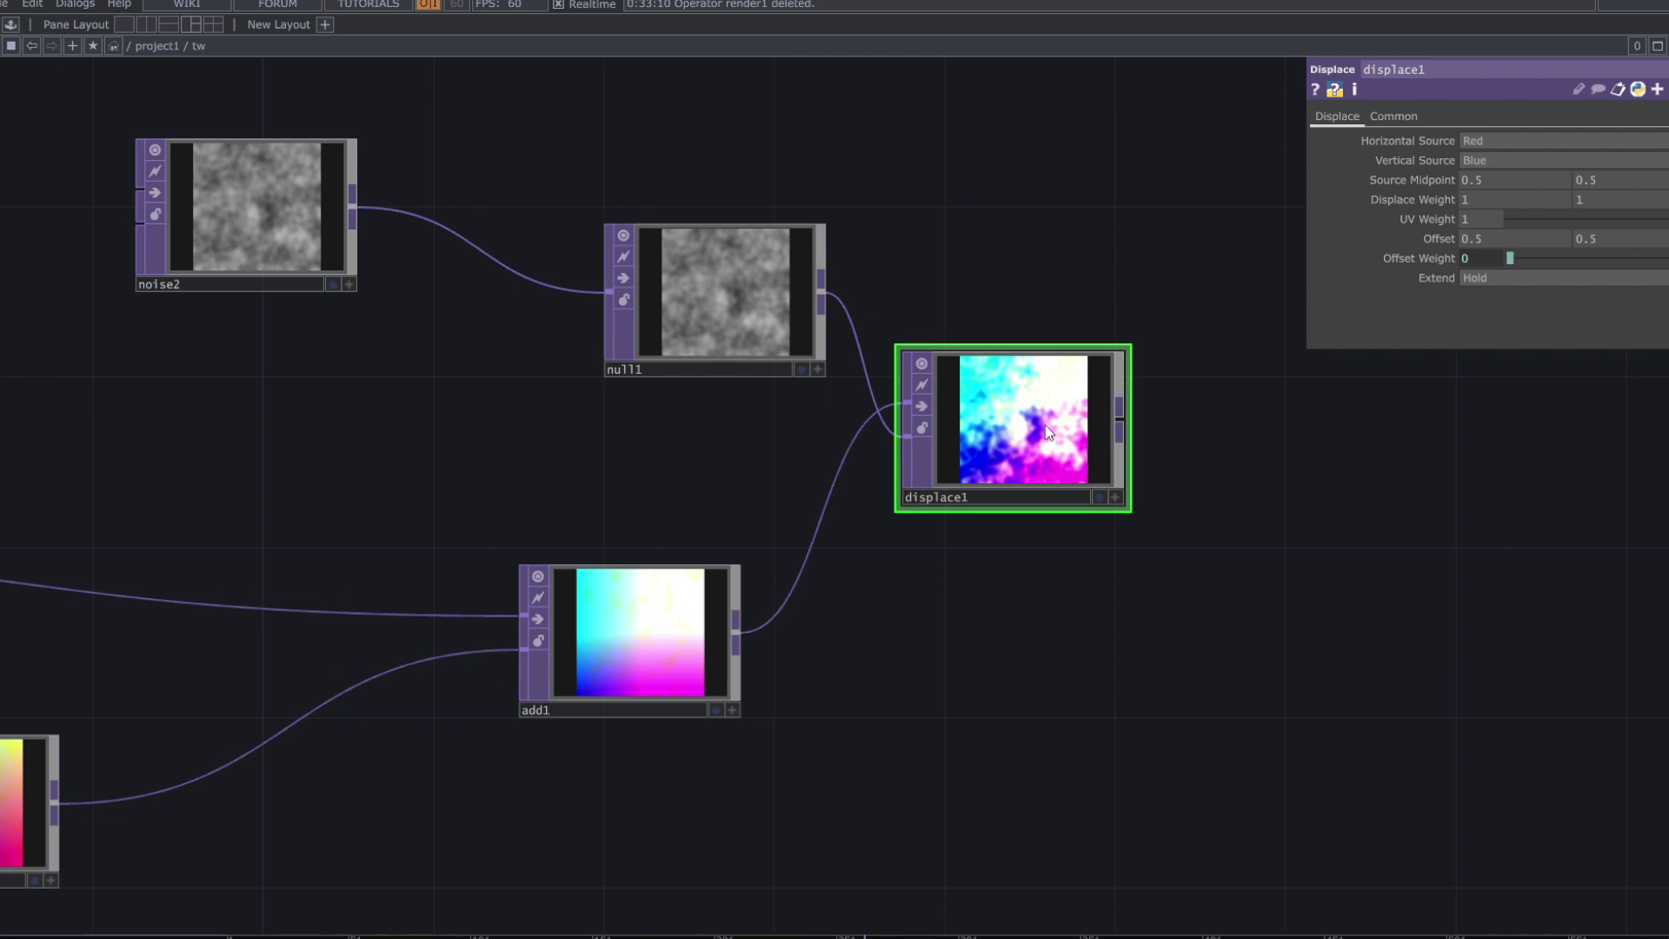
- Move the second Noise node directly beside the Null node, level with it
left_click_drag(313, 227, 524, 312)
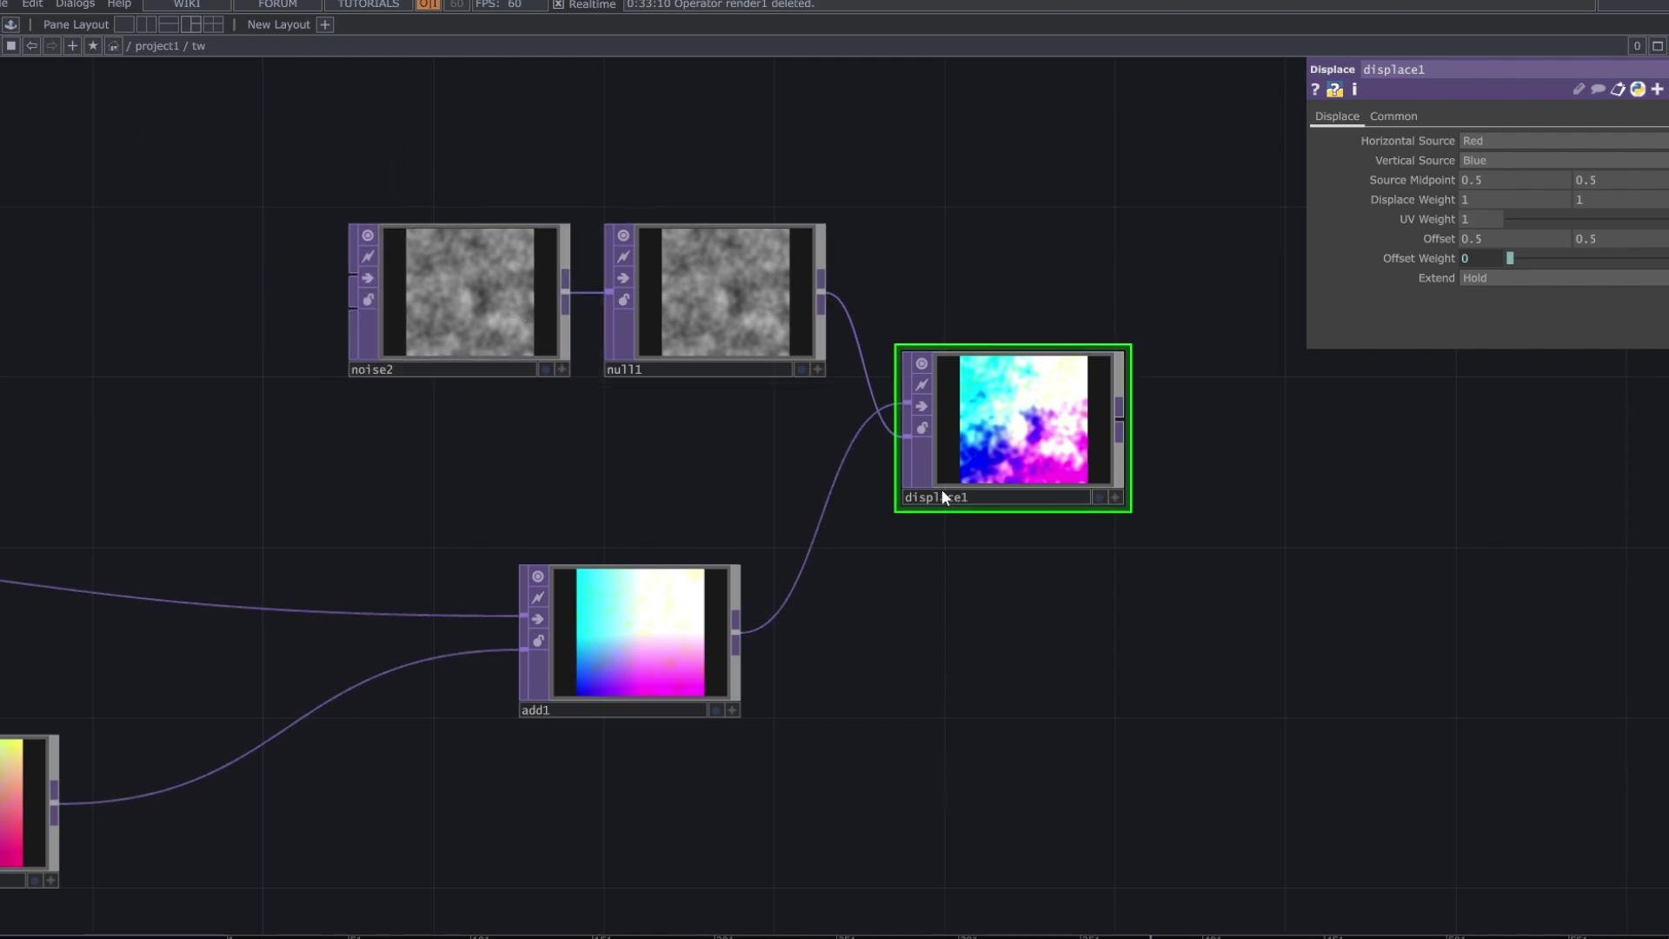
scroll(1100, 439, "up", 2)
scroll(1099, 439, "up", 4)
scroll(1084, 469, "down", 6)
- Close the feedback loop by assigning displace1 as the Feedback node's Target TOP
left_click_drag(972, 617, 1036, 542)
scroll(1042, 543, "down", 3)
left_click_drag(1074, 424, 346, 615)
left_click(366, 605)
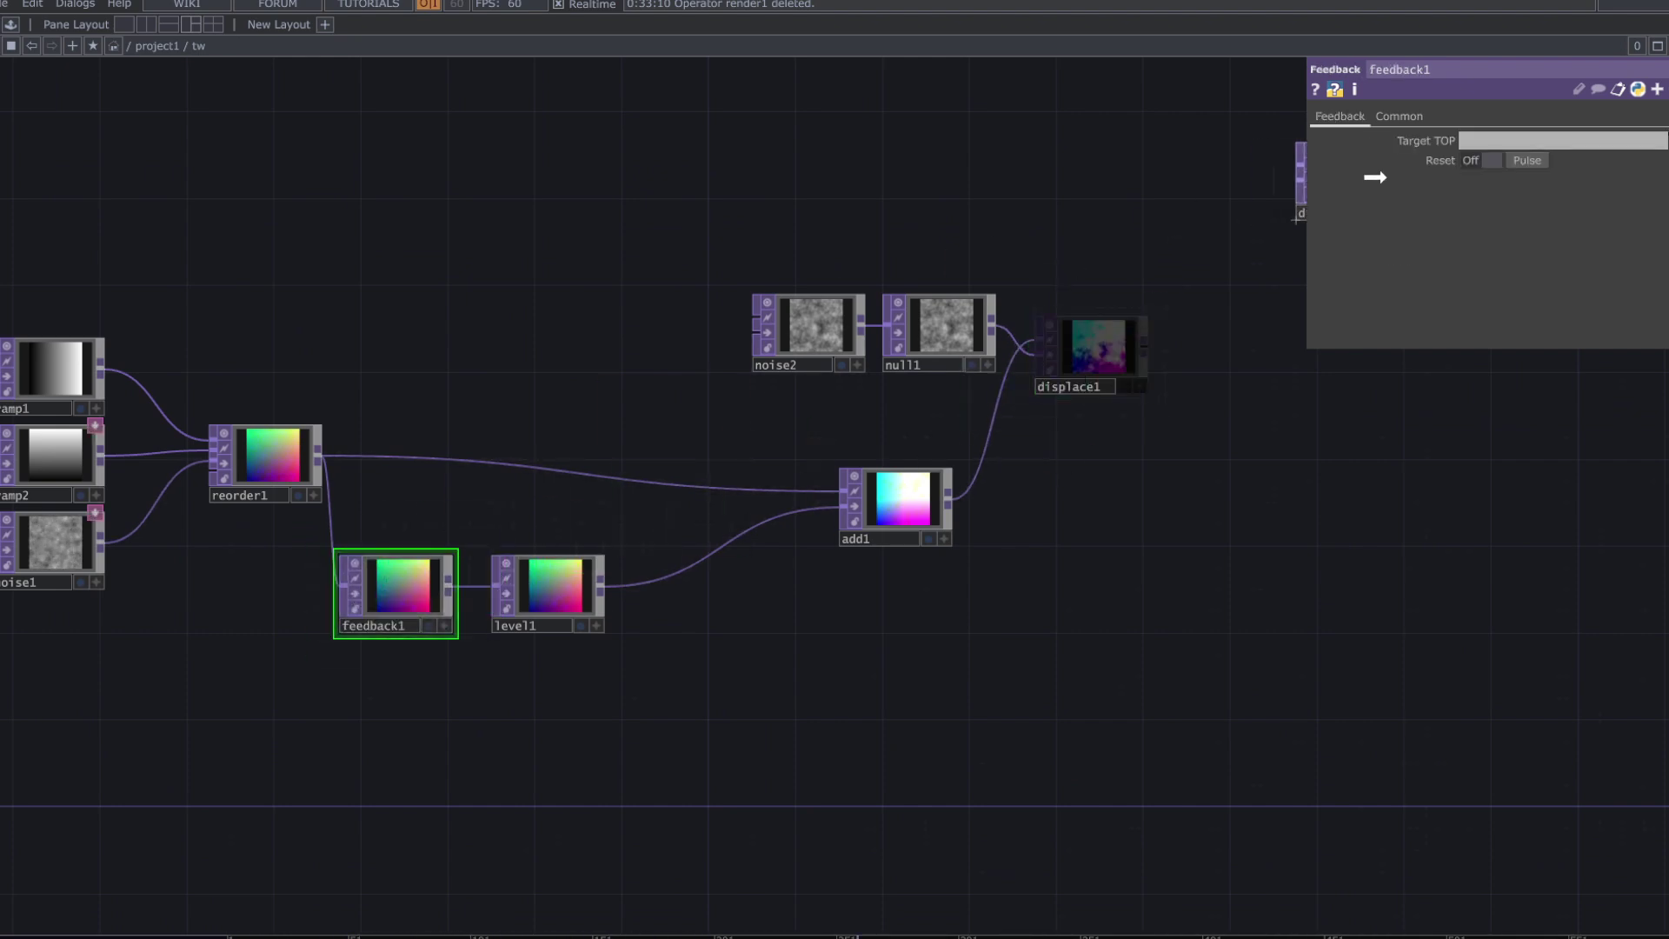
left_click_drag(1479, 146, 1488, 144)
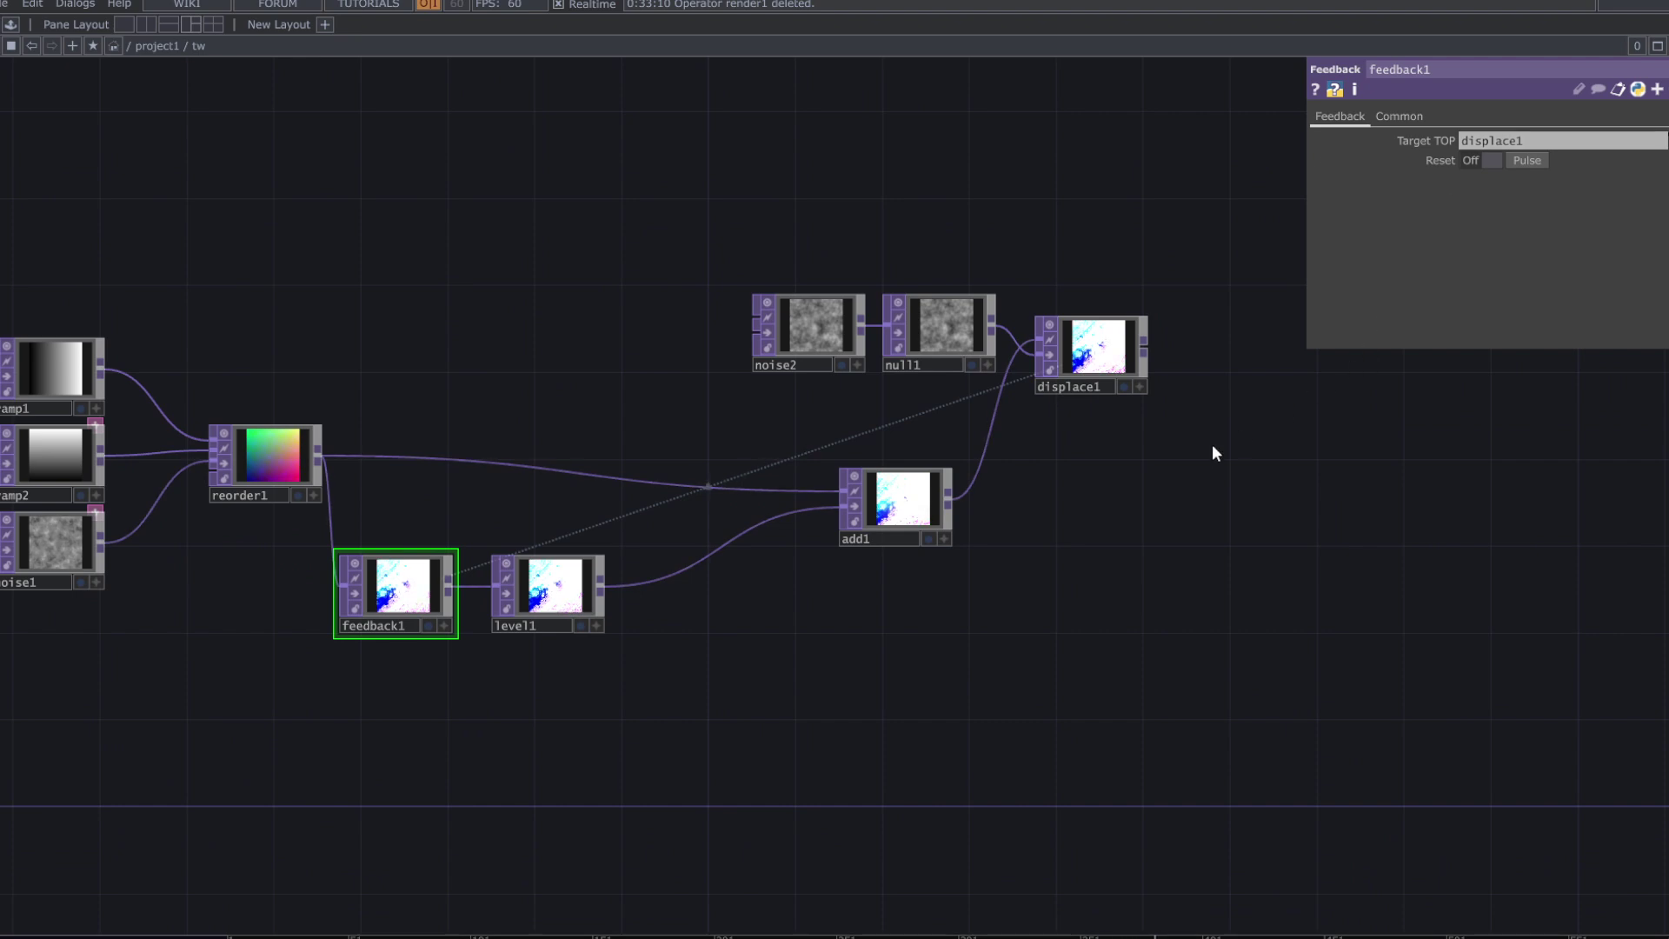
- Lower the Level node's post opacity to 0.788
left_click(583, 593)
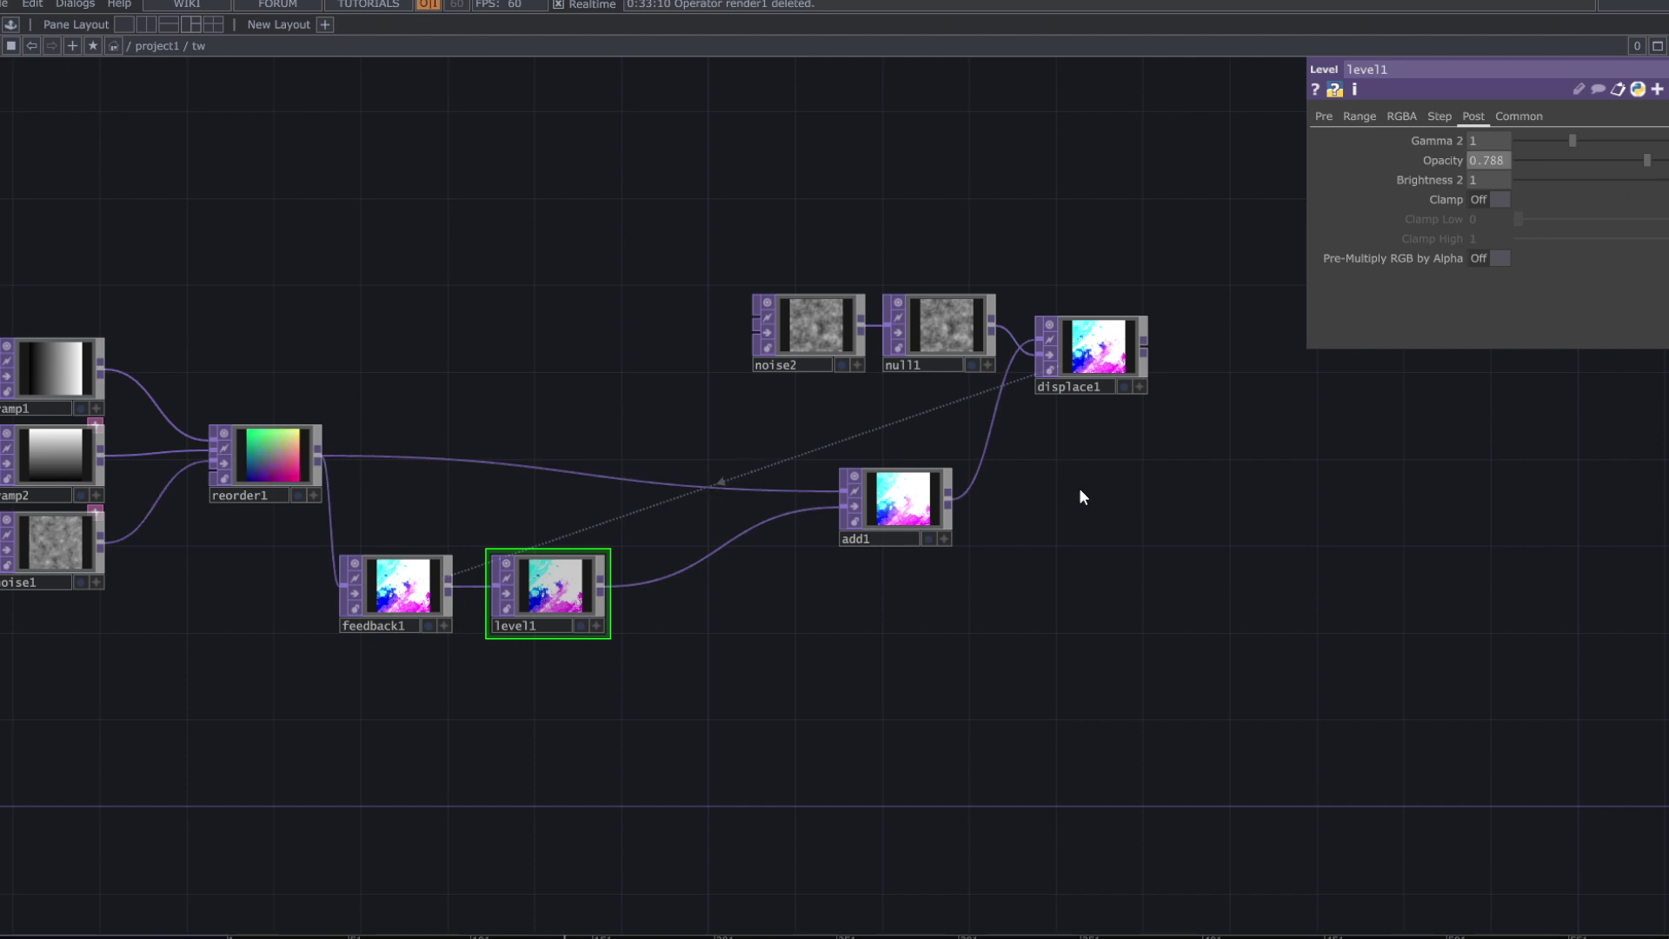
scroll(1129, 338, "up", 5)
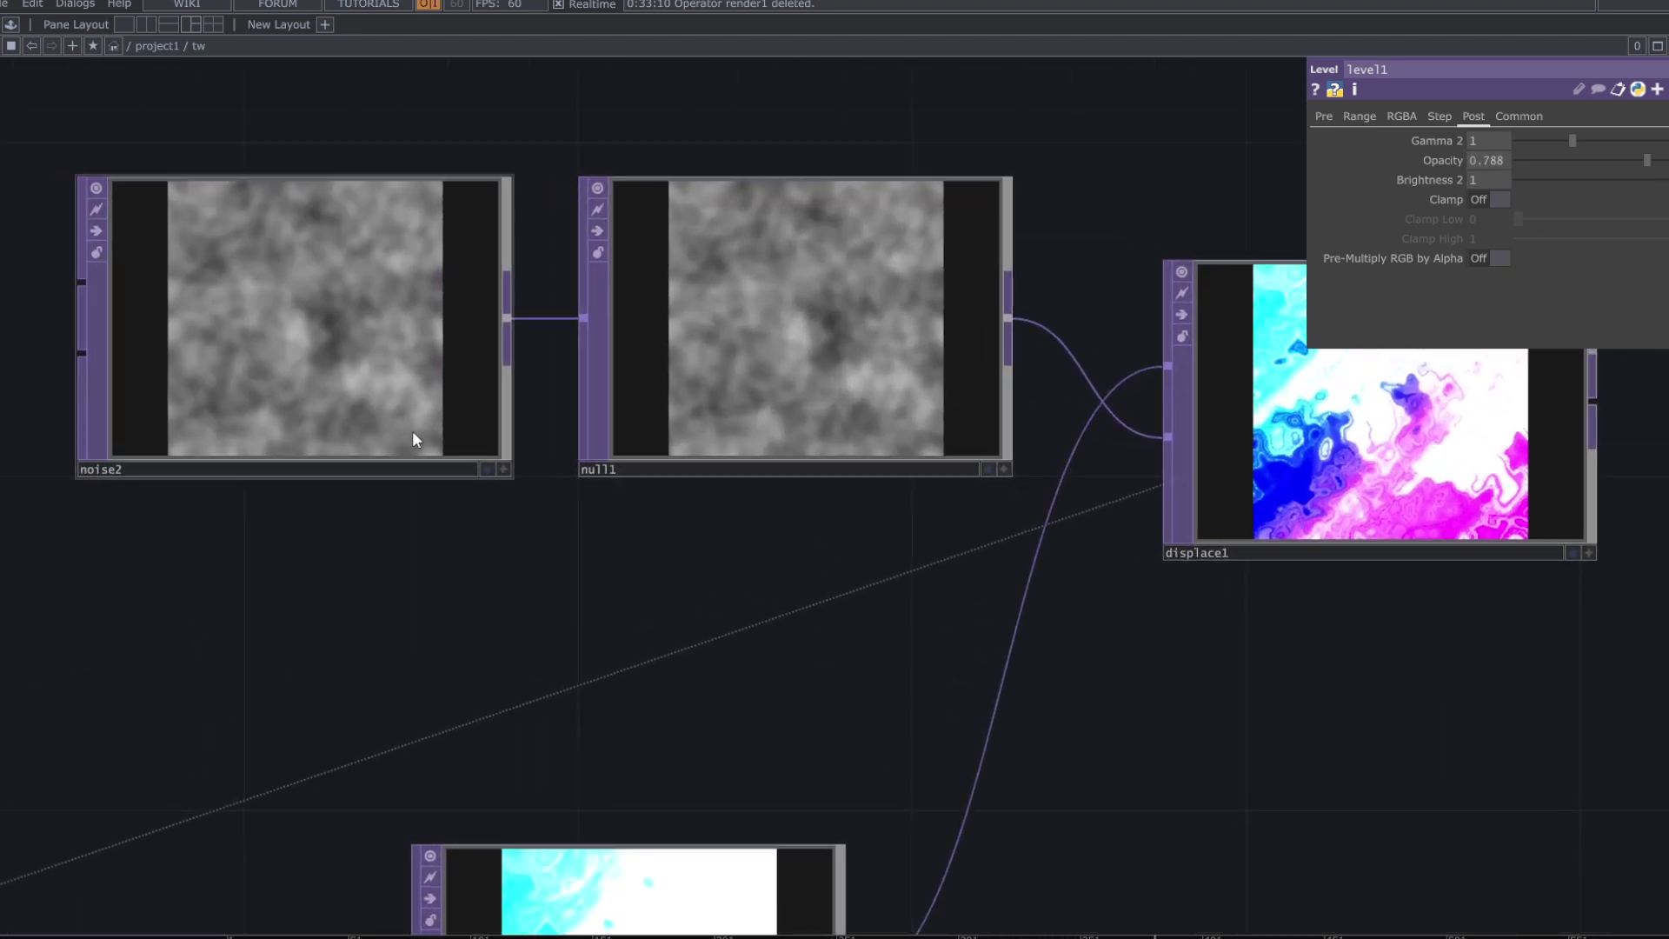
scroll(435, 551, "down", 5)
- Animate the second Noise node by setting its Z translate to the expression absTime.seconds
left_click_drag(451, 554, 482, 552)
left_click(436, 475)
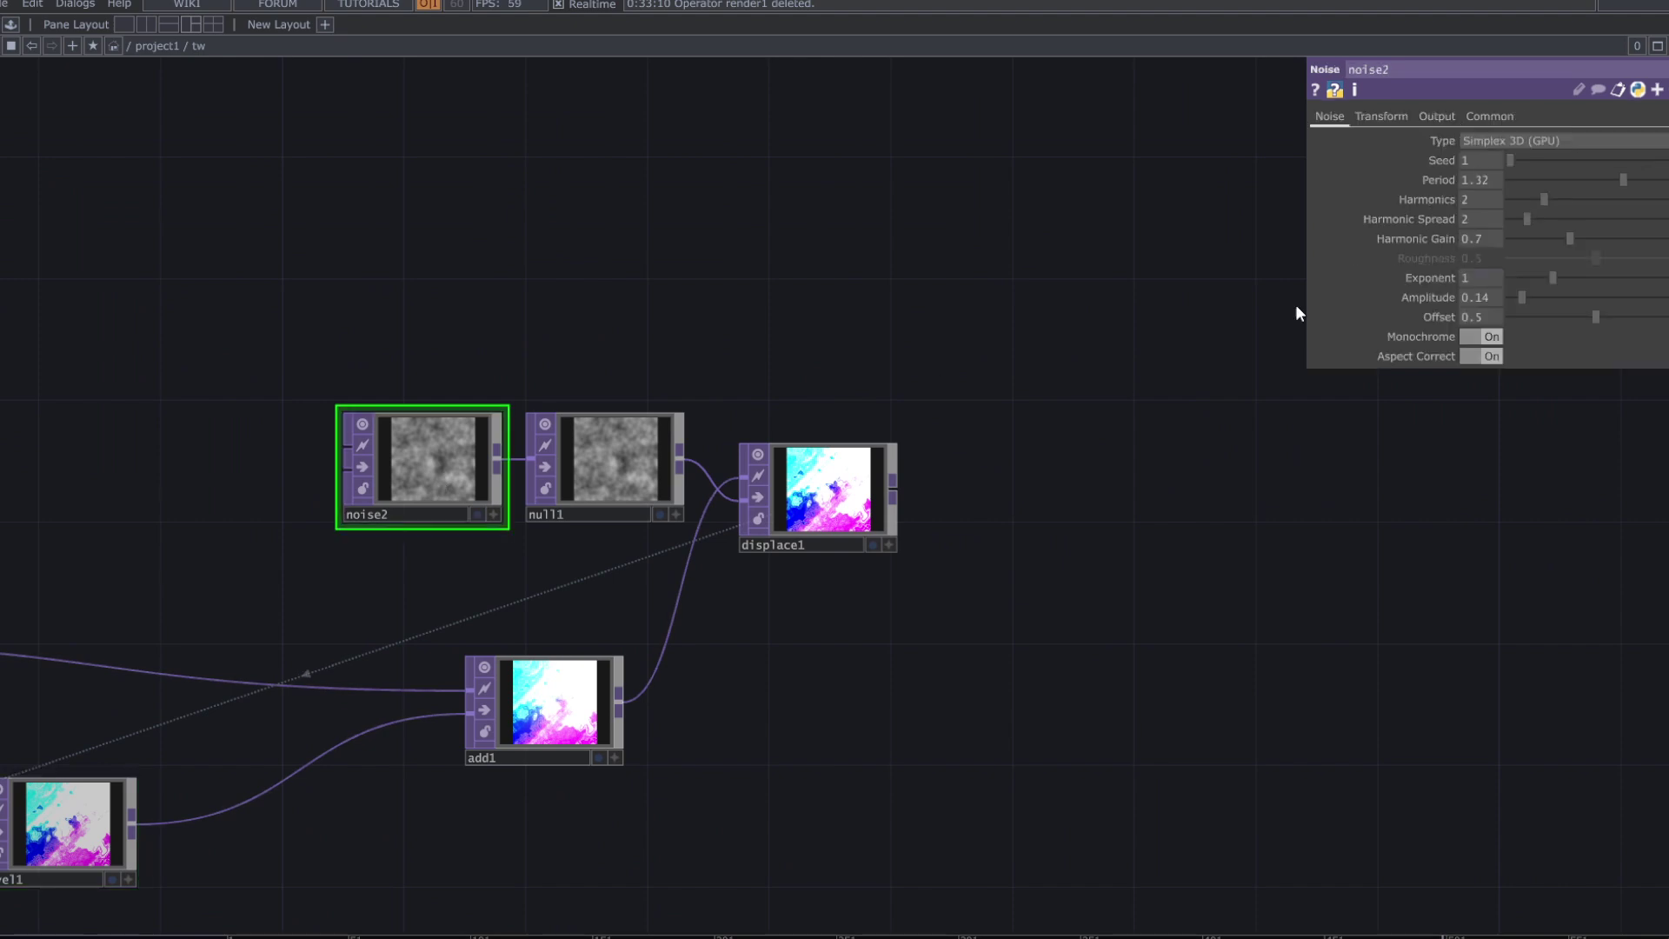
left_click(1436, 116)
left_click(1403, 118)
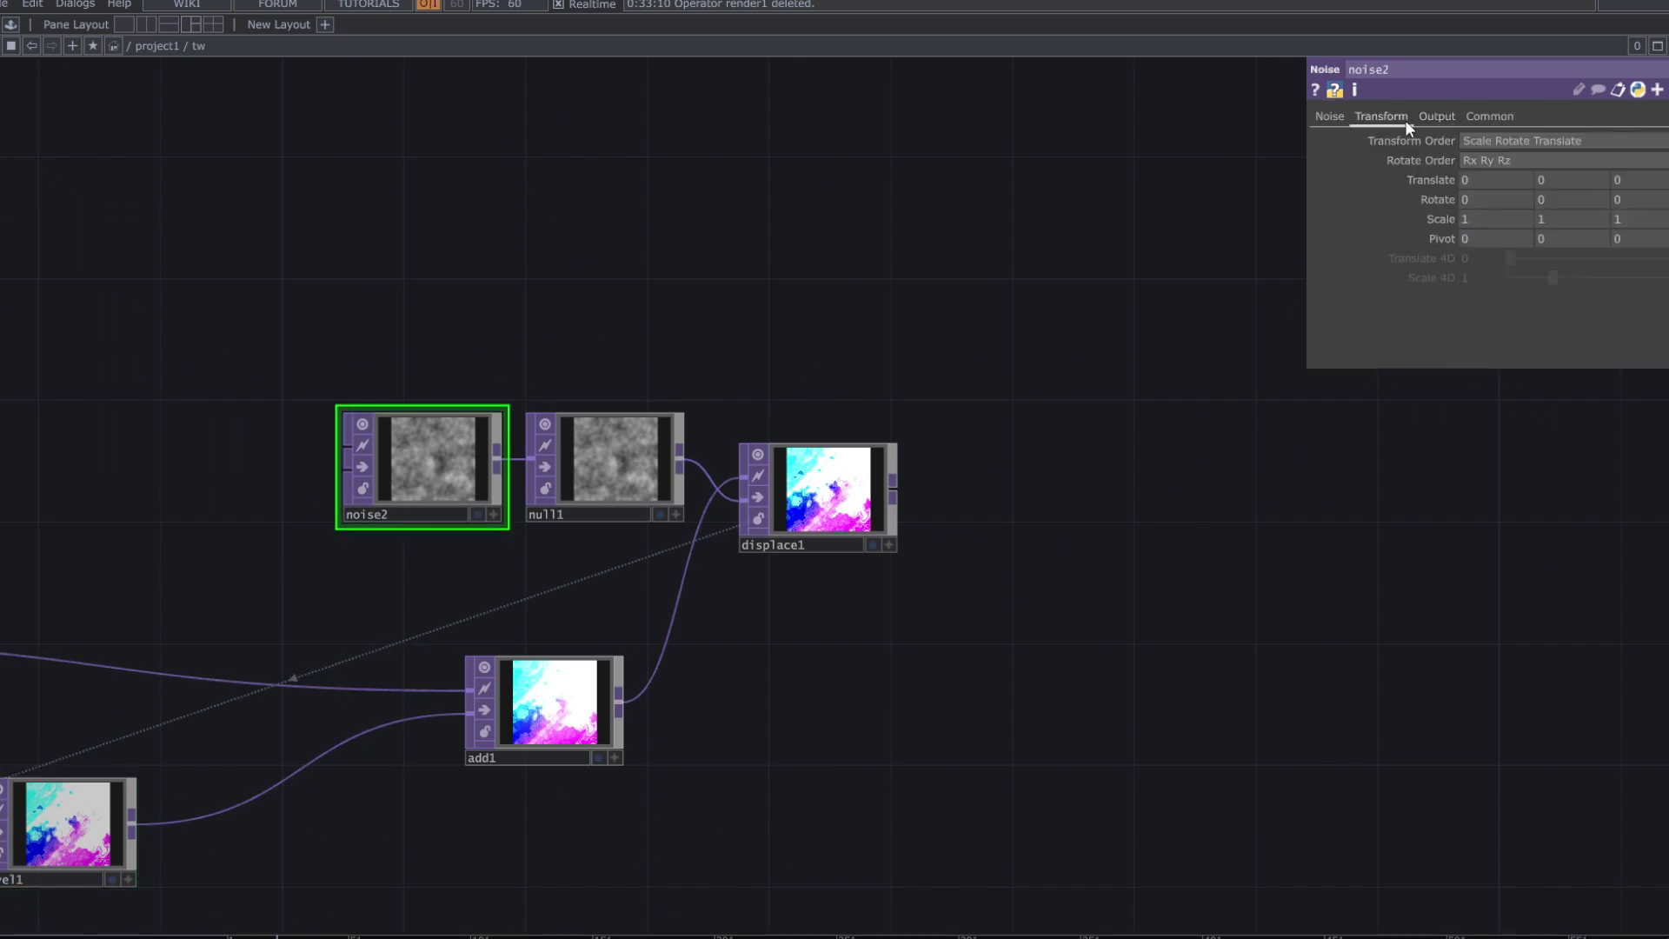
left_click(1631, 179)
type("ab")
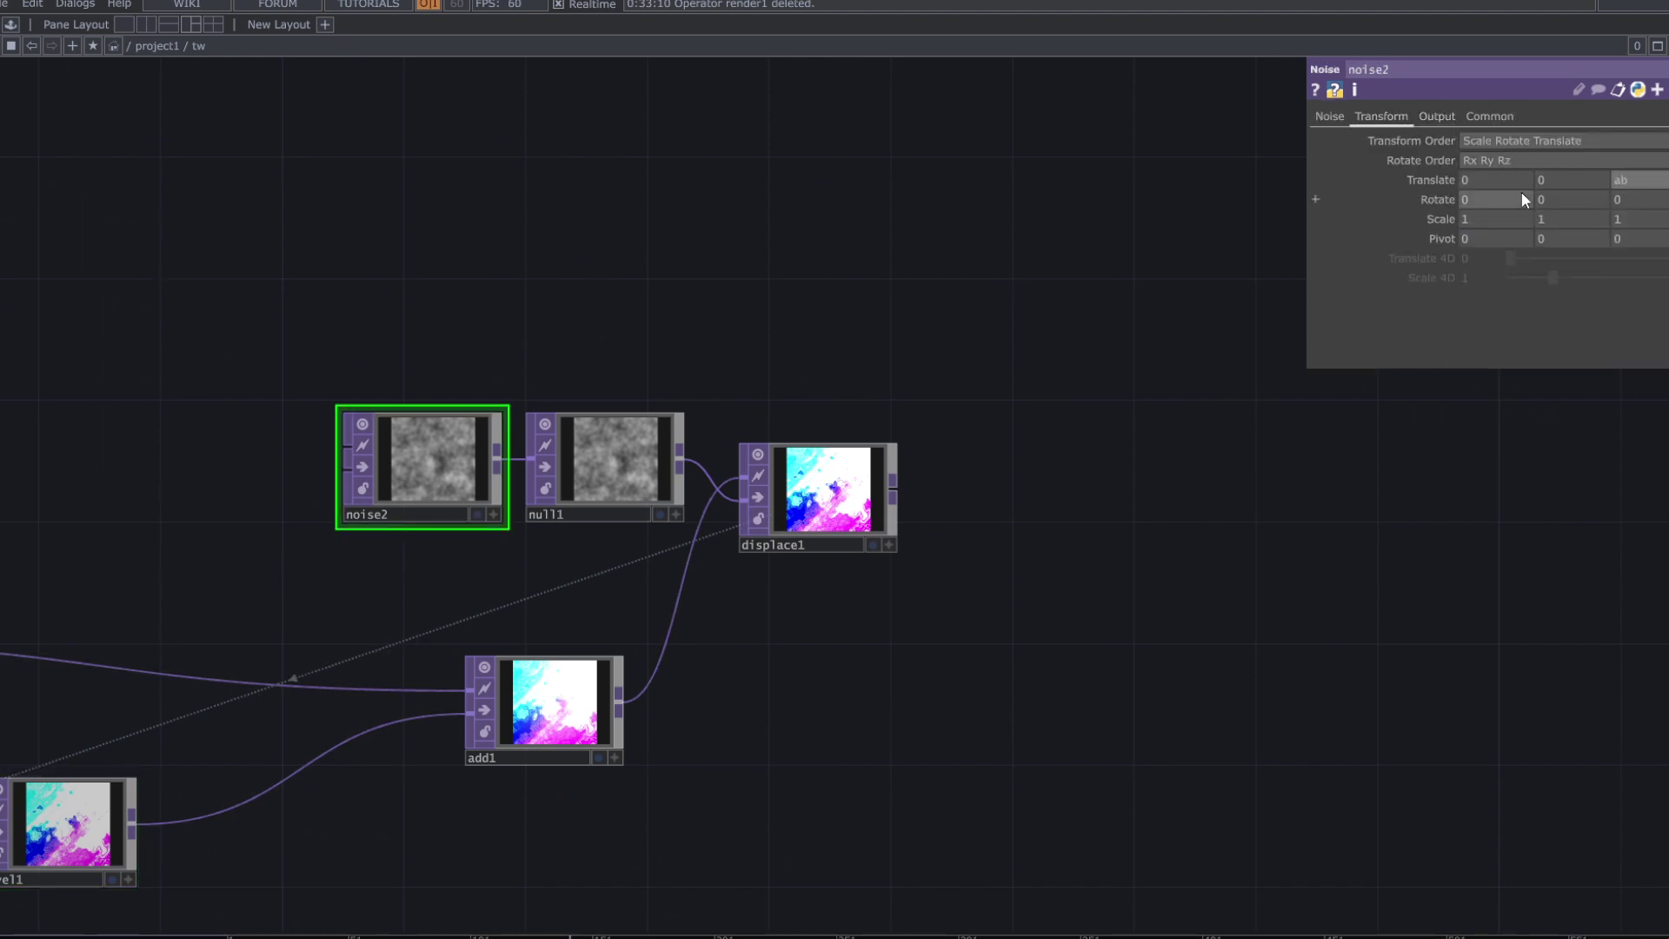
type("sTime.sec")
key("Return")
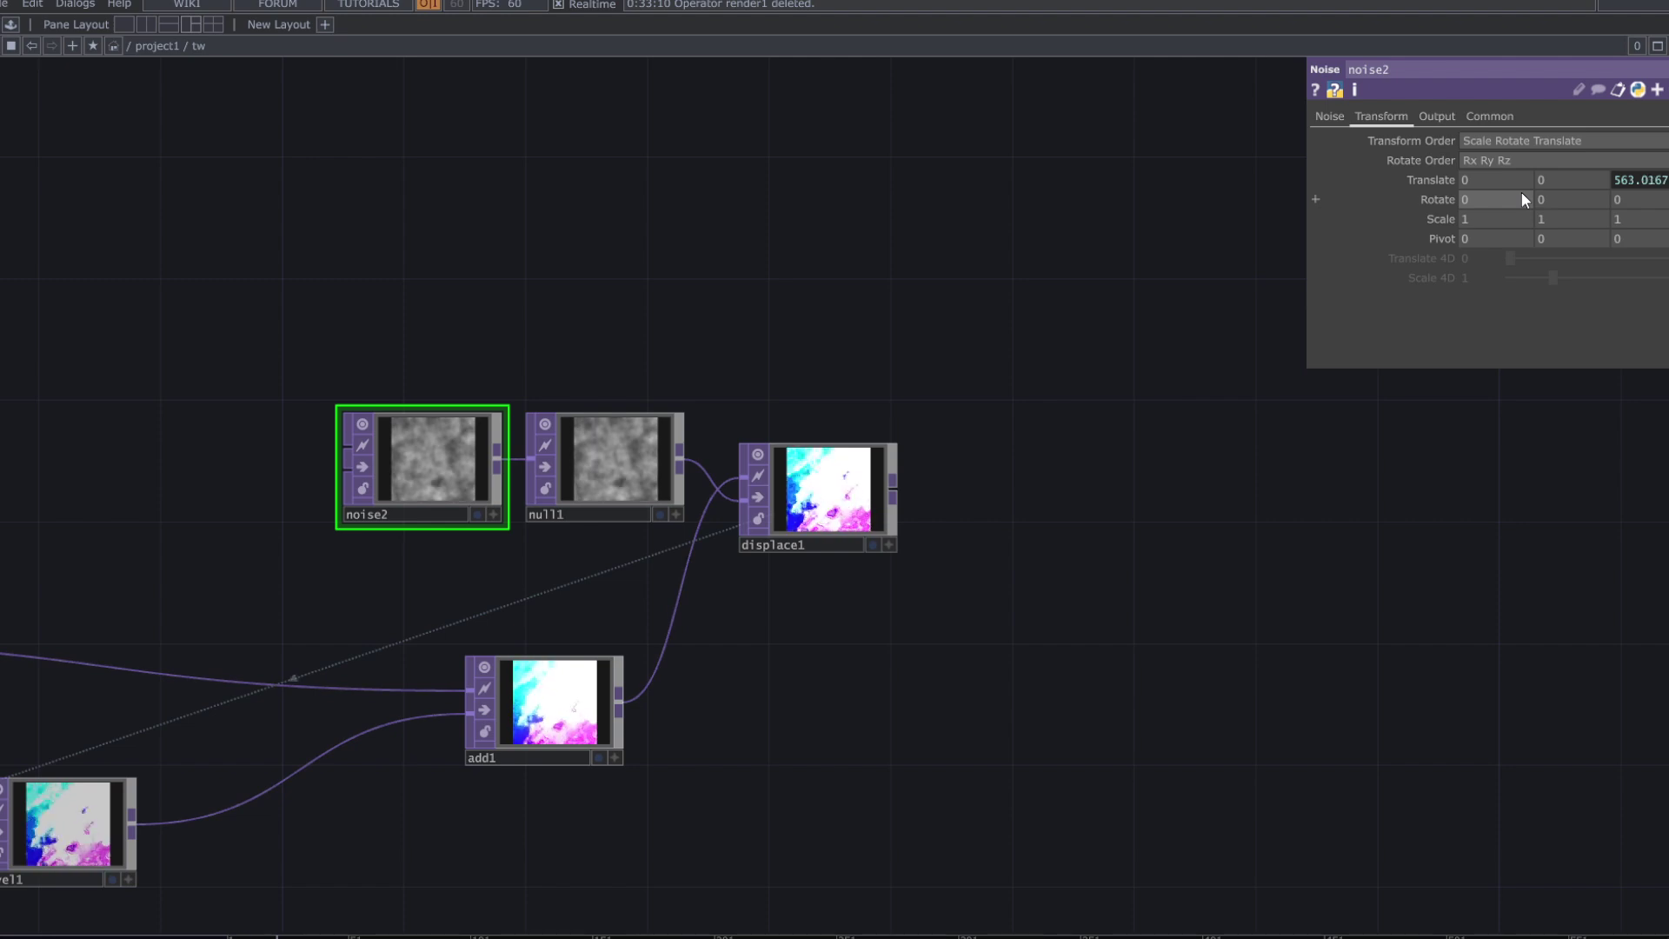
- Slow the second Noise node's animation by changing its Z translate expression to absTime.seconds*.1
left_click(1438, 178)
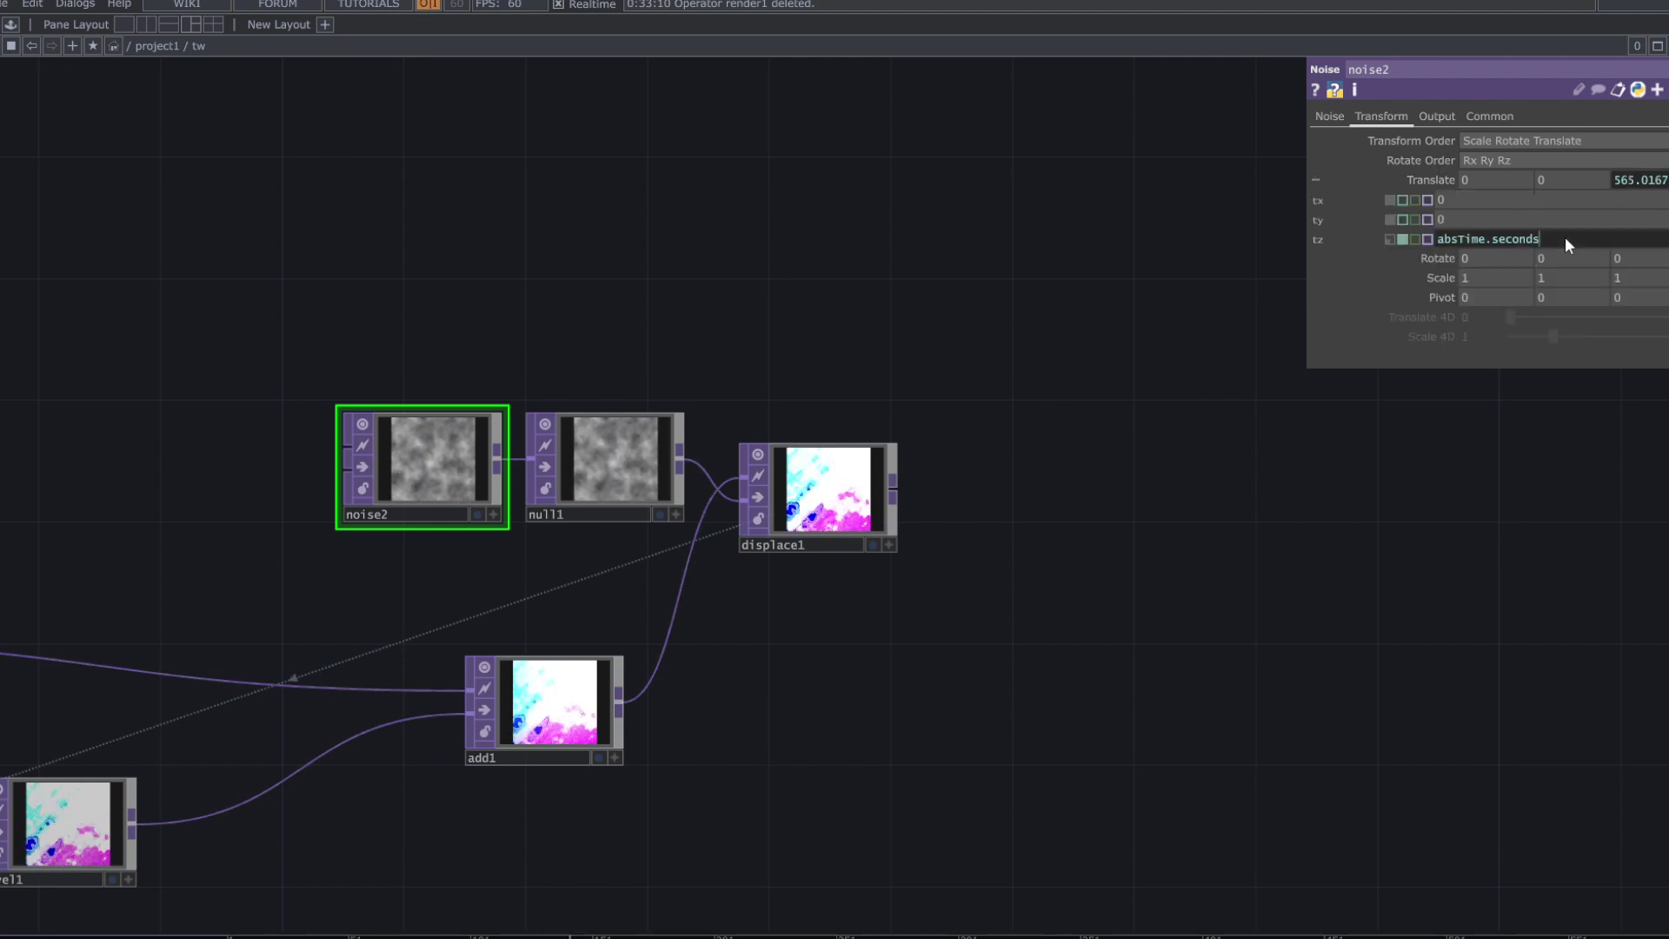
type("*.")
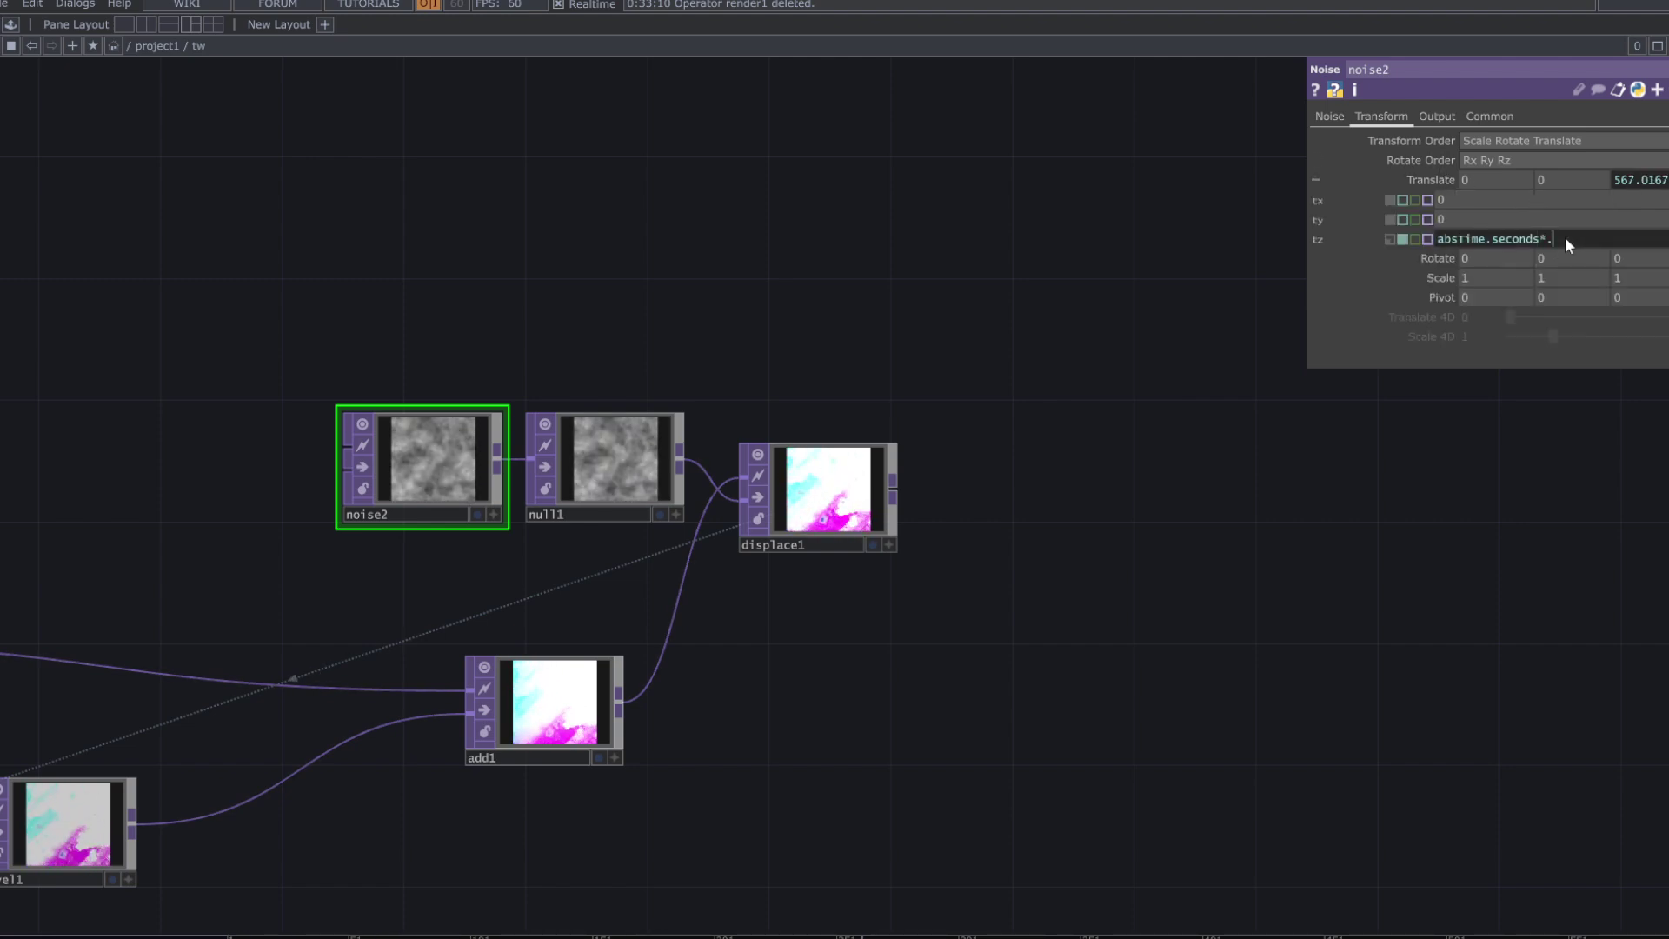
type("1")
key("Return")
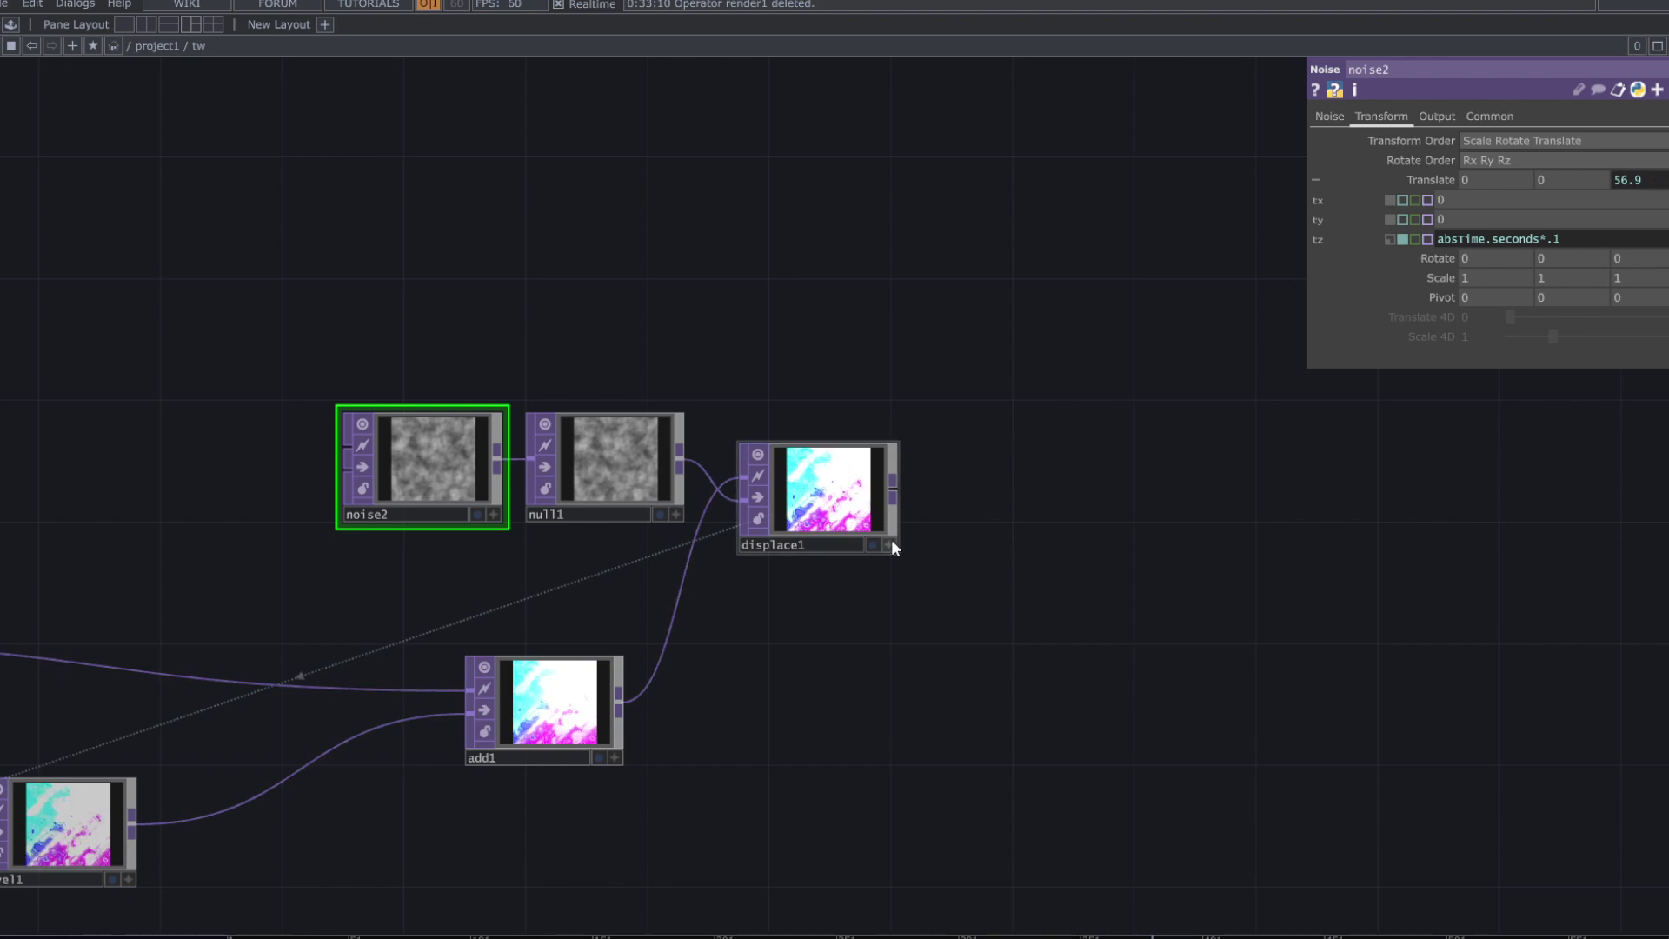
- Reduce the Level node's post opacity to 0.467
scroll(896, 546, "up", 4)
scroll(947, 591, "down", 7)
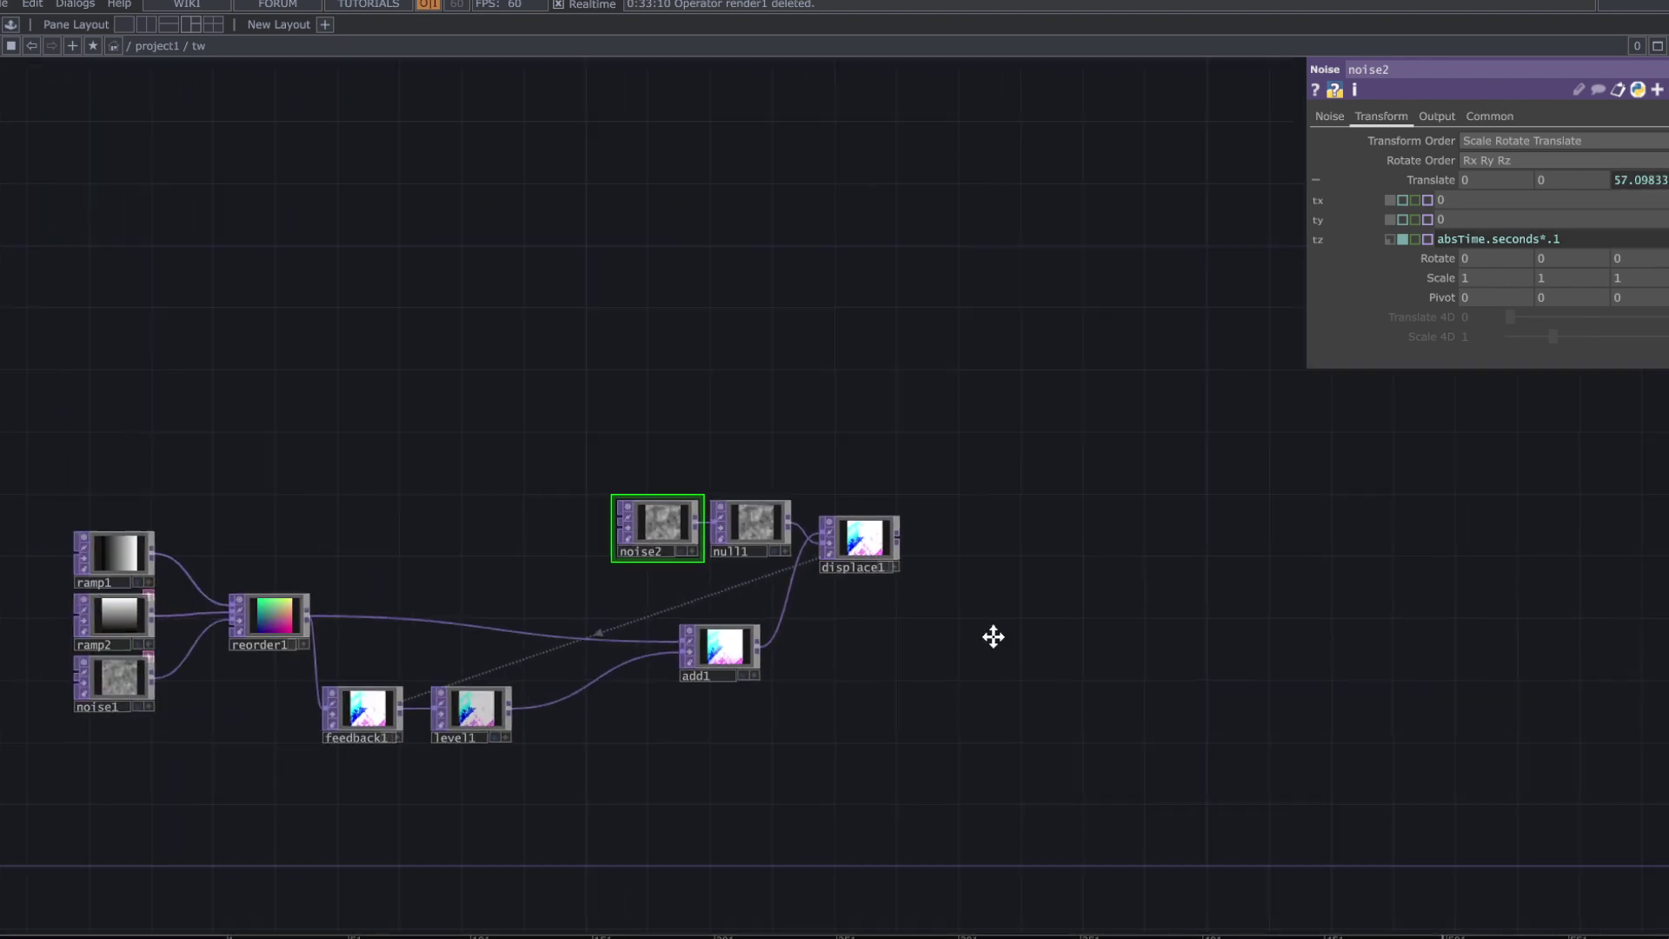
left_click_drag(993, 638, 1131, 602)
left_click(610, 691)
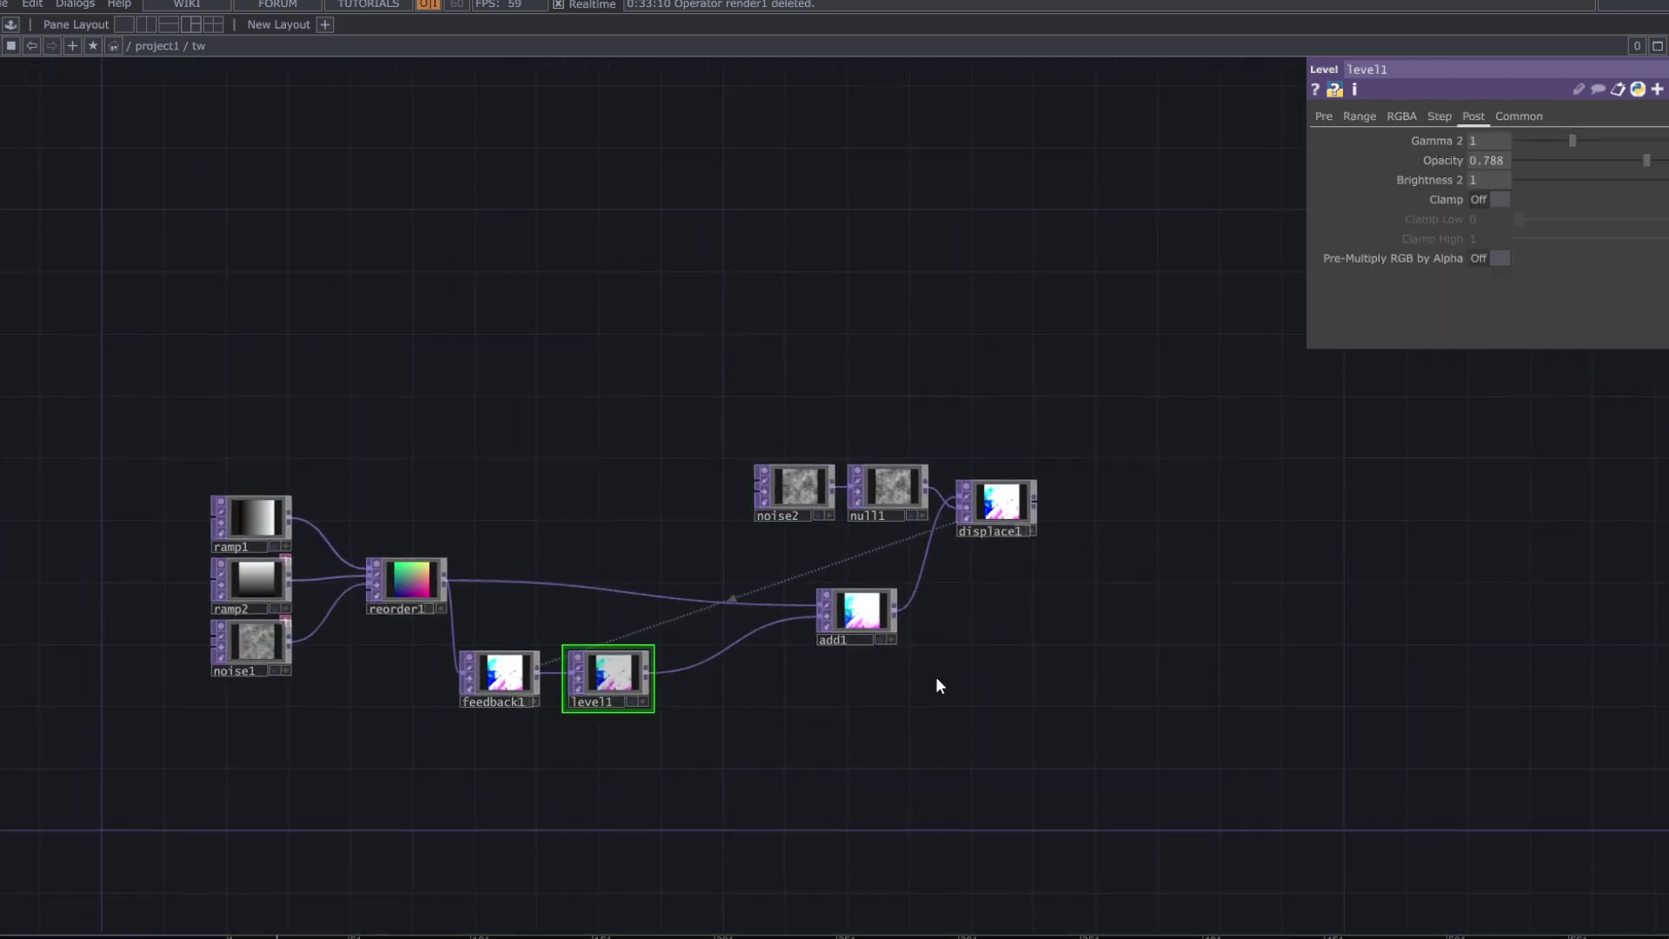
scroll(937, 681, "up", 2)
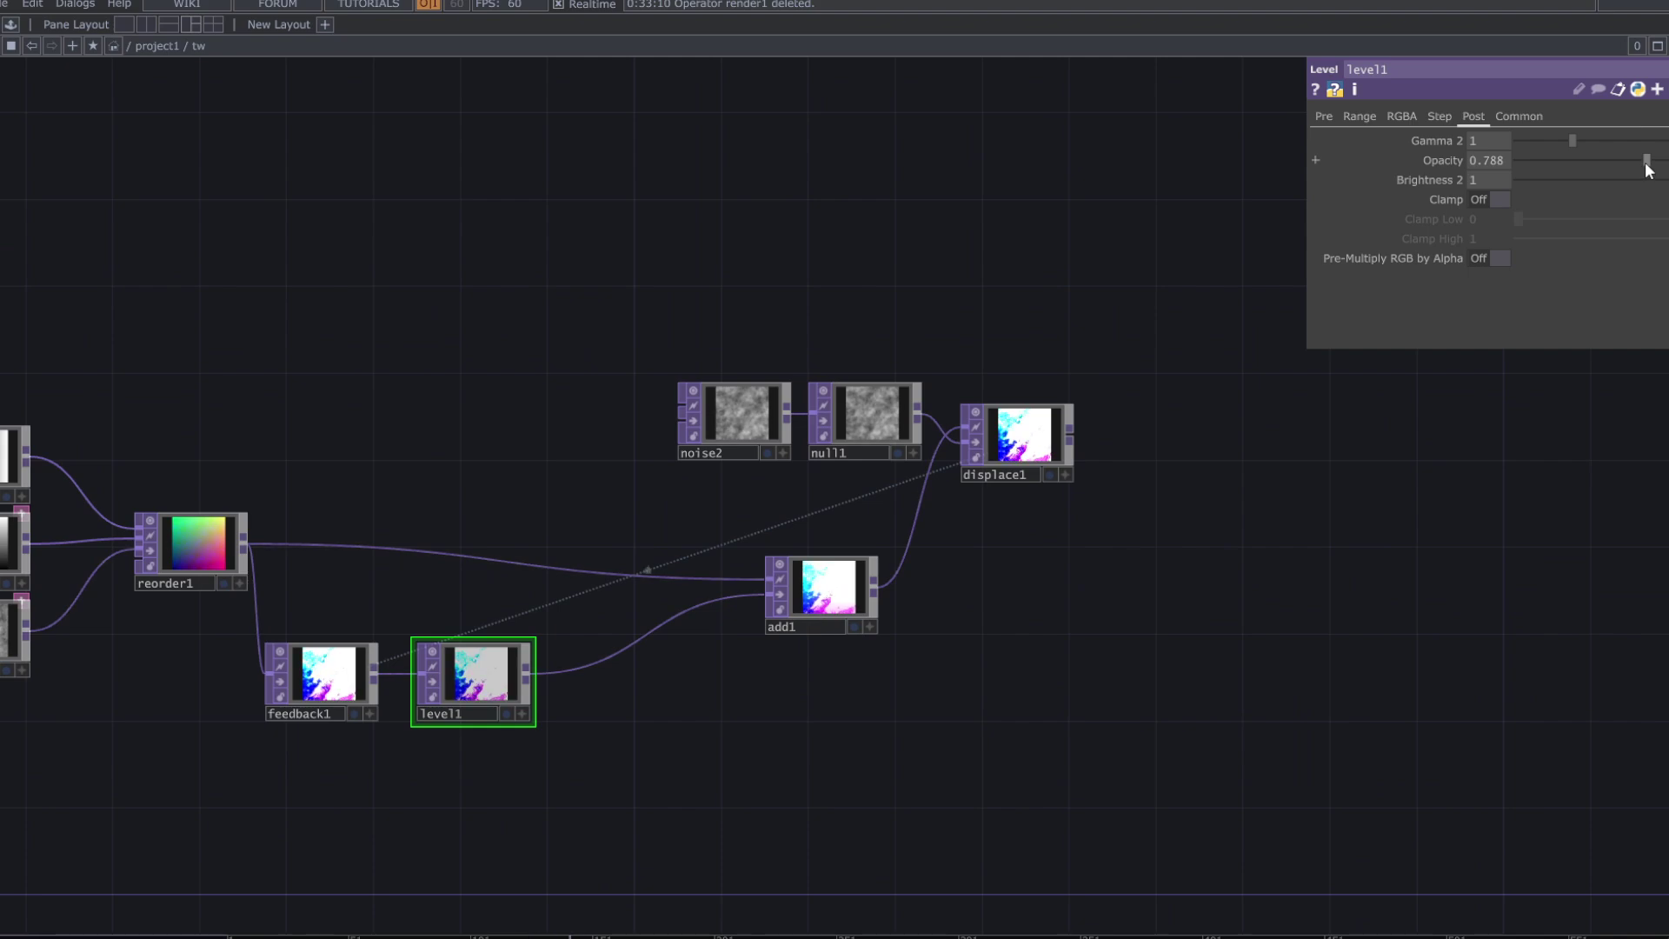
left_click_drag(1647, 163, 1592, 179)
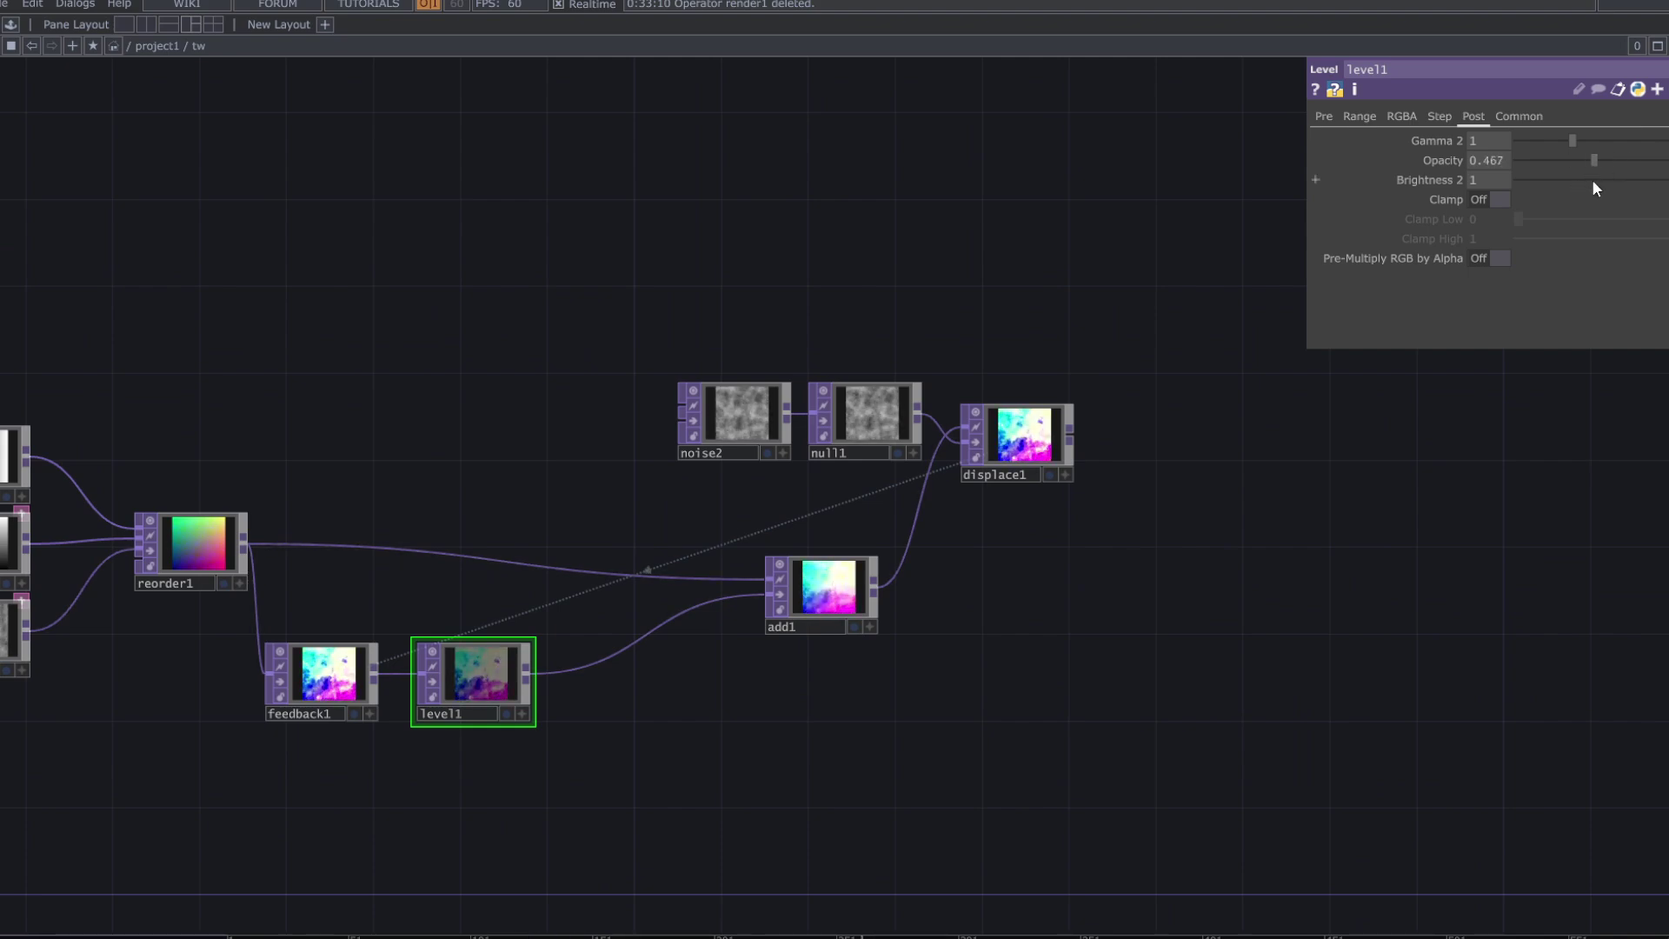
scroll(852, 608, "up", 5)
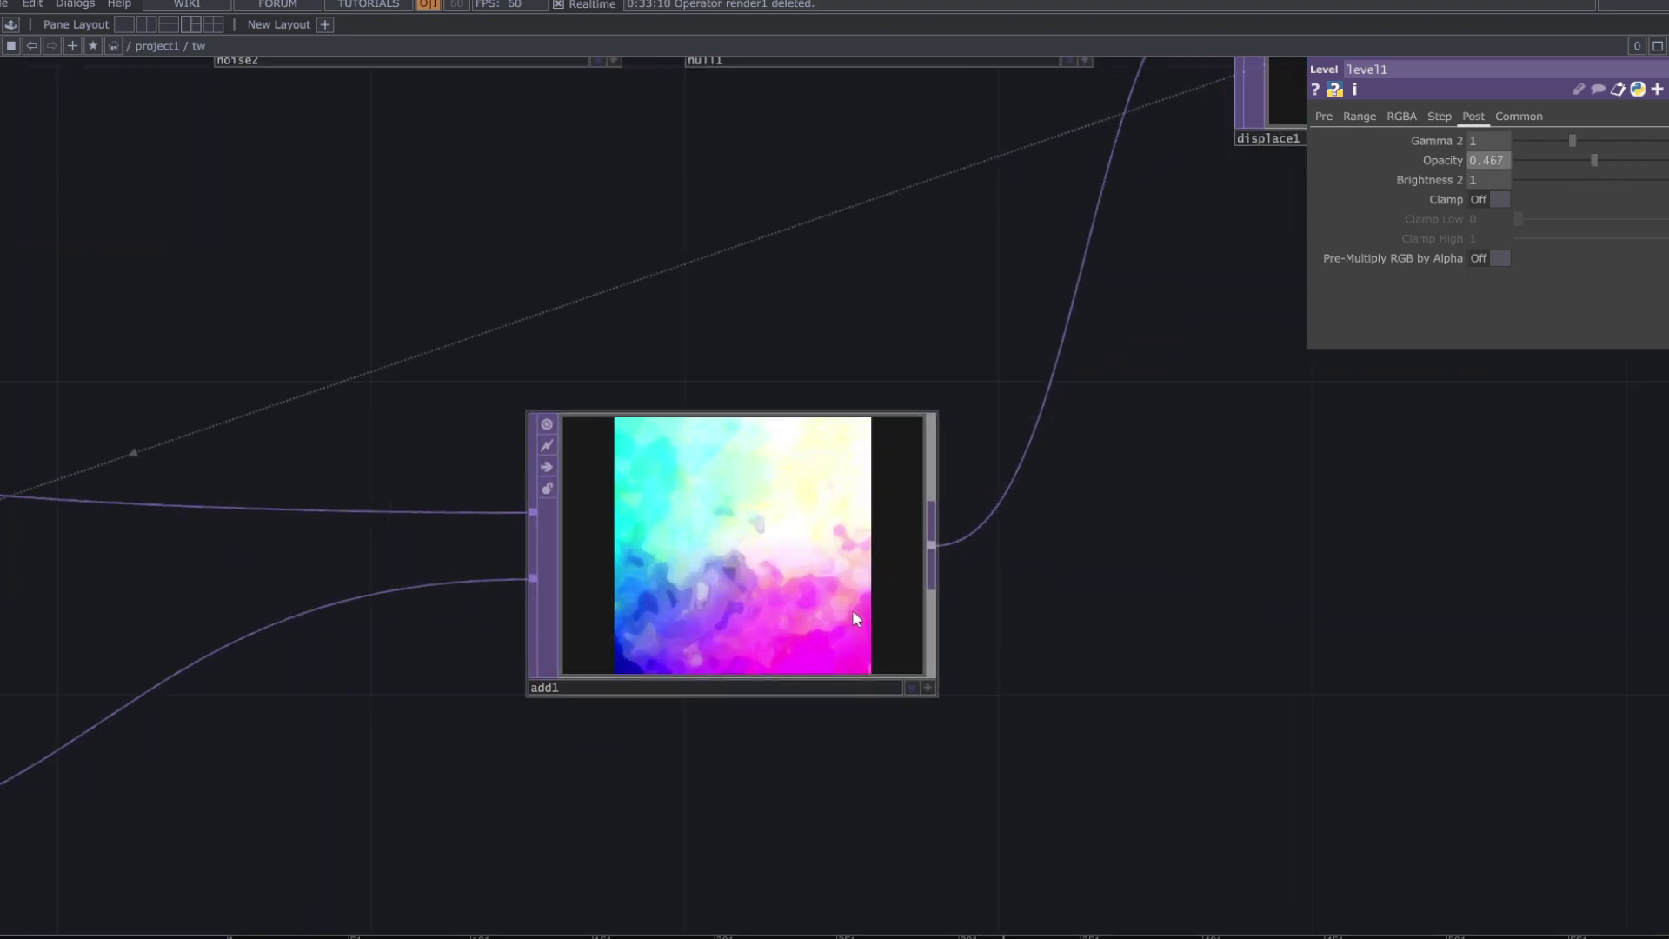
- Make the Add node's viewer active and display its output as a 3D point cloud
left_click(932, 693)
left_click_drag(748, 569, 835, 595)
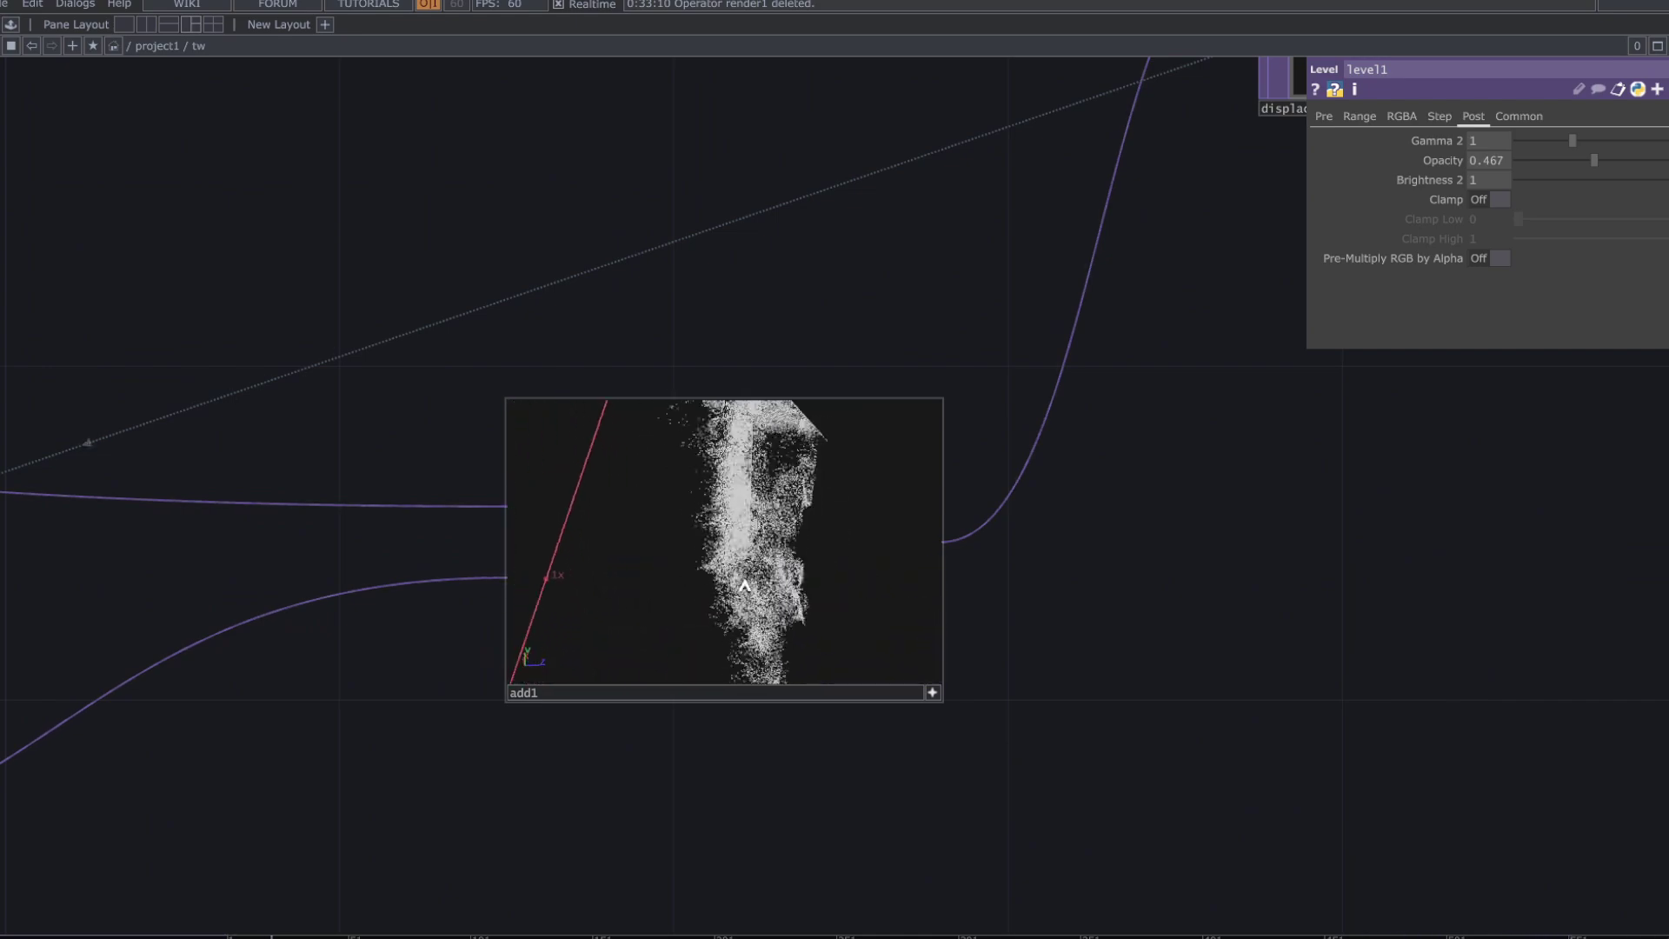
left_click_drag(686, 571, 796, 565)
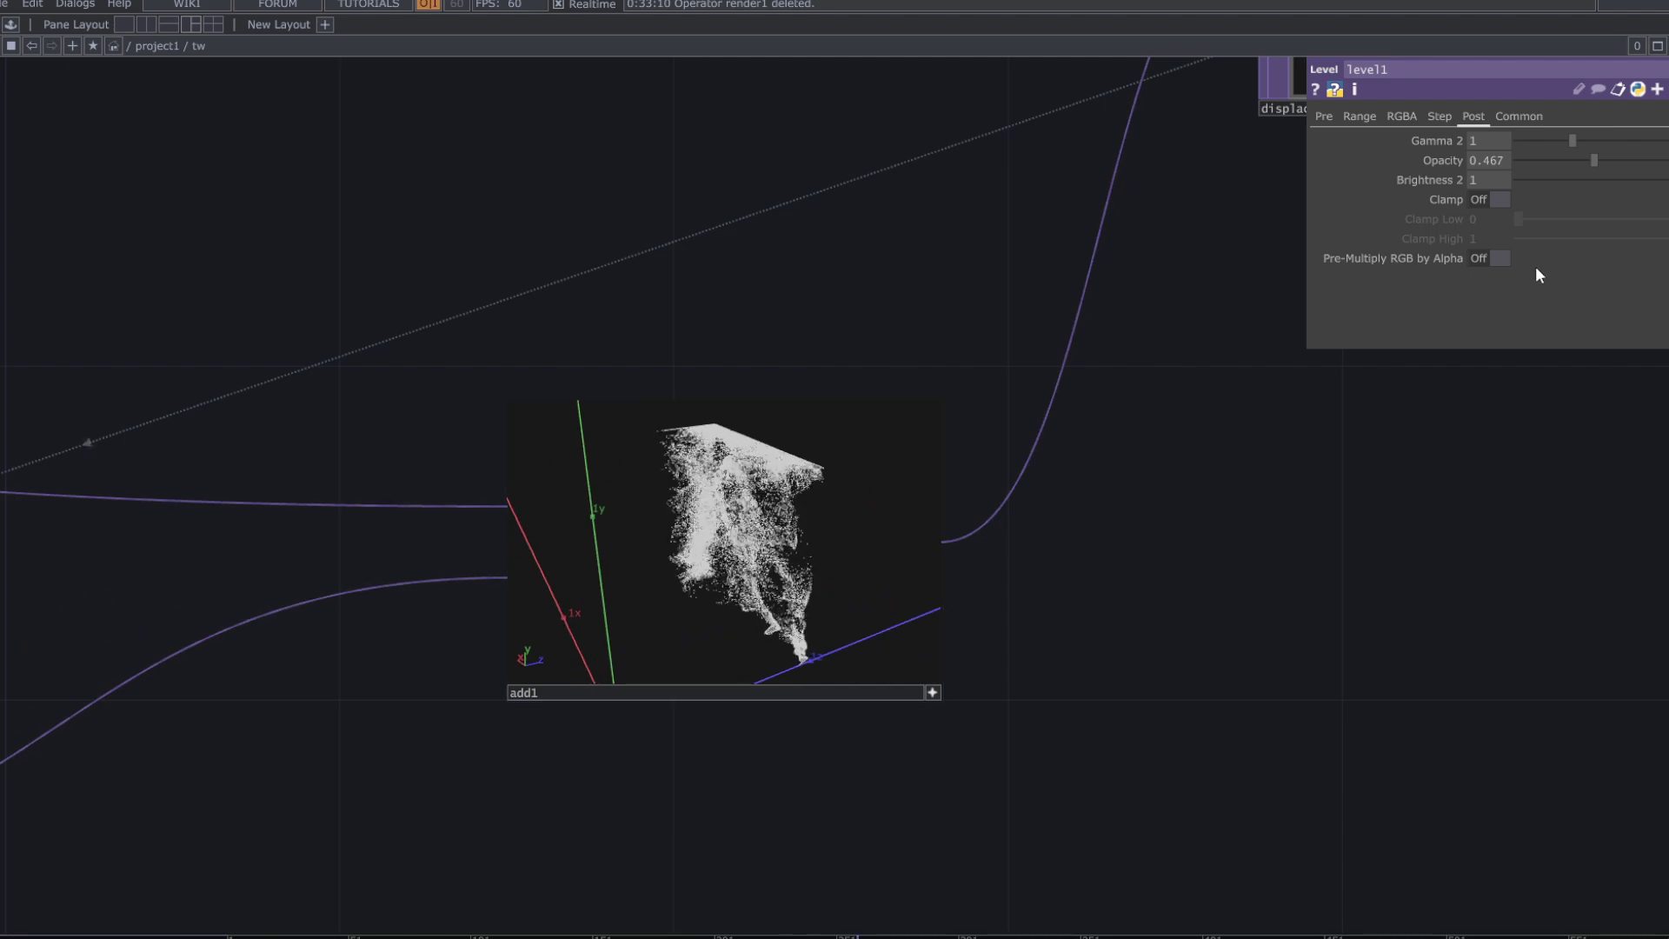
- Set the Level node's post opacity to 0.495 and check the Add node's point cloud from several angles
left_click_drag(1606, 172, 1596, 254)
left_click_drag(693, 670, 995, 598)
left_click_drag(995, 661, 834, 792)
scroll(582, 686, "down", 3)
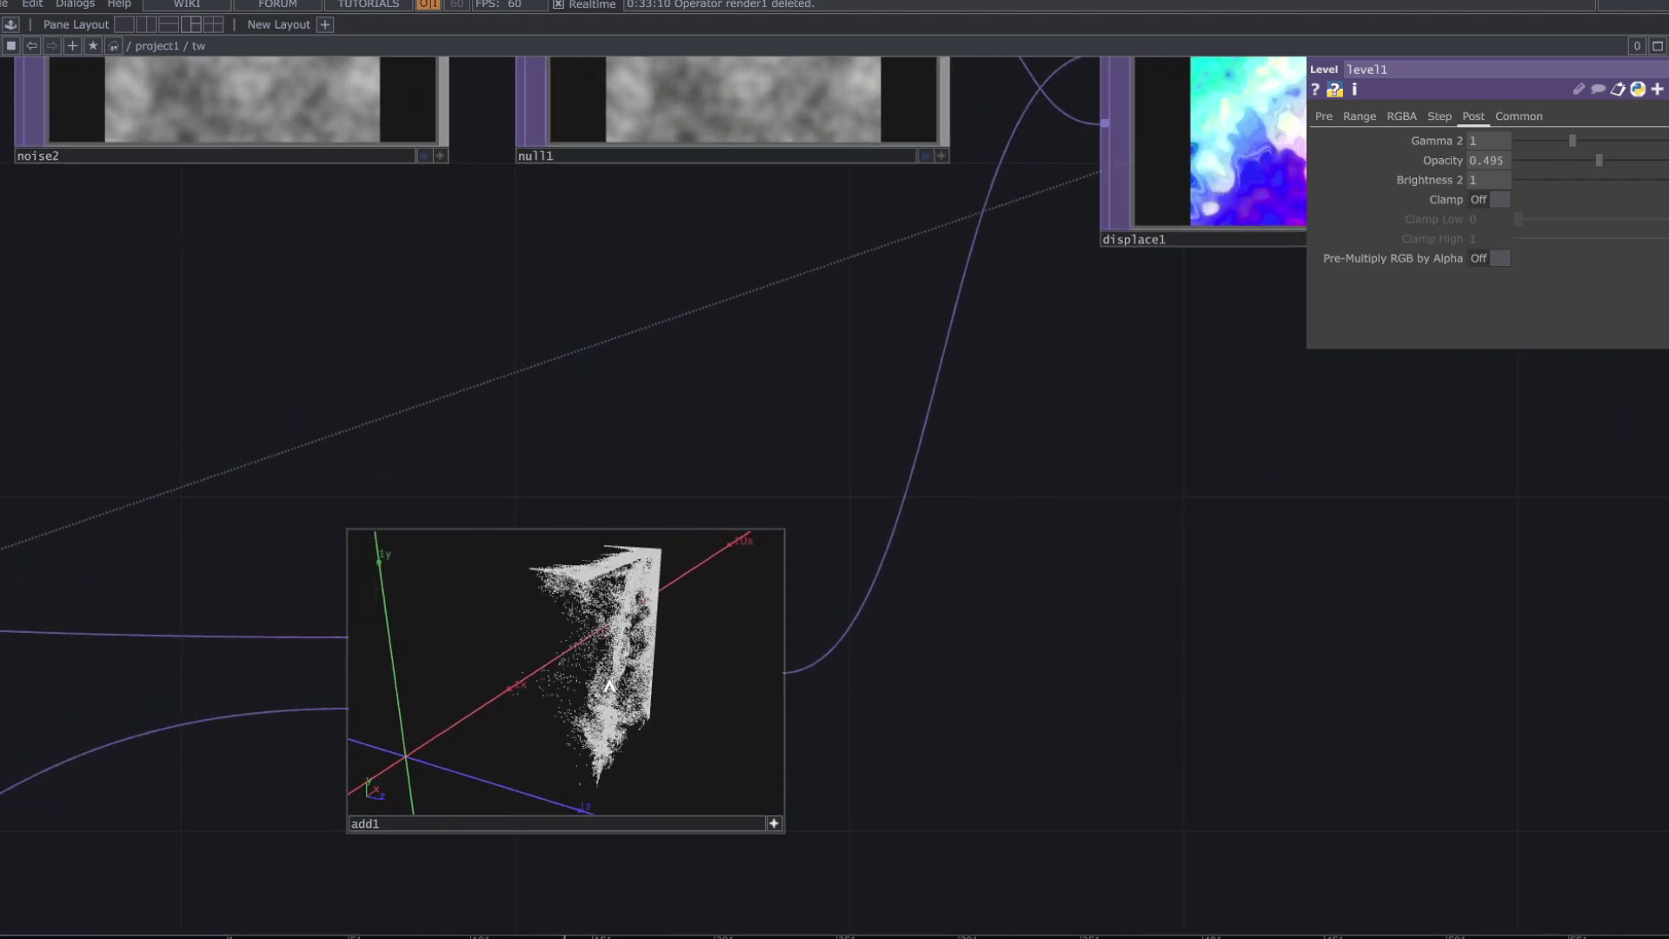
left_click_drag(578, 687, 671, 680)
left_click_drag(1014, 544, 948, 508)
- Move the second Noise node down below the Null node, just above the Add node's viewer
scroll(958, 633, "down", 3)
left_click(372, 248)
scroll(834, 765, "up", 3)
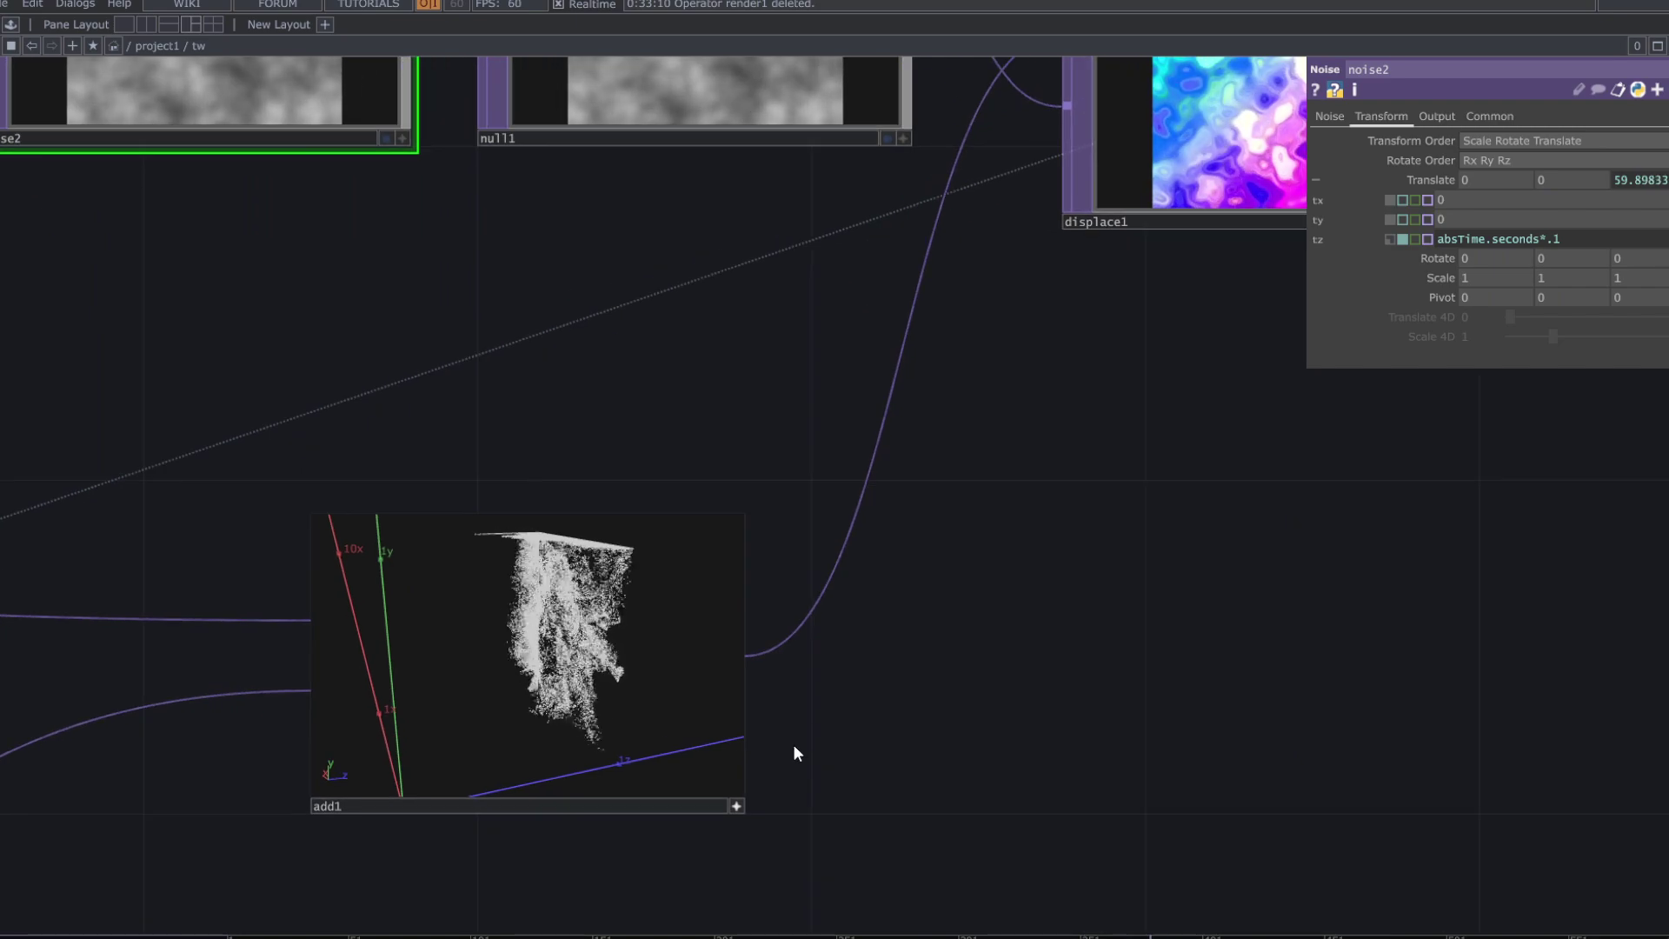
left_click_drag(320, 129, 521, 354)
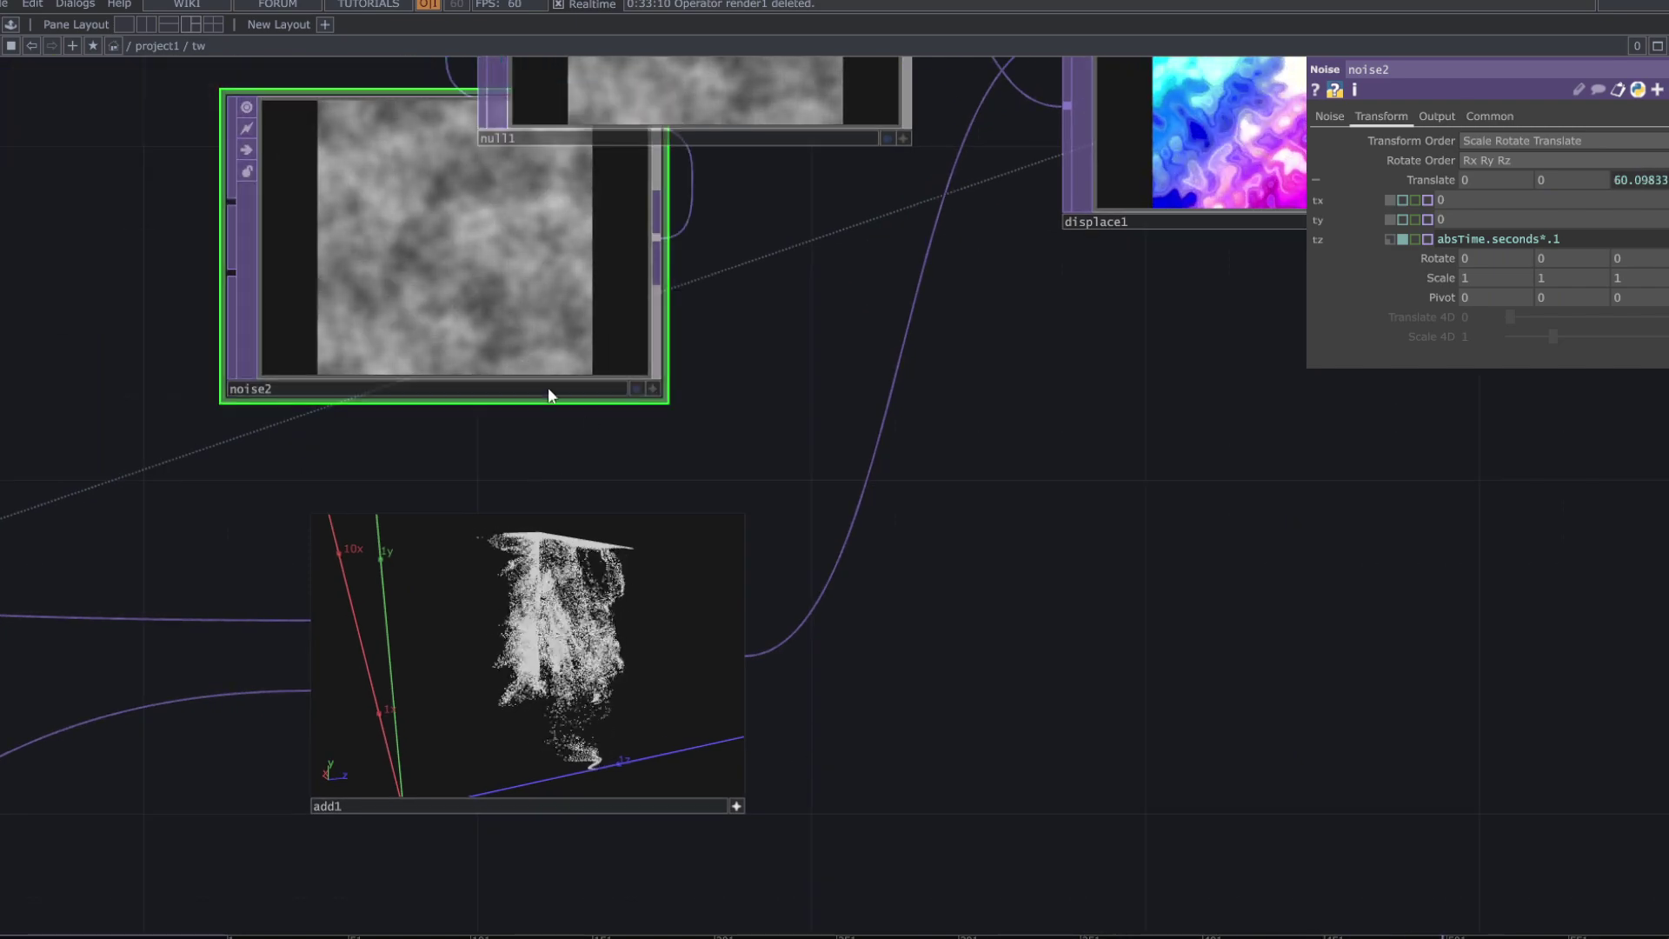
scroll(828, 671, "up", 3)
left_click_drag(560, 649, 730, 599)
left_click_drag(827, 574, 957, 665)
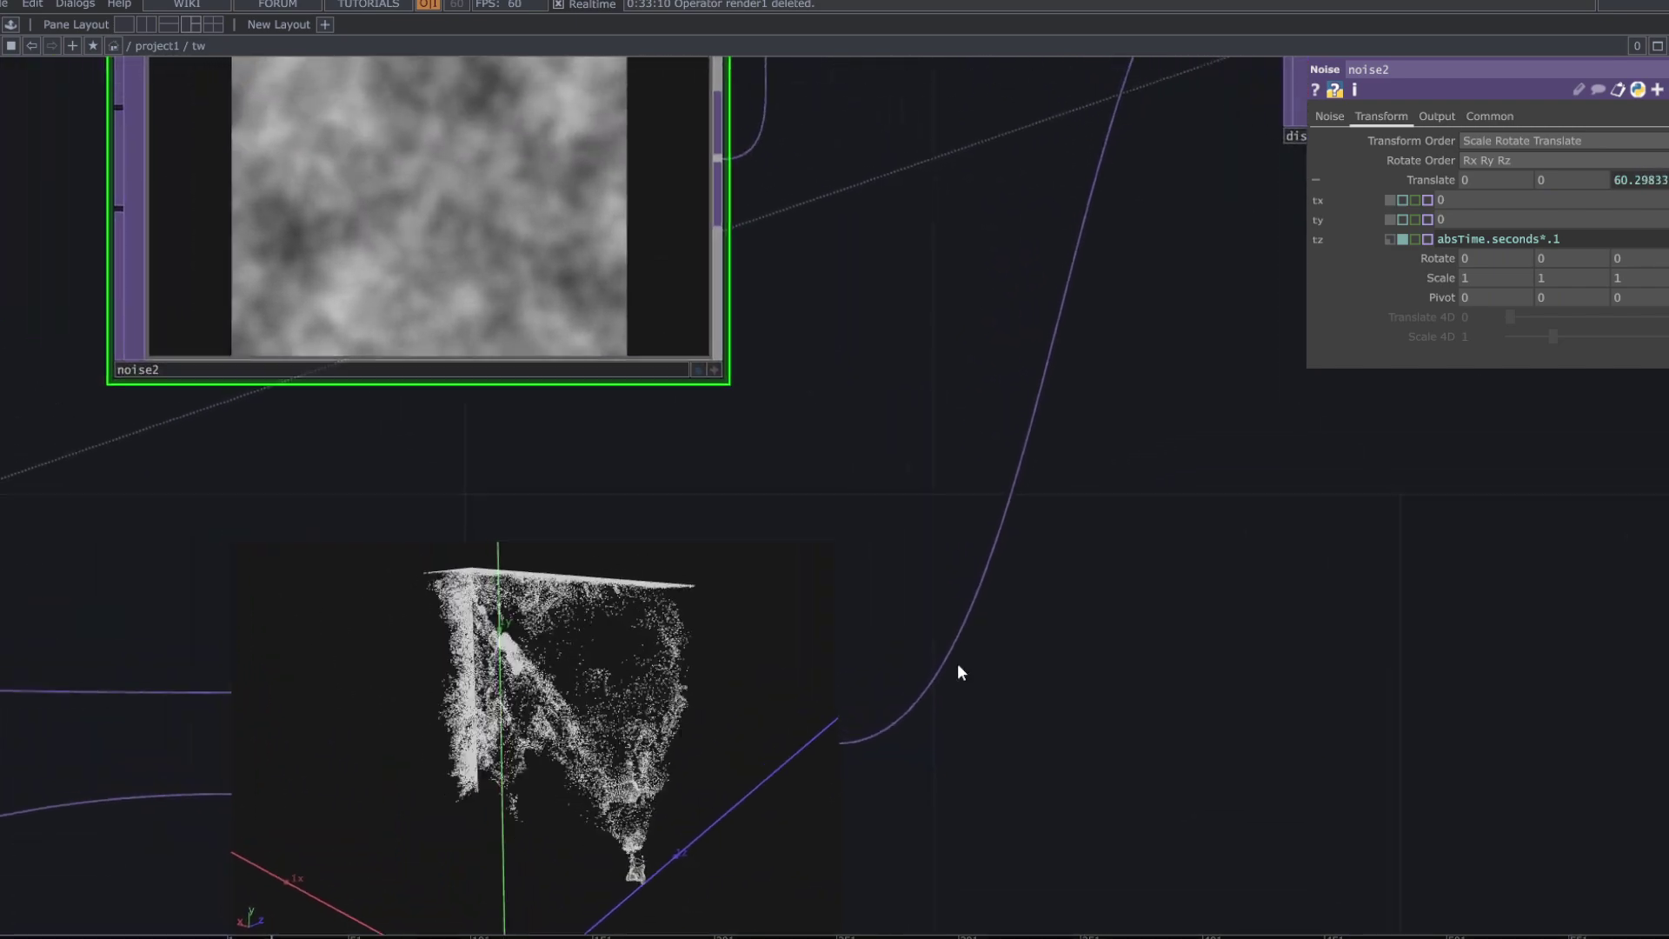
- Raise the second Noise node's exponent to 2.03 and inspect the effect on the Add node's point cloud
scroll(957, 664, "down", 3)
left_click(1328, 119)
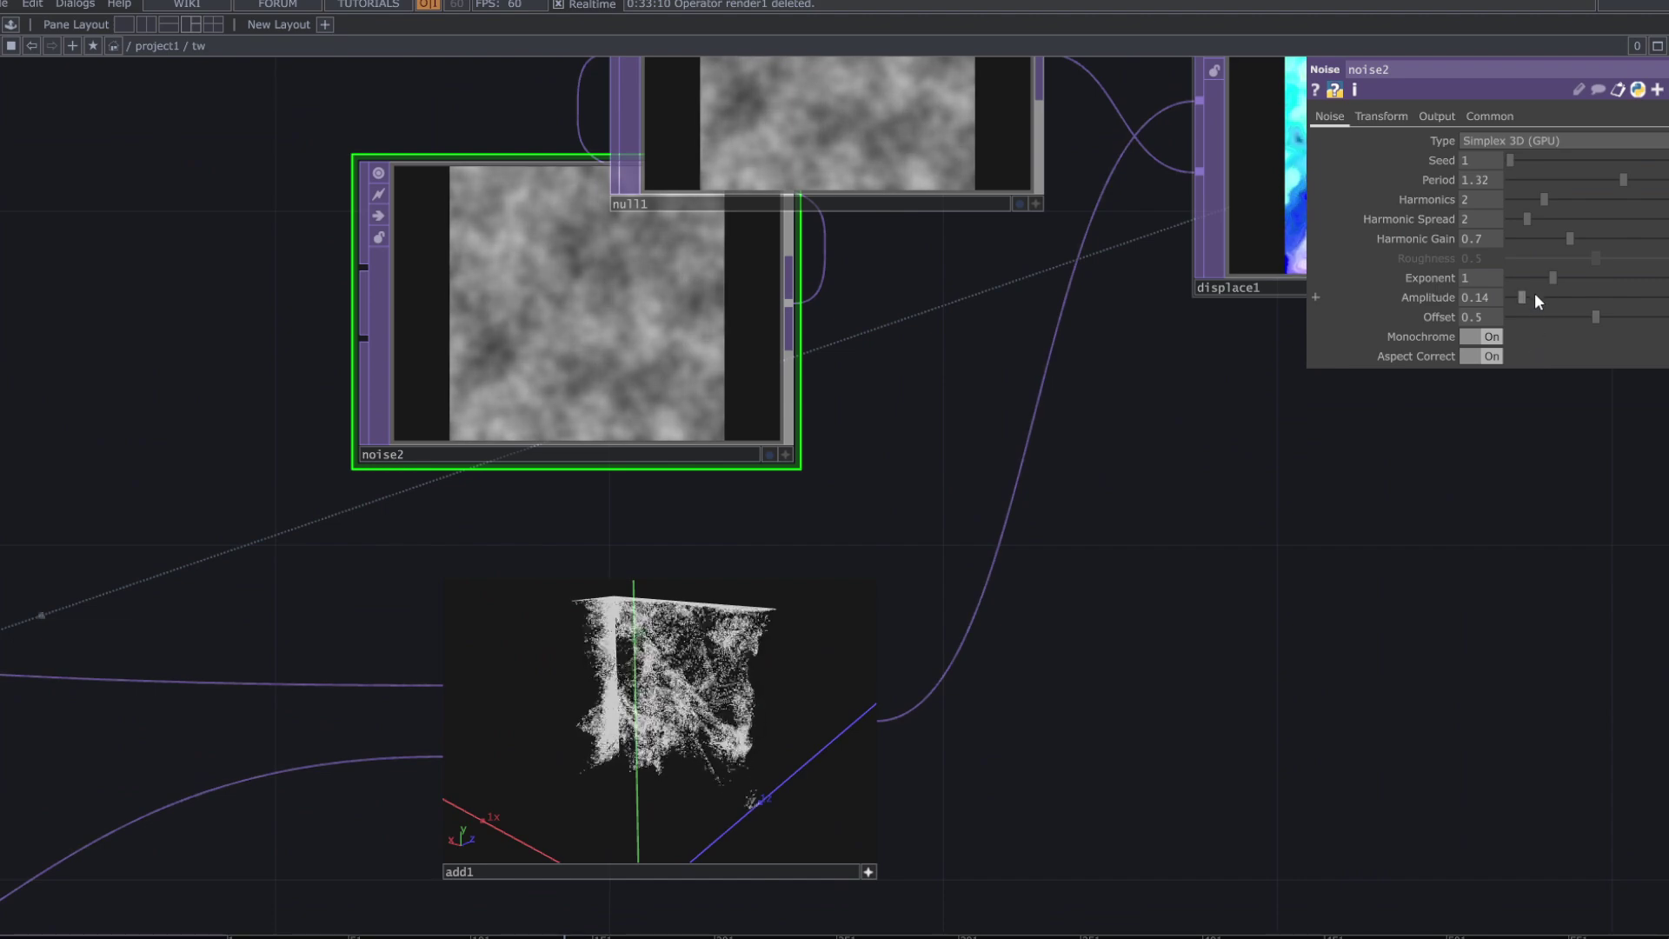
left_click_drag(1541, 273, 1598, 280)
left_click_drag(783, 669, 694, 676)
scroll(996, 773, "up", 3)
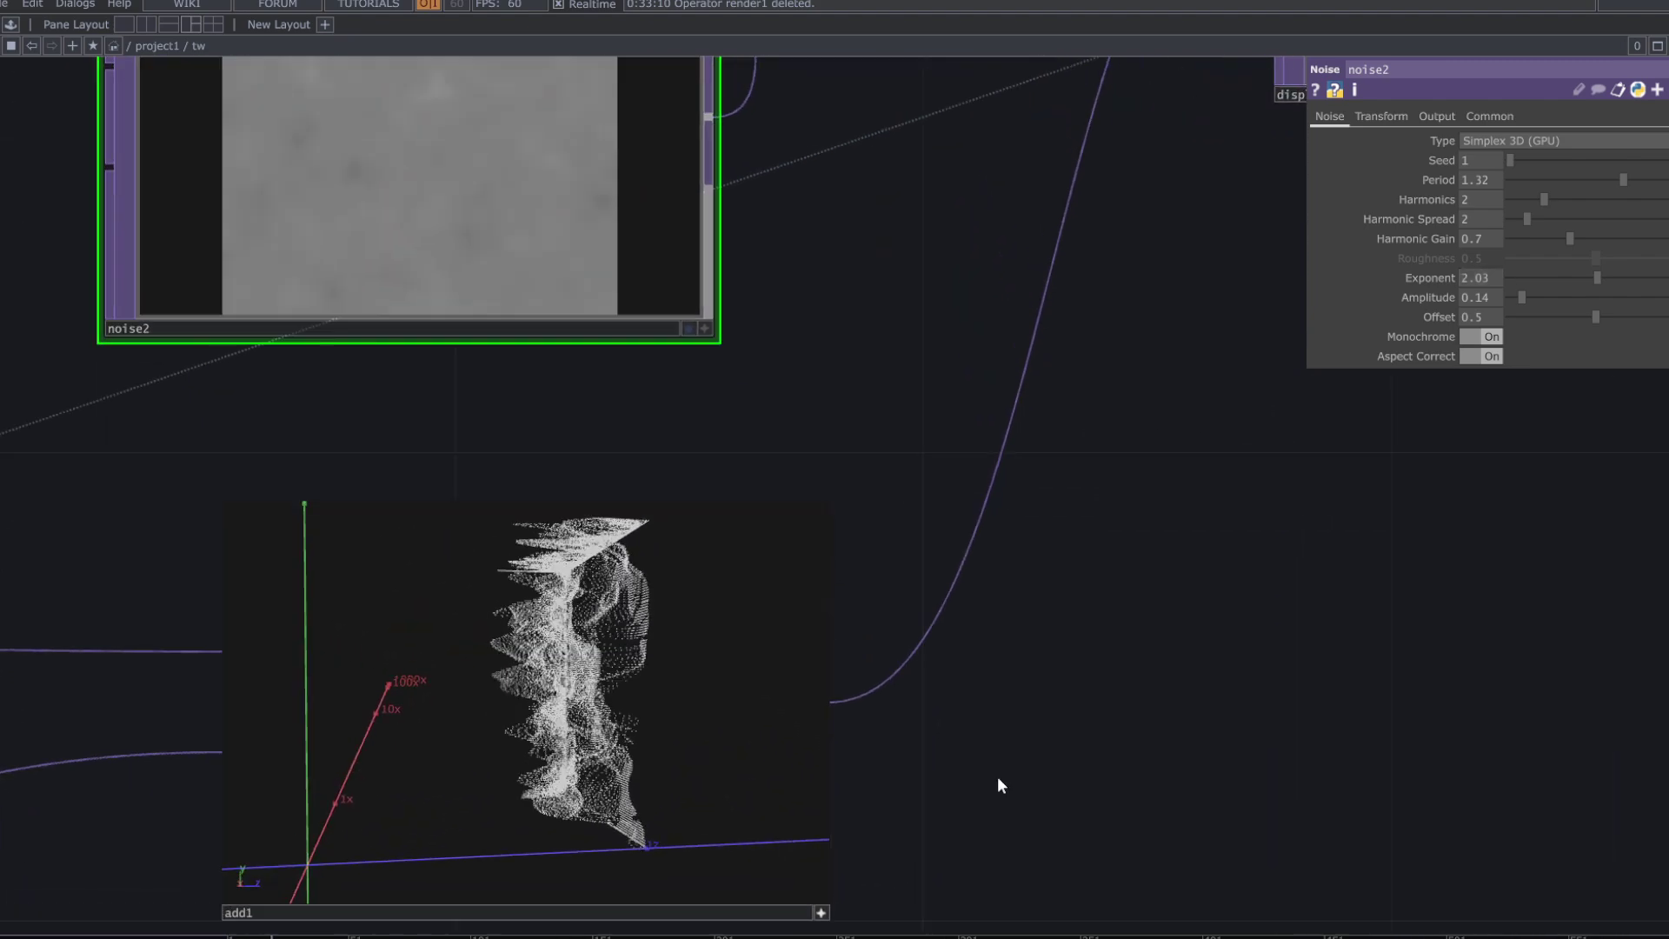
left_click_drag(998, 775, 1114, 739)
left_click_drag(618, 642, 998, 663)
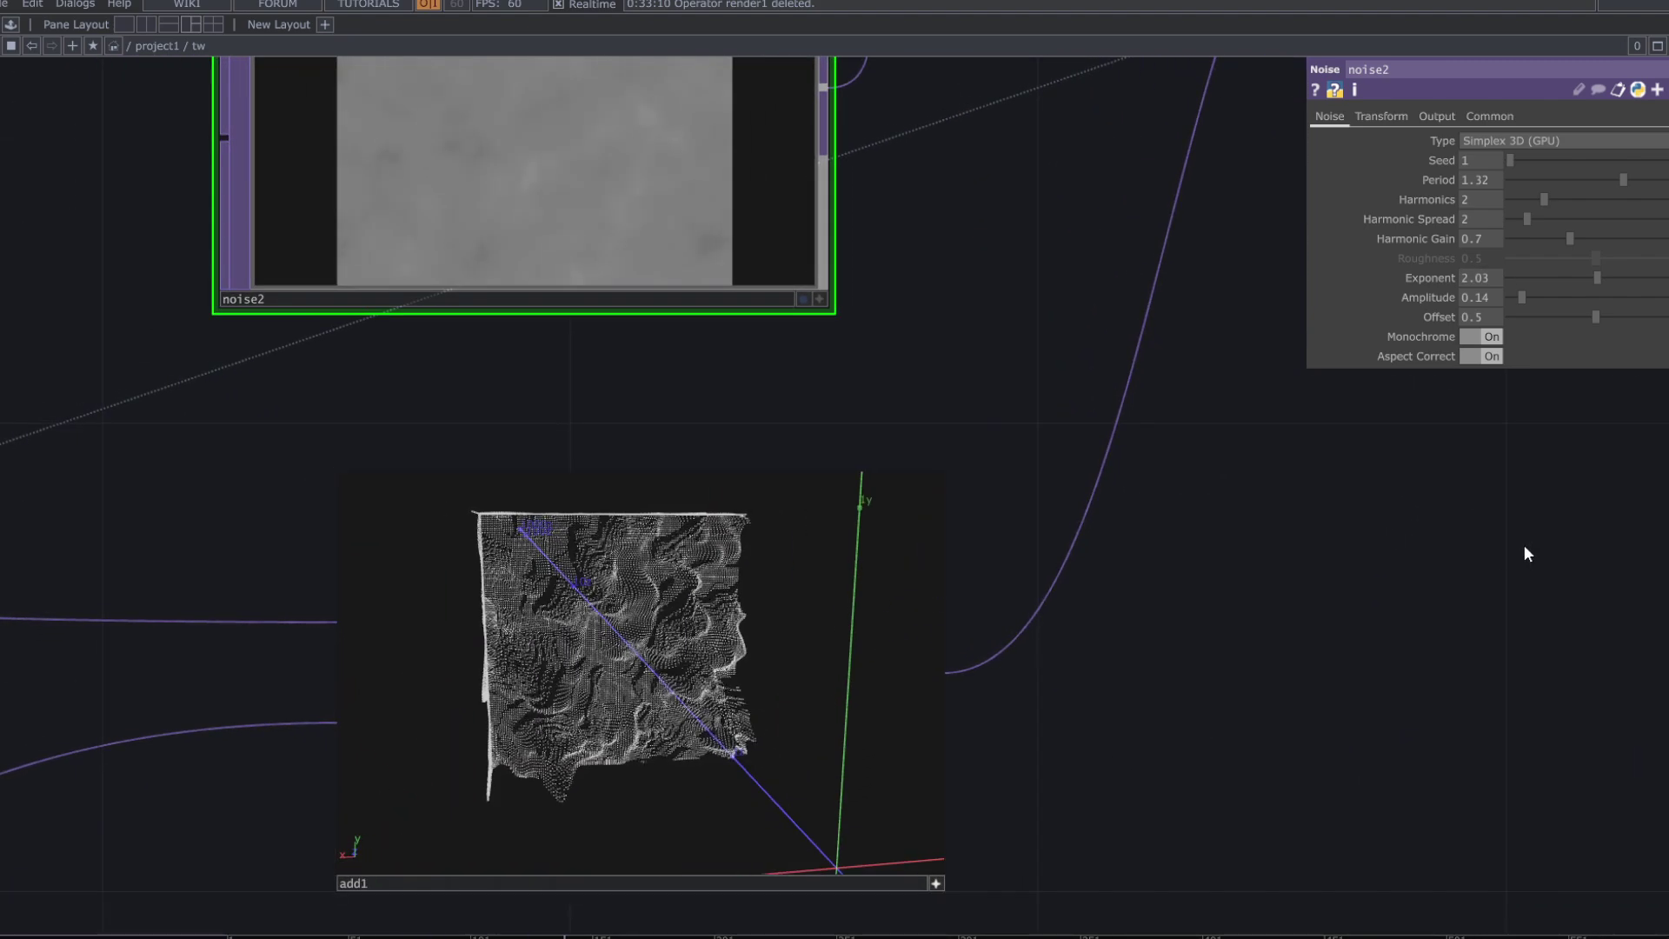
- Increase the second Noise node's amplitude to 1.16
left_click_drag(1527, 304, 1610, 323)
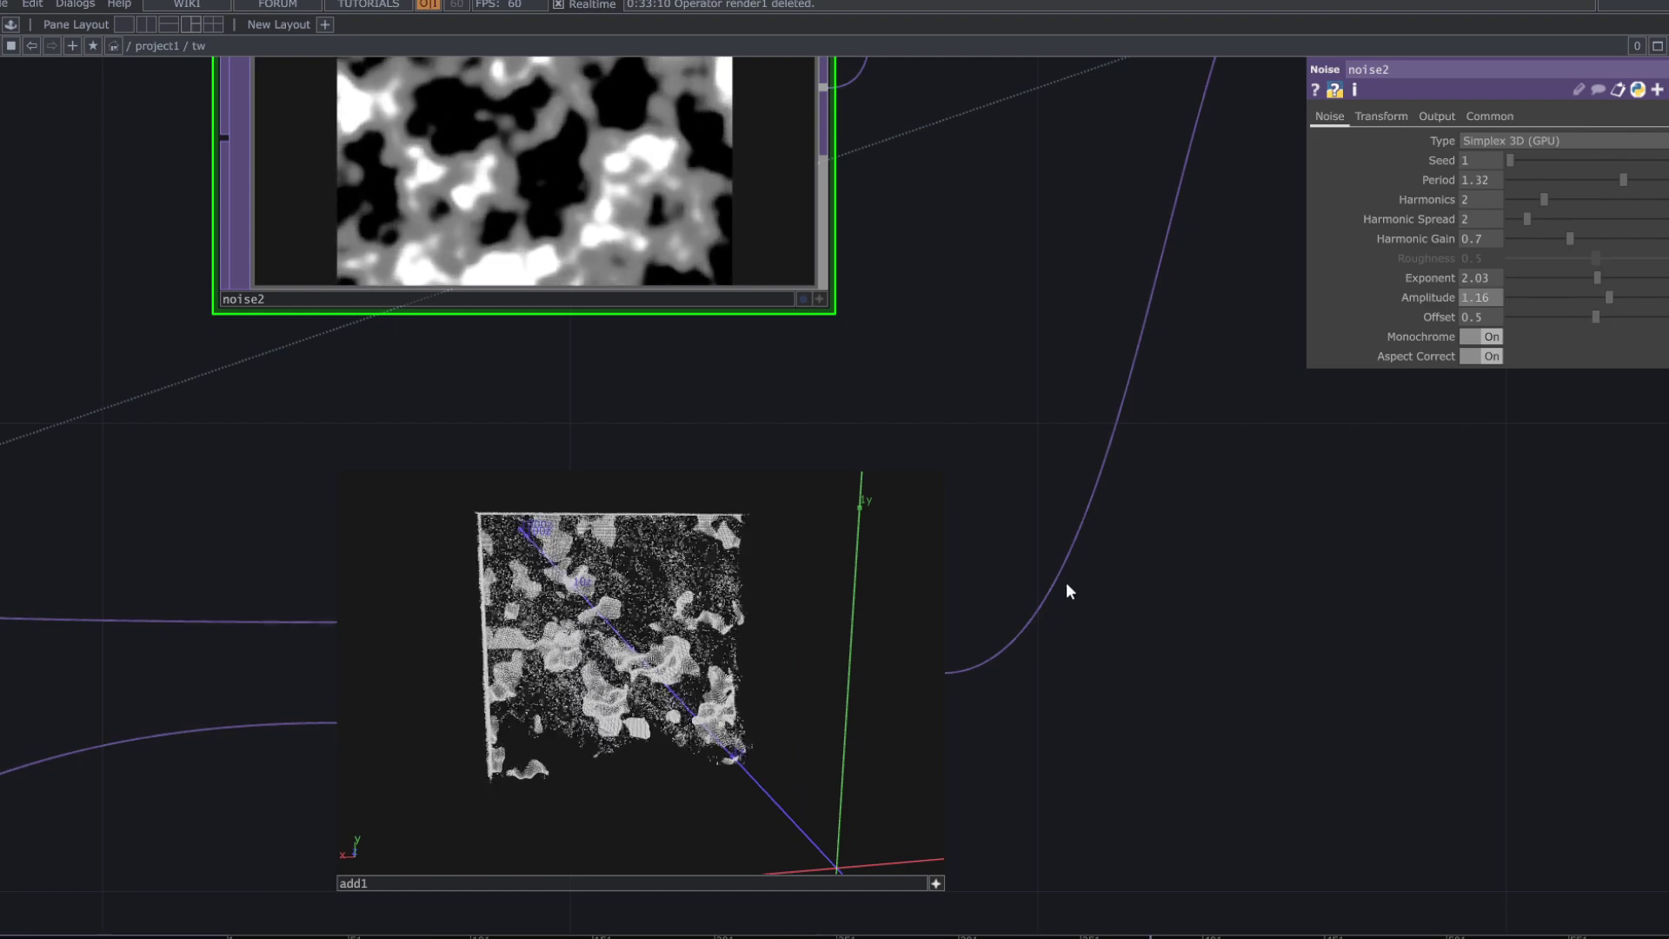
left_click_drag(912, 648, 797, 704)
scroll(1020, 390, "down", 6)
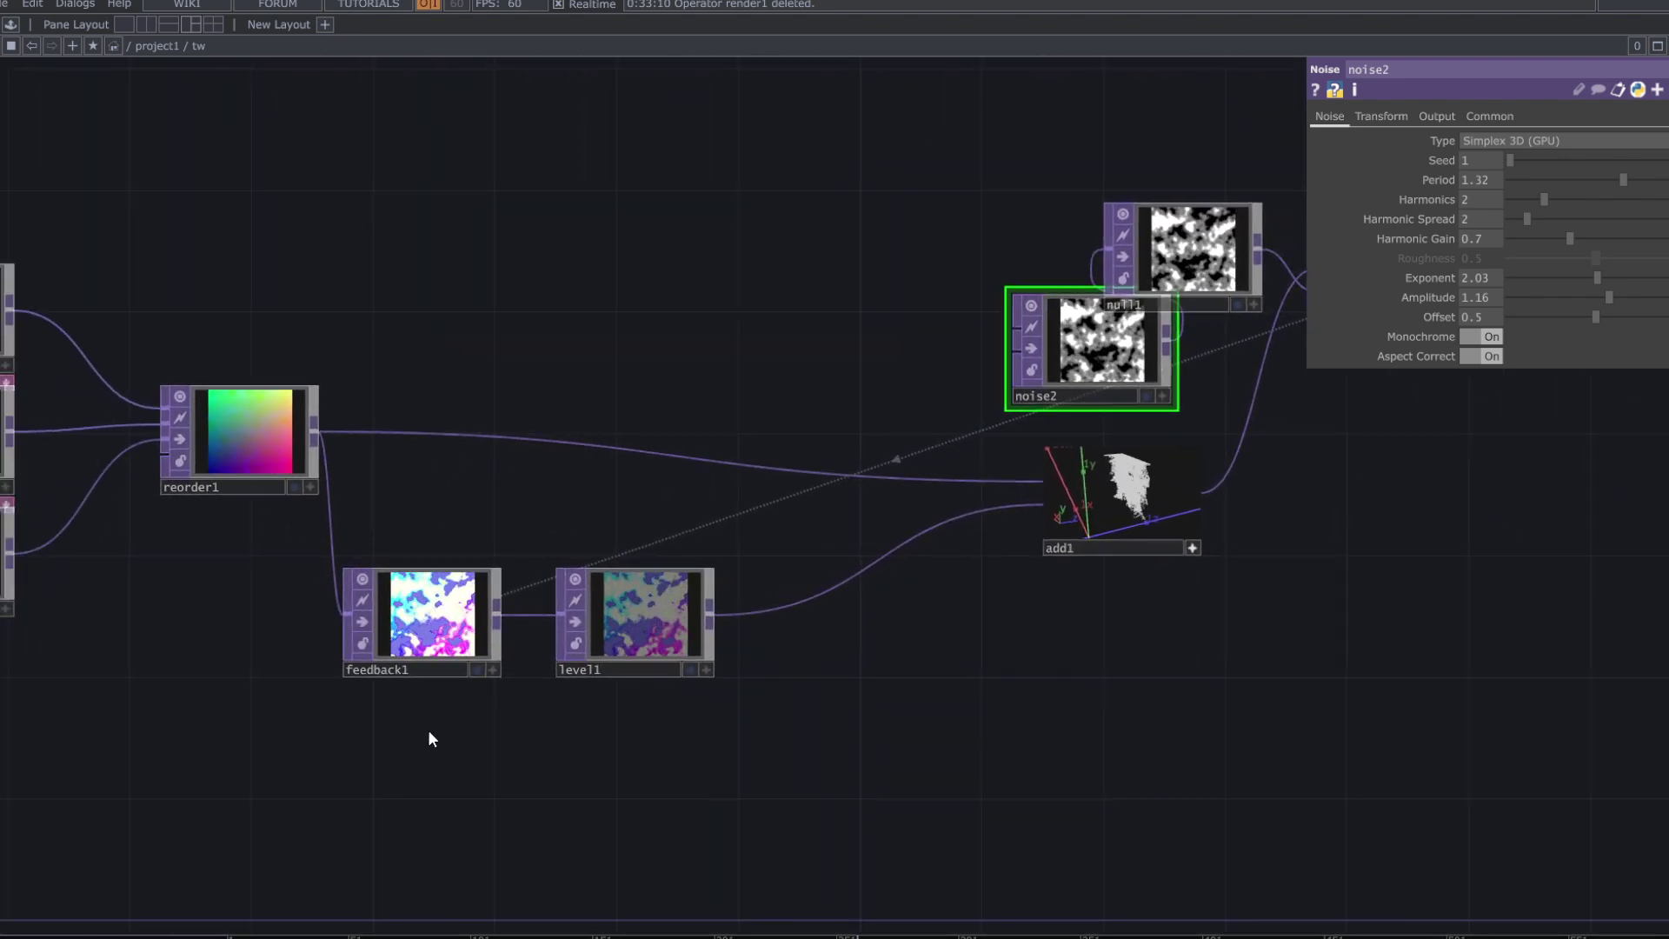
- Increase the first Noise node's amplitude to 1.26 to spread the point cloud in depth
left_click_drag(512, 746, 736, 761)
scroll(737, 762, "down", 3)
left_click(330, 622)
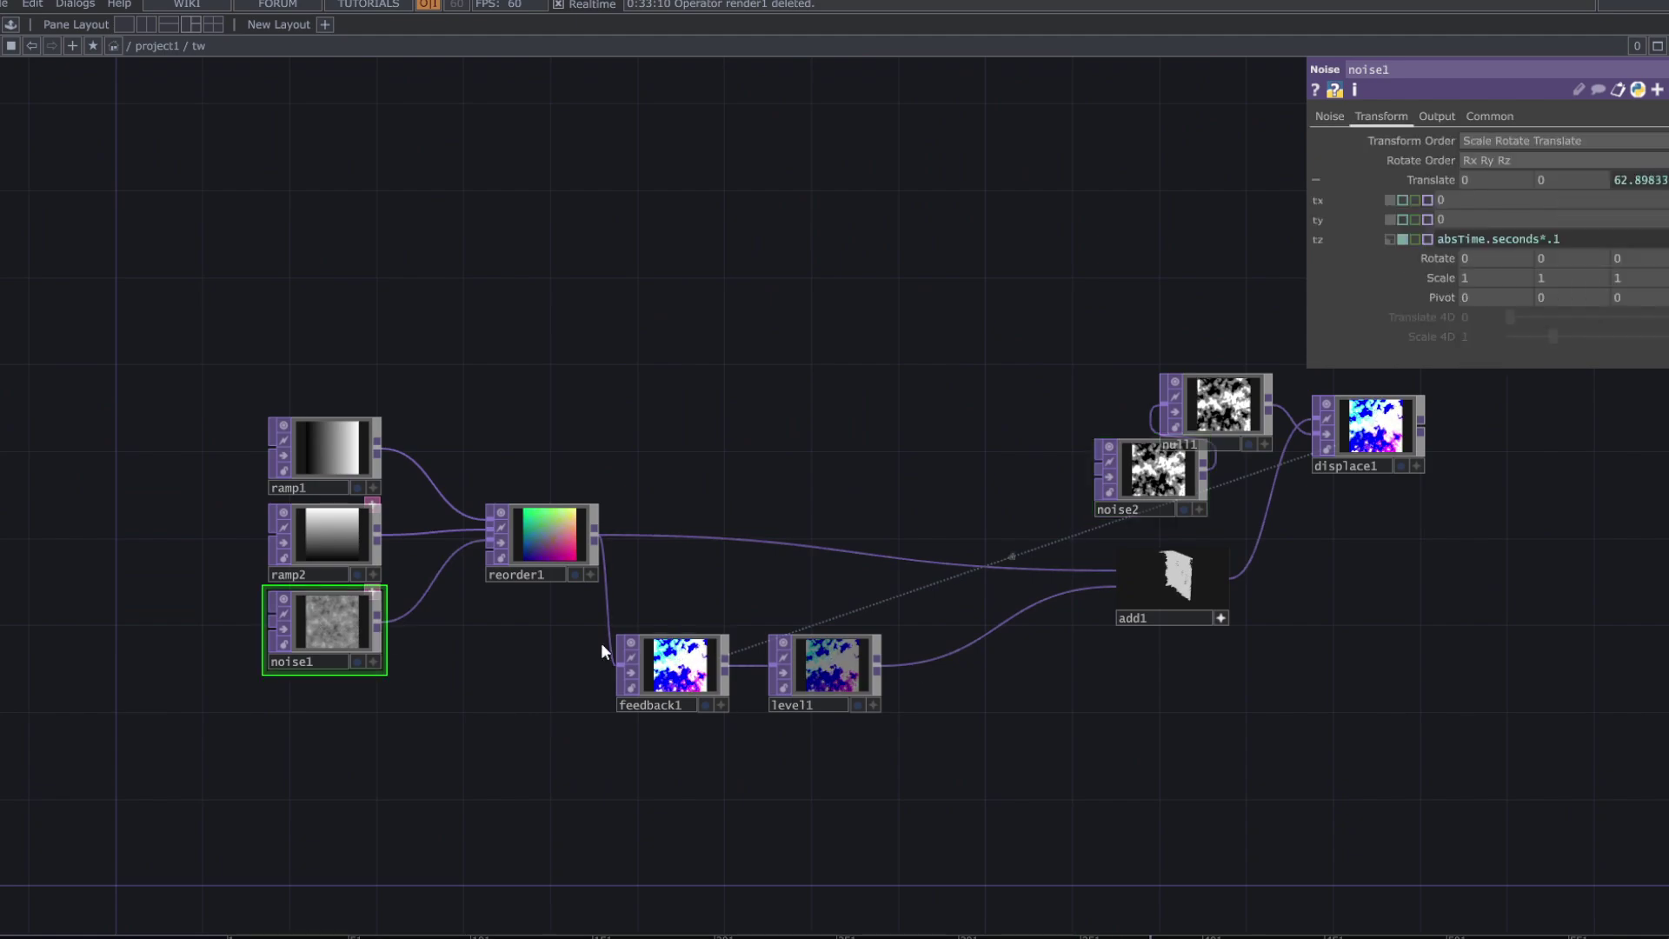
scroll(1269, 600, "up", 5)
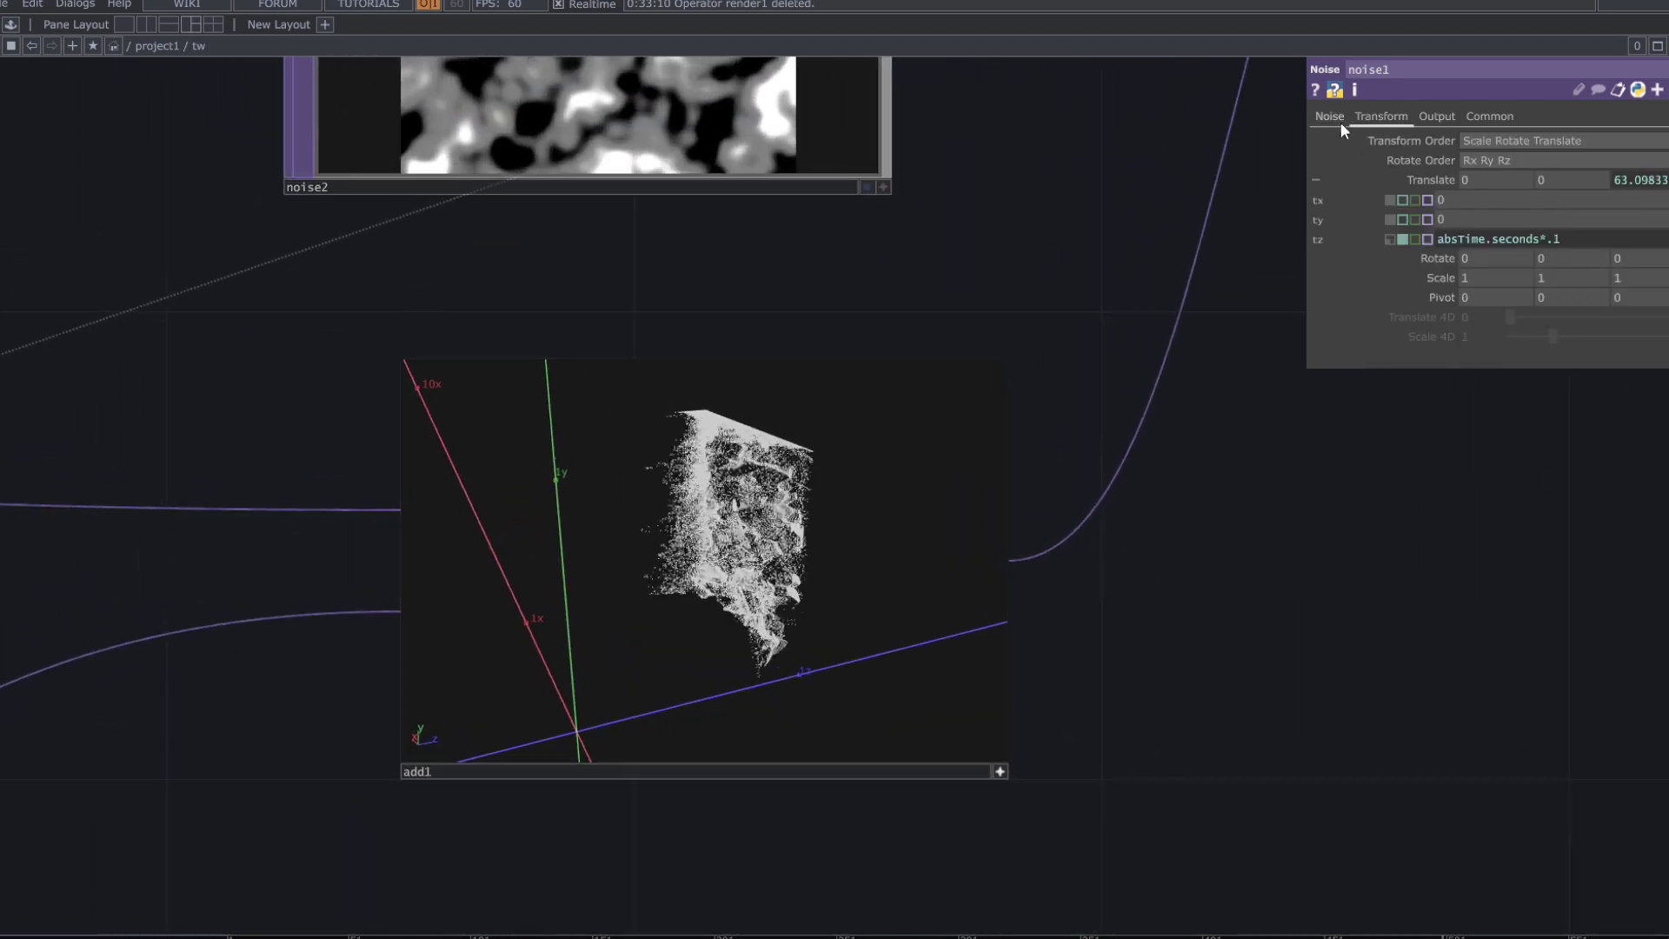
left_click(1330, 117)
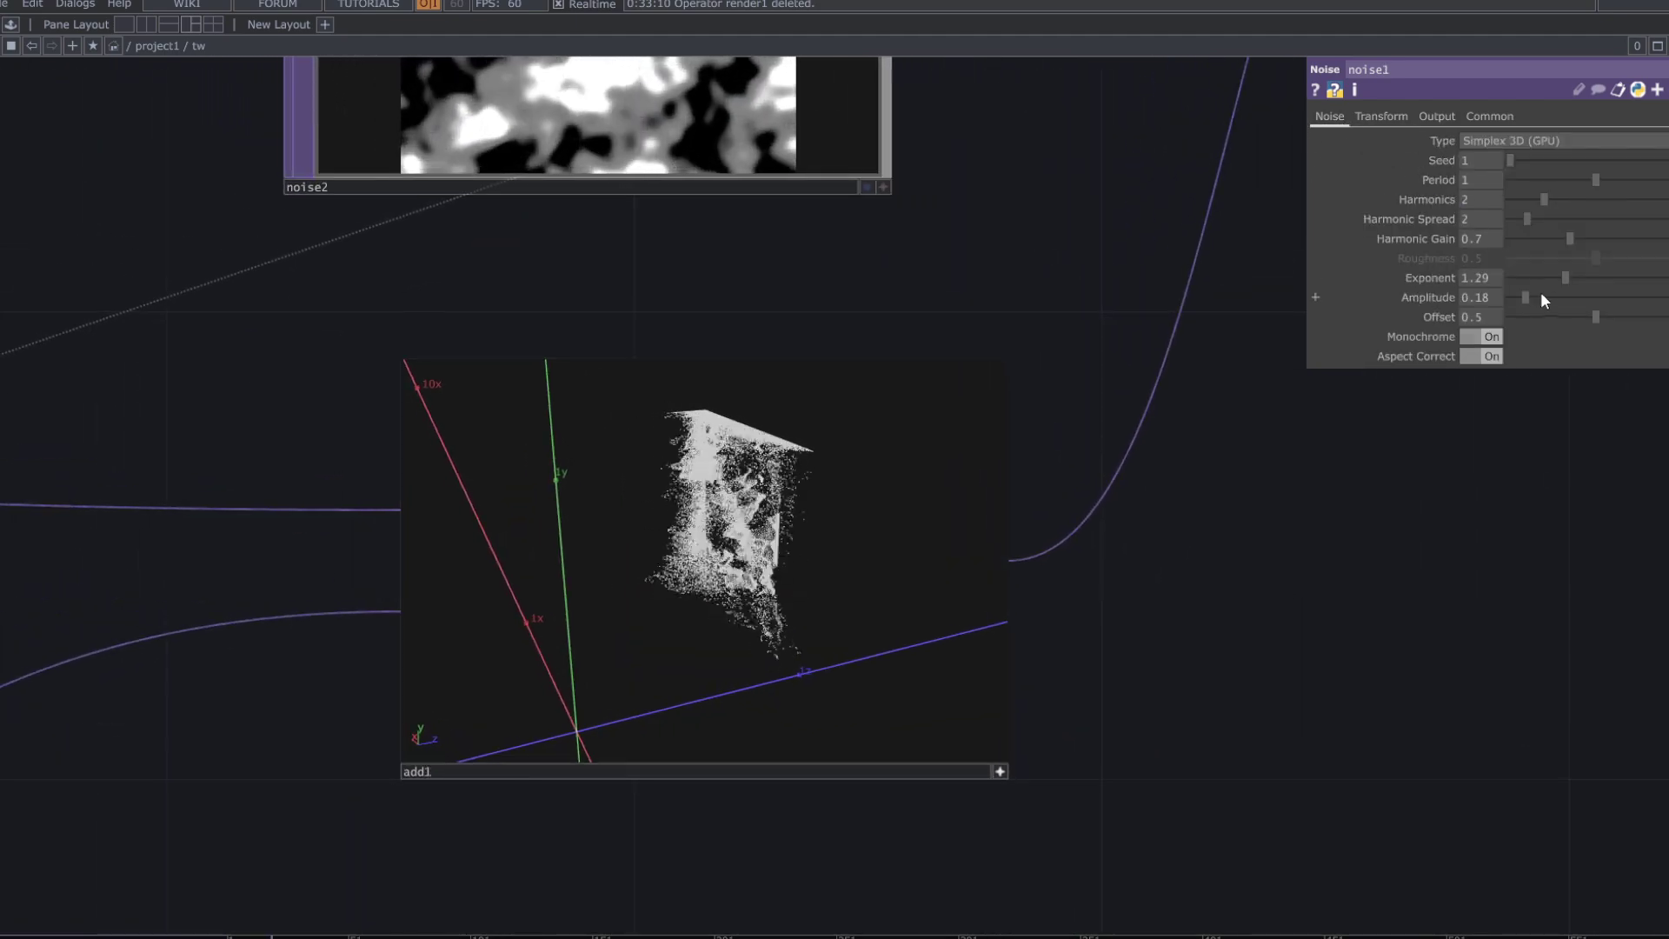
left_click_drag(1541, 292, 1619, 309)
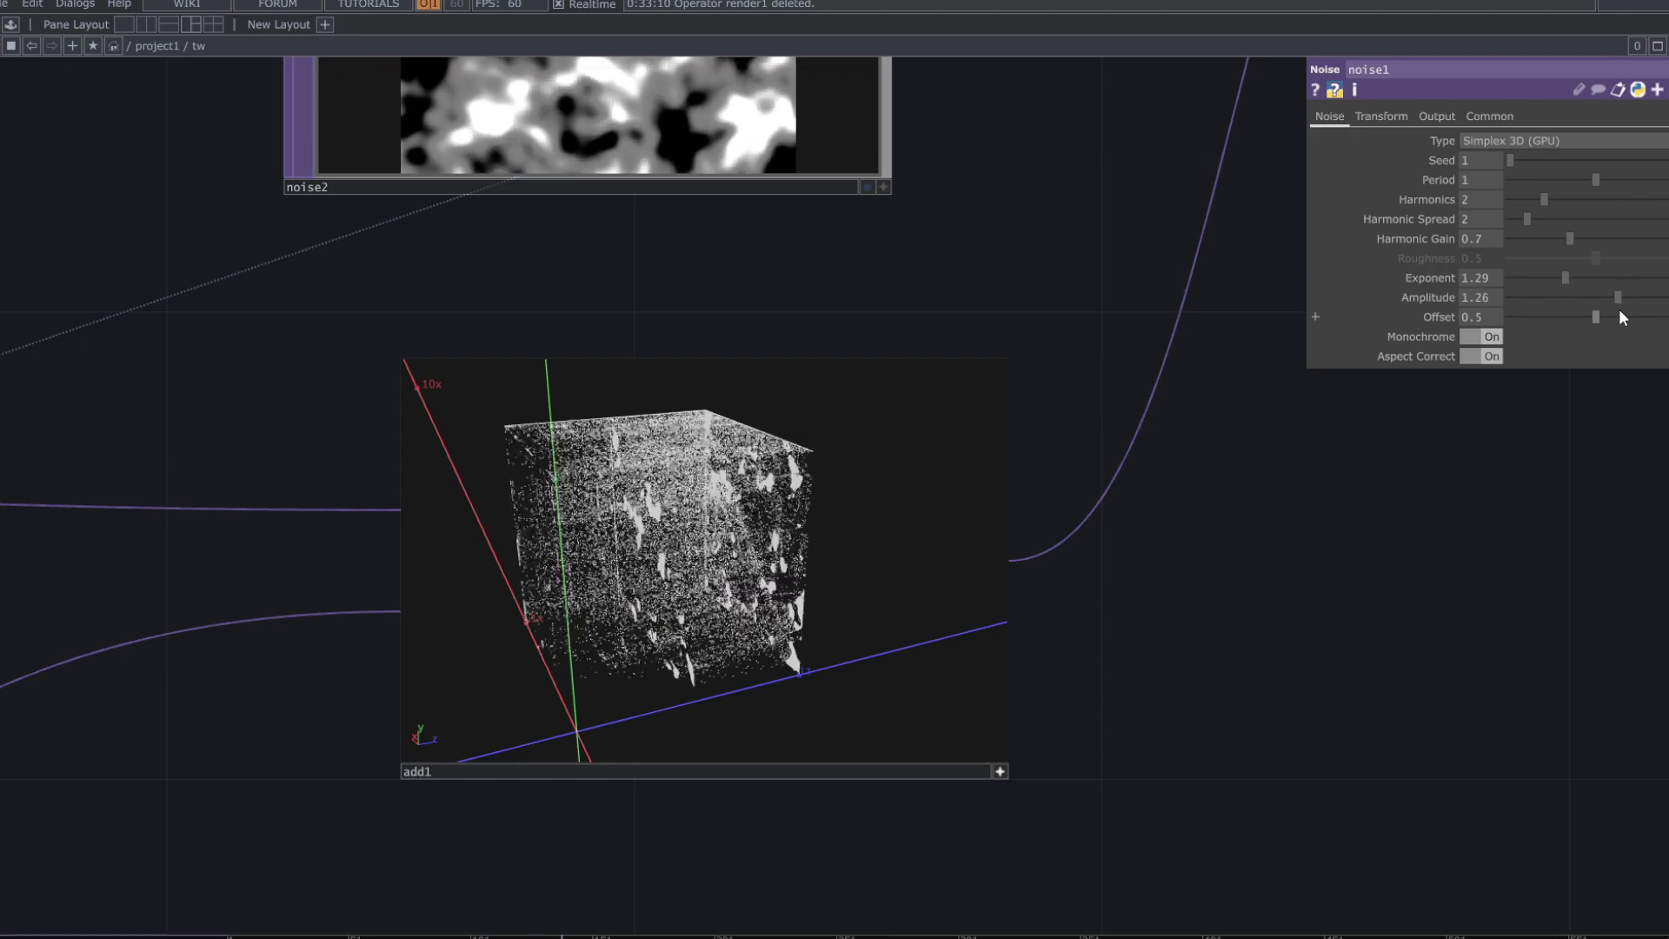
- Lower the second Noise node's amplitude to 0.16 and examine the point cloud in the Add node's viewer
scroll(1197, 414, "down", 2)
left_click_drag(1077, 397, 1050, 569)
left_click(815, 372)
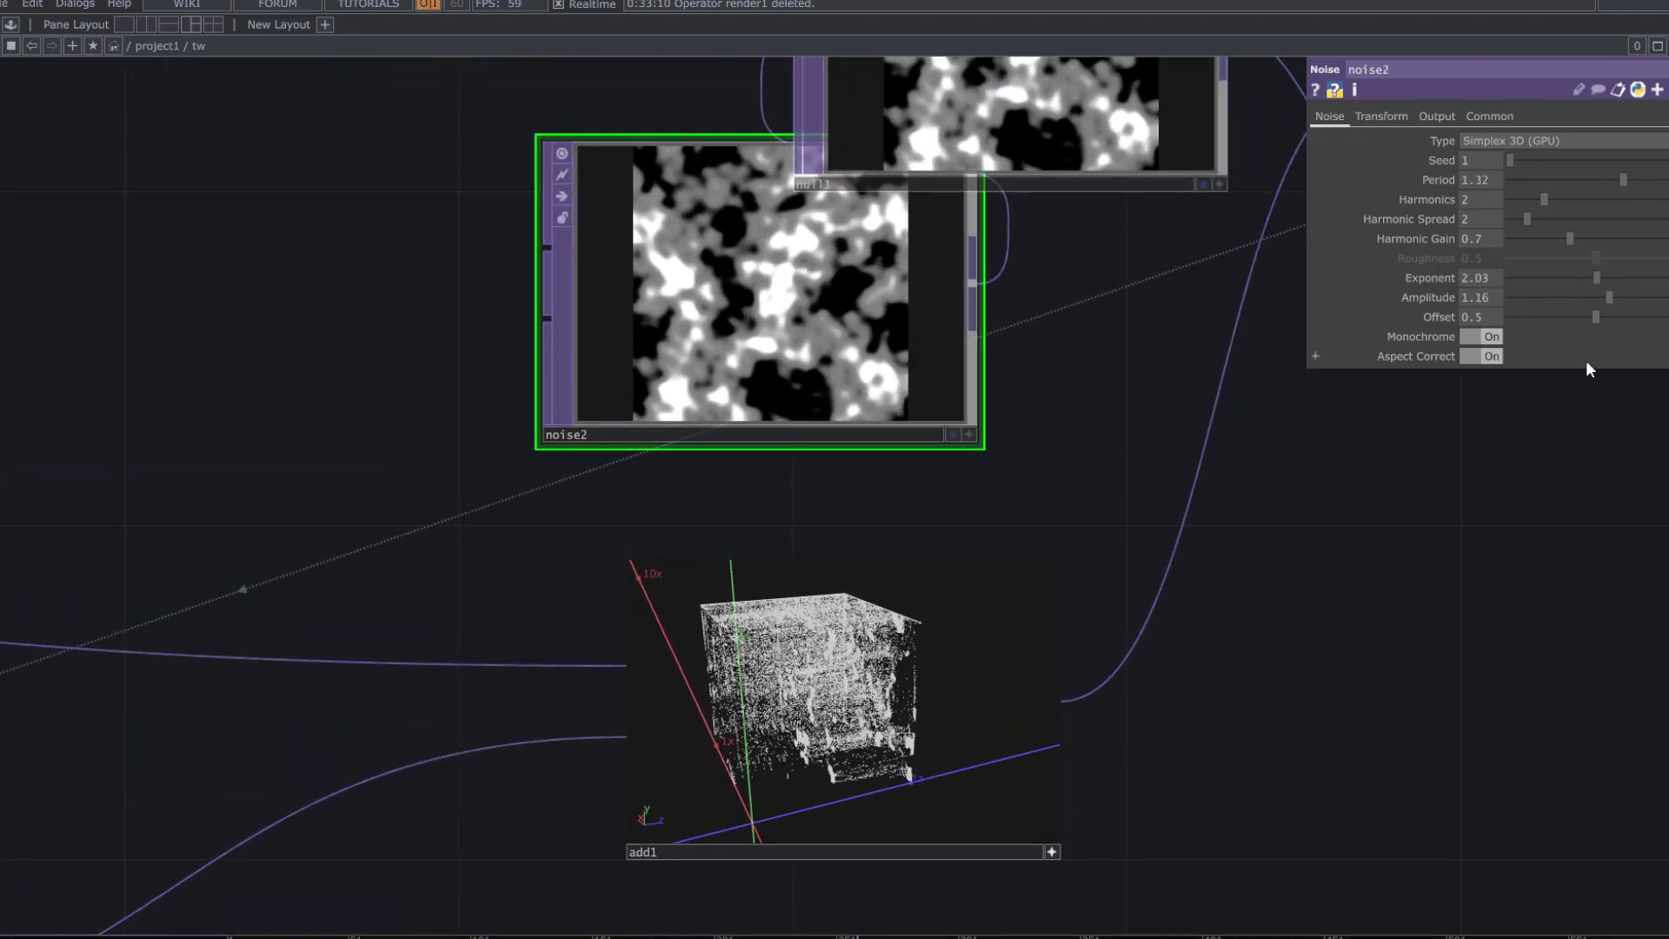
left_click_drag(1607, 294, 1528, 304)
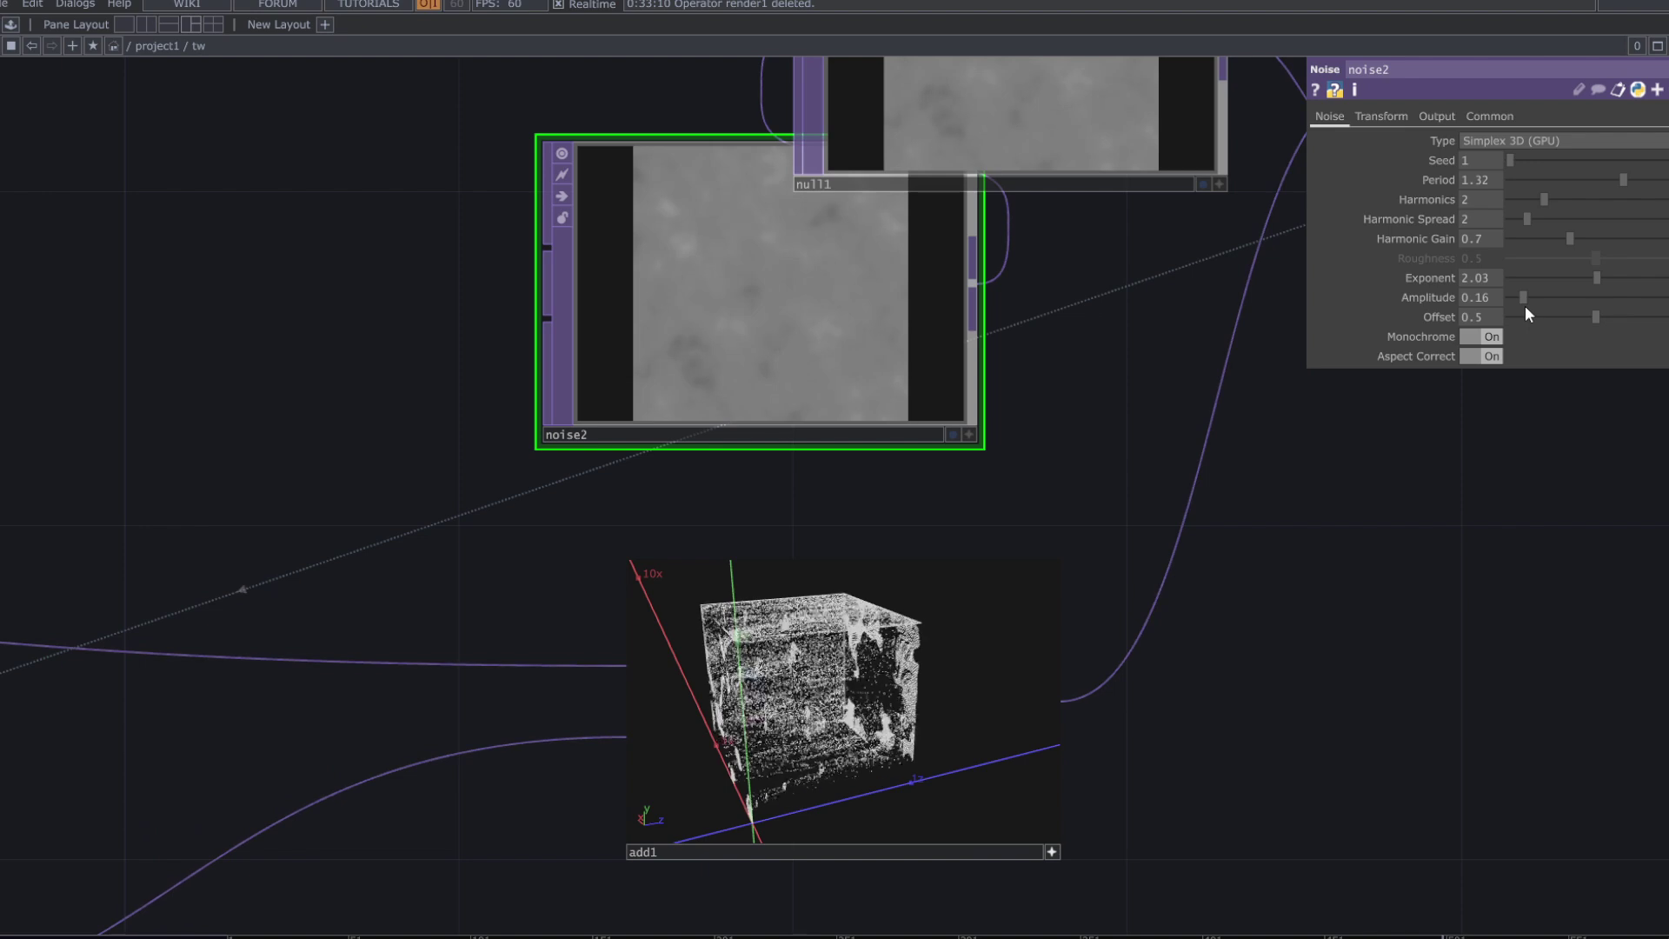
left_click_drag(1303, 762, 1306, 683)
scroll(1196, 695, "up", 5)
left_click_drag(1057, 728, 1258, 707)
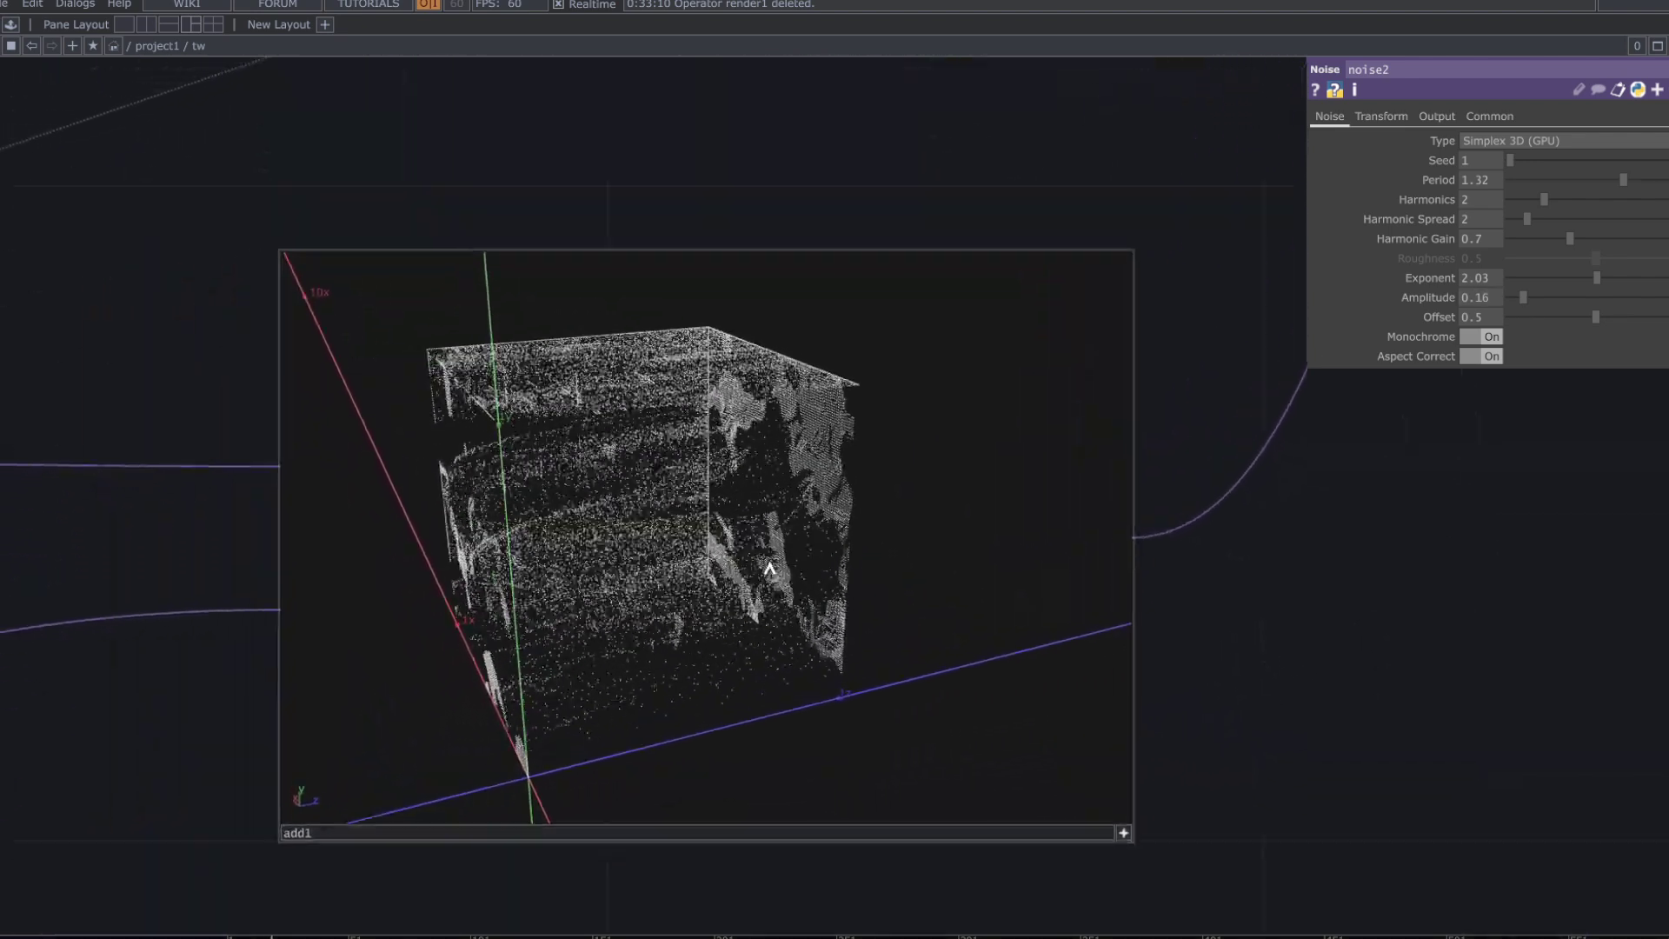
- Inspect the Add node's point cloud and move the second Noise node clear of the Null node, onto its input side
left_click_drag(605, 567, 1122, 863)
scroll(1156, 726, "down", 4)
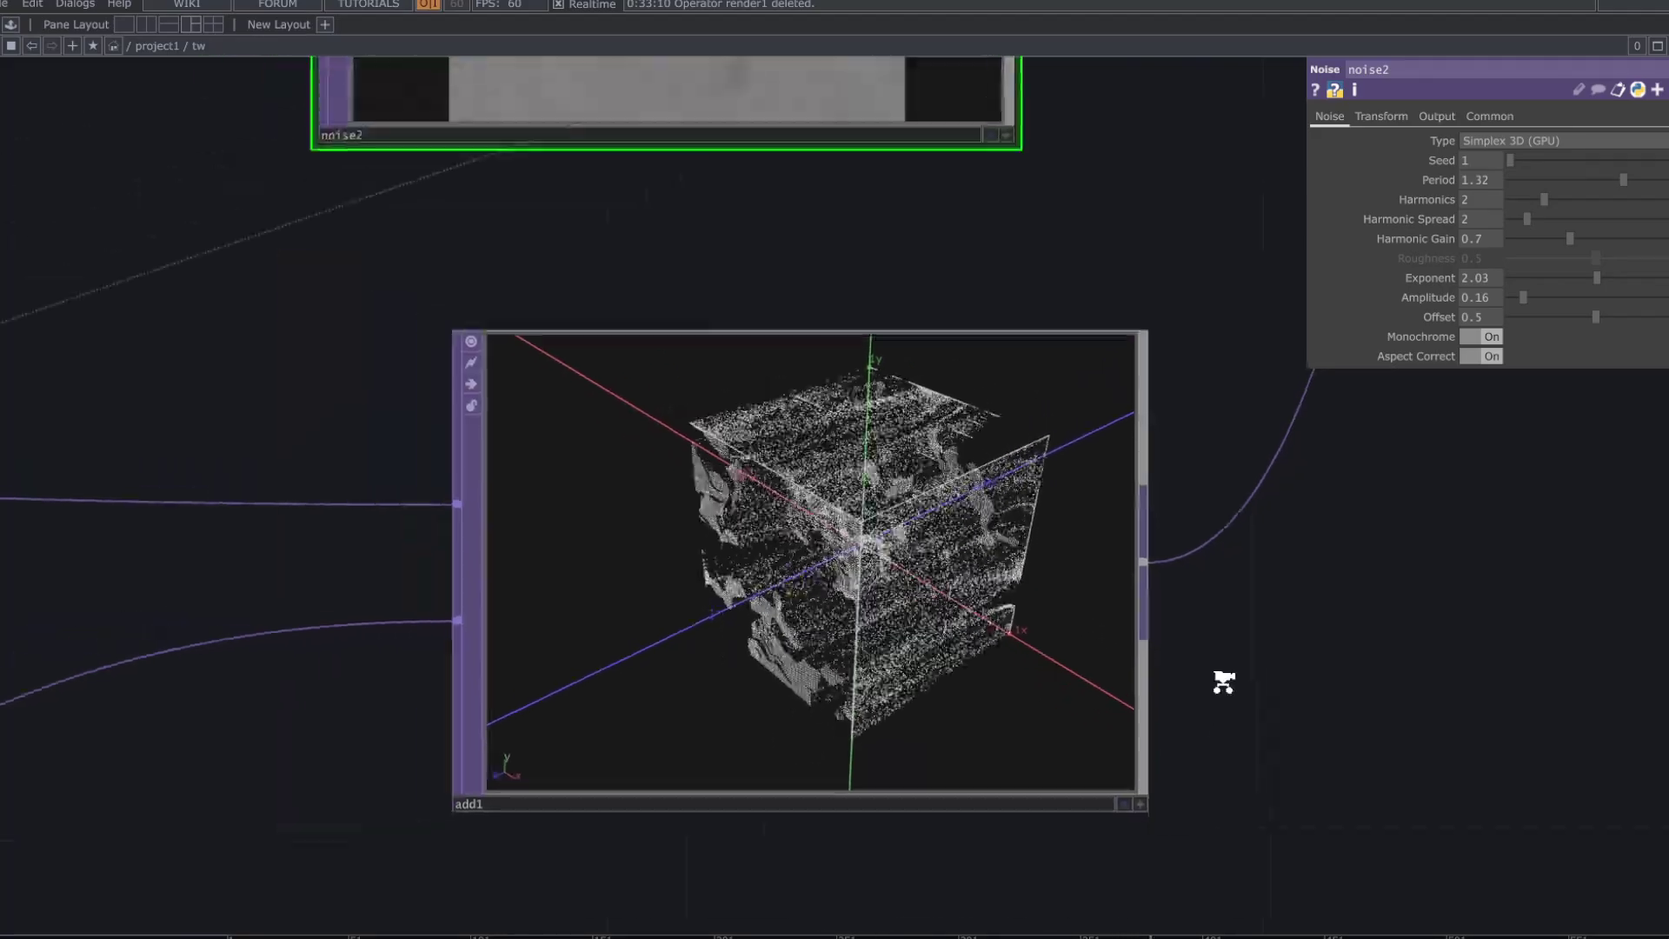
scroll(945, 684, "down", 5)
left_click_drag(774, 441, 559, 324)
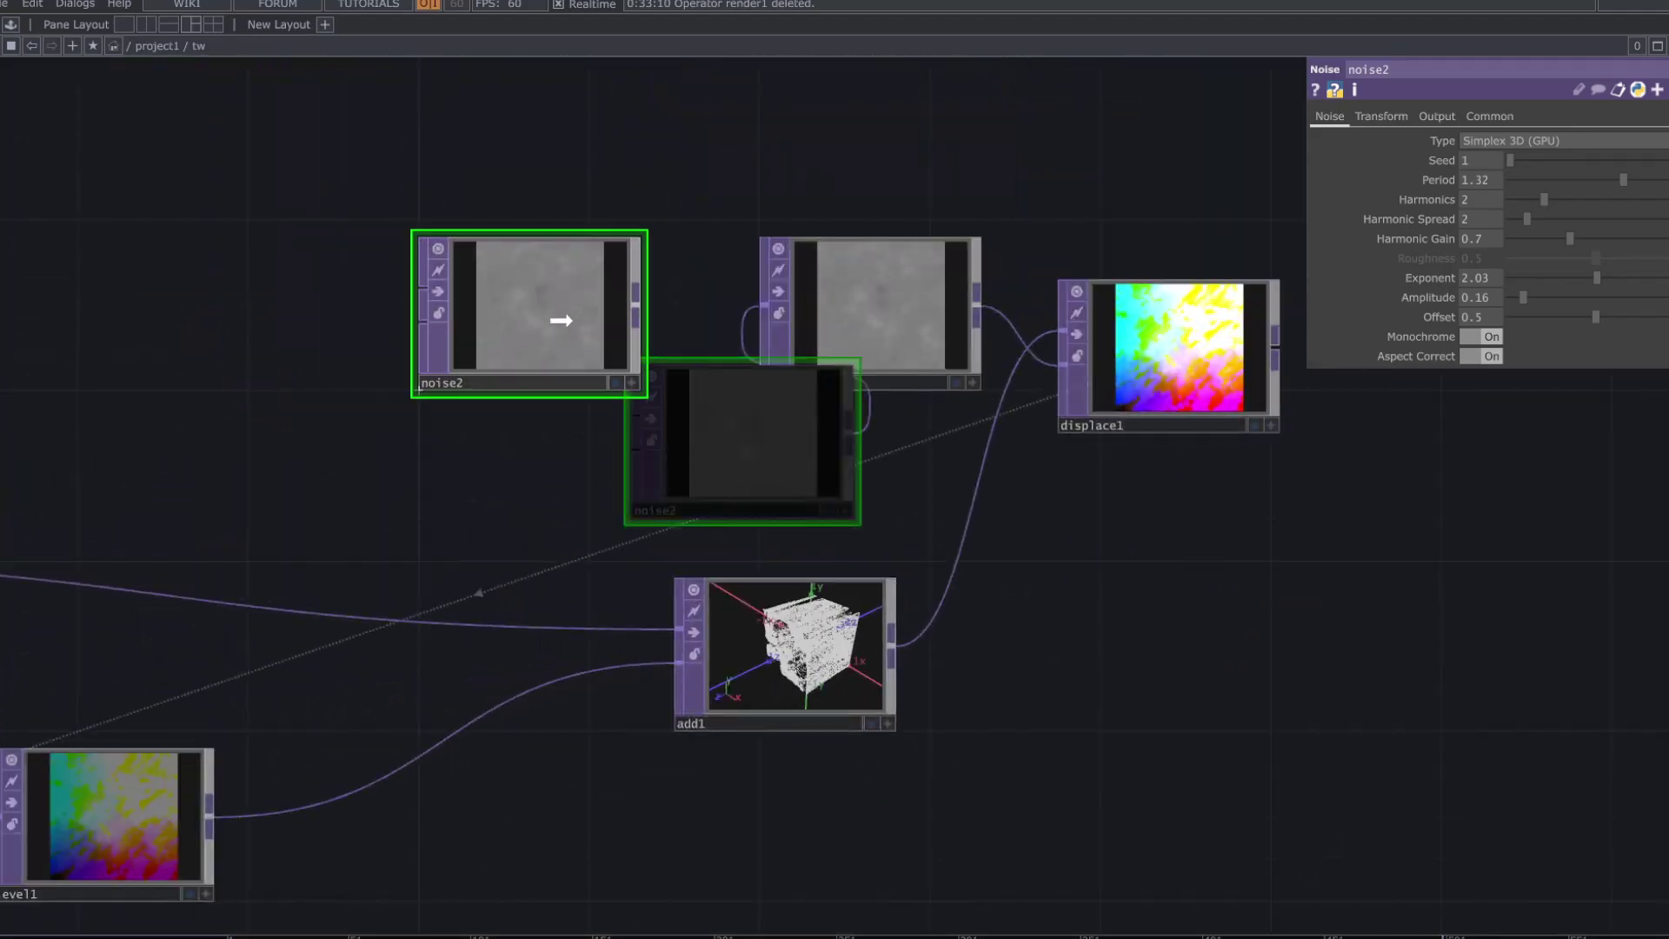
left_click_drag(1094, 595, 761, 600)
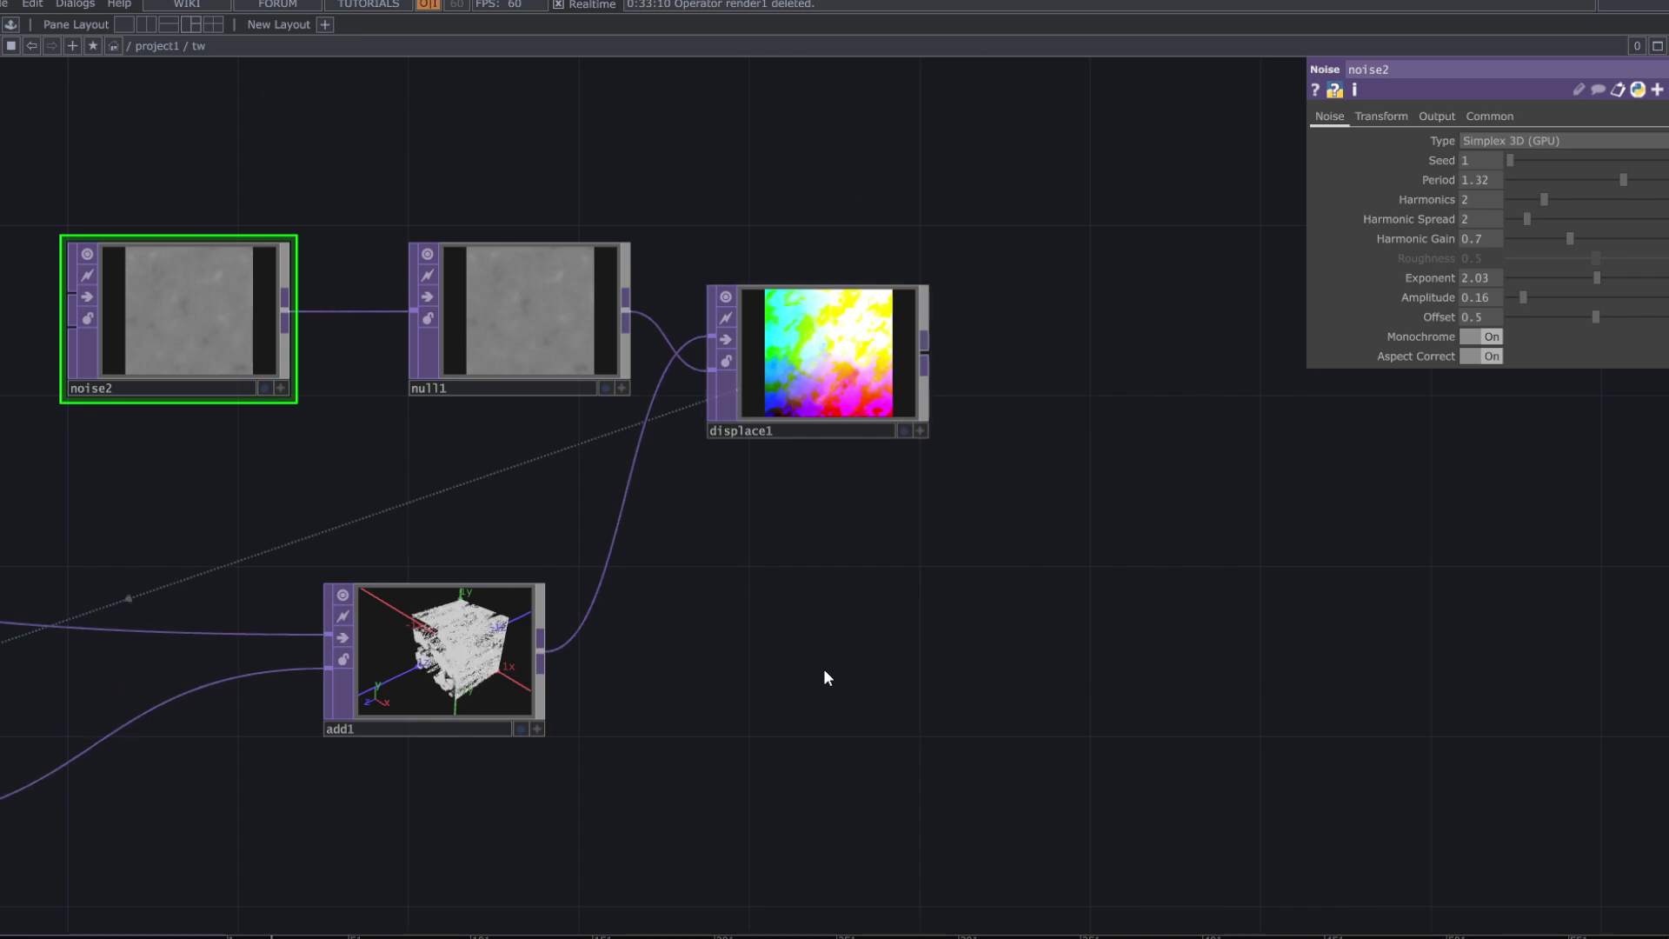
left_click_drag(824, 671, 818, 642)
- Switch the Add node's viewer from the point cloud back to the image display
left_click(532, 698)
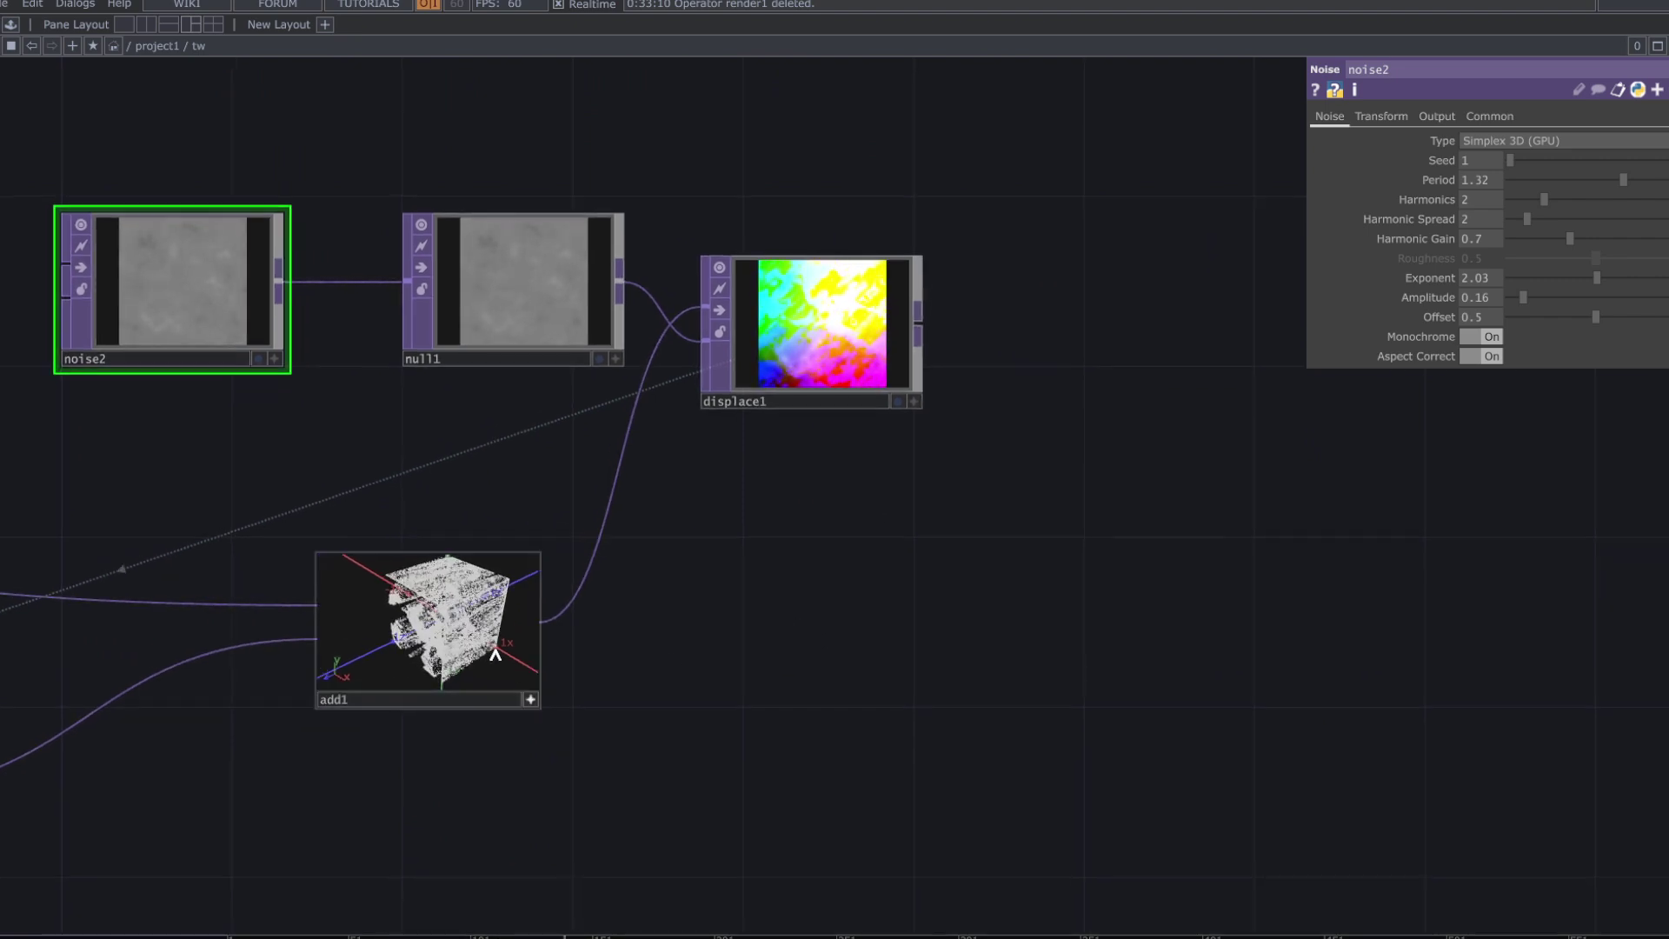
key("p")
left_click(530, 700)
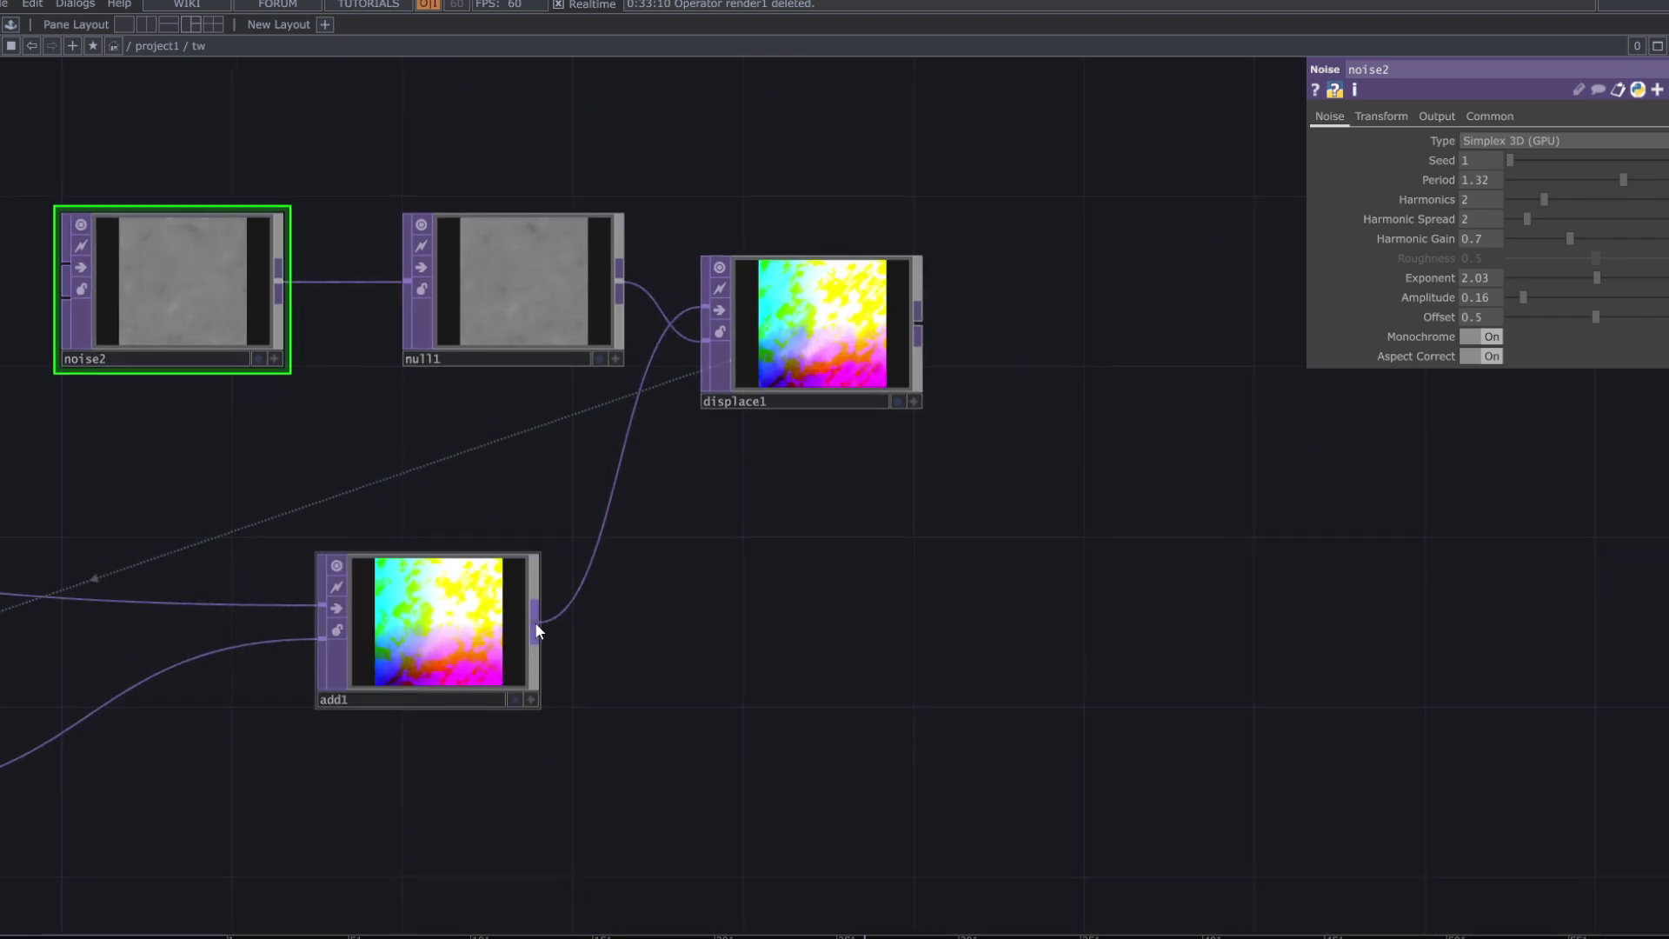
- Connect a new Null TOP to the Add node's output and place it beyond the Displace node
left_click_drag(1230, 615, 1230, 618)
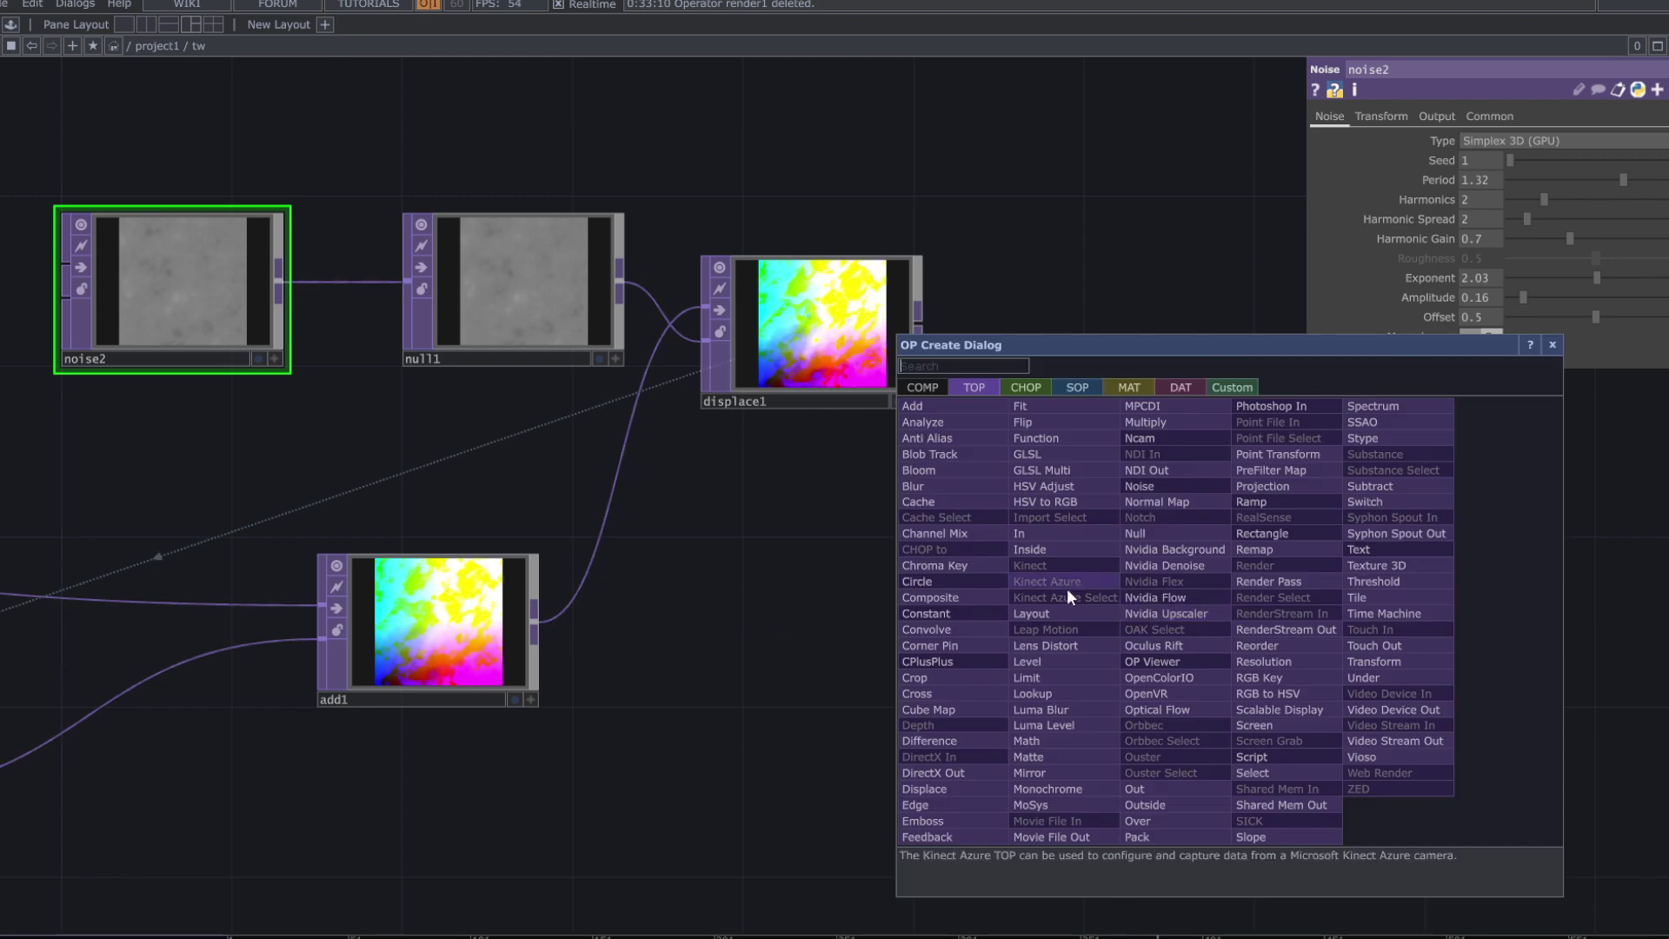
type("n")
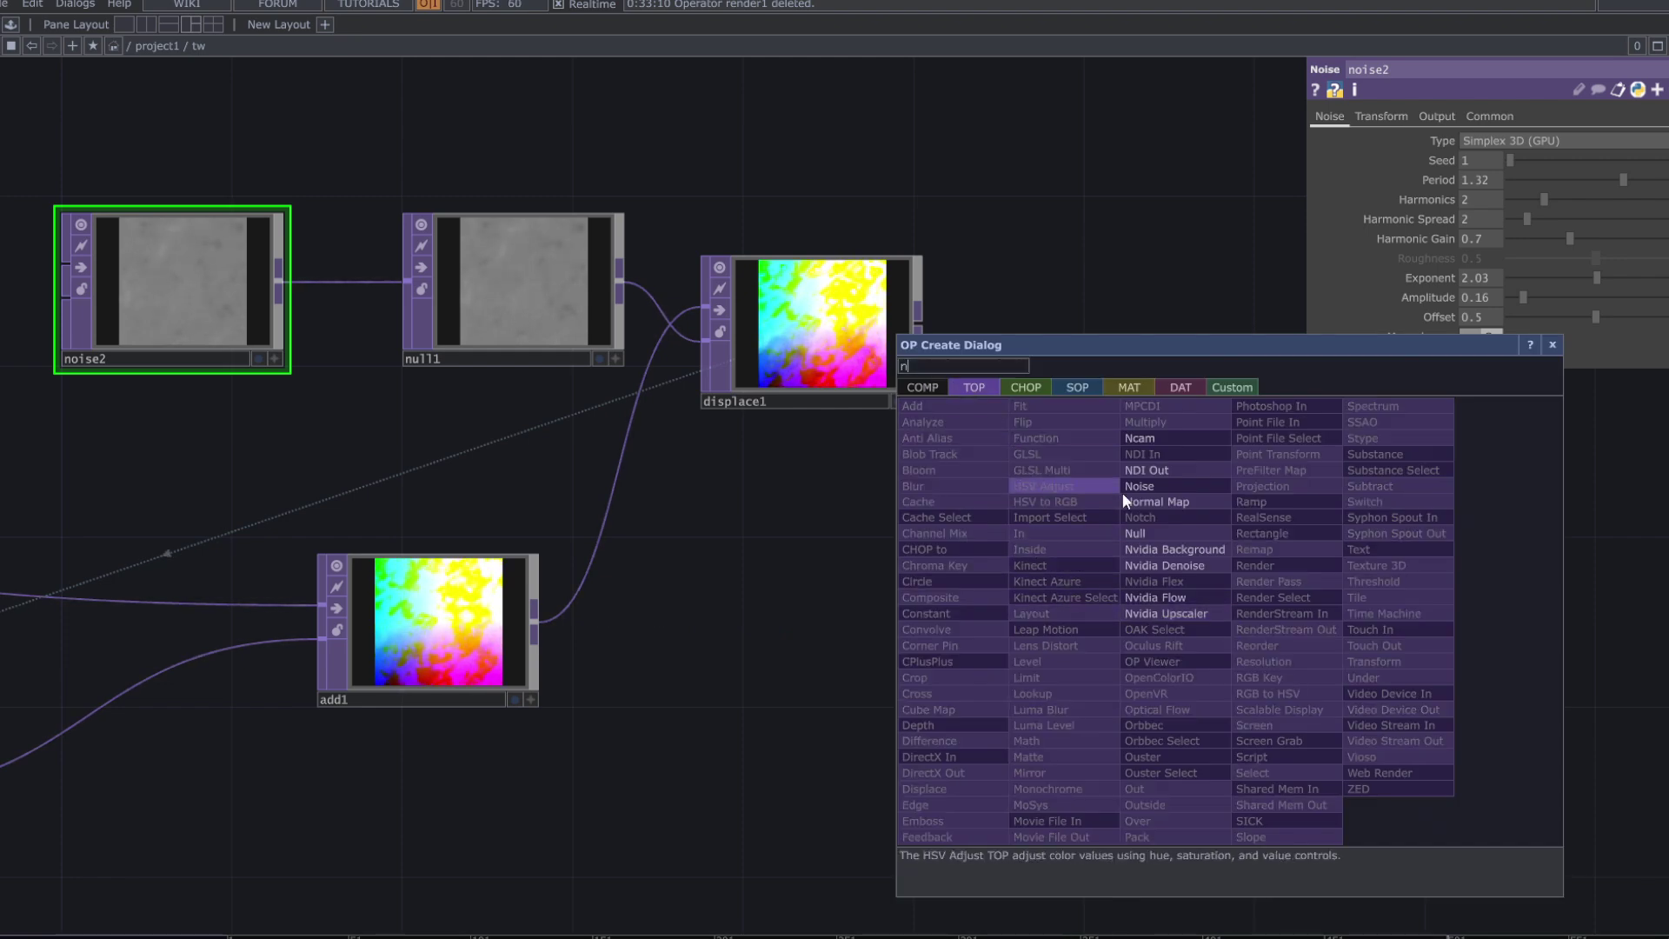
left_click(1144, 529)
left_click(1281, 567)
left_click_drag(1187, 631, 792, 580)
scroll(792, 580, "down", 4)
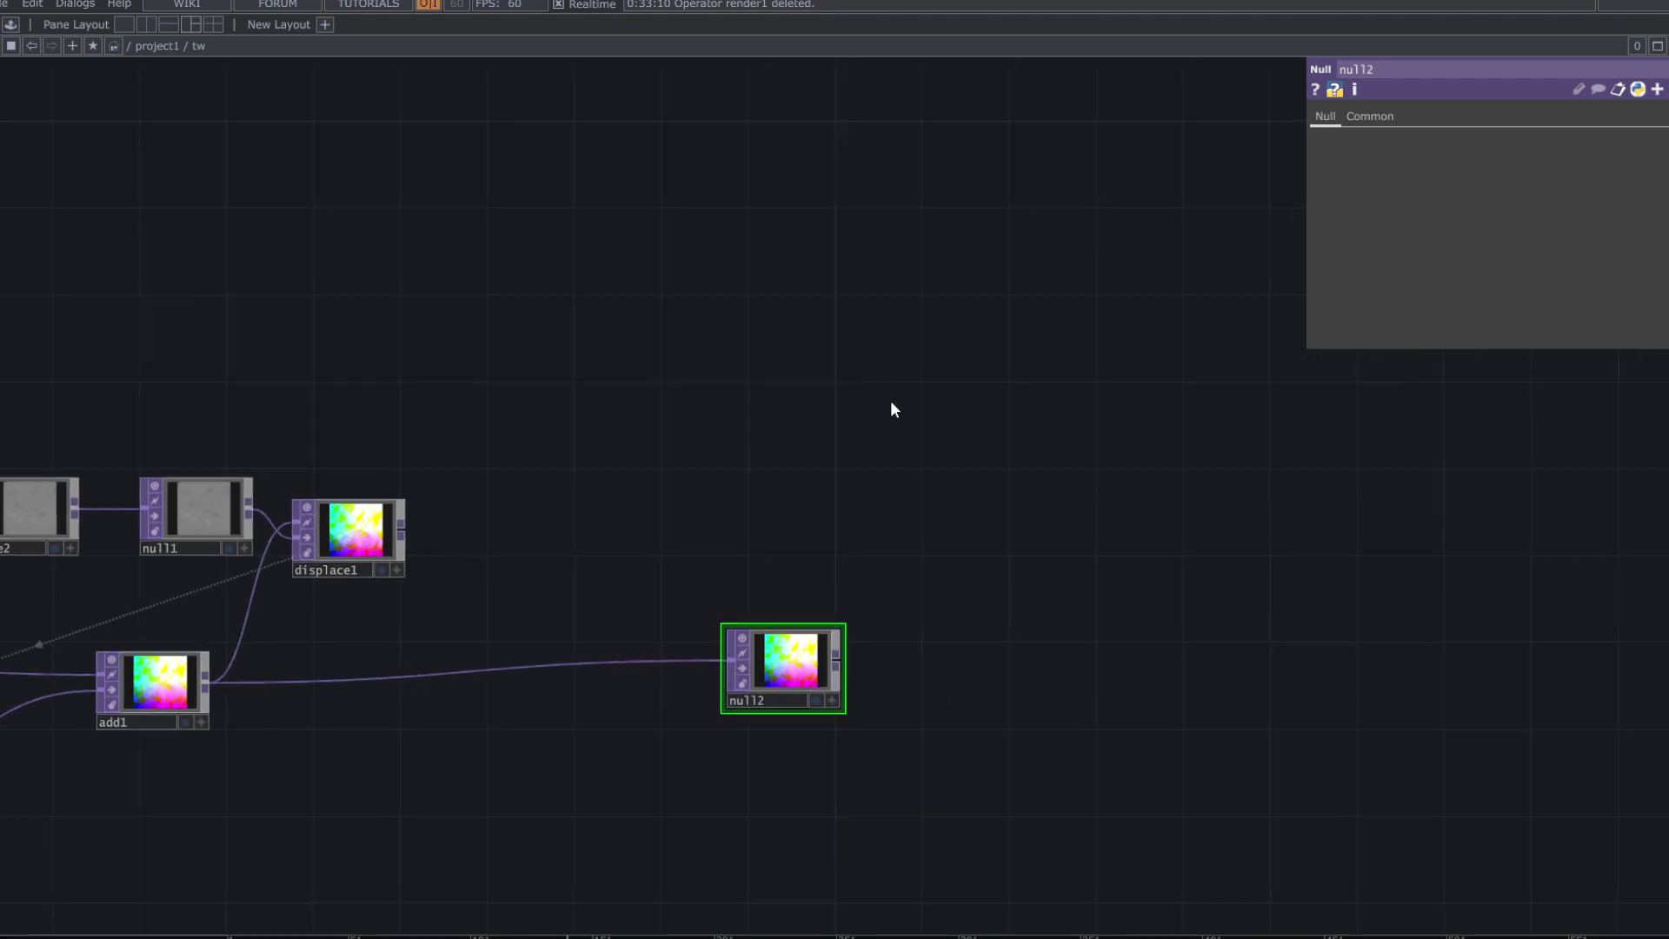
key("Tab")
type("ge")
left_click(525, 123)
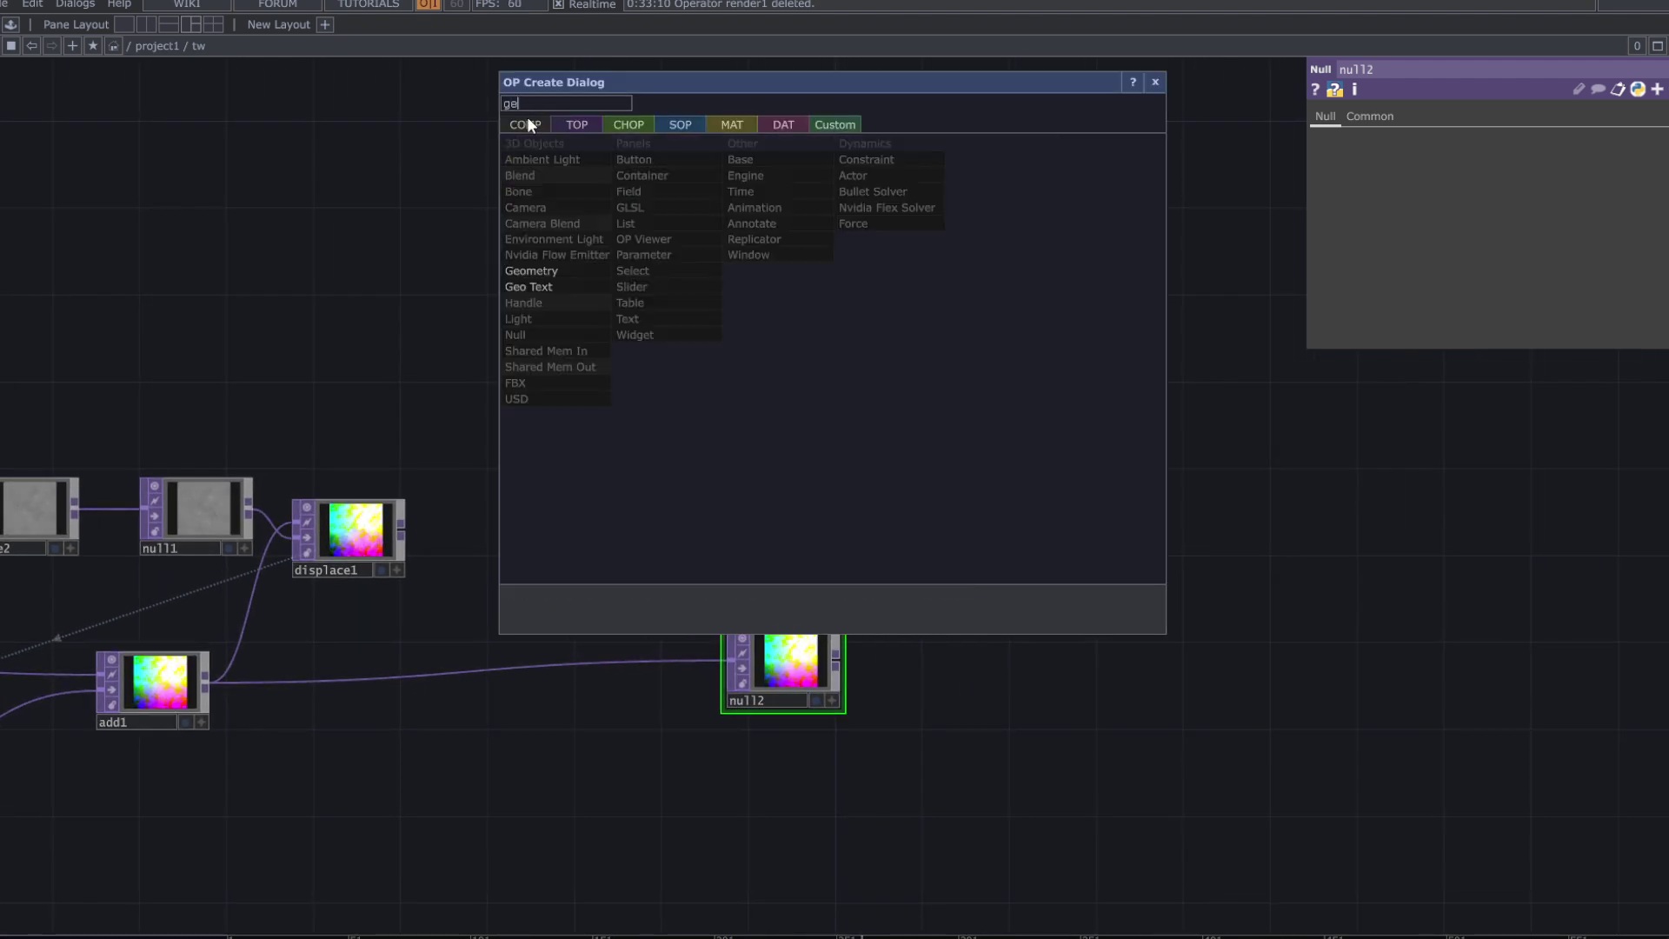
left_click(534, 269)
left_click(813, 384)
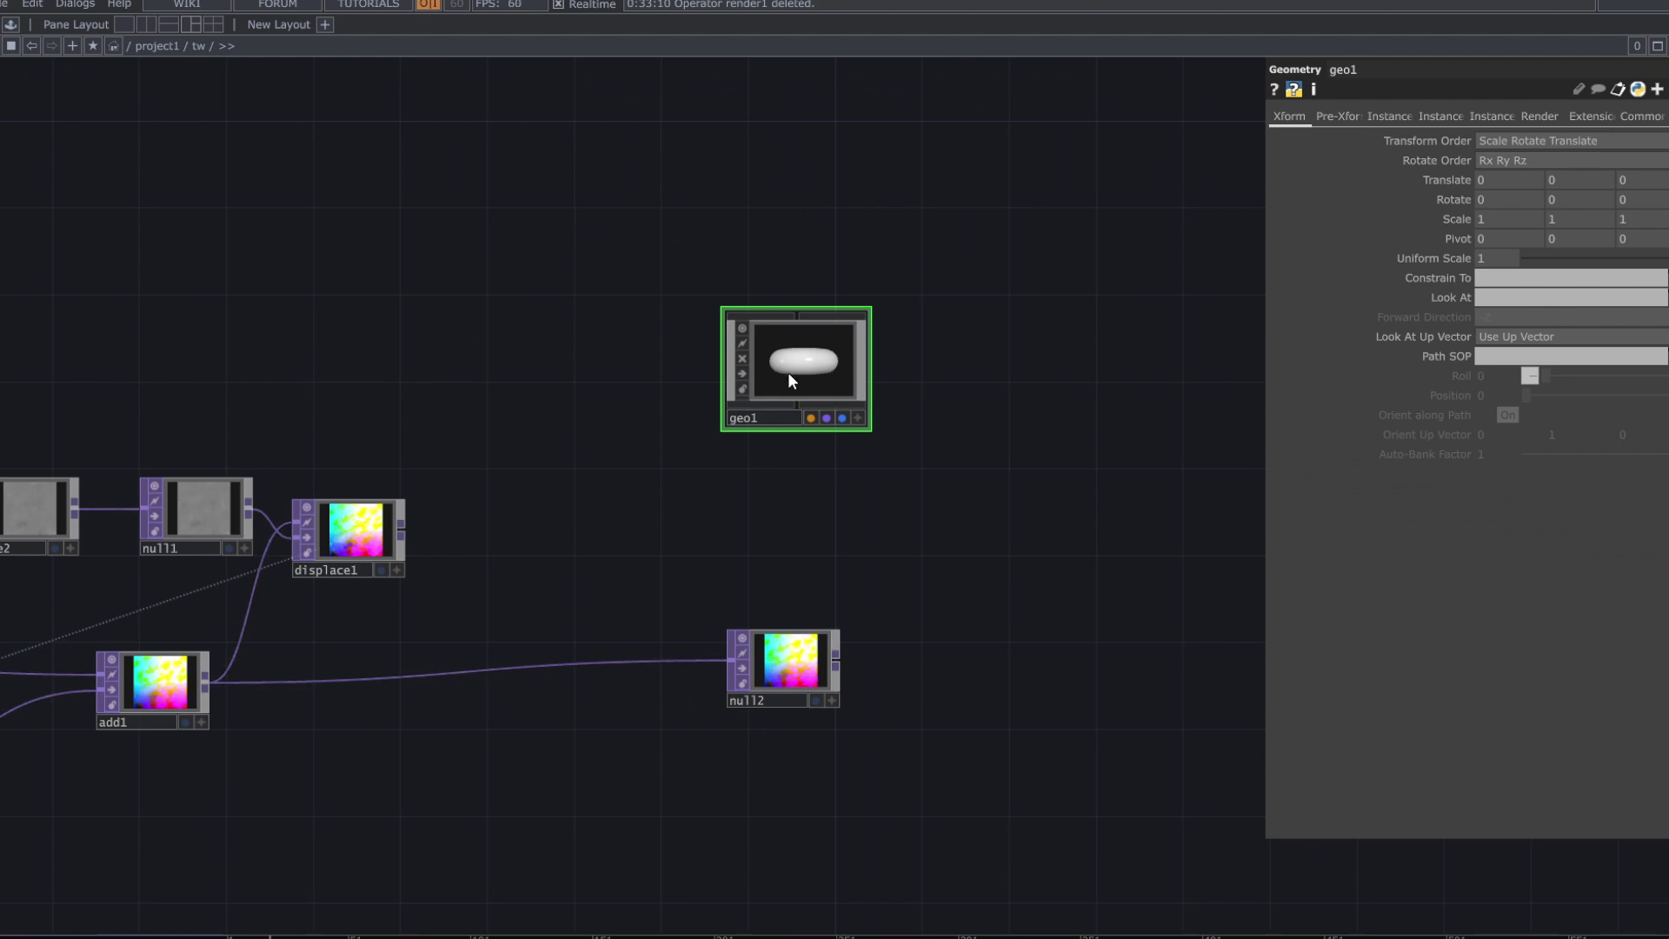
key("Delete")
- Add a Box SOP above the Add node's Null TOP and set its size to 0.018 on all three axes
key("Tab")
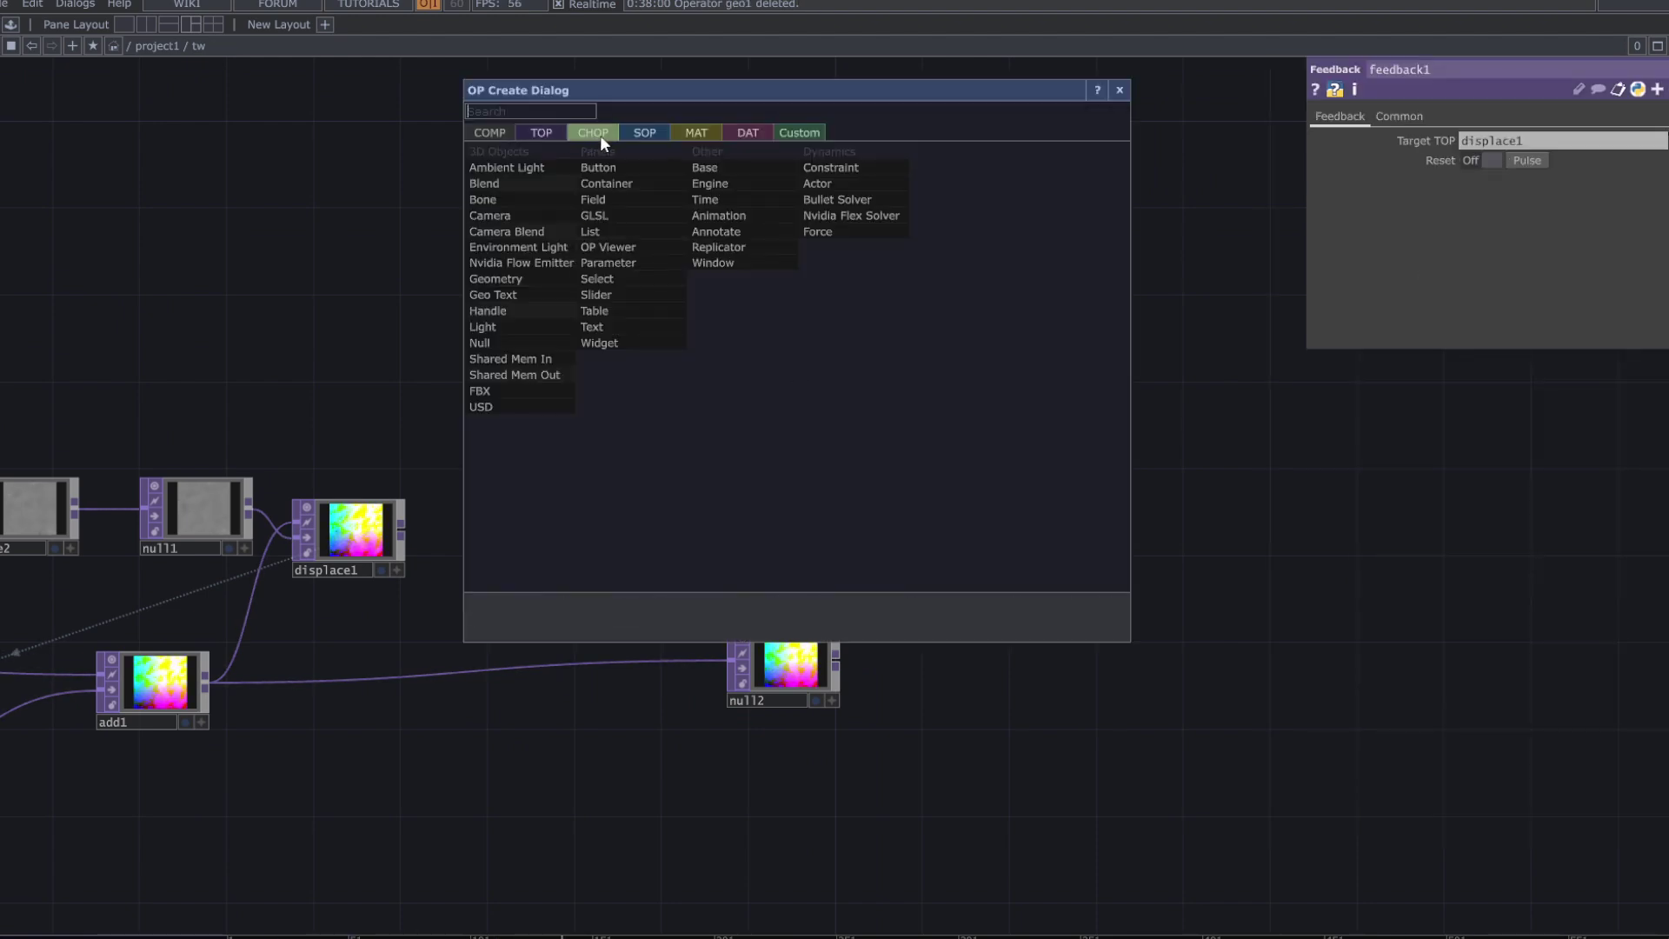
left_click(641, 134)
type("b")
left_click(519, 316)
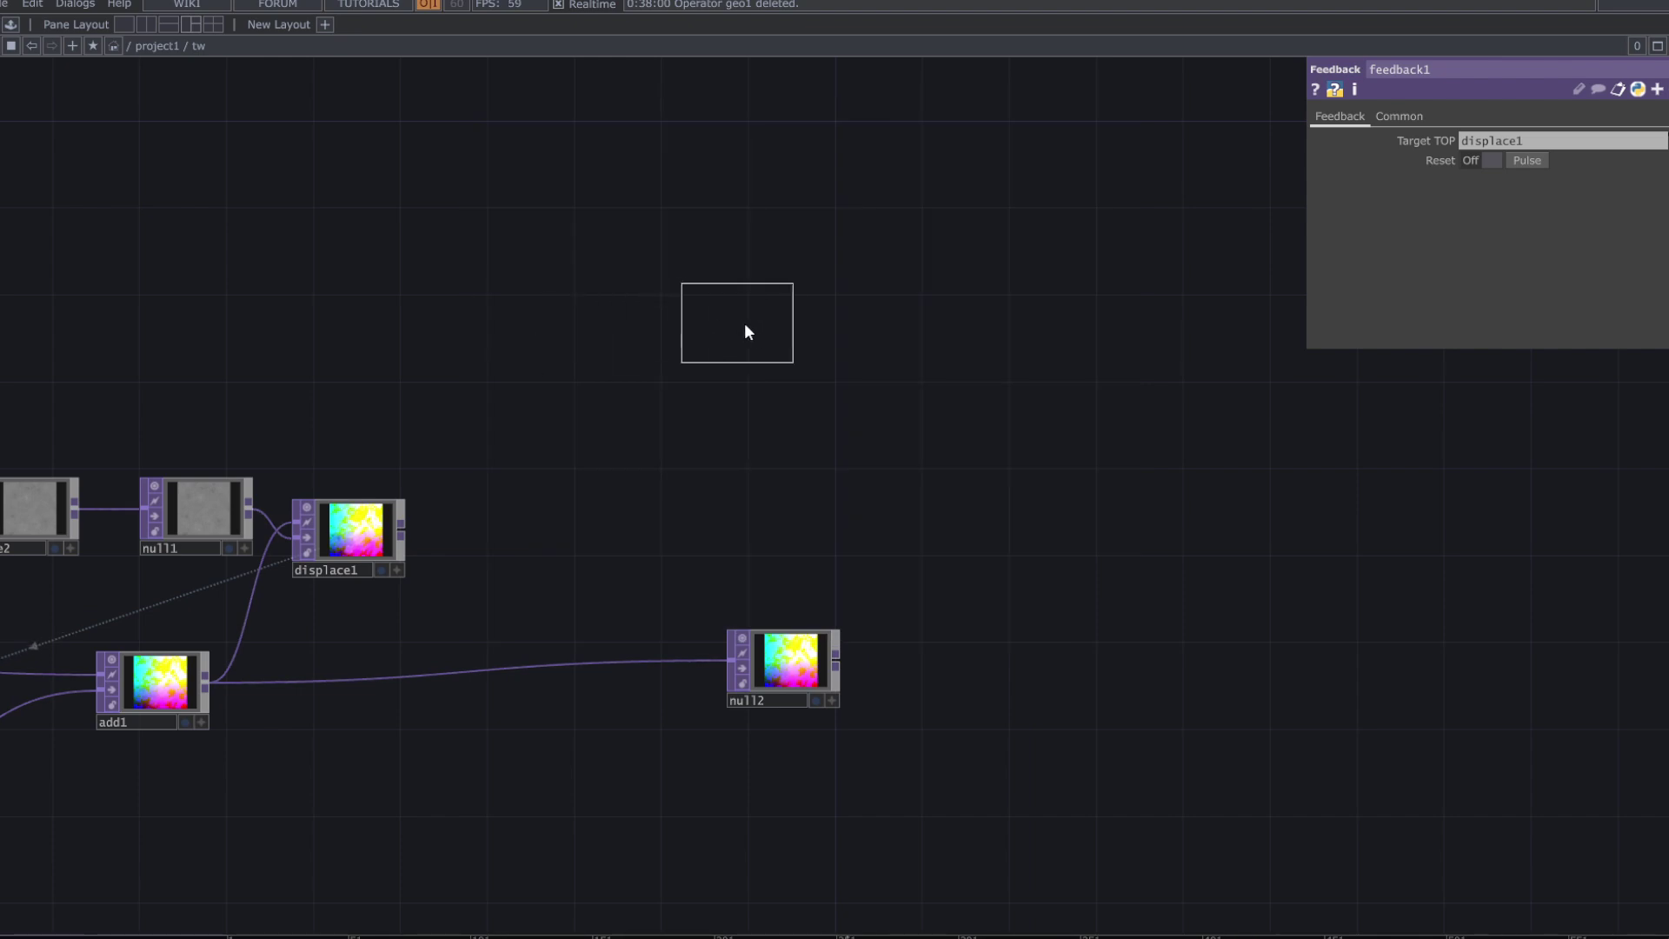
left_click(764, 336)
scroll(817, 493, "up", 3)
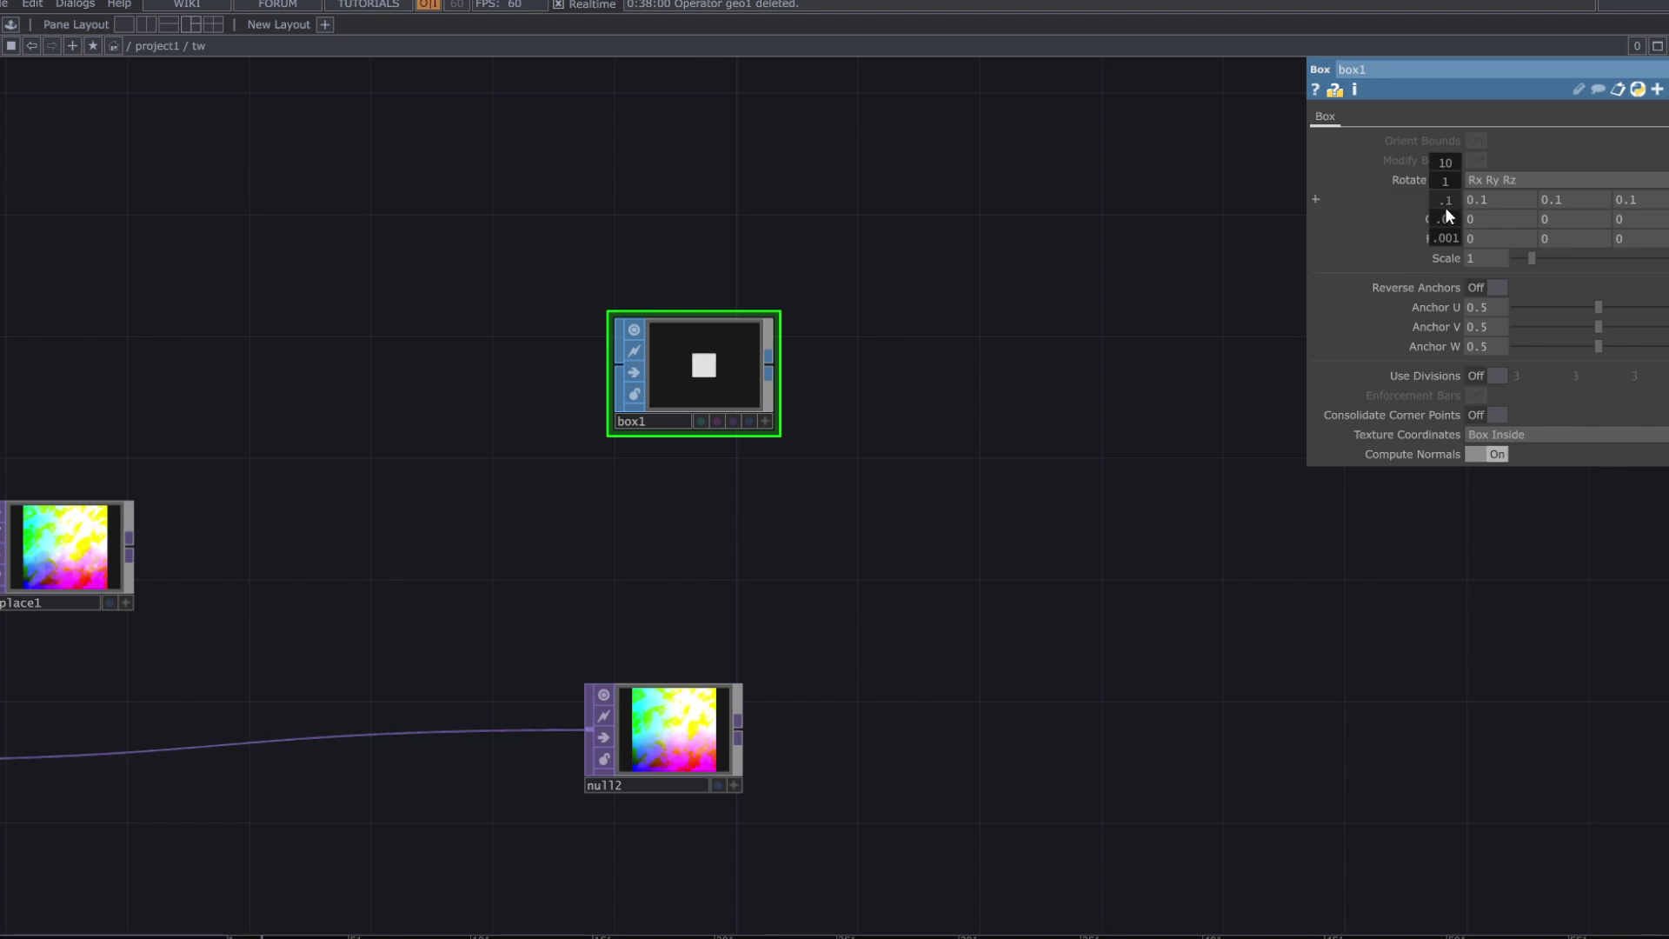
middle_click_drag(1444, 207, 1445, 172)
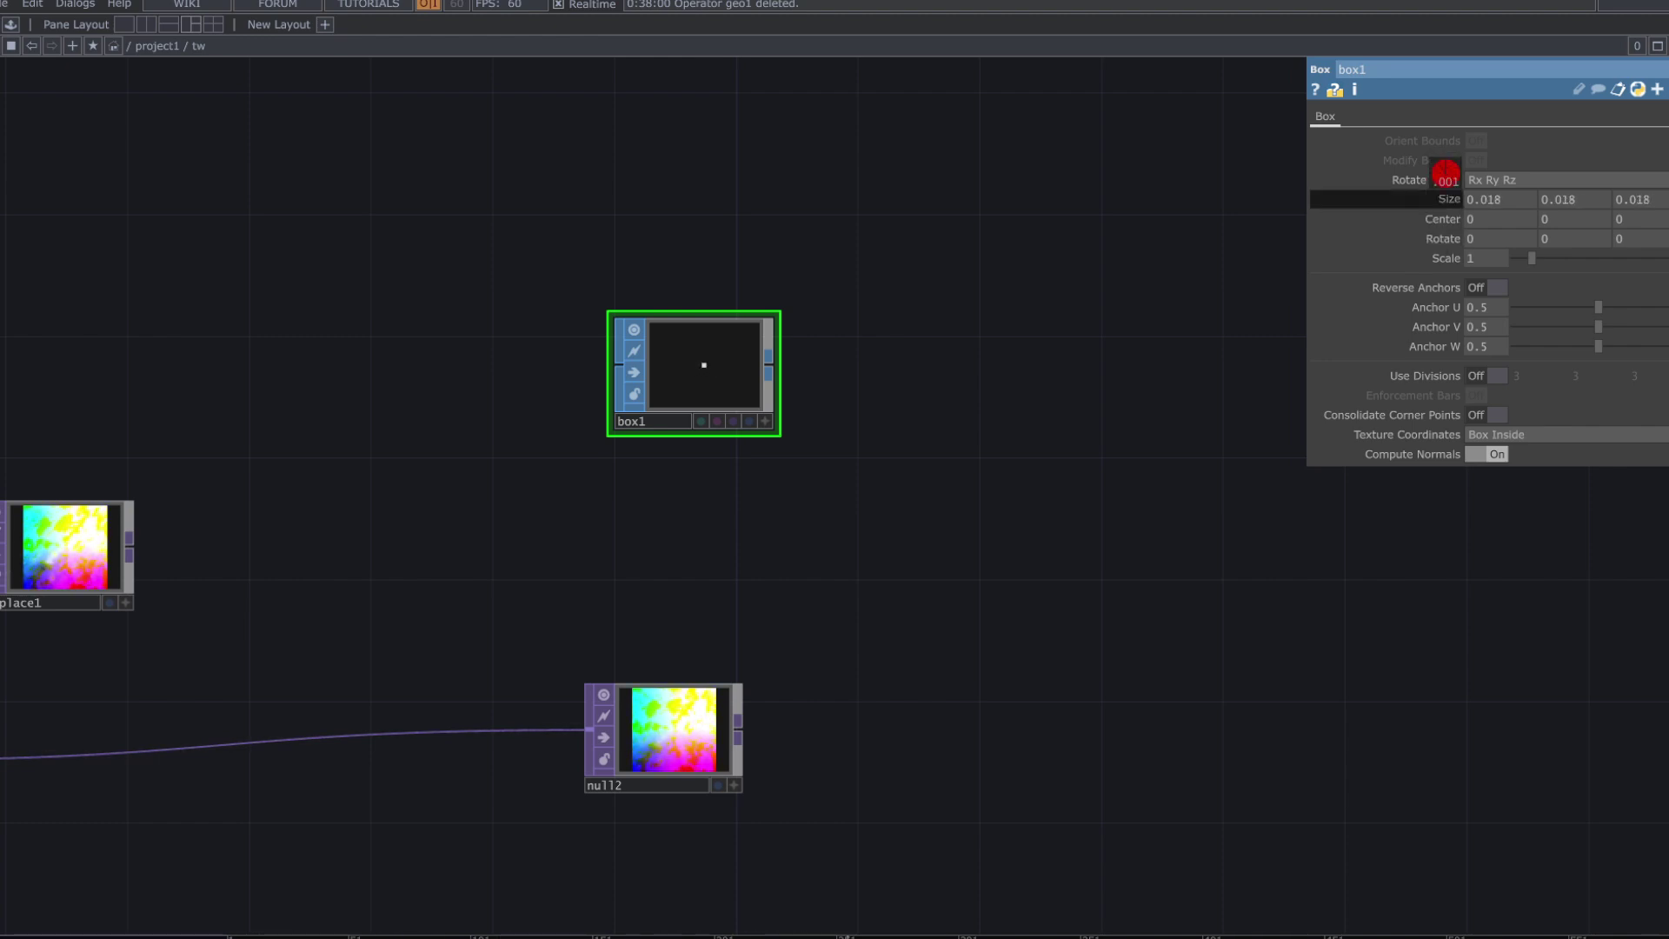
- Append a Null SOP to the Box SOP
key("Tab")
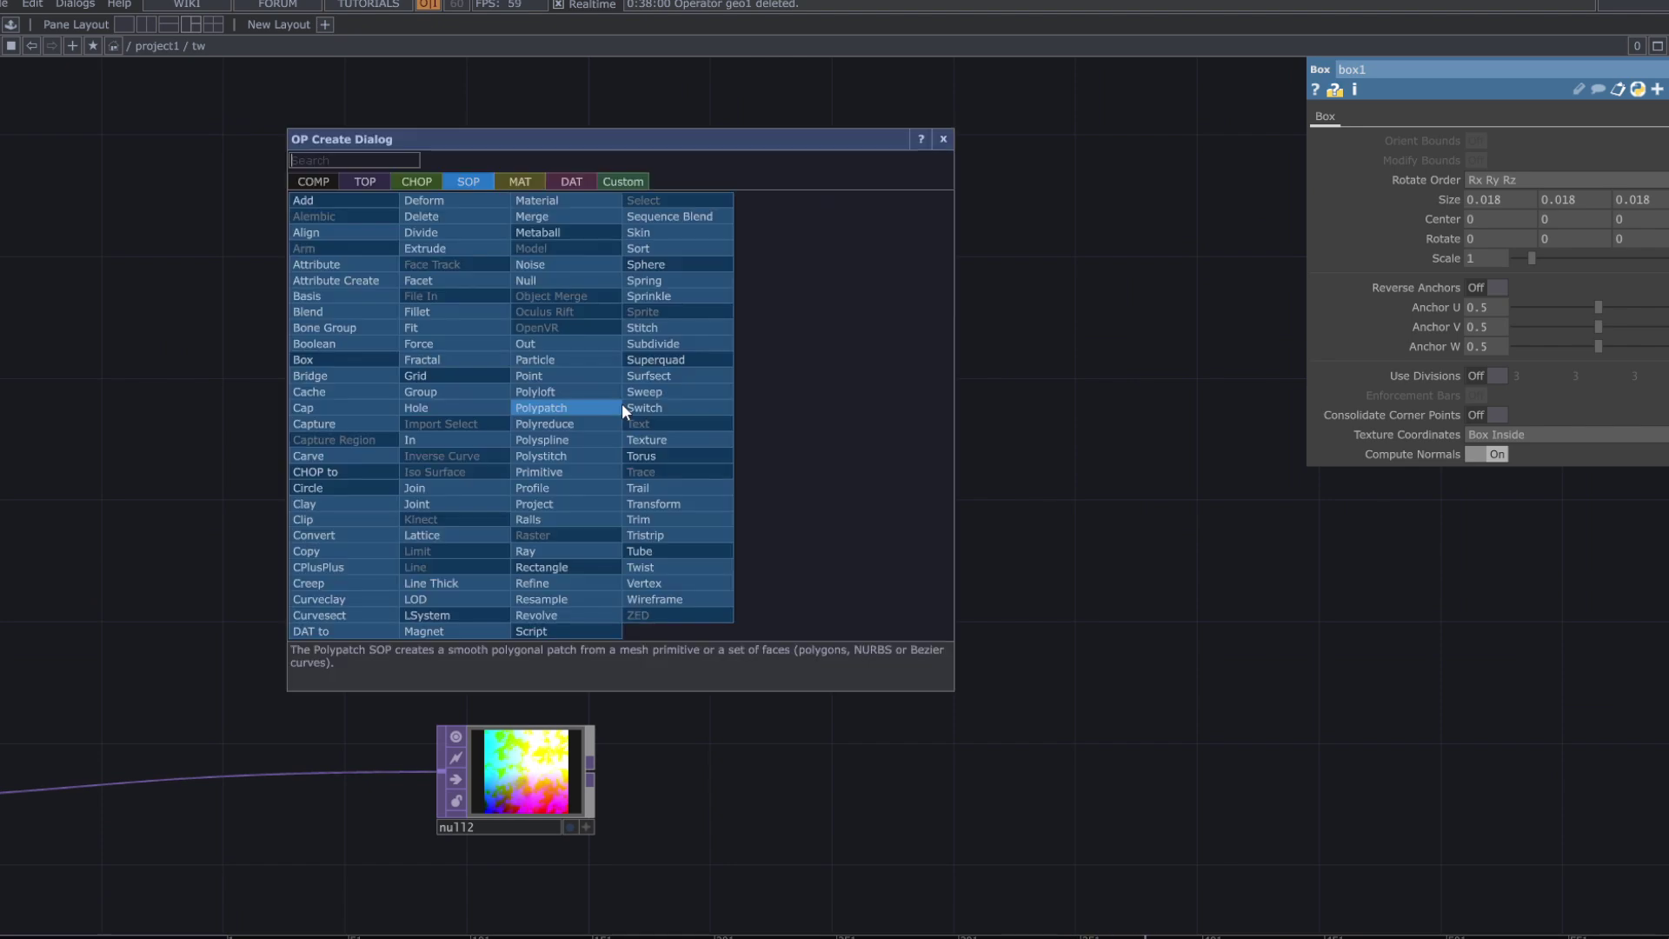
left_click(556, 284)
left_click(930, 415)
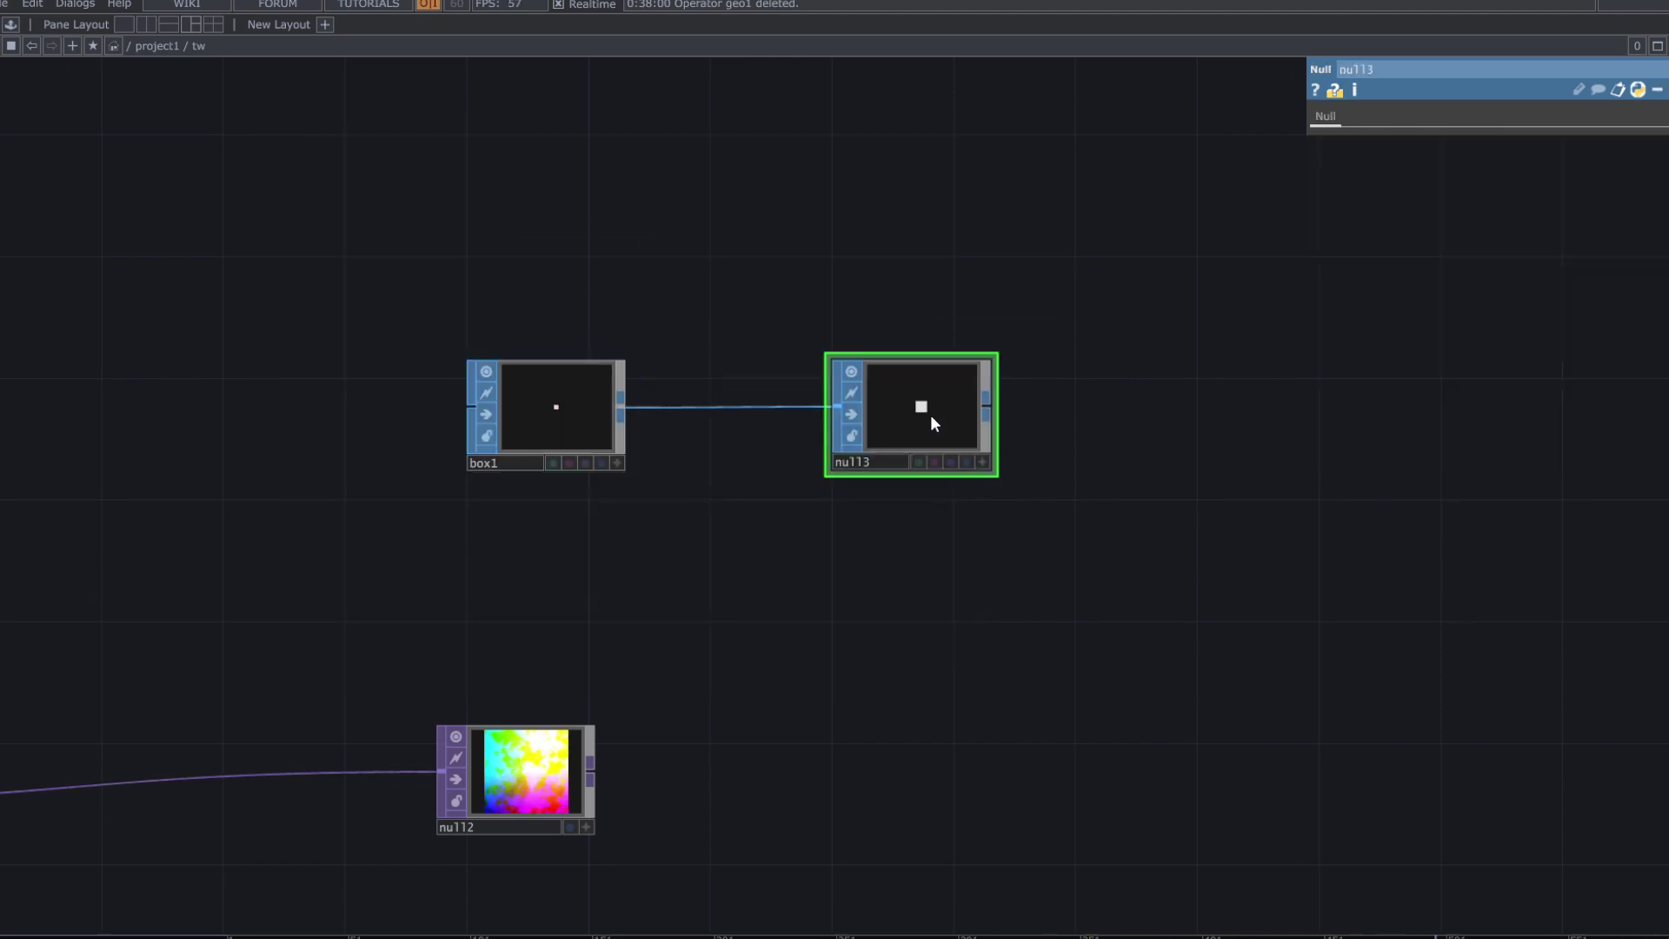
- Add a Geometry COMP fed by the Null SOP, with a Render TOP and a Camera COMP beside it
right_click(984, 403)
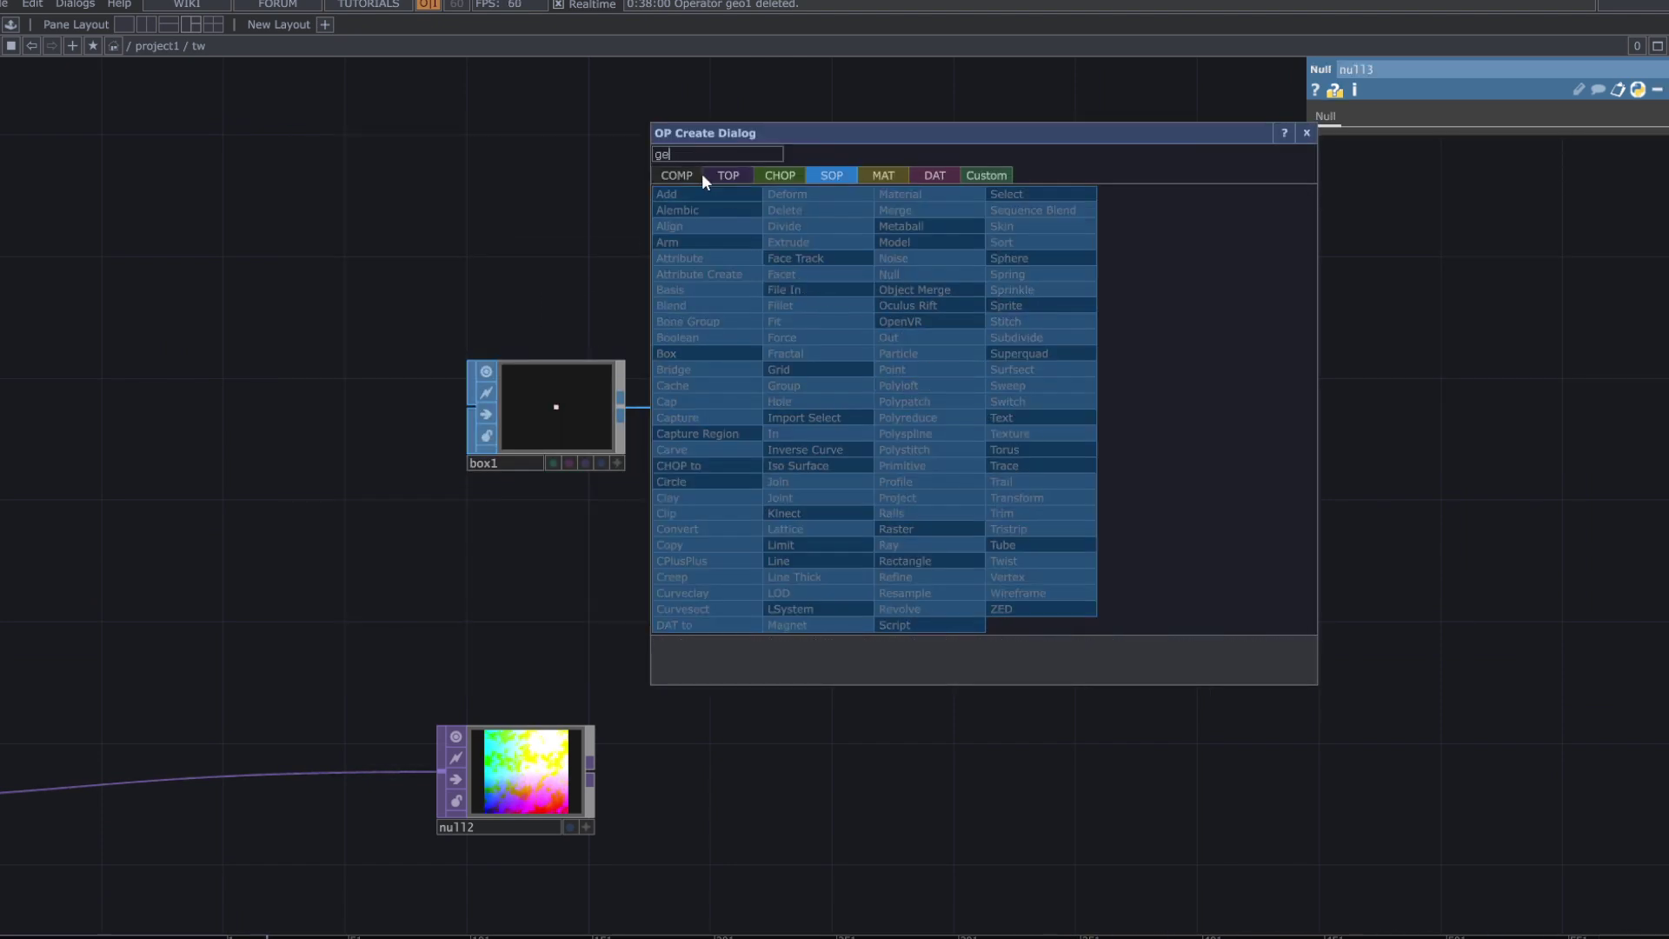
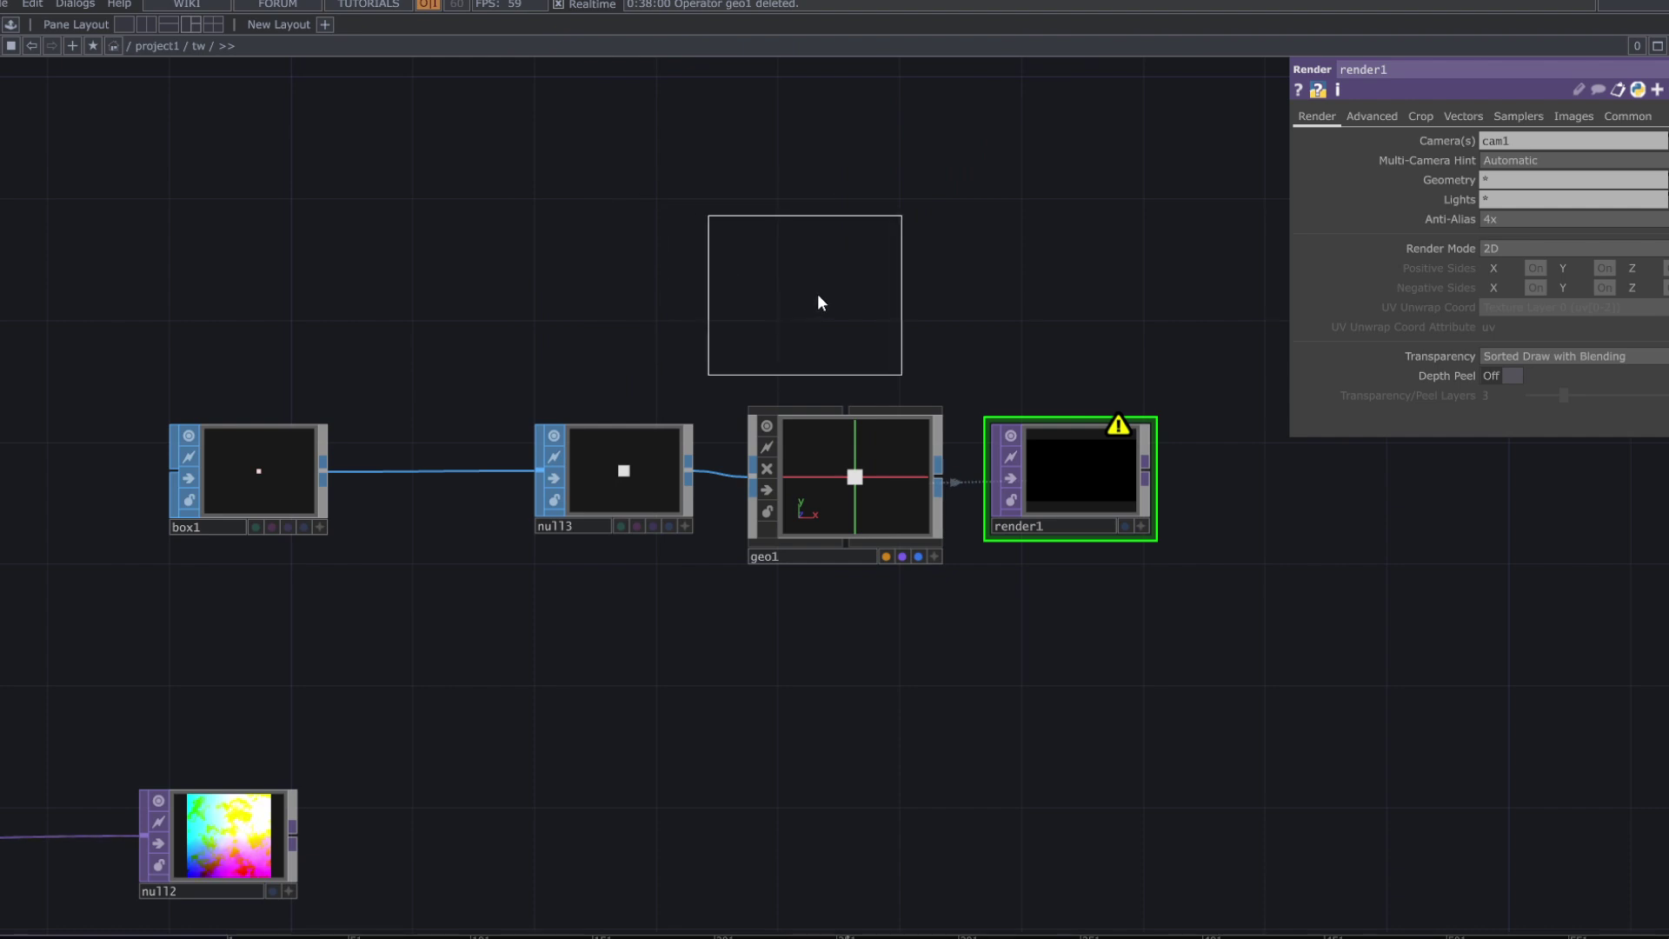
left_click(849, 302)
- Enable instancing on the Geometry COMP, using null2 as Translate OP with r, g and b for Translate X, Y and Z
left_click_drag(758, 664, 939, 535)
scroll(787, 617, "down", 3)
left_click(994, 425)
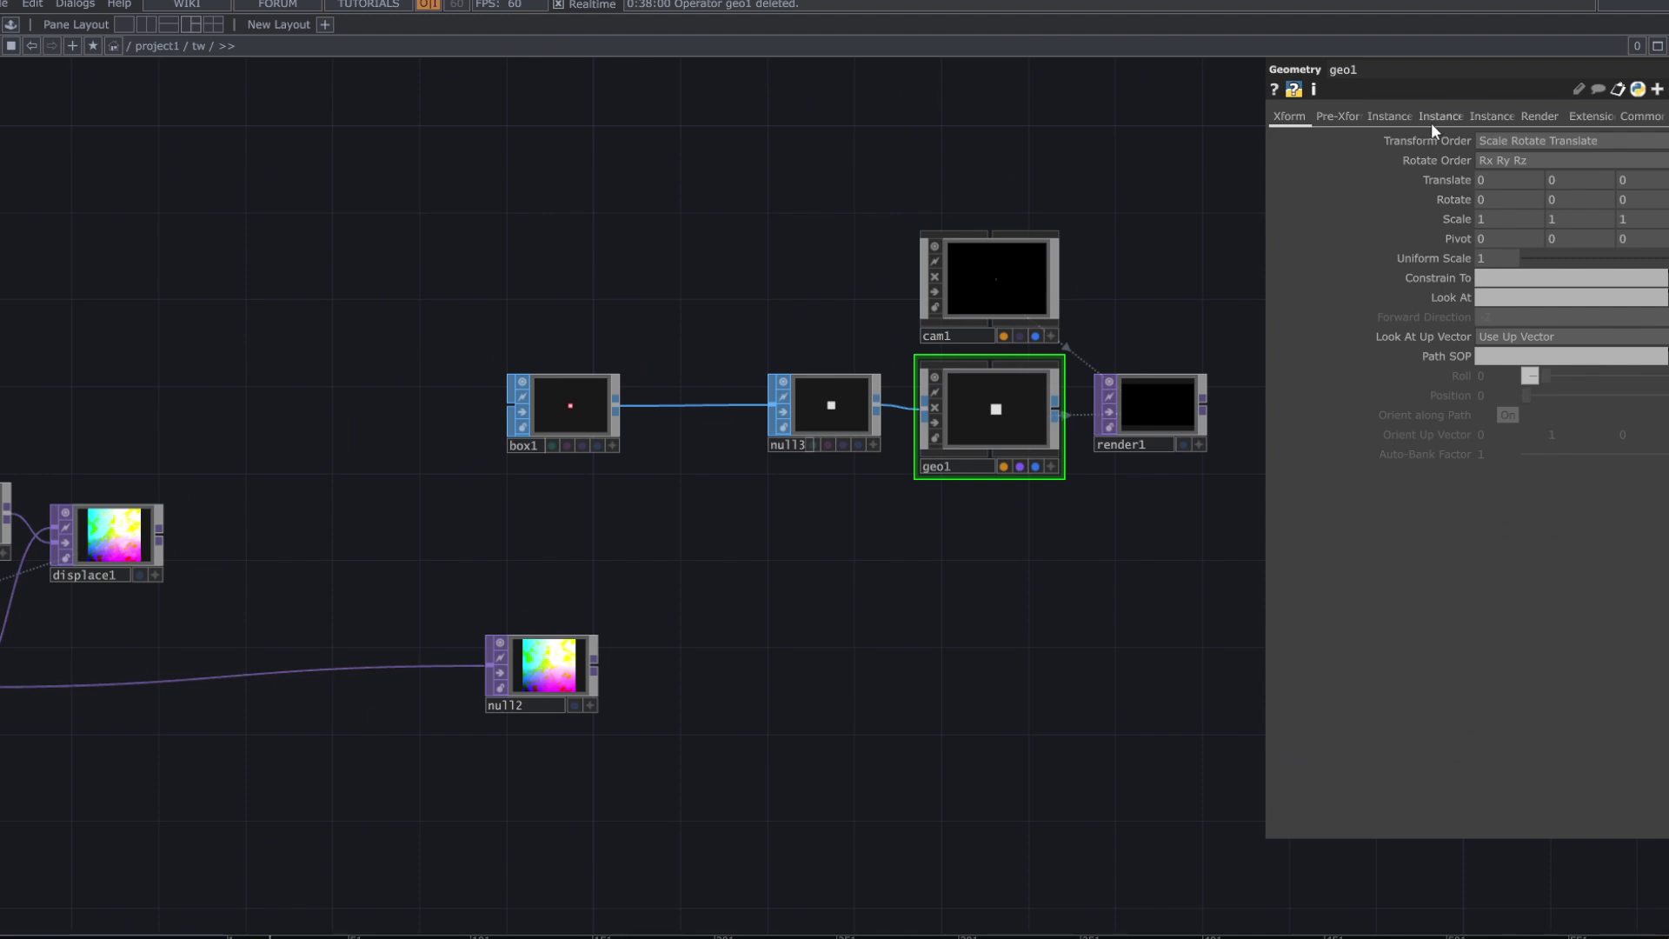
left_click(1394, 115)
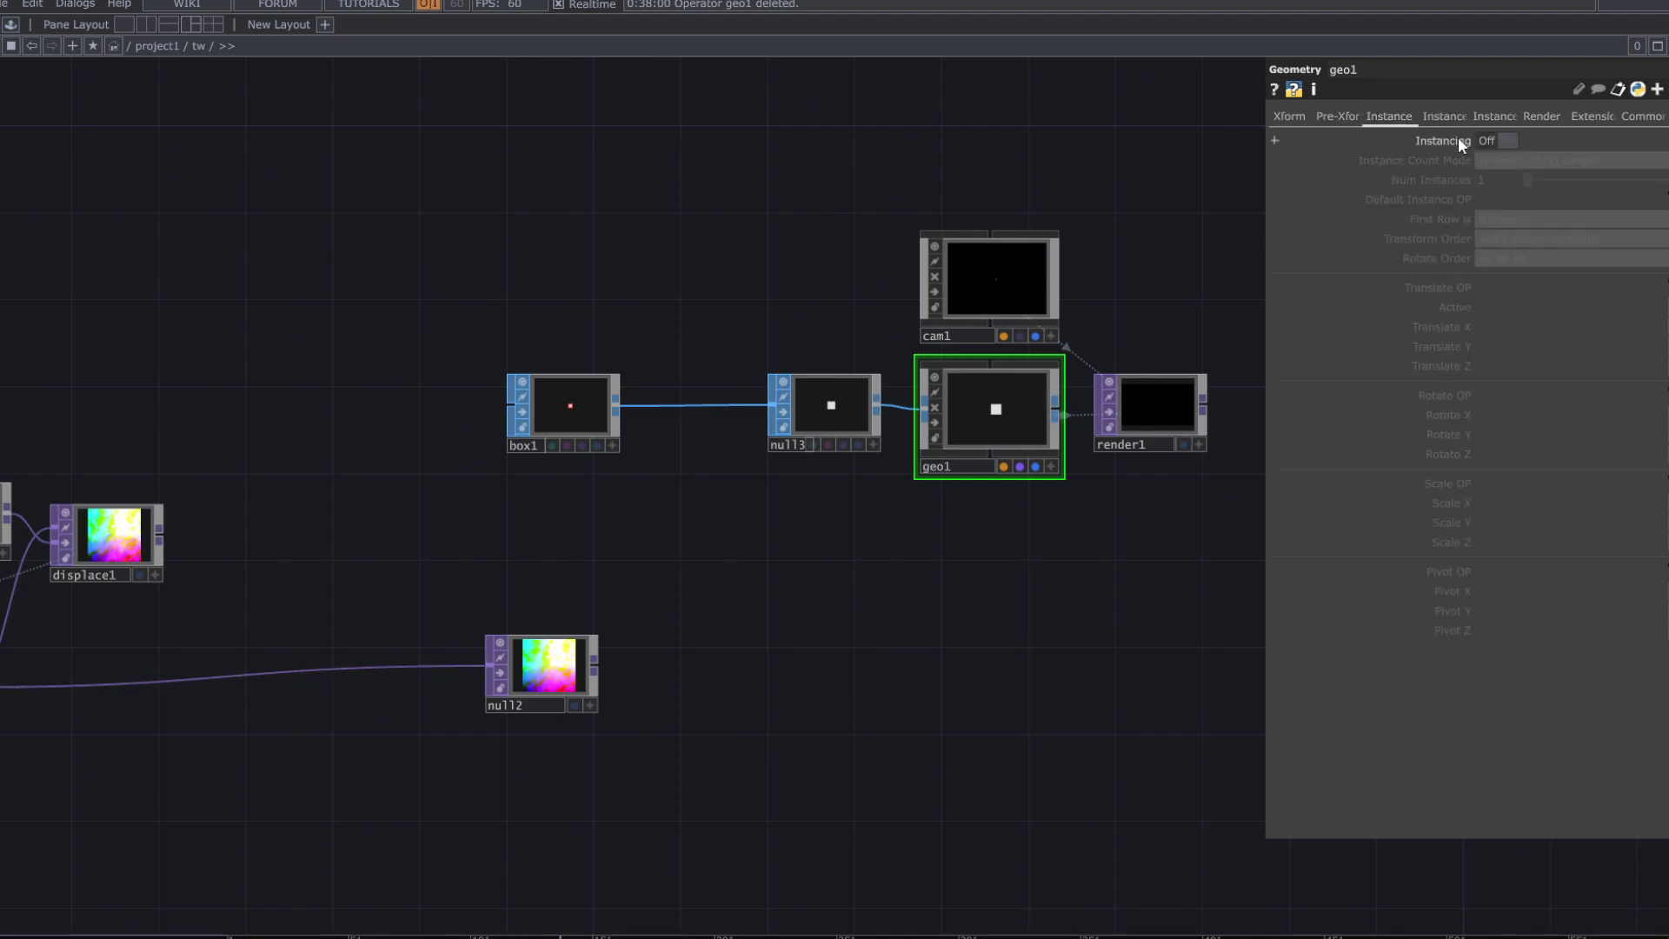
left_click(1504, 142)
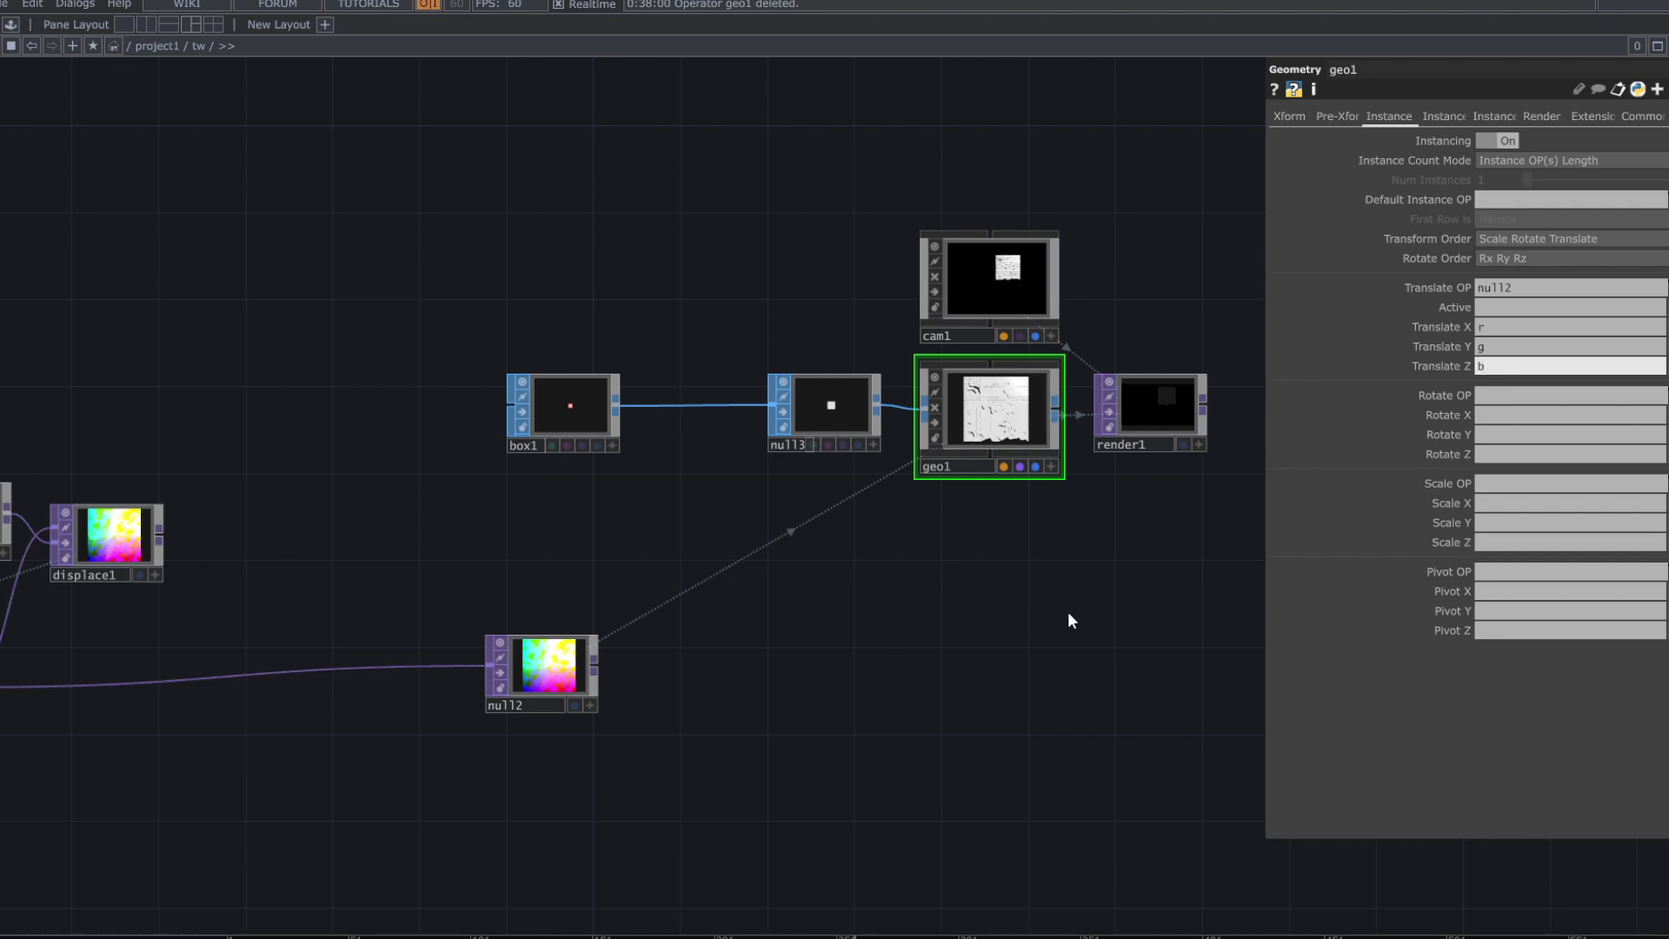
- Check the instanced boxes in the Geometry viewer and add a Light COMP below the Null SOP
scroll(1072, 502, "up", 7)
left_click_drag(1071, 512, 977, 630)
scroll(984, 624, "down", 2)
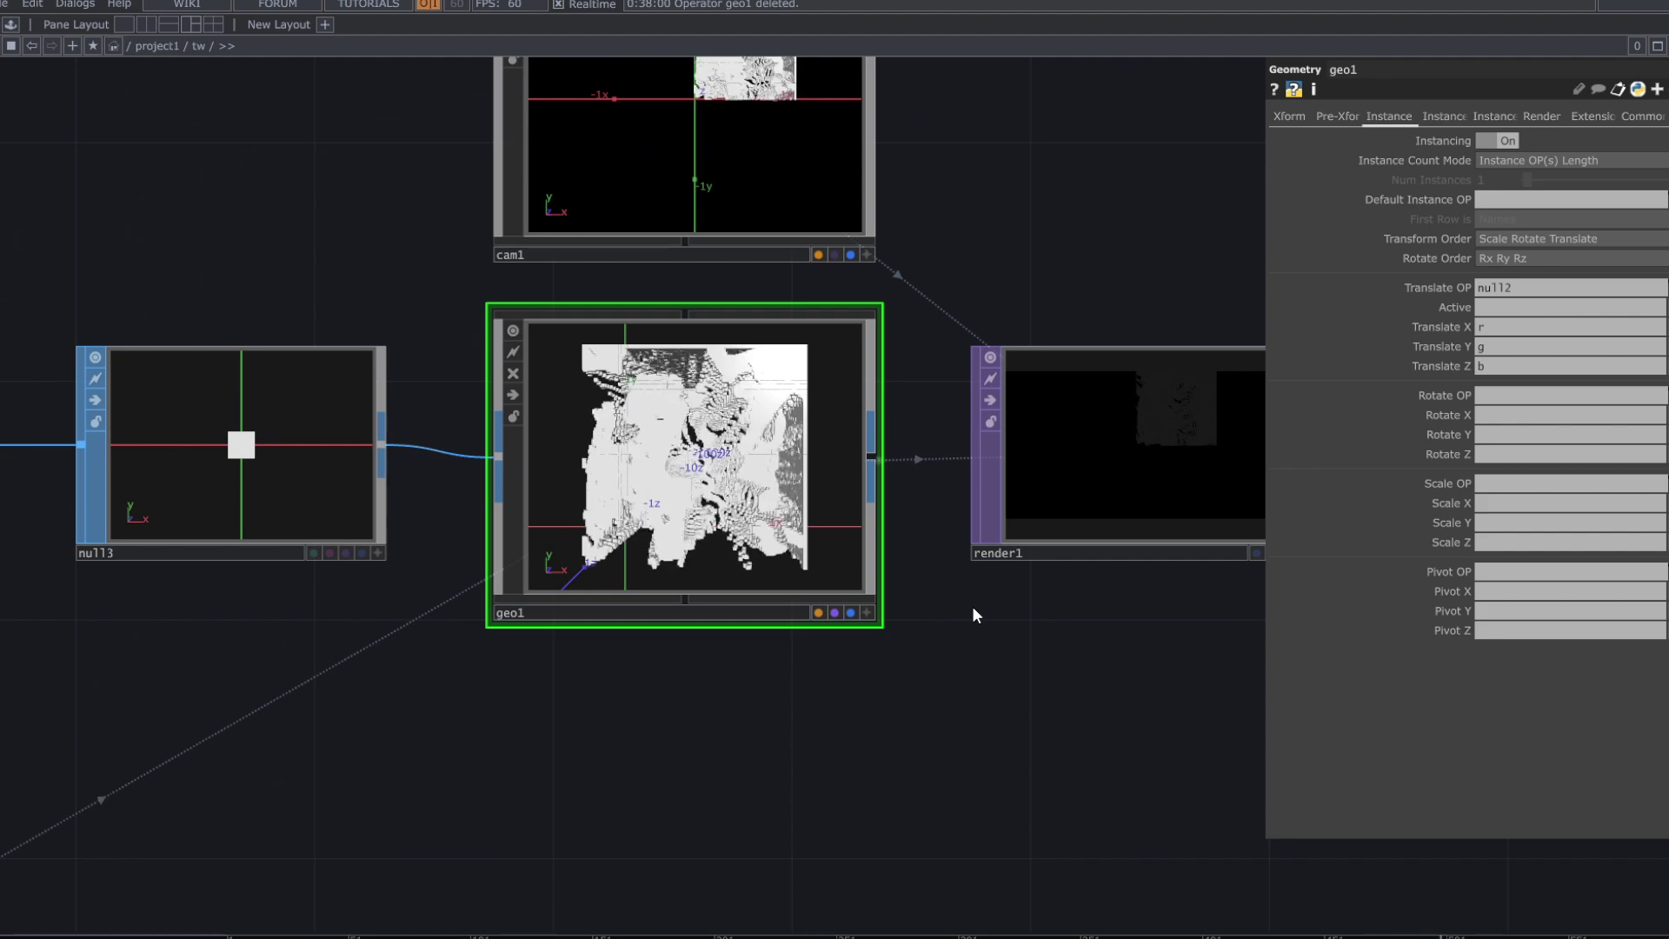
scroll(756, 713, "down", 2)
scroll(756, 713, "down", 1)
left_click_drag(730, 724, 826, 600)
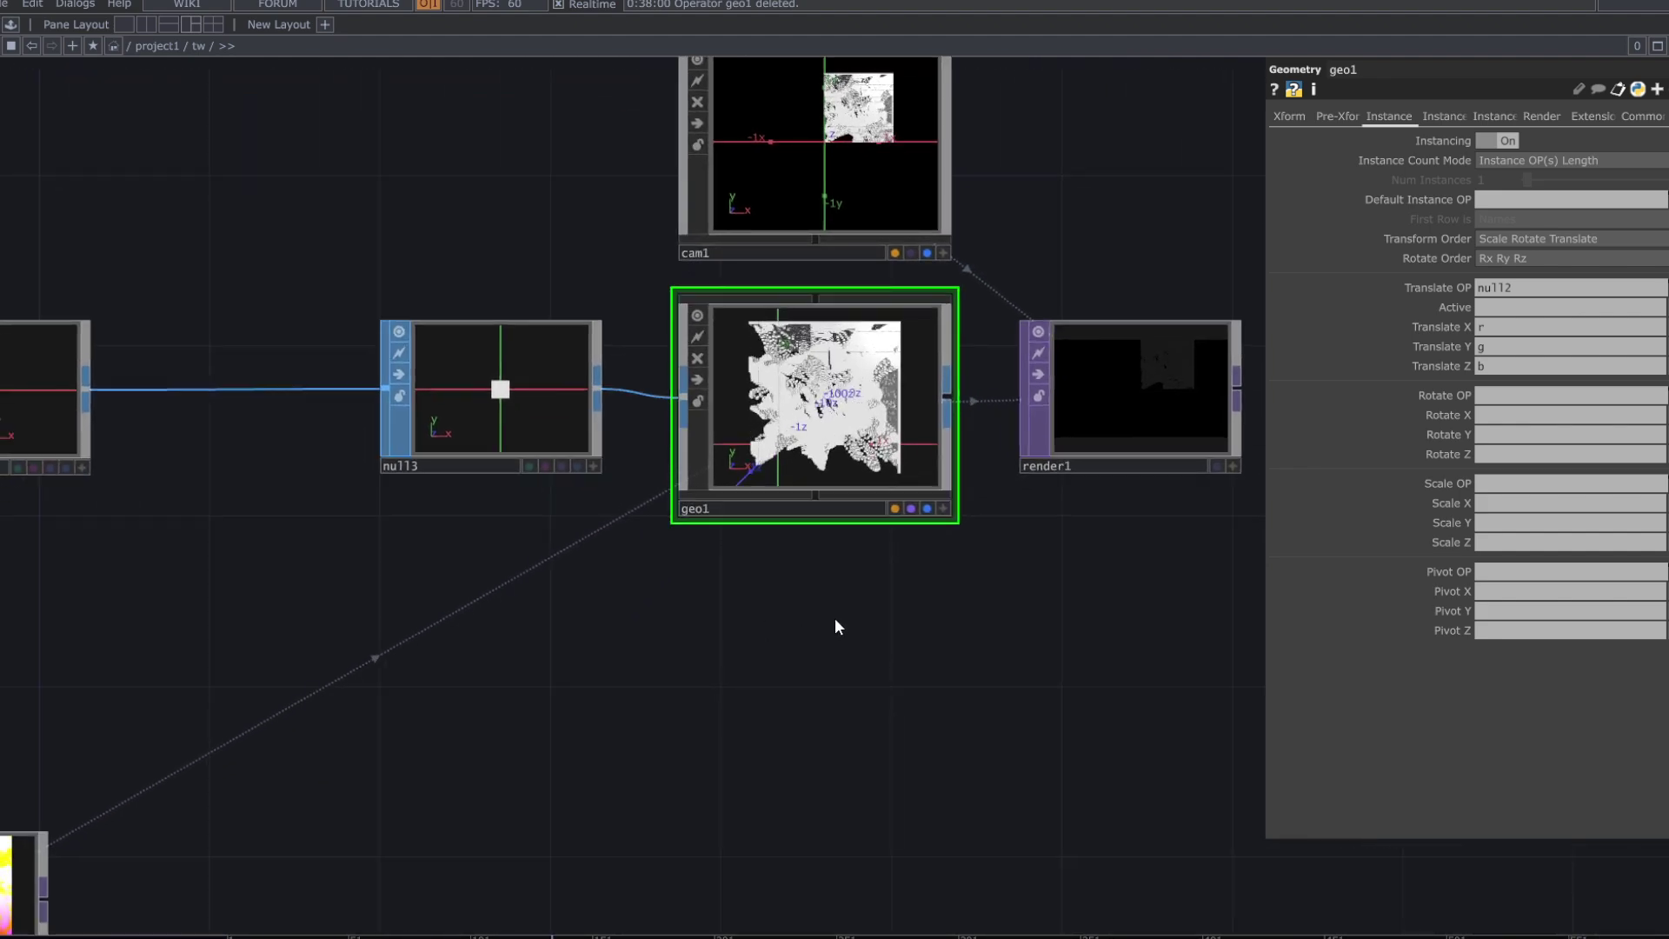
key("Tab")
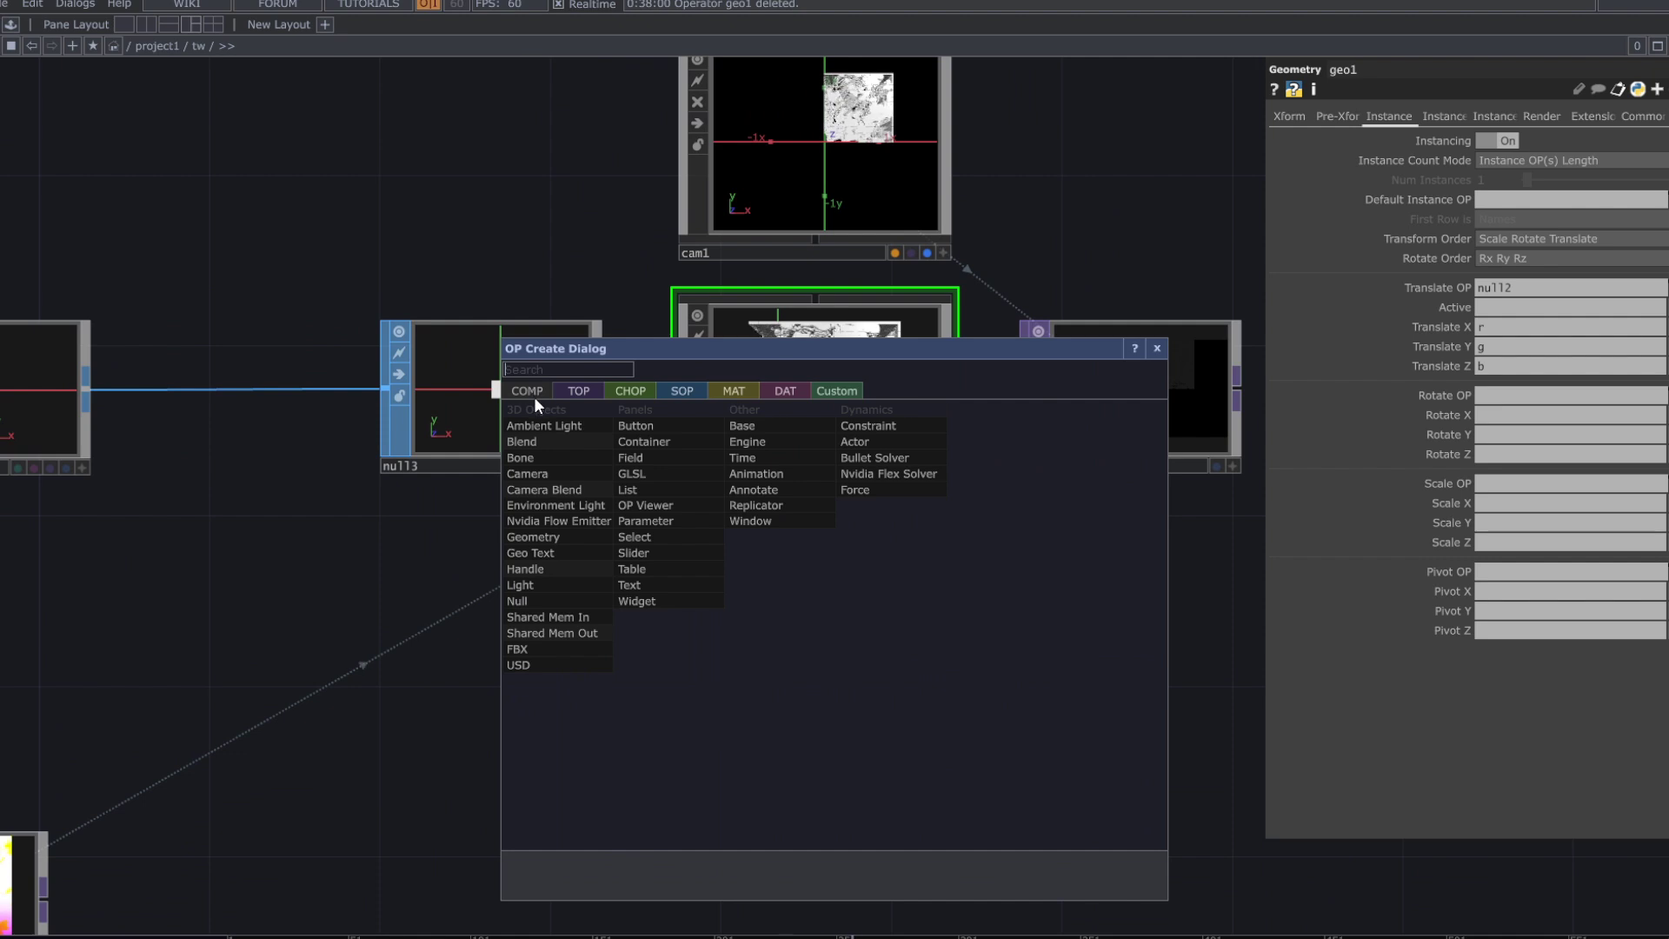
left_click(575, 582)
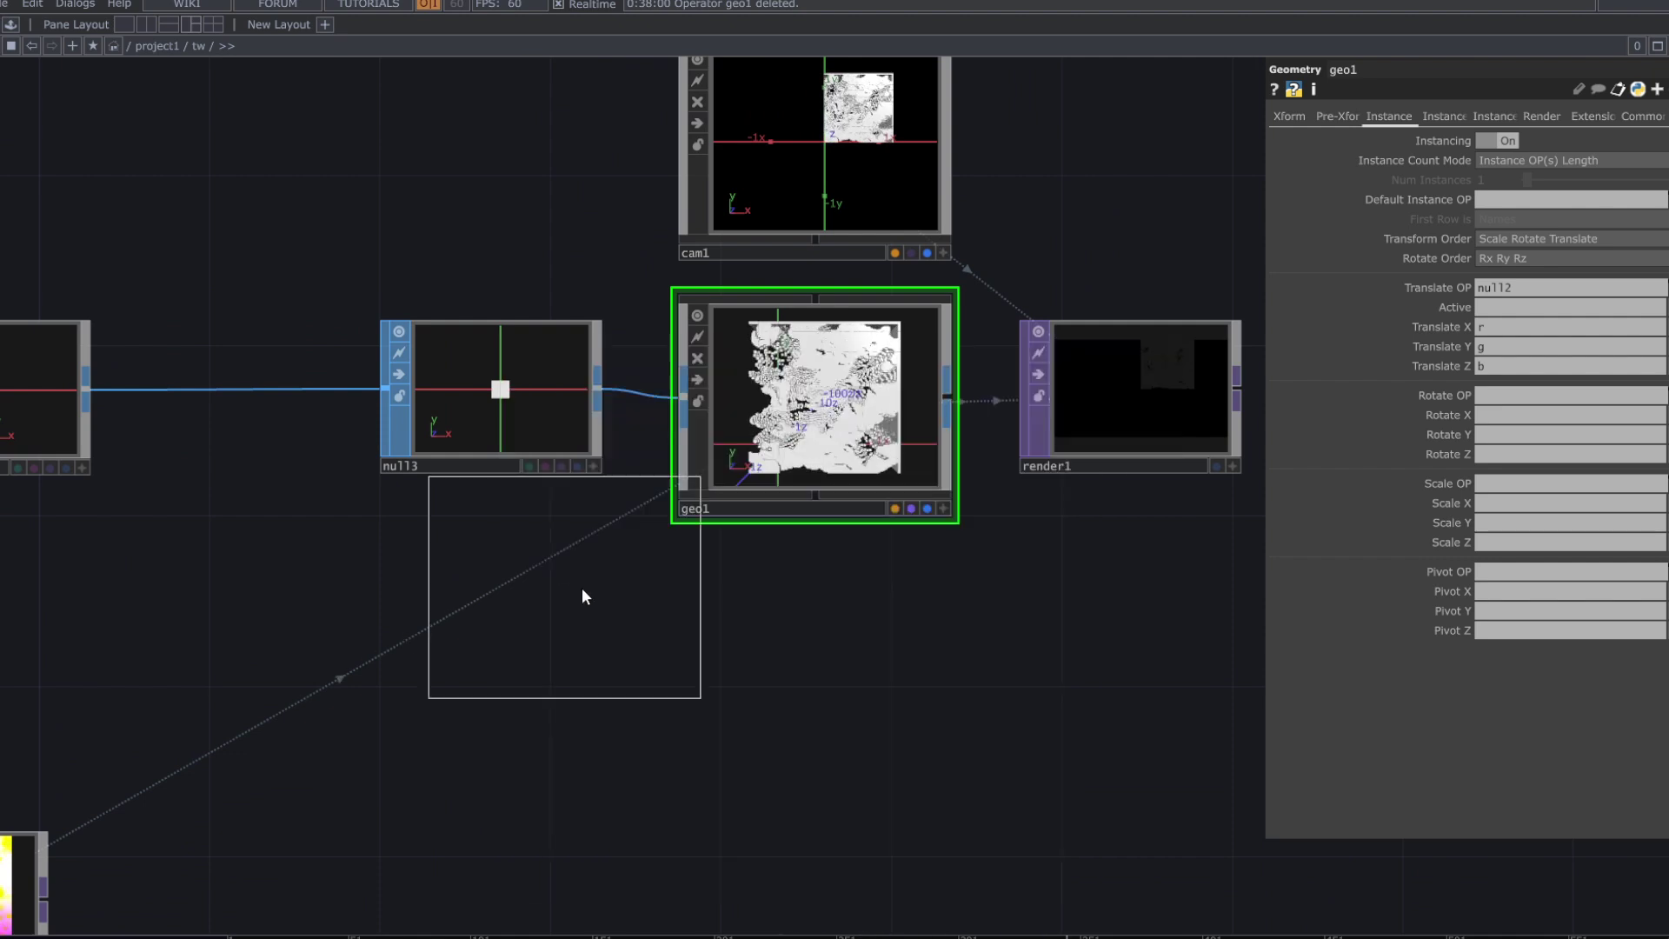
left_click(671, 696)
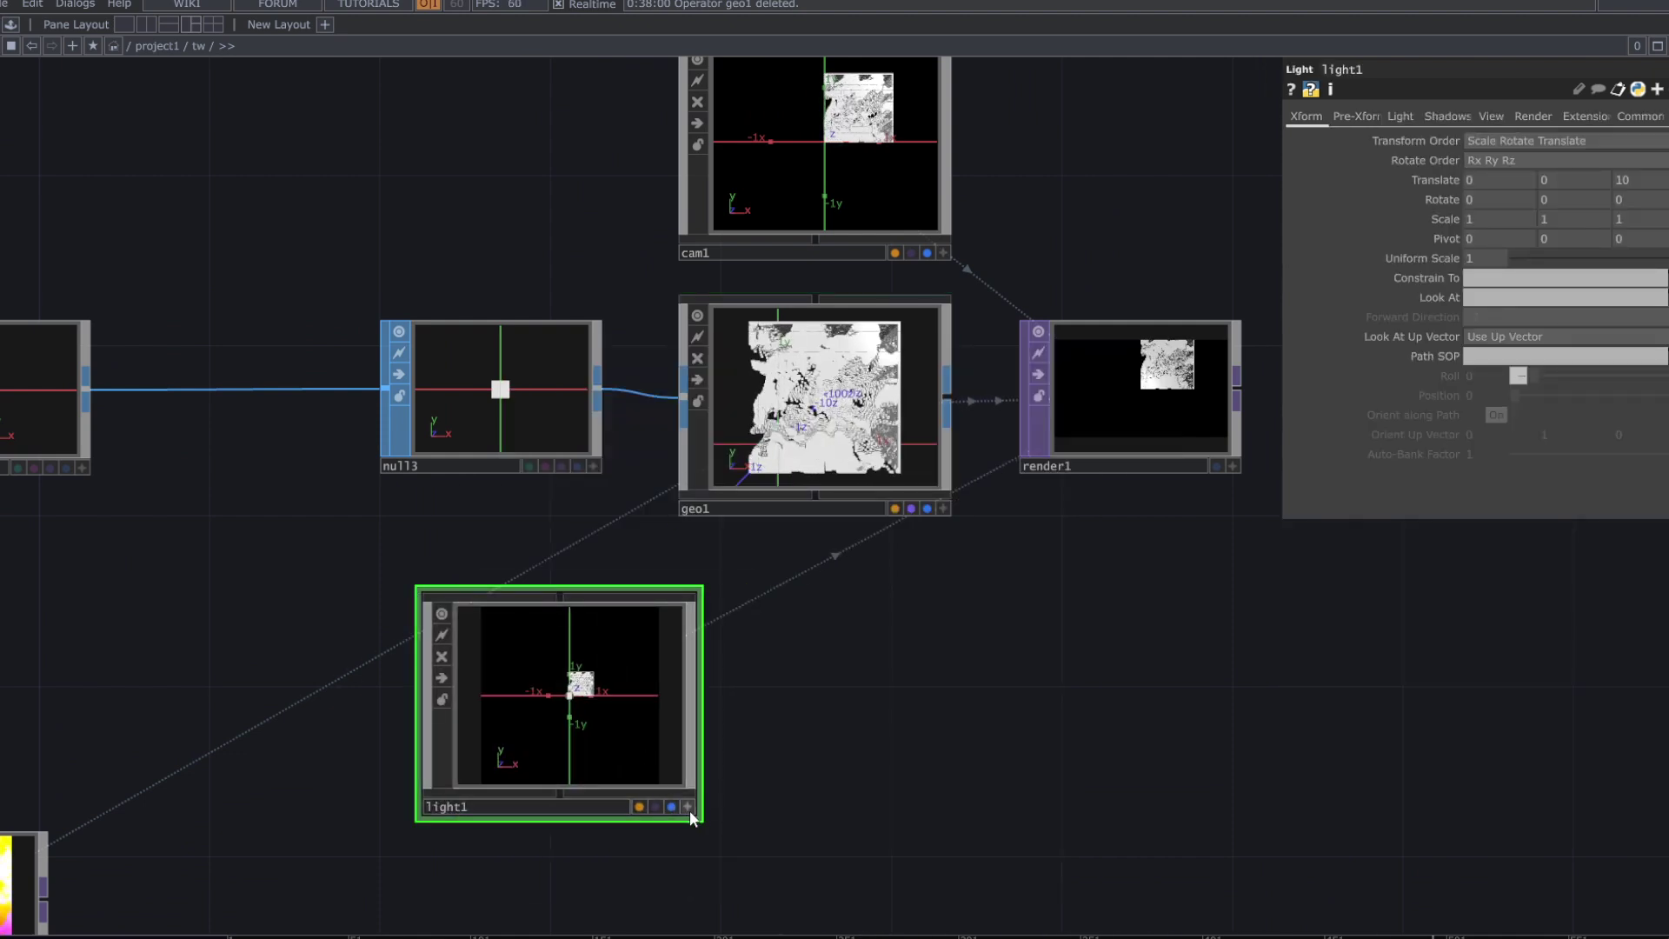
- Orbit the light in its own viewer to a translate of about -4.48, -3.78, 8.10 and a rotation of about -25, 26.6, 0
left_click(688, 806)
left_click_drag(632, 746, 577, 737)
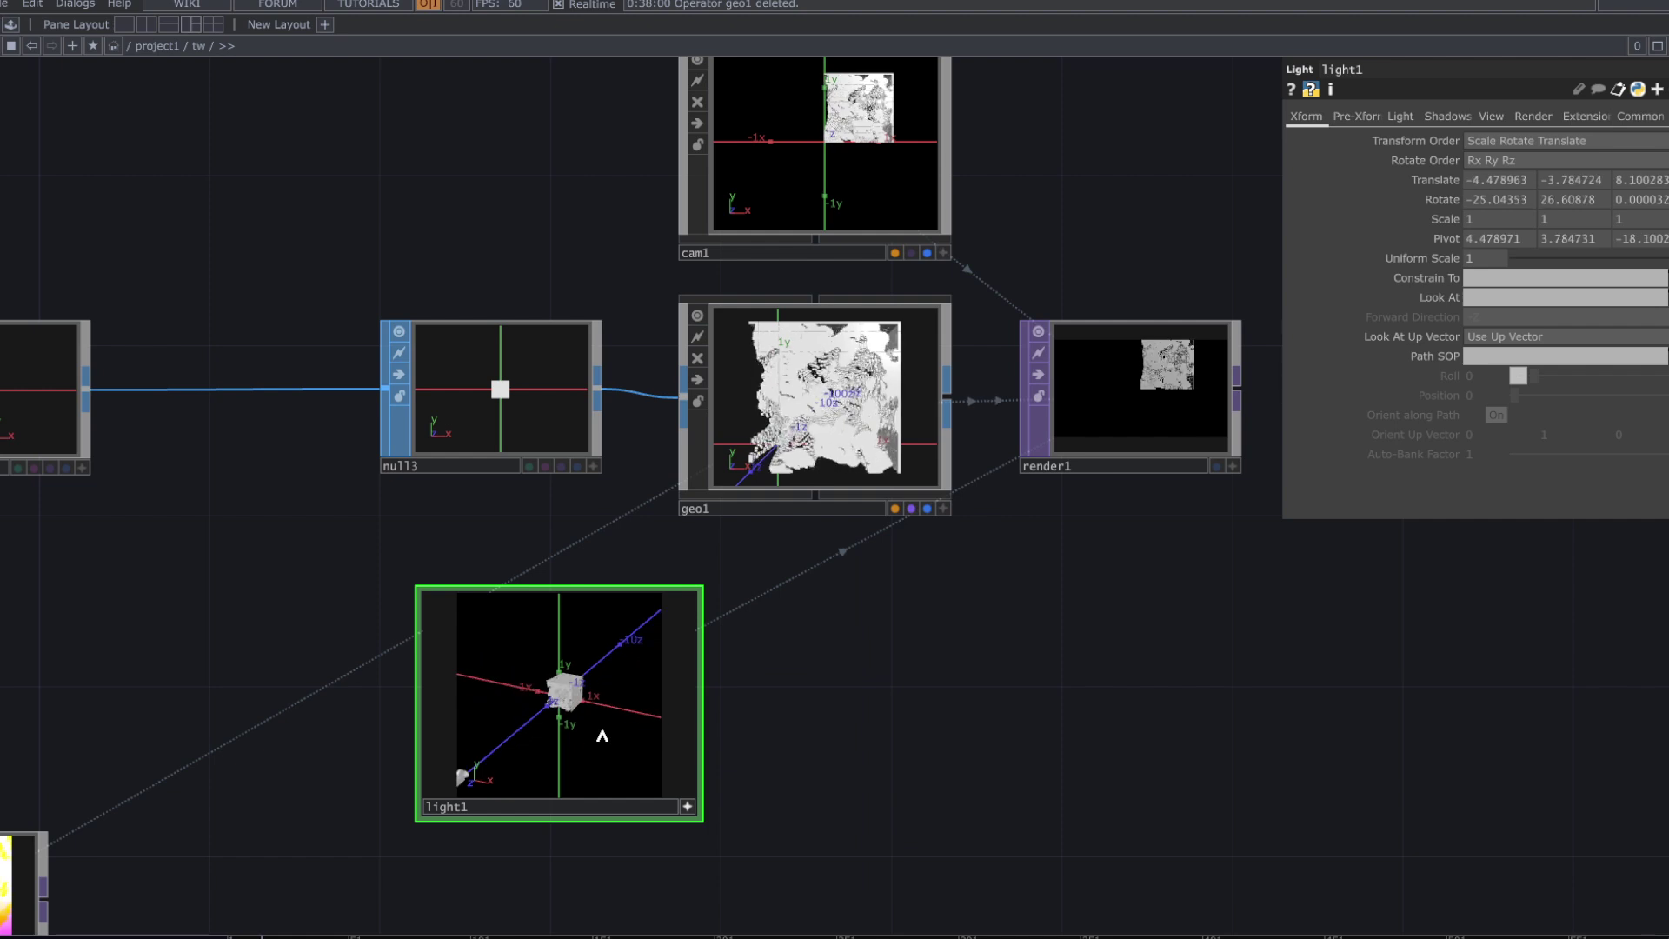
left_click(686, 805)
- Move the Light node up beside the Camera node, above the Null SOP
left_click_drag(629, 705, 588, 706)
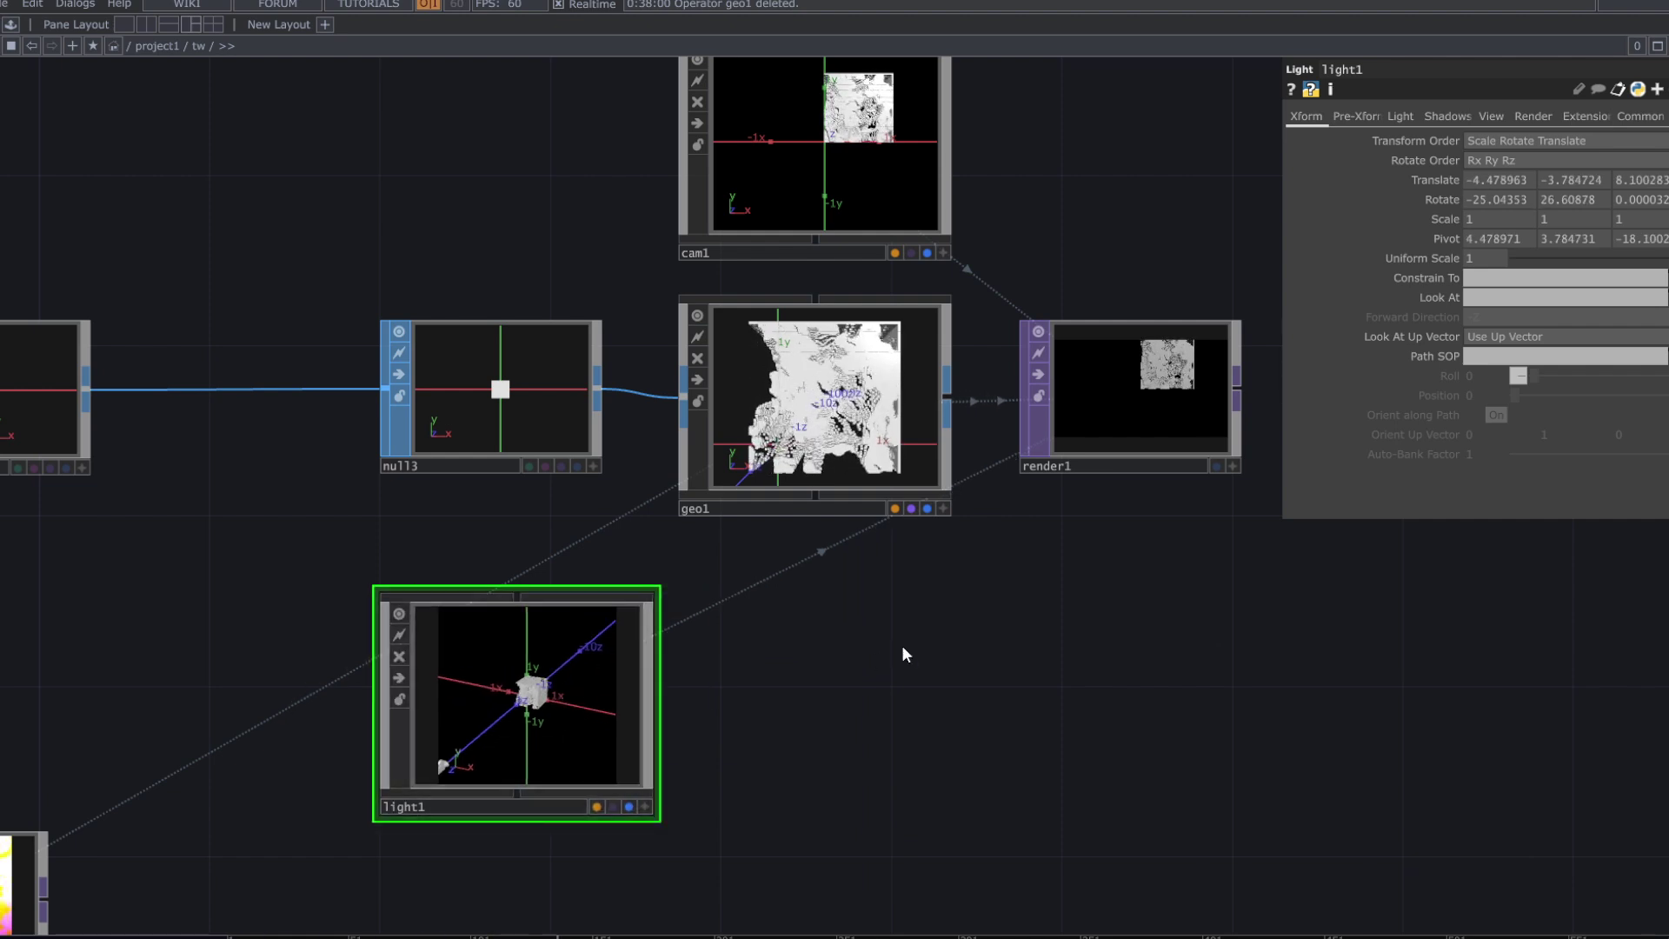
left_click_drag(901, 647, 860, 679)
left_click_drag(458, 776, 474, 222)
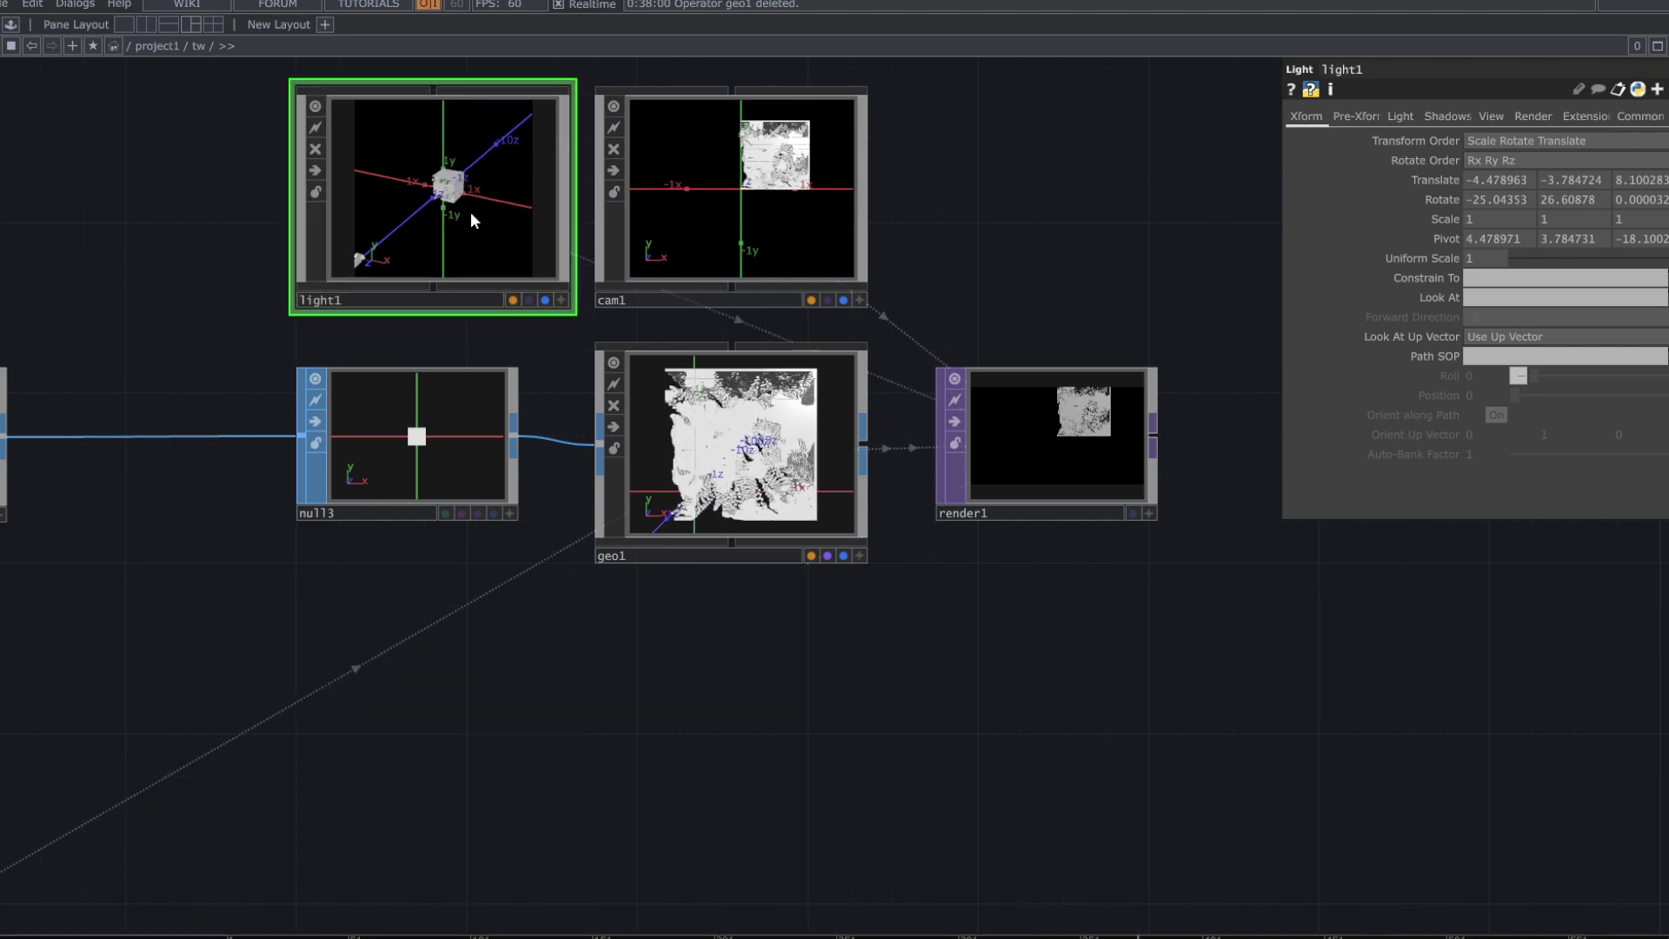
left_click_drag(962, 241, 935, 291)
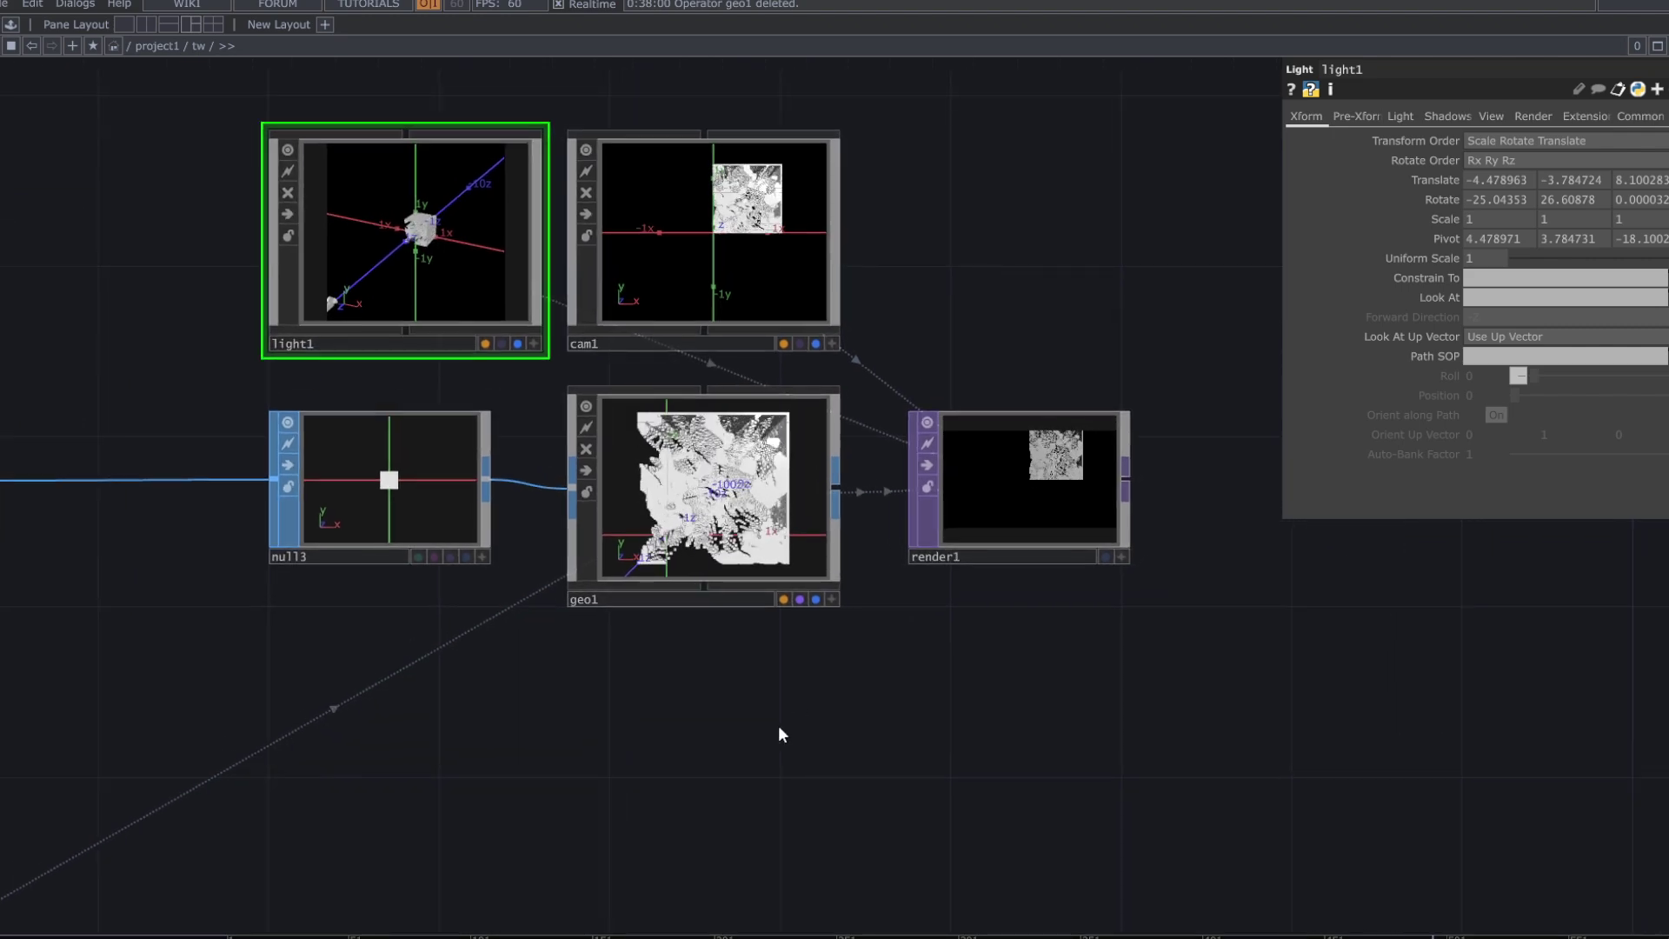
- Add a PBR material below the Geometry COMP and assign it to that geometry
key("Tab")
left_click(679, 500)
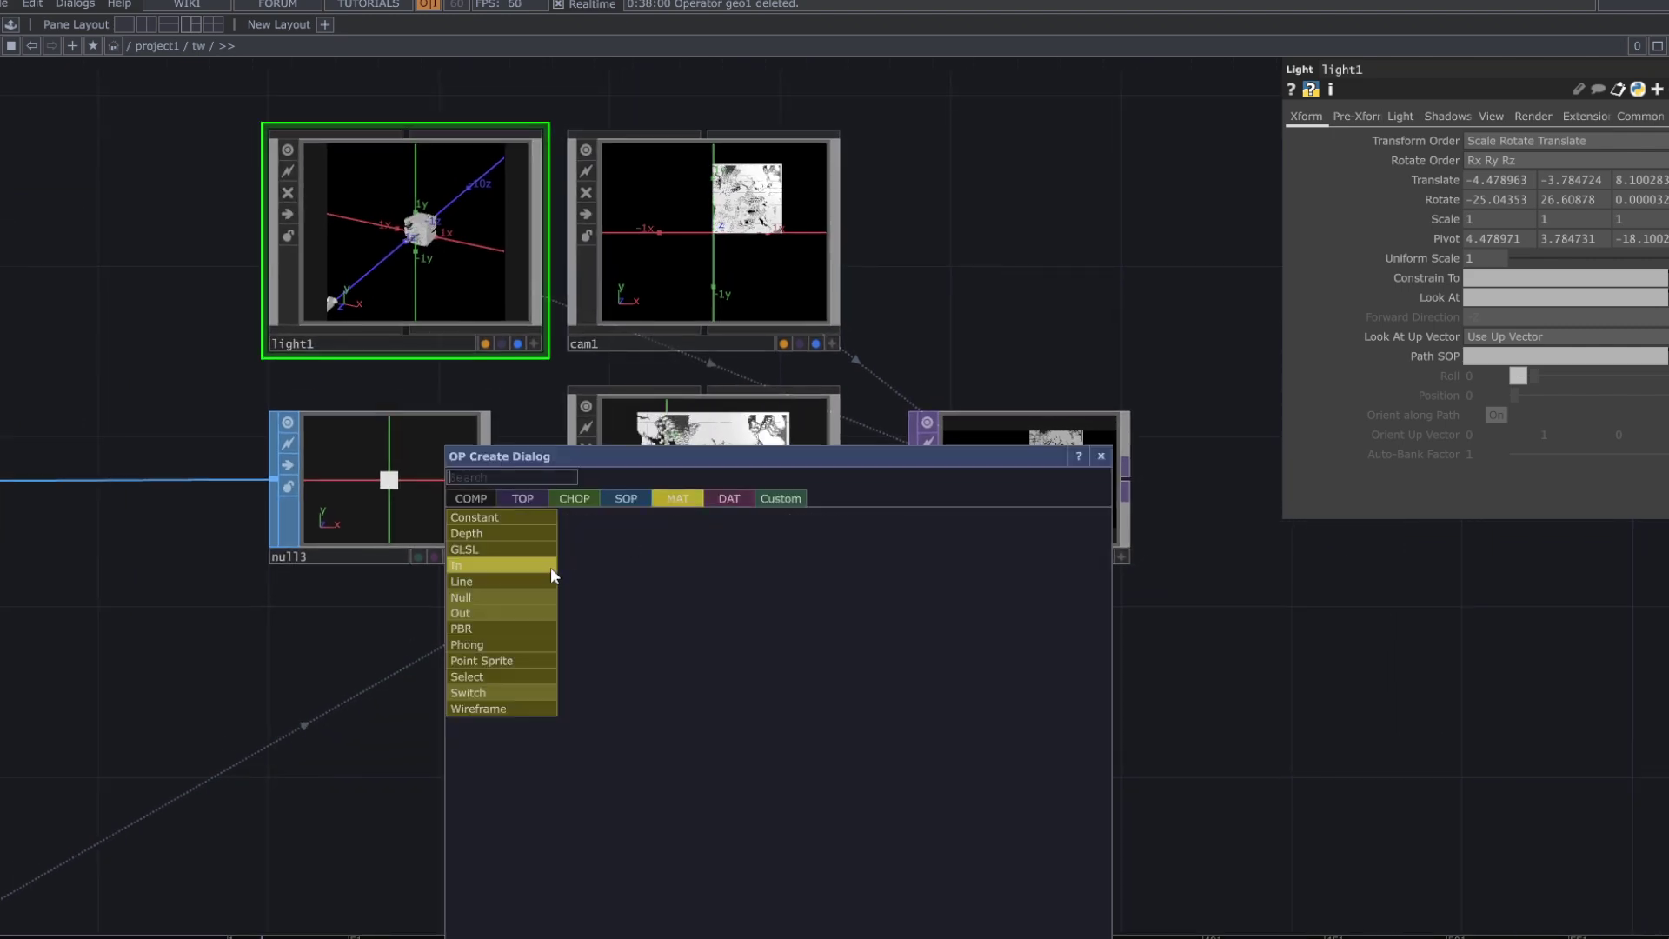
left_click(493, 624)
left_click(721, 690)
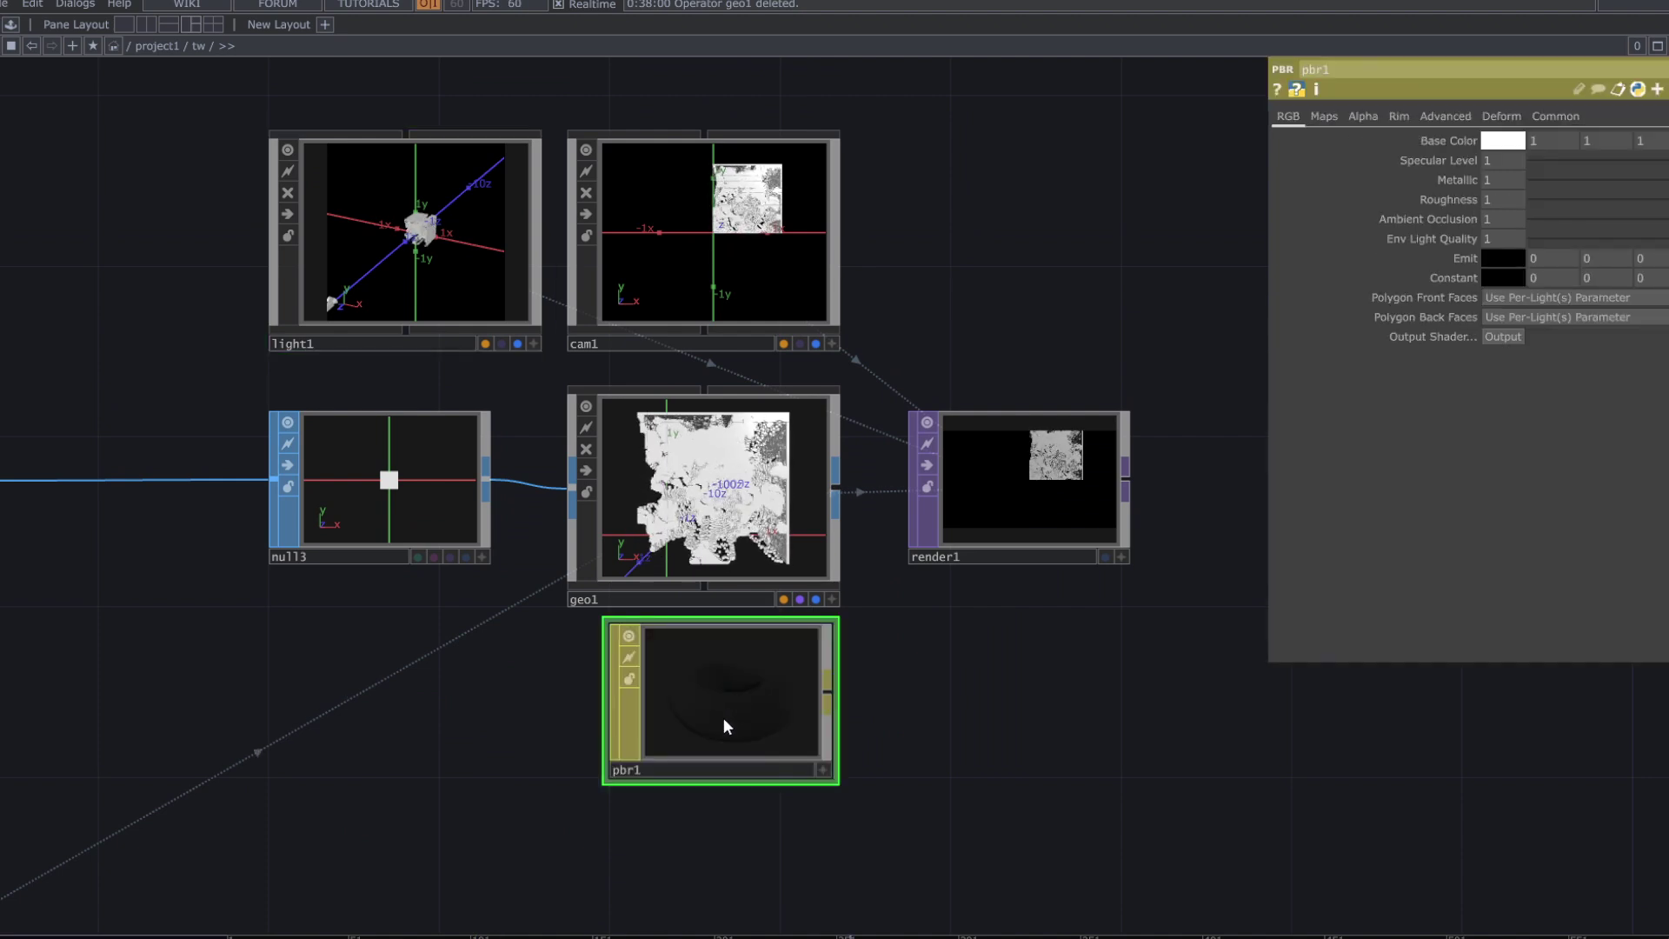
left_click_drag(723, 717, 722, 478)
left_click(722, 487)
- Set the PBR material's metallic to 0.042 and roughness to 0.119, and check the shading in the render
scroll(730, 695, "up", 4)
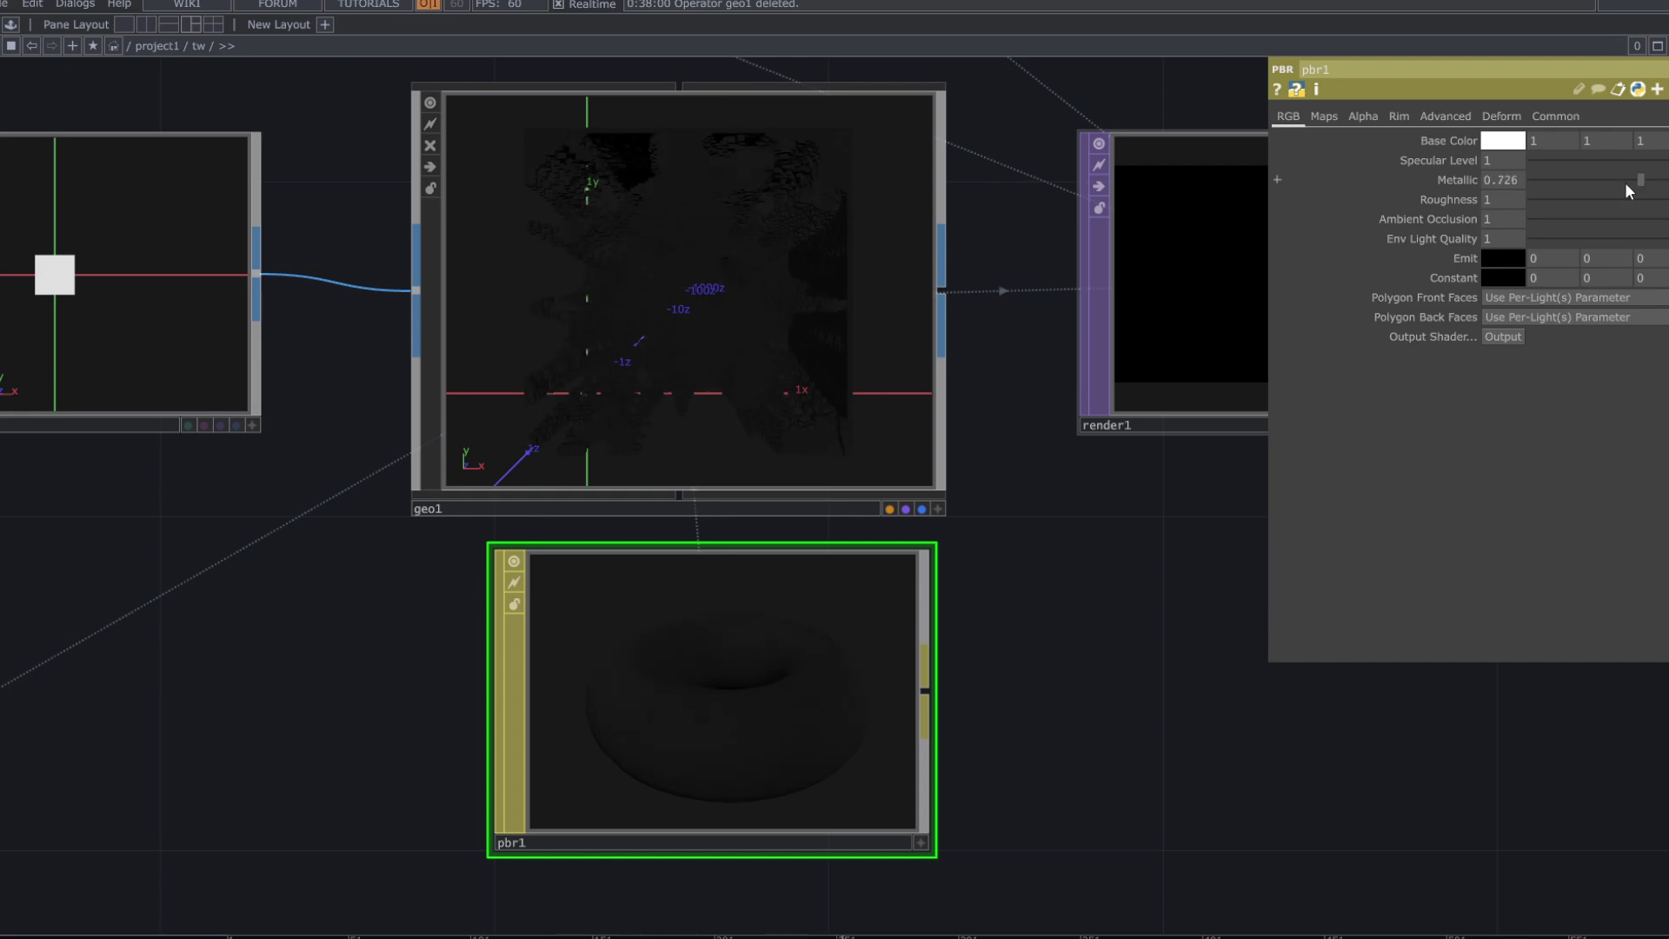
left_click_drag(1627, 184, 1537, 230)
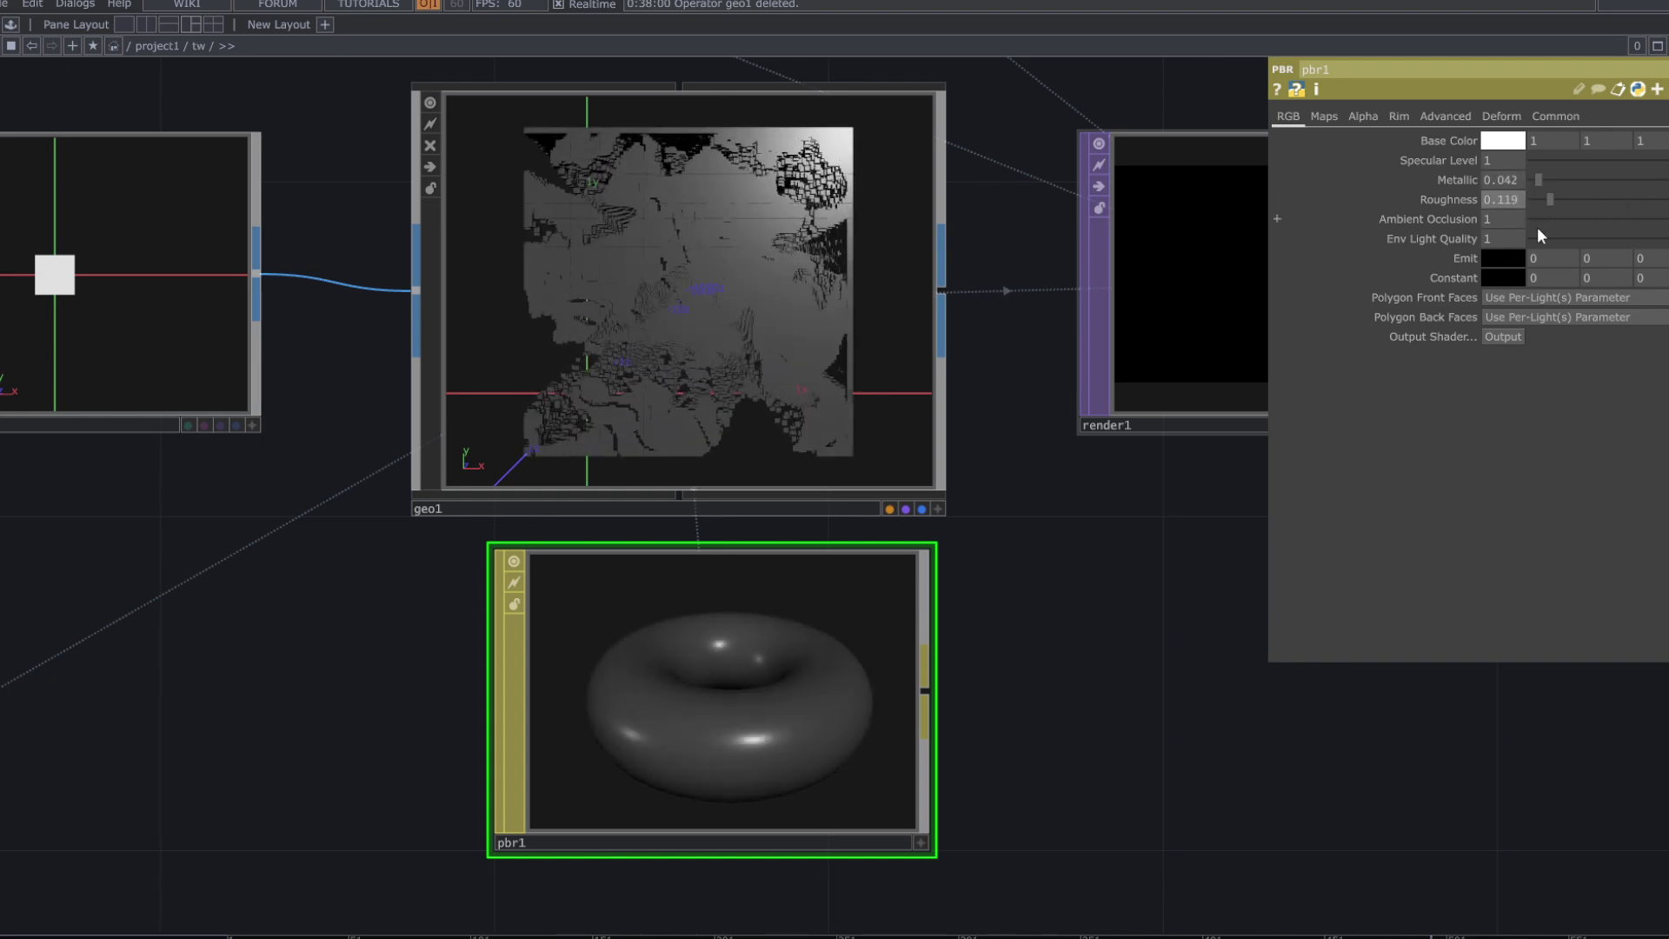
left_click_drag(1136, 534, 915, 691)
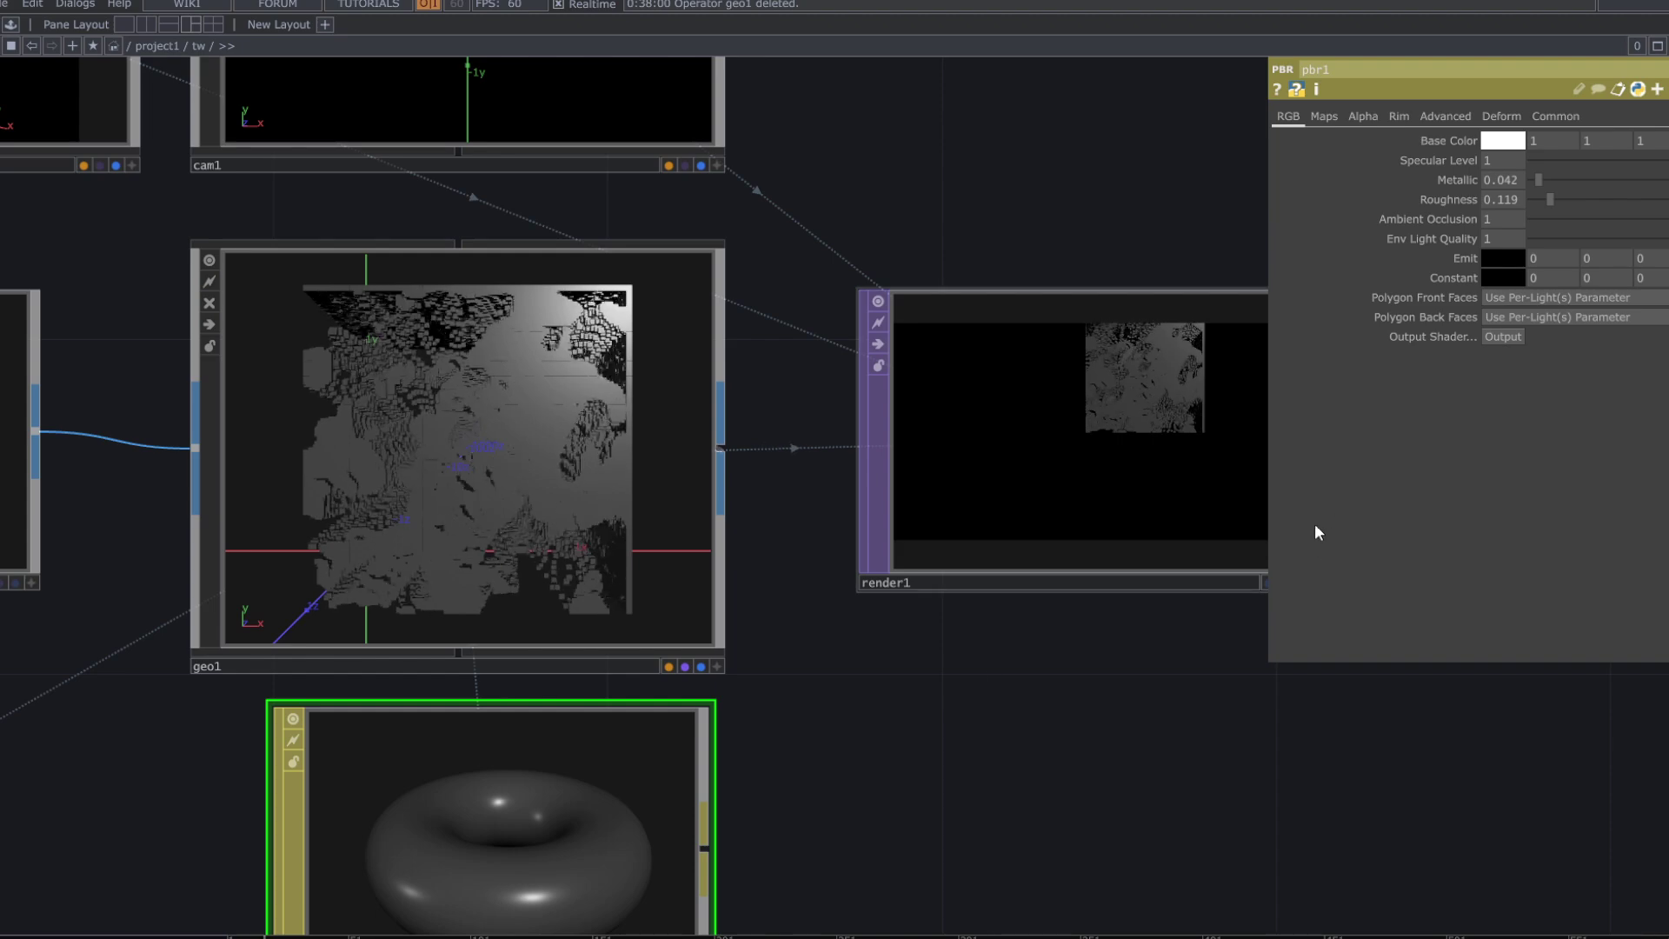
- Move the Light and Camera nodes over so they sit above the Geometry COMP and Render TOP, and copy the light
scroll(938, 682, "down", 5)
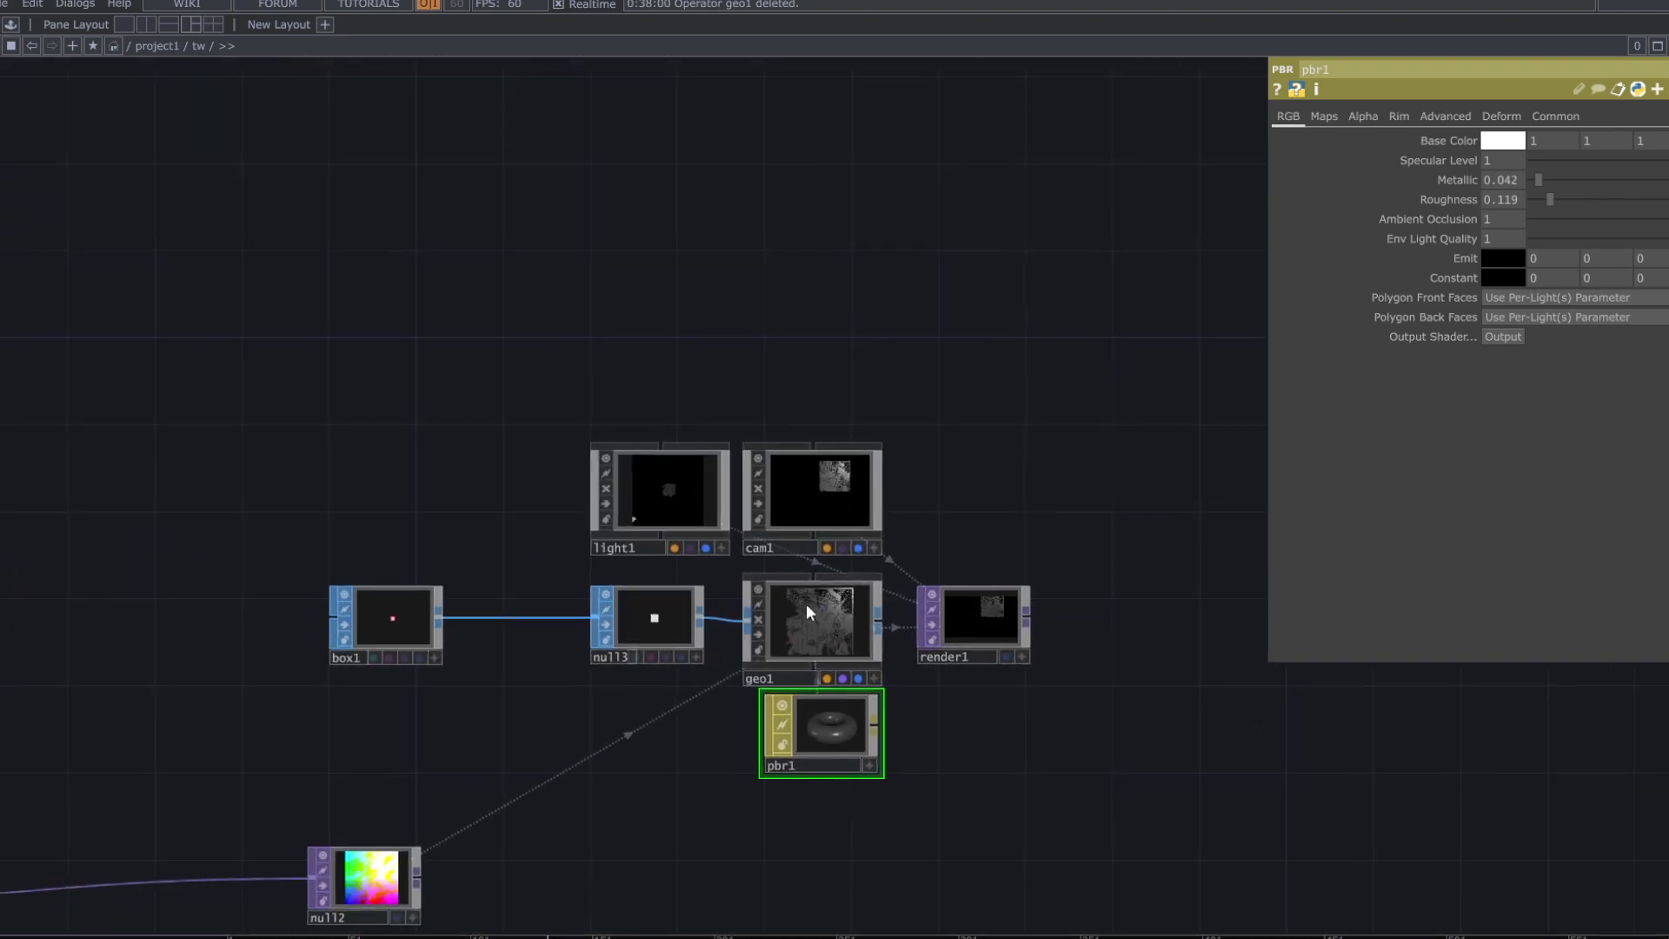
left_click(671, 522)
left_click(878, 511, "ctrl")
left_click_drag(601, 505, 753, 505)
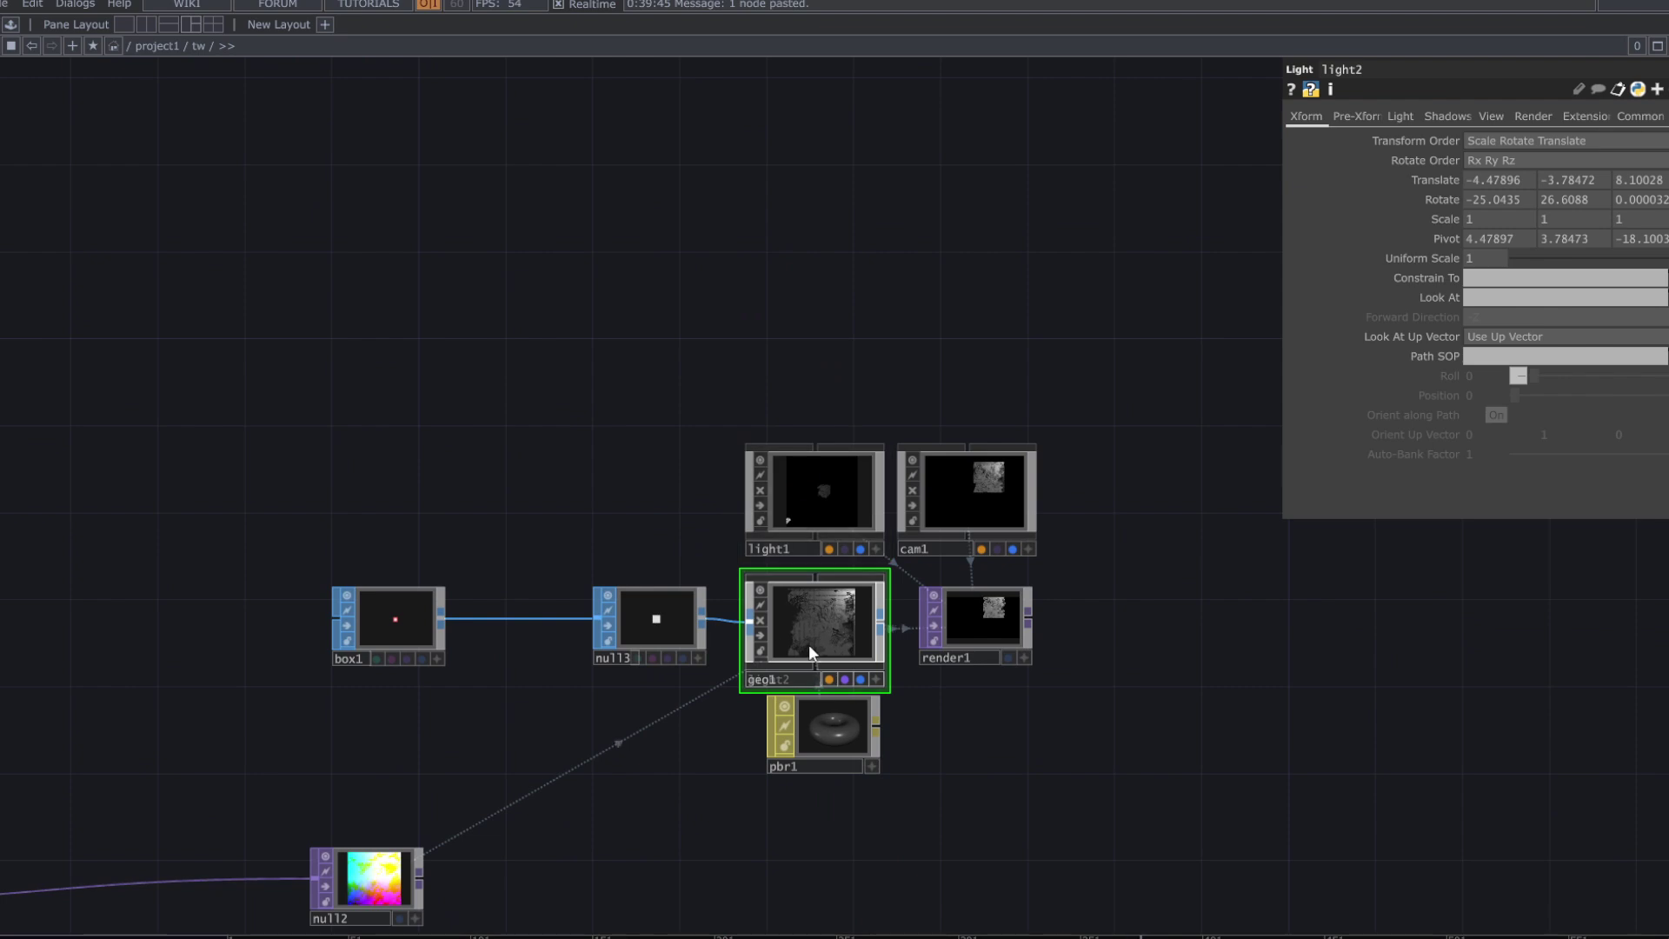
- Place the copied light beside the original and return the Geometry COMP to its place between the Null SOP and Render TOP
left_click_drag(810, 652, 665, 695)
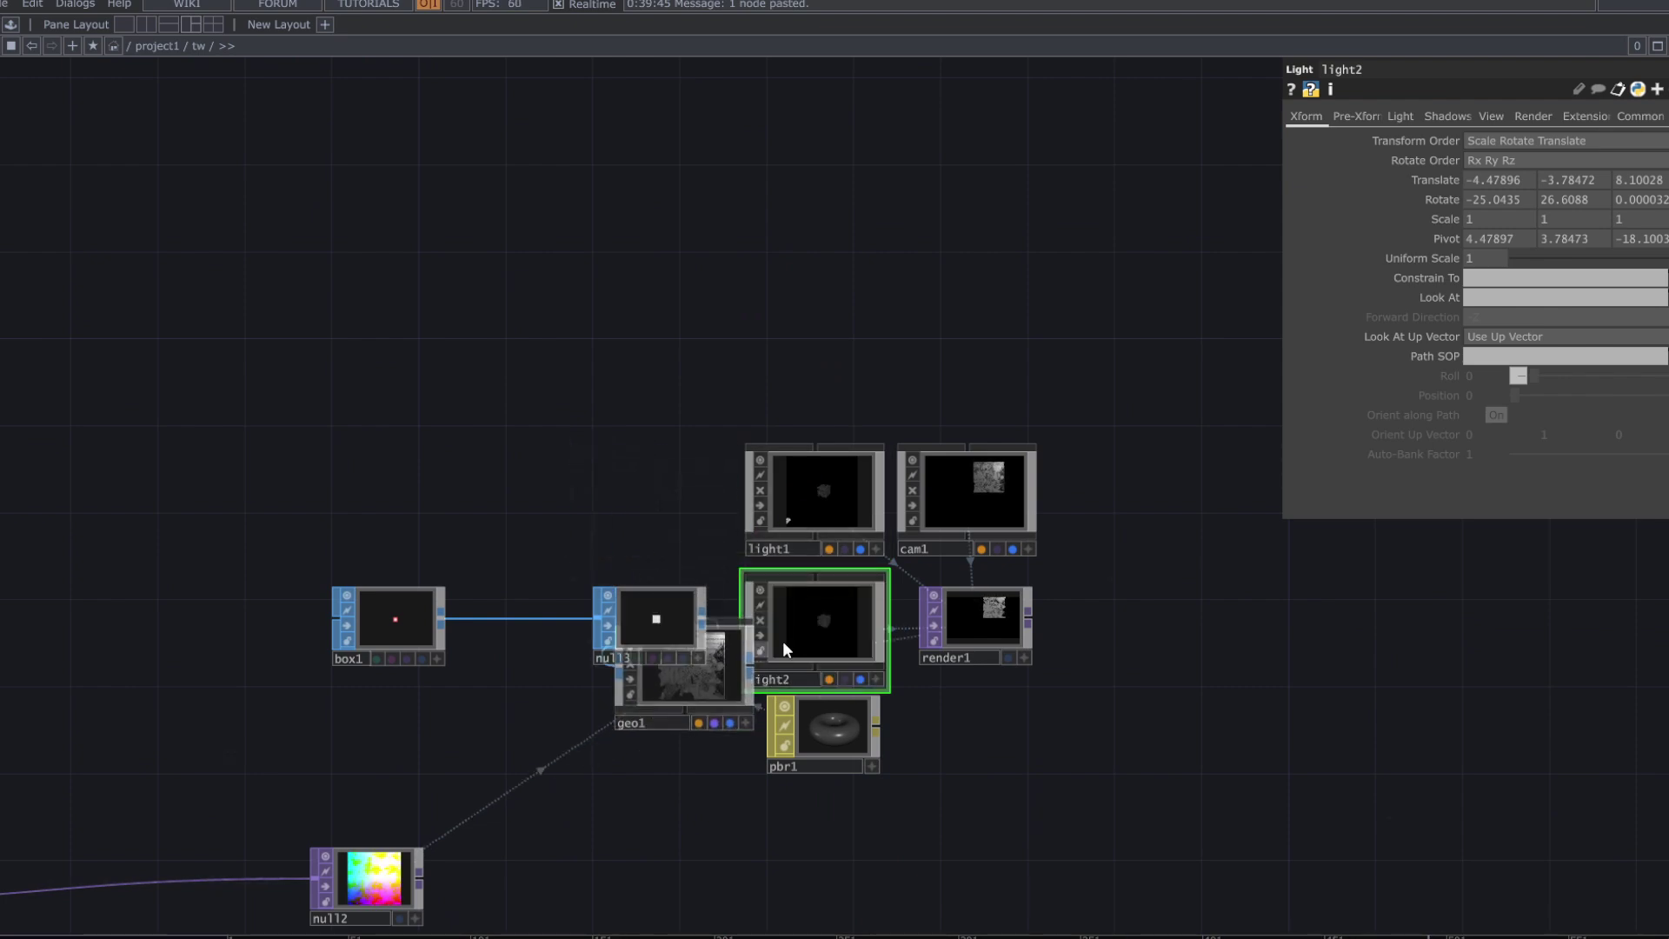
left_click_drag(782, 648, 622, 506)
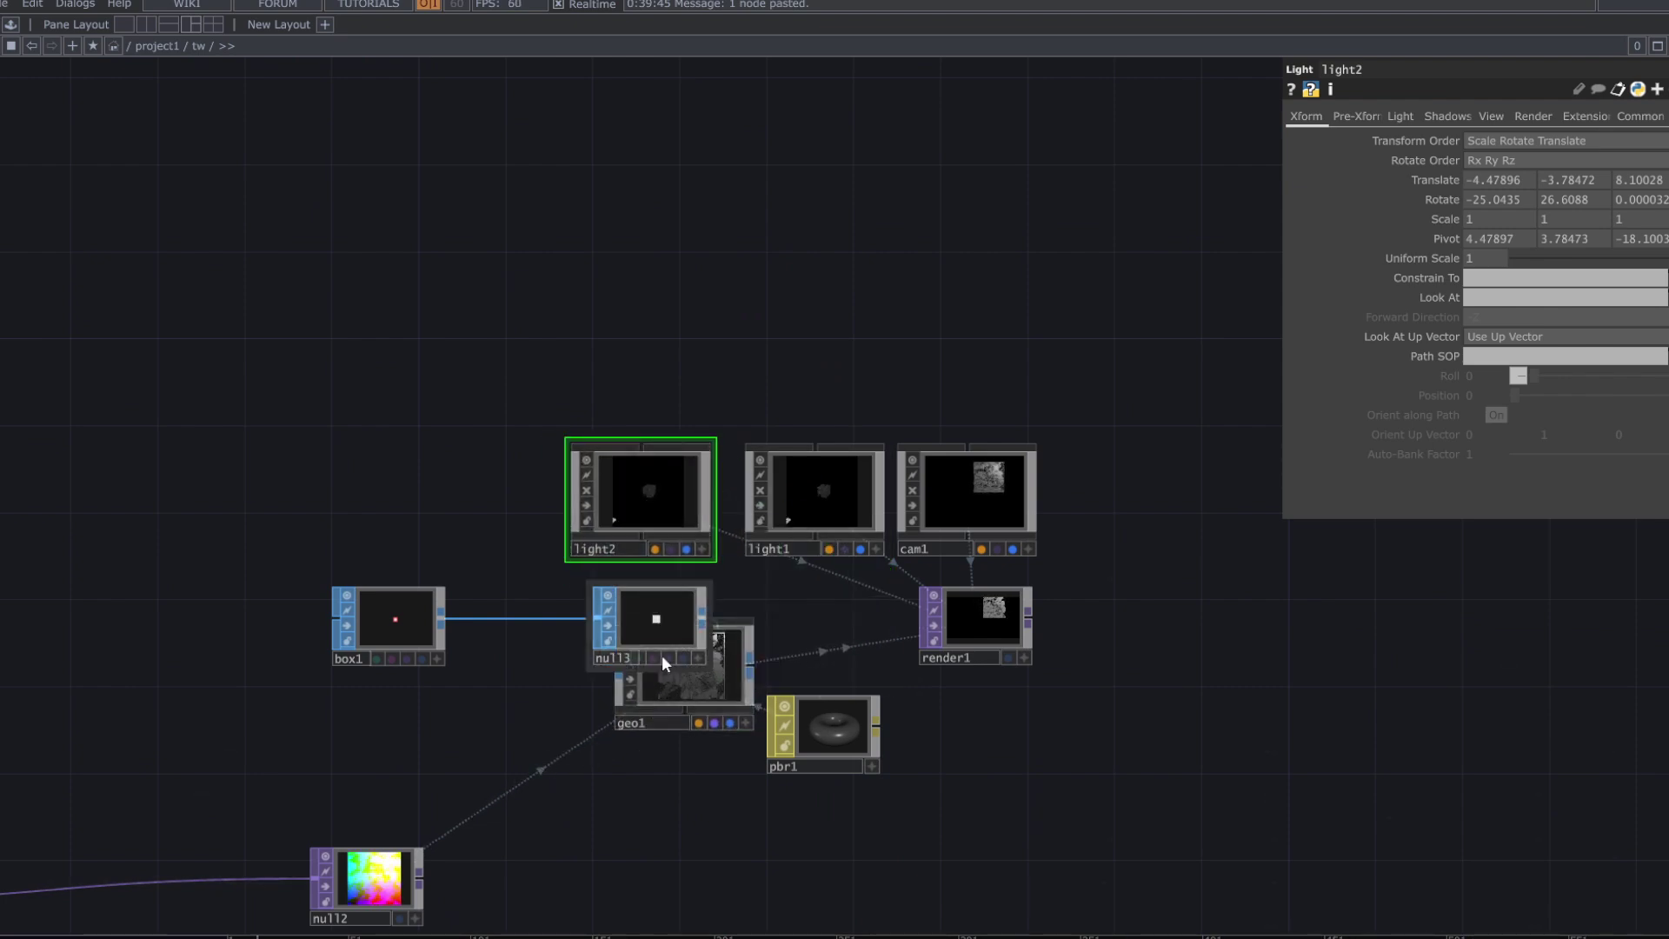
left_click_drag(718, 682, 849, 646)
- Orbit the second light in its own viewer to a translate of about 5.21, 1.11, 2.68 and a rotation of about 10.96, -55.21, 0
scroll(849, 648, "up", 5)
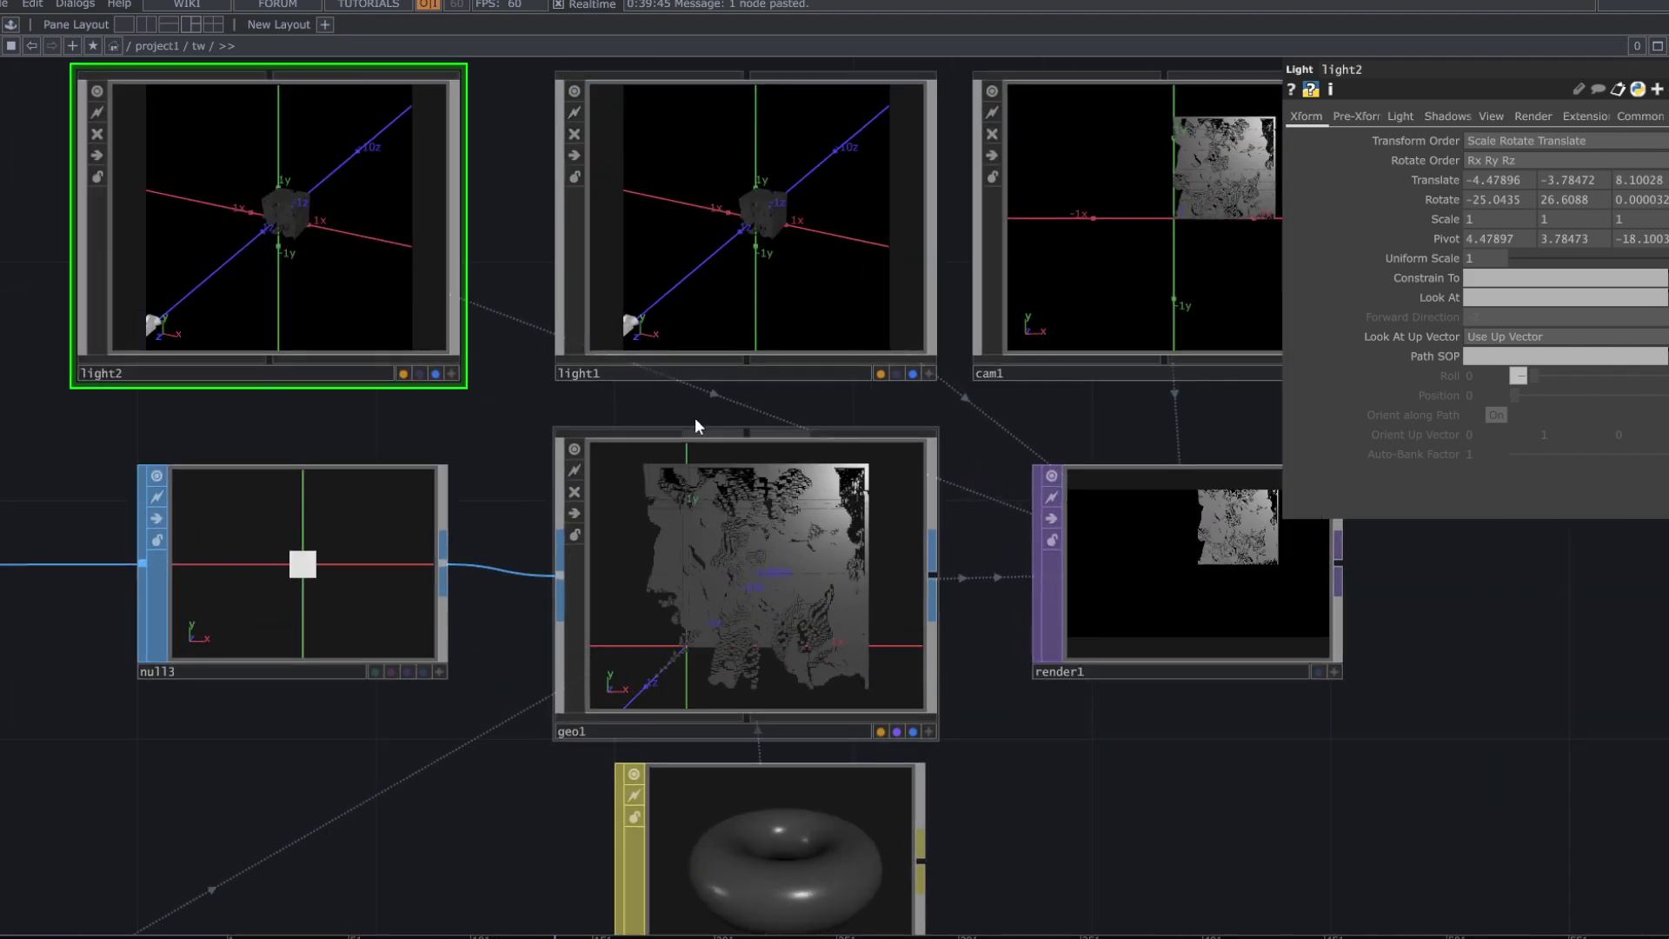
left_click_drag(522, 402, 501, 481)
left_click(430, 453)
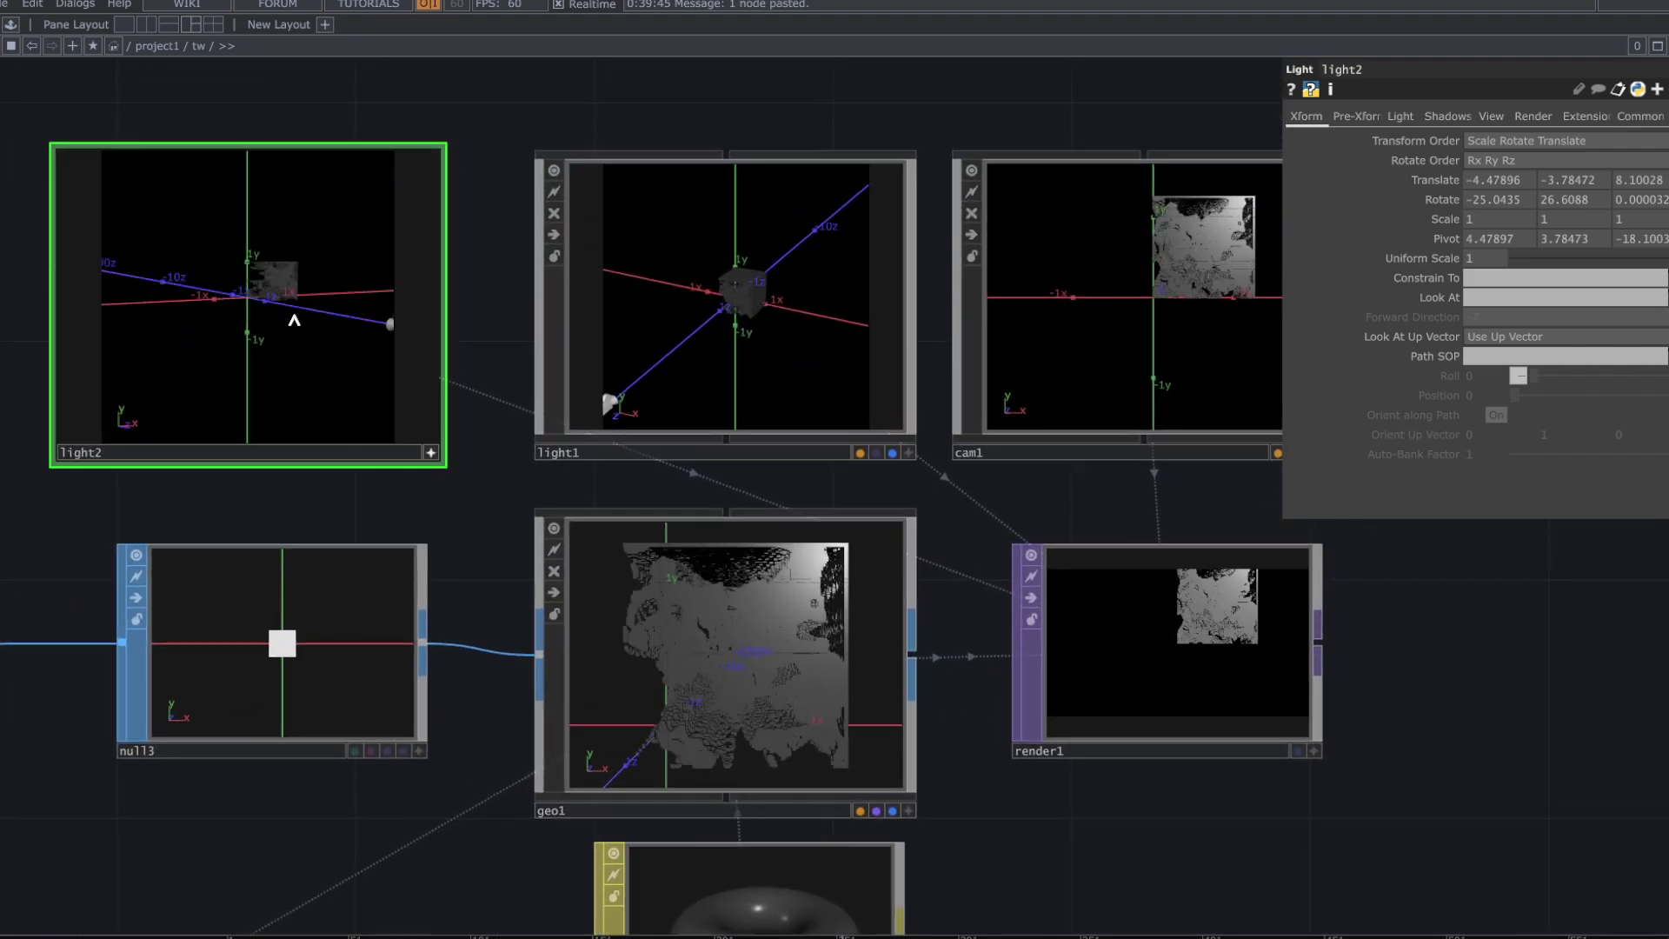
scroll(287, 298, "up", 5)
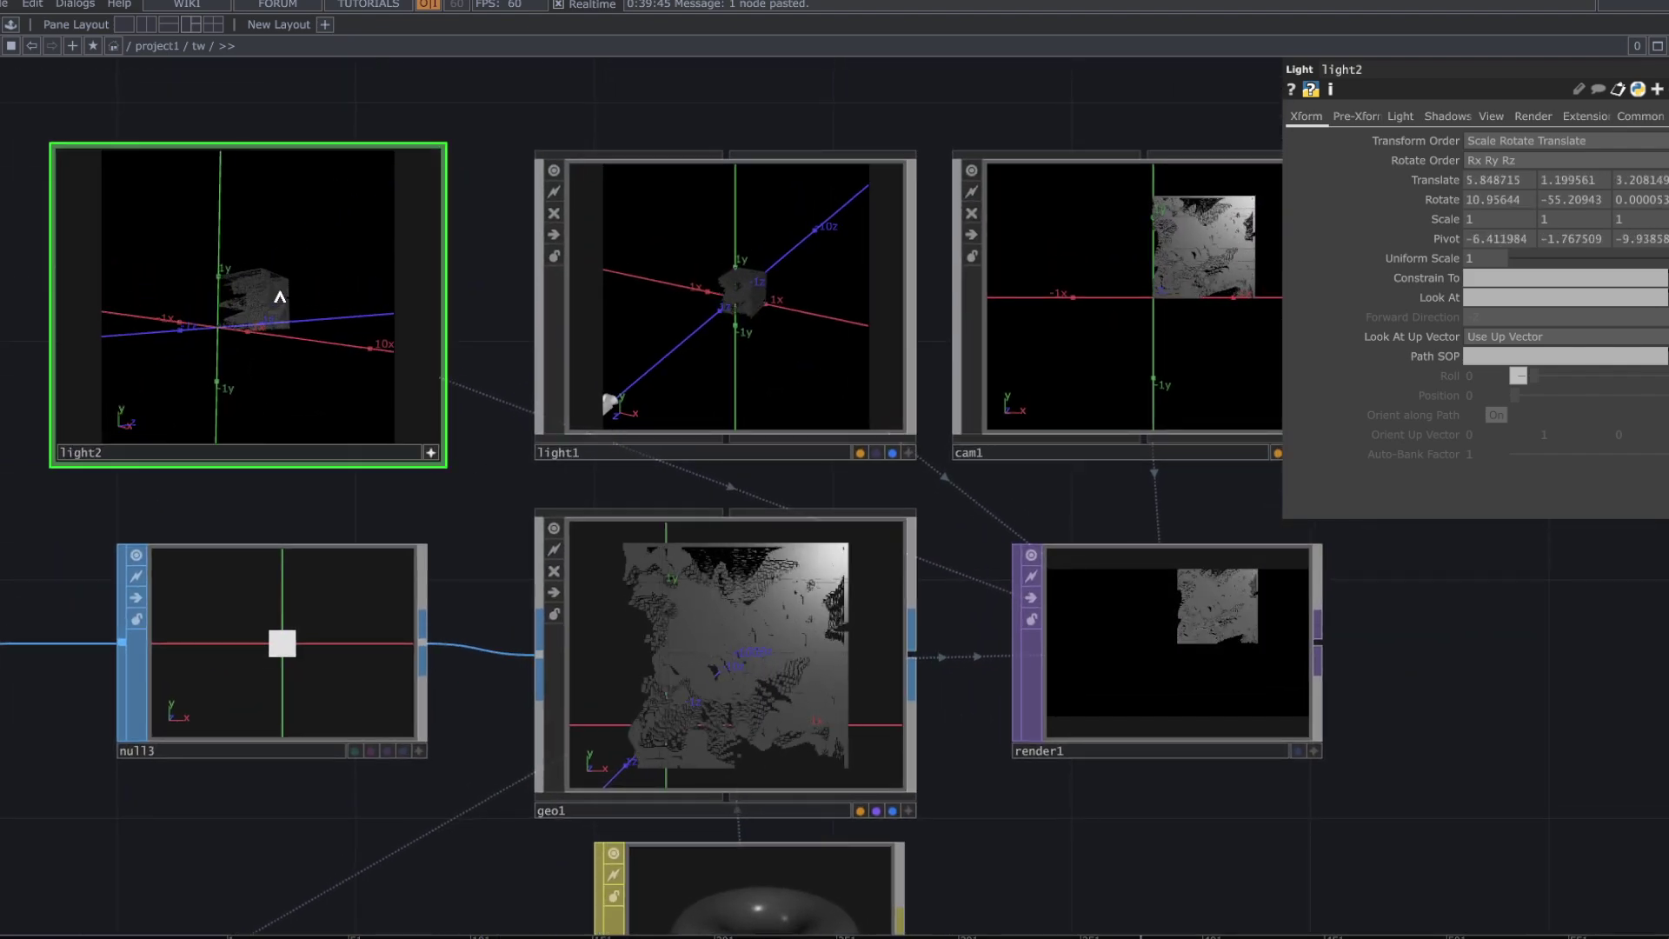
left_click(260, 454)
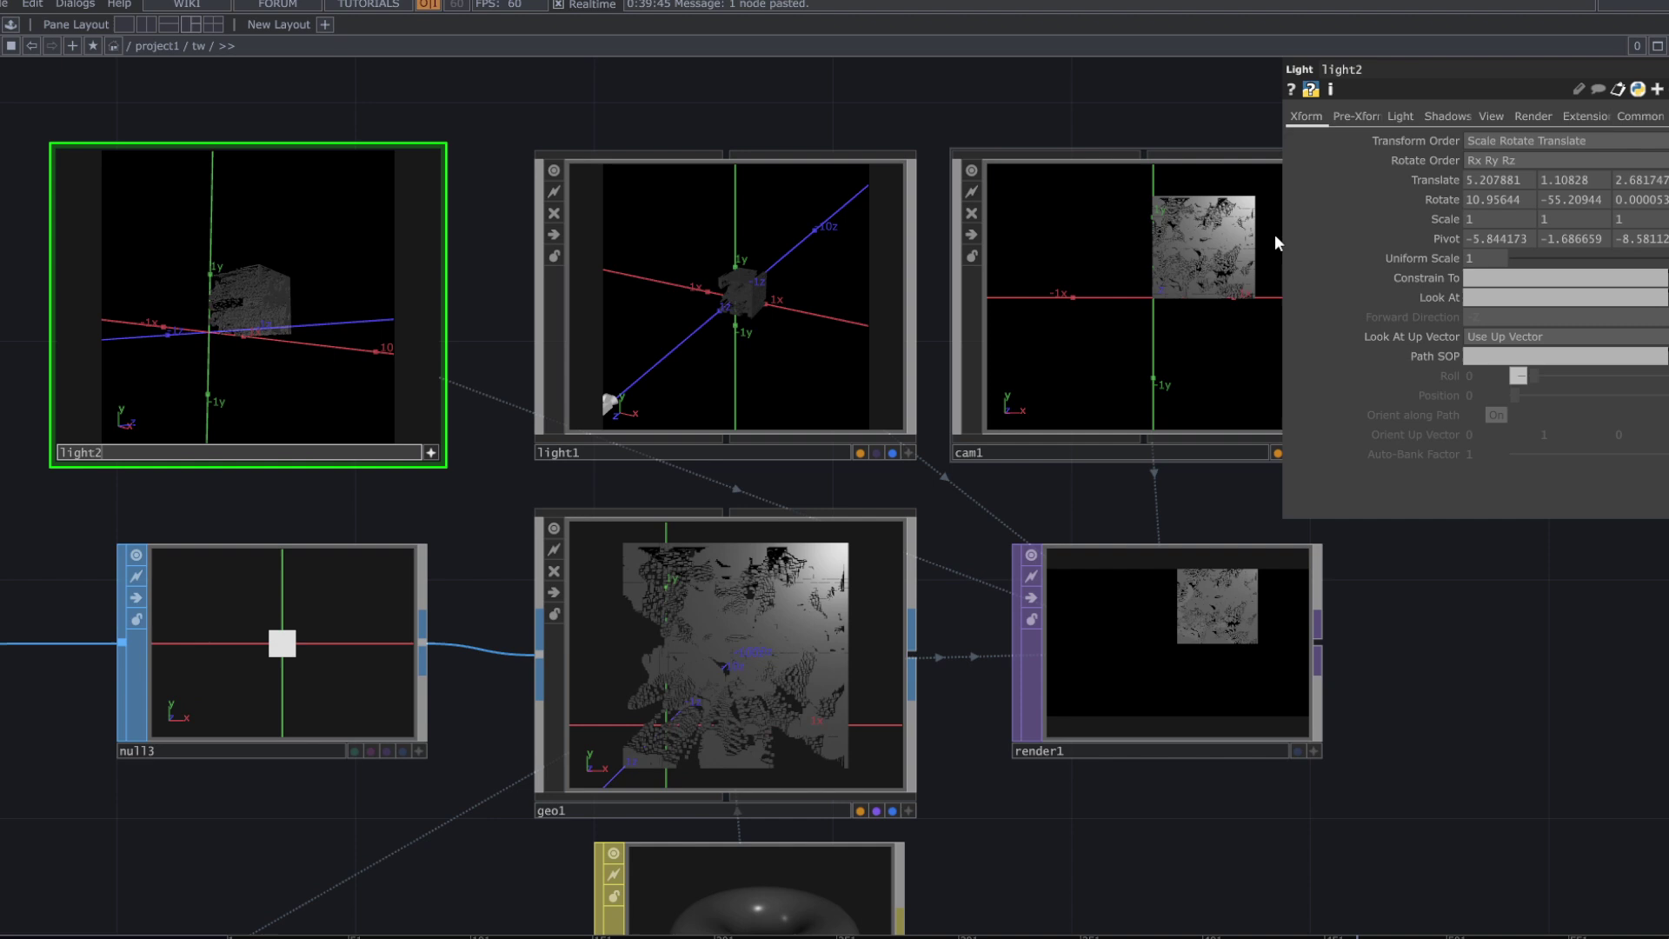
- Set the second light's dimmer to 2 and show the Render TOP as the network background
left_click(1400, 117)
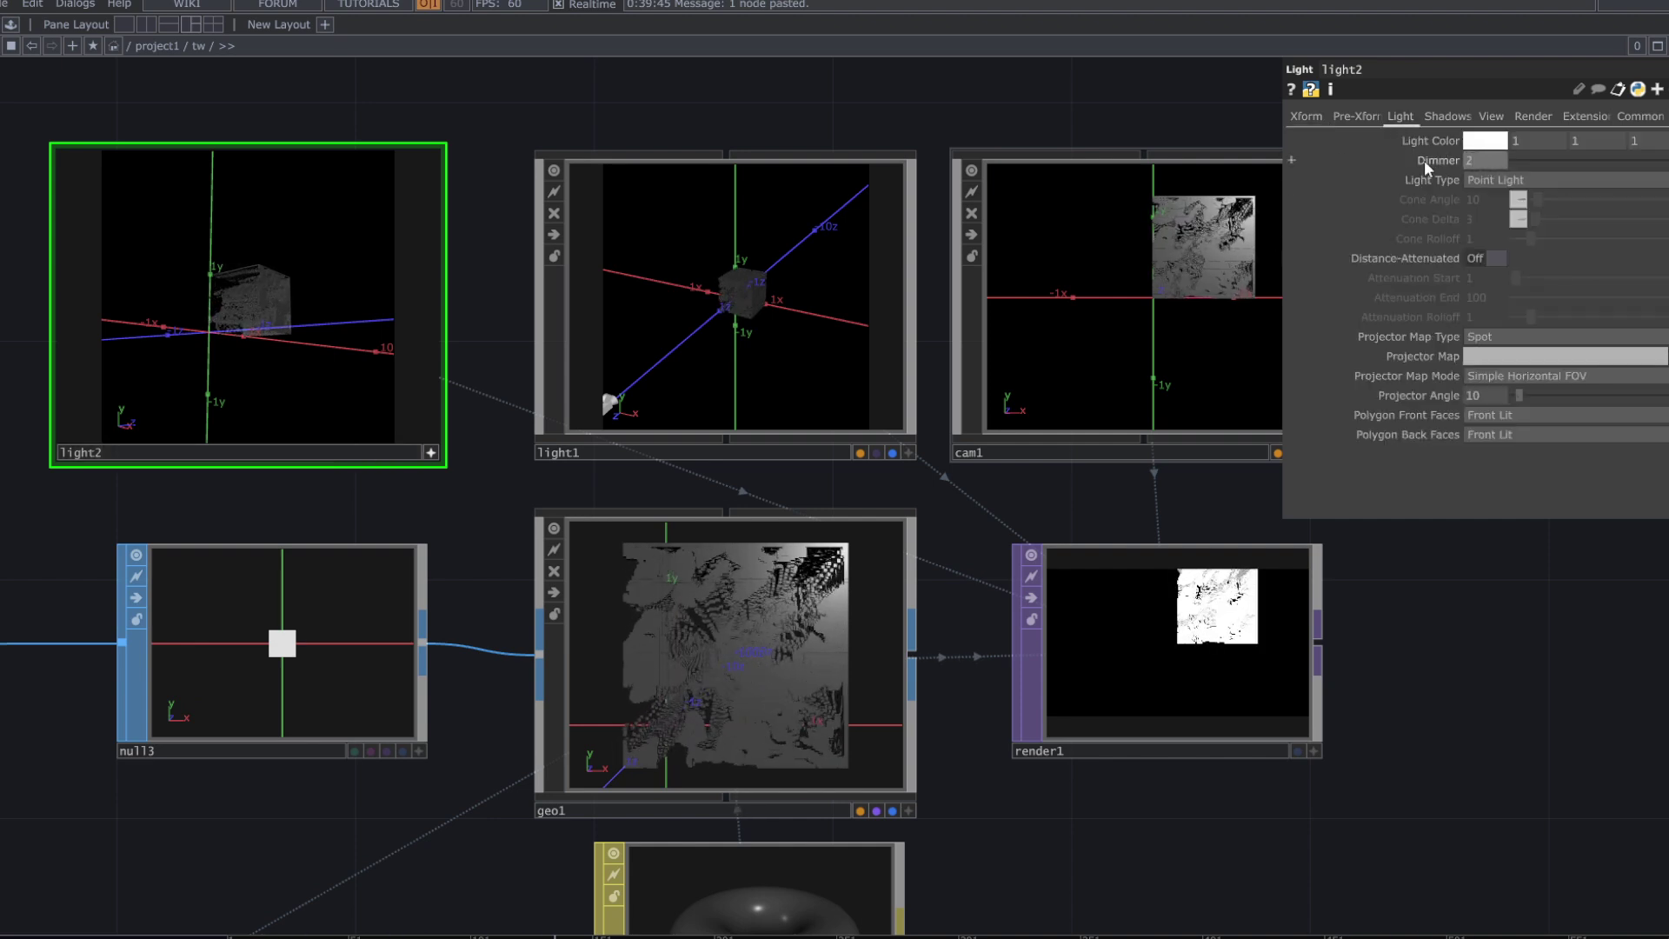
left_click_drag(1367, 636, 1228, 618)
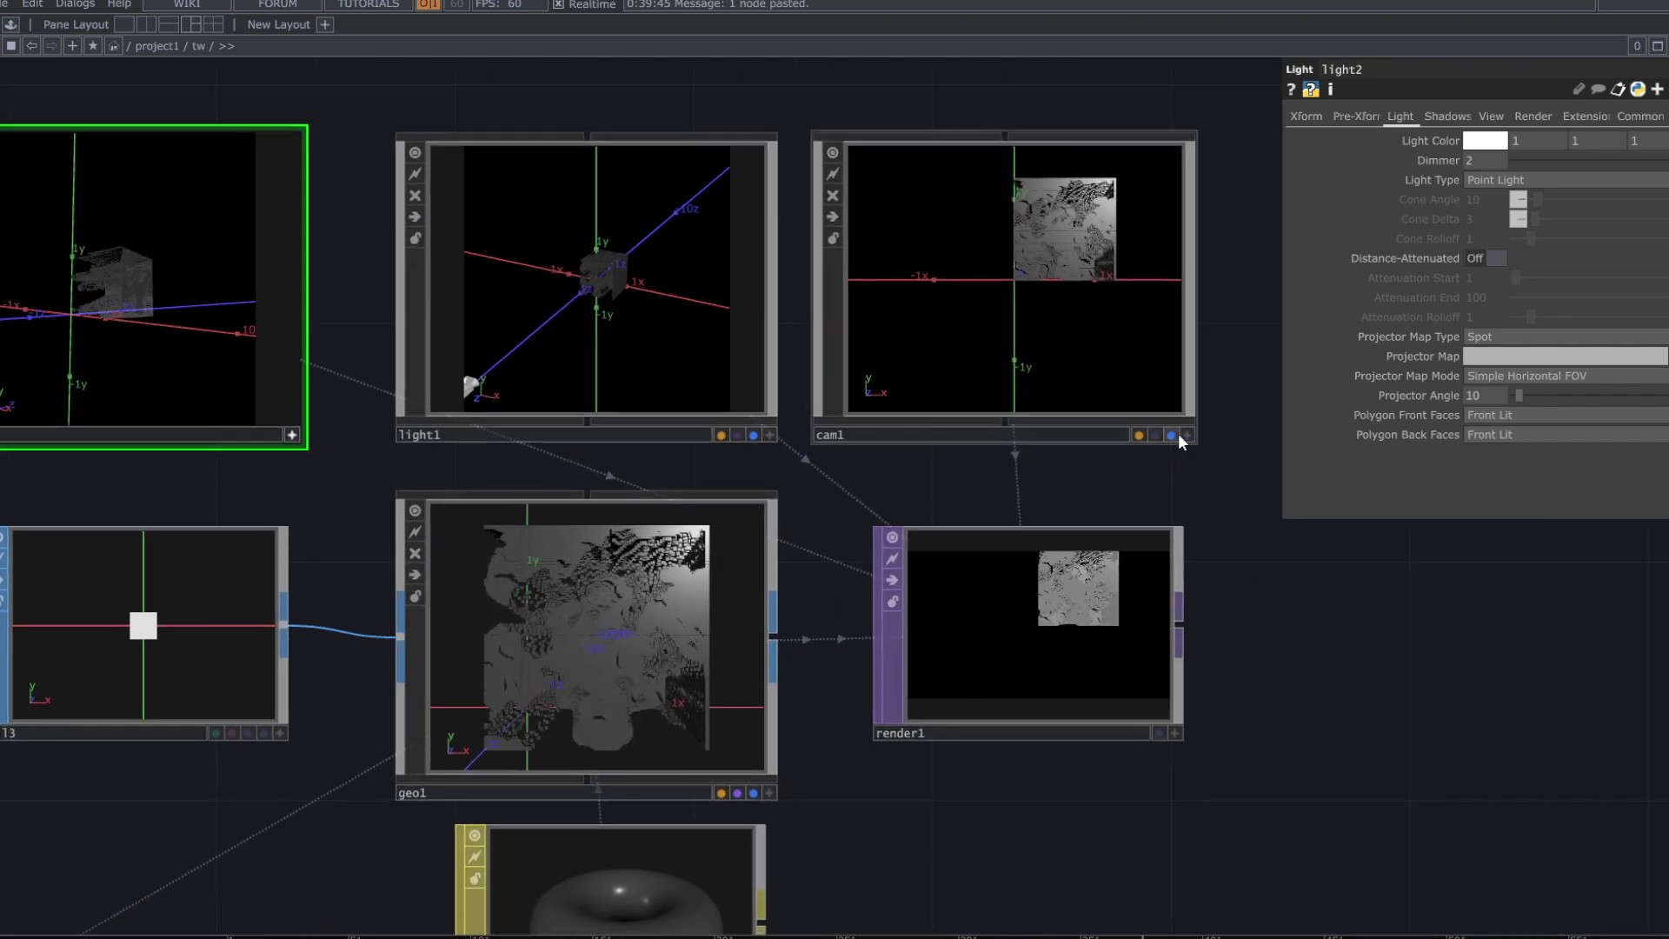
left_click(1157, 738)
left_click_drag(1307, 705, 879, 668)
scroll(882, 669, "down", 1)
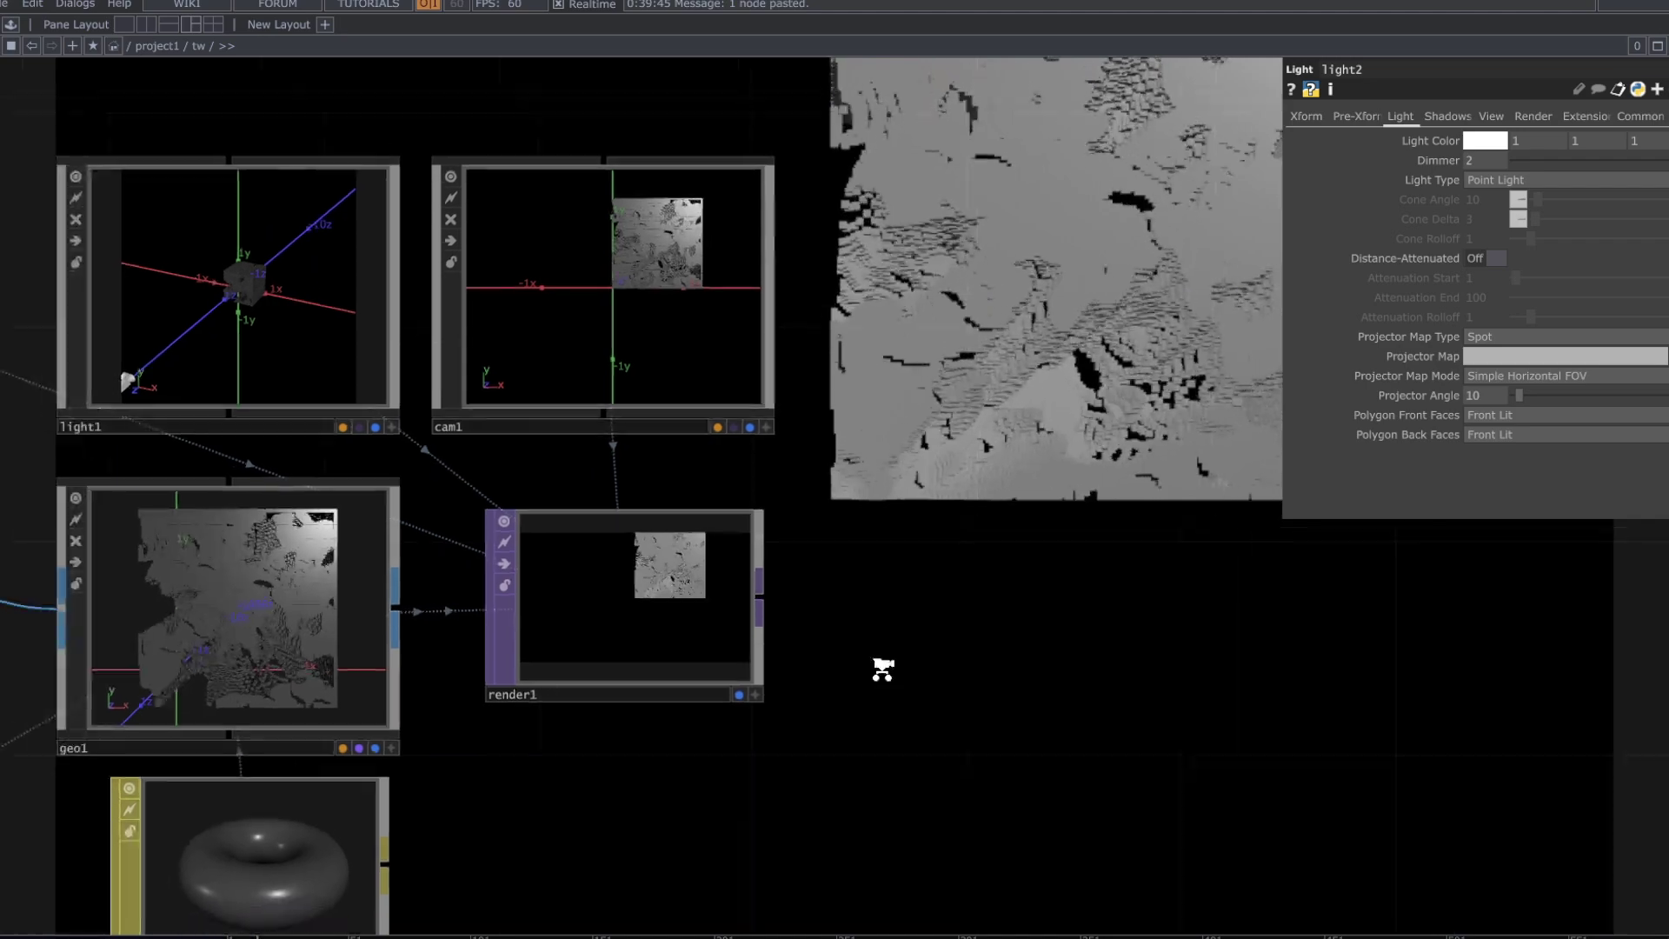
- Spread out the Displace branch of the feedback network and align the Null TOP feeding the instances beneath the Box SOP
scroll(884, 669, "down", 2)
scroll(883, 669, "down", 2)
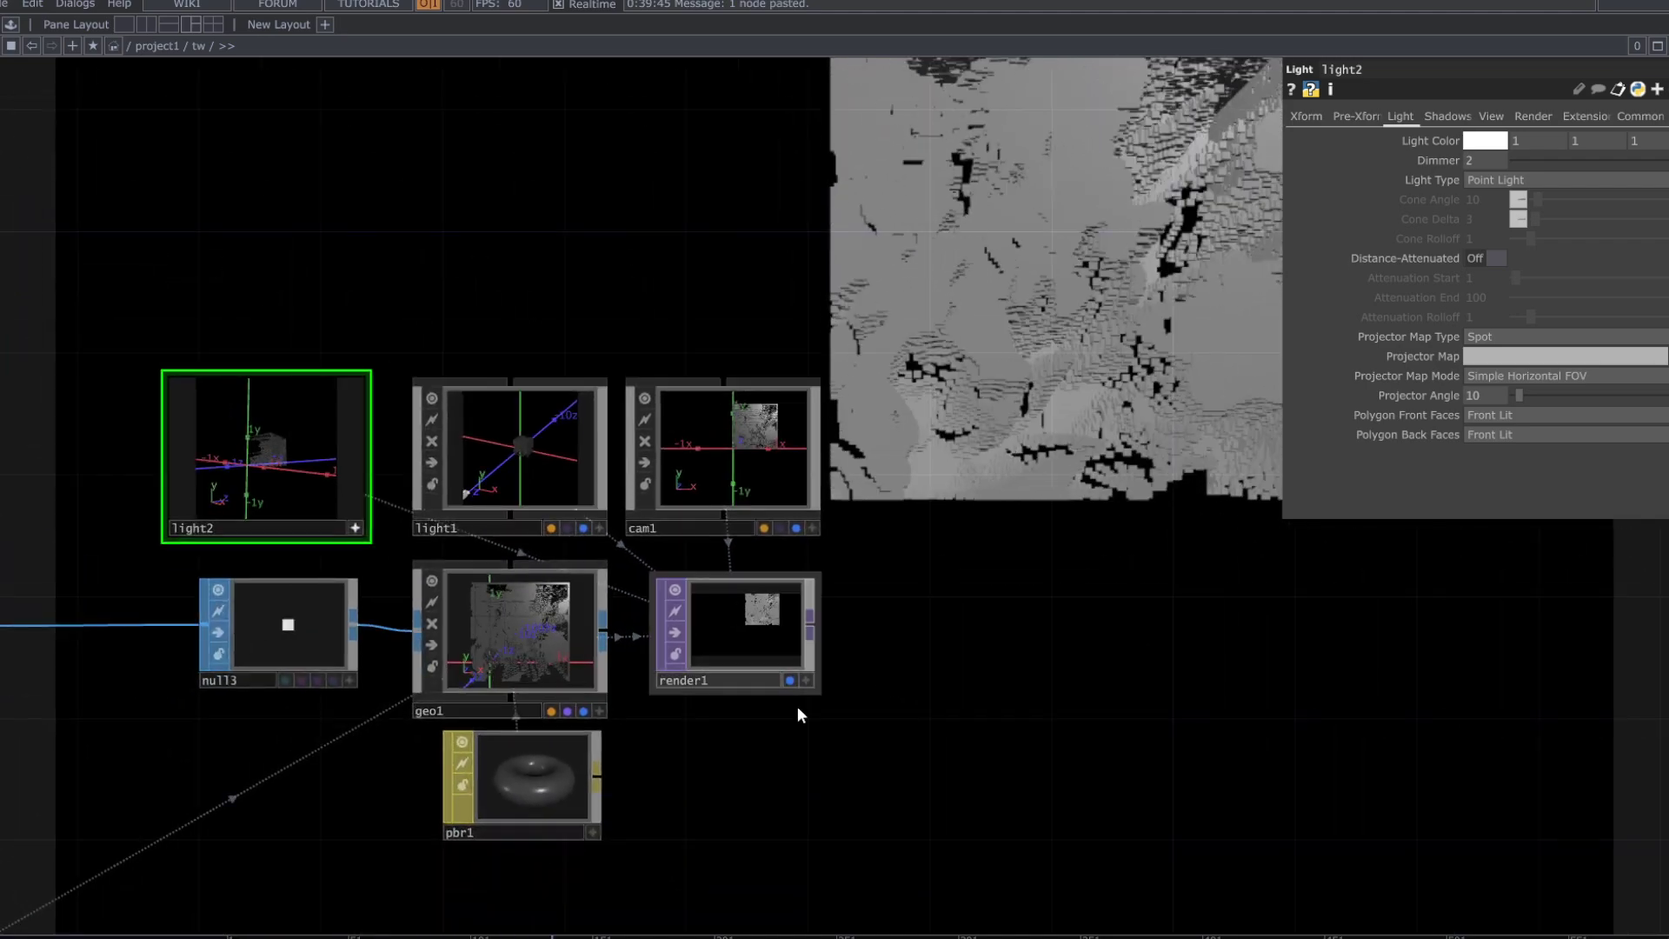
left_click_drag(799, 753, 1009, 682)
scroll(1013, 680, "down", 3)
left_click_drag(1161, 617, 1469, 460)
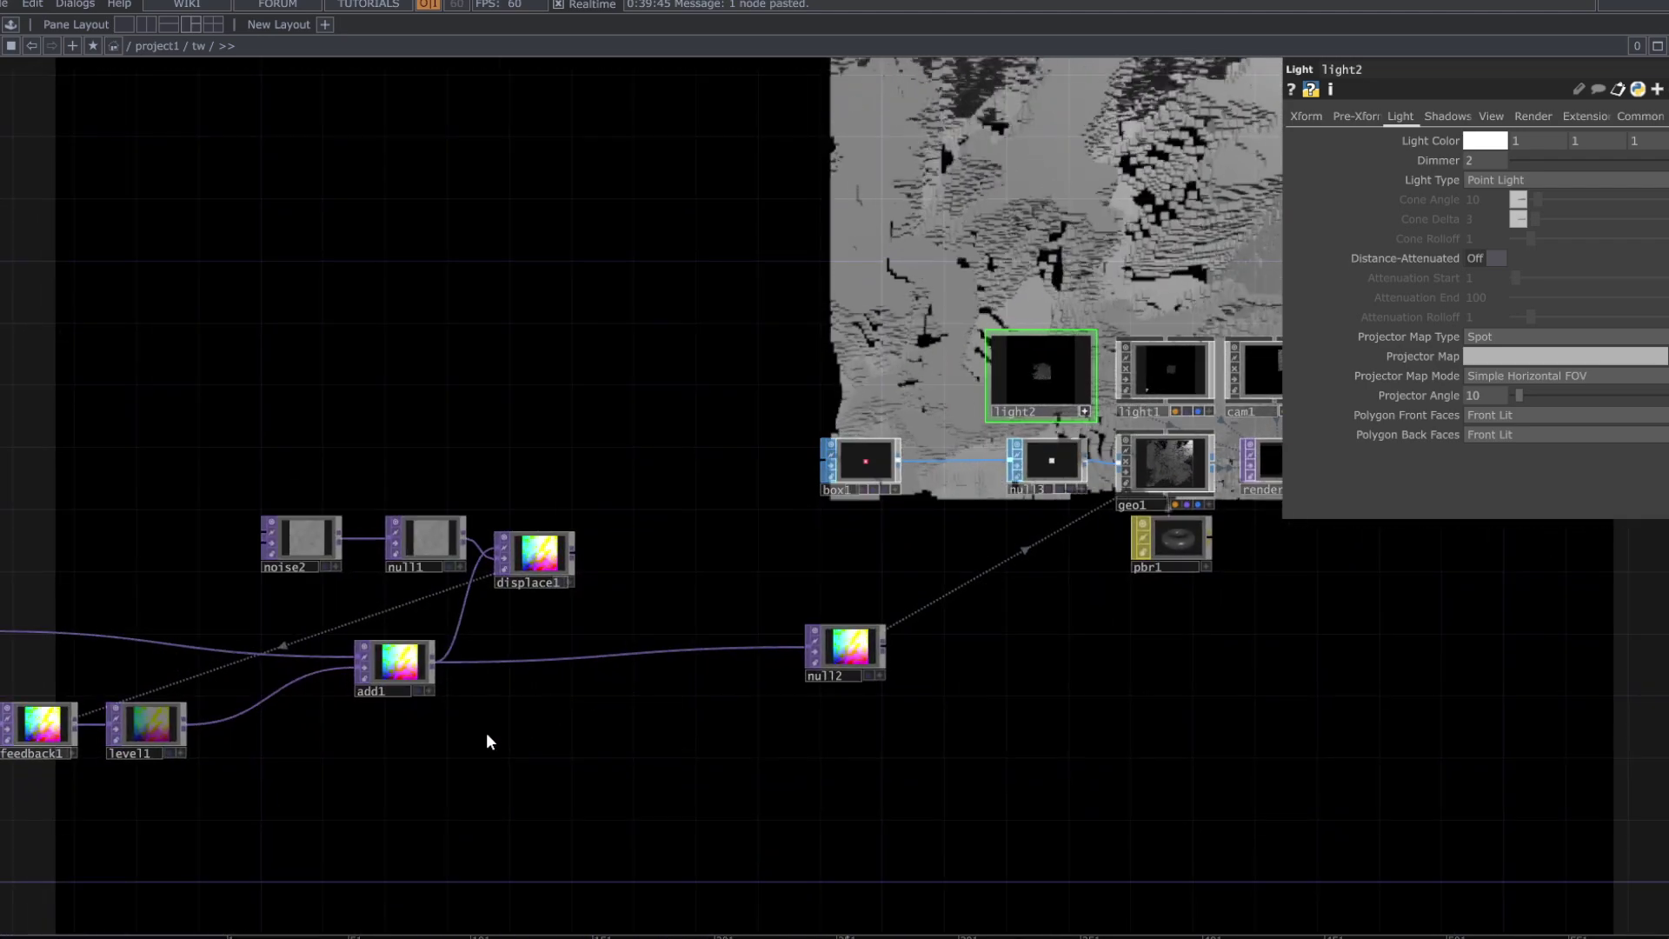
left_click_drag(478, 744, 1148, 677)
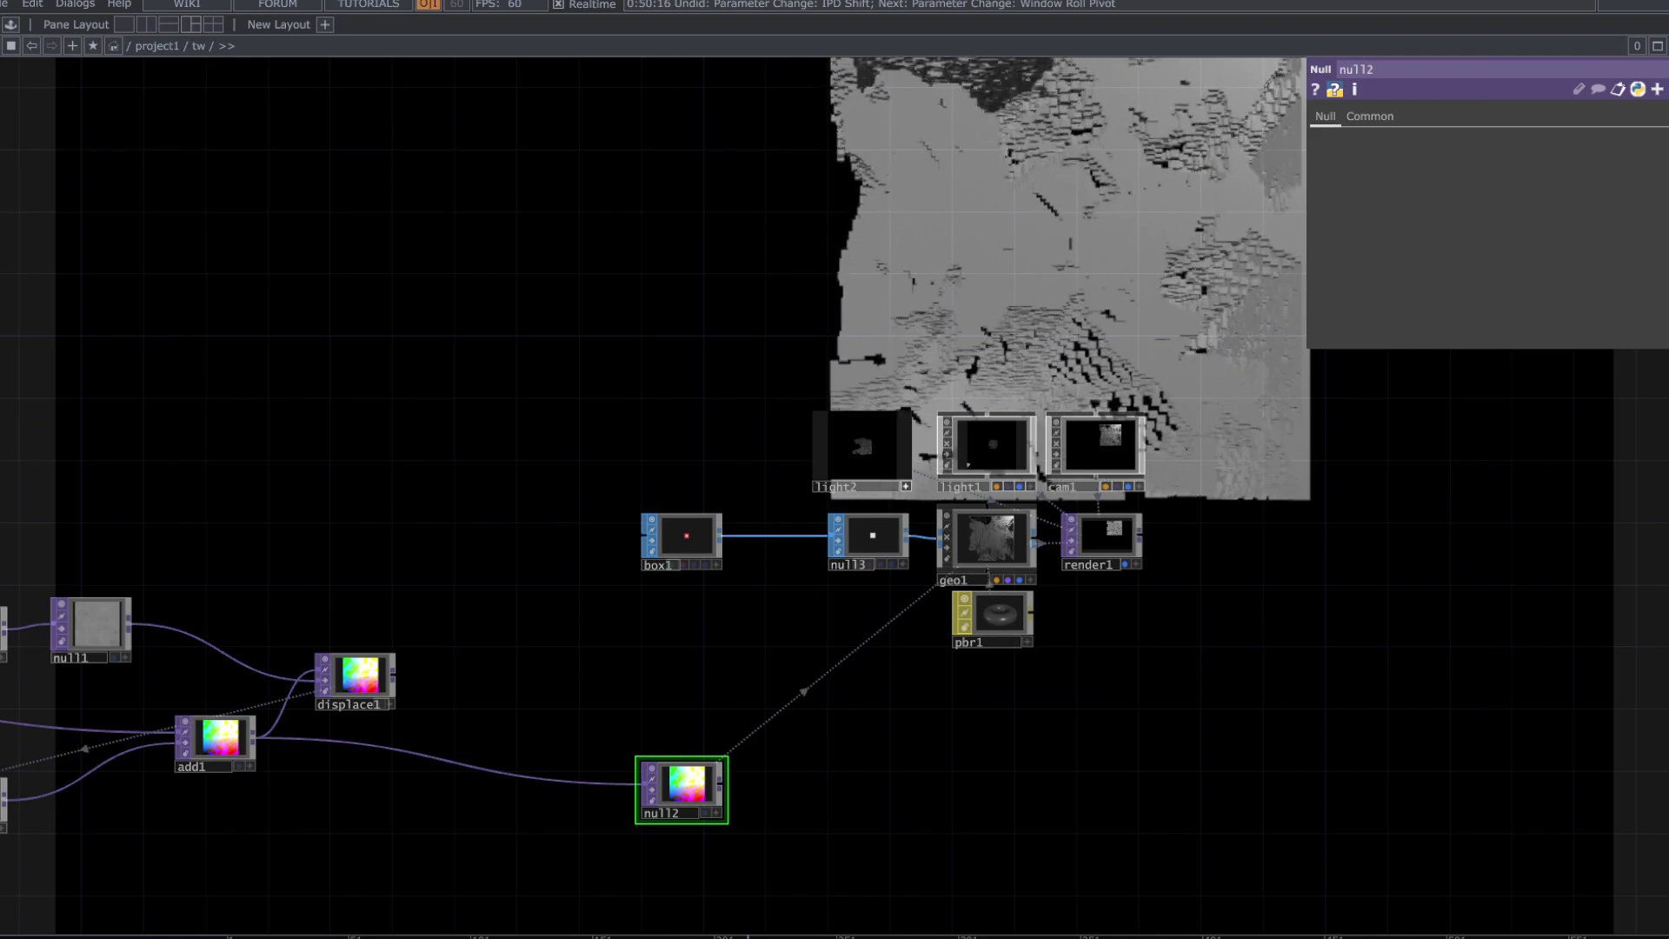
- Orbit the camera in its own viewer to frame the whole cube corner-on, and orbit the second light to relight it
scroll(1217, 452, "up", 5)
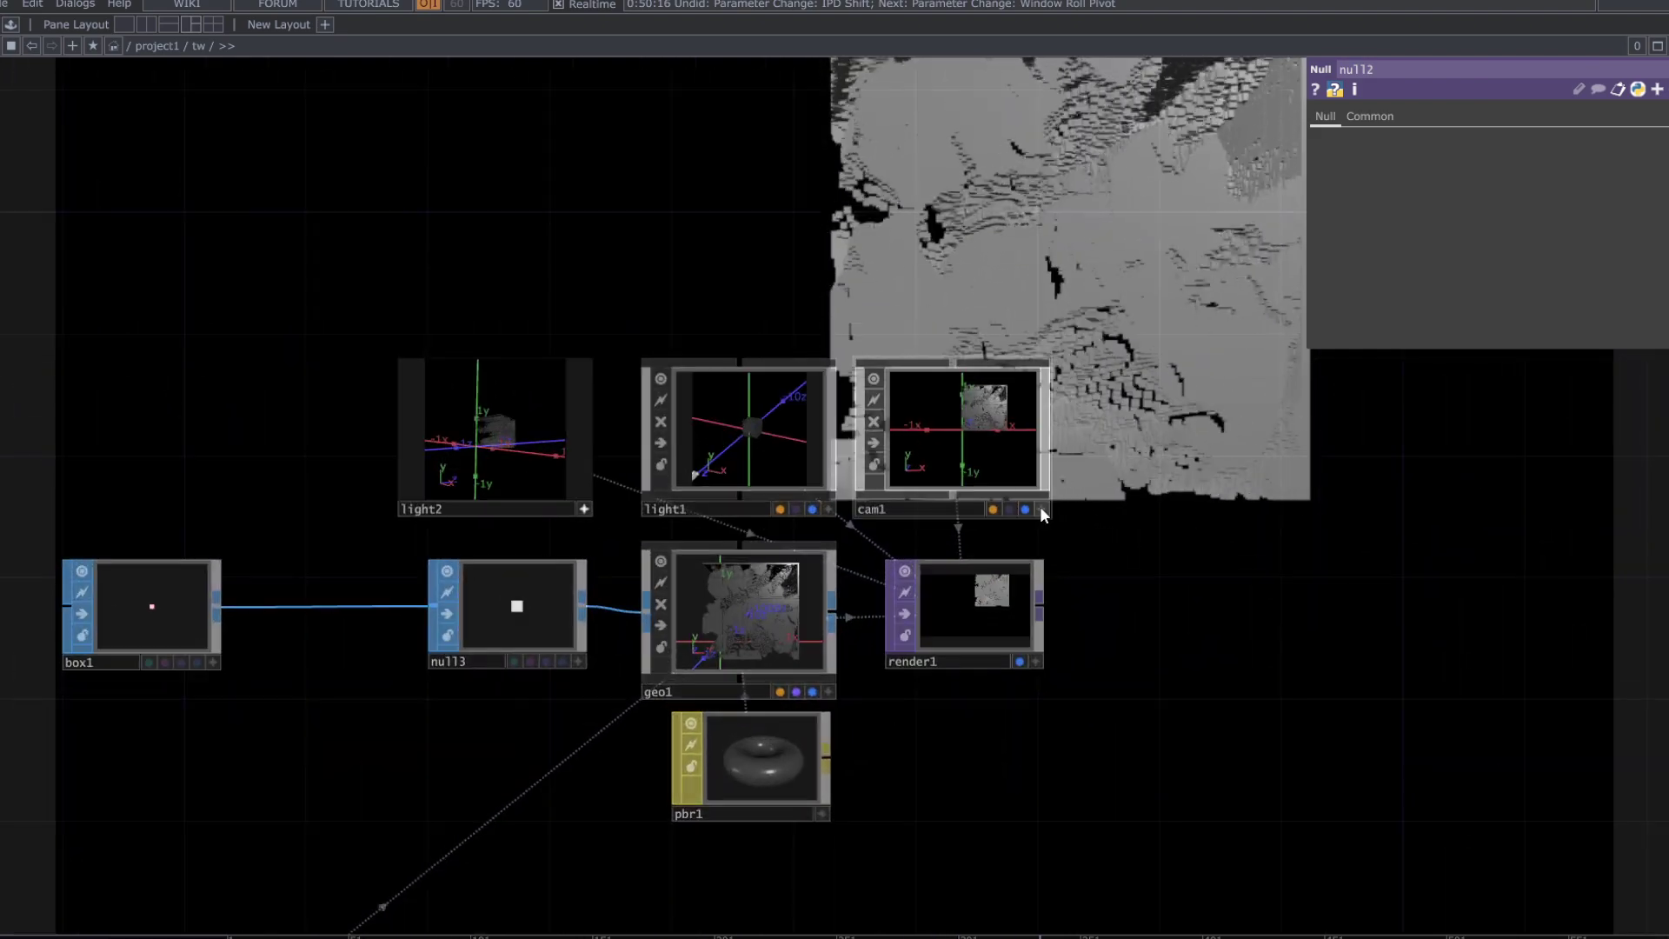
mouse_move(968, 417)
left_mouse_down()
mouse_move(940, 439)
mouse_move(946, 425)
left_mouse_up()
scroll(948, 434, "up", 2)
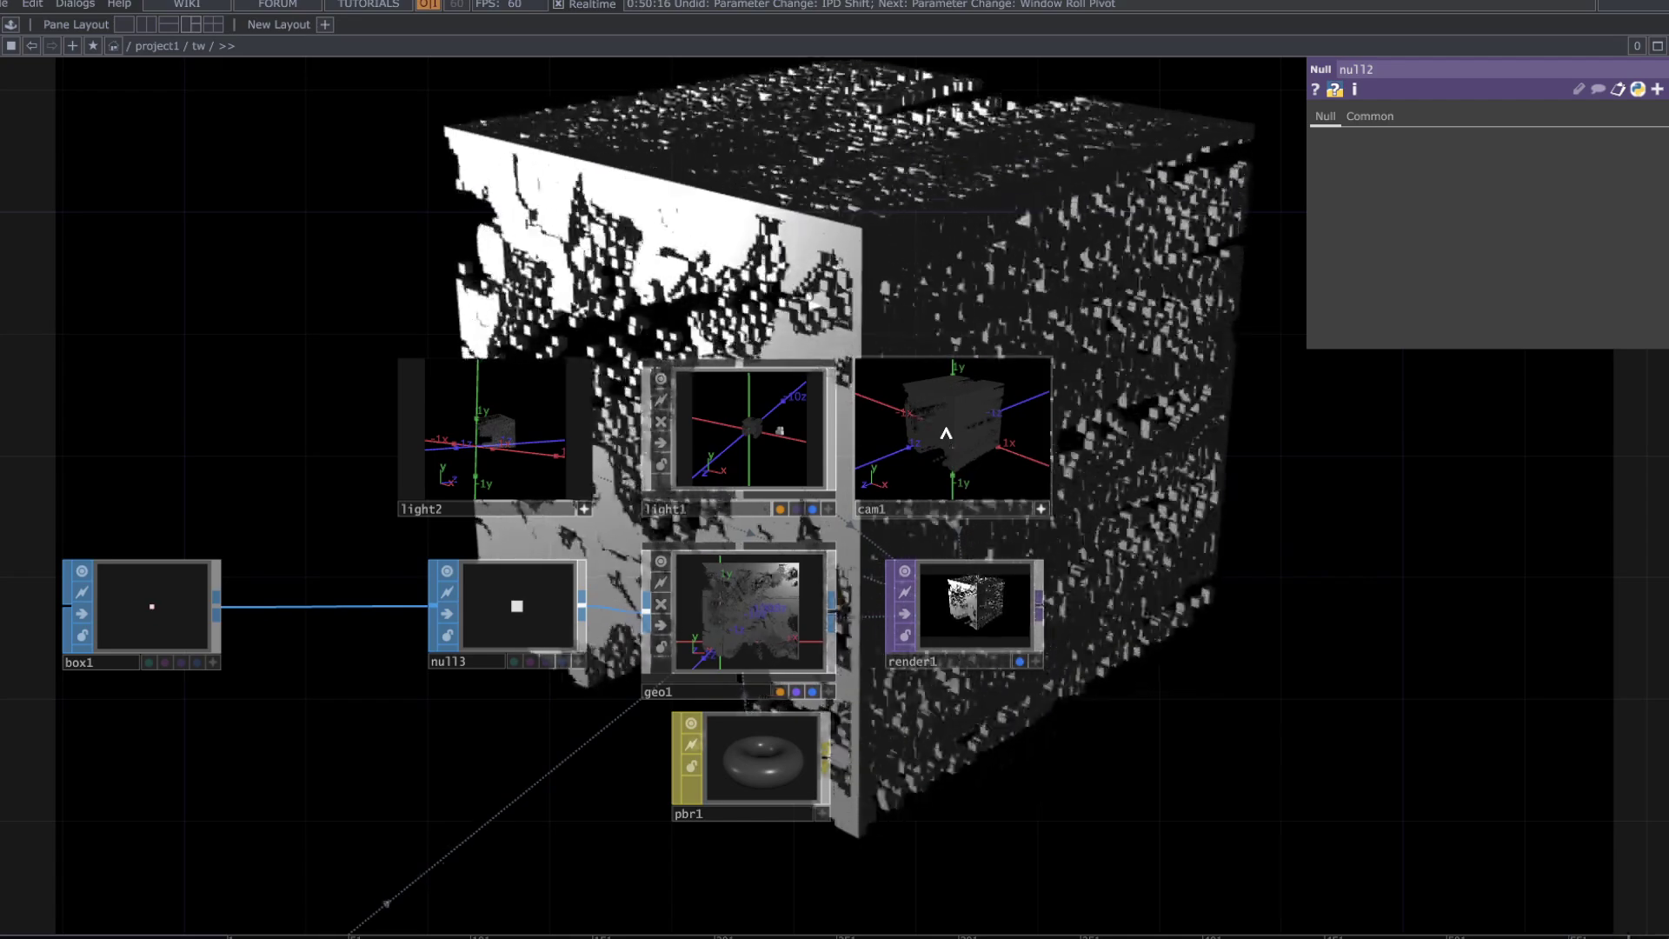
right_click_drag(952, 460, 949, 471)
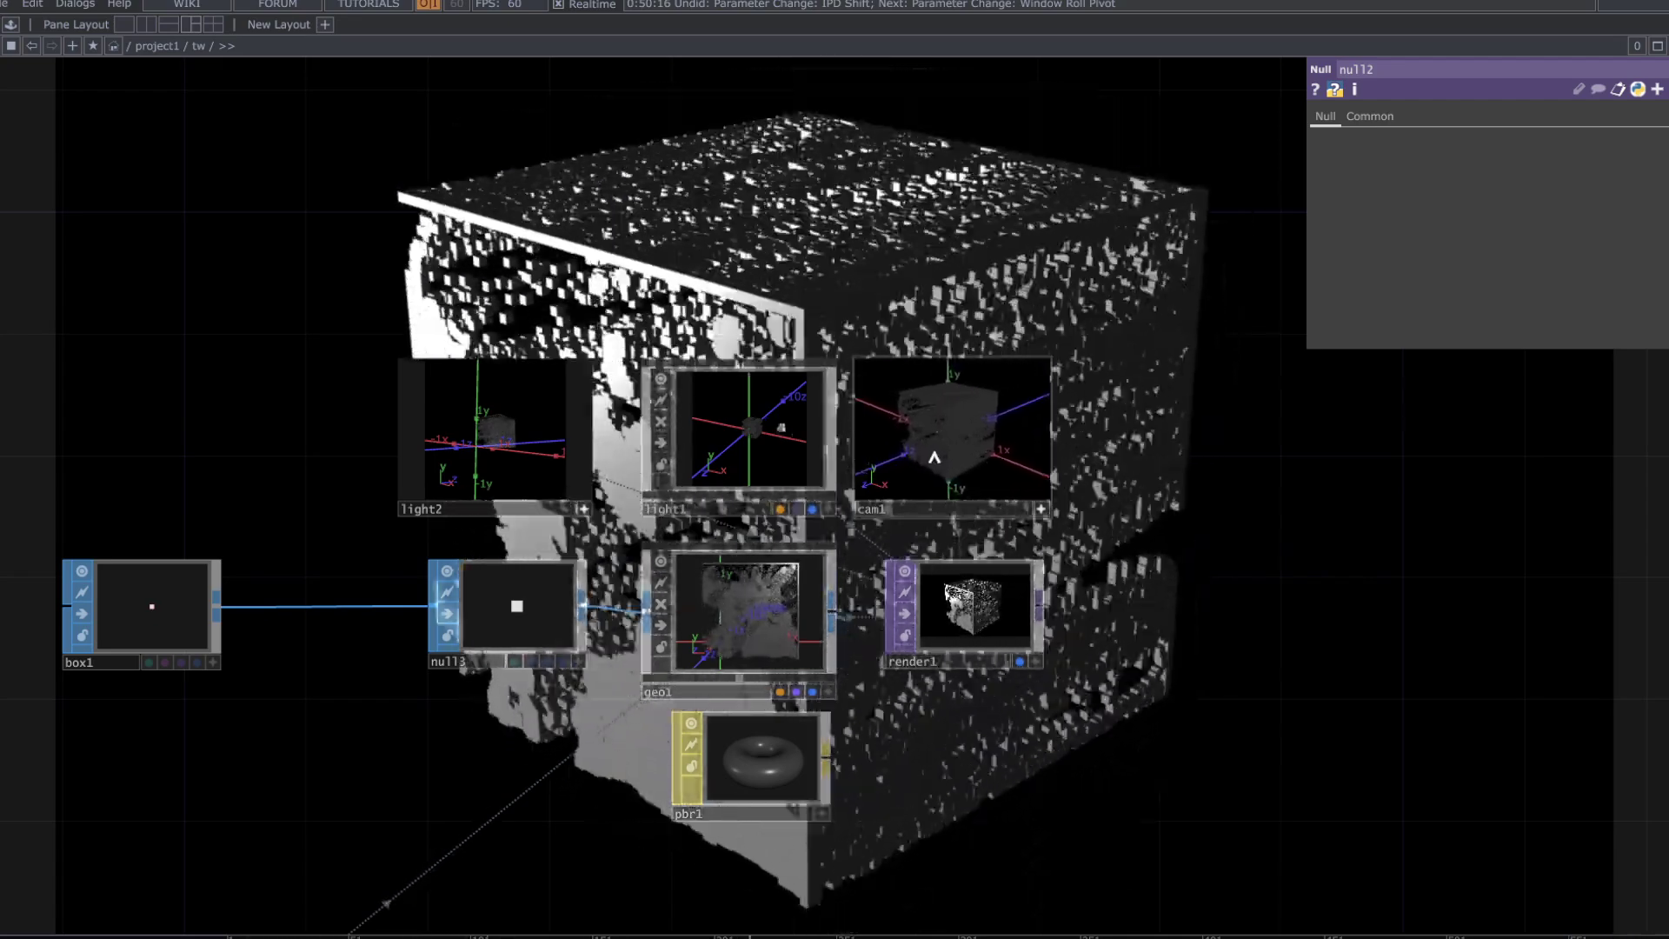
left_click_drag(525, 477, 518, 431)
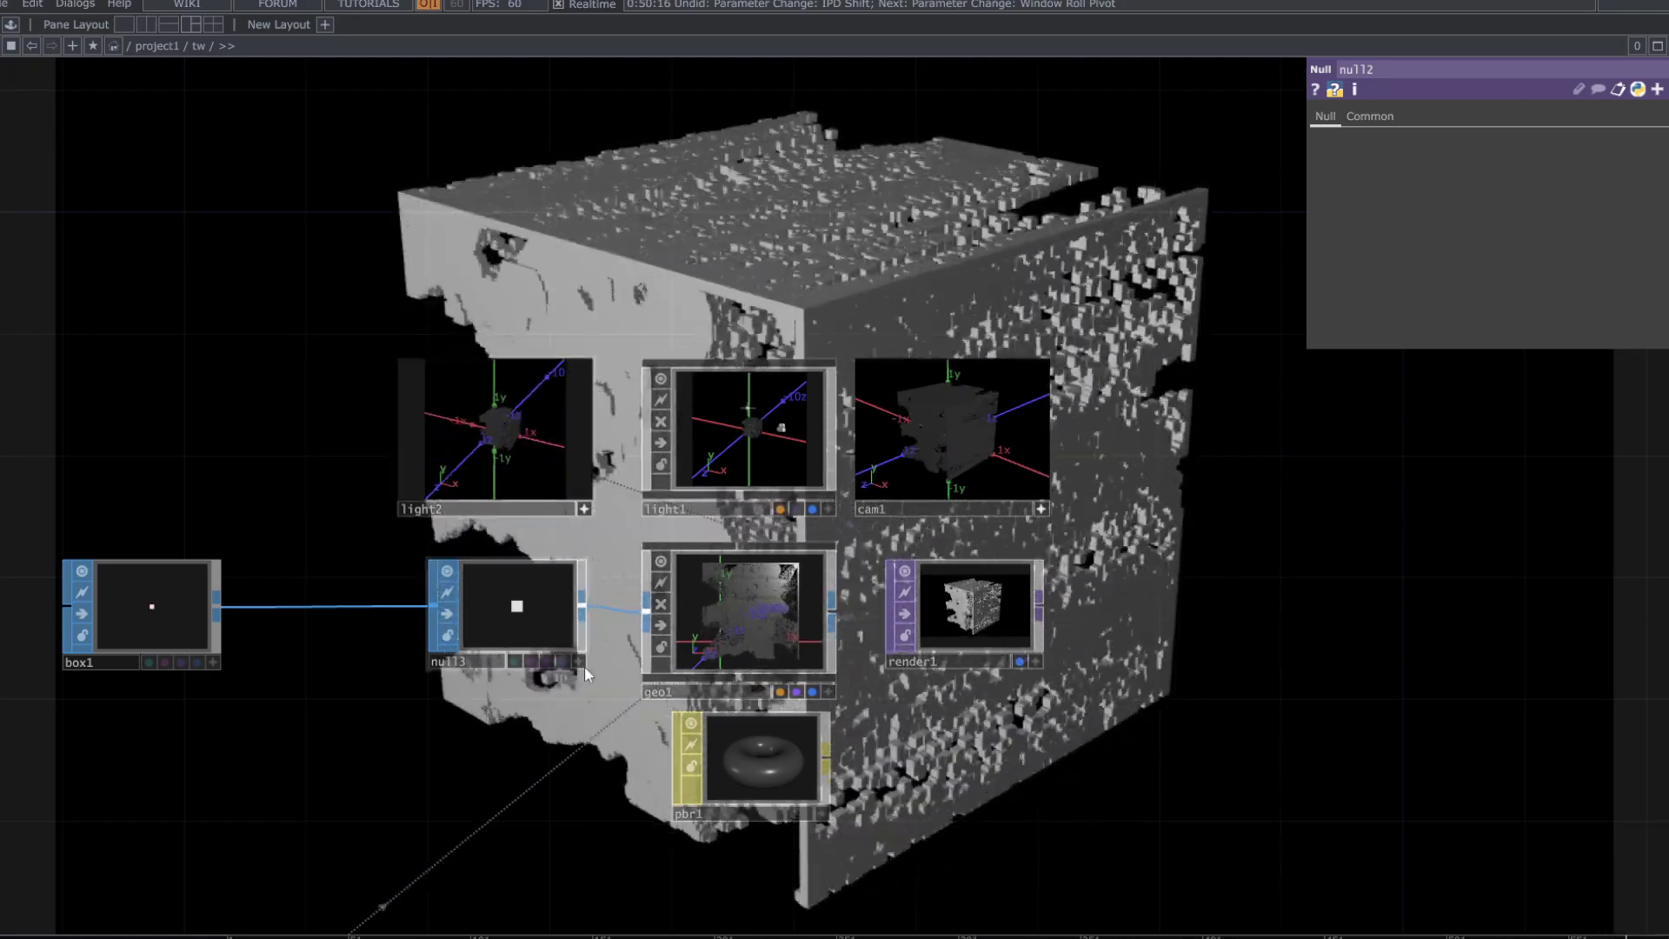
- Set the PBR material's specular level to 0.268
left_click(732, 760)
left_click_drag(1141, 793, 900, 648)
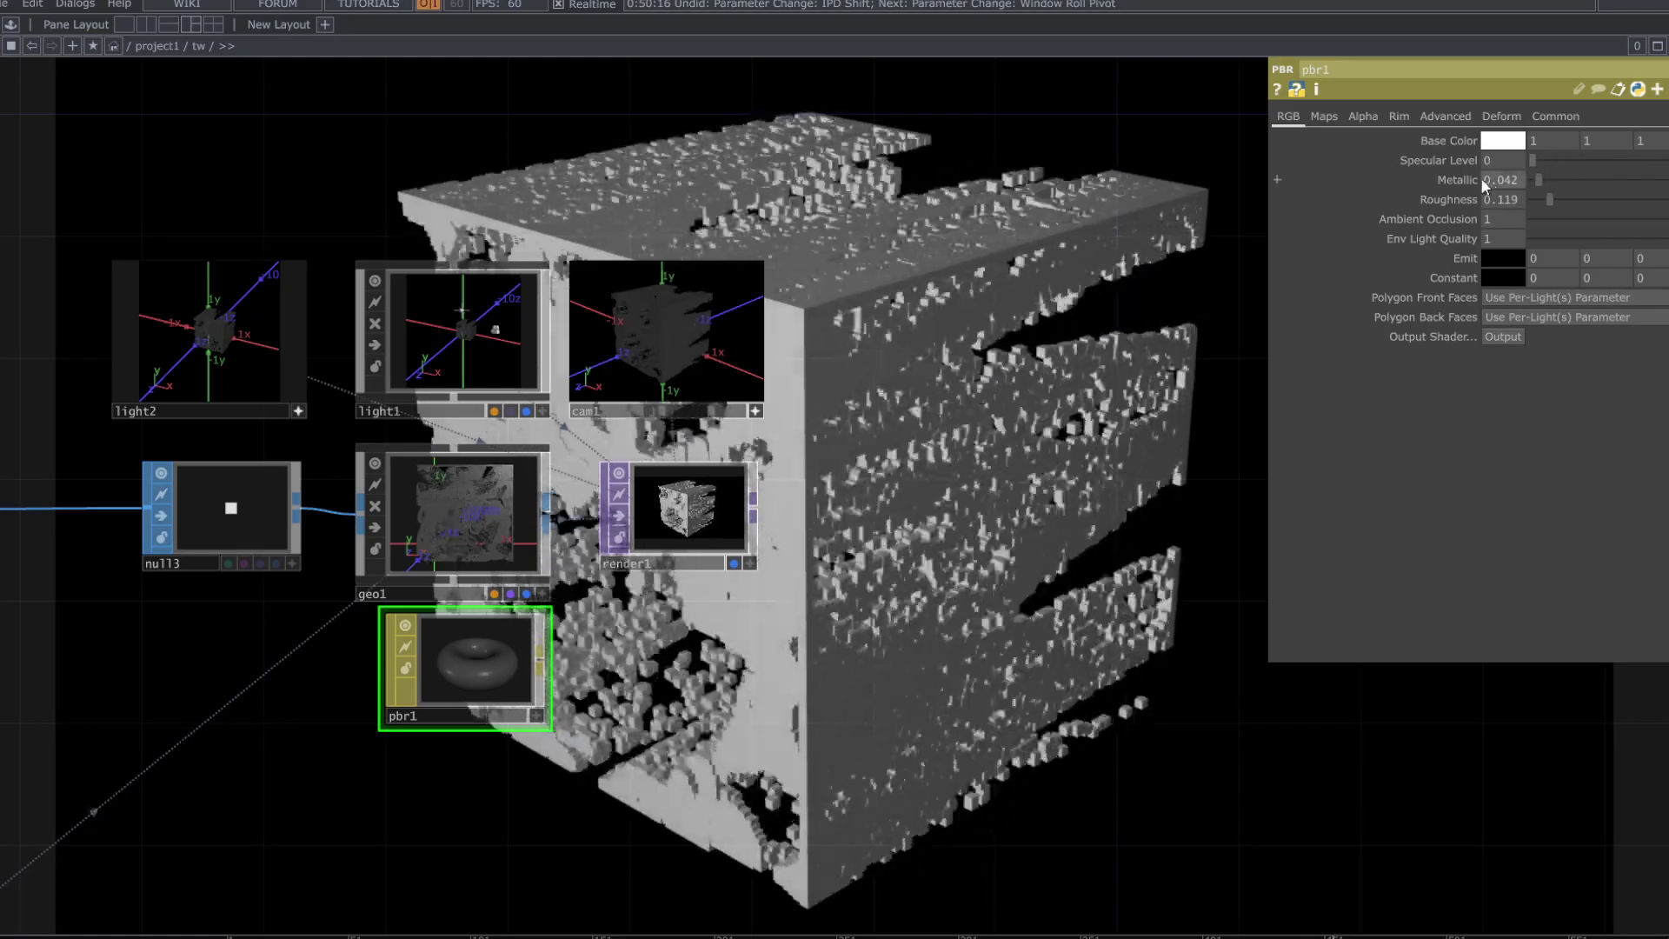
left_click_drag(1665, 161, 1582, 247)
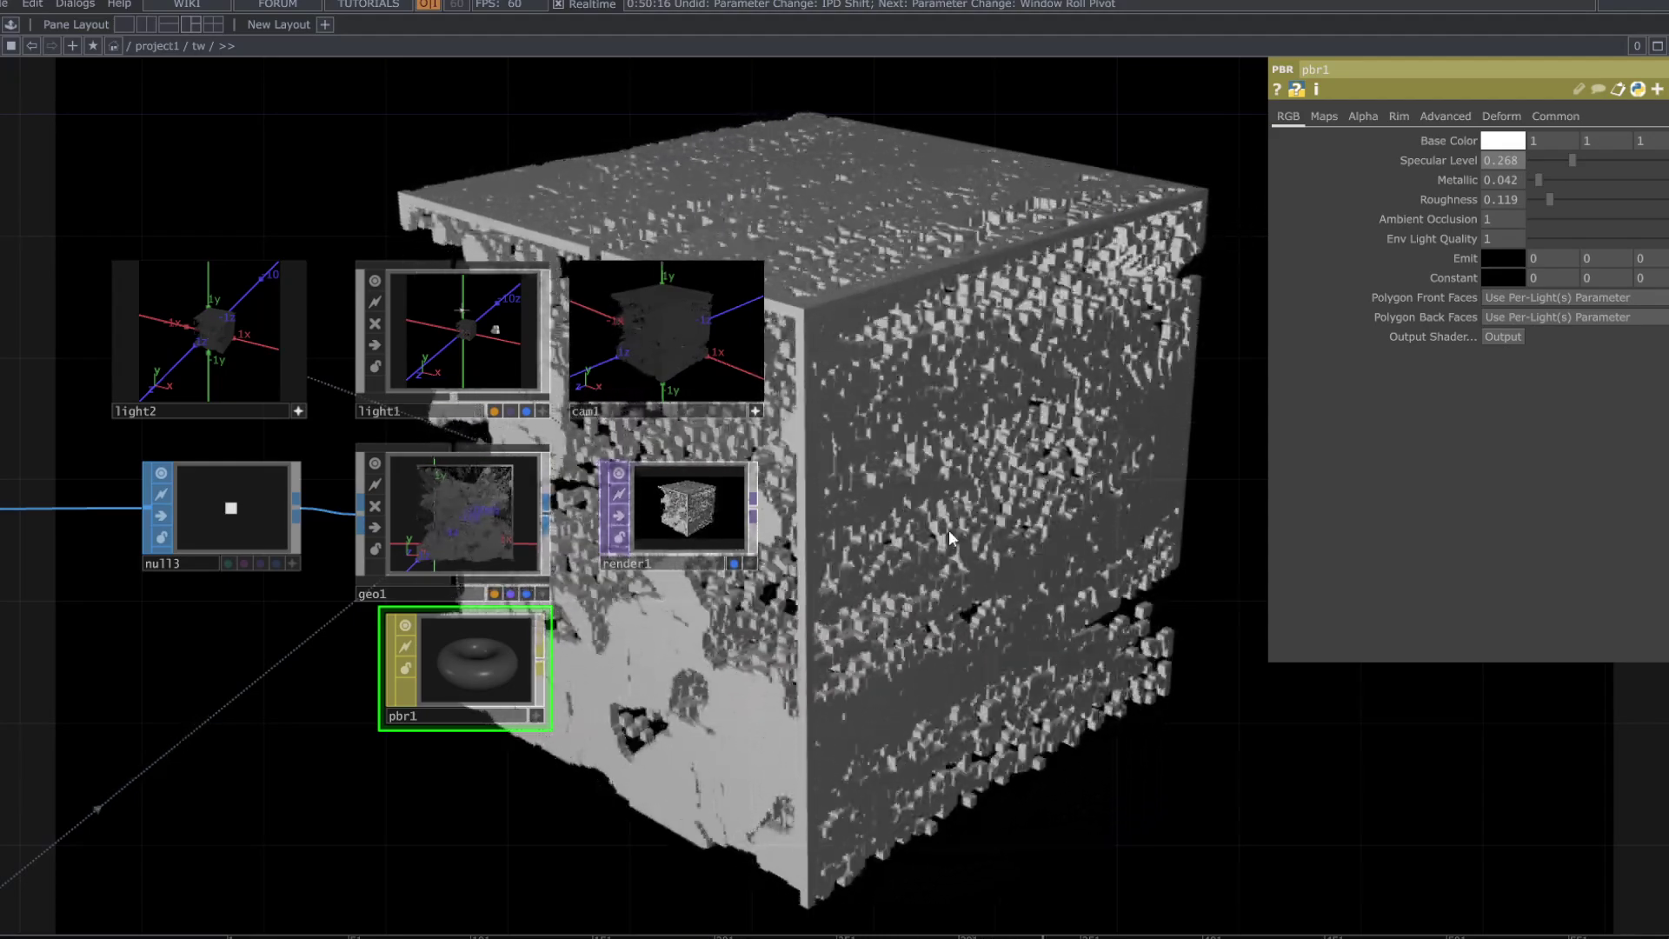
- Orbit the second light in its own viewer to light the cube from another side
left_click_drag(948, 458, 1011, 306)
left_click_drag(407, 297, 458, 327)
left_click_drag(340, 247, 331, 207)
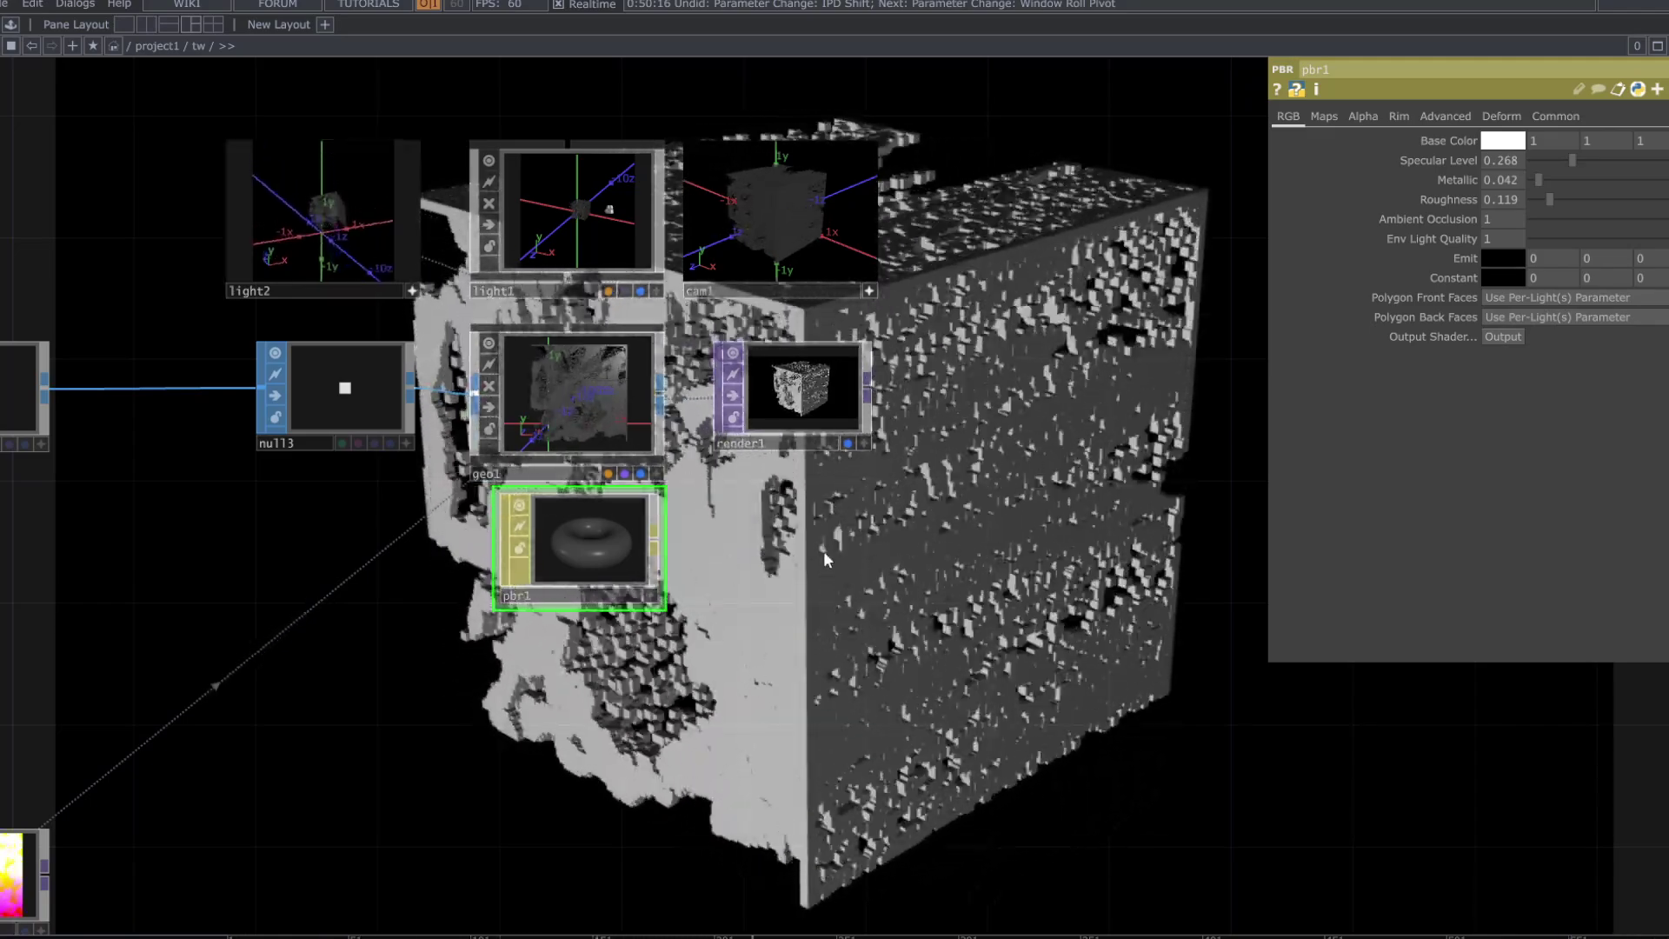
- Bring up the Box SOP's parameters, stop showing the render in the network background, and enlarge the Render TOP's own view
left_click_drag(713, 663, 1008, 342)
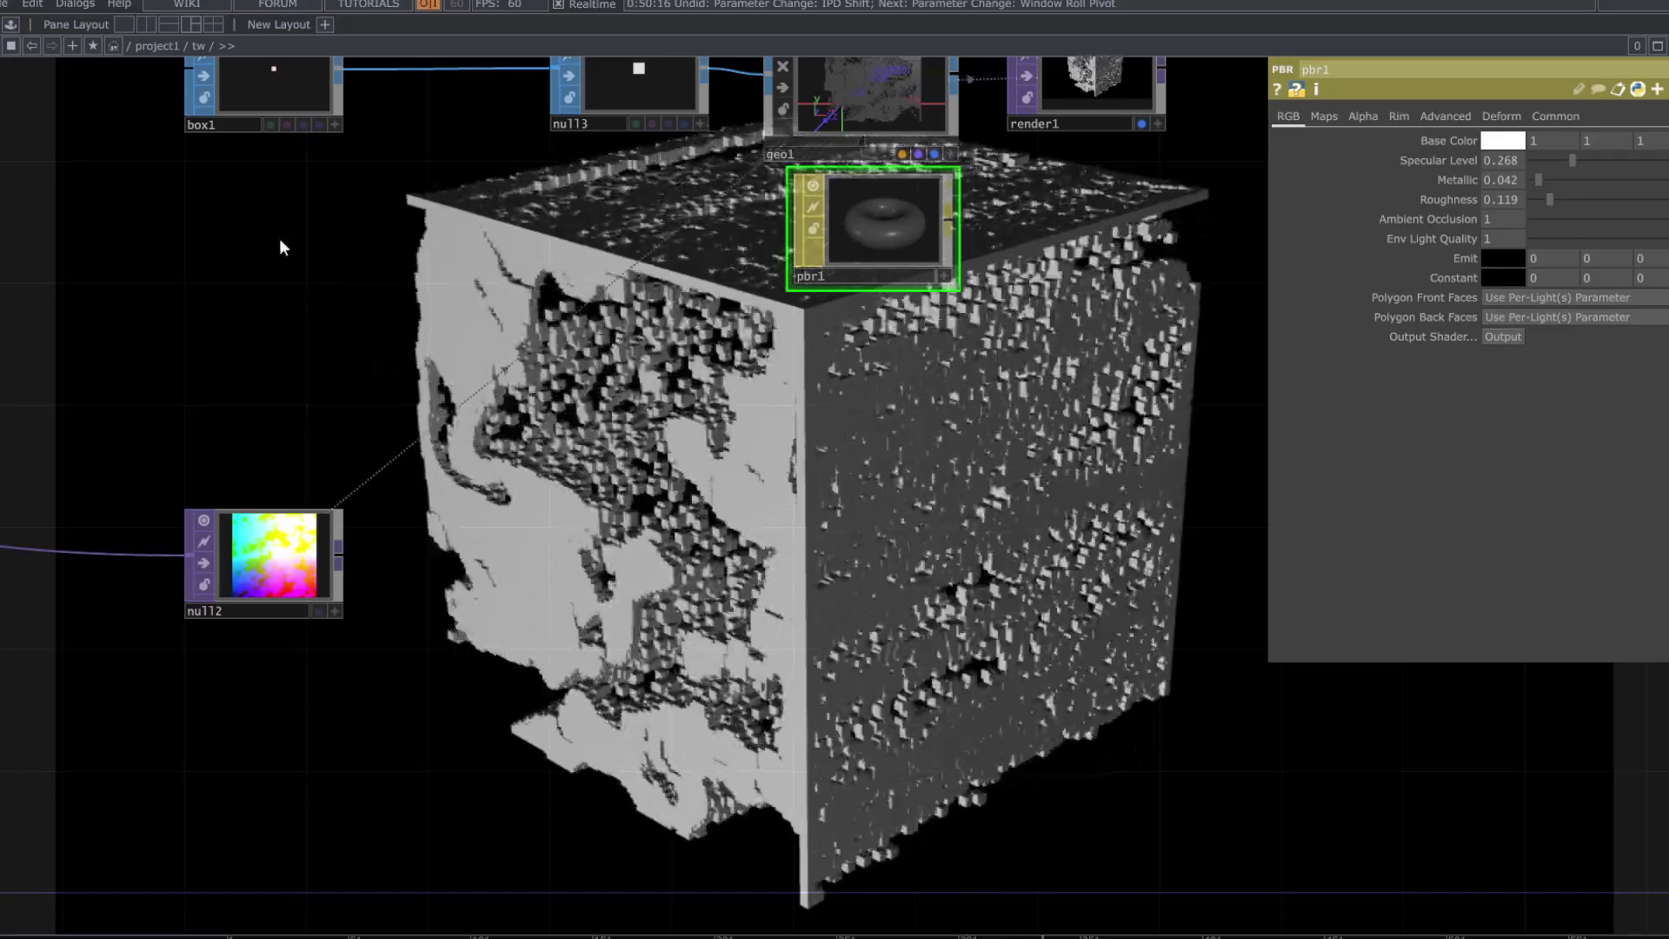
left_click(253, 109)
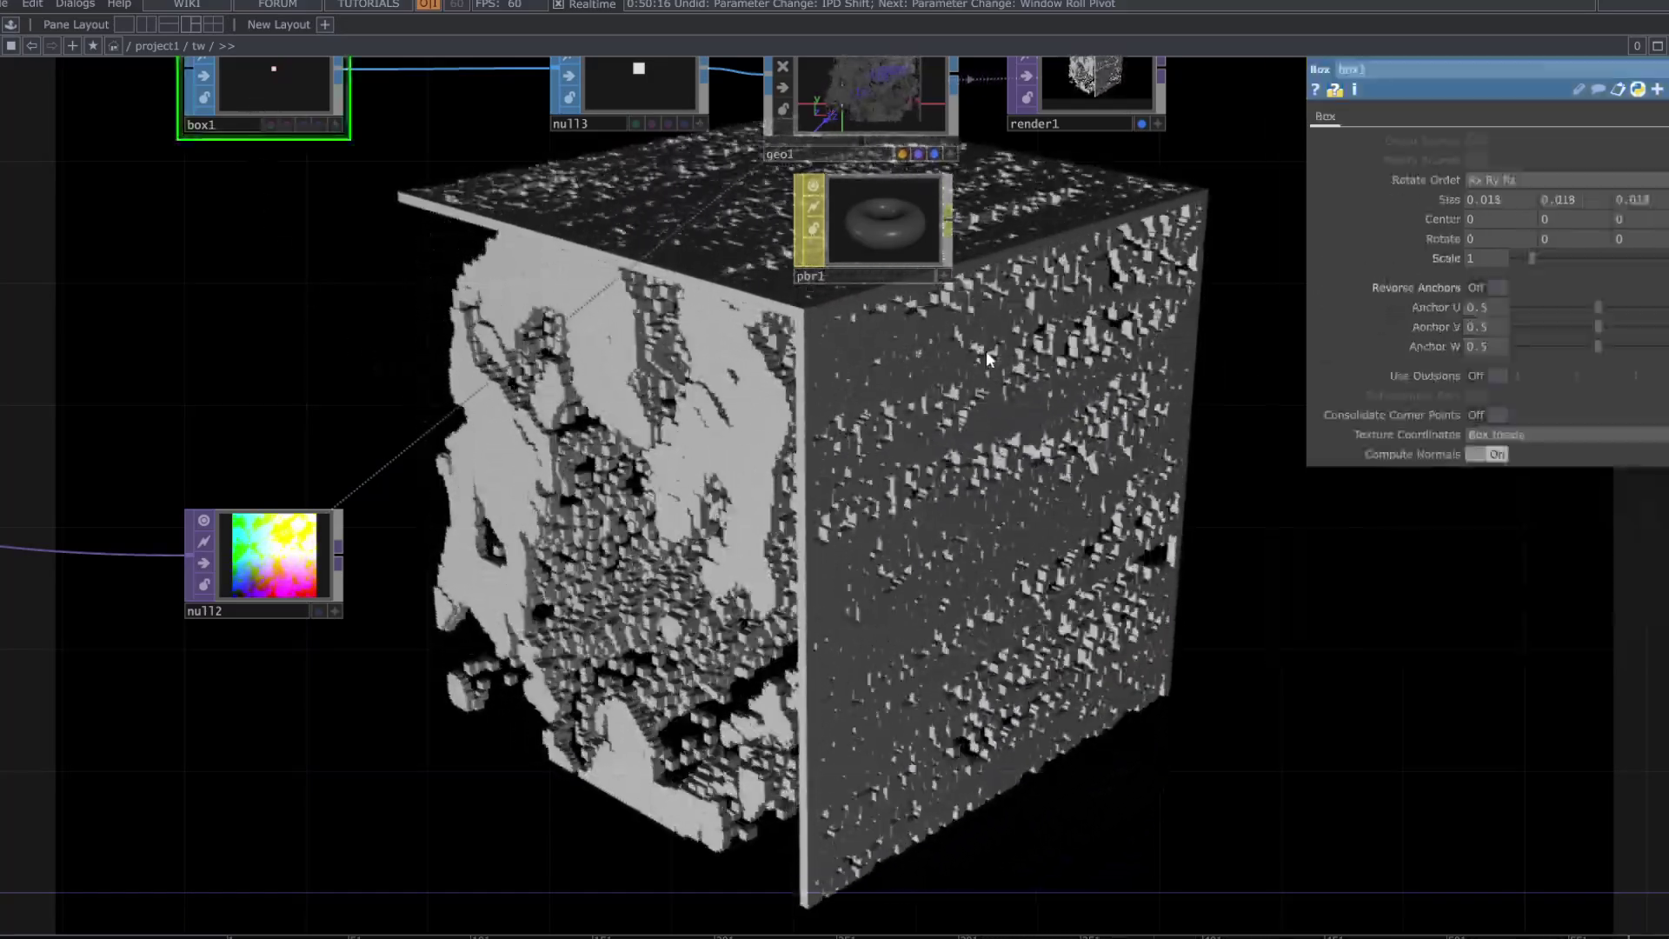
left_click(1141, 124)
left_click_drag(1004, 454, 765, 843)
middle_click_drag(765, 843, 969, 428)
scroll(967, 427, "up", 5)
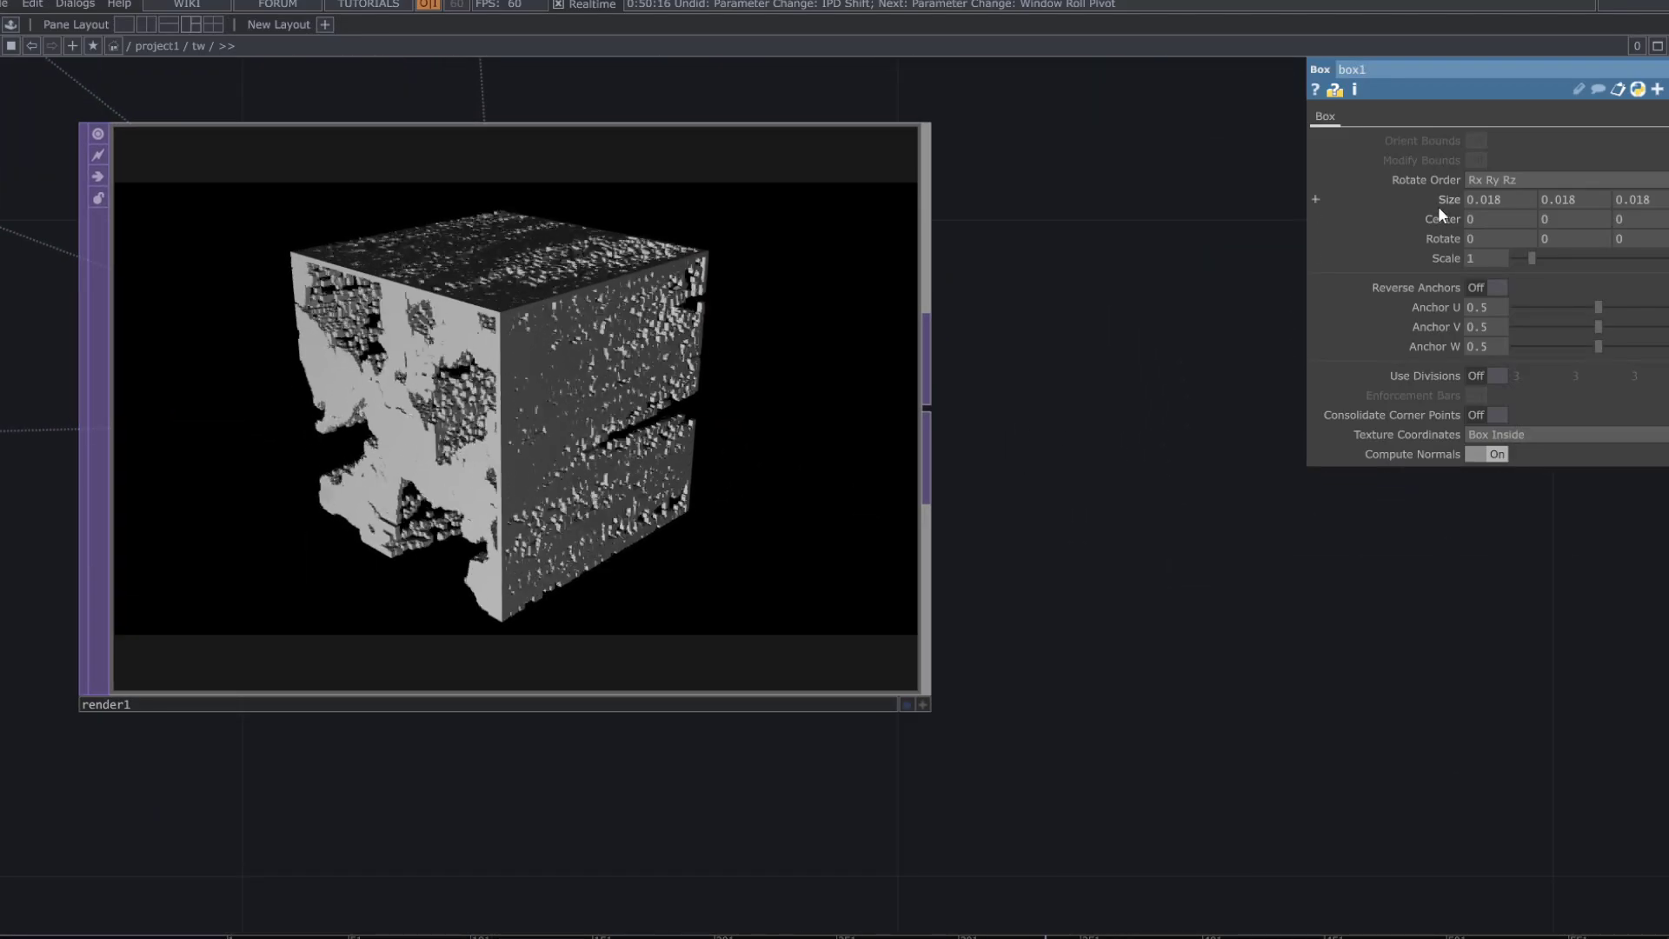
- Reduce the Box SOP's size to 0.003 on all three axes, checking the instances in the render
middle_click_drag(1445, 201, 1410, 235)
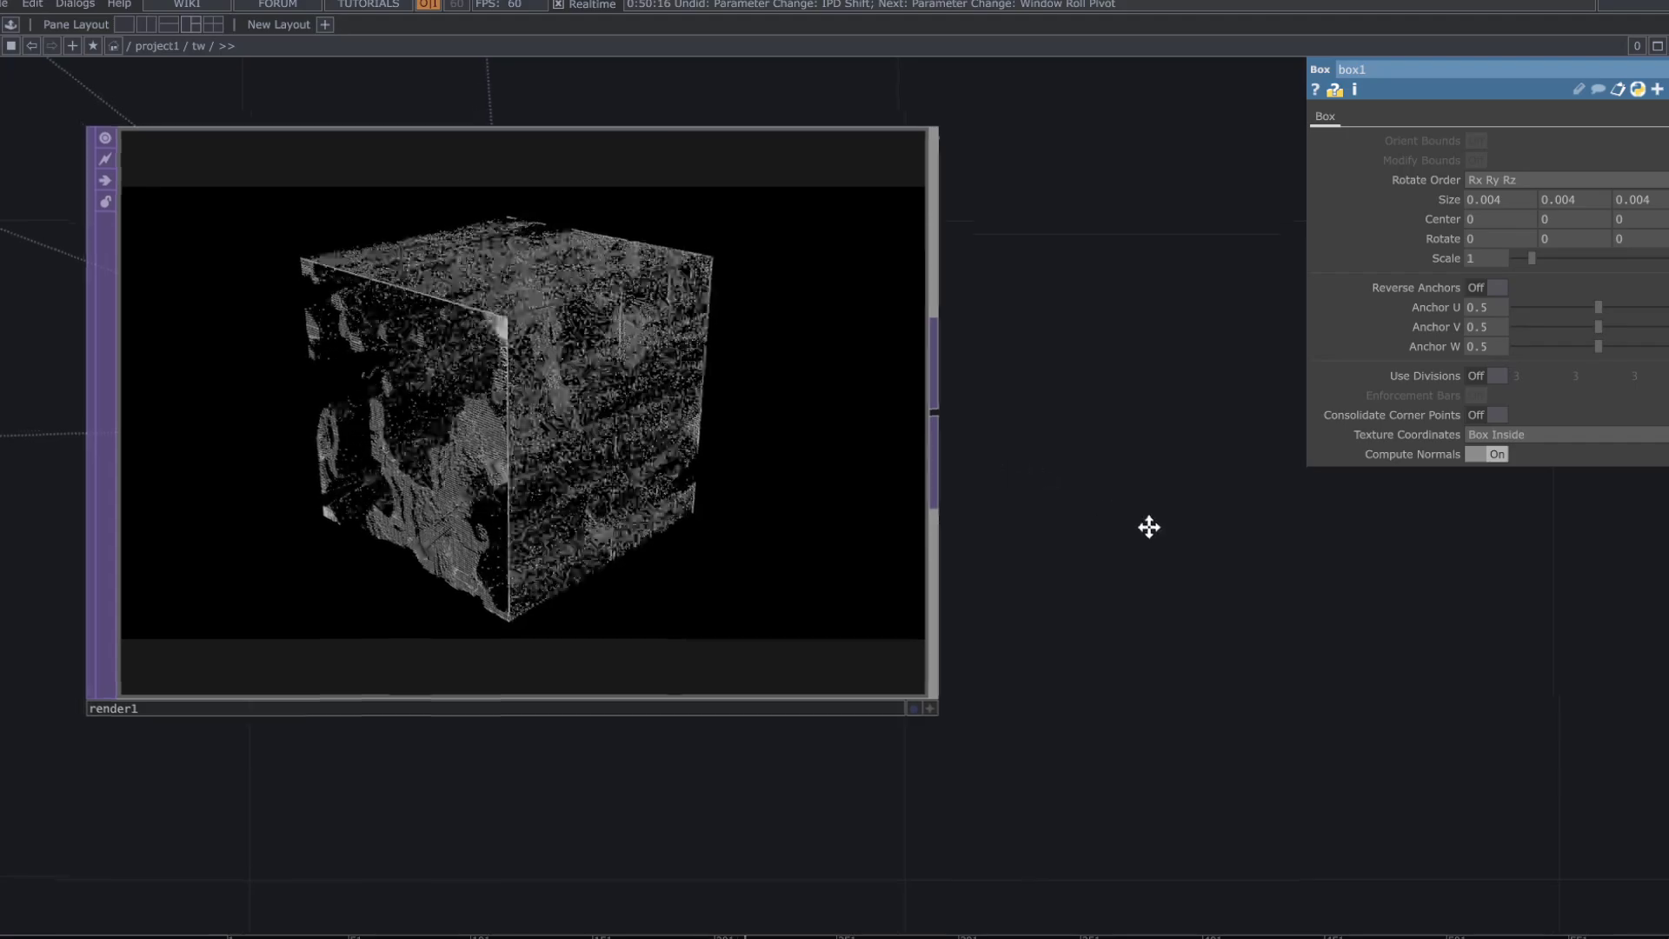
scroll(689, 525, "up", 5)
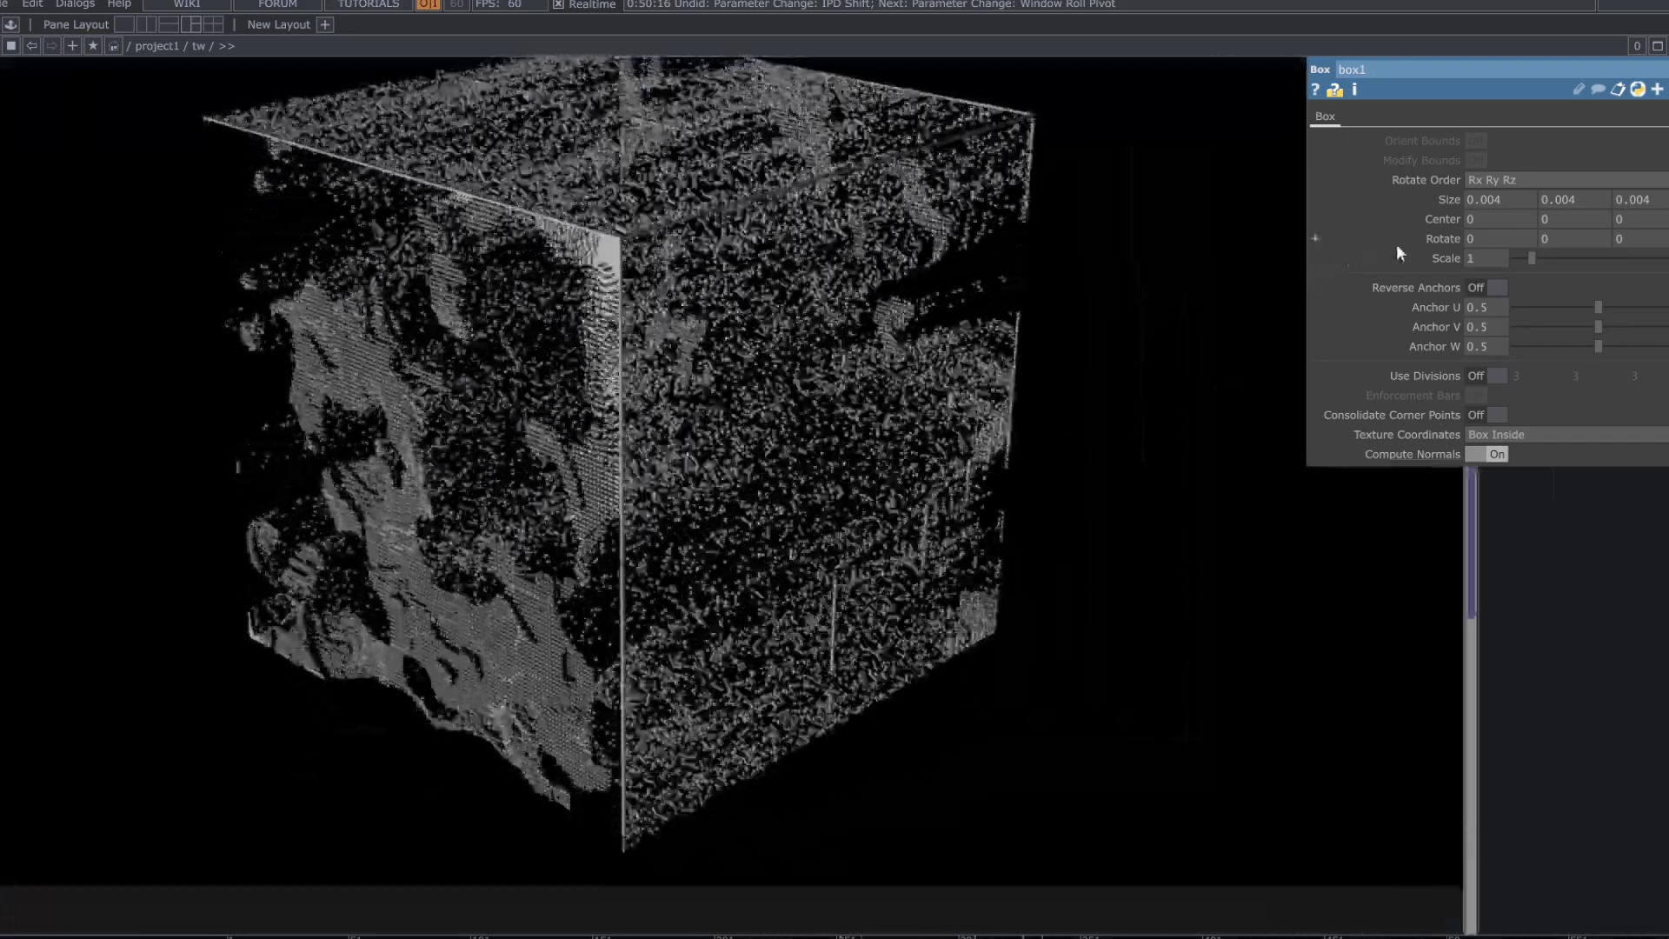
middle_click_drag(1446, 202, 1404, 235)
scroll(749, 522, "down", 5)
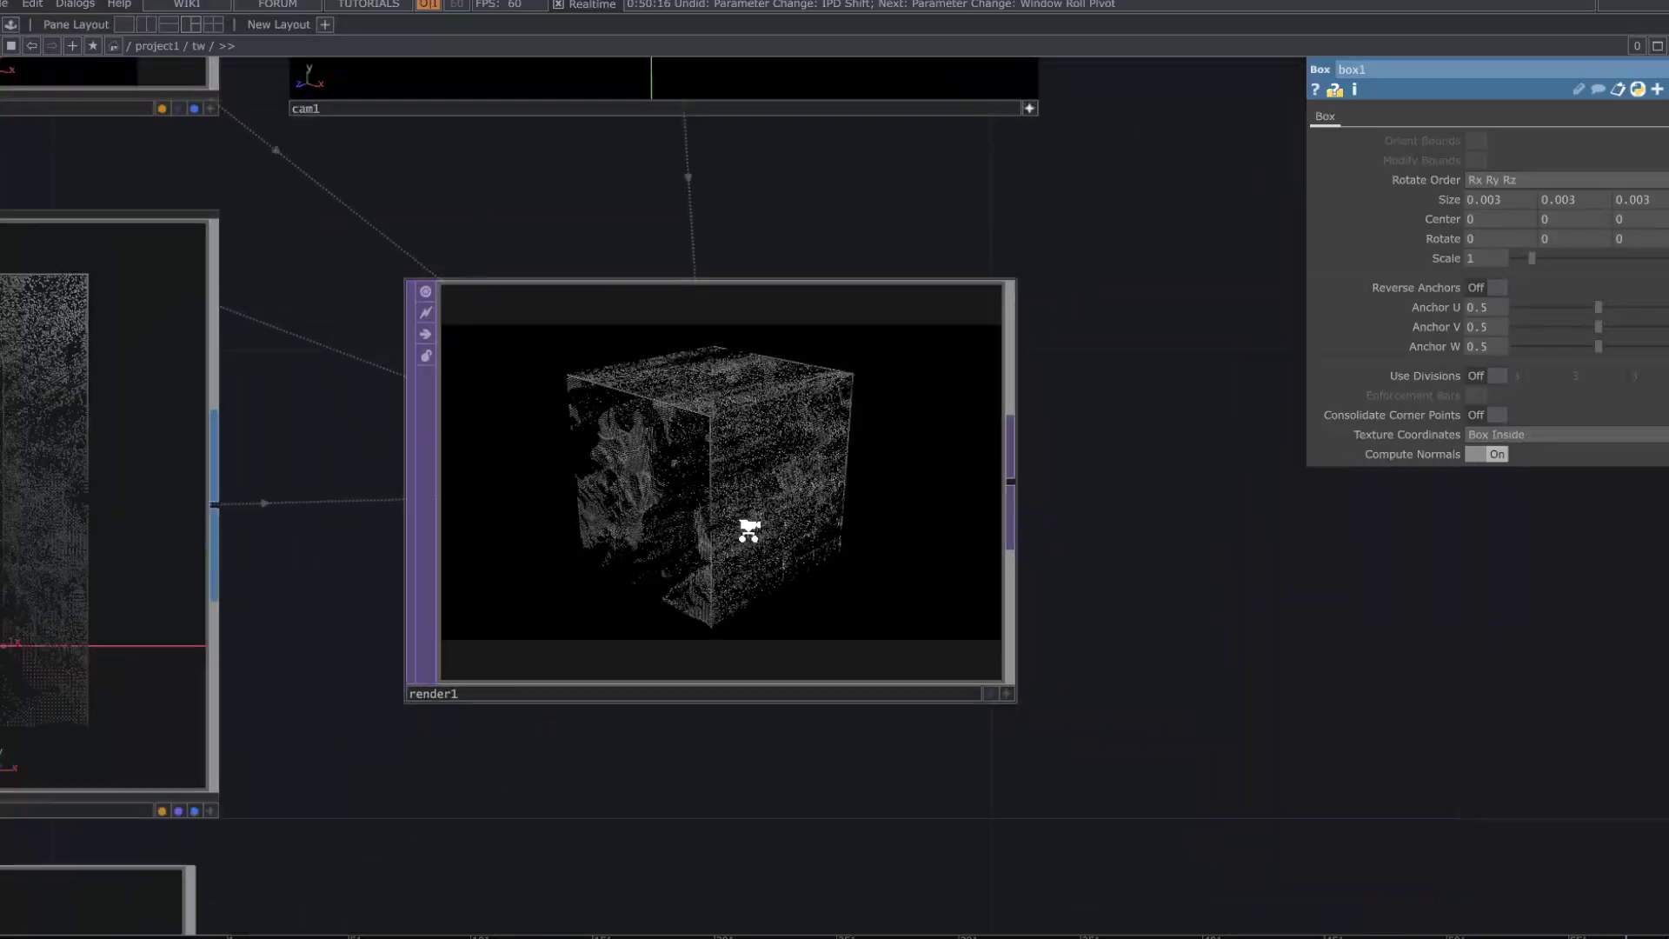
- Add a Null TOP connected to the output of the Render TOP
left_click_drag(699, 723, 741, 712)
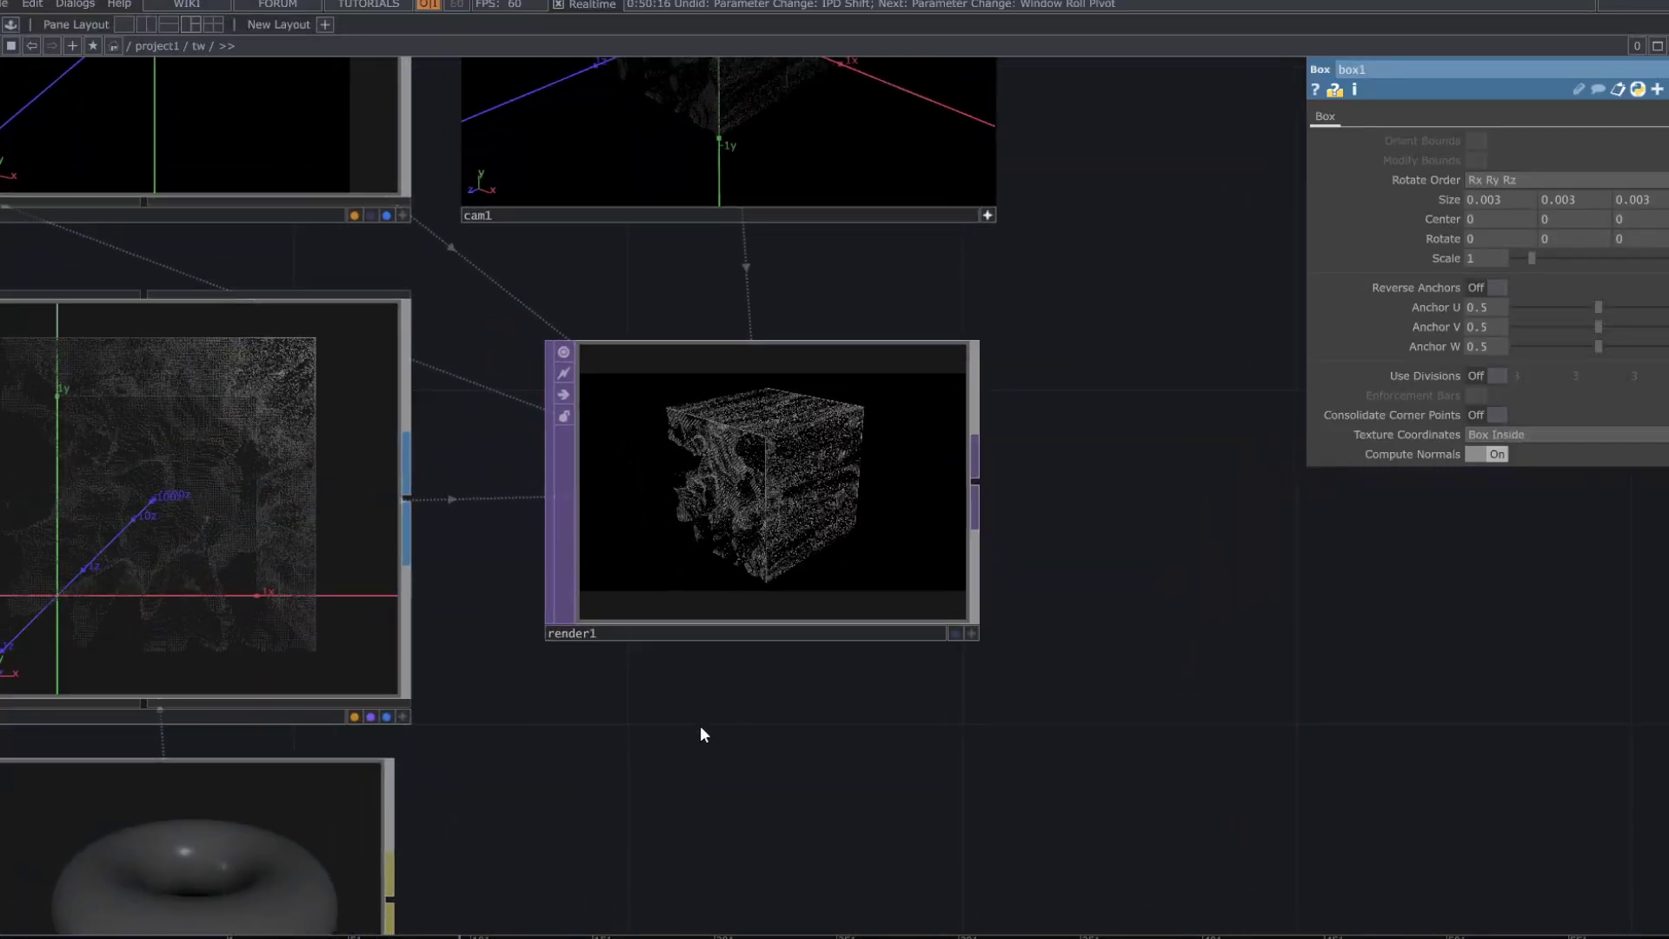
scroll(669, 727, "down", 3)
left_click_drag(839, 623, 790, 619)
right_click(778, 596)
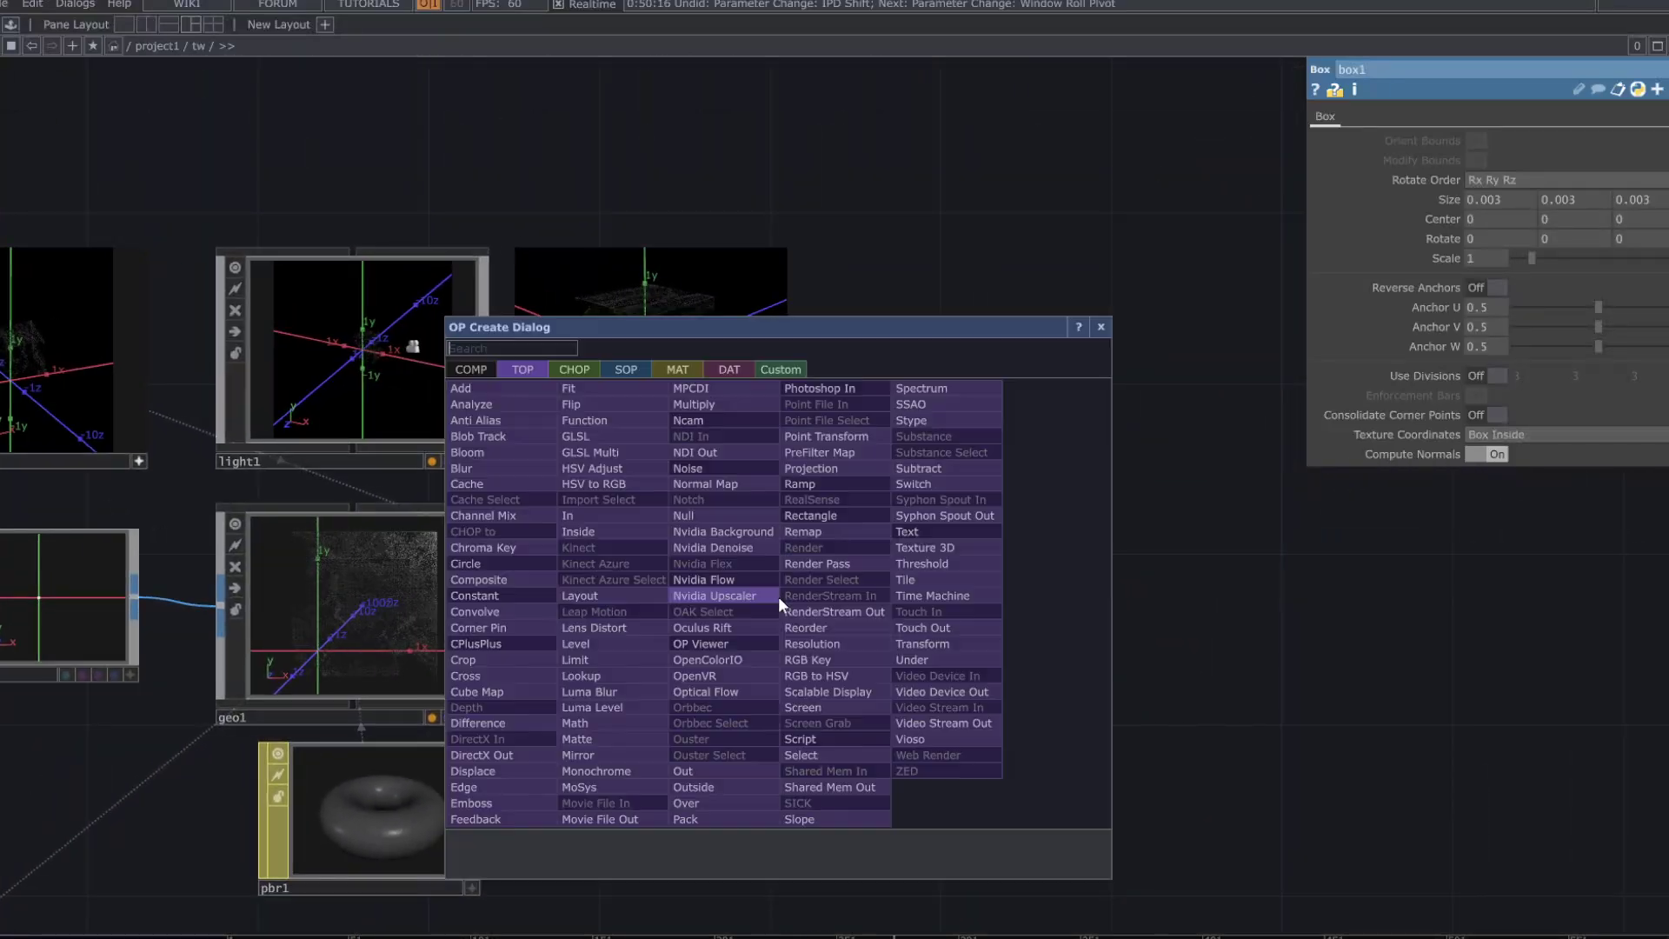
left_click(722, 520)
left_click(1643, 618)
left_click_drag(1223, 718, 449, 664)
scroll(449, 664, "down", 3)
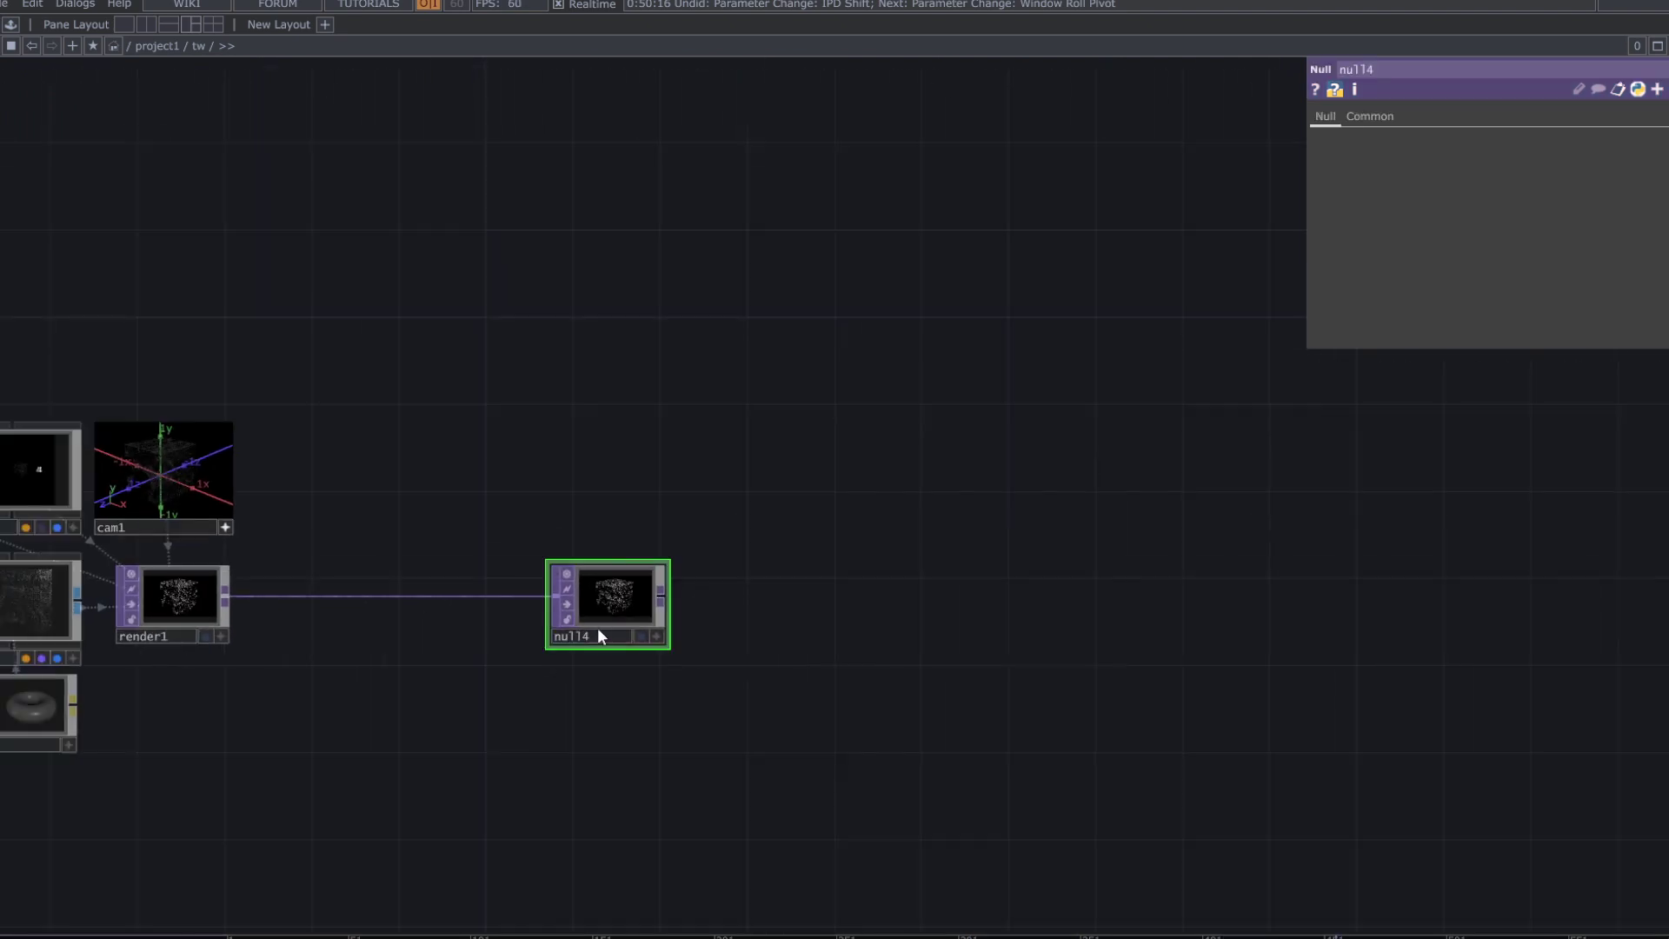
- Move the new Null TOP well away from the Render TOP and connect an Out TOP after it
left_click_drag(607, 617, 1106, 638)
right_click(1181, 598)
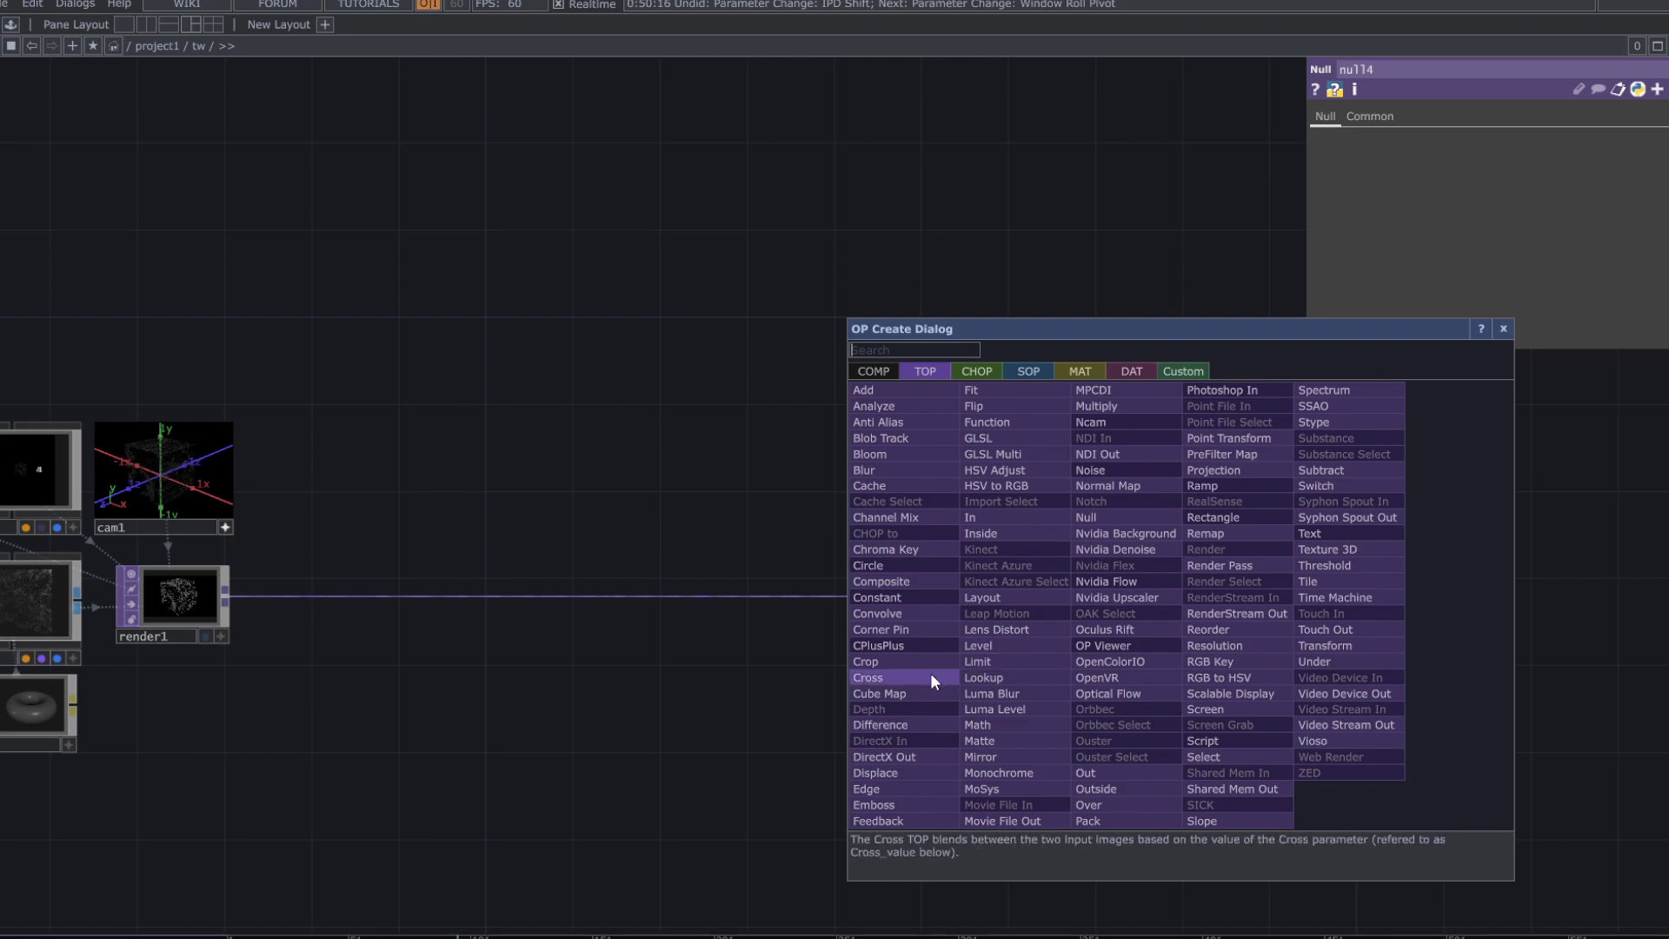
left_click(1102, 772)
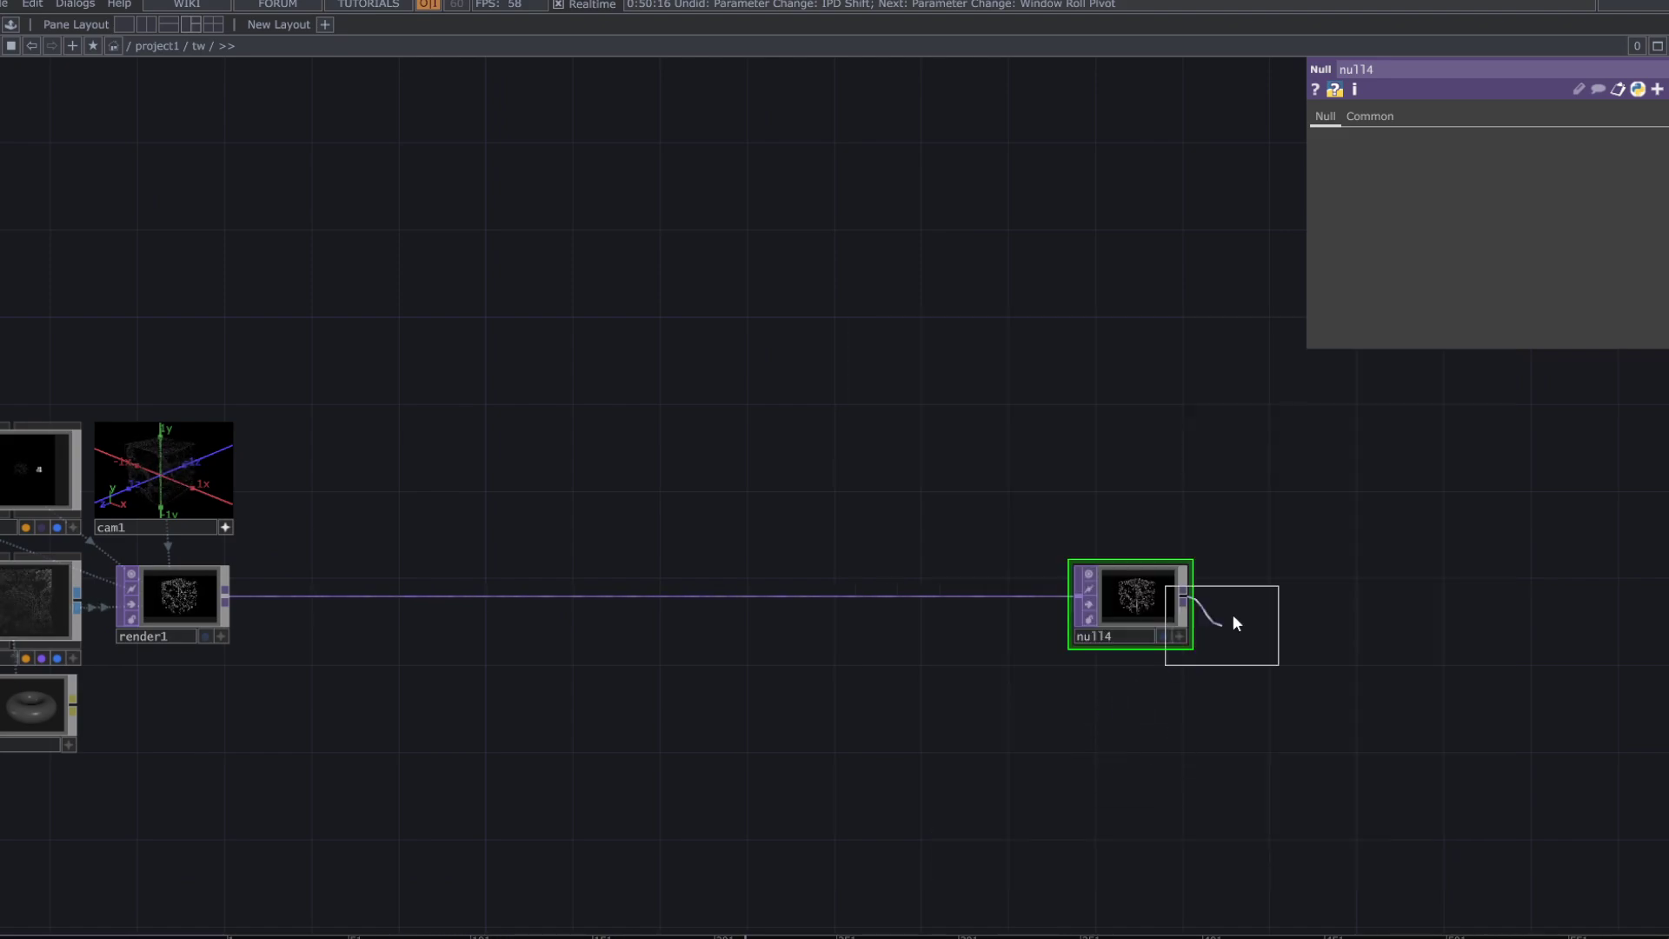
left_click(1283, 599)
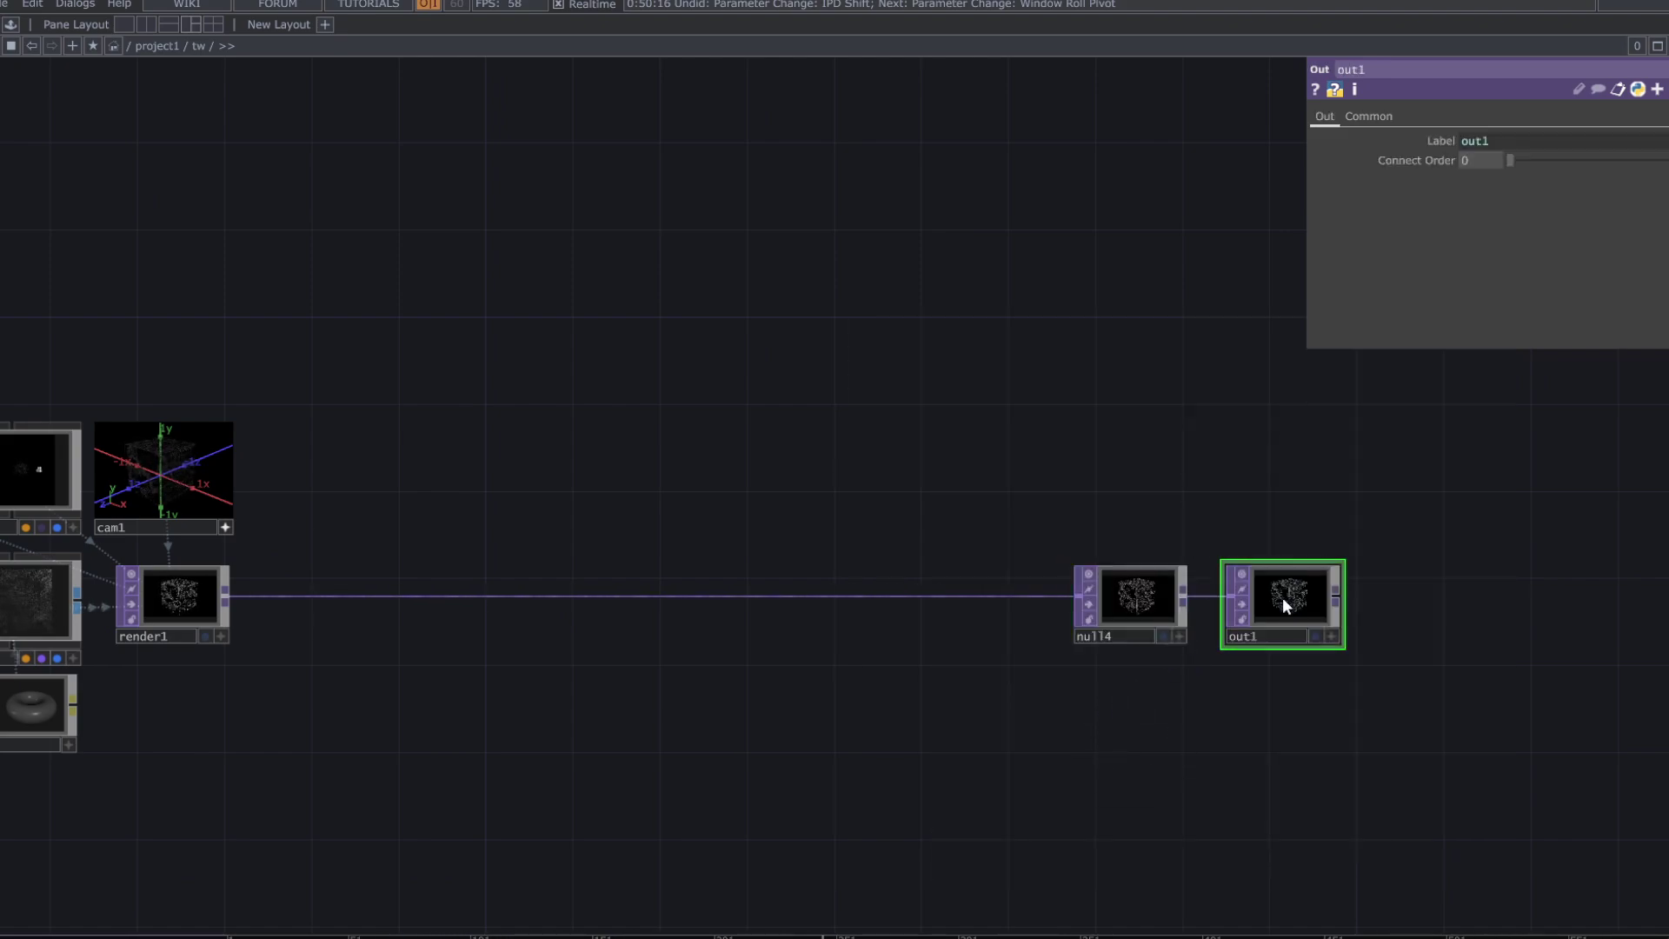
- Open the rendered output in a floating window and shrink it to a small preview
left_click(12, 47)
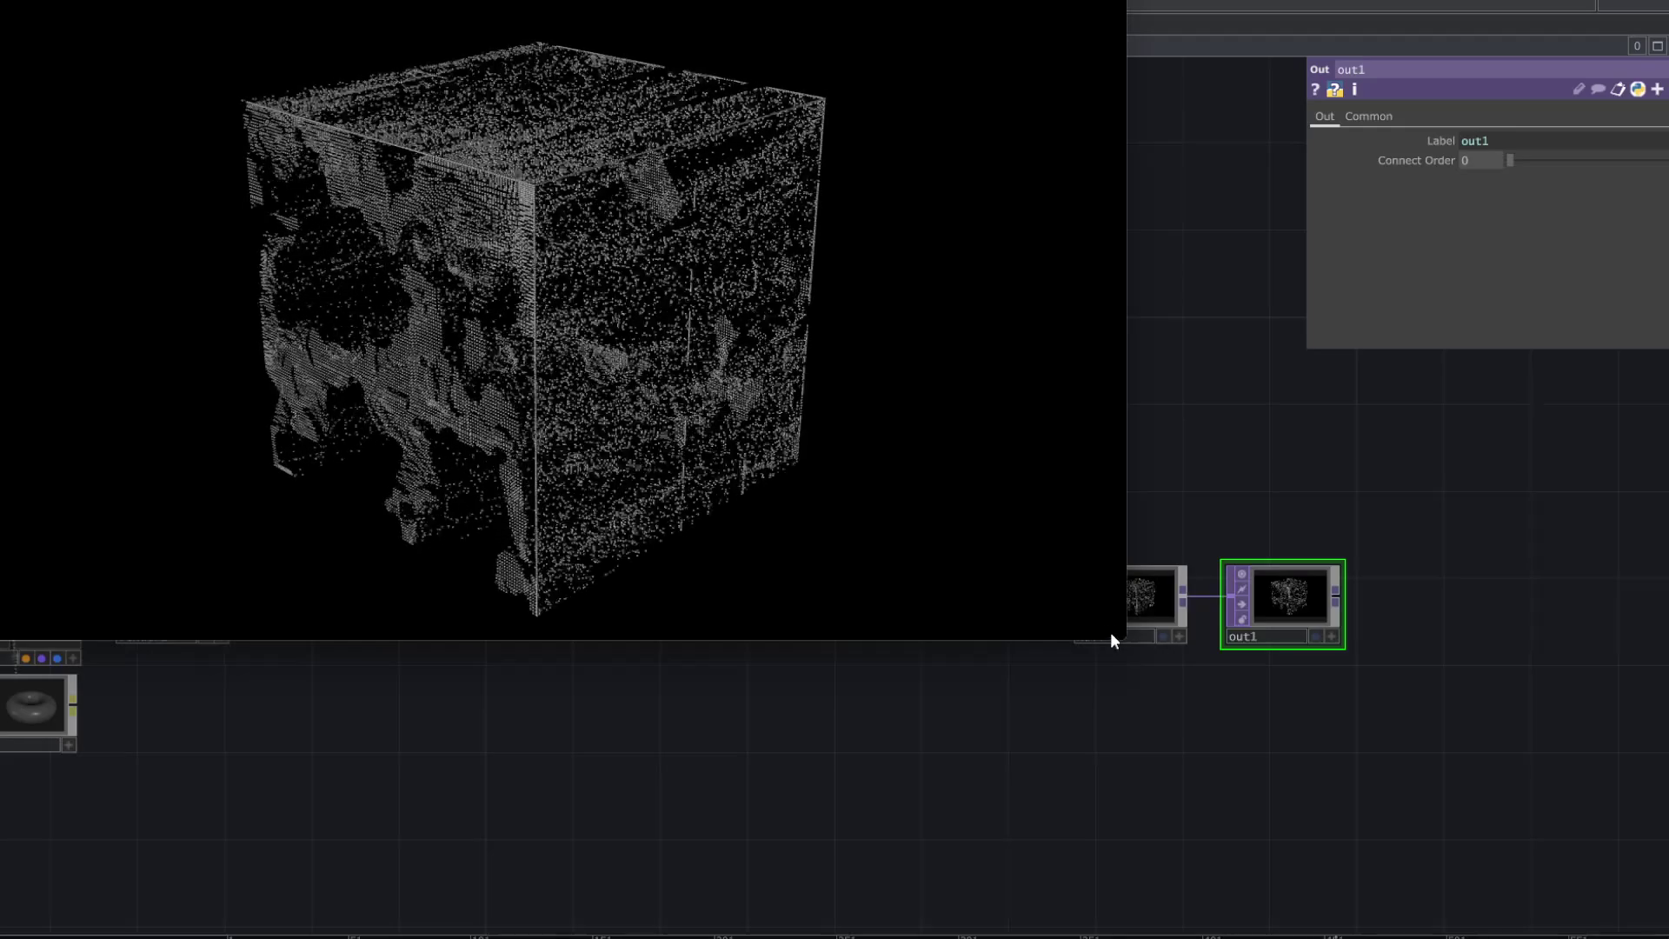
left_click_drag(1120, 640, 471, 310)
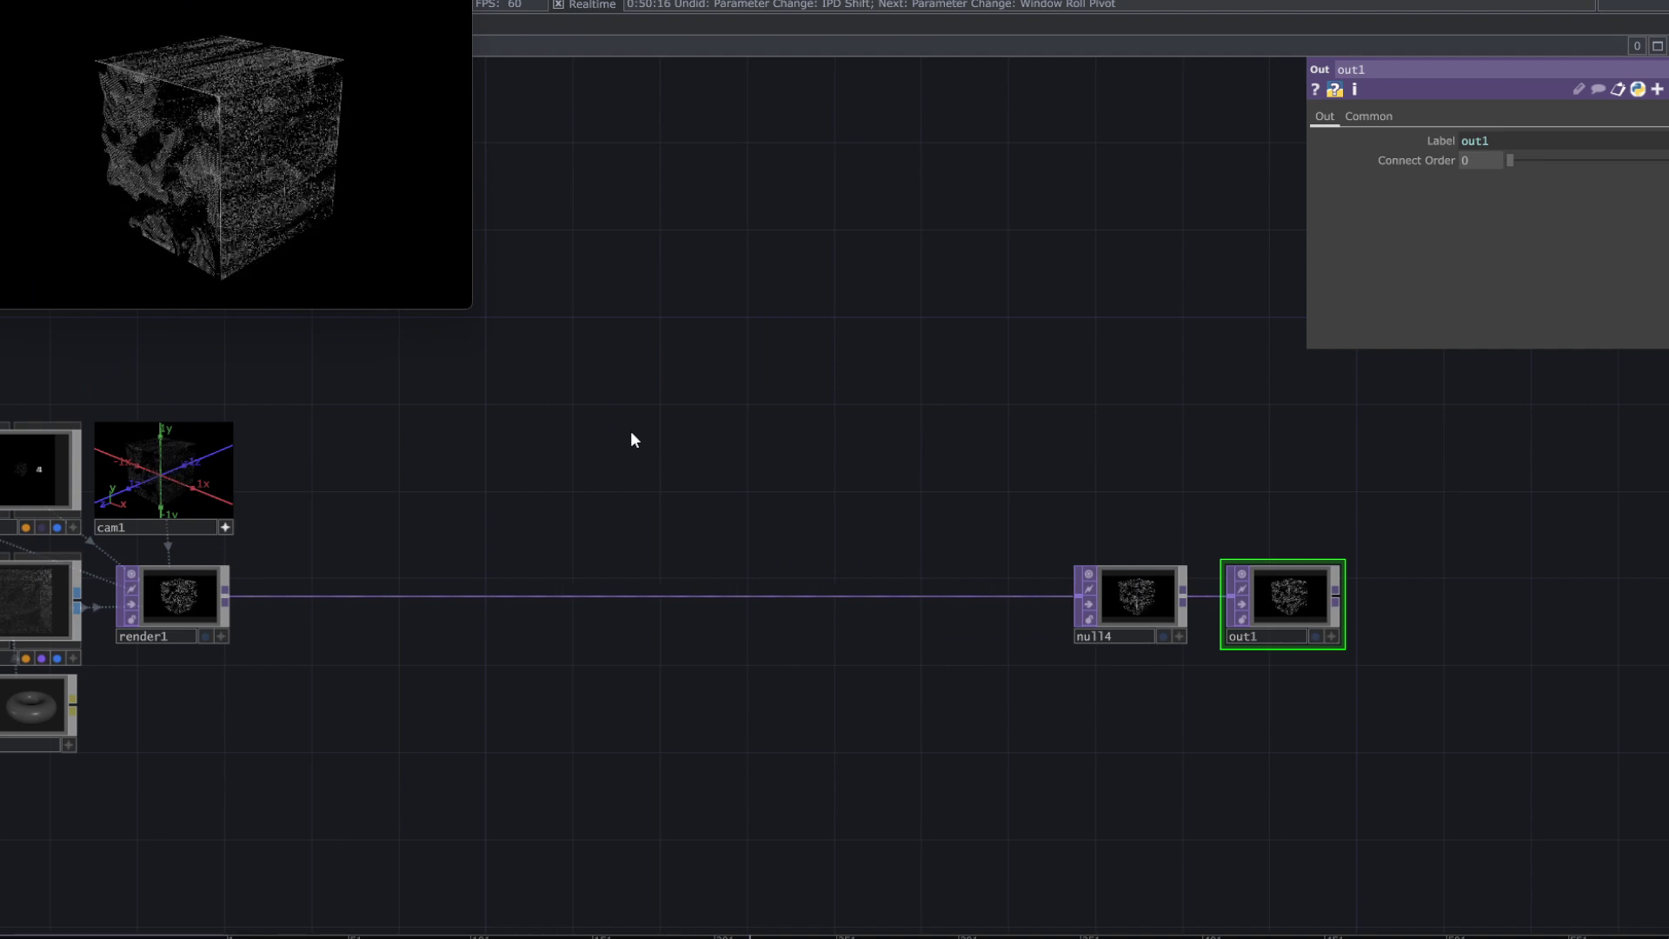
- Add a second Box SOP in the empty network area above the lights and camera
left_click_drag(547, 668, 999, 613)
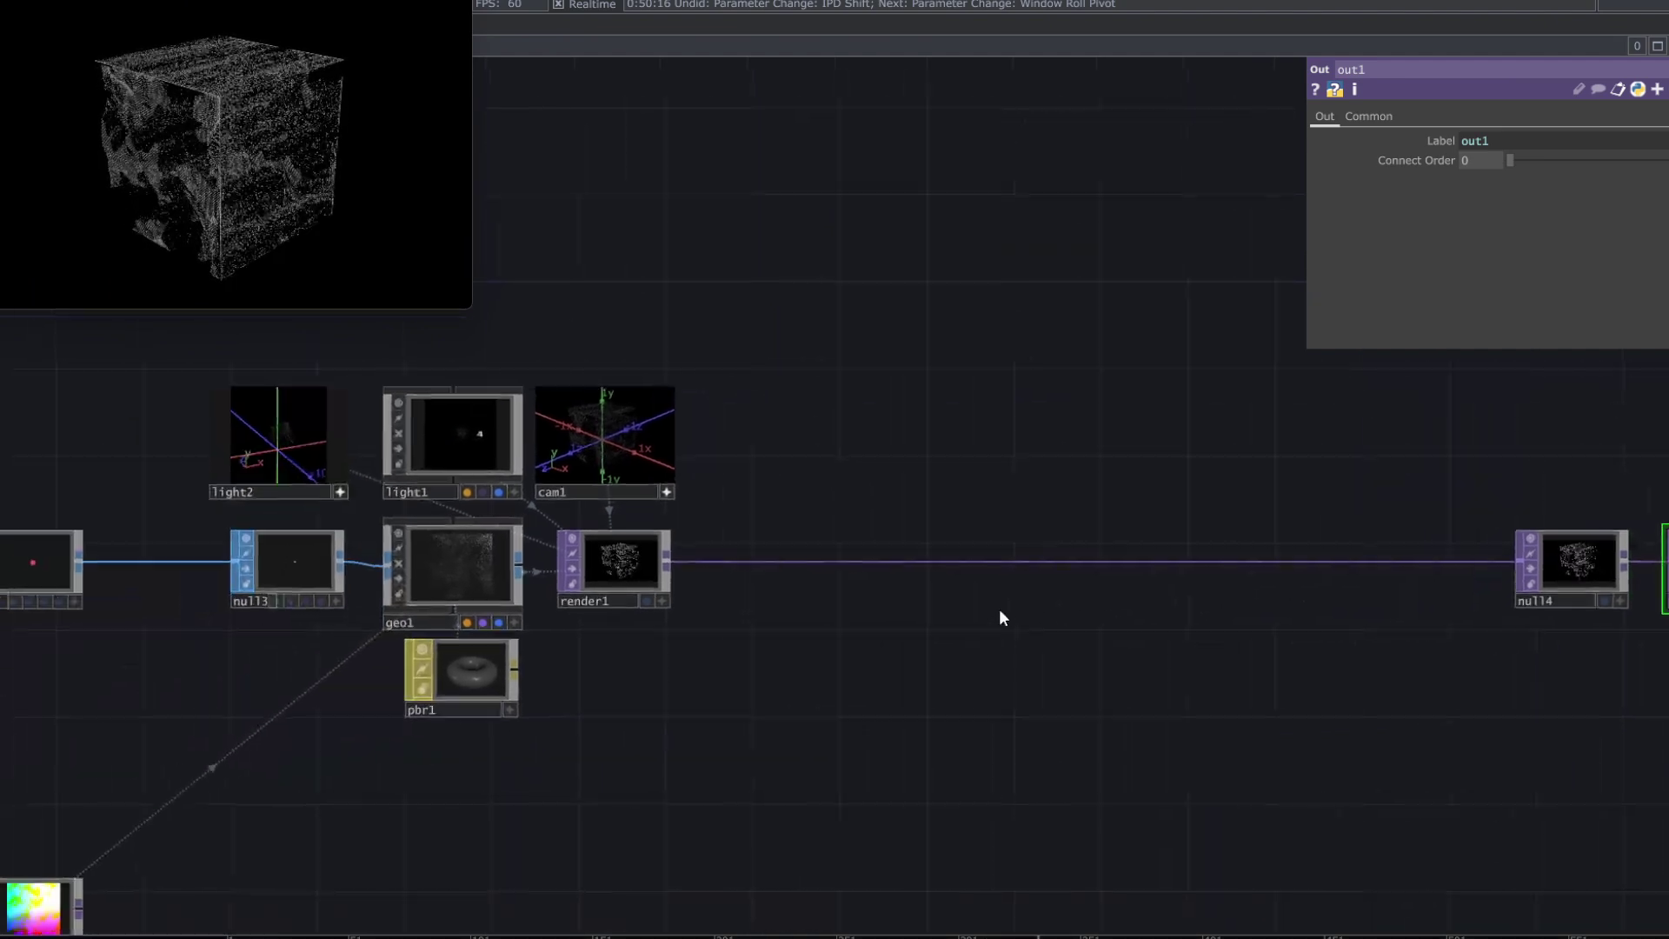
left_click(715, 491)
left_click_drag(842, 484, 886, 497)
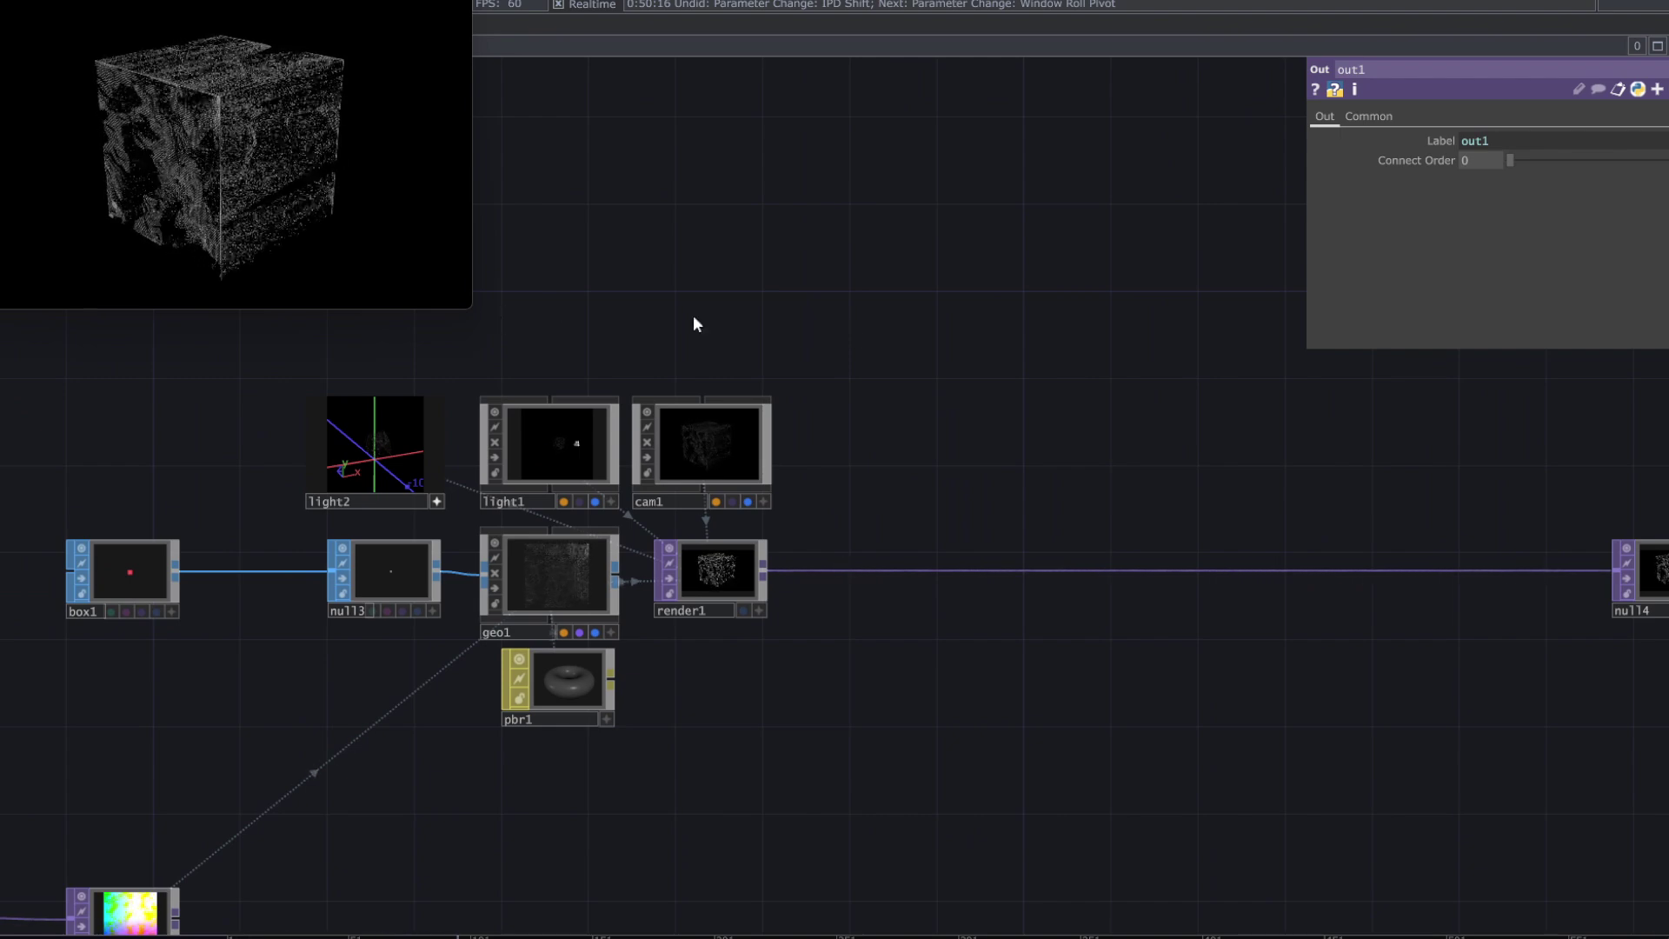
left_click_drag(777, 311, 801, 421)
left_click_drag(658, 294, 708, 374)
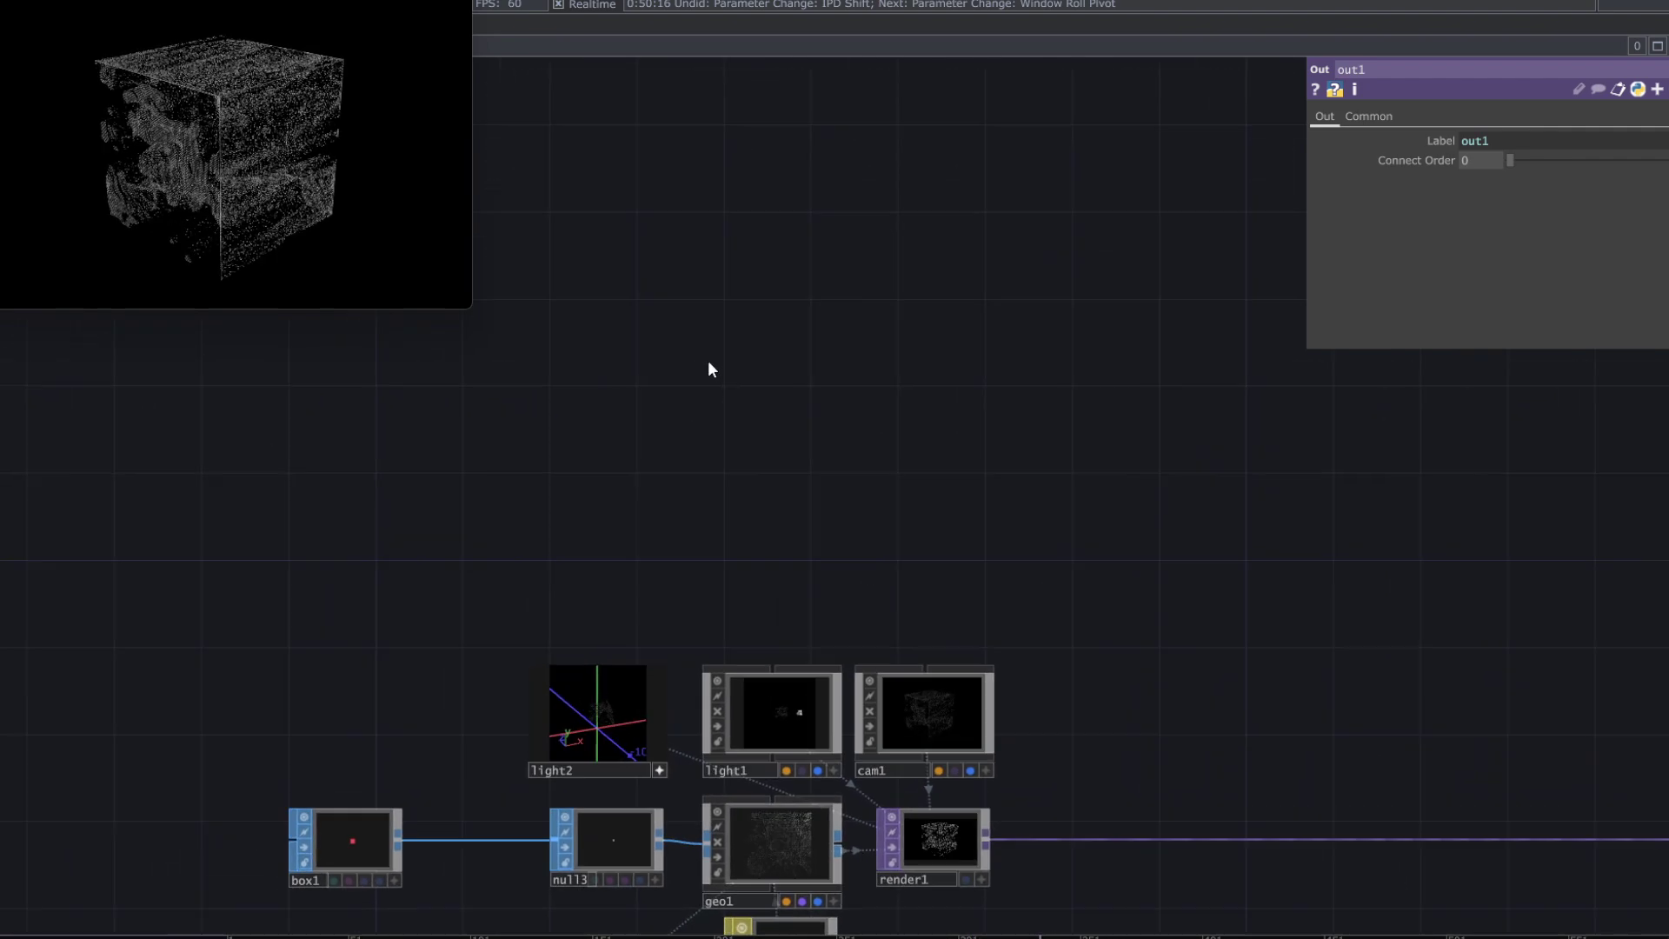
left_click_drag(716, 311, 717, 367)
left_click_drag(688, 256, 675, 365)
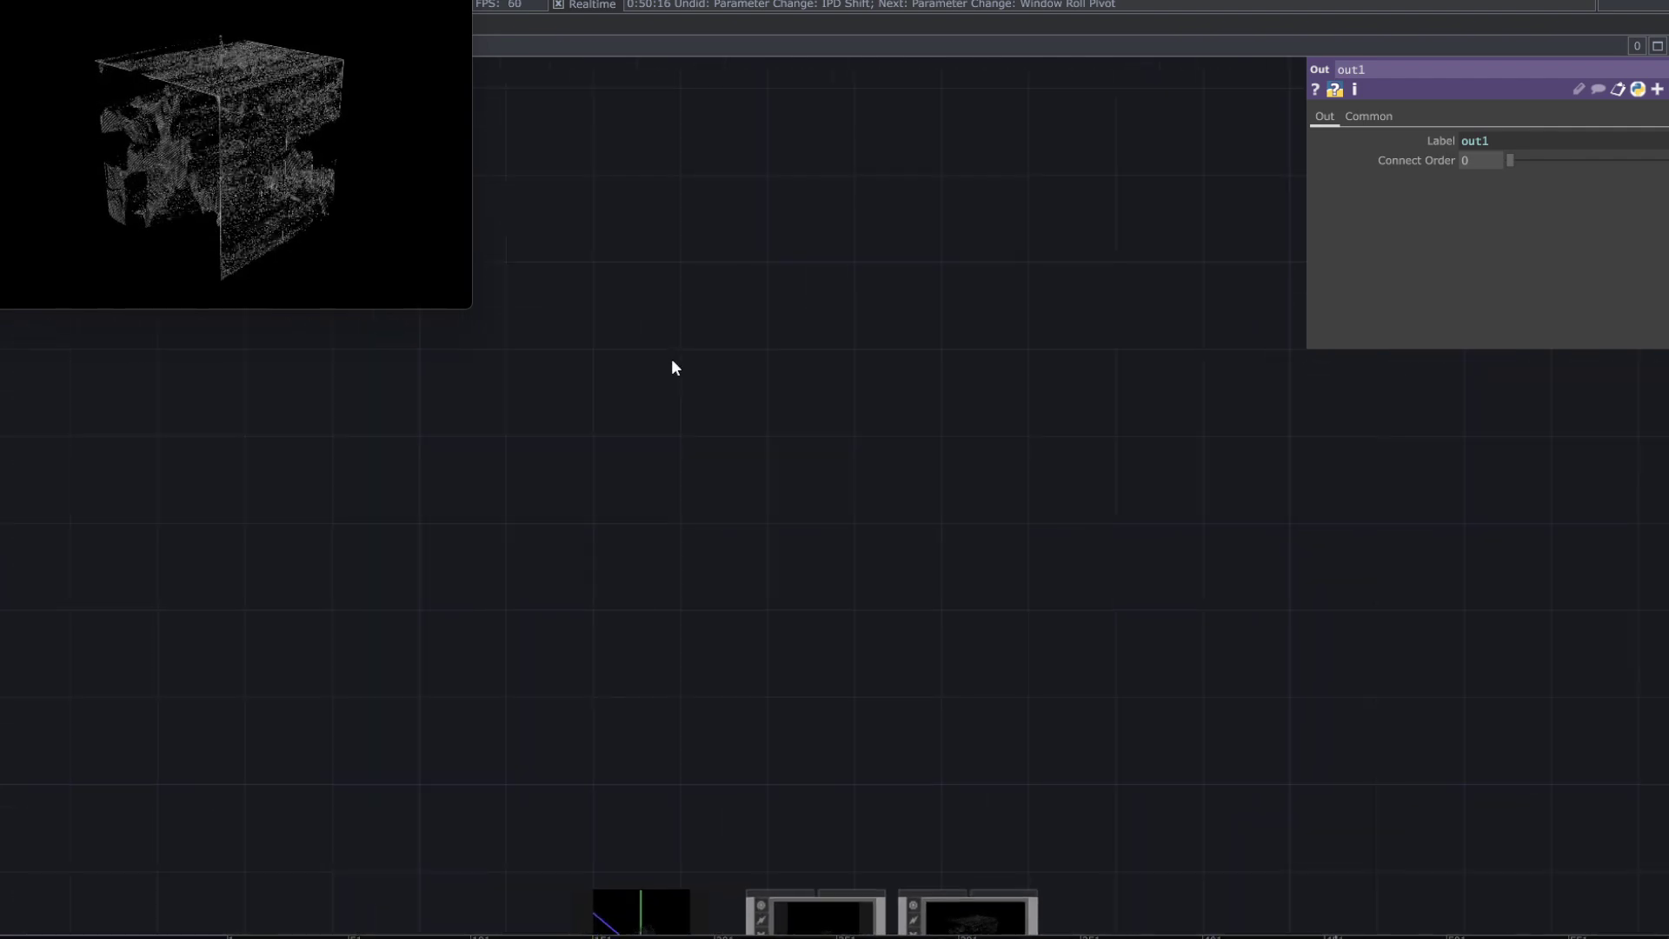
key("Tab")
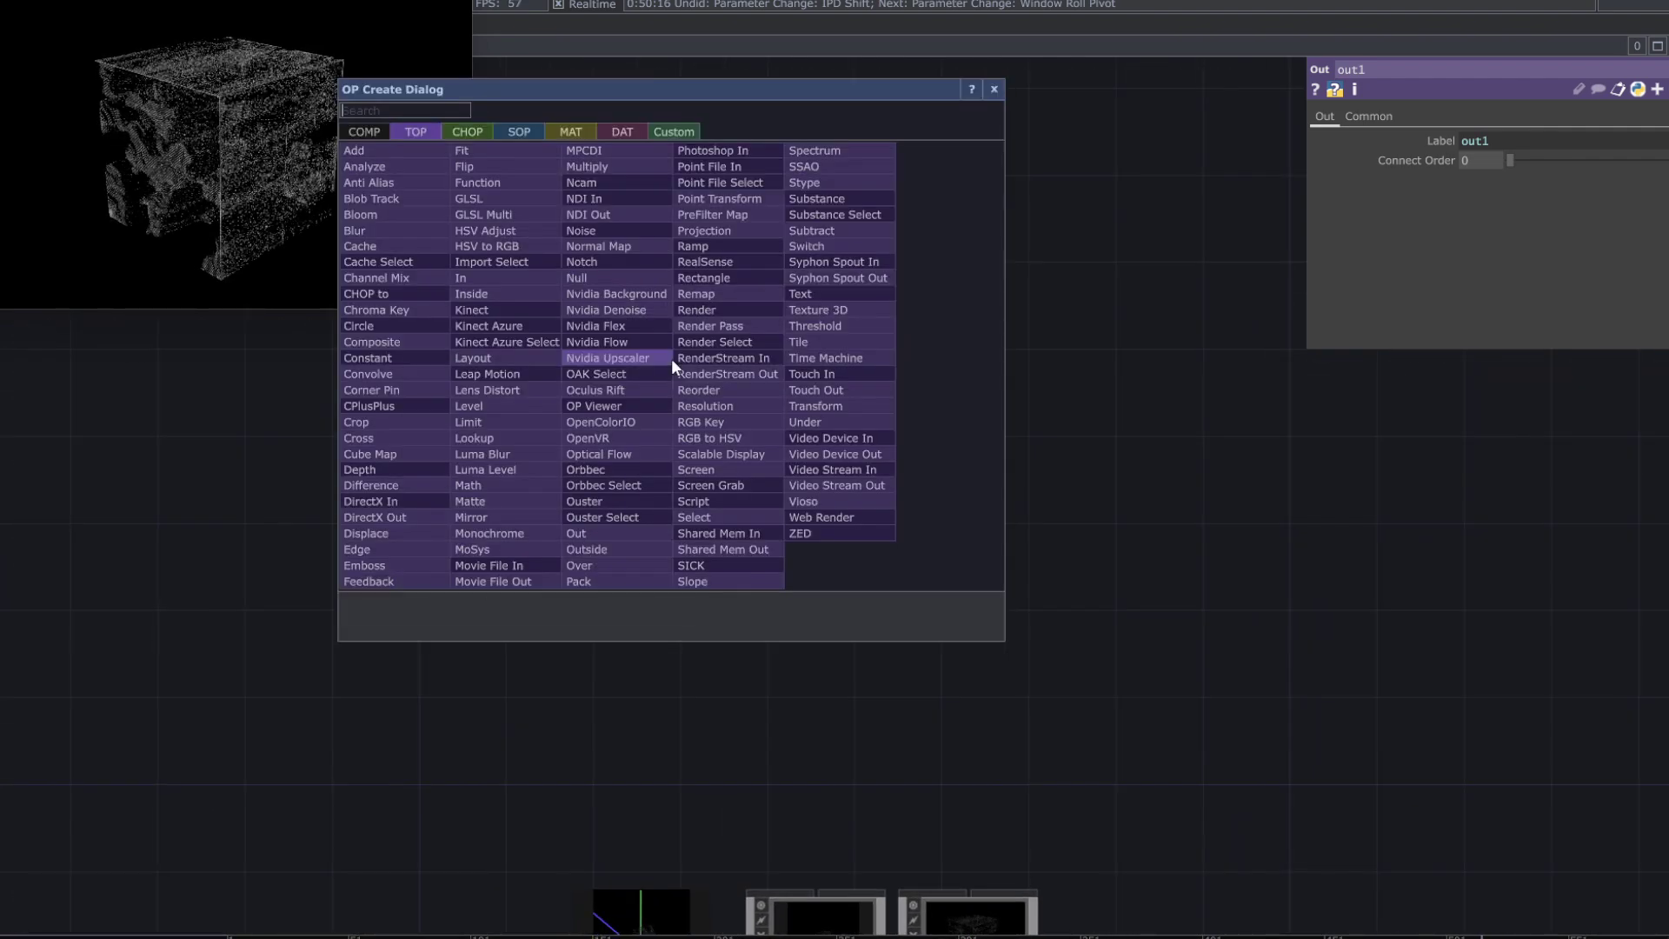
left_click(509, 132)
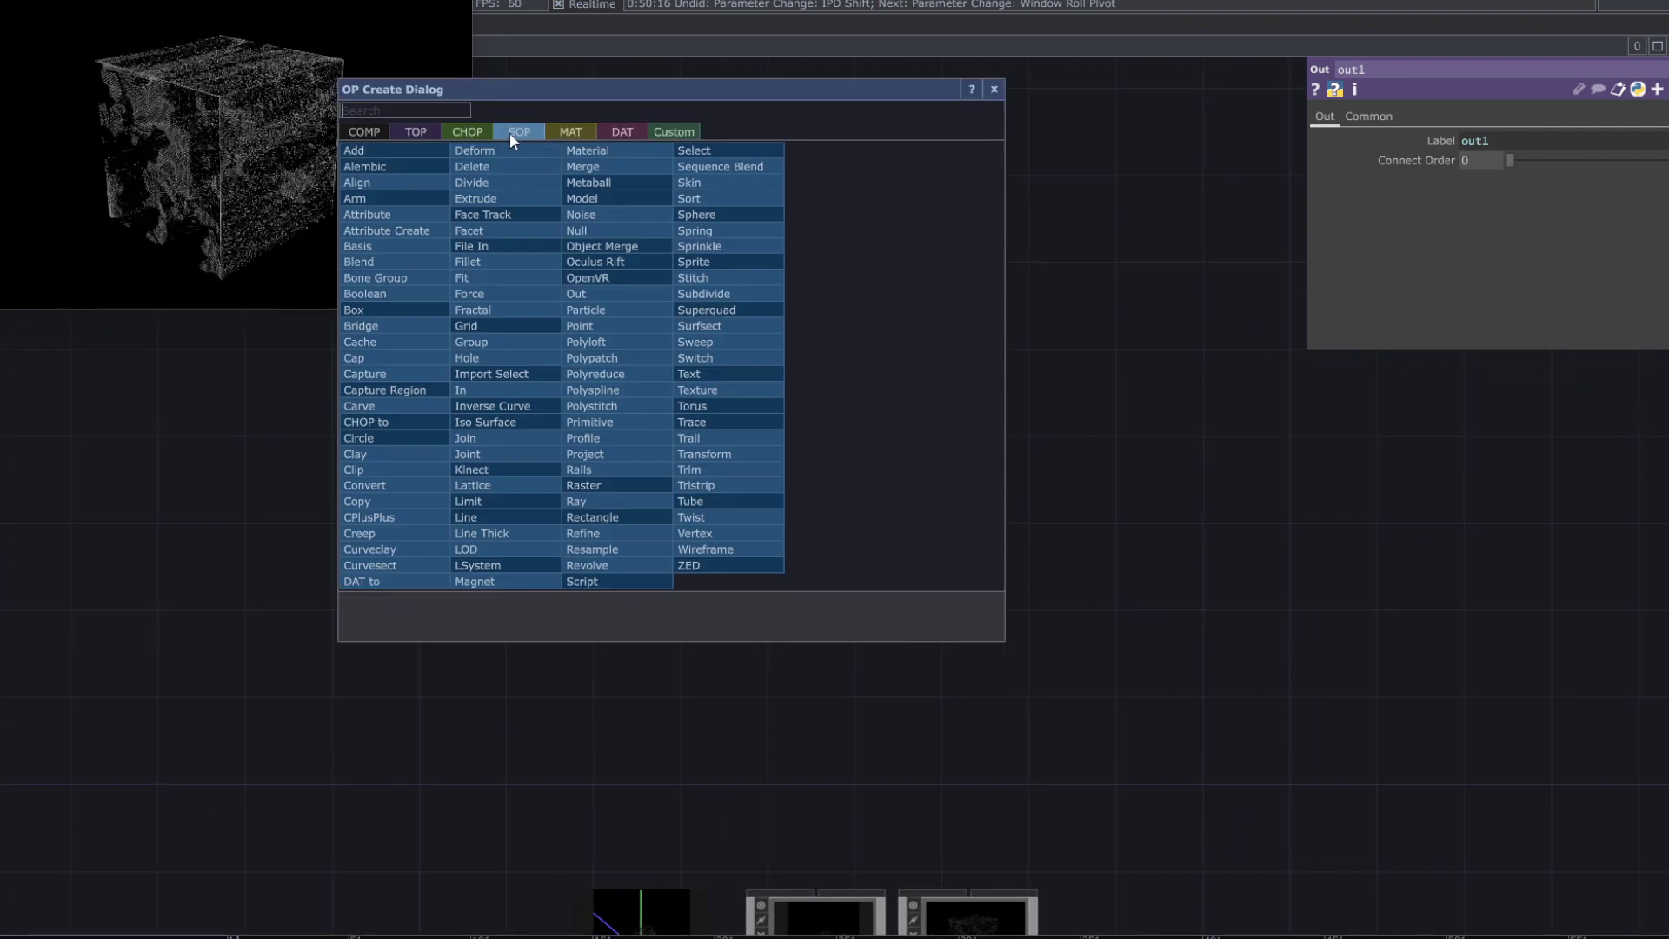
left_click(394, 306)
left_click(763, 369)
left_click_drag(738, 455, 712, 496)
left_click_drag(708, 405, 620, 406)
- Connect a Null SOP to the output of the new Box SOP
right_click(702, 410)
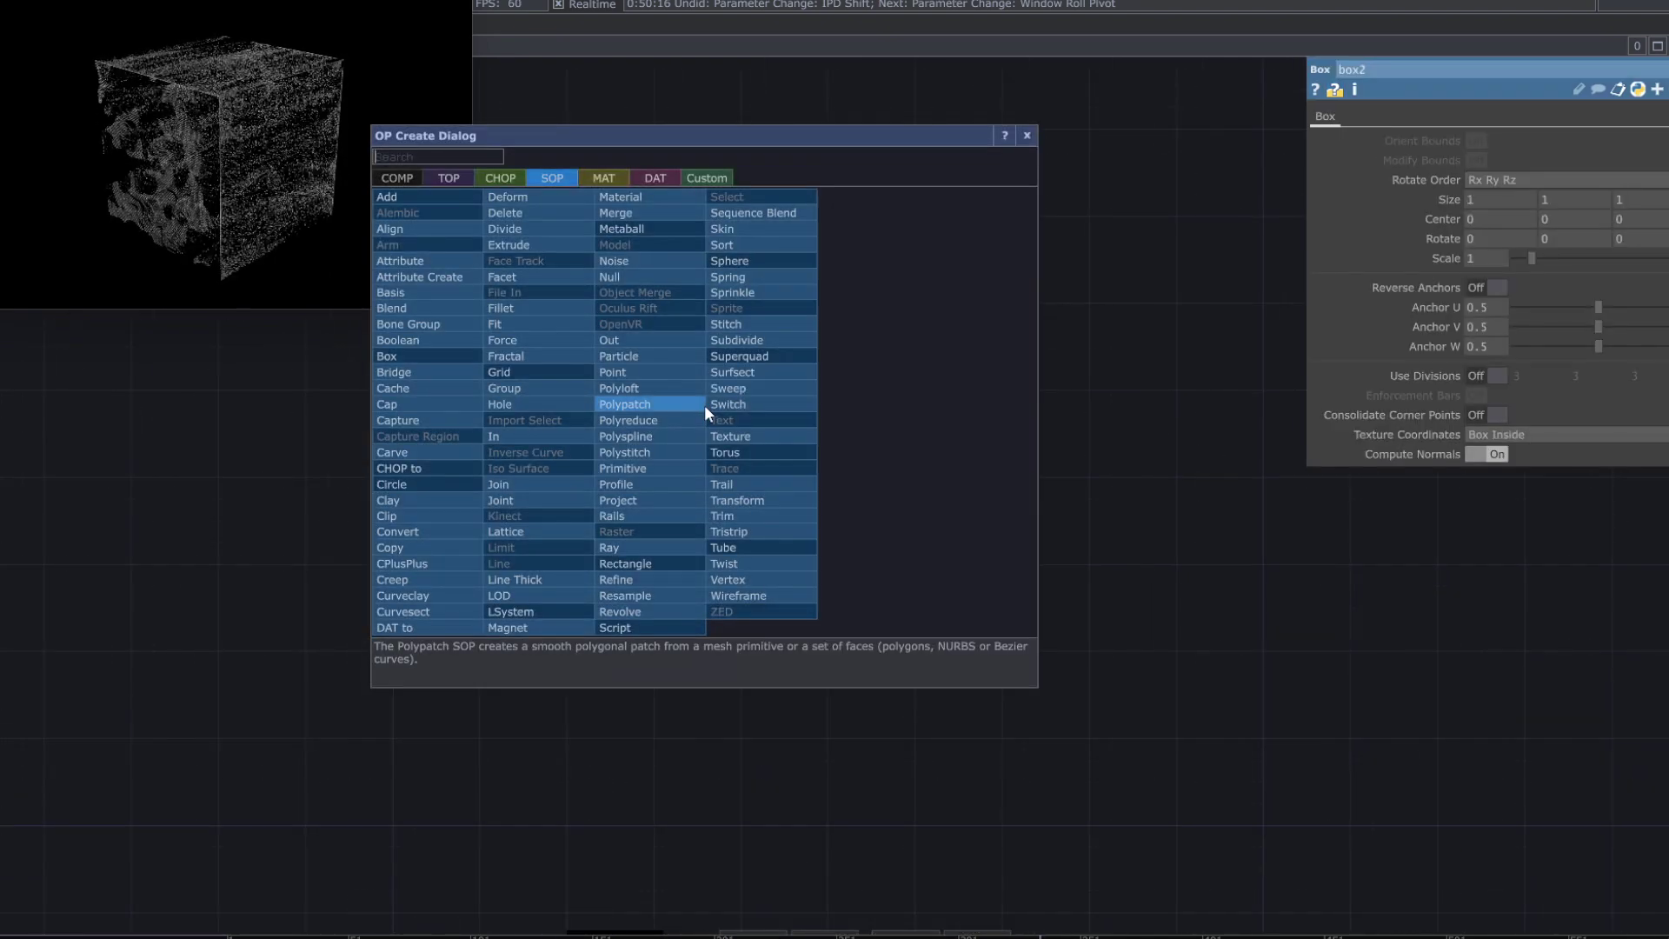
left_click(632, 291)
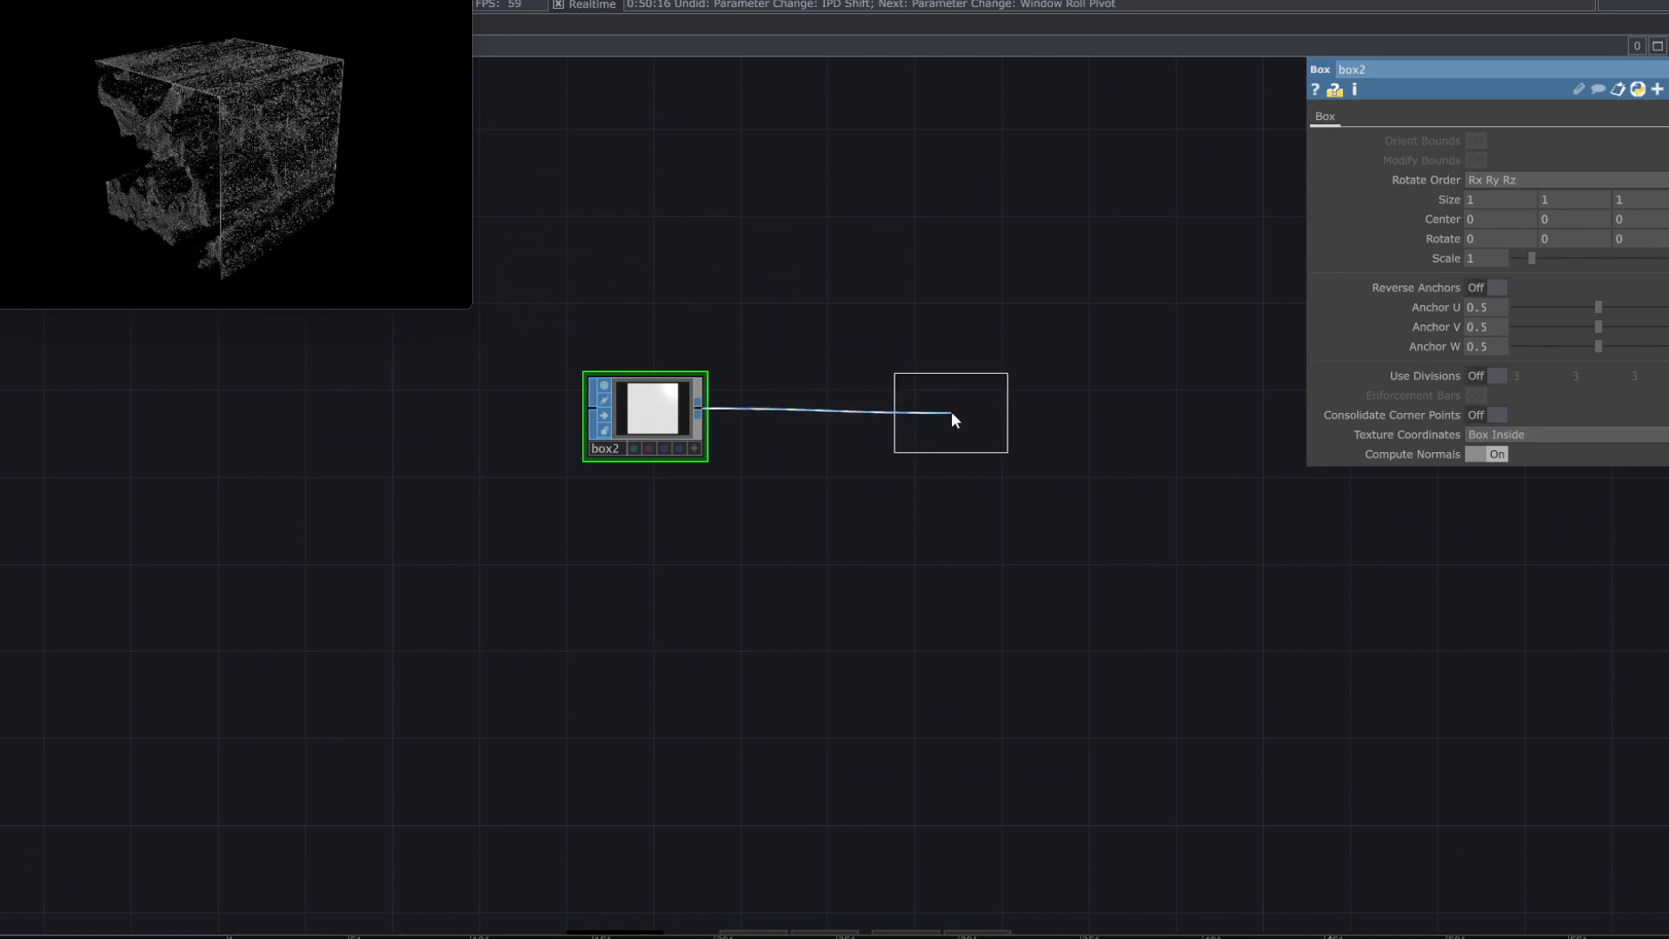
left_click(930, 413)
left_click_drag(842, 573, 767, 599)
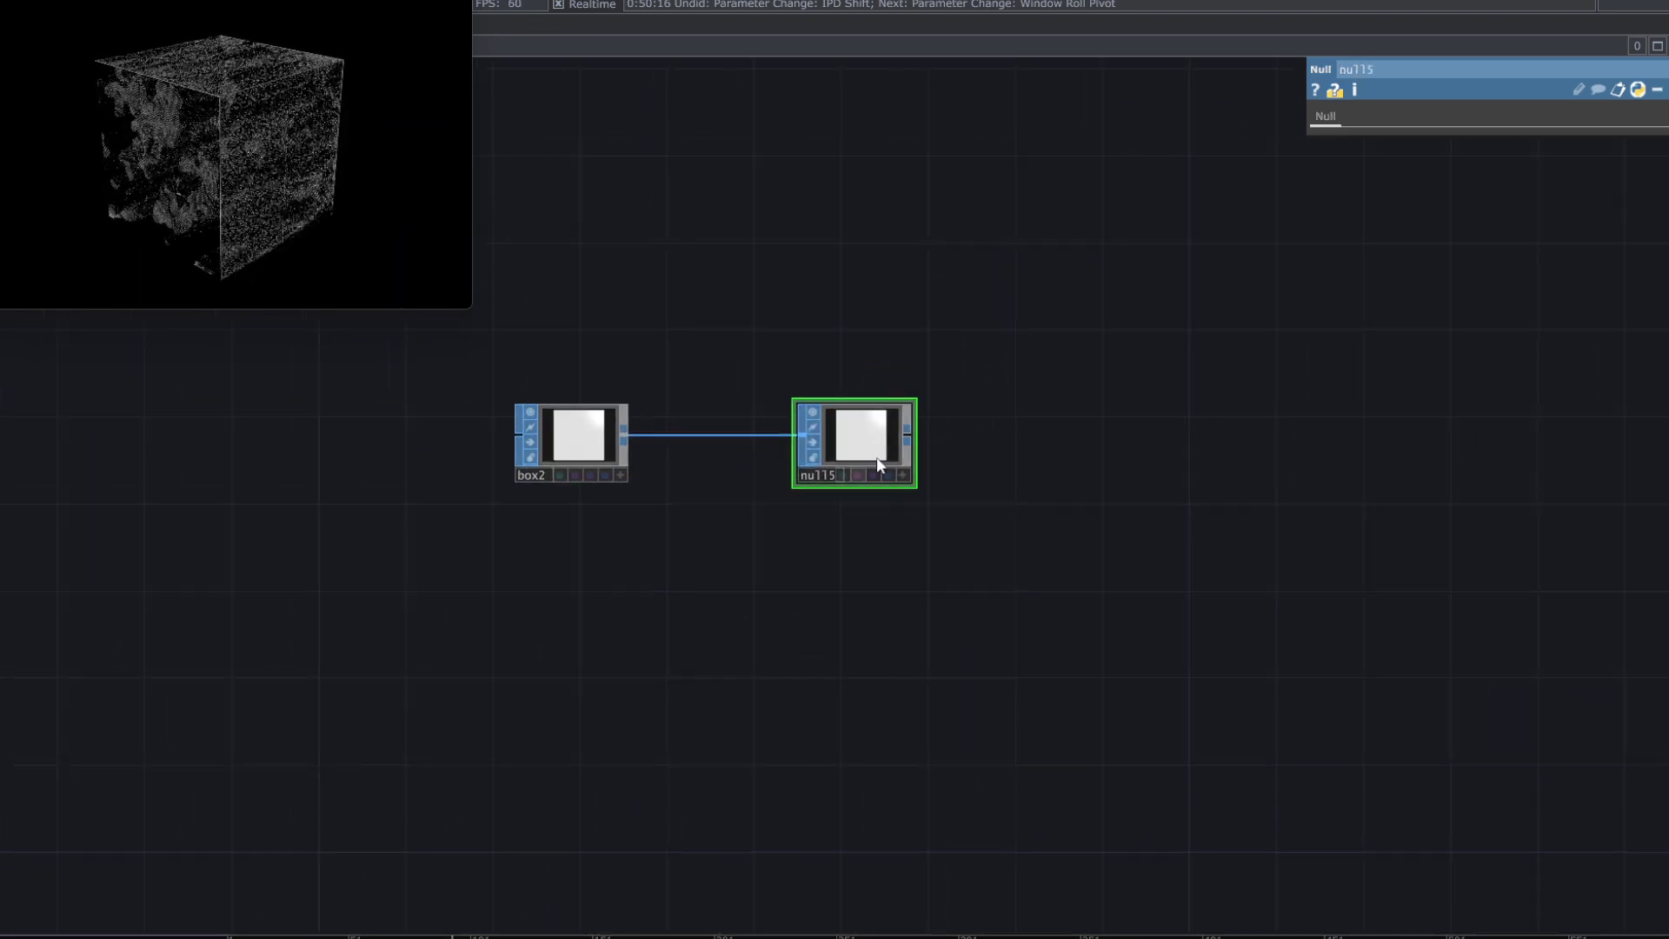
- Add a Geometry COMP after the new Null SOP and line the Null up with the Box SOP
right_click(912, 431)
left_click(629, 210)
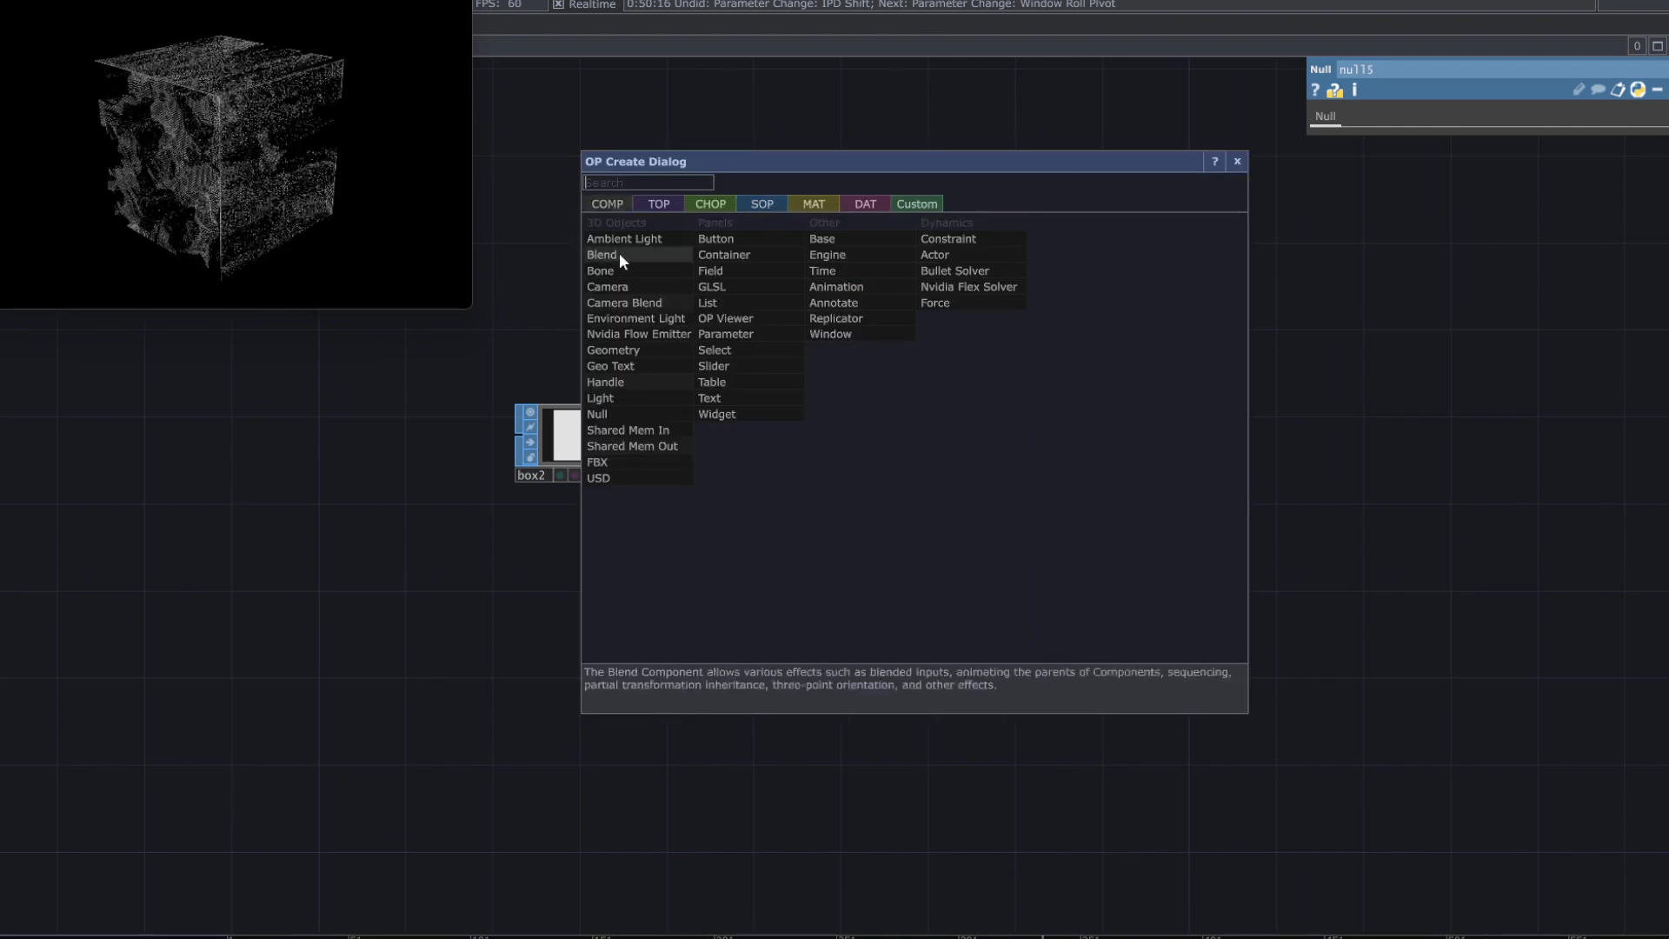
left_click(634, 352)
left_click(1034, 435)
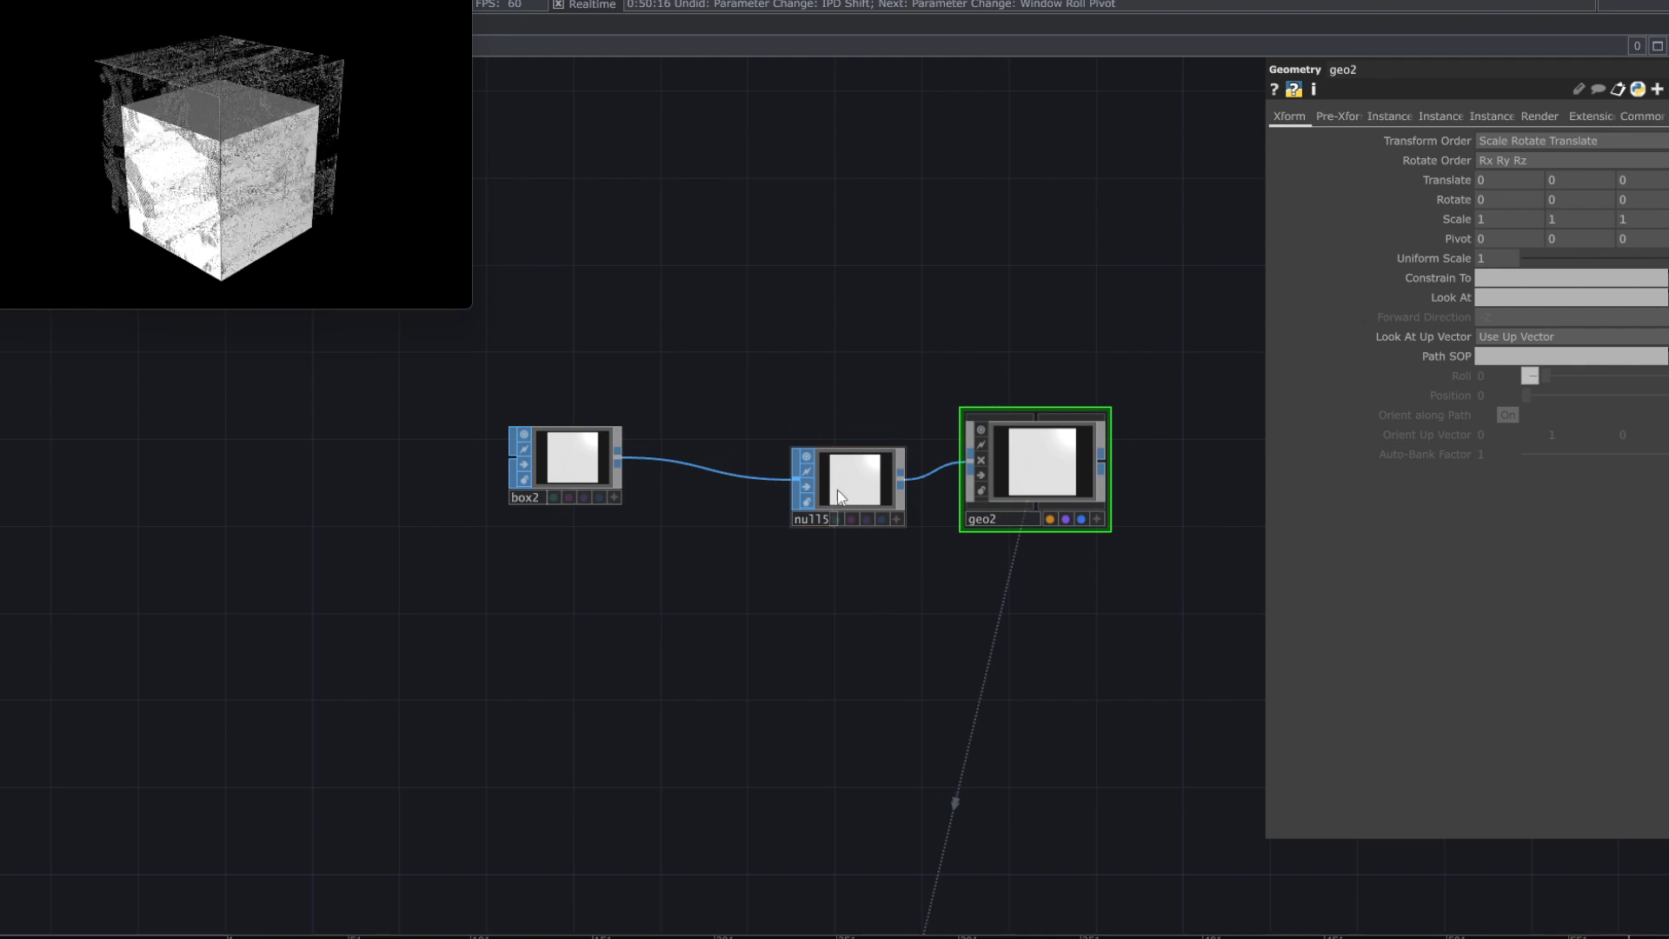
left_click_drag(838, 488, 838, 467)
left_click_drag(943, 625, 912, 631)
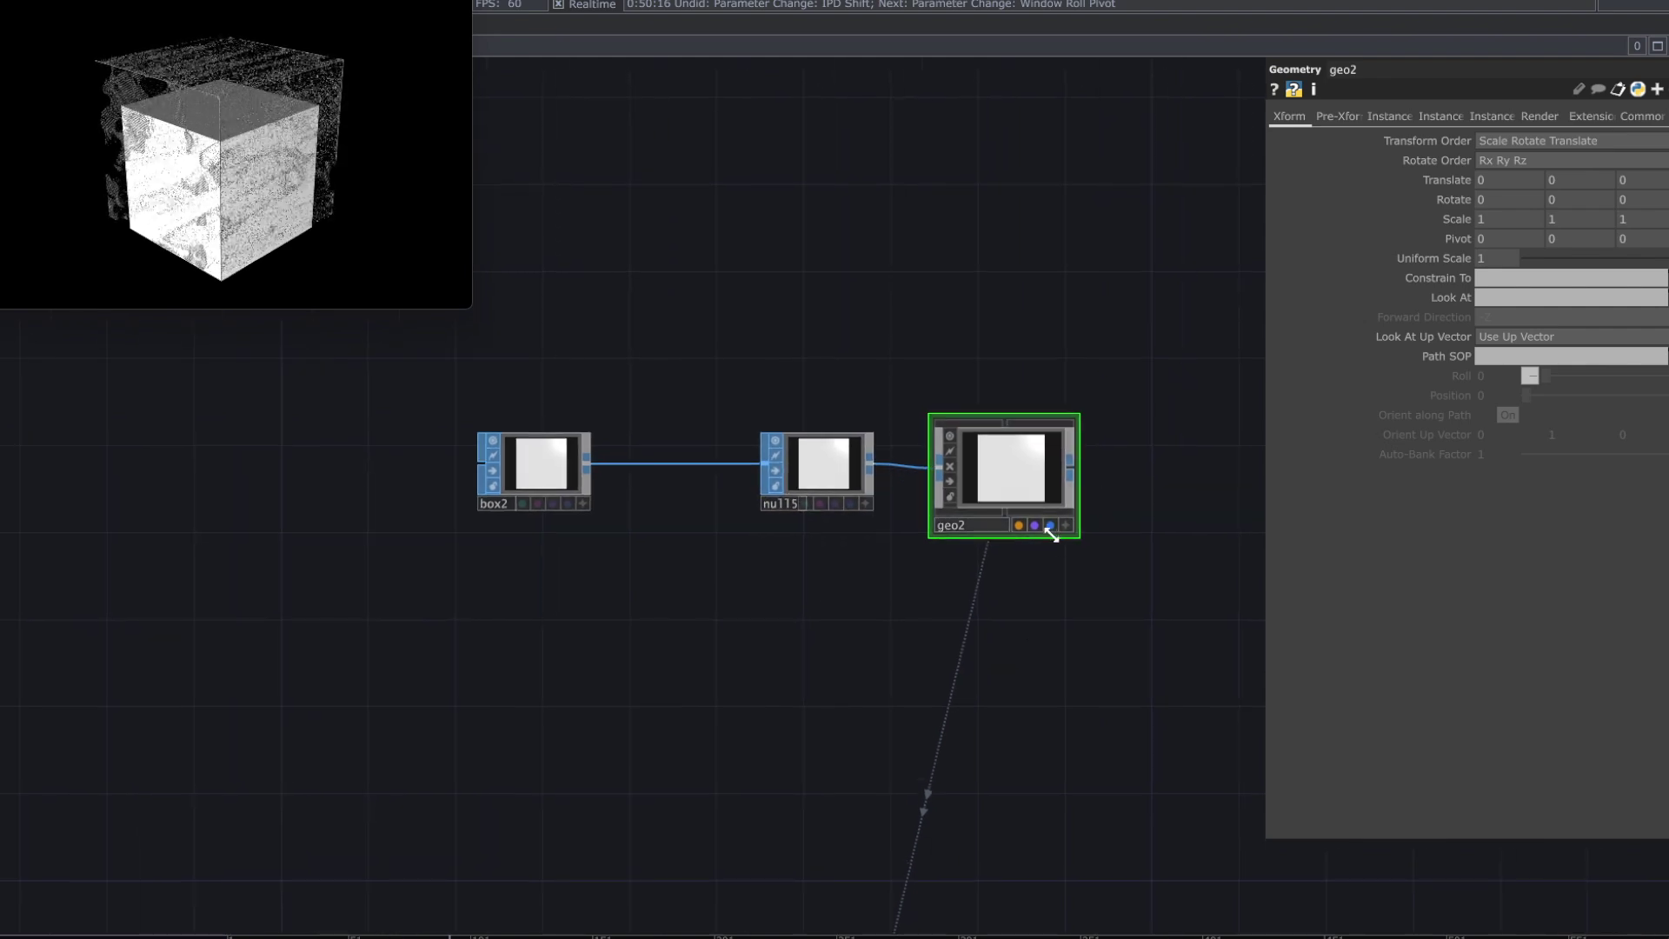
key("Tab")
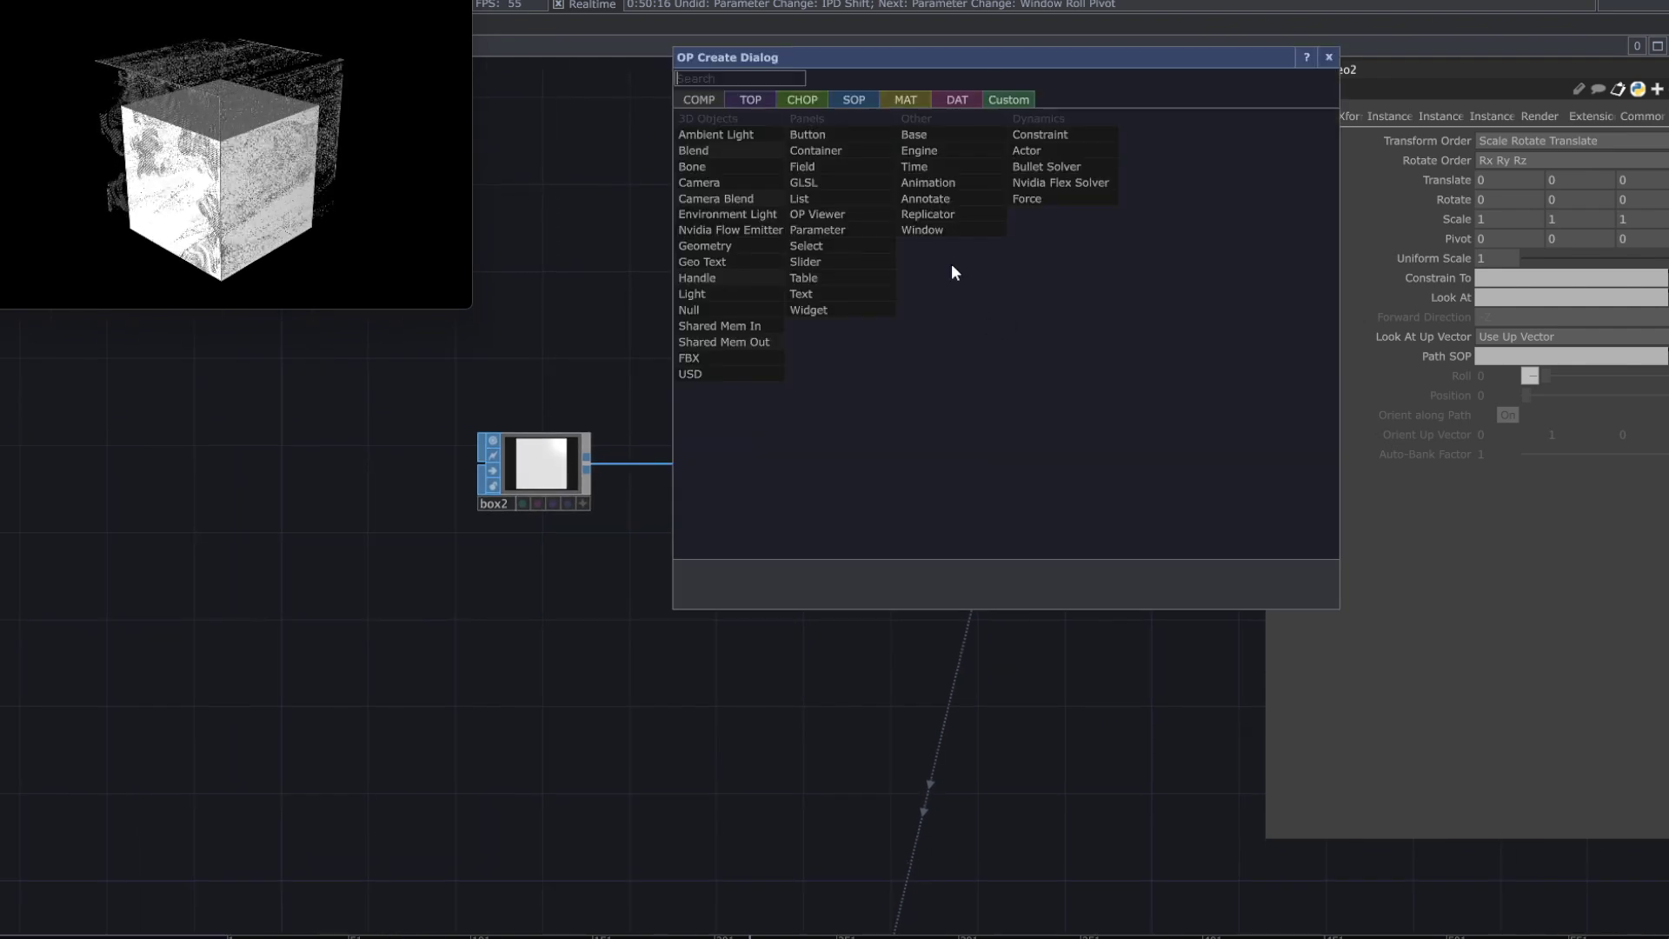
left_click(750, 99)
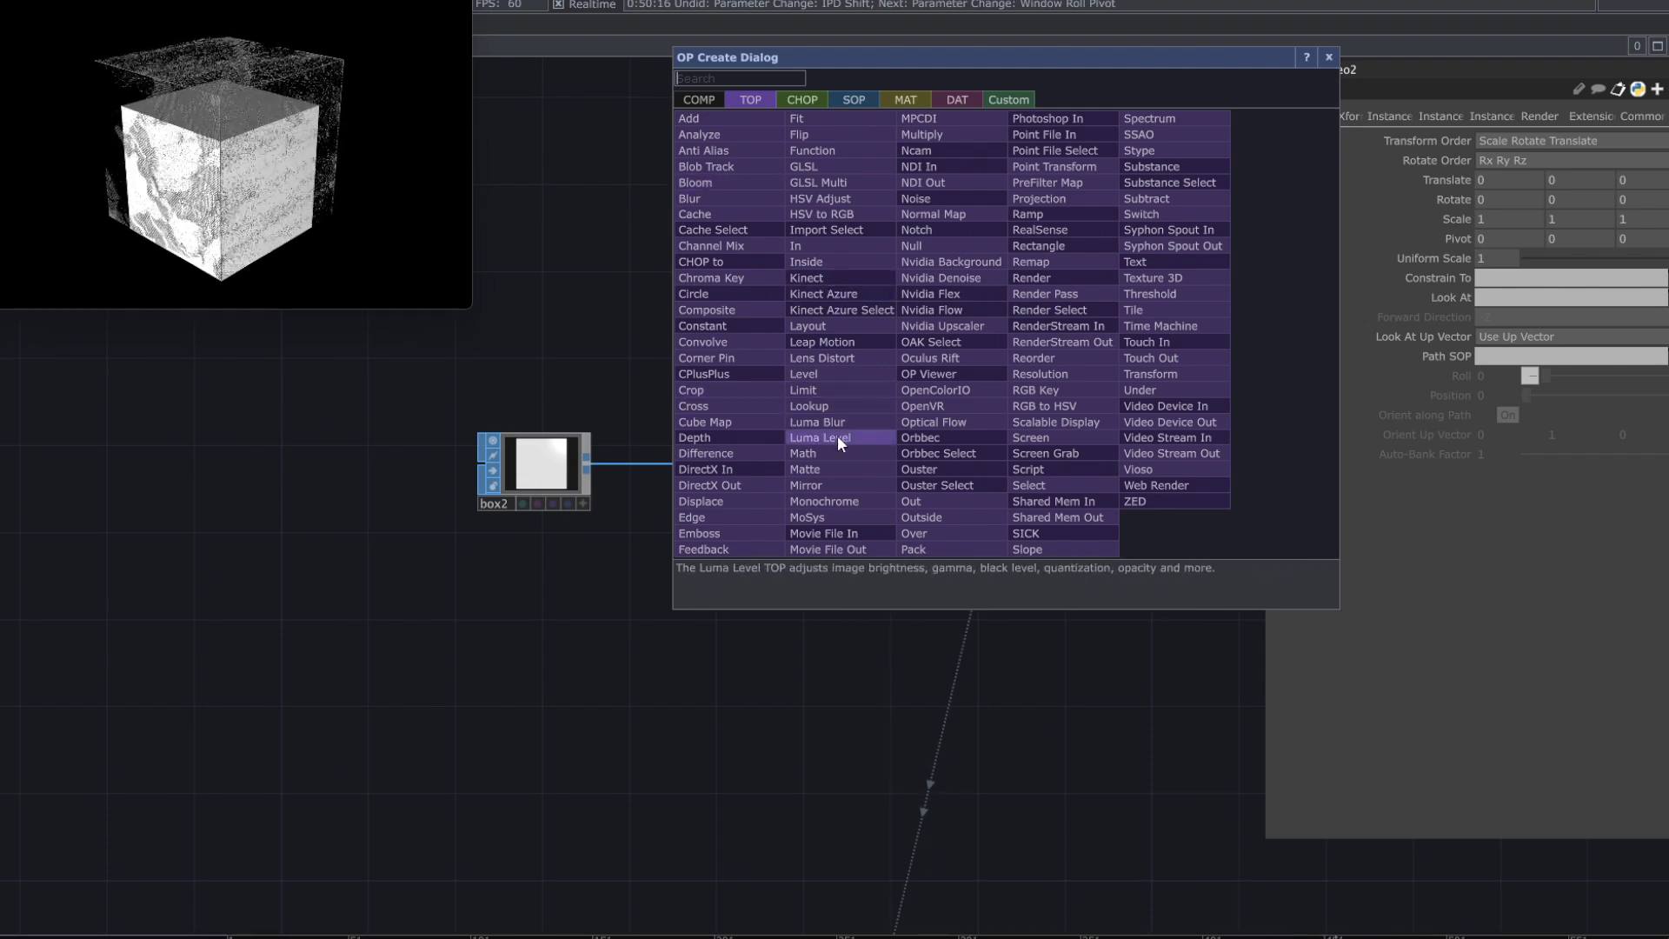
type("re")
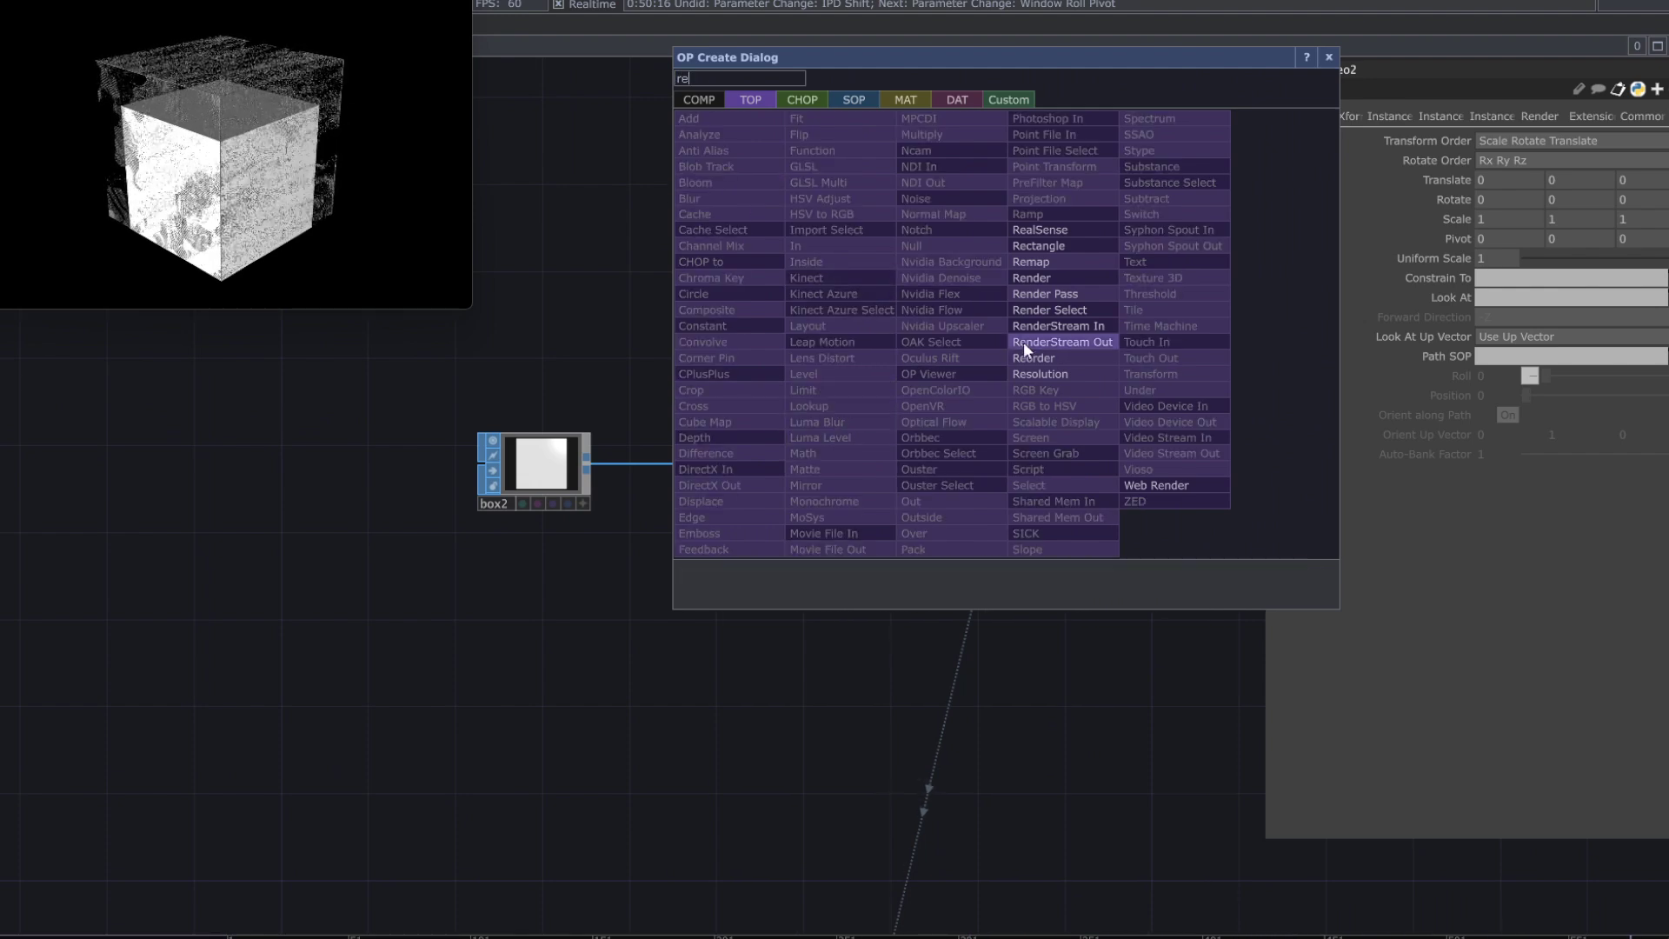
left_click(1056, 357)
left_click(1171, 431)
left_click_drag(1172, 424, 1211, 445)
key("Delete")
- Add a second Render TOP beside the new Geometry COMP
key("Tab")
type("re")
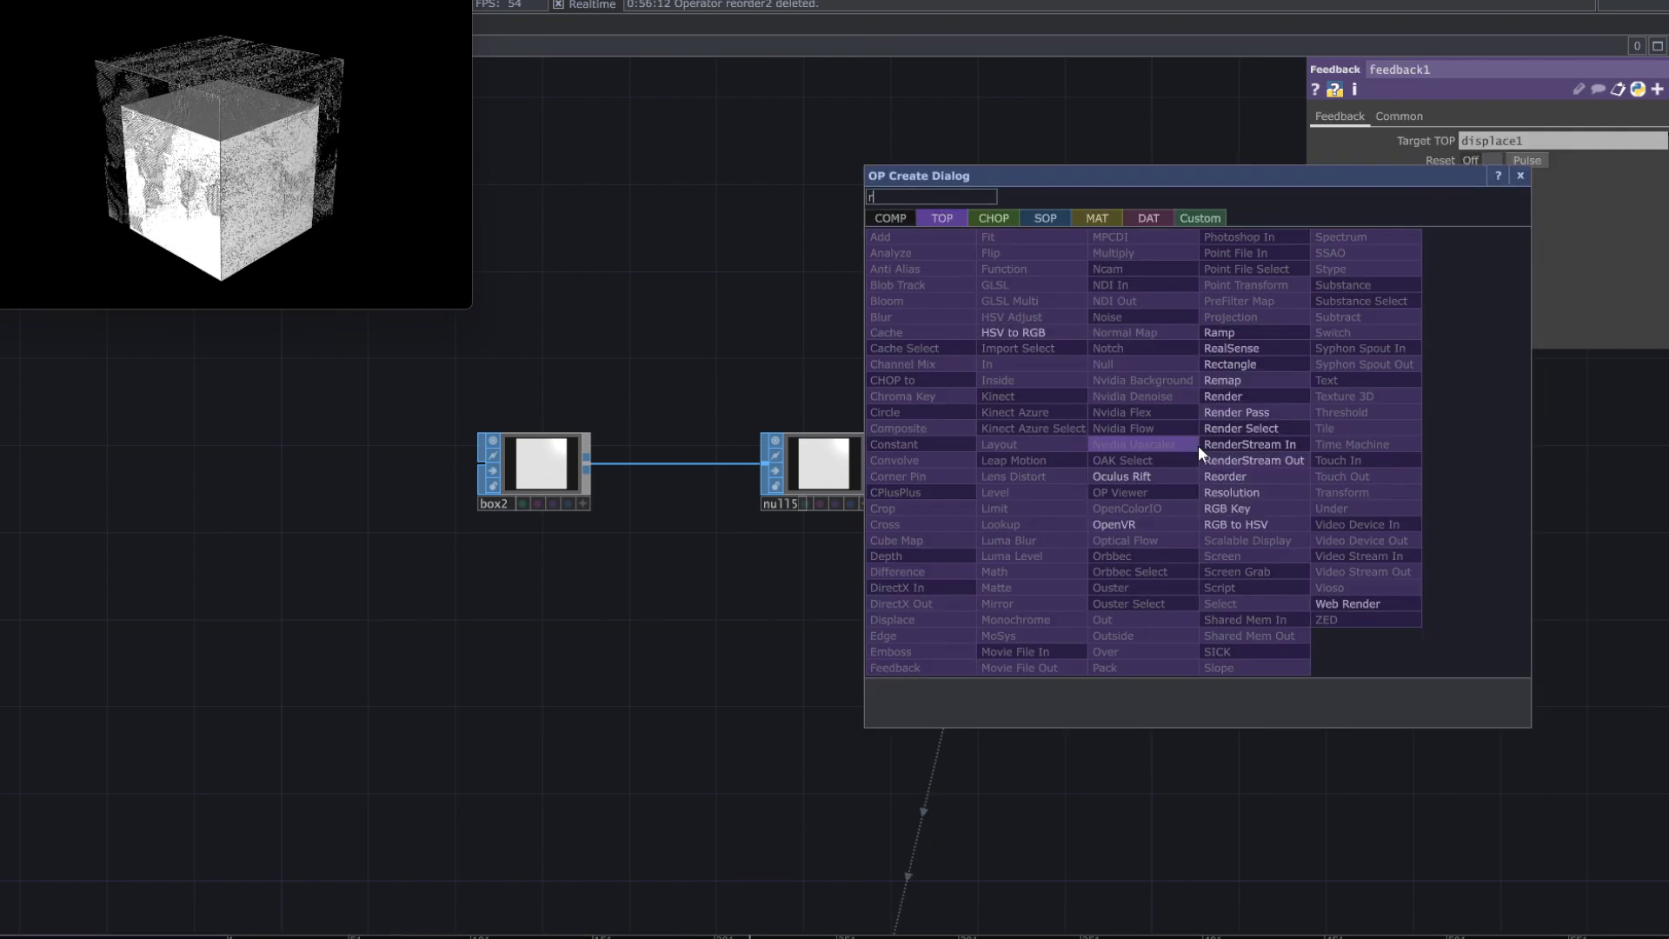
left_click(1222, 397)
left_click(1210, 446)
left_click_drag(1211, 447, 1211, 470)
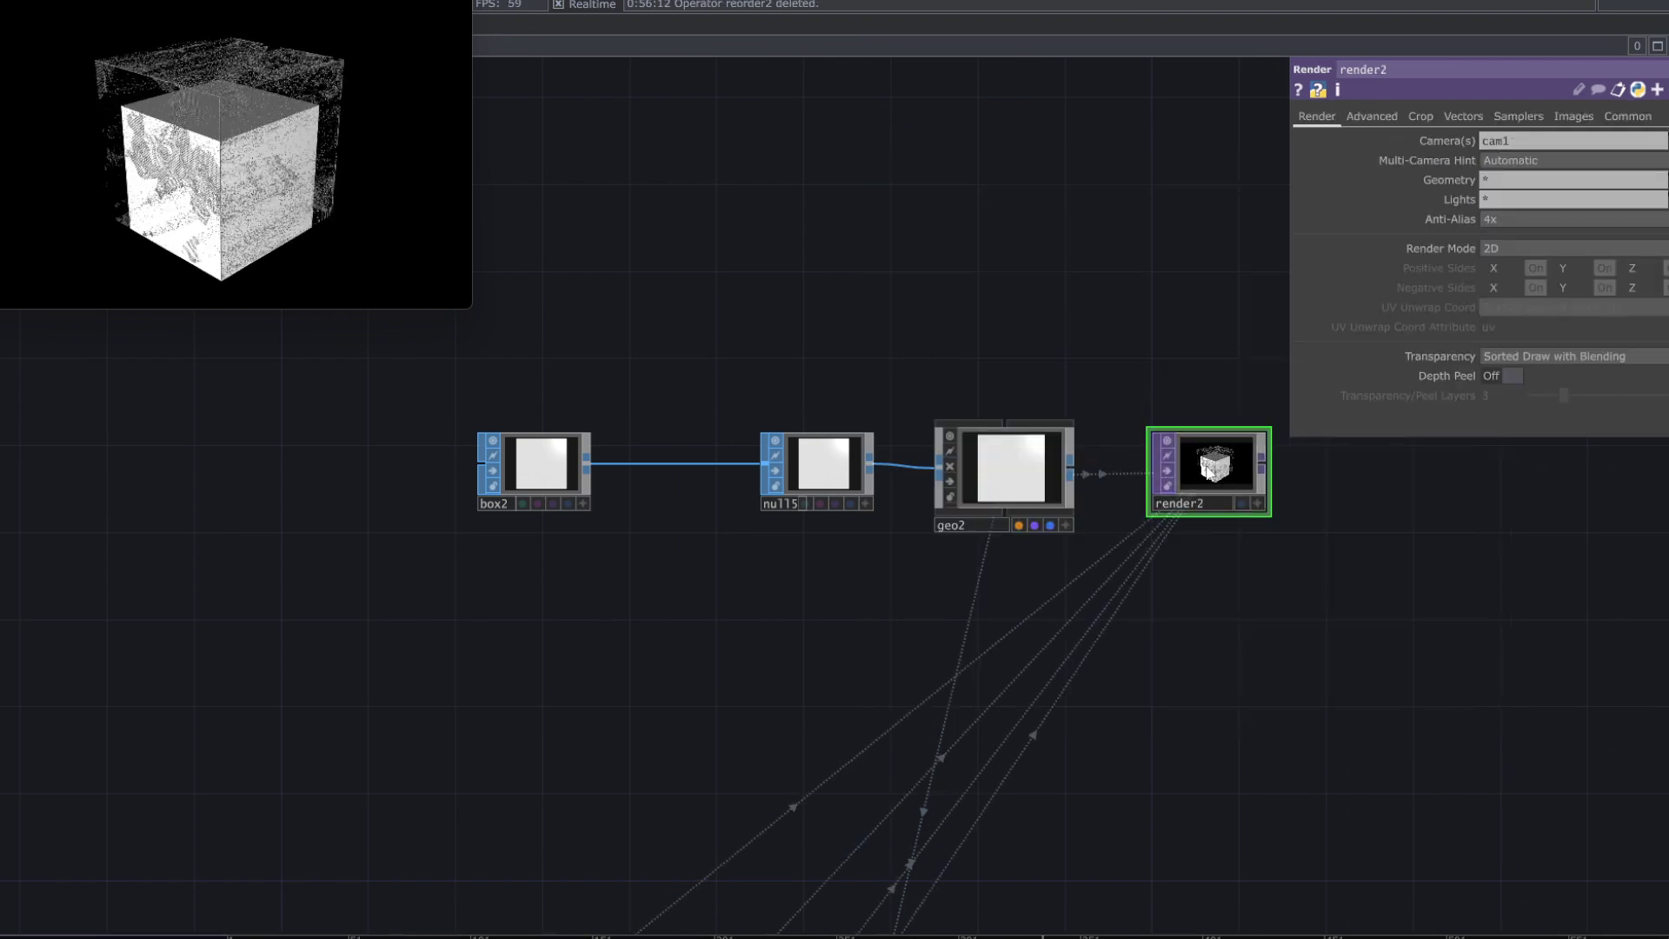
- Restrict the original Render TOP's Geometry to geo1 so that it excludes the new box
scroll(1208, 563, "up", 5)
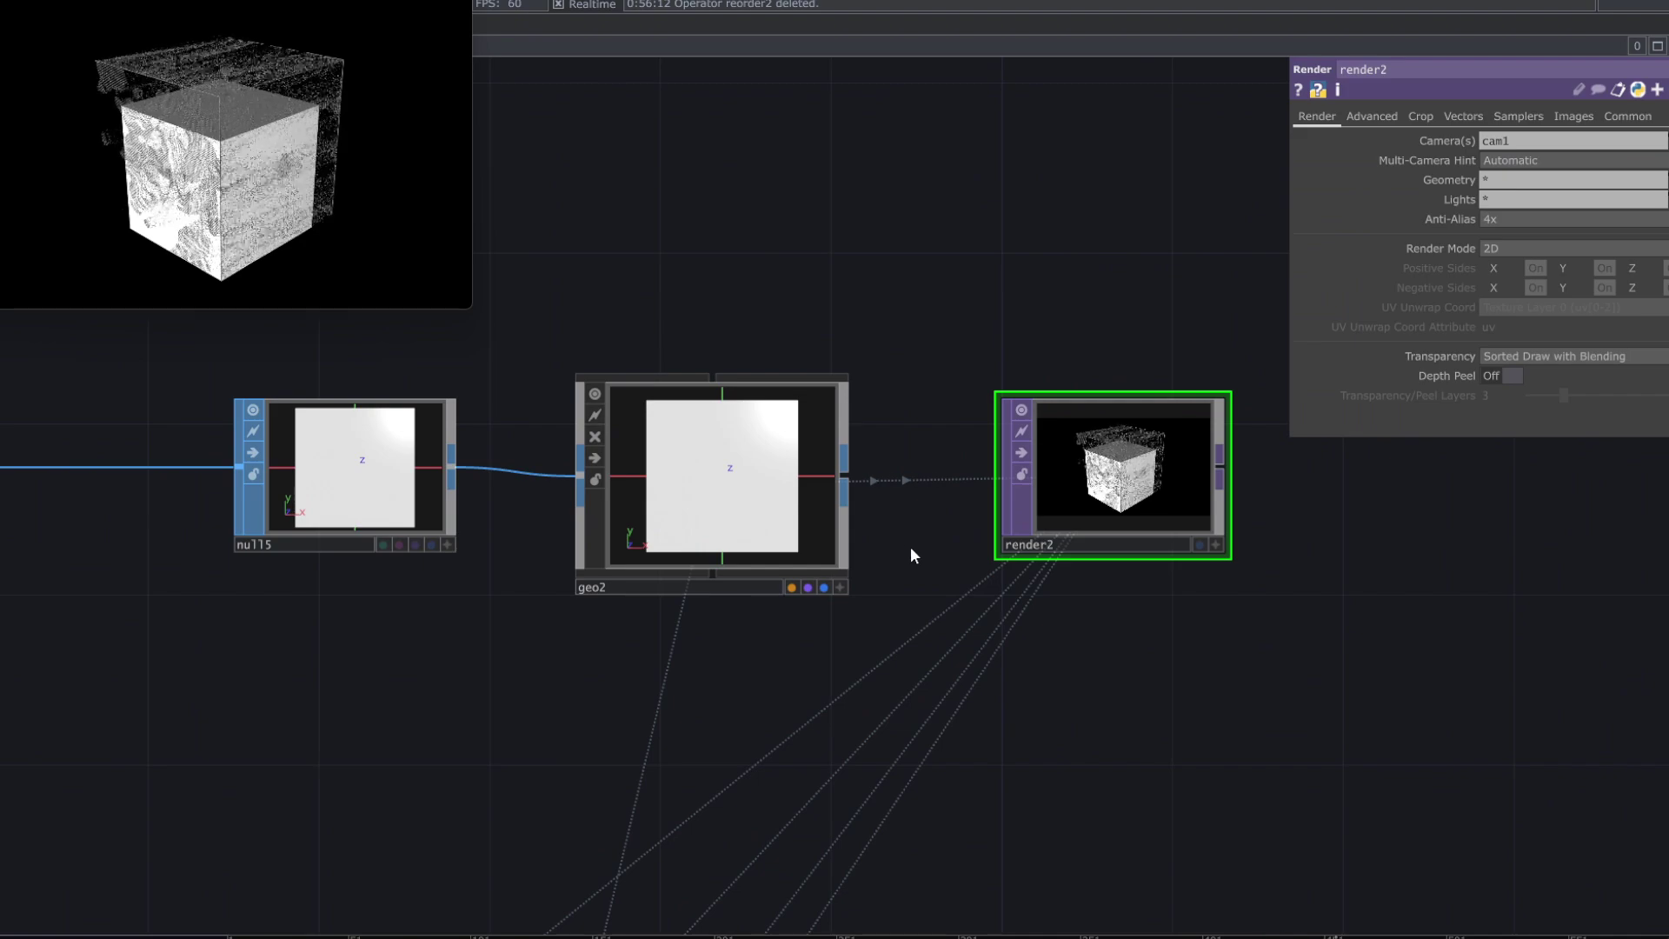
scroll(908, 560, "down", 5)
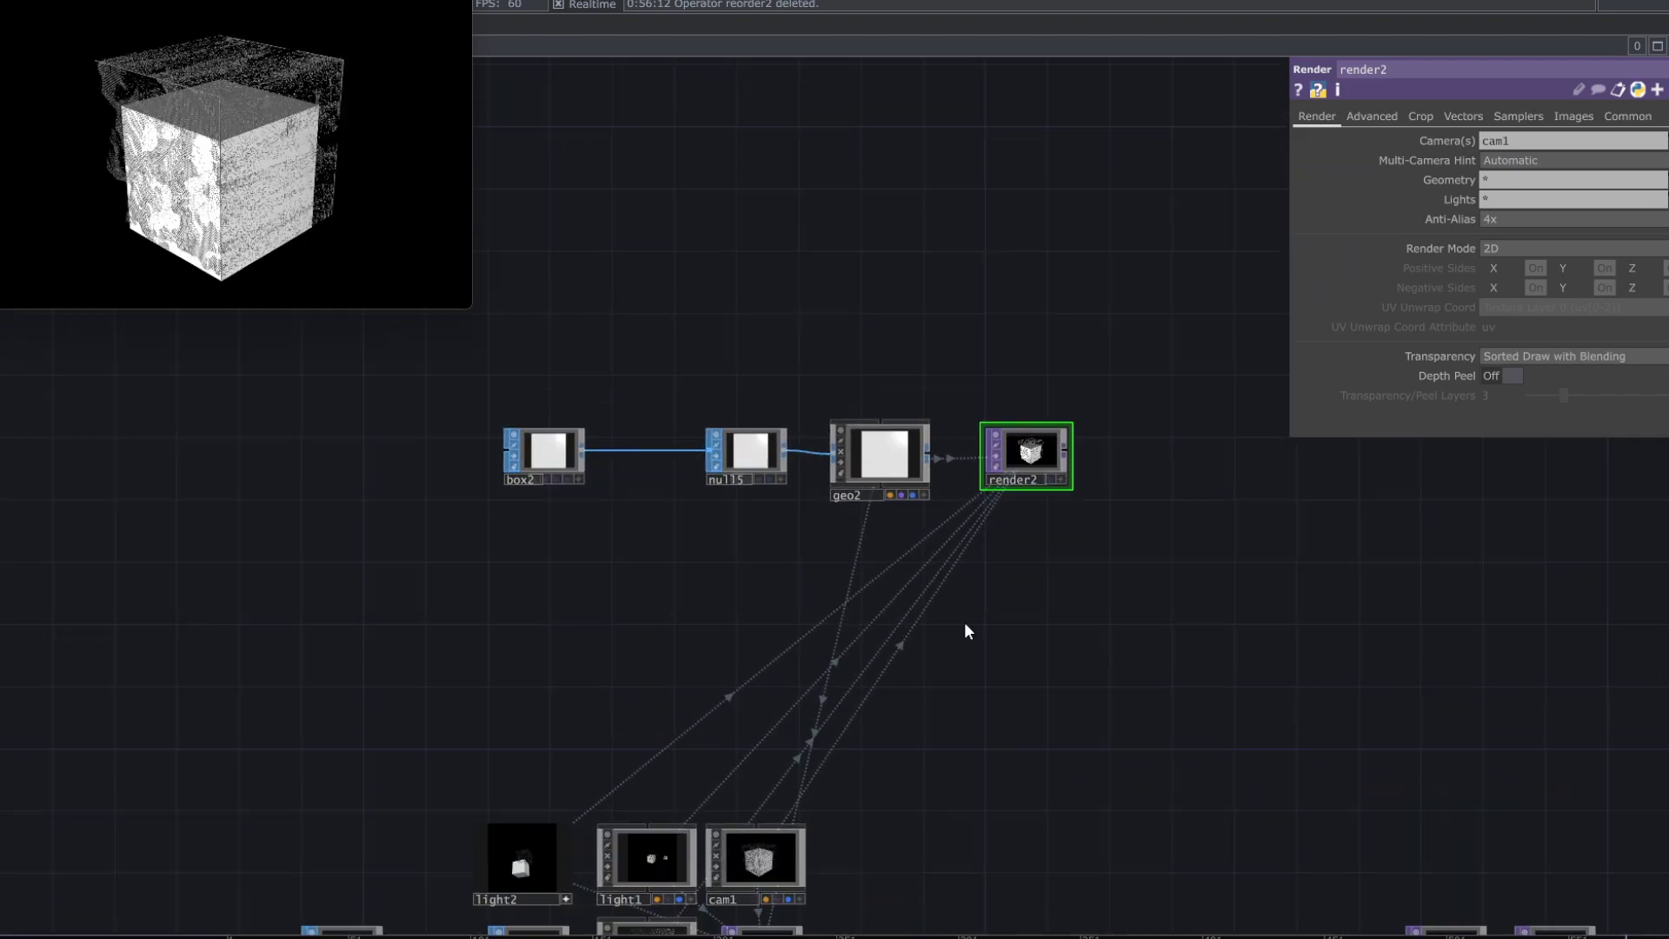
left_click_drag(956, 642, 977, 563)
scroll(1039, 365, "up", 5)
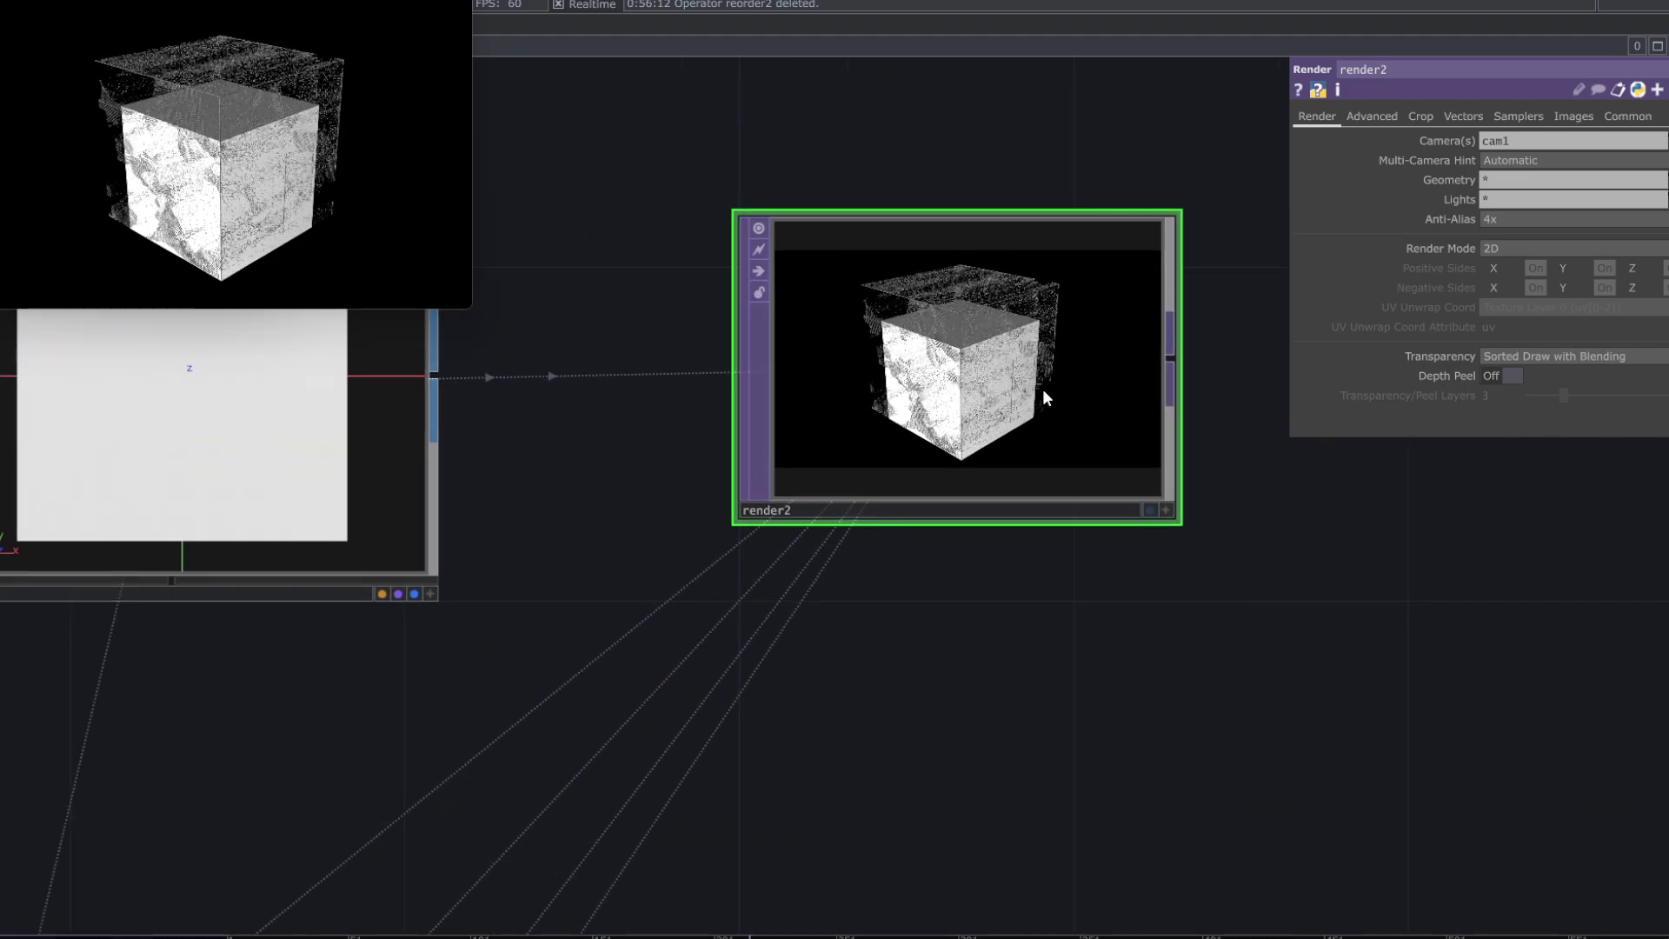
scroll(1000, 479, "down", 8)
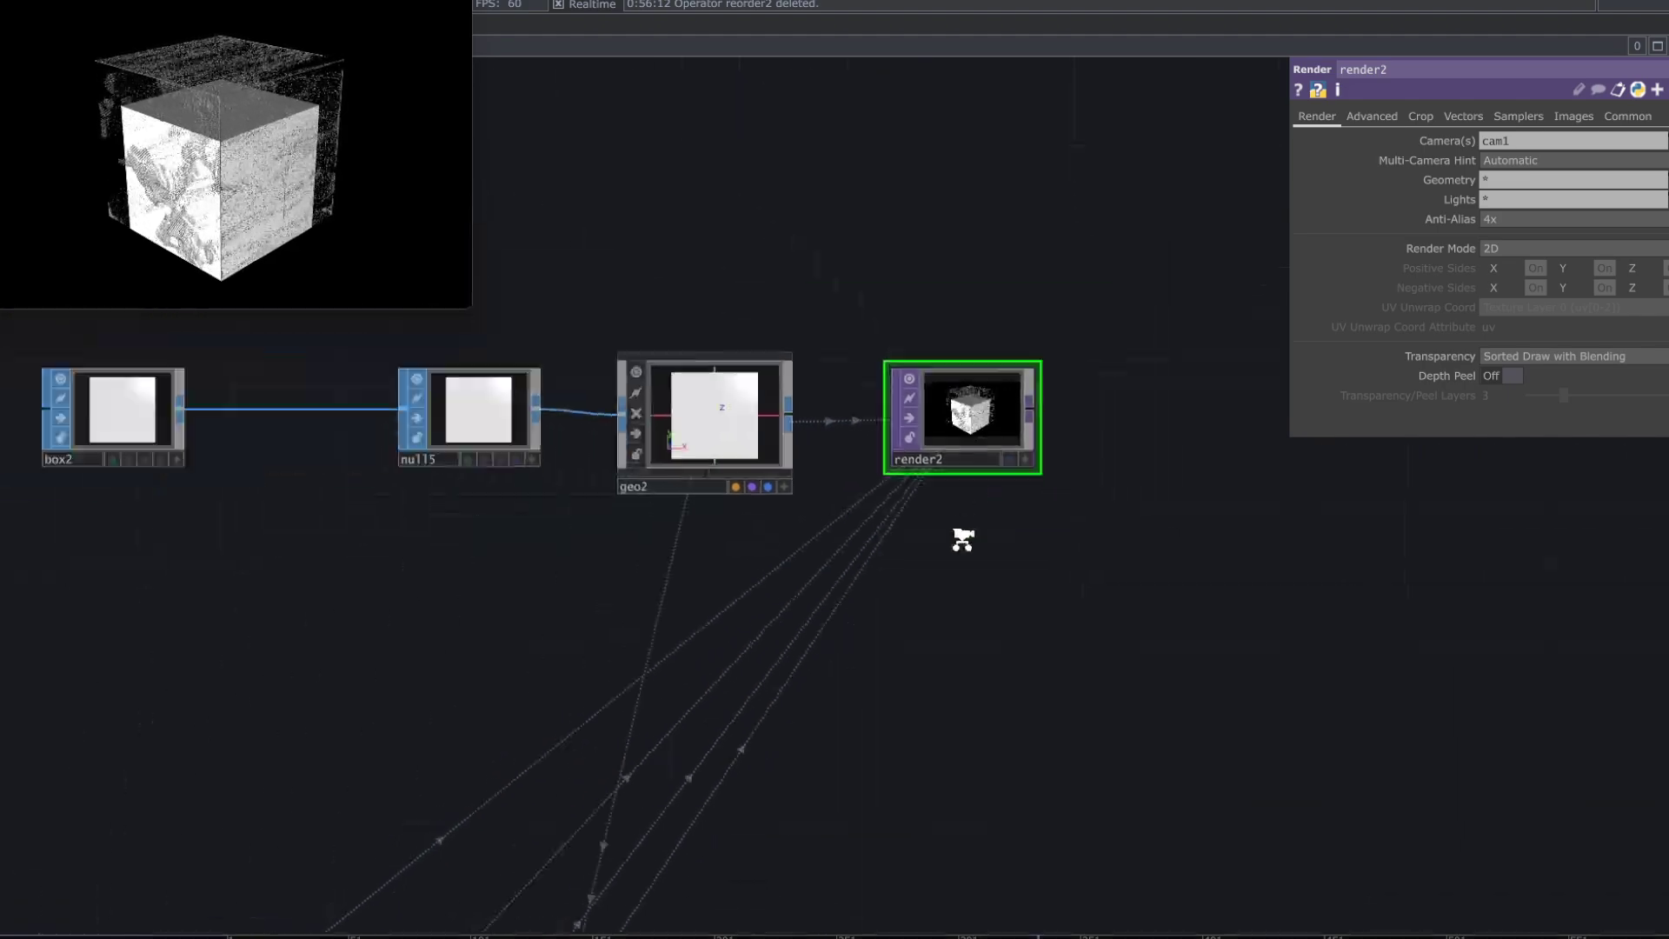
left_click(752, 671)
scroll(861, 591, "up", 3)
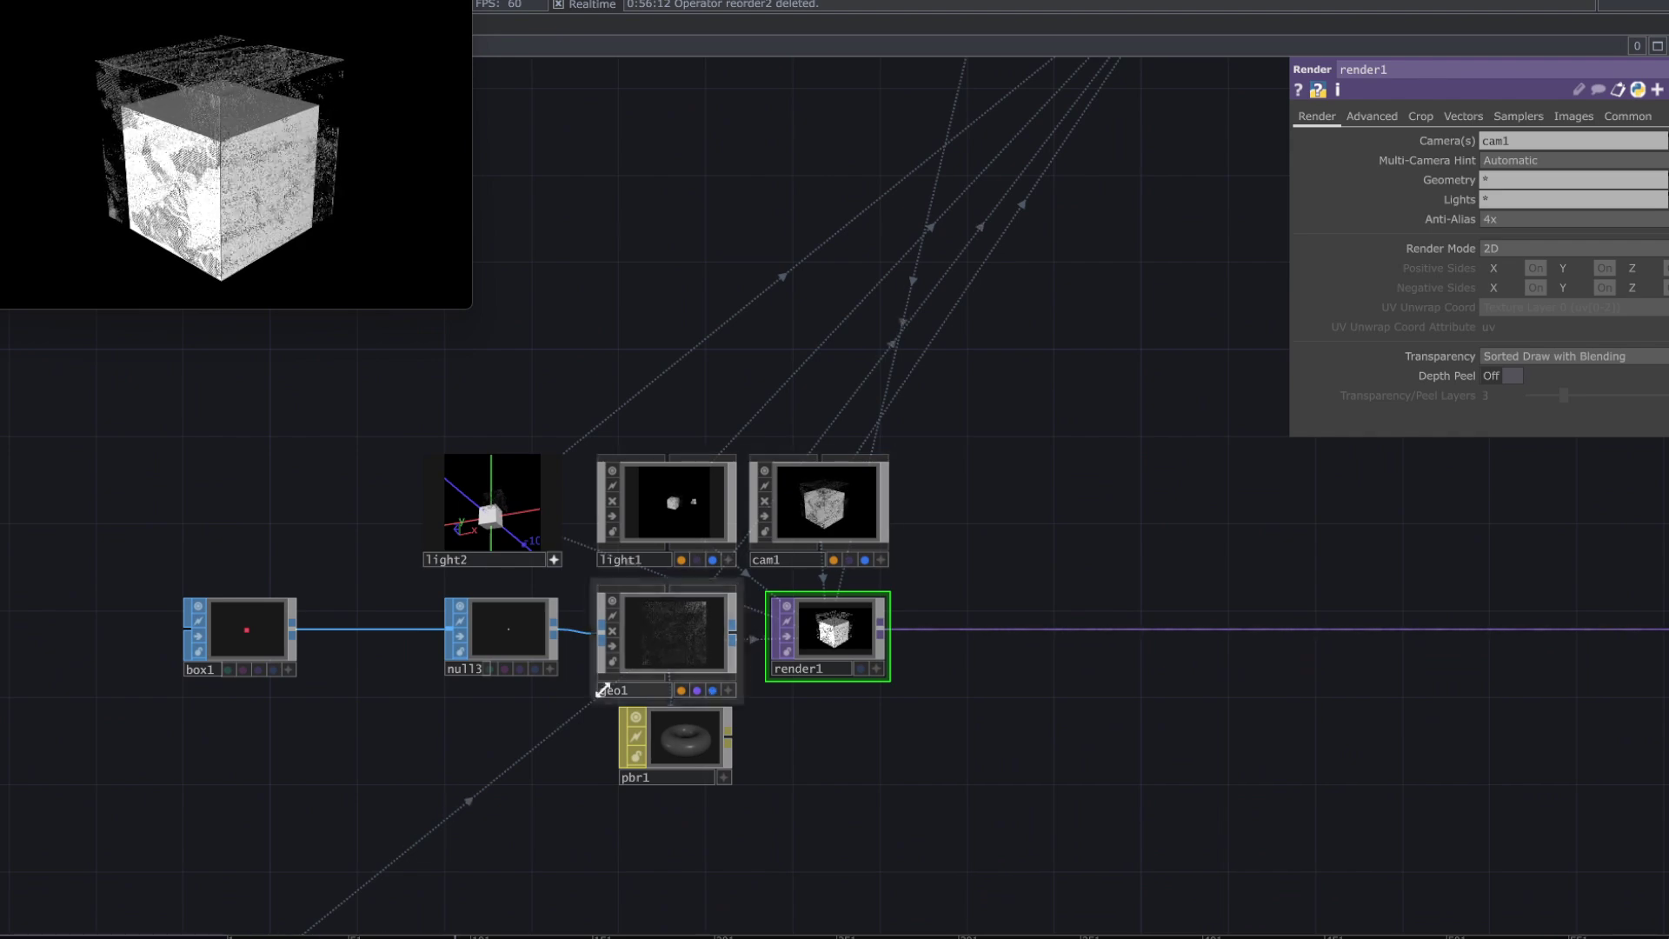
left_click_drag(605, 689, 626, 667)
left_click_drag(778, 584, 1526, 181)
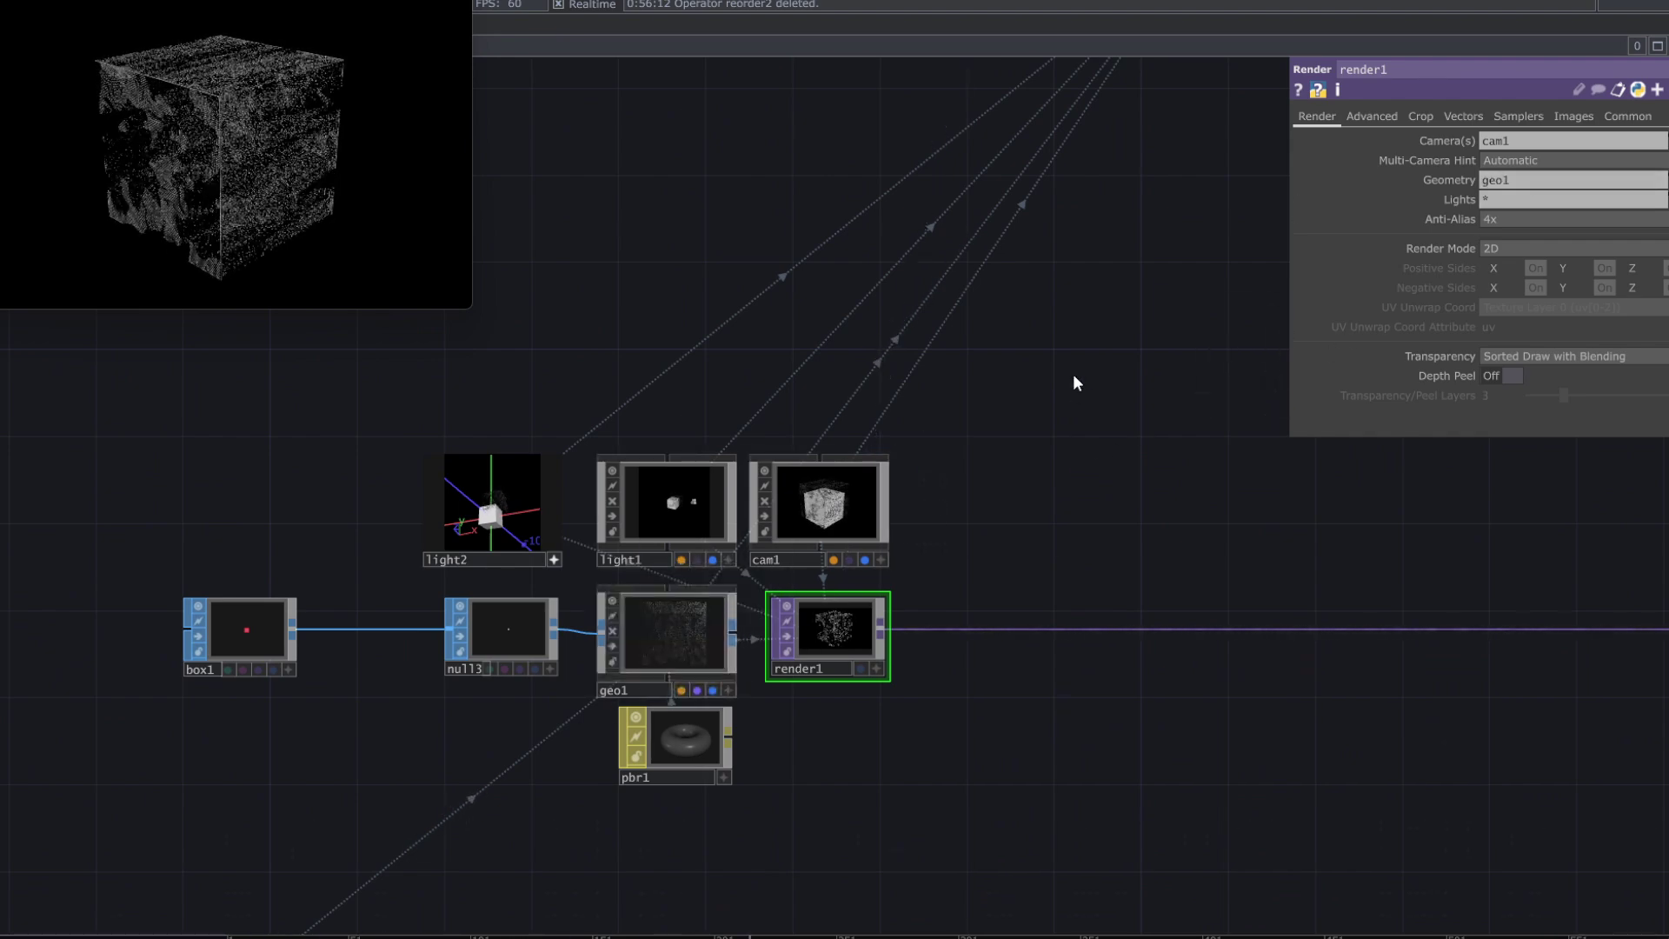
- Review the parameters of geo2, cam1 and render2, ending on those of the second Box SOP
left_click_drag(1073, 375, 1079, 459)
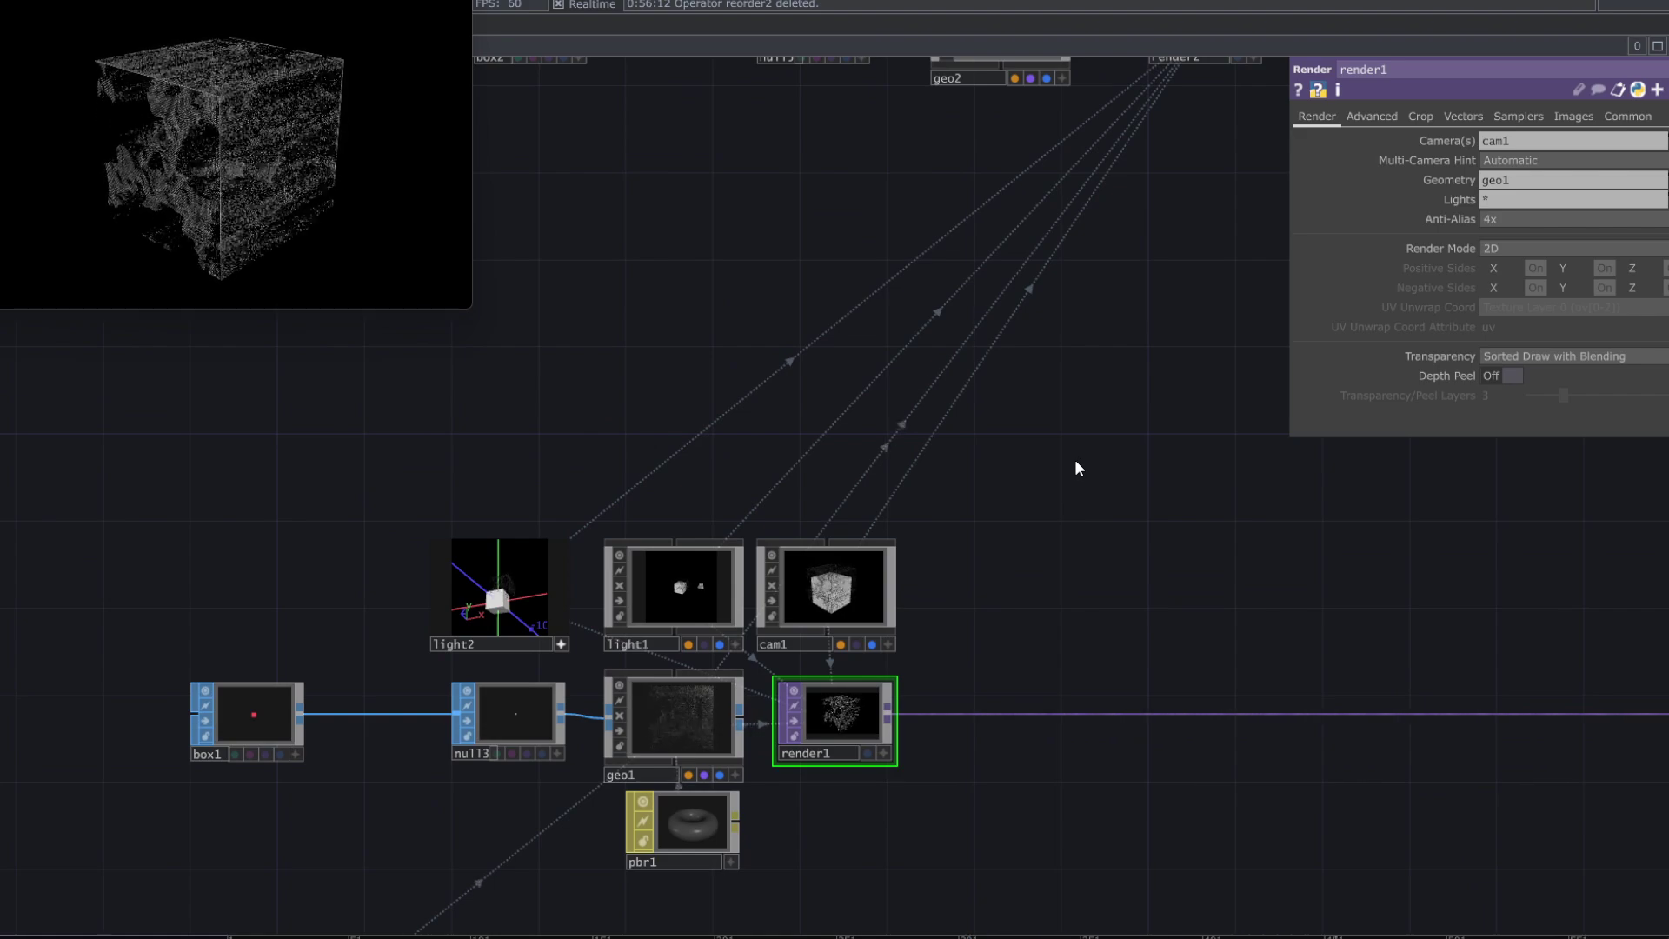
left_click_drag(1005, 563, 999, 638)
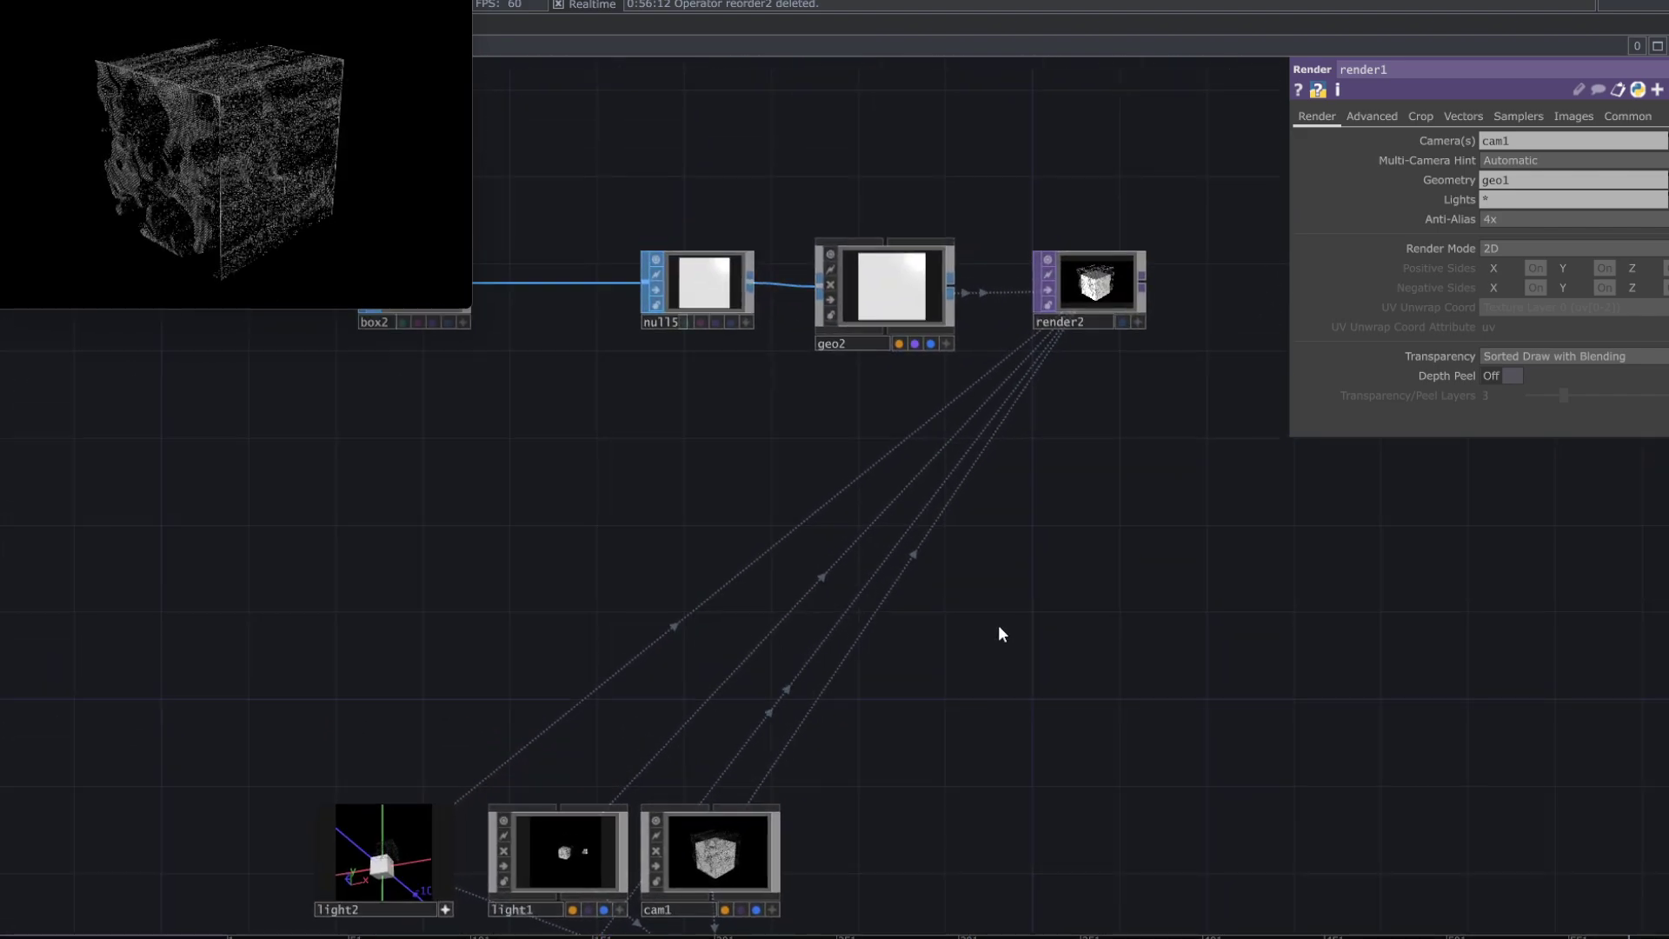
left_click(904, 296)
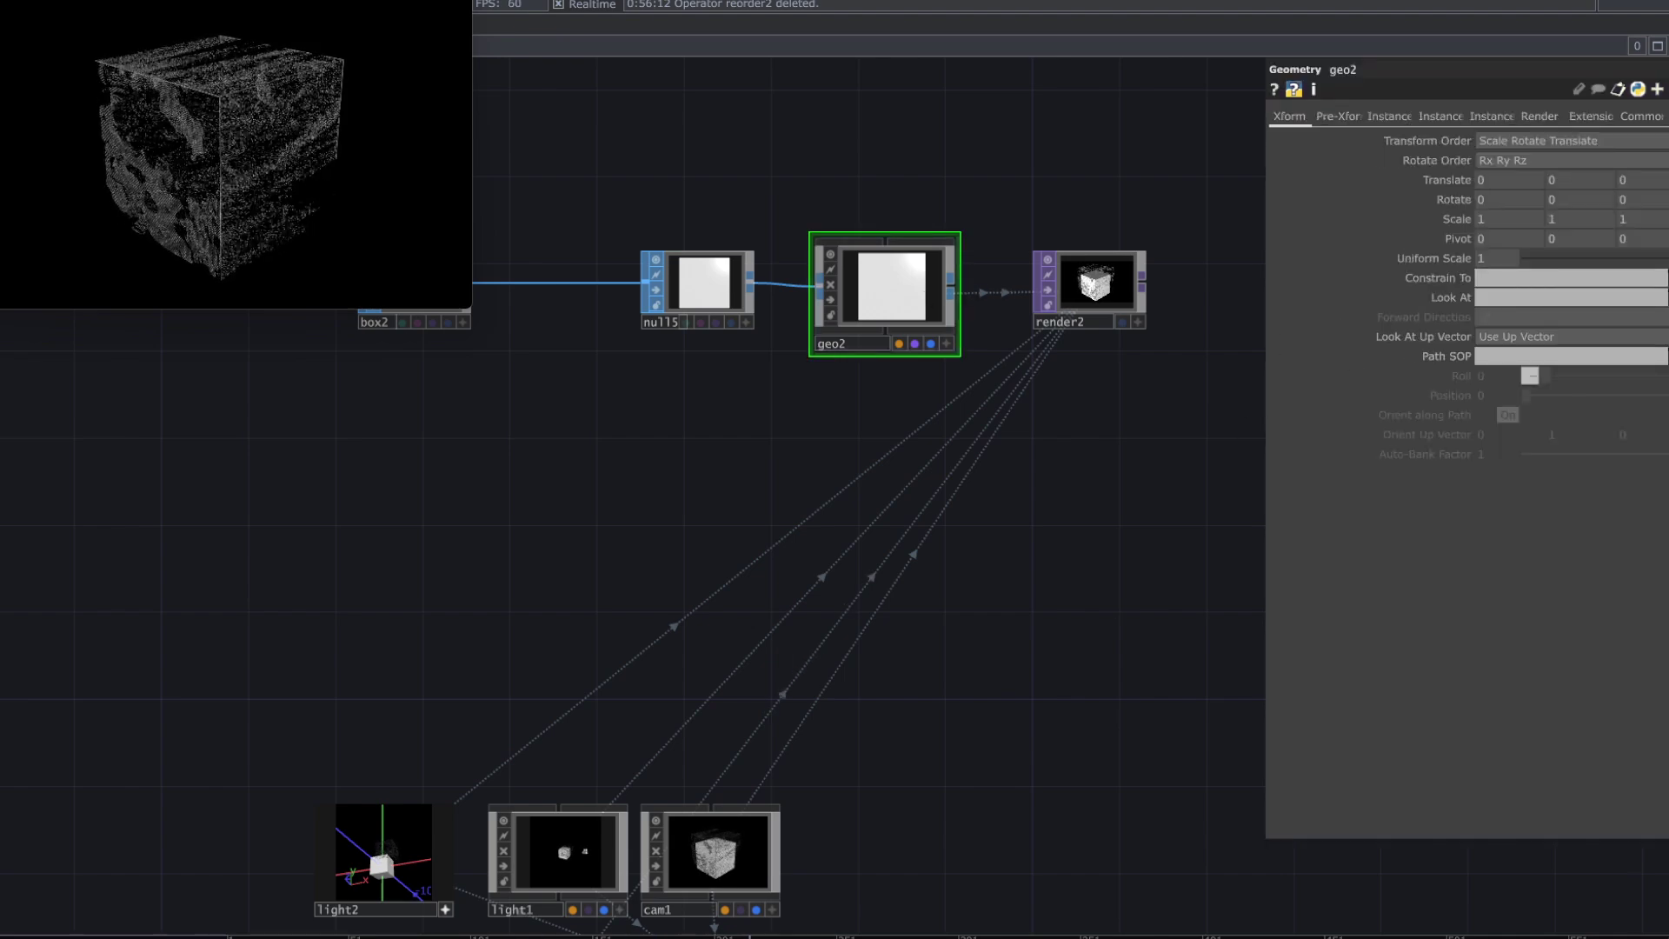
left_click(711, 852)
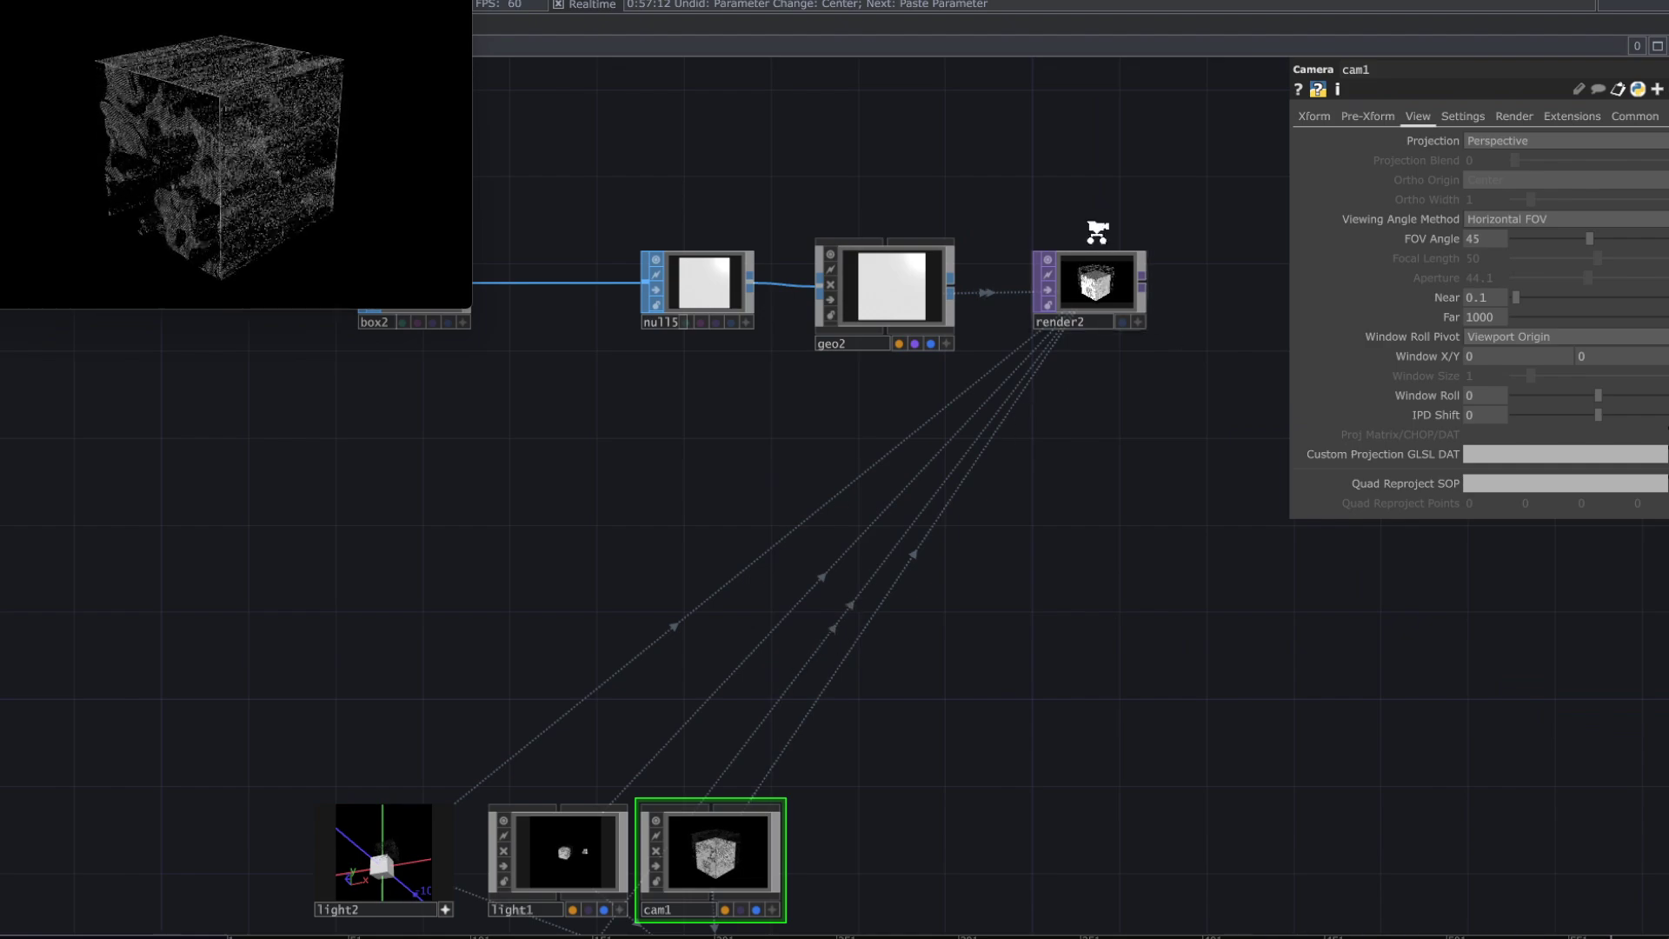
scroll(1099, 261, "up", 5)
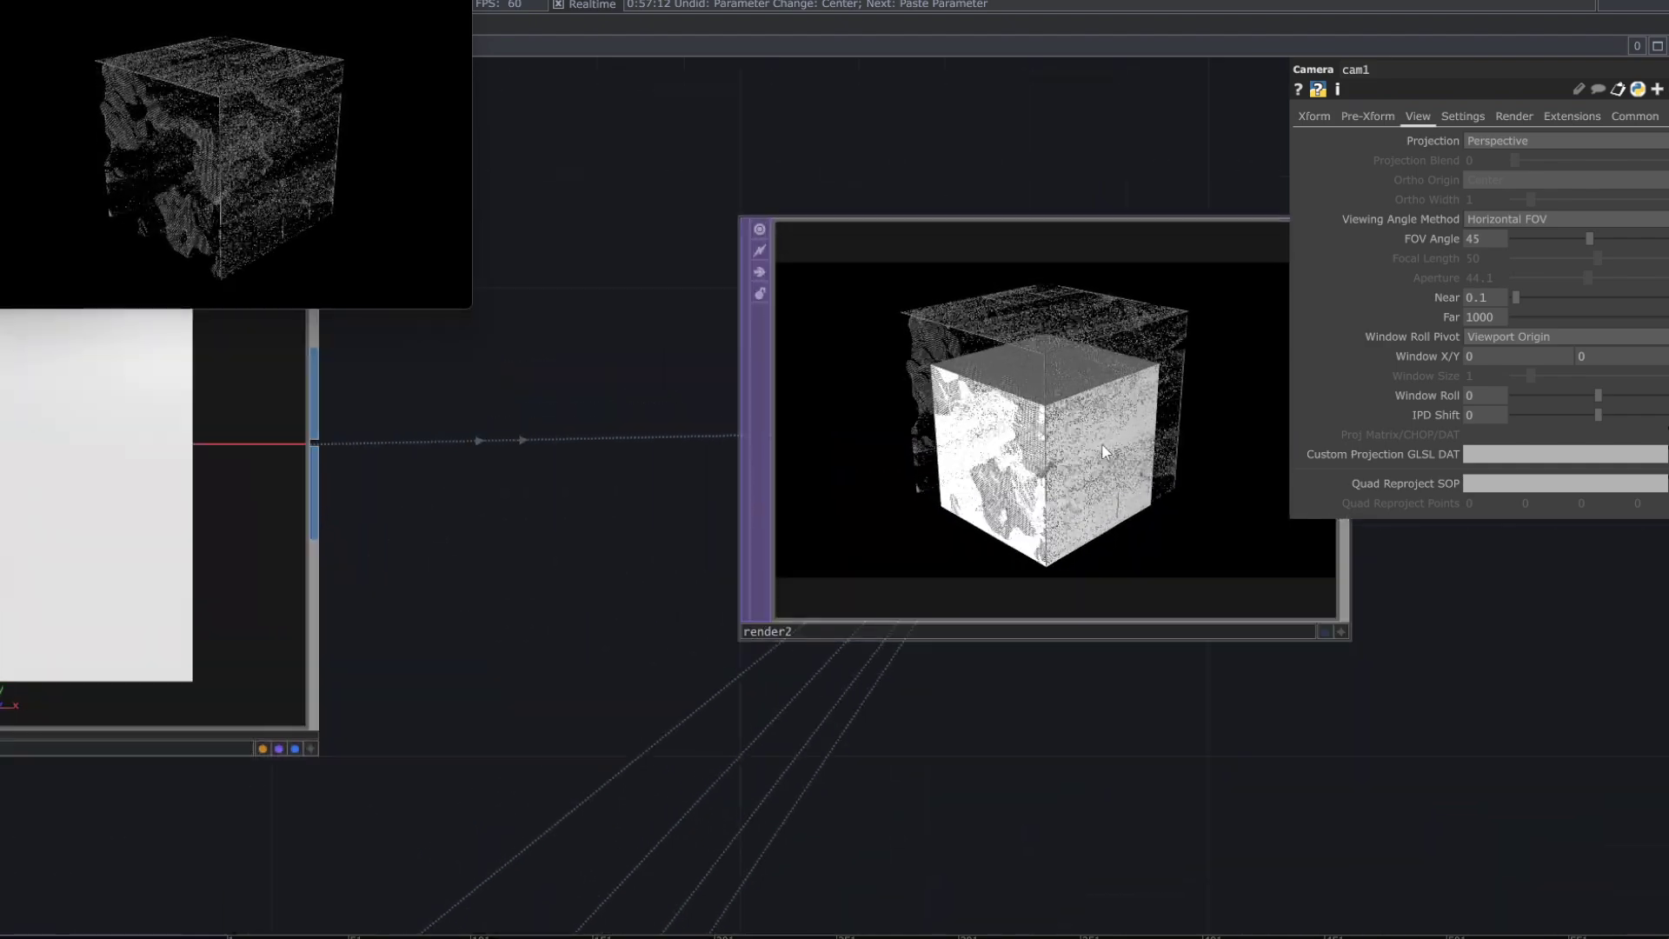
left_click(1026, 486)
scroll(1027, 486, "down", 4)
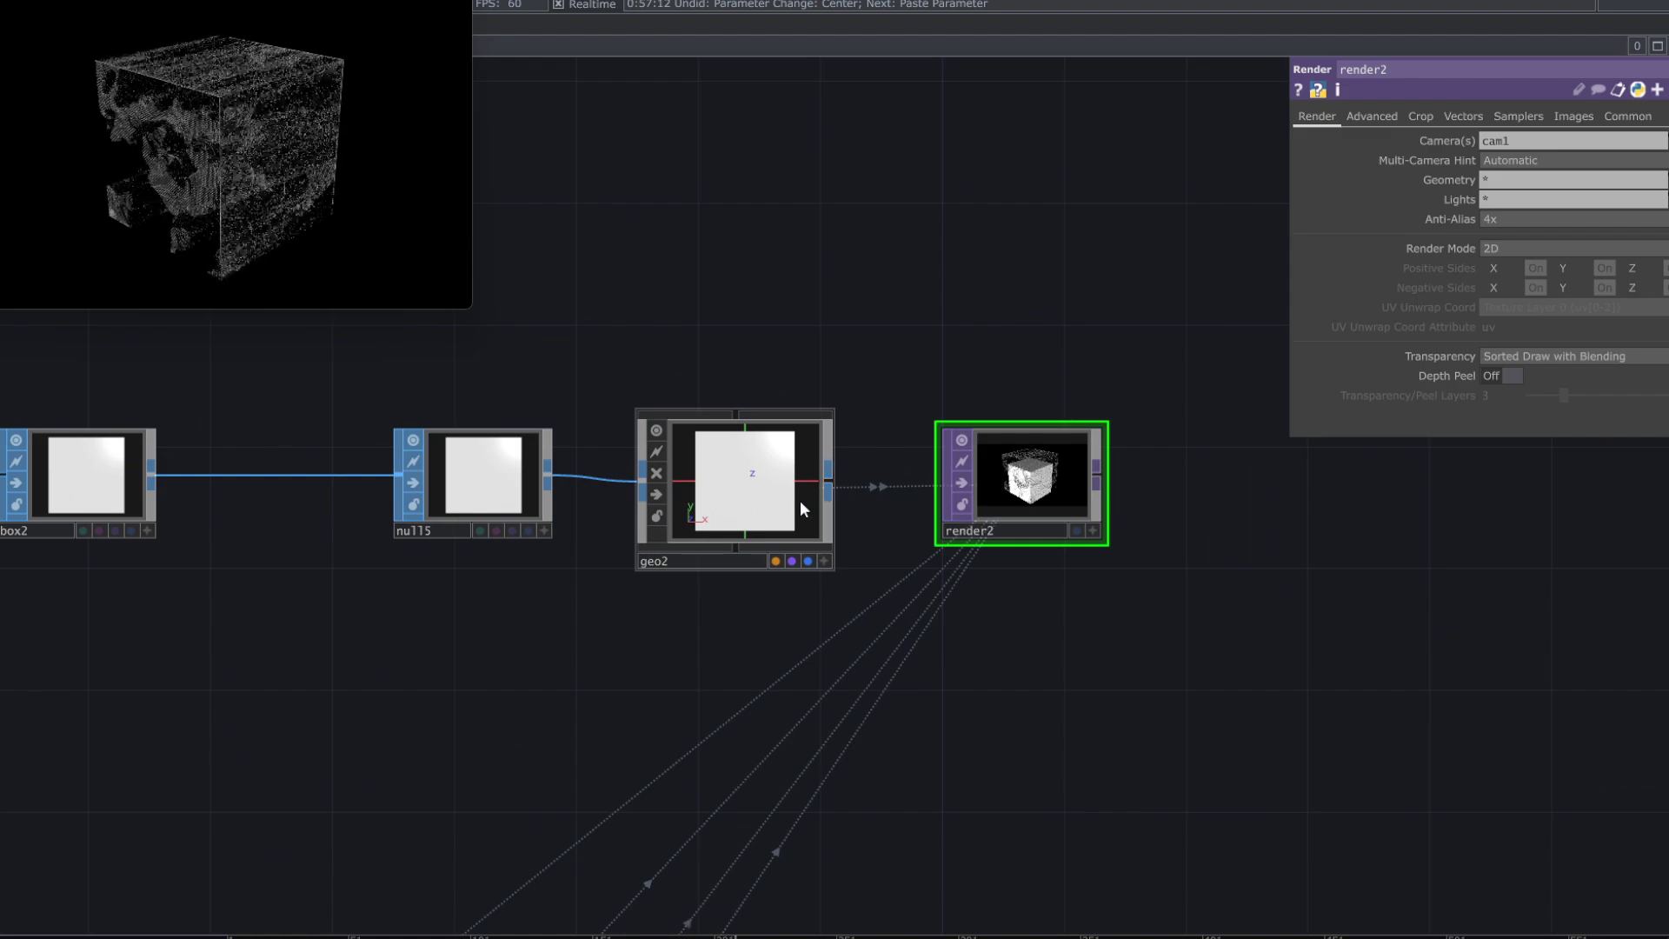
left_click(10, 522)
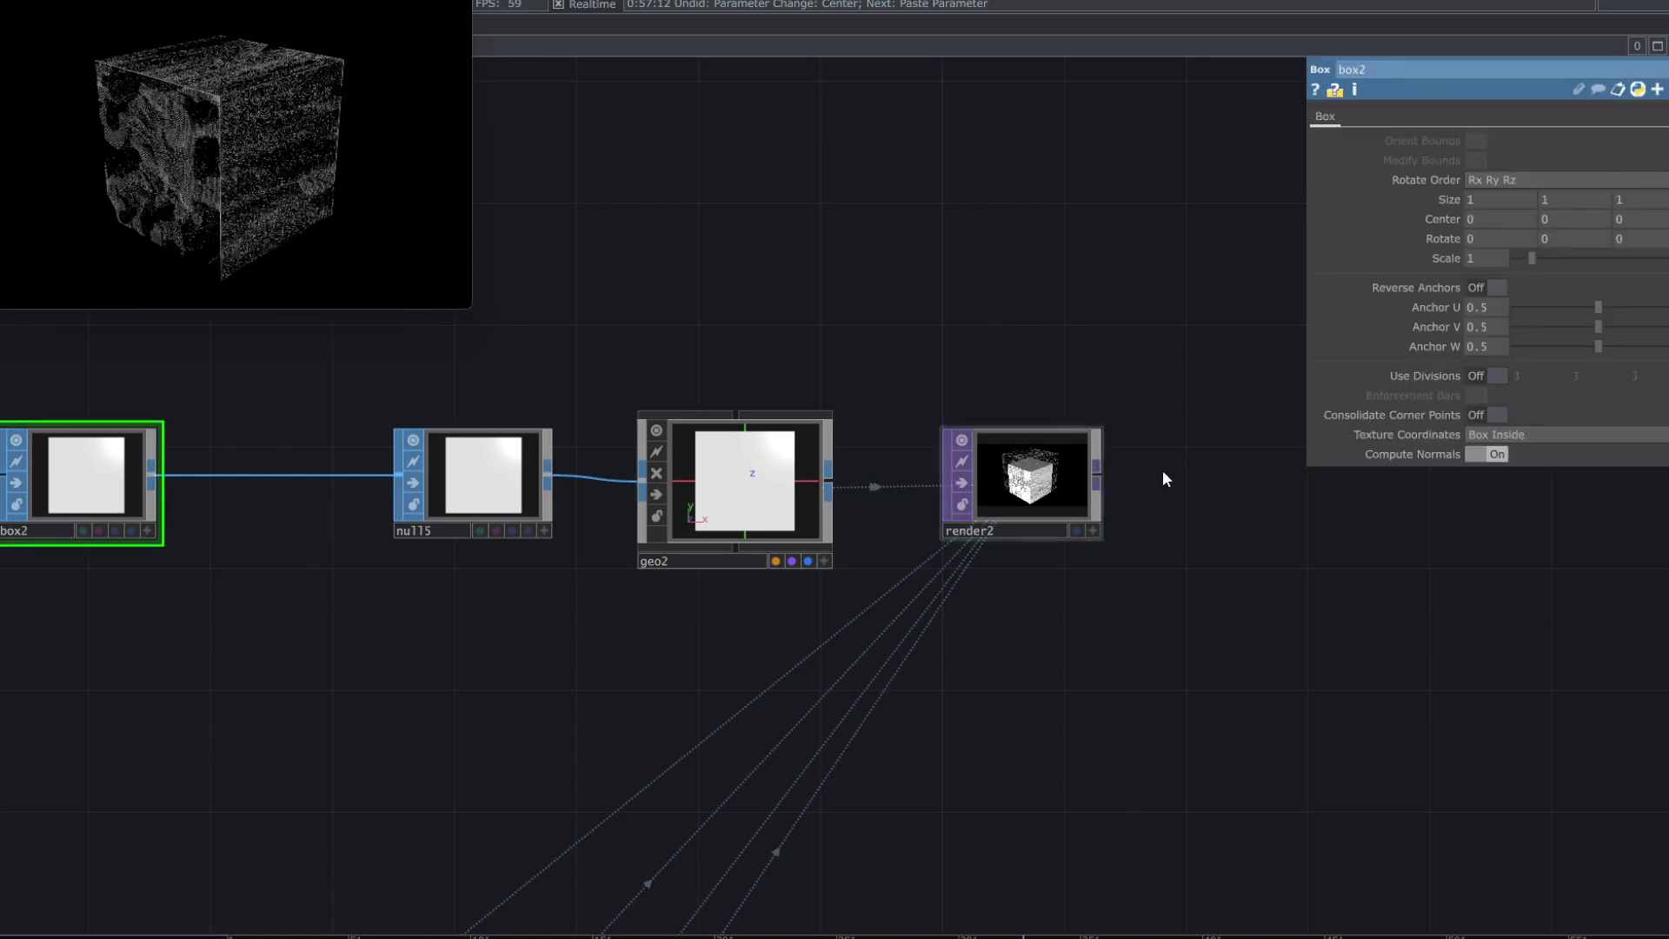
- Try centring the second Box SOP at 1 on all three axes, comparing it with the point cloud in render2
left_click(1480, 219)
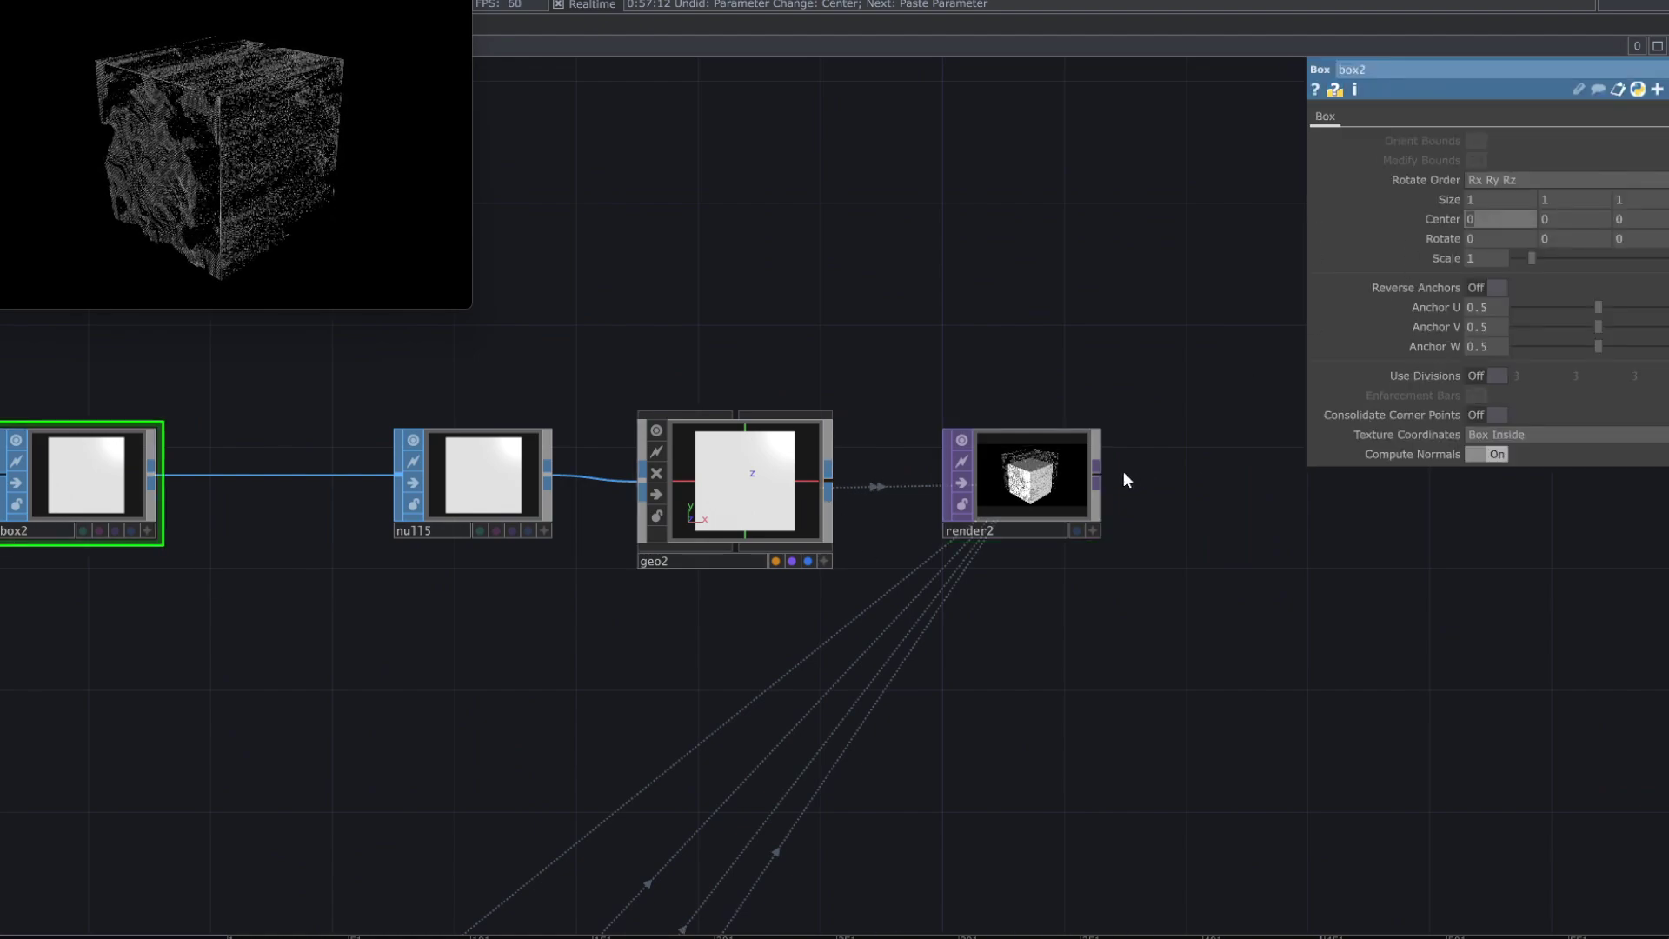
scroll(1103, 484, "up", 4)
middle_click_drag(982, 538, 956, 551)
type("1")
key("Tab")
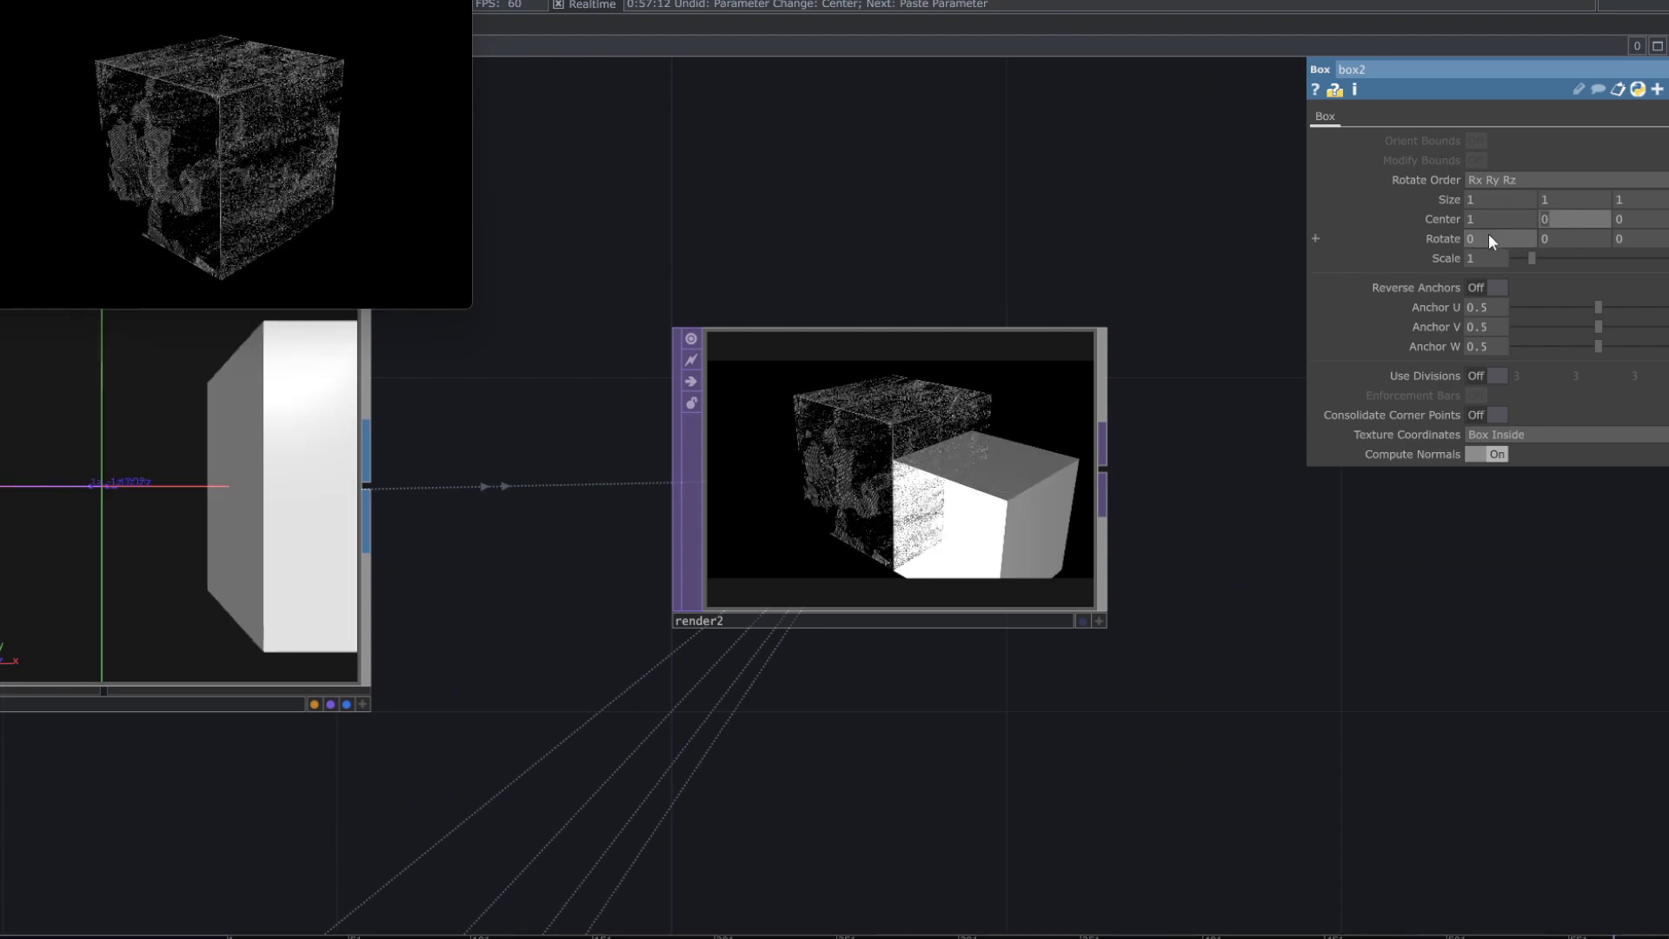
type("1")
key("Tab")
type("1")
key("Return")
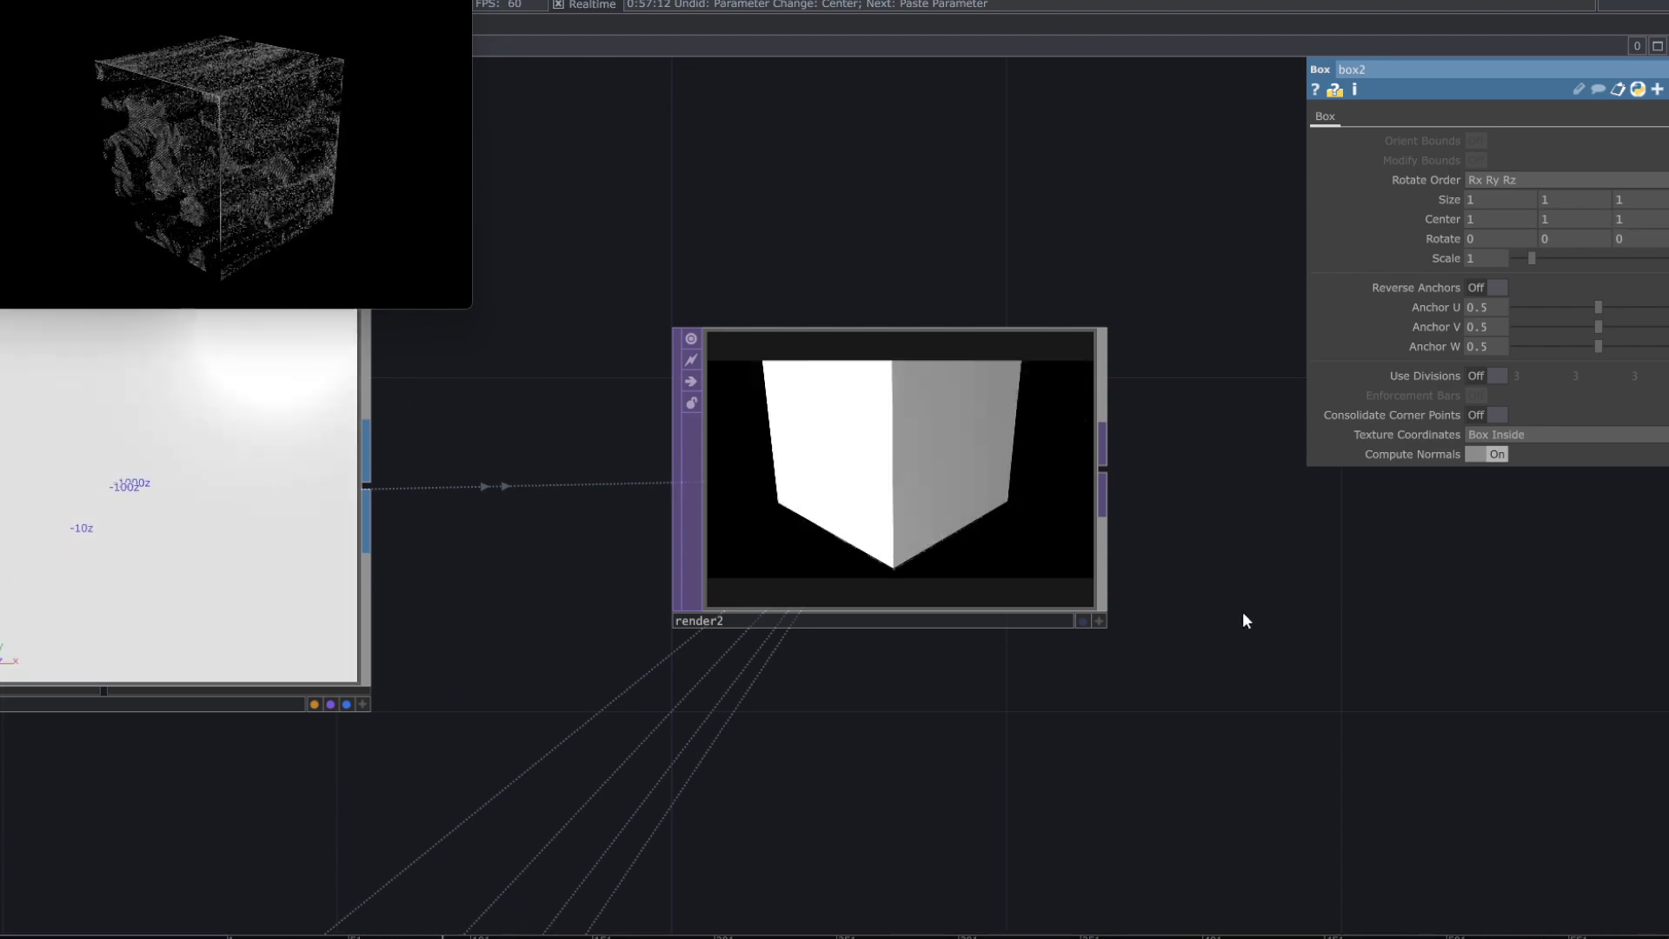
- Set the second Box SOP's Center to .5 on all three axes
left_click(1525, 223)
type(".5")
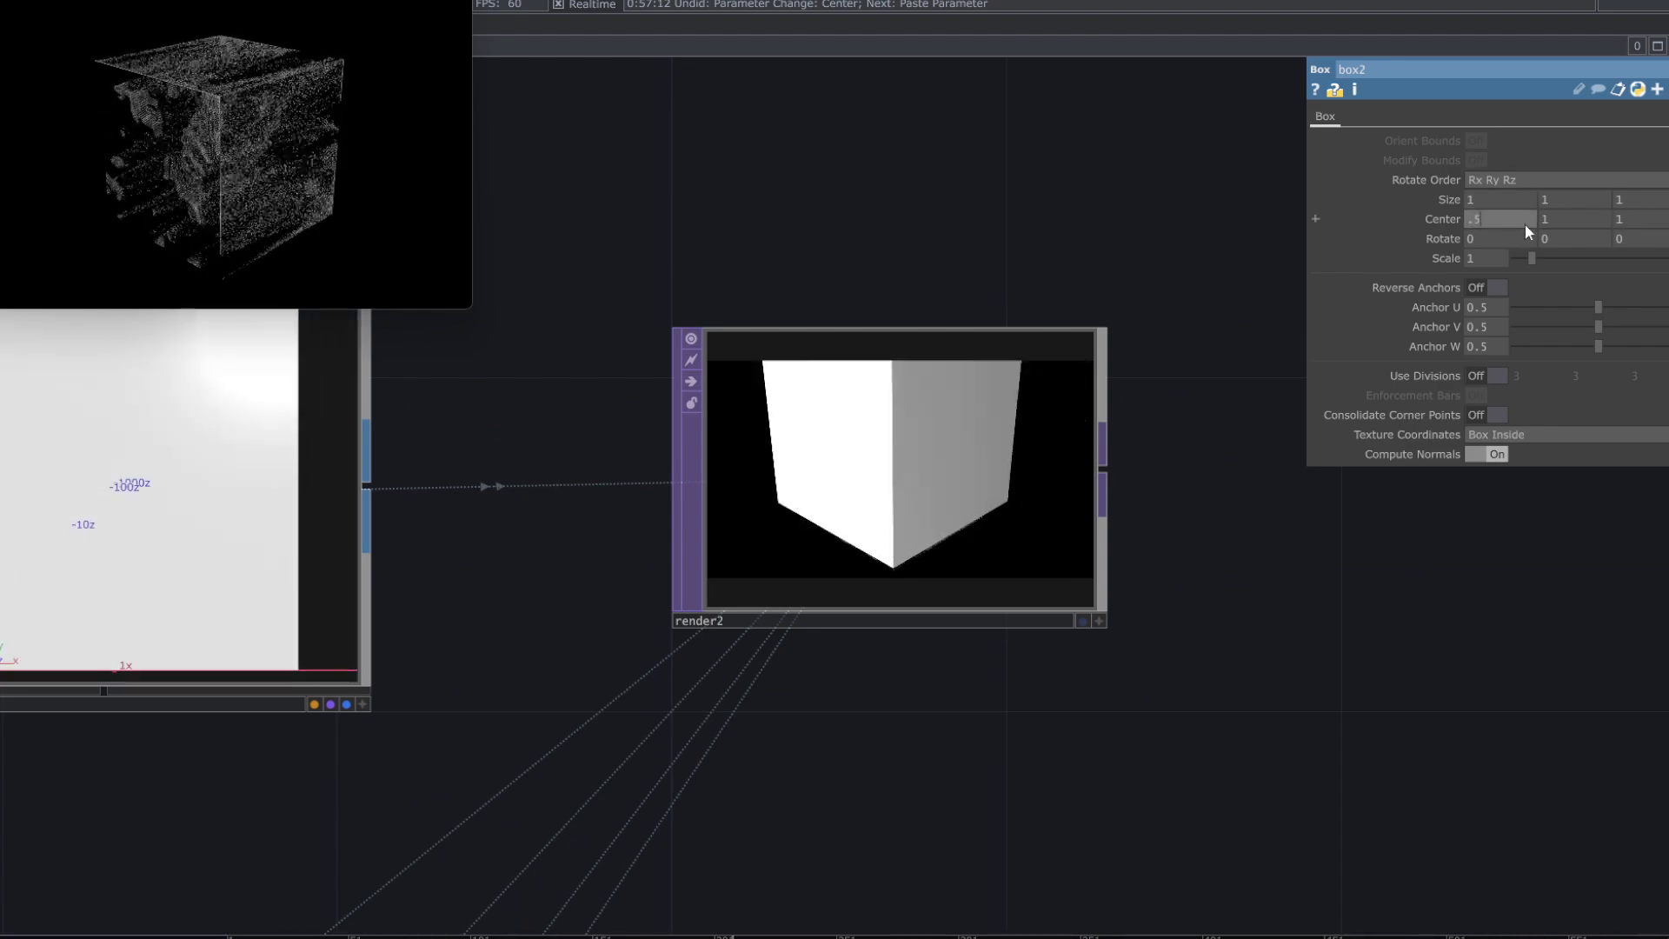
key("Tab")
type(".5")
key("Tab")
type(".5")
key("Return")
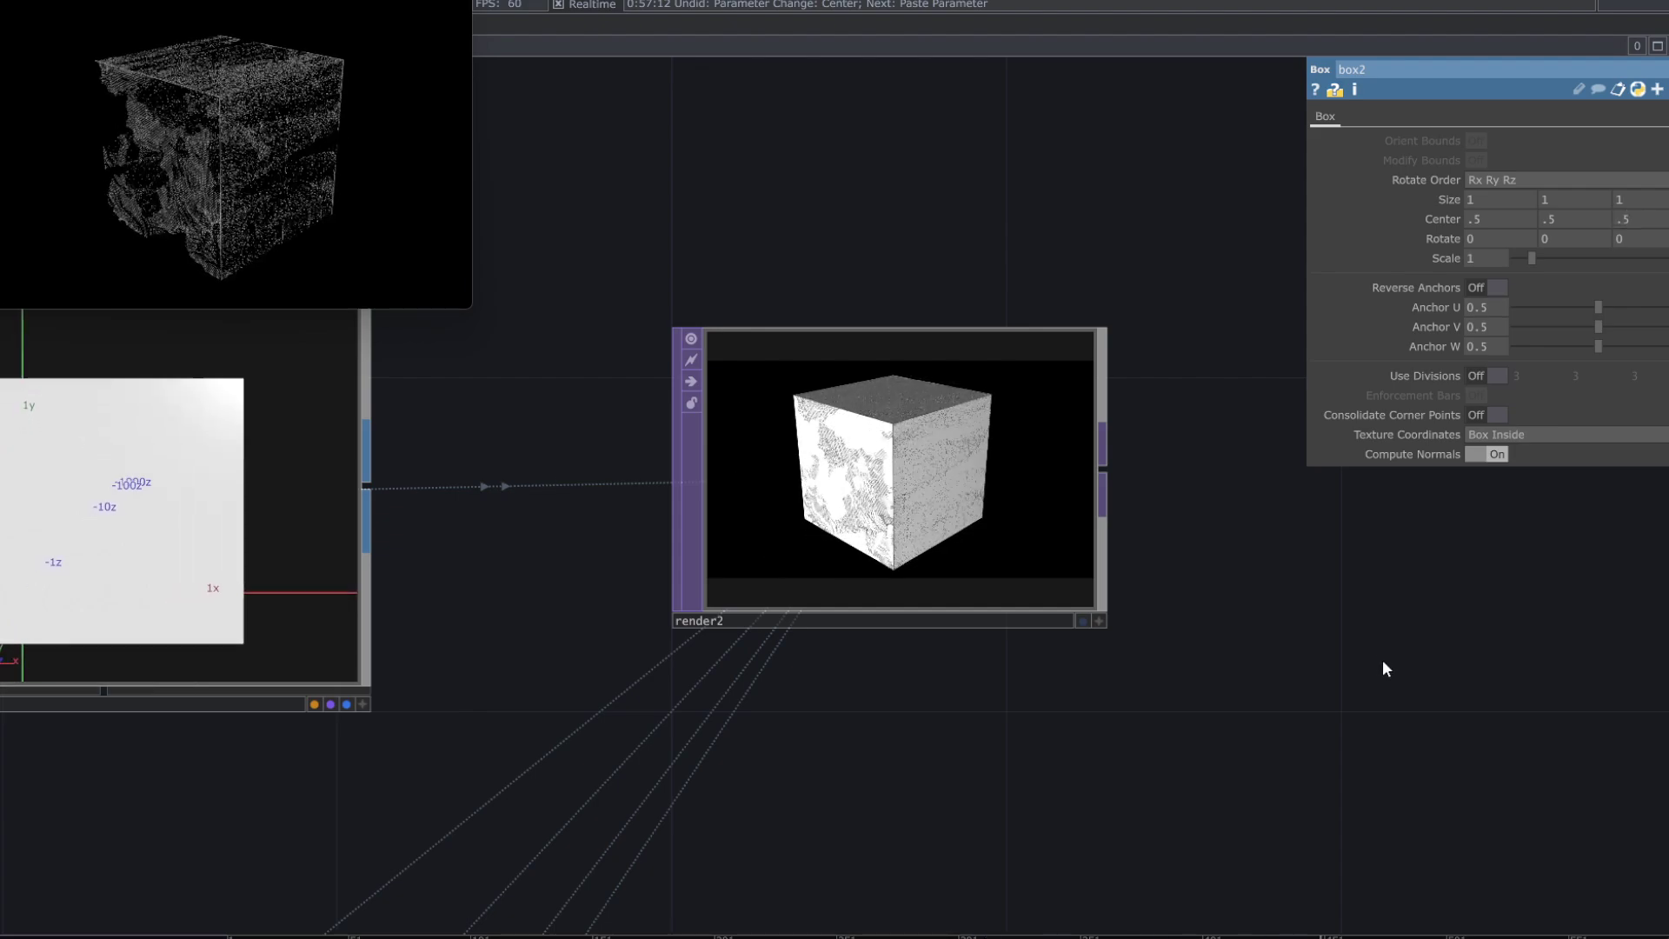
- Try centring the second Box SOP at 0 on all three axes
left_click(1504, 219)
type("0")
key("Tab")
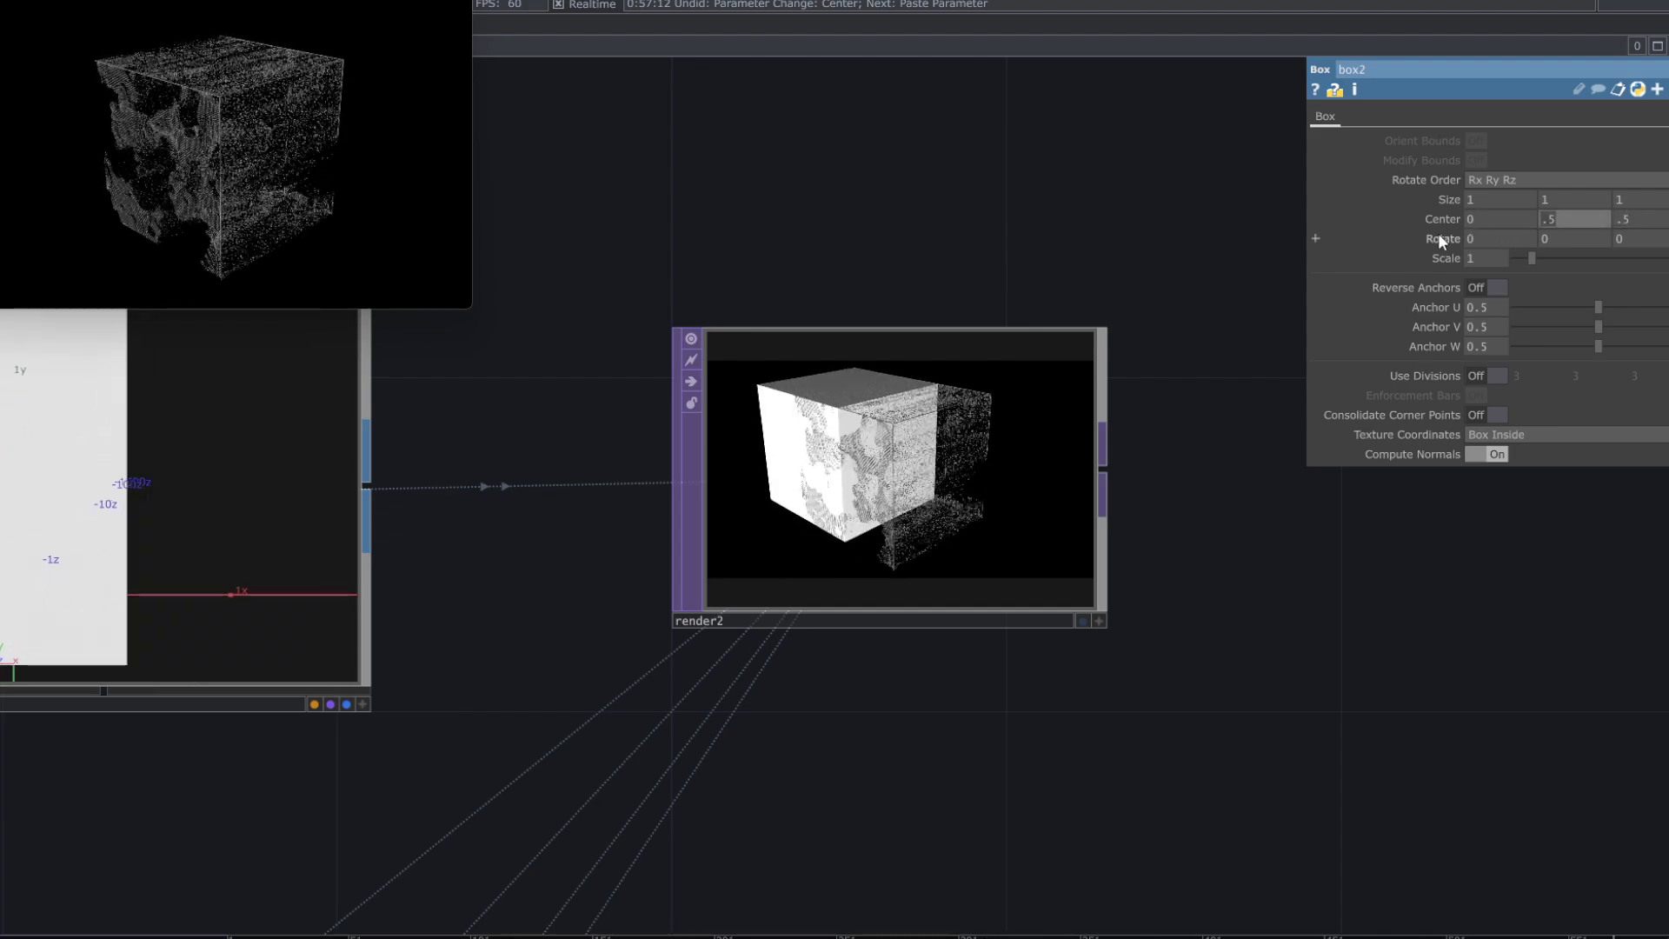
type("0")
key("Tab")
type("0")
key("Return")
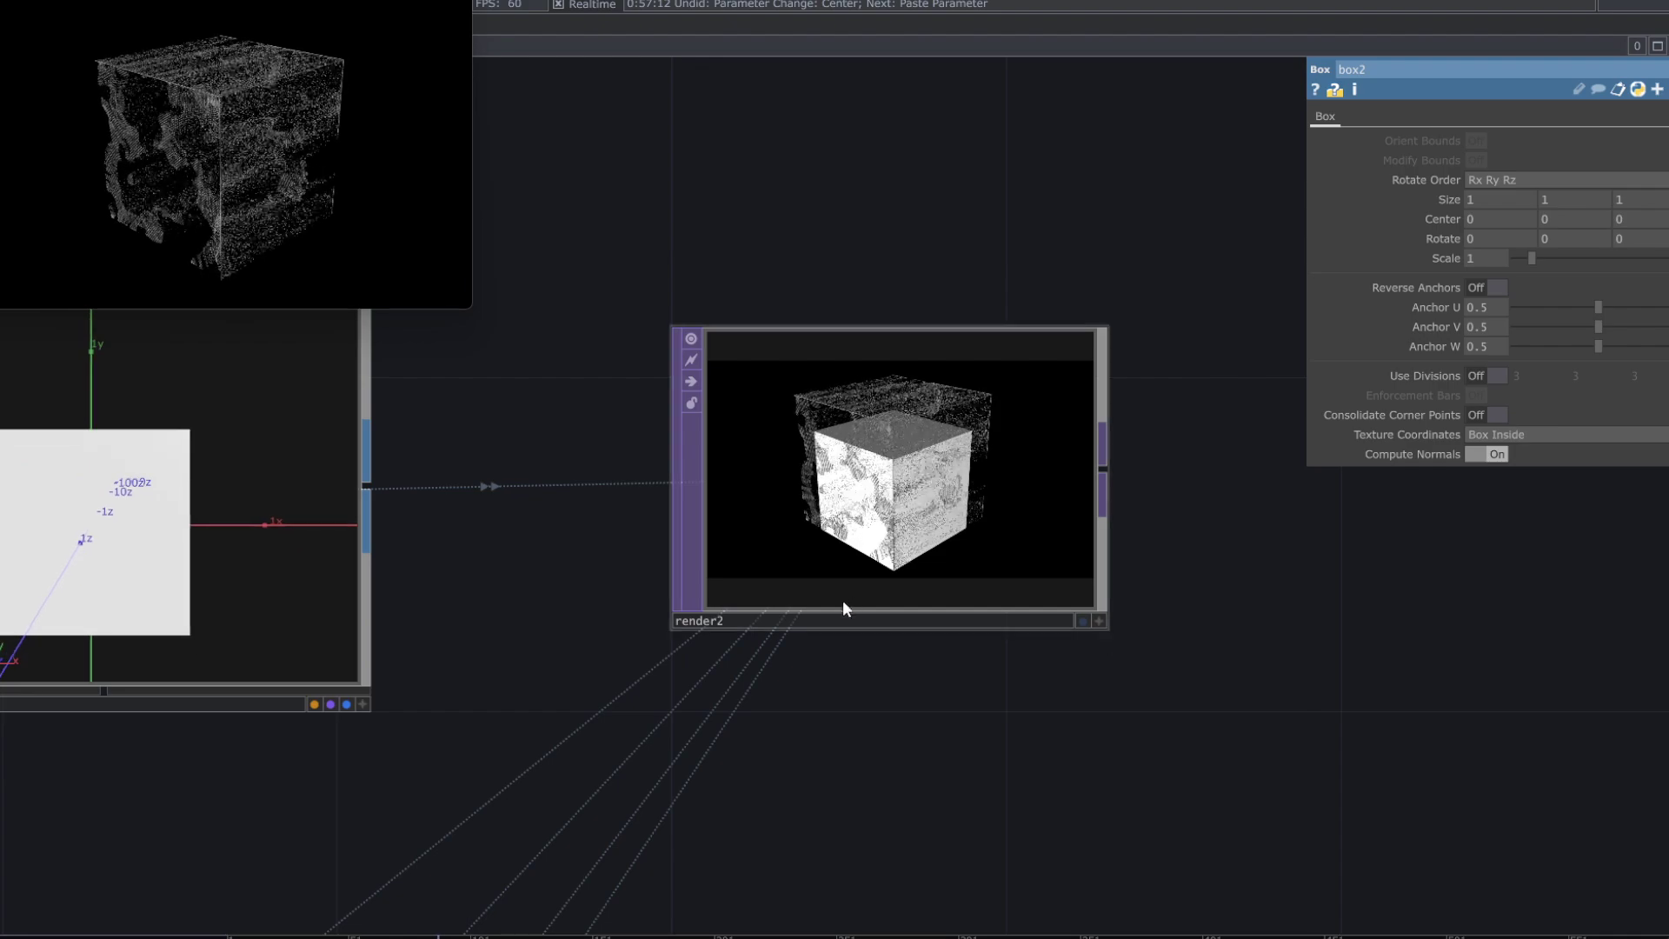
- Return the second Box SOP's Center to .5 on all three axes and compare it with the point cloud in render2
left_click(1491, 221)
type(".5")
left_click(1569, 219)
type(".5")
left_click(1634, 220)
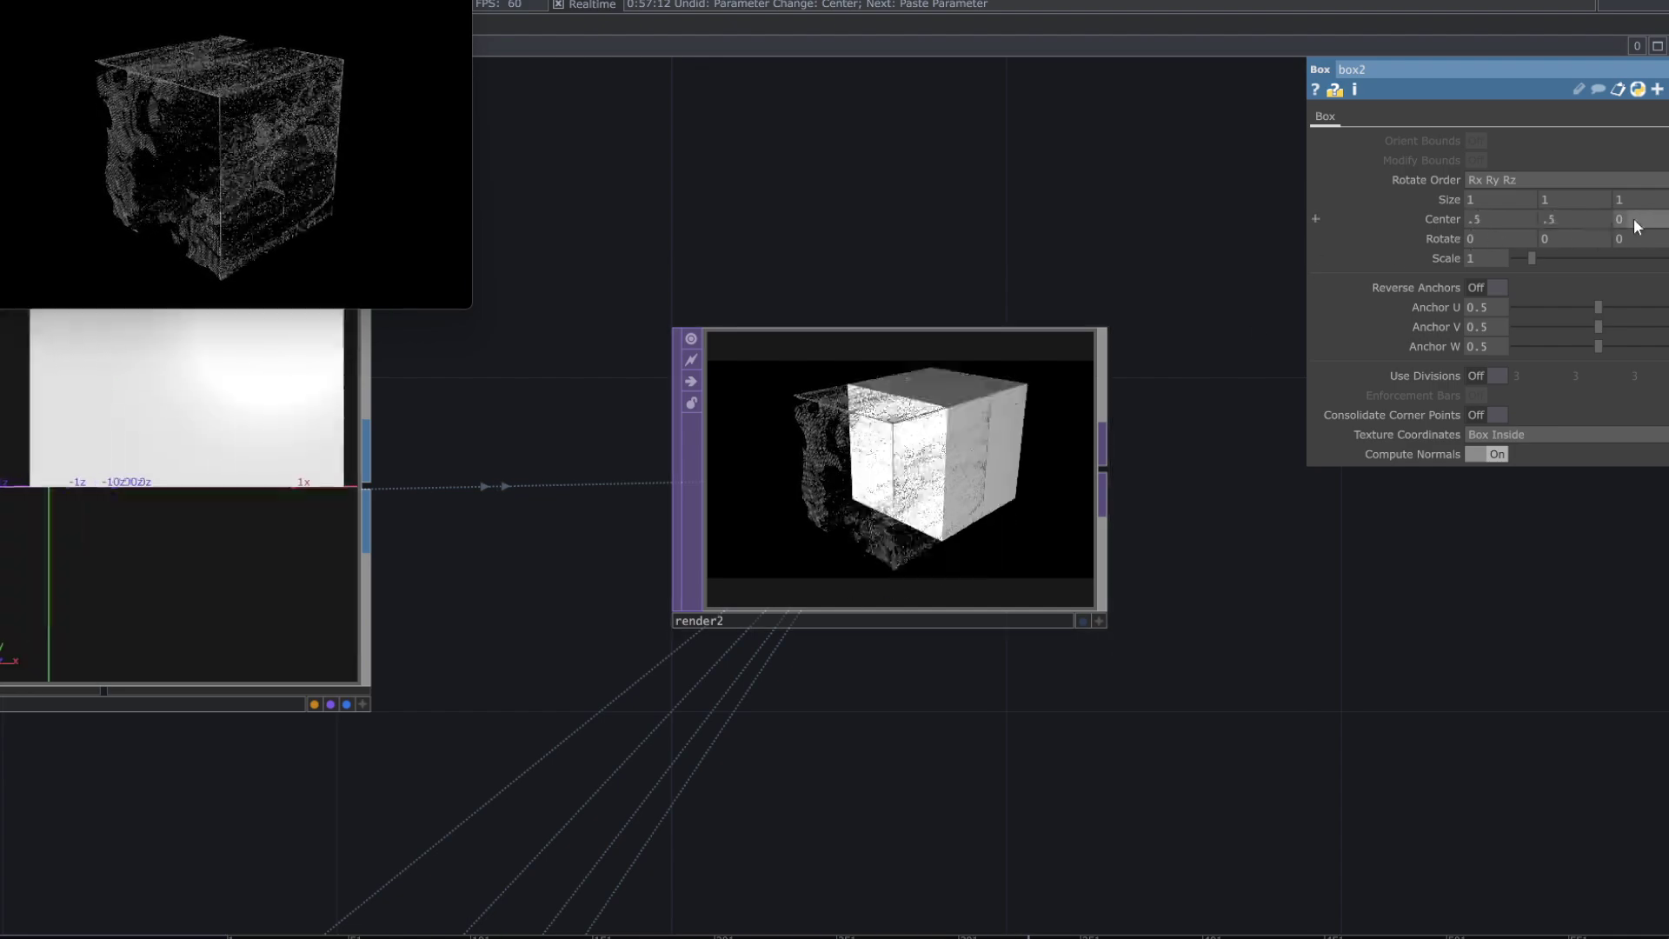
type(".5")
key("Return")
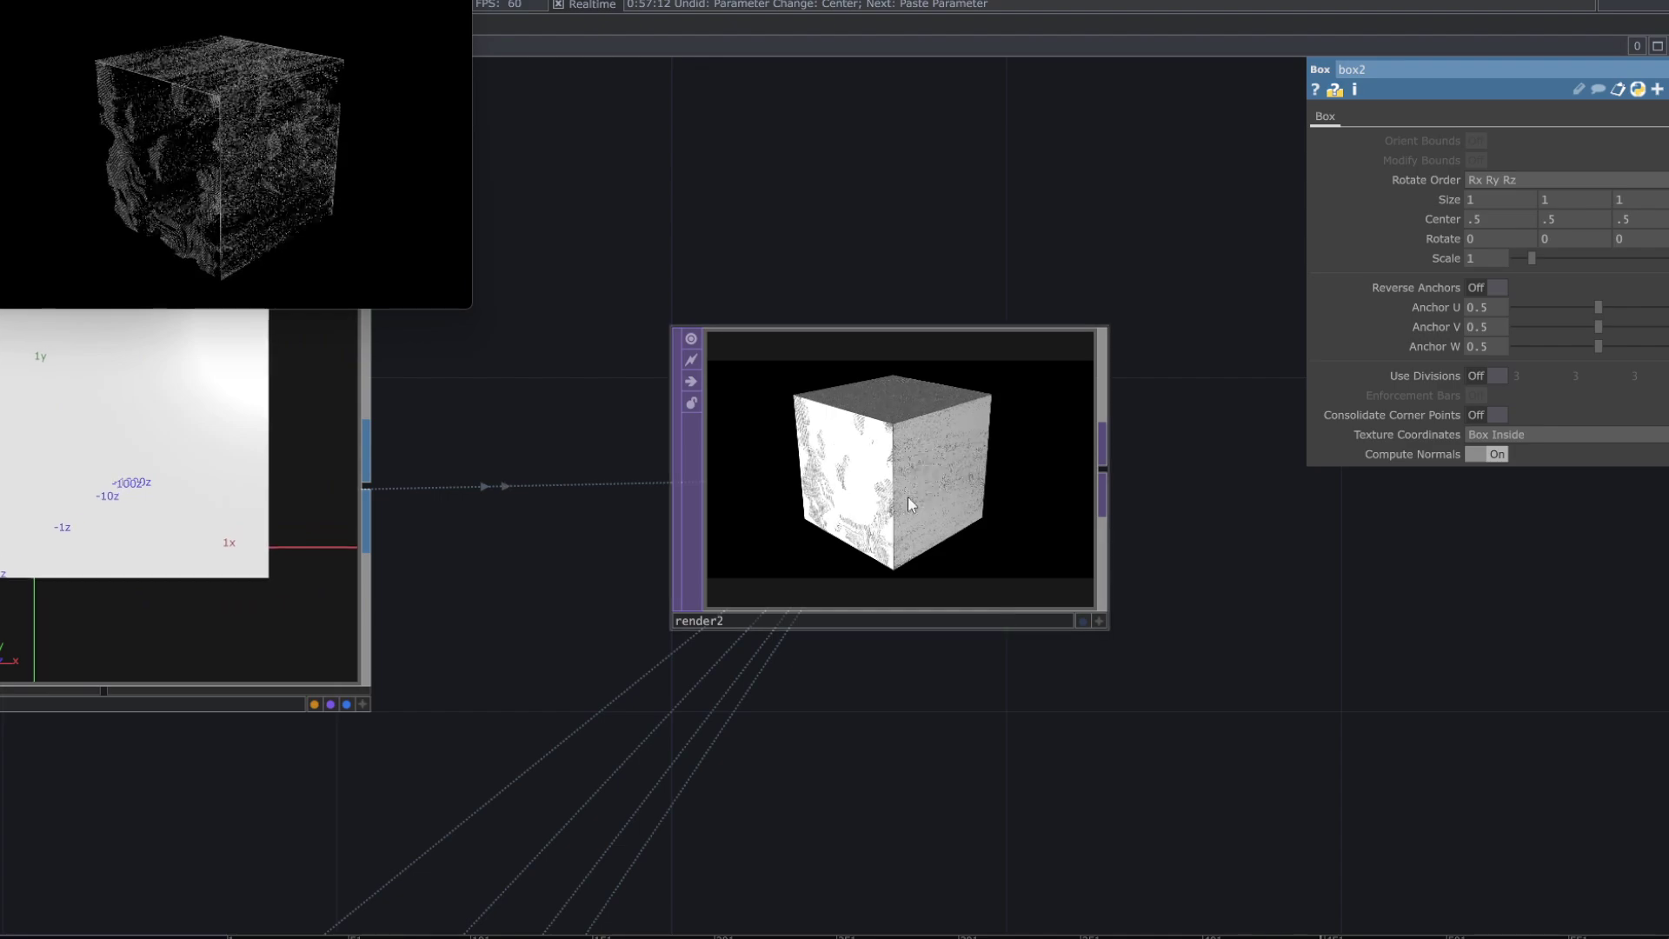
scroll(908, 504, "up", 5)
scroll(910, 522, "down", 2)
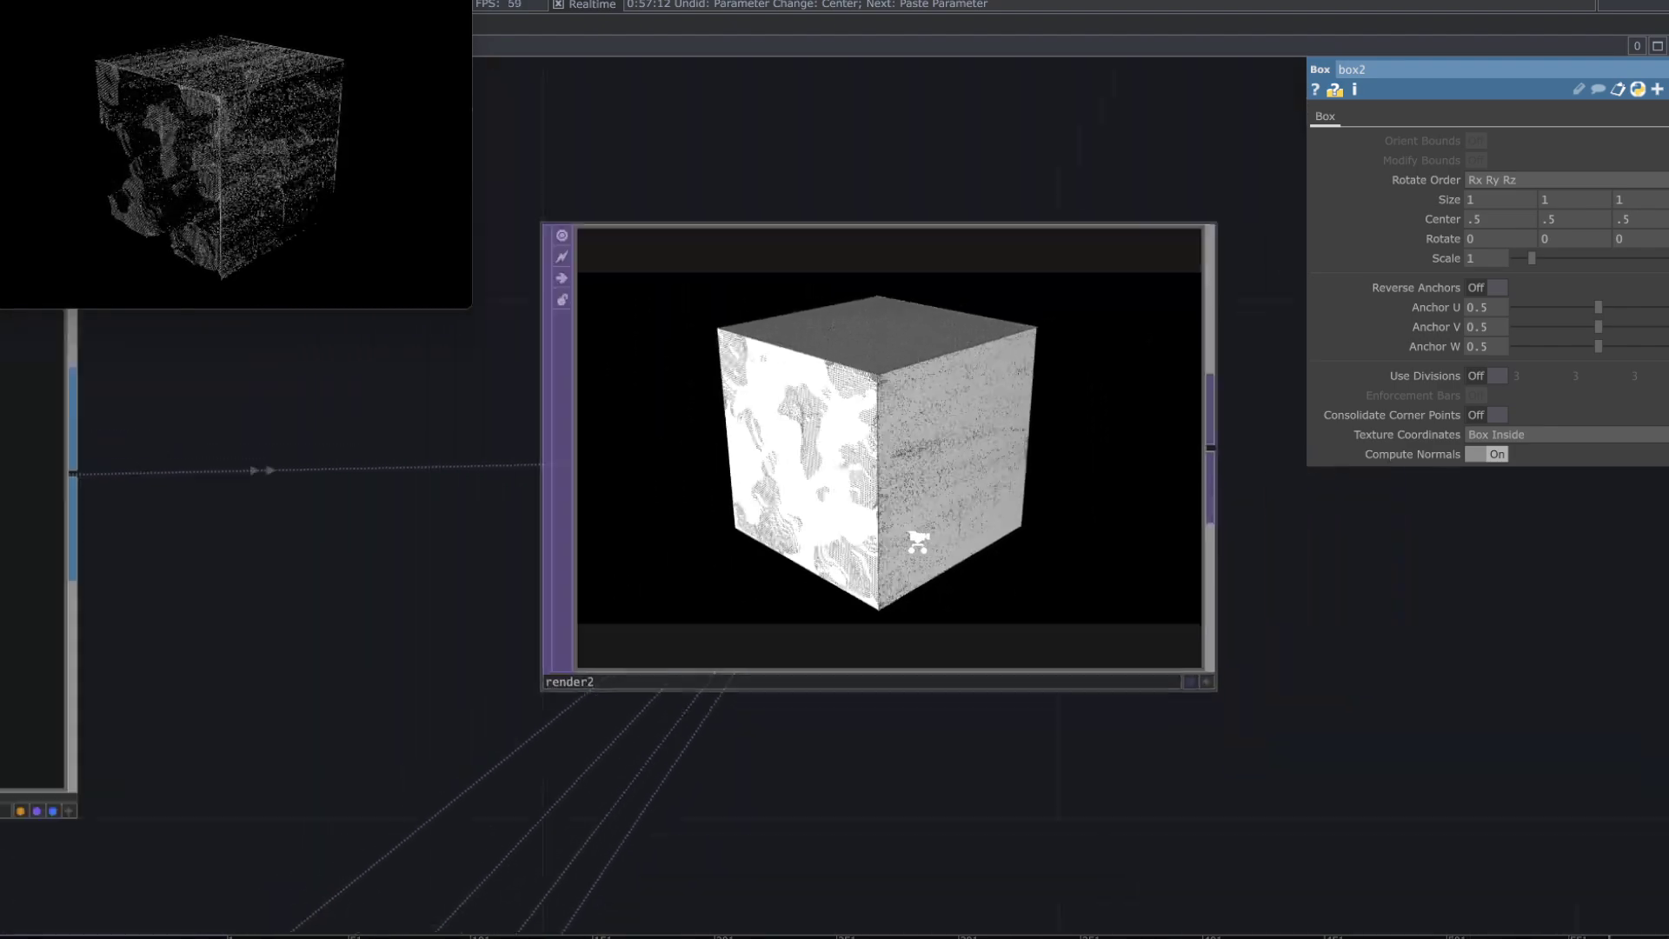
- Add a PBR material to the network just above render2
scroll(918, 539, "down", 4)
left_click_drag(940, 671, 915, 795)
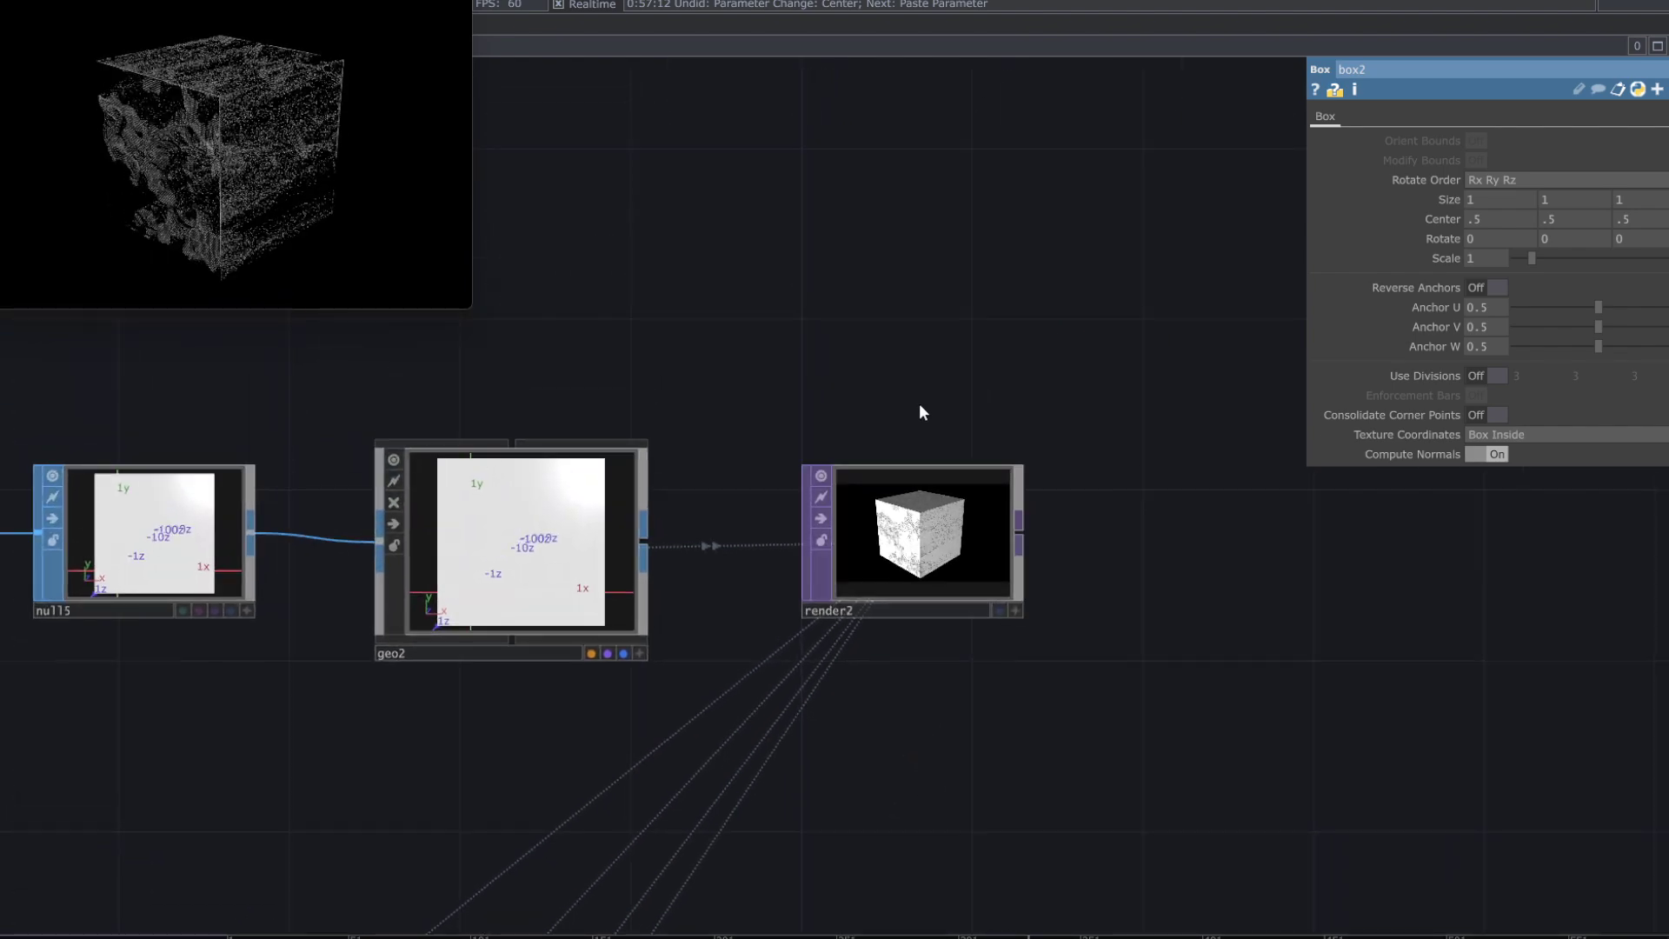
scroll(920, 404, "down", 1)
scroll(920, 403, "down", 2)
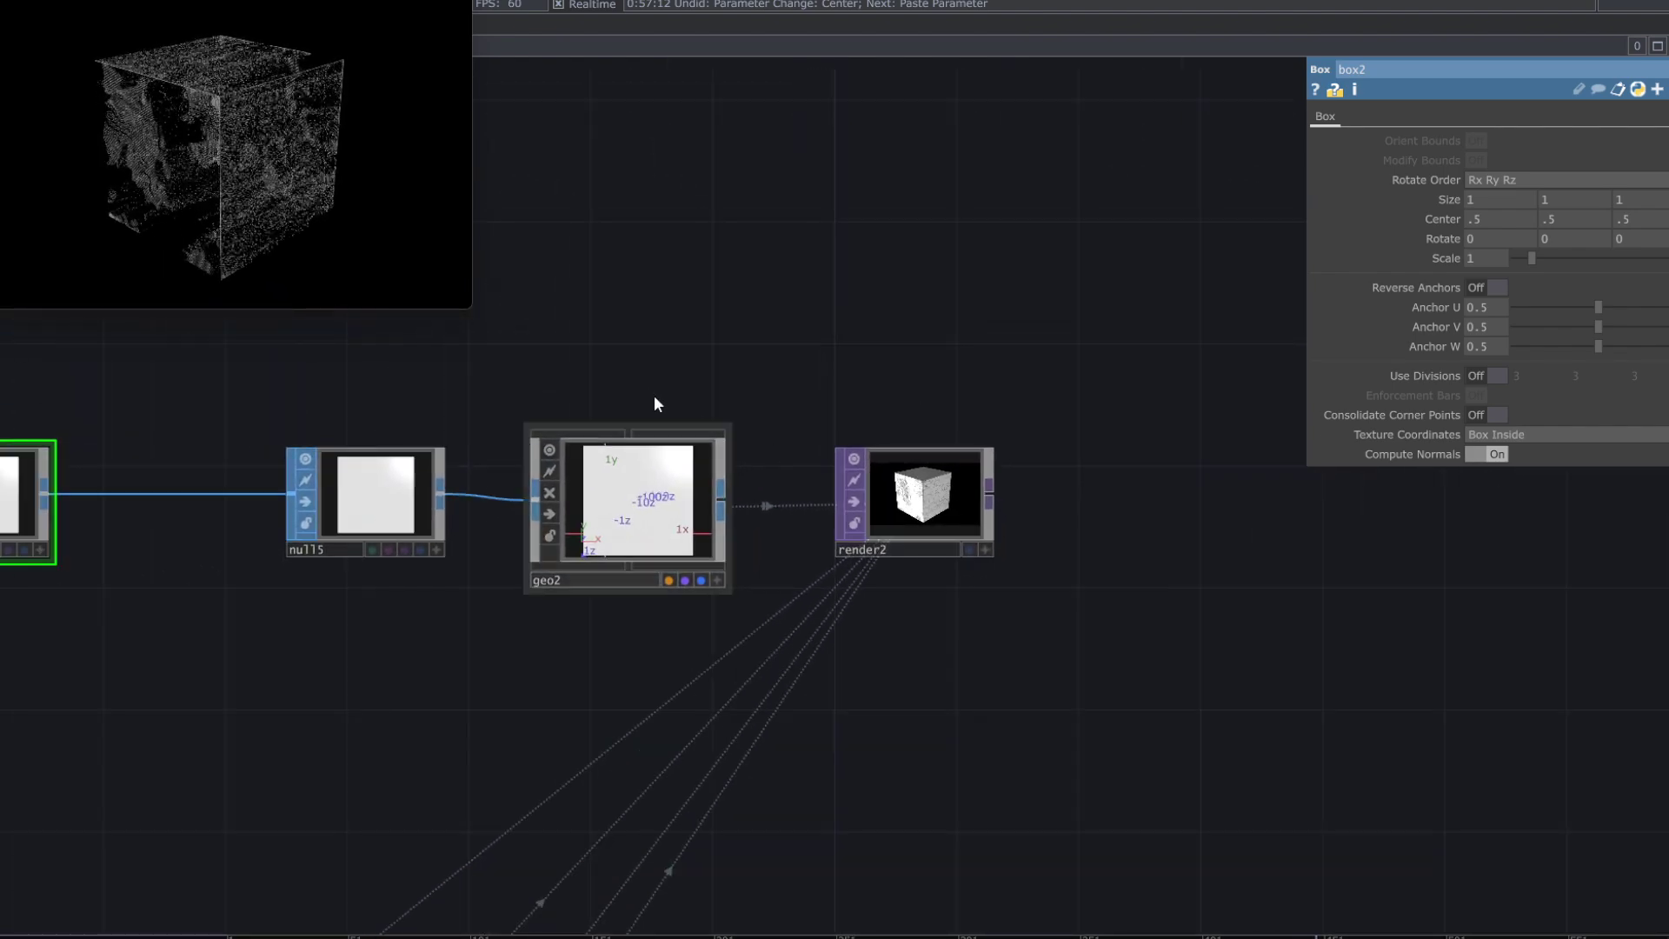
left_click_drag(279, 403, 839, 484)
left_click_drag(453, 534, 330, 534)
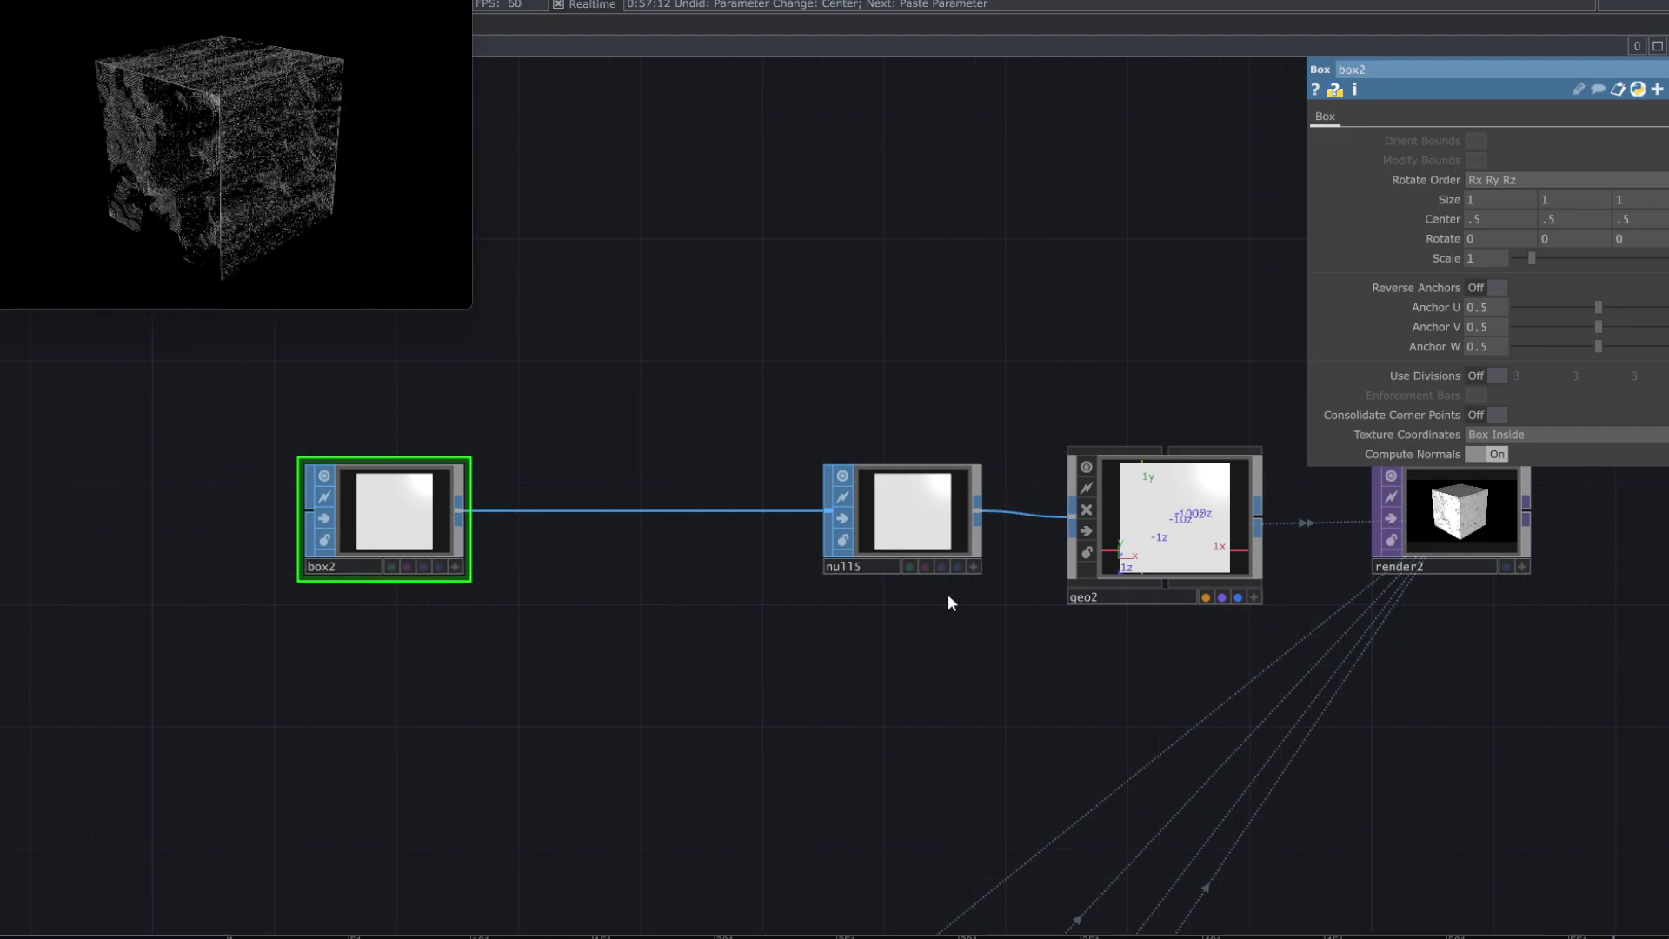
left_click_drag(961, 419, 685, 480)
left_click_drag(1143, 466, 1101, 482)
key("Tab")
left_click(1010, 204)
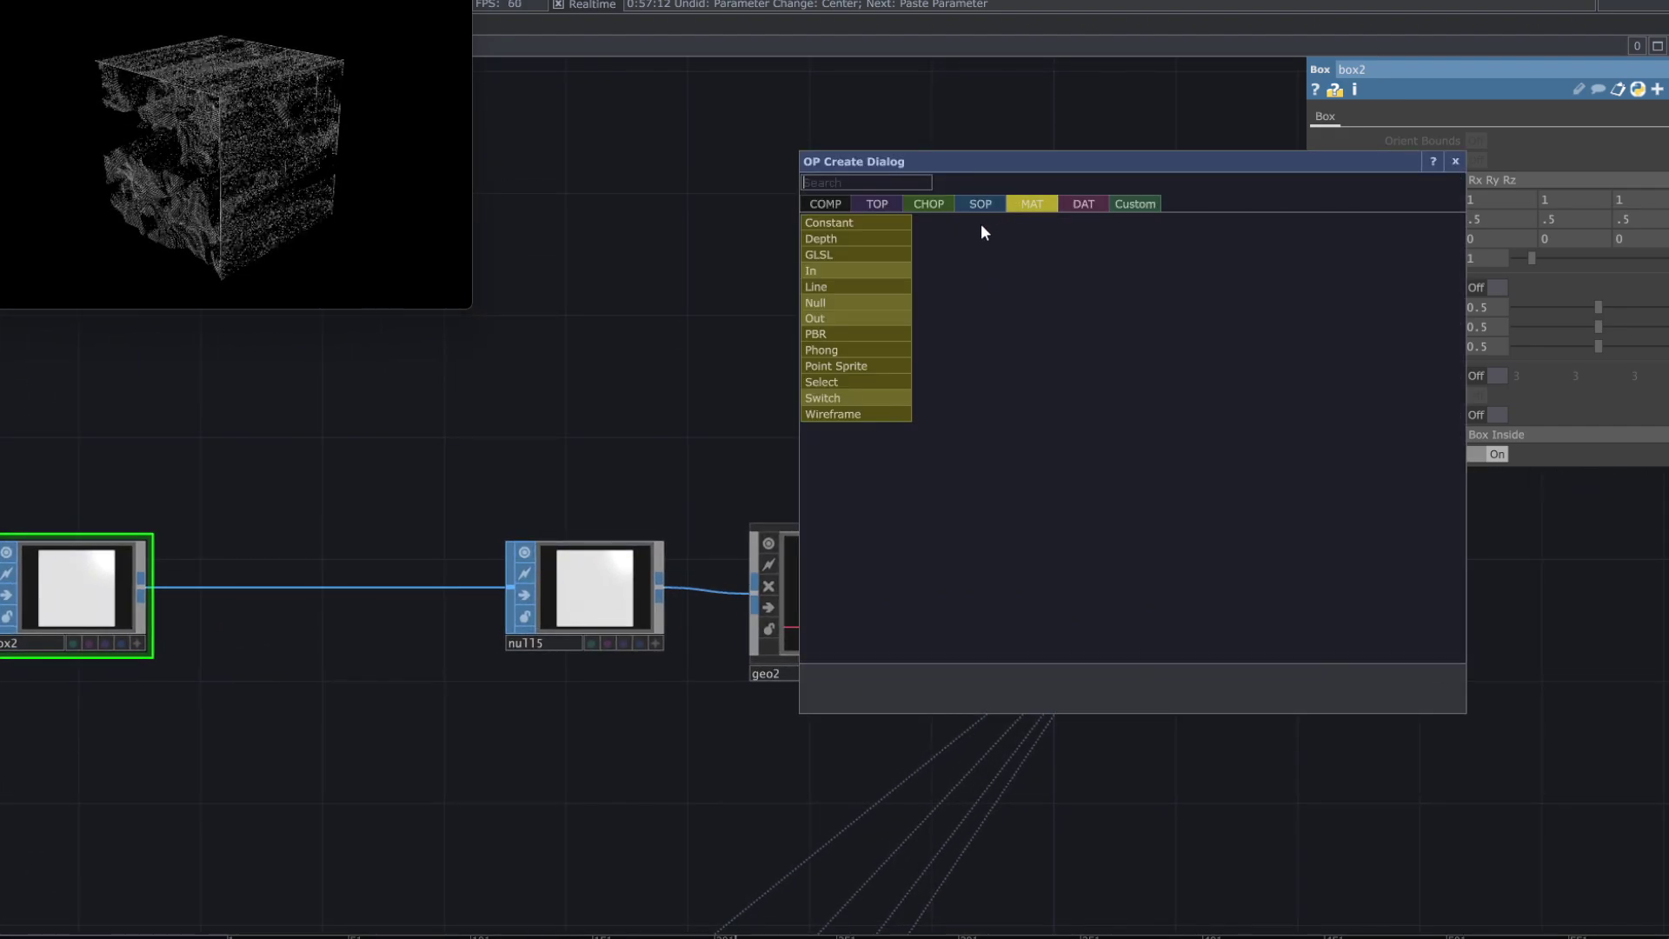
left_click(863, 334)
left_click(1133, 451)
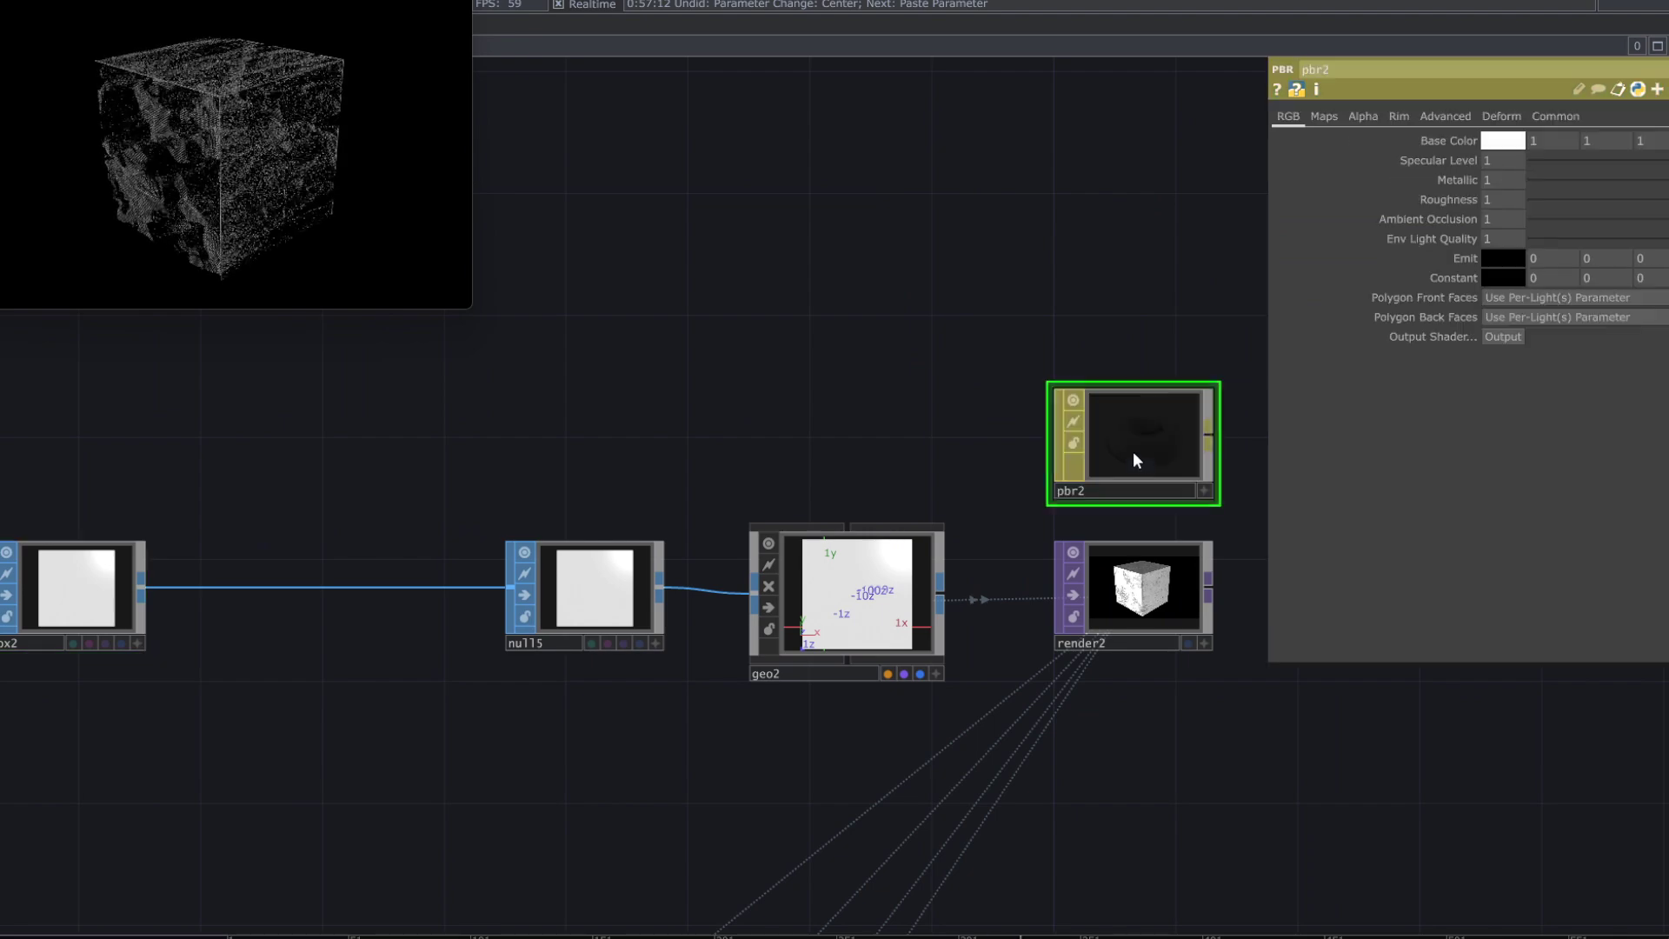
- Assign the new PBR material to render2 and inspect the rendered box
left_click_drag(1234, 608, 1000, 554)
scroll(999, 555, "up", 5)
left_click_drag(842, 258, 846, 558)
scroll(827, 524, "up", 5)
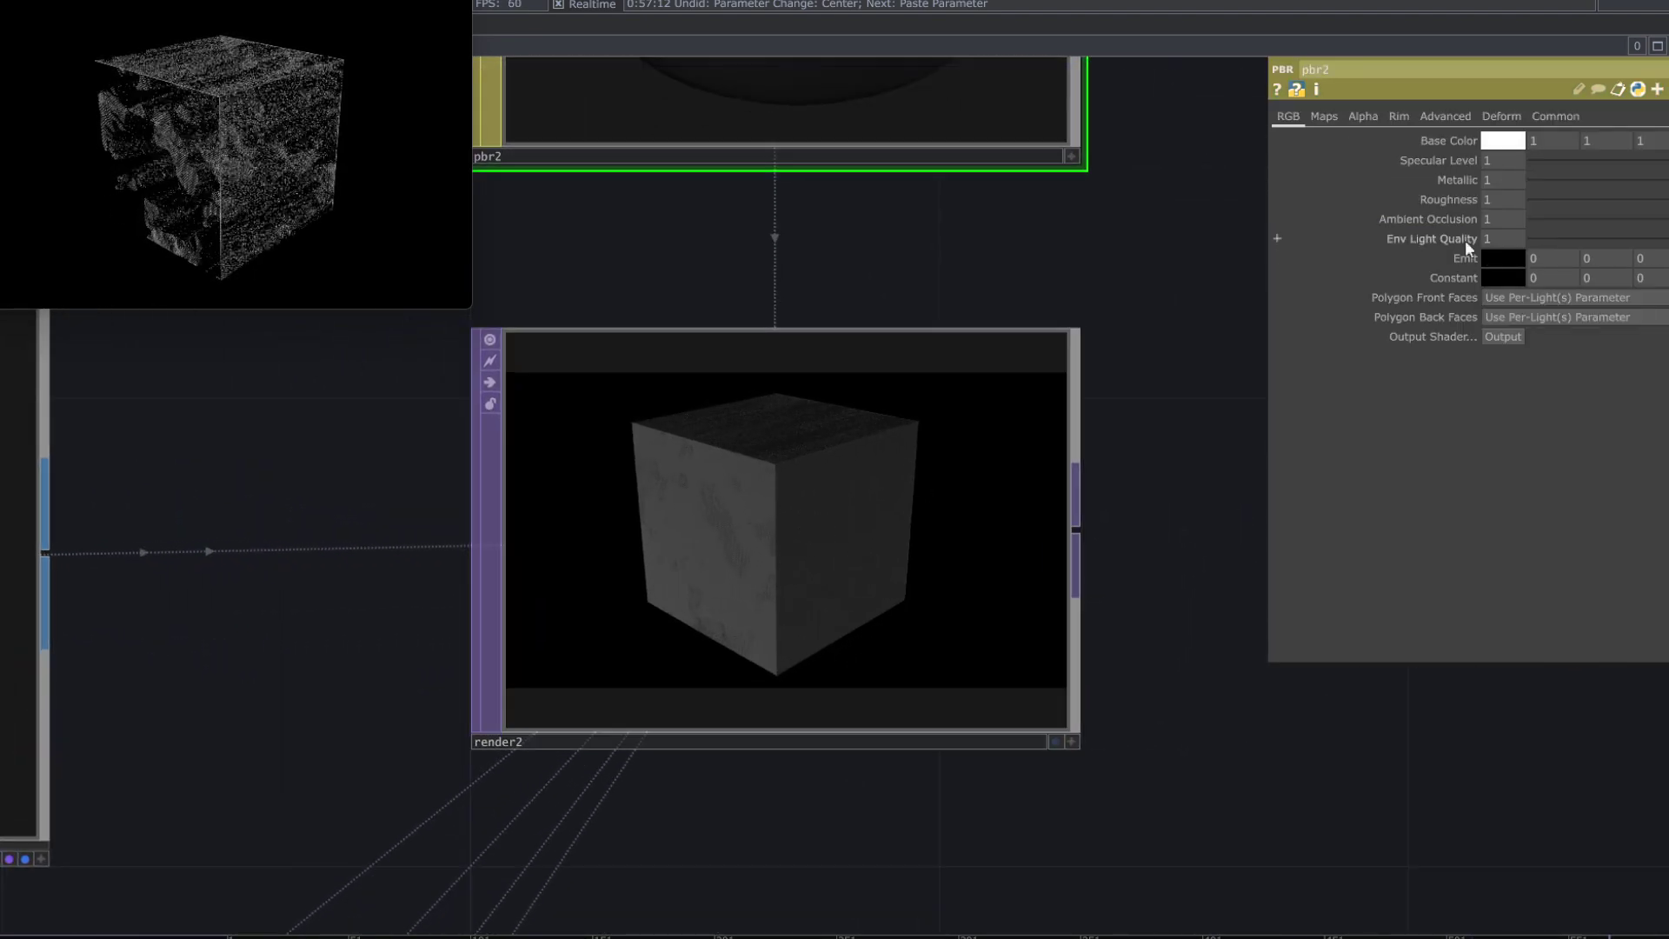
- Set pbr2's Alpha Front to 0.47 and turn on Blending (Transparency)
left_click(1364, 118)
left_click_drag(1668, 181, 1588, 207)
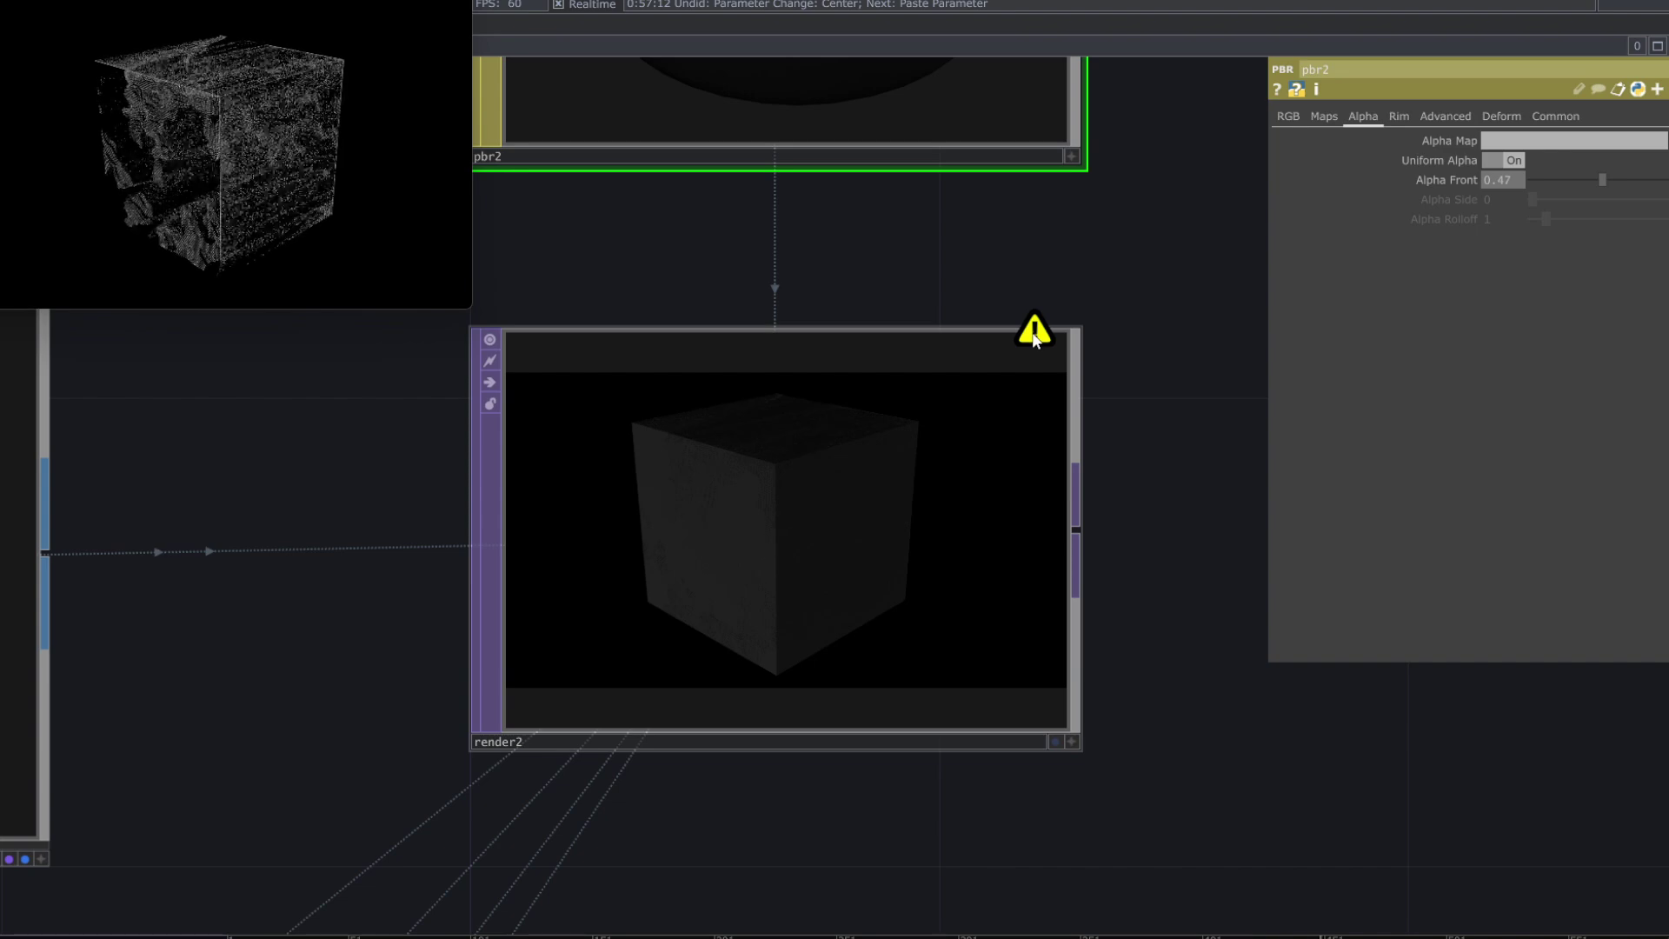
mouse_move(1034, 339)
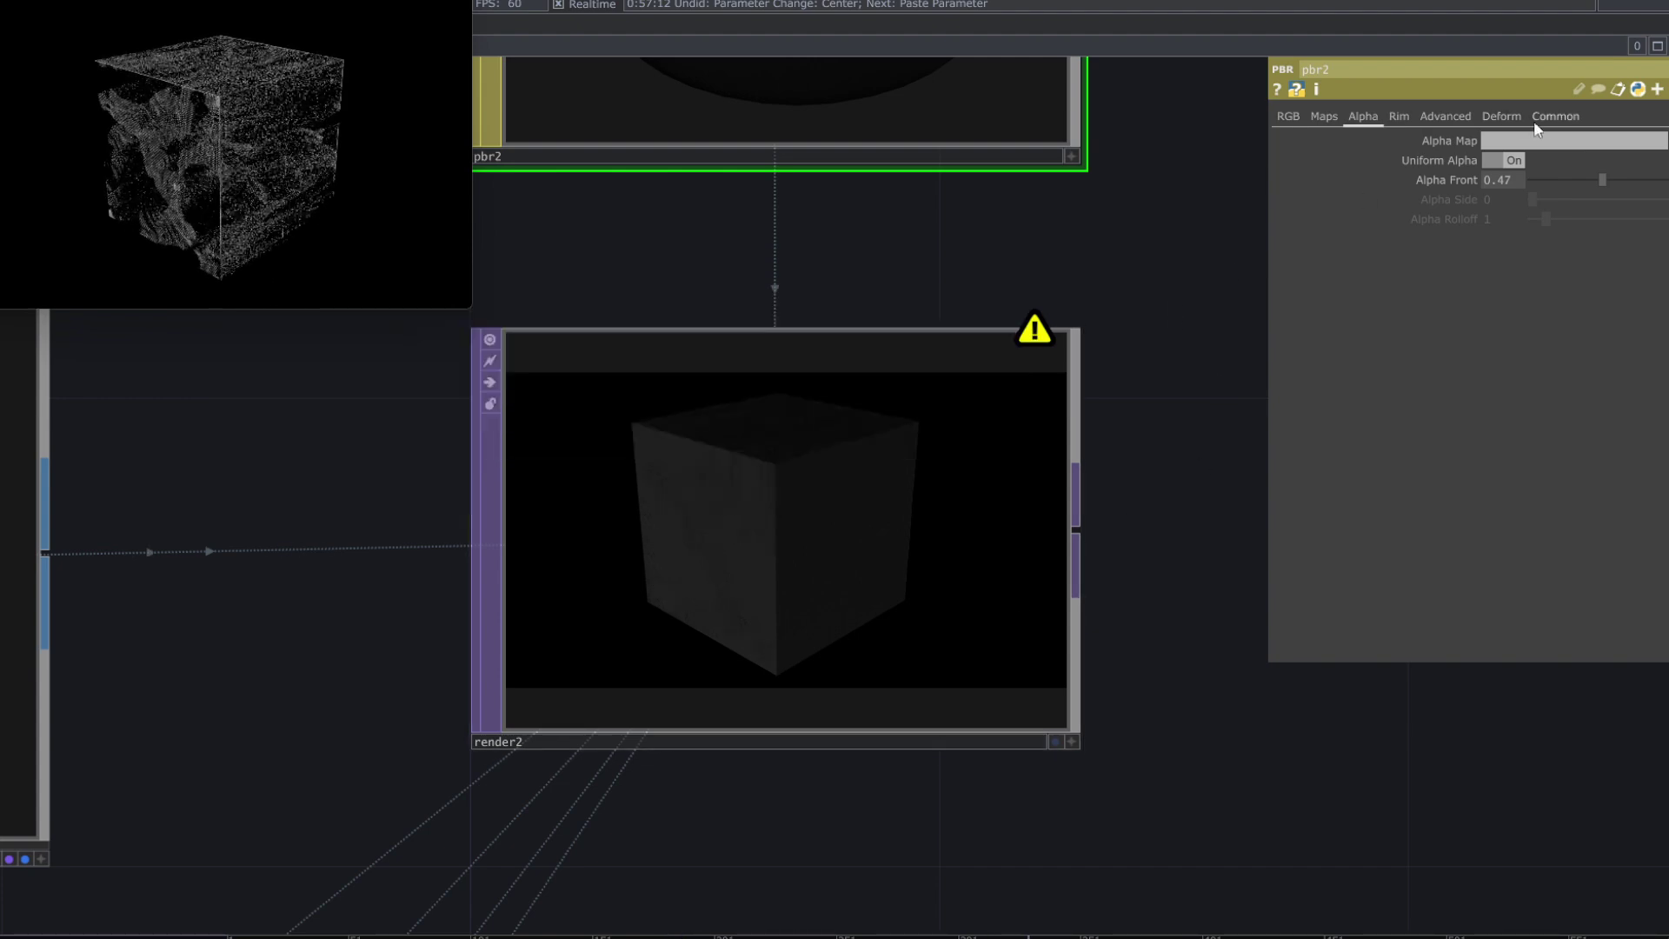
left_click(1540, 122)
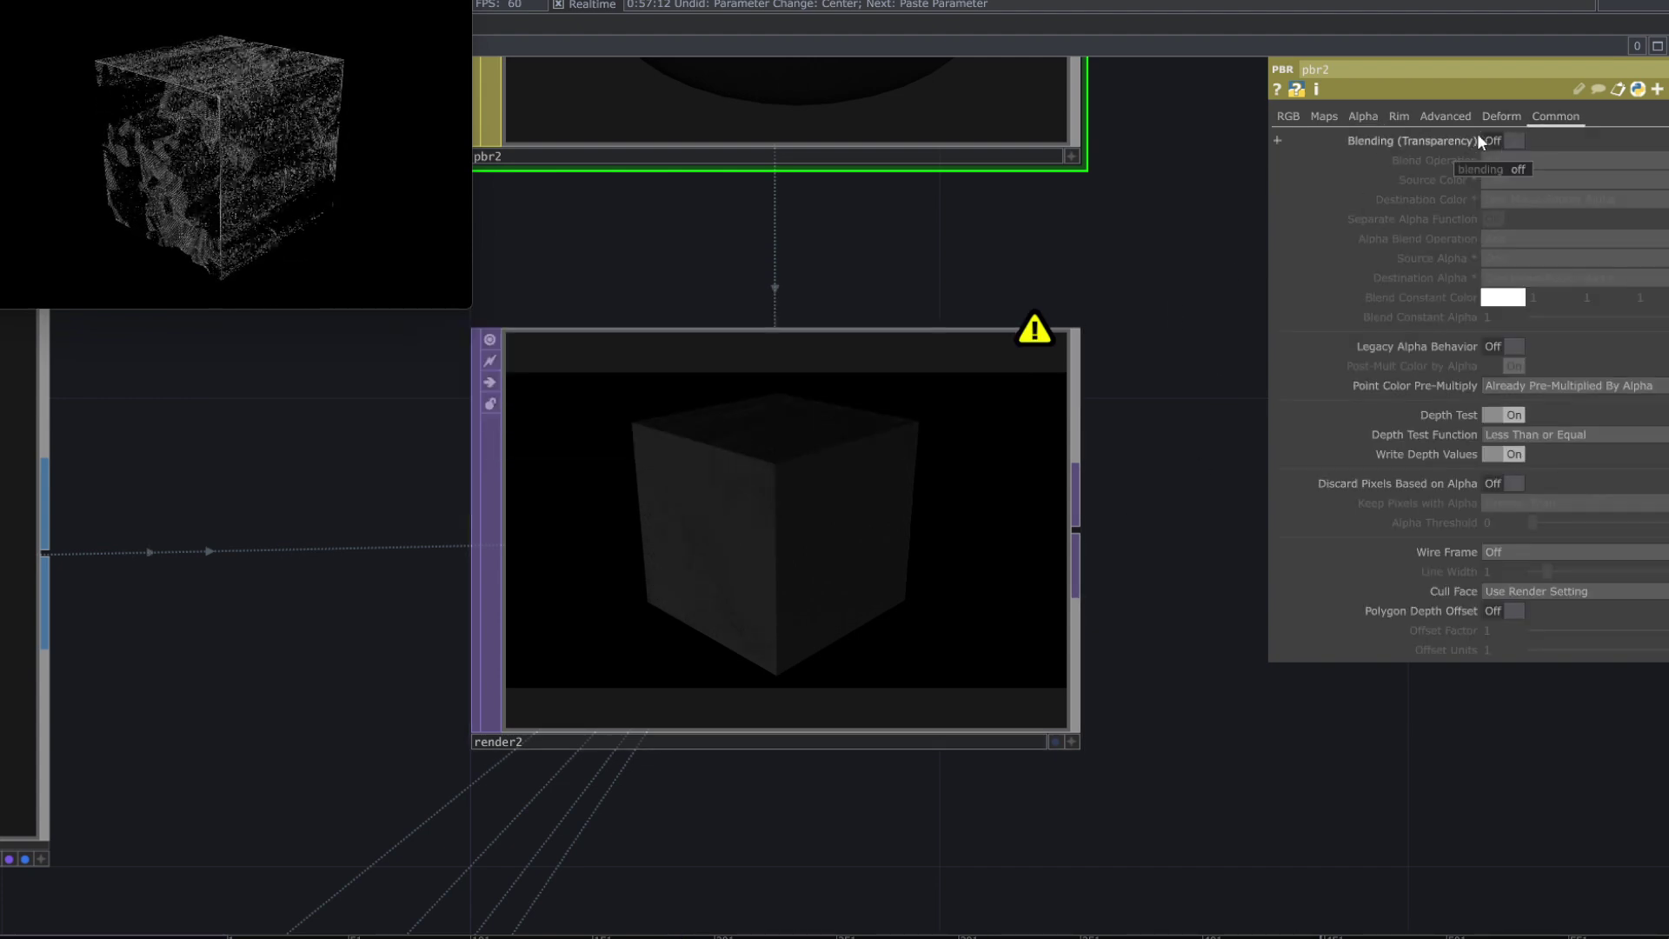
left_click(1504, 140)
scroll(841, 558, "up", 3)
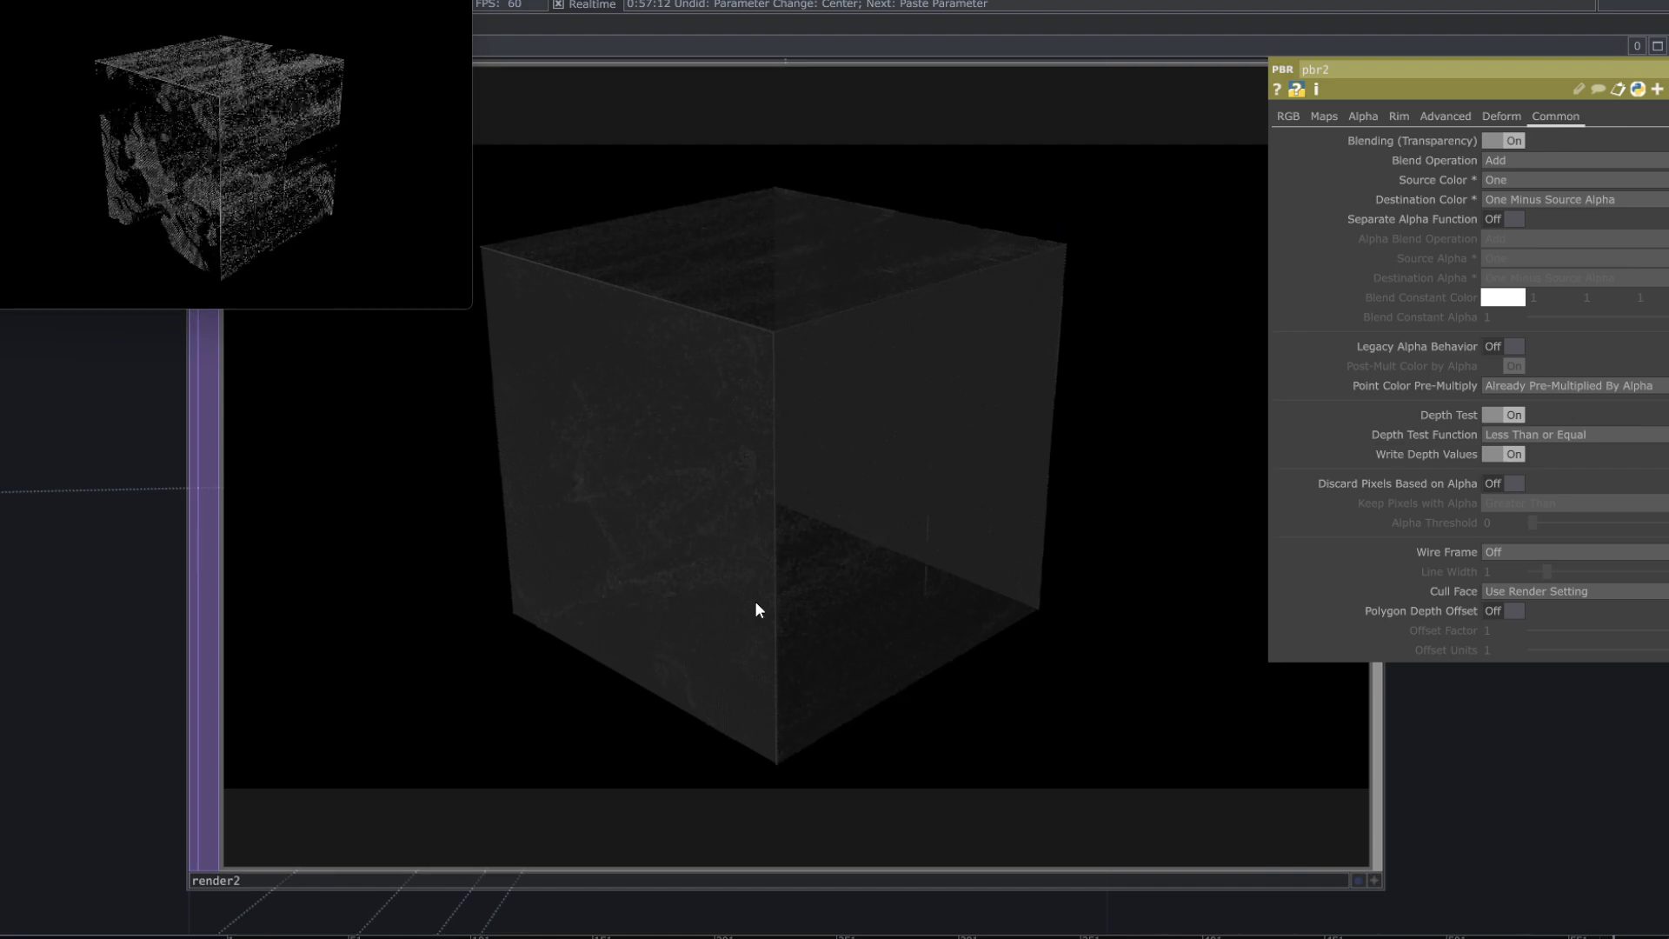
scroll(885, 561, "down", 5)
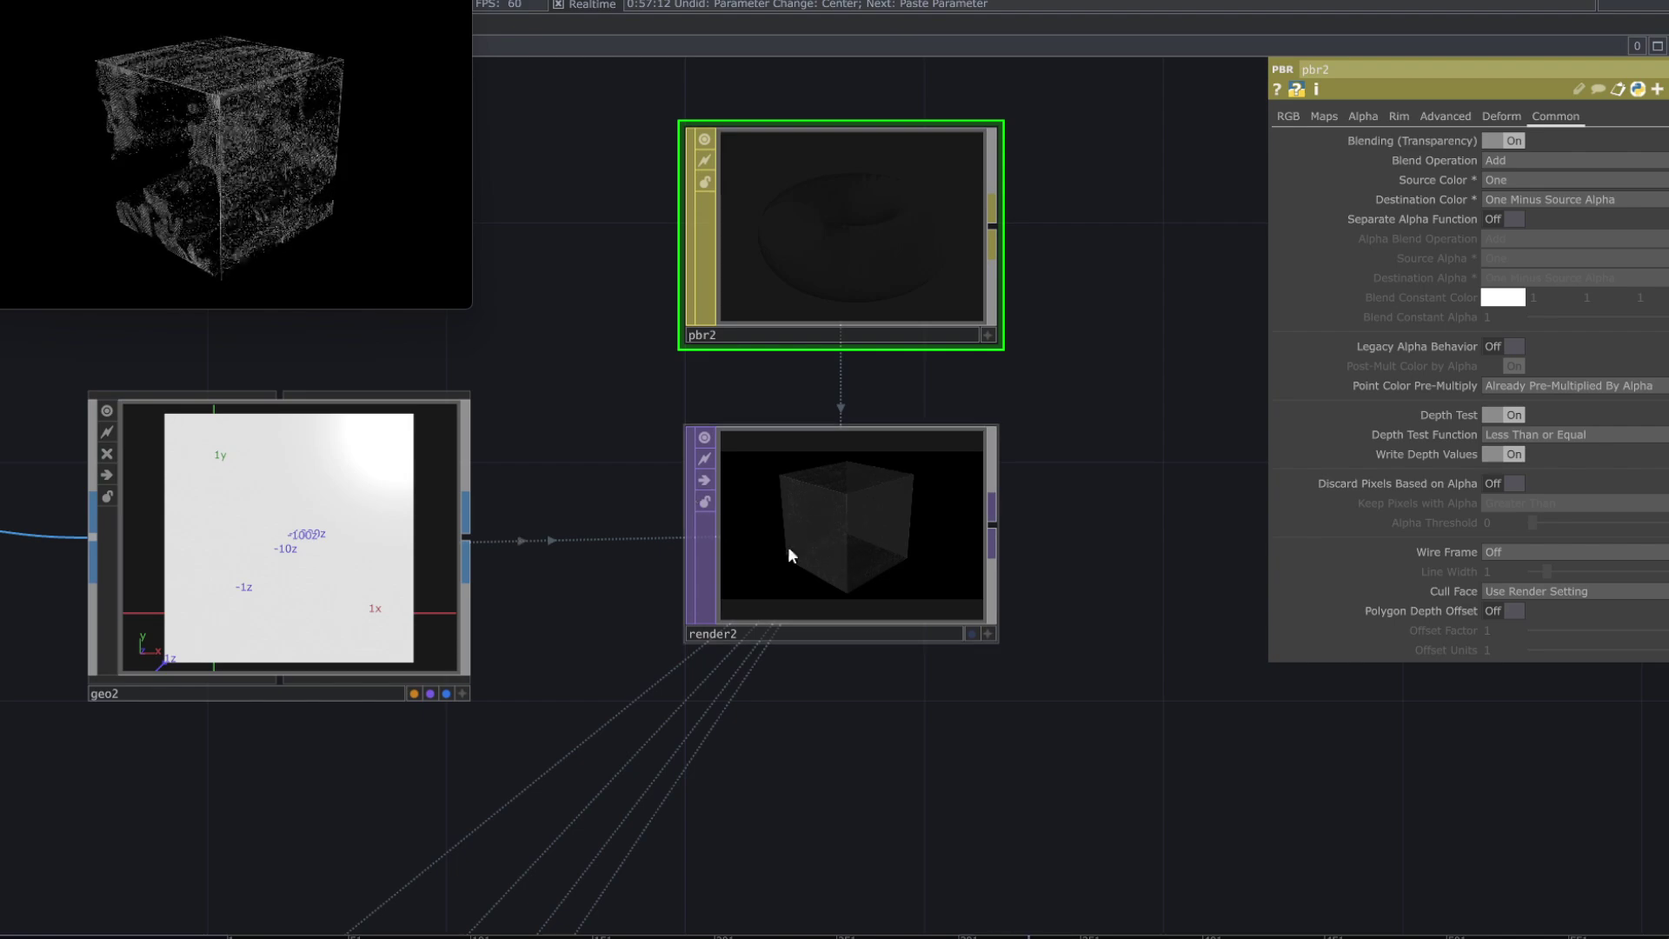
- Connect render2 to null4 in place of render1 so that the box render feeds the output
scroll(882, 643, "down", 5)
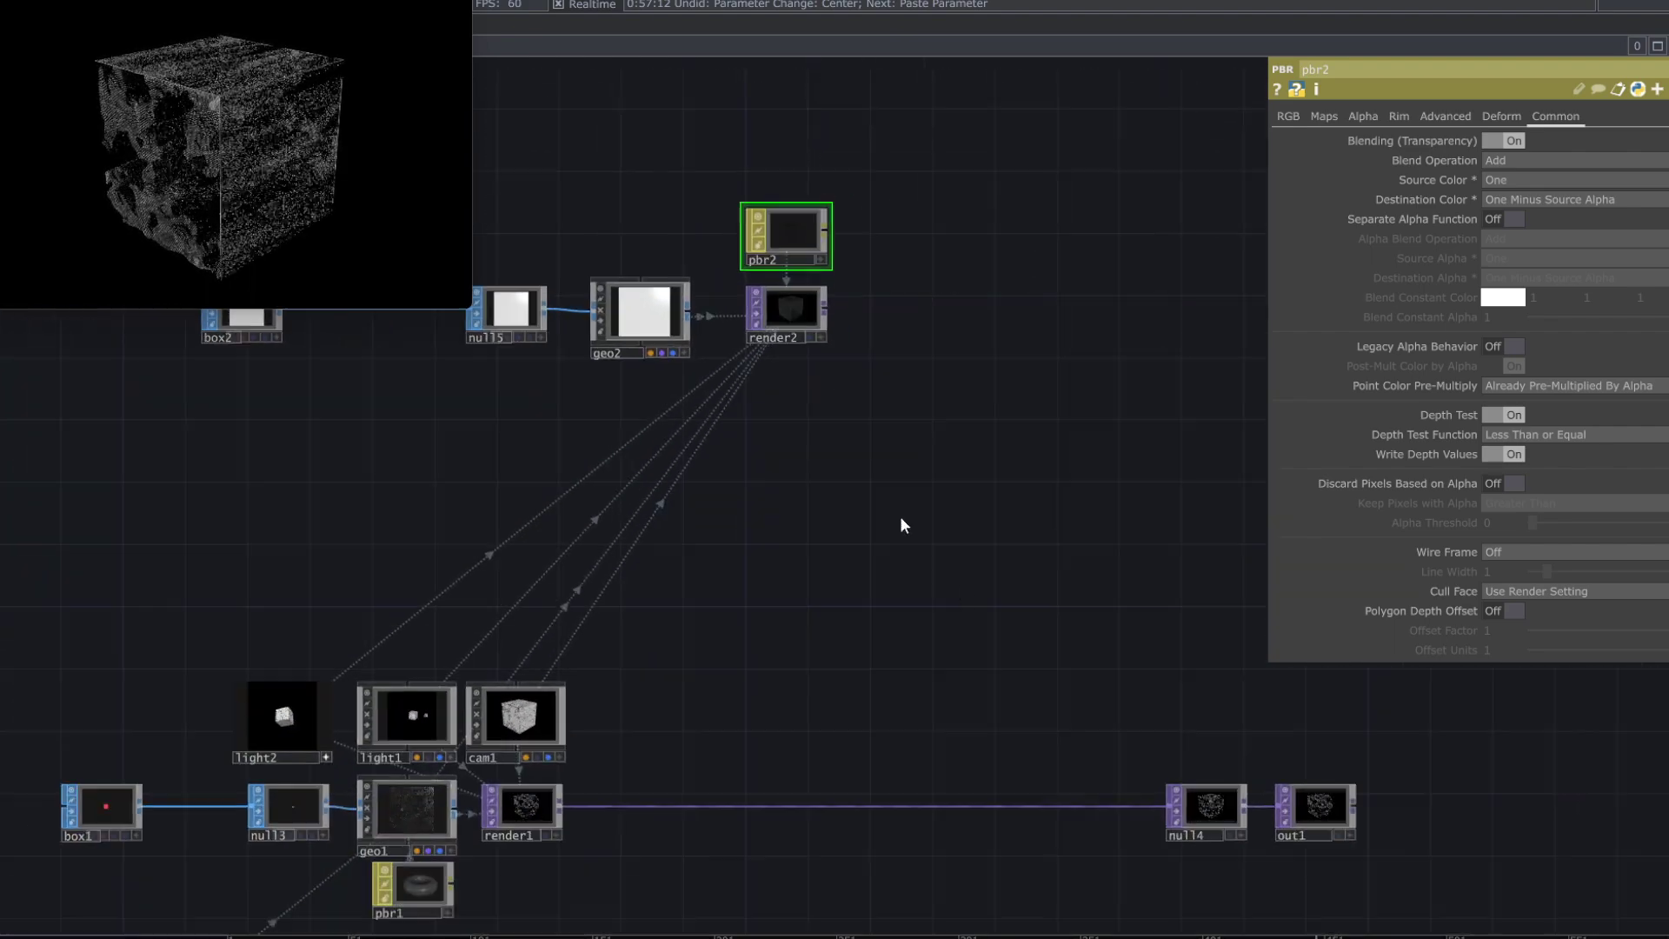
left_click_drag(805, 273, 1090, 758)
left_click_drag(837, 618, 1110, 810)
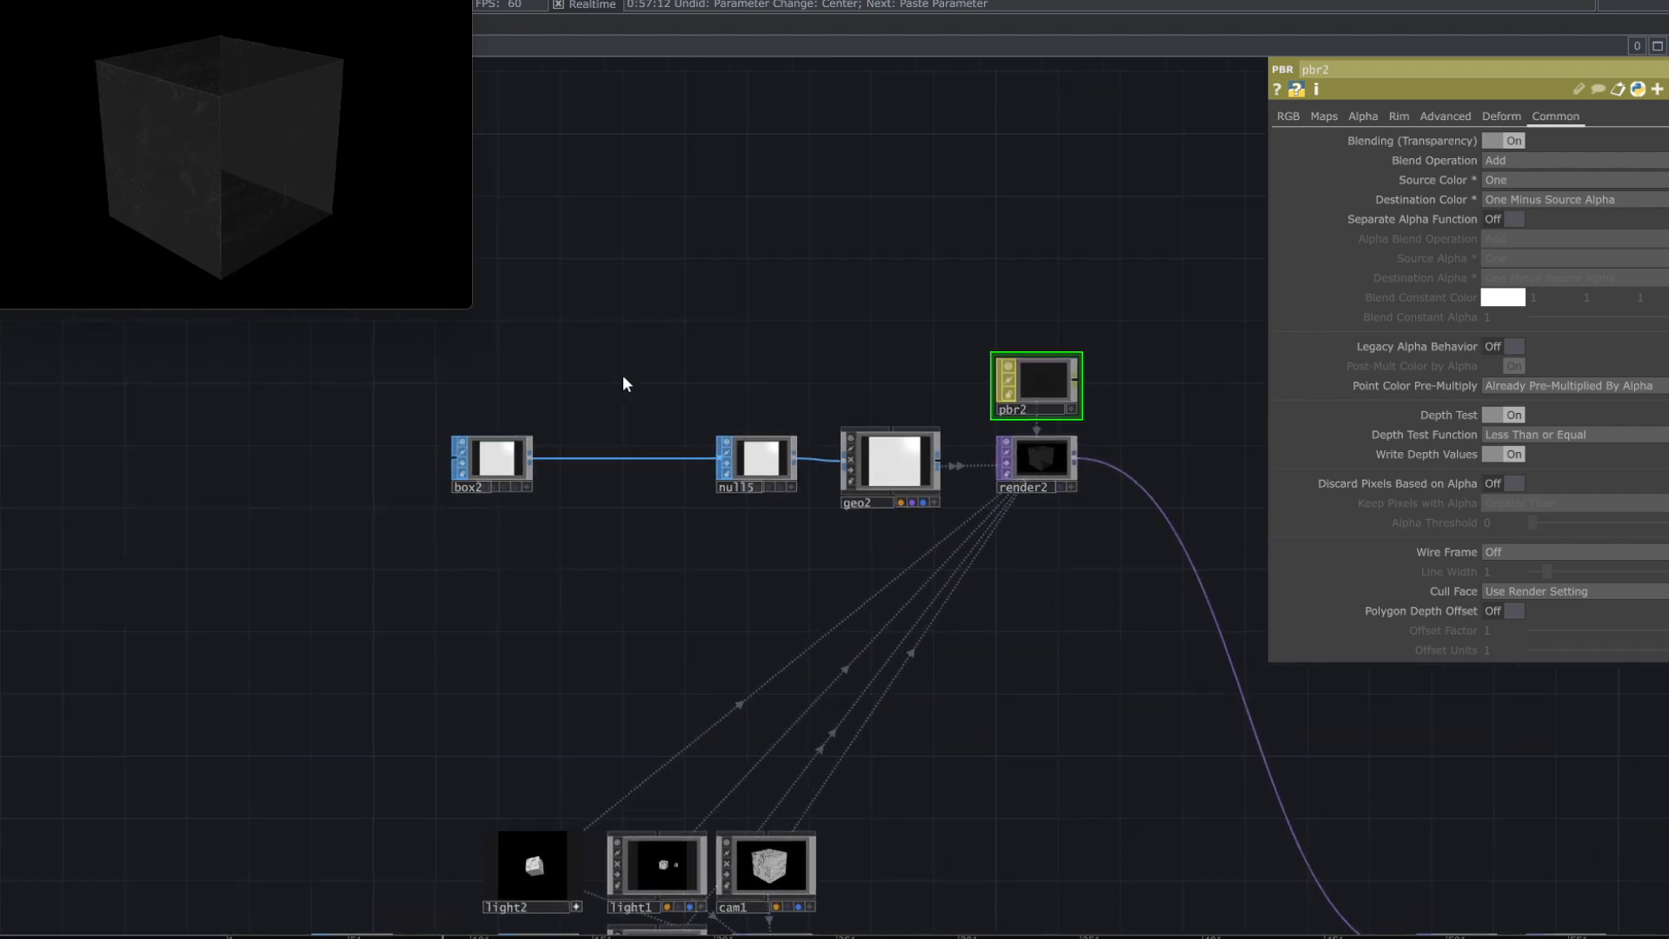
- Reduce pbr2's Metallic value to 0.089
scroll(975, 469, "up", 3)
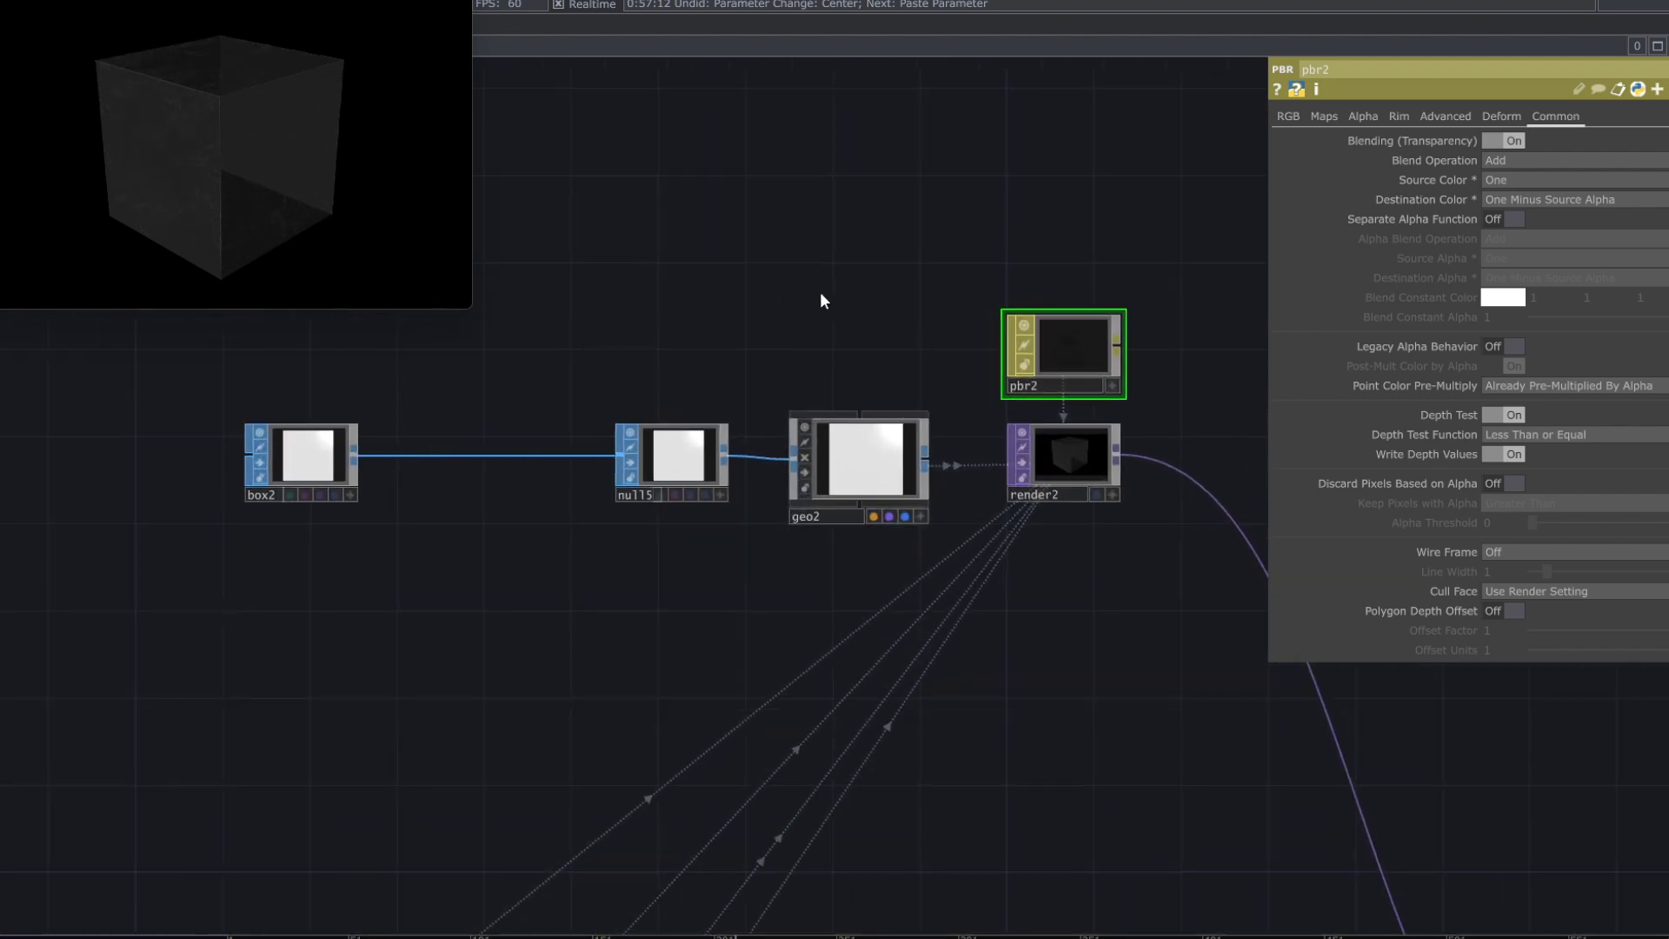
scroll(687, 329, "up", 2)
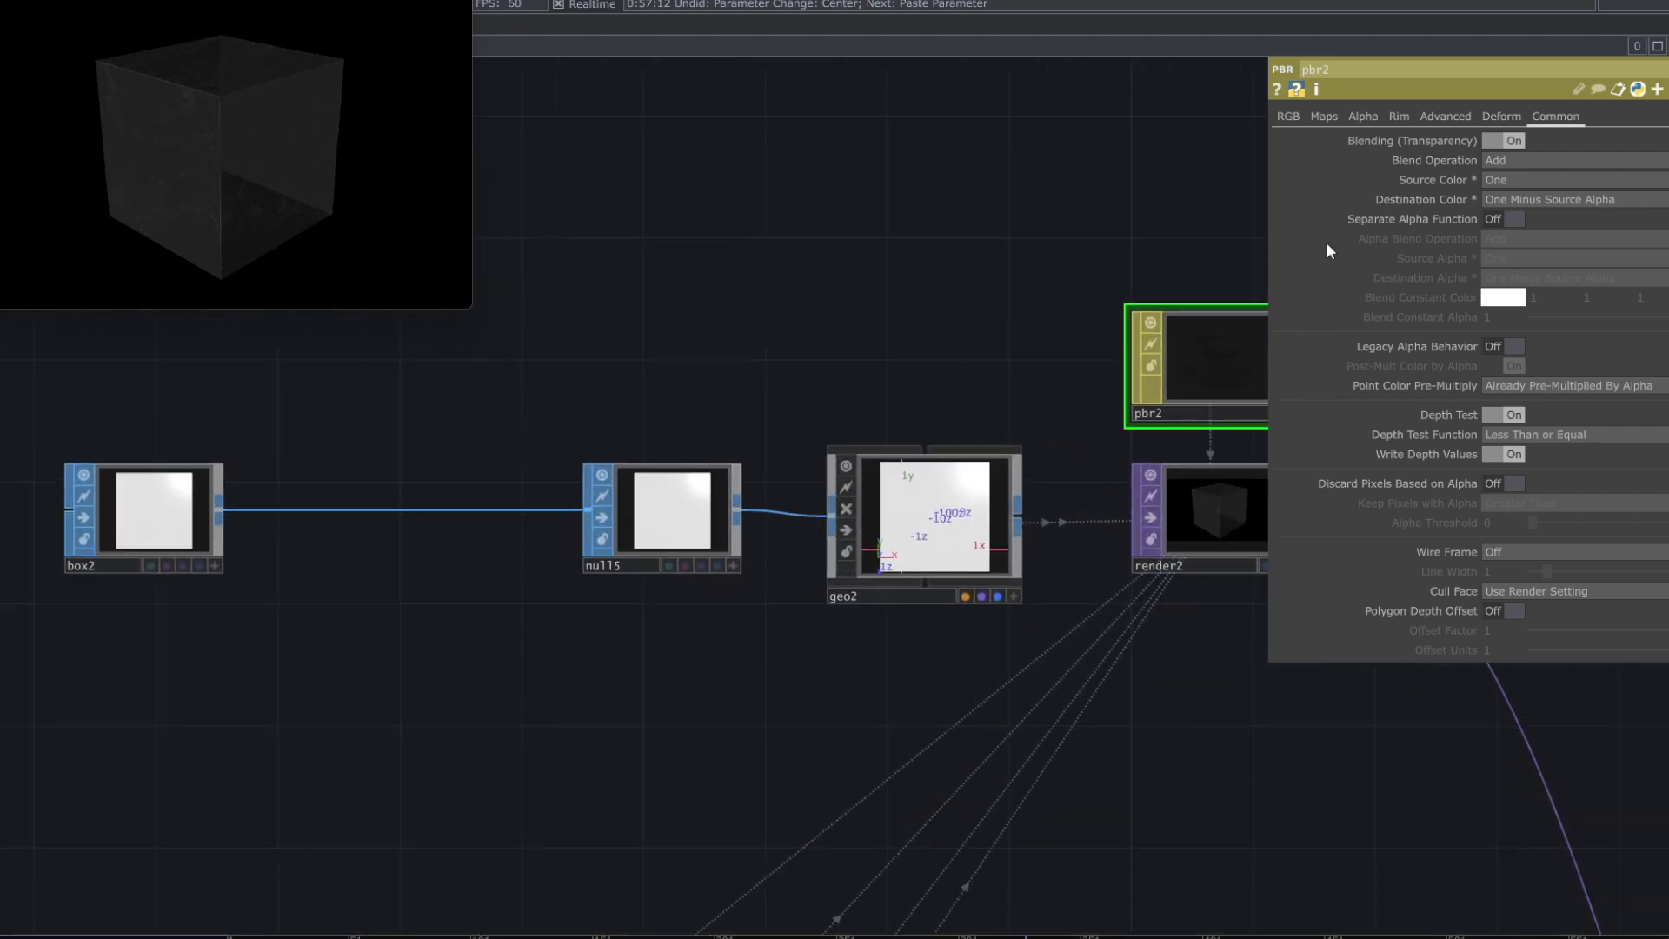
left_click(1283, 125)
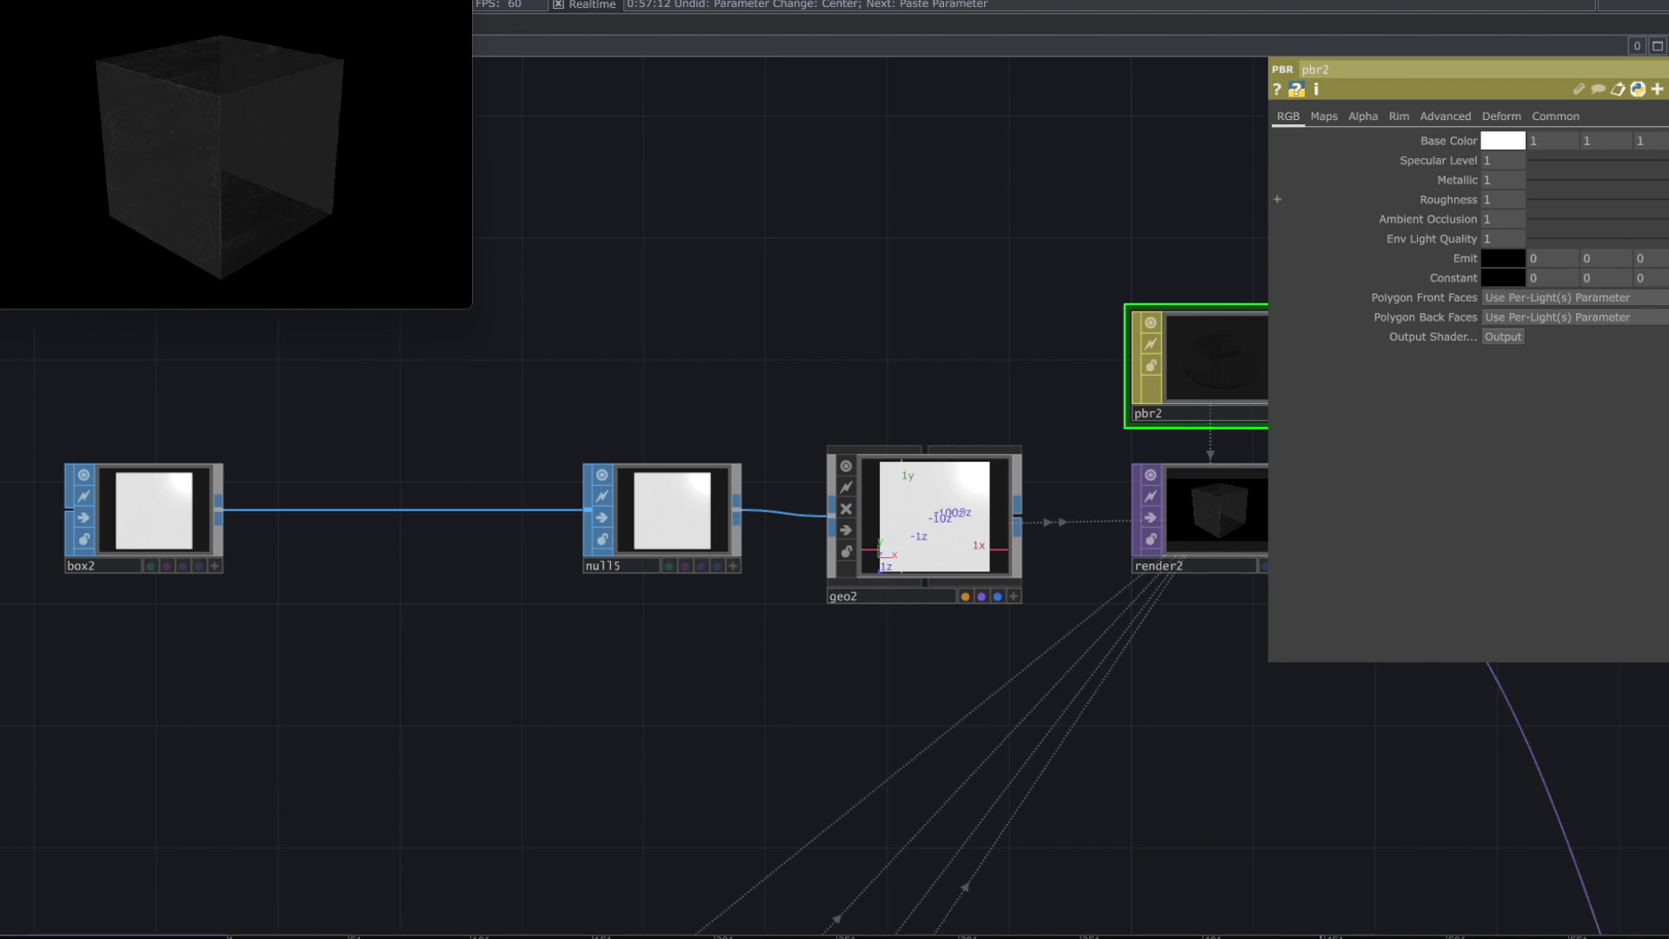
left_click_drag(1664, 185, 1538, 201)
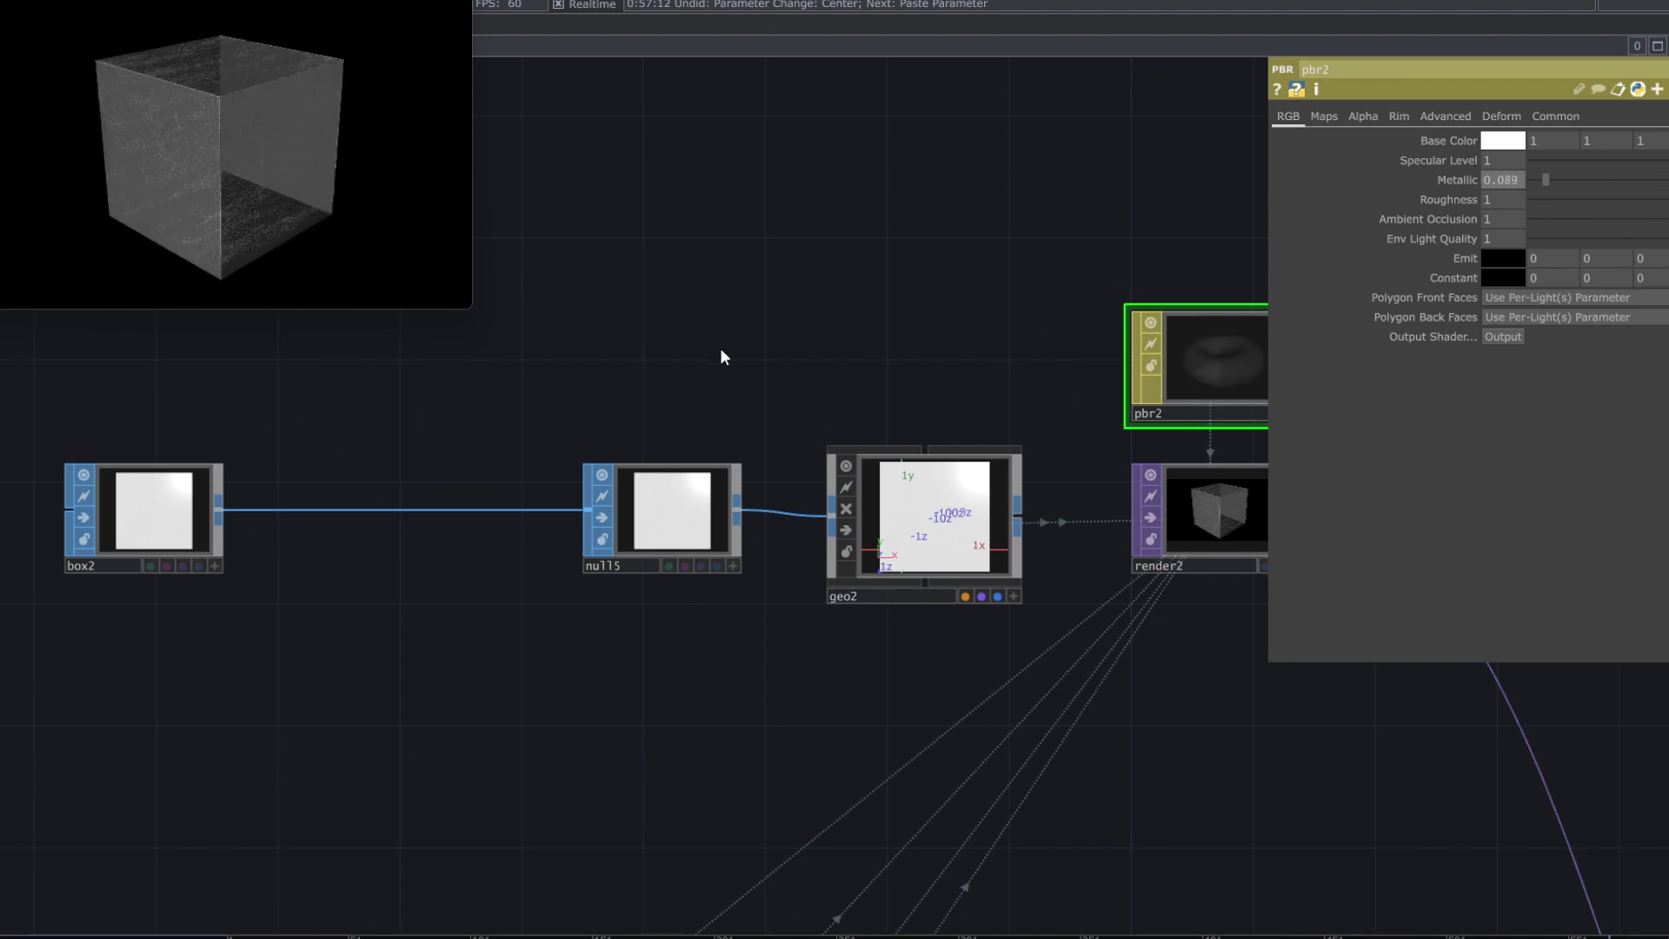
- Insert a Subdivide SOP between box2 and null5
right_click(414, 508)
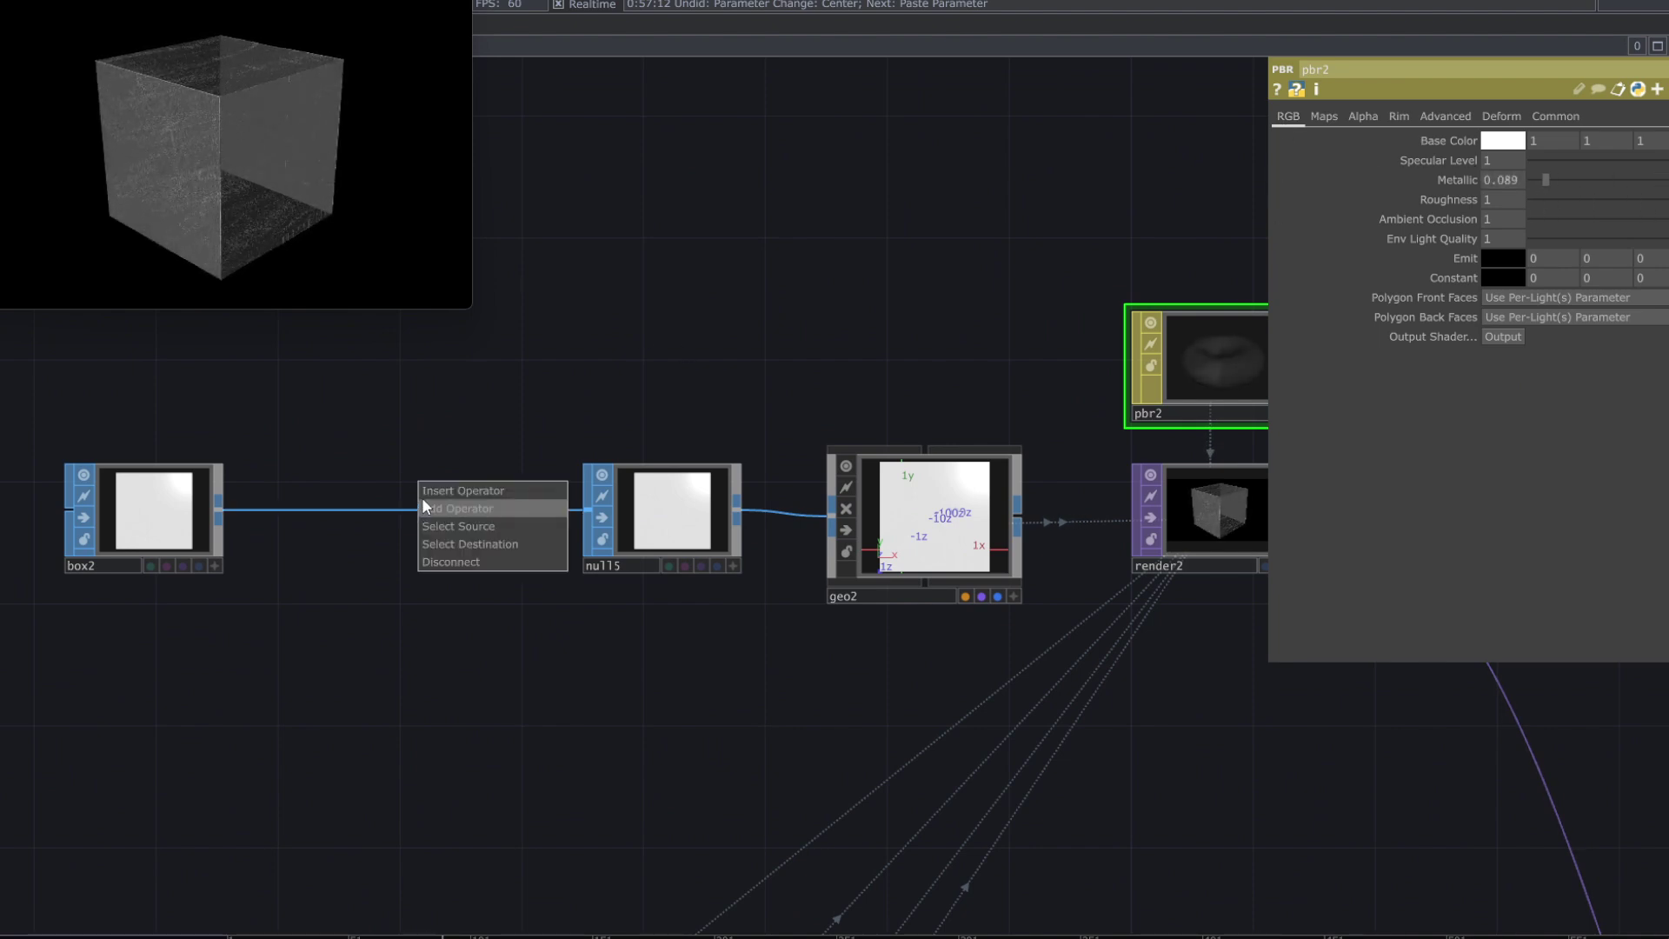
left_click(423, 494)
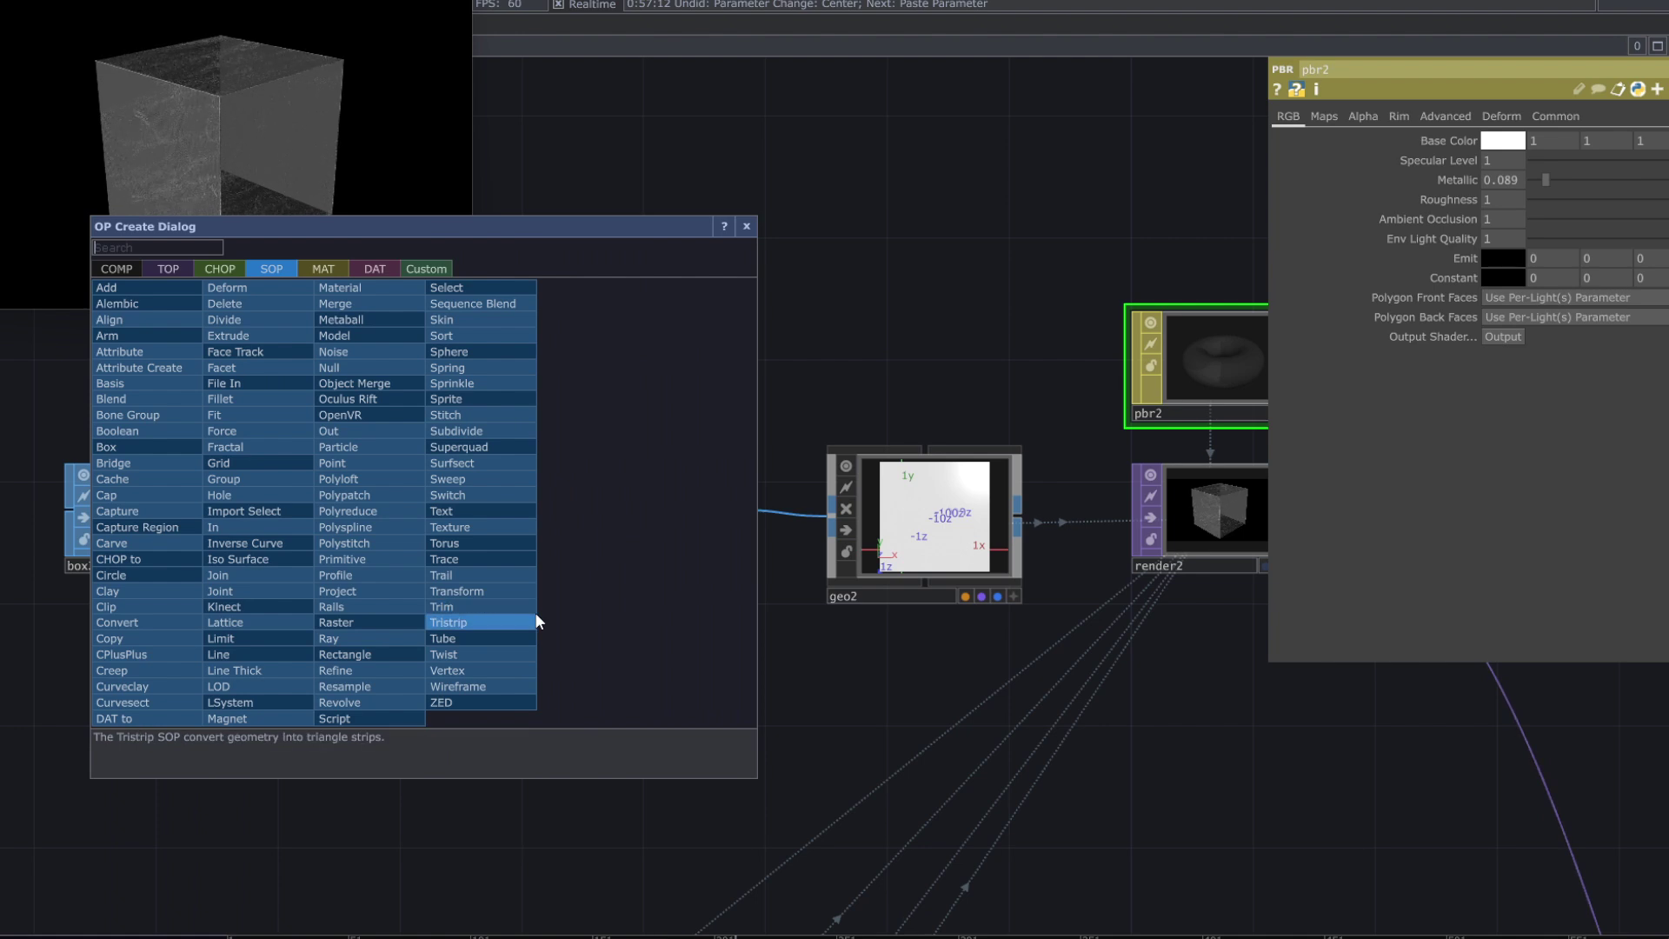
type("s")
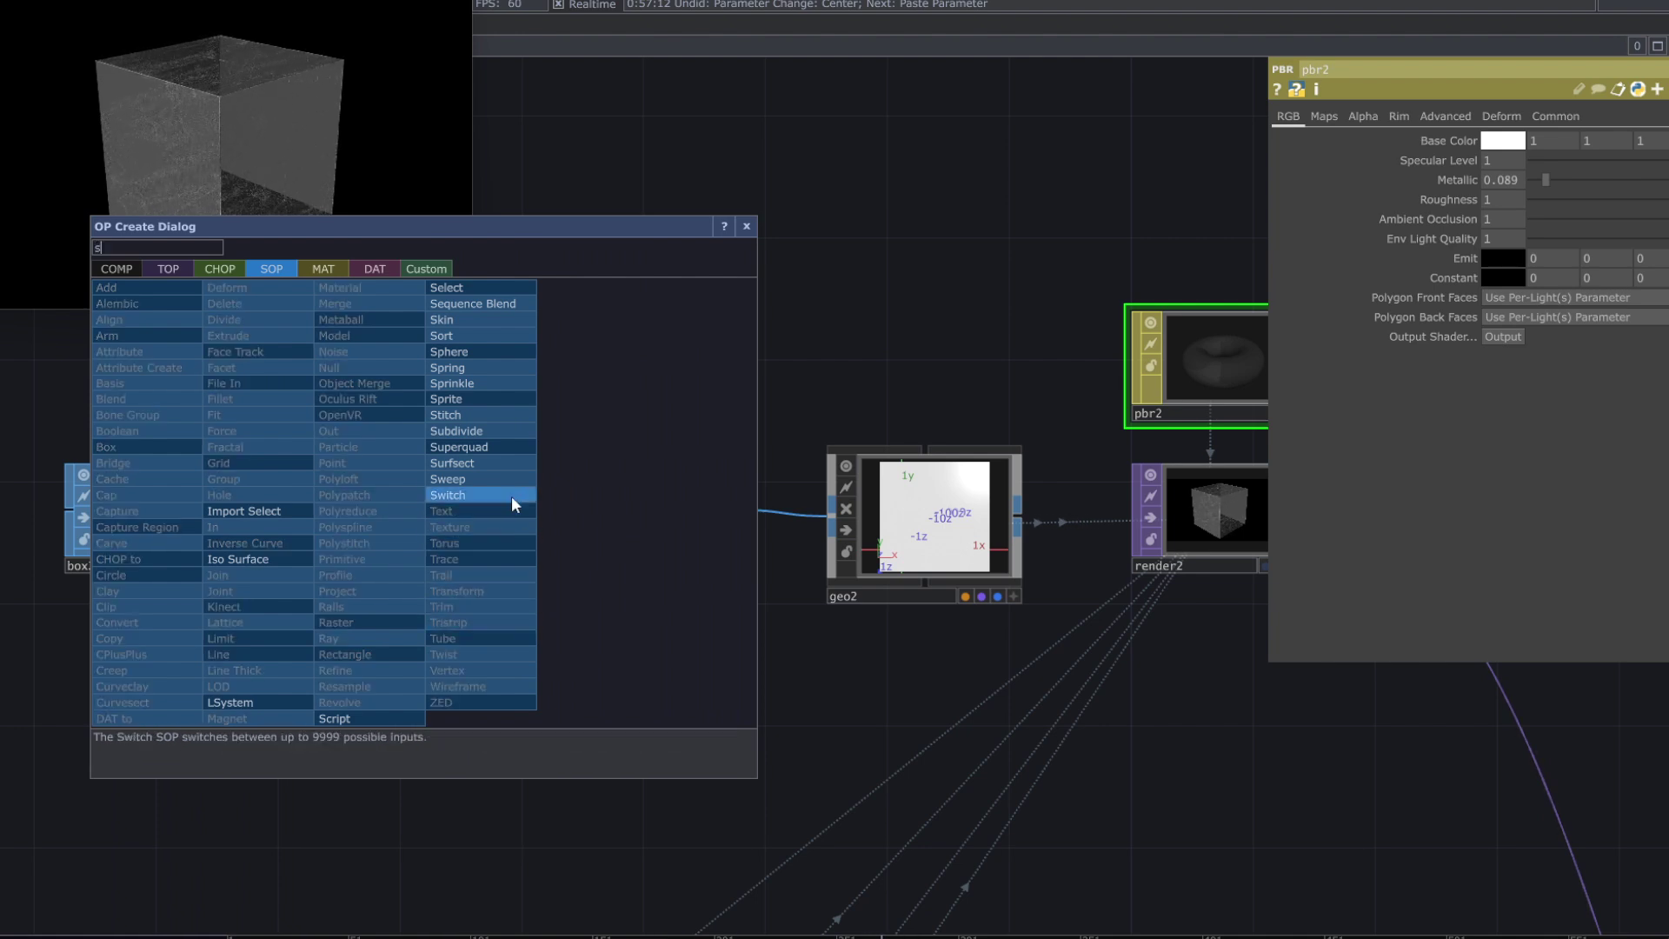
left_click(497, 431)
left_click(360, 510)
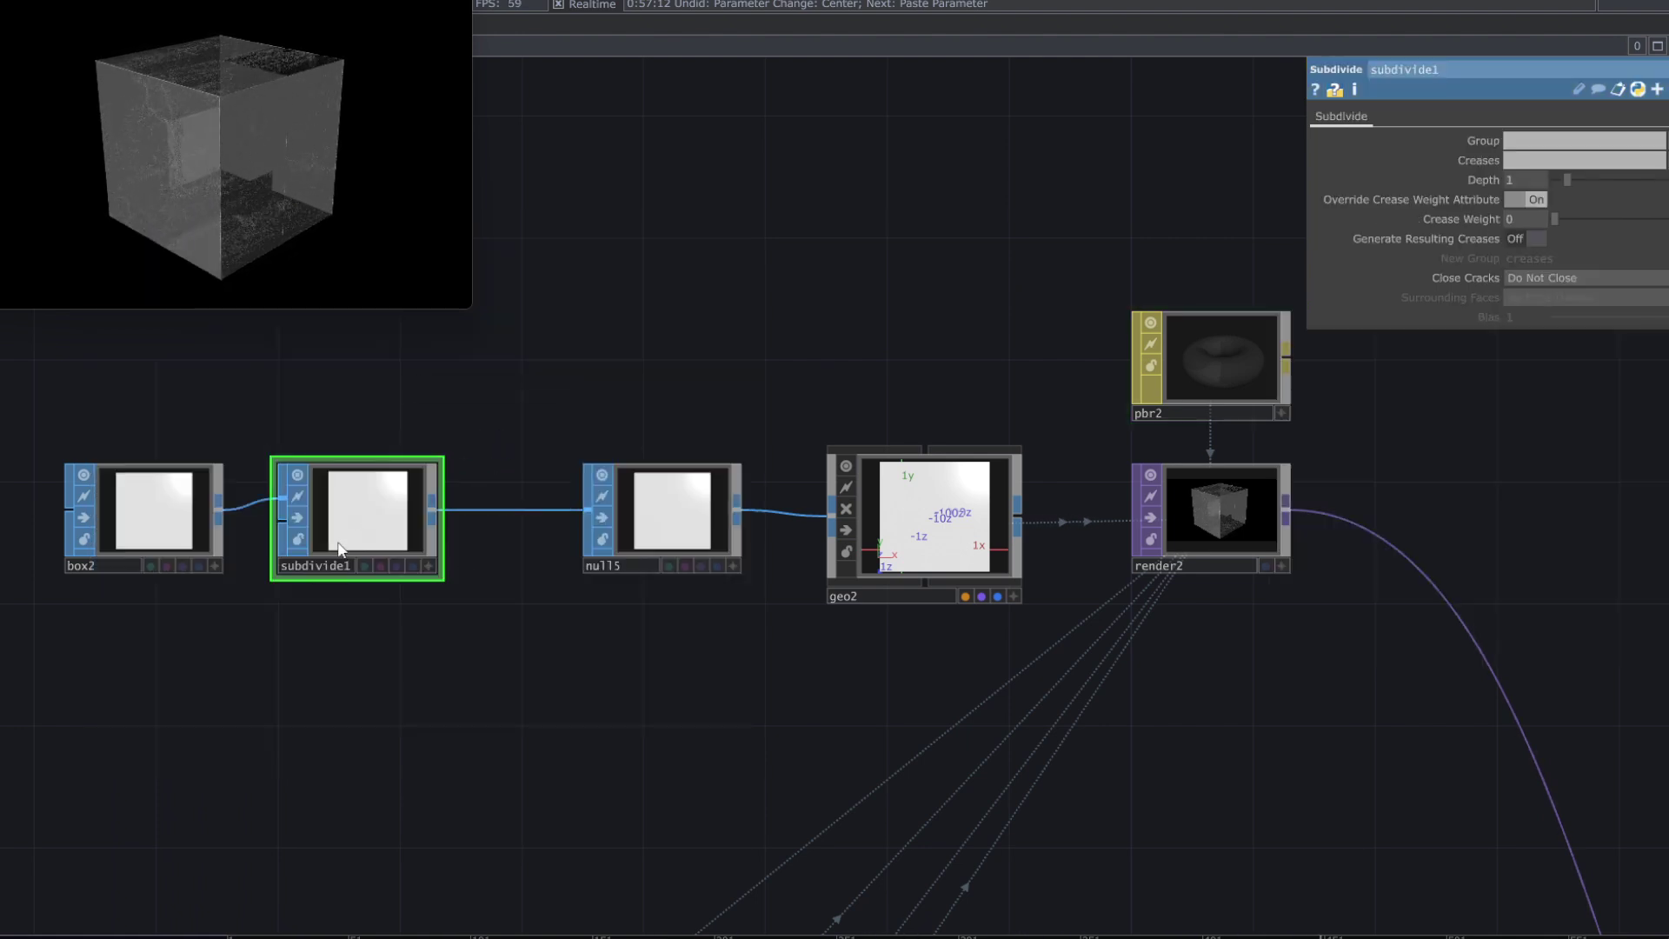
- Set the Subdivide SOP's Depth to 3 and enlarge the floating output preview
scroll(329, 548, "up", 5)
left_click_drag(507, 726, 689, 849)
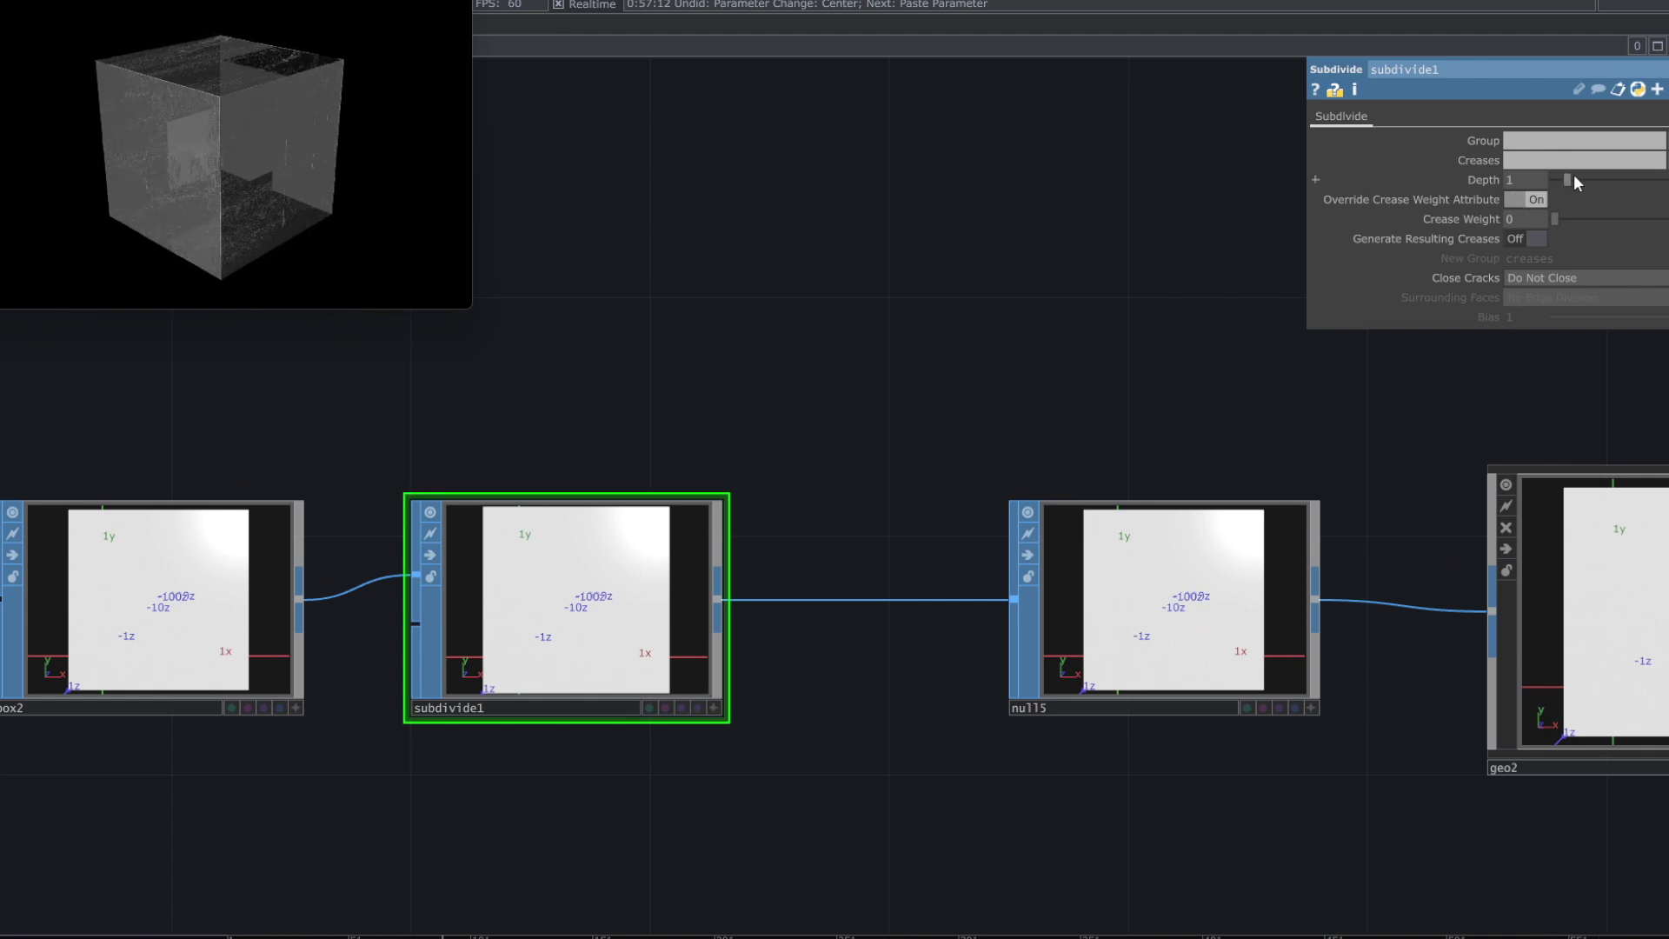
left_click_drag(1573, 178, 1599, 195)
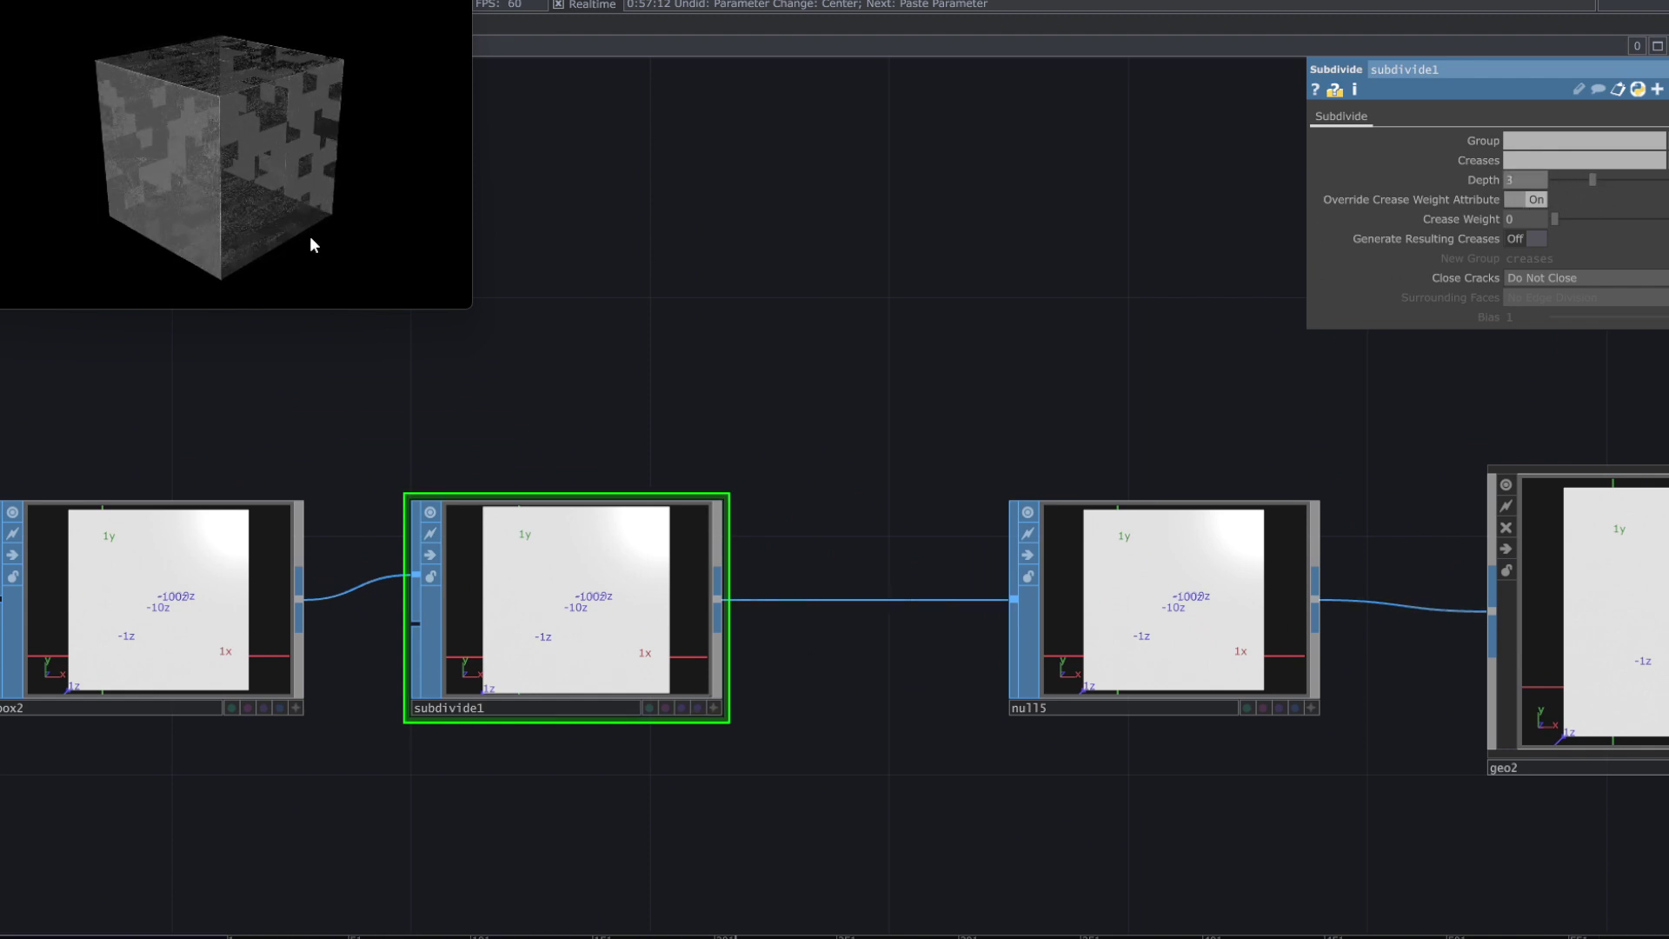
left_click_drag(799, 232, 963, 624)
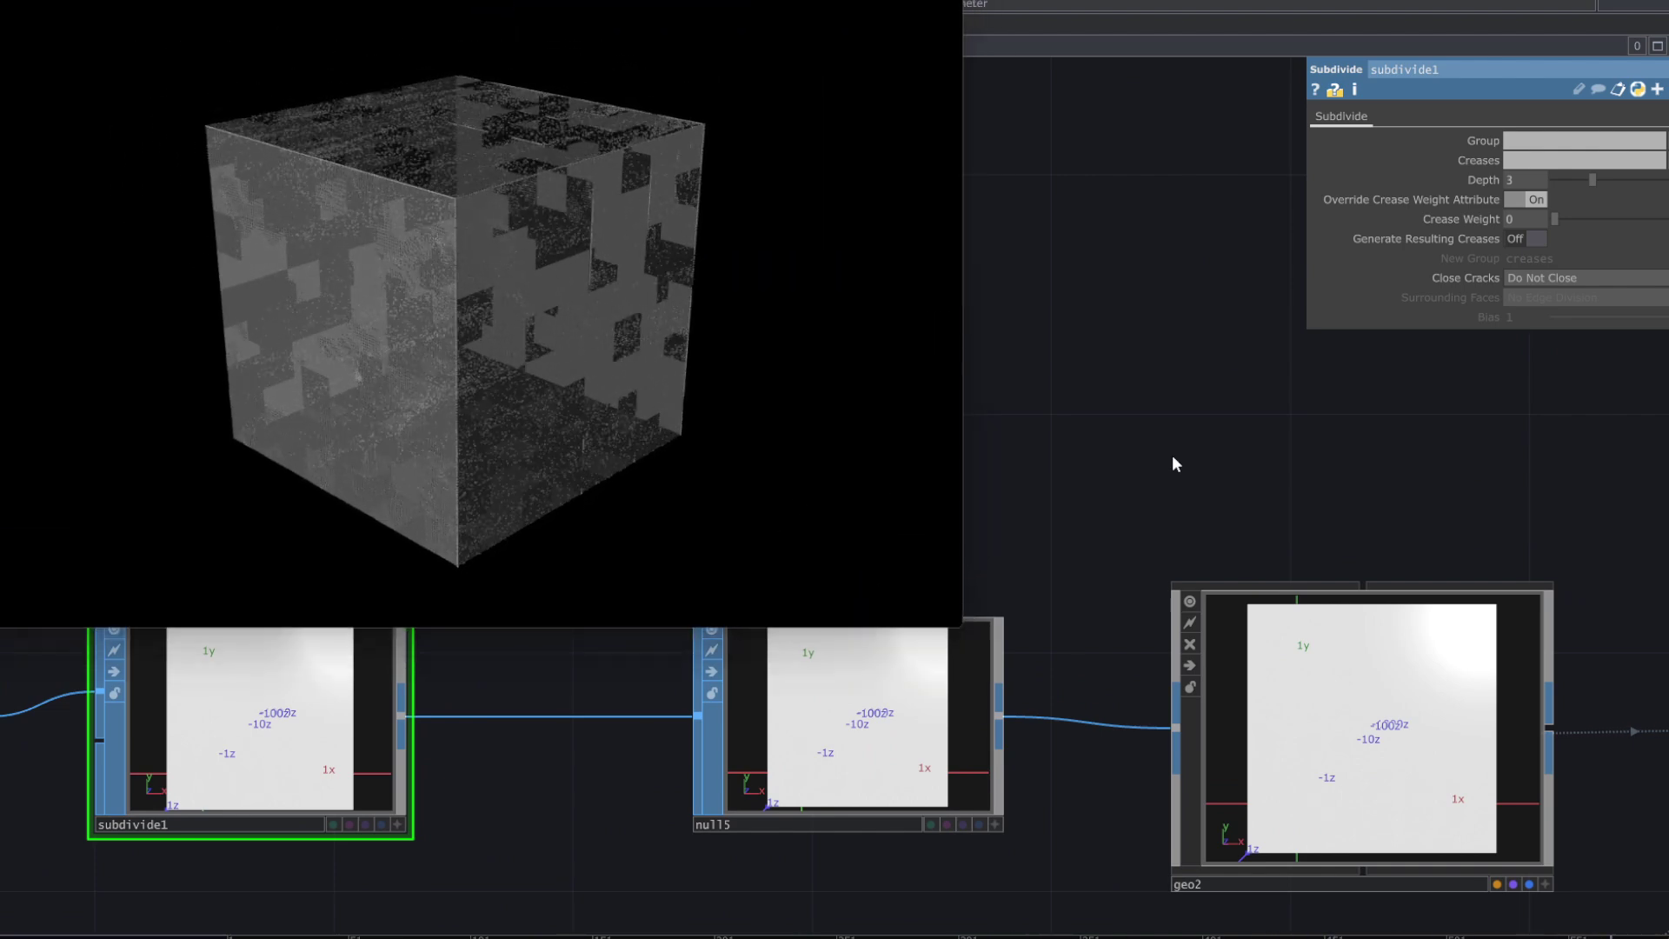
- Lower pbr2's Specular Level to 0.202
scroll(1034, 503, "down", 4)
scroll(1297, 582, "up", 3)
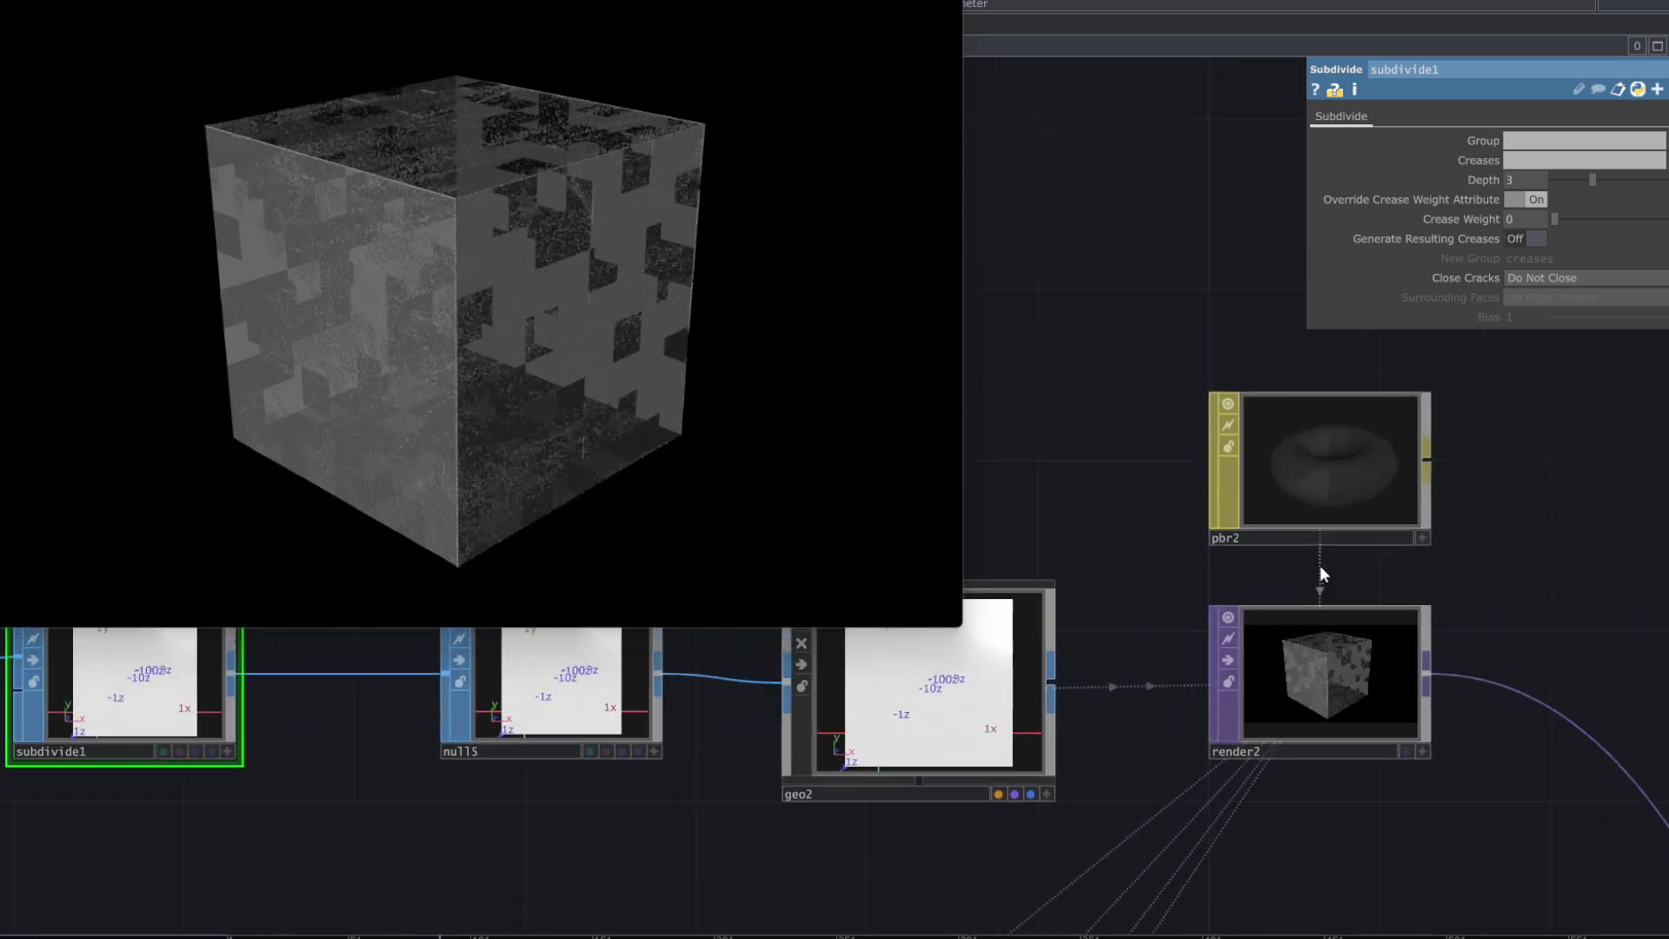
left_click(1312, 517)
left_click_drag(1101, 311, 1011, 396)
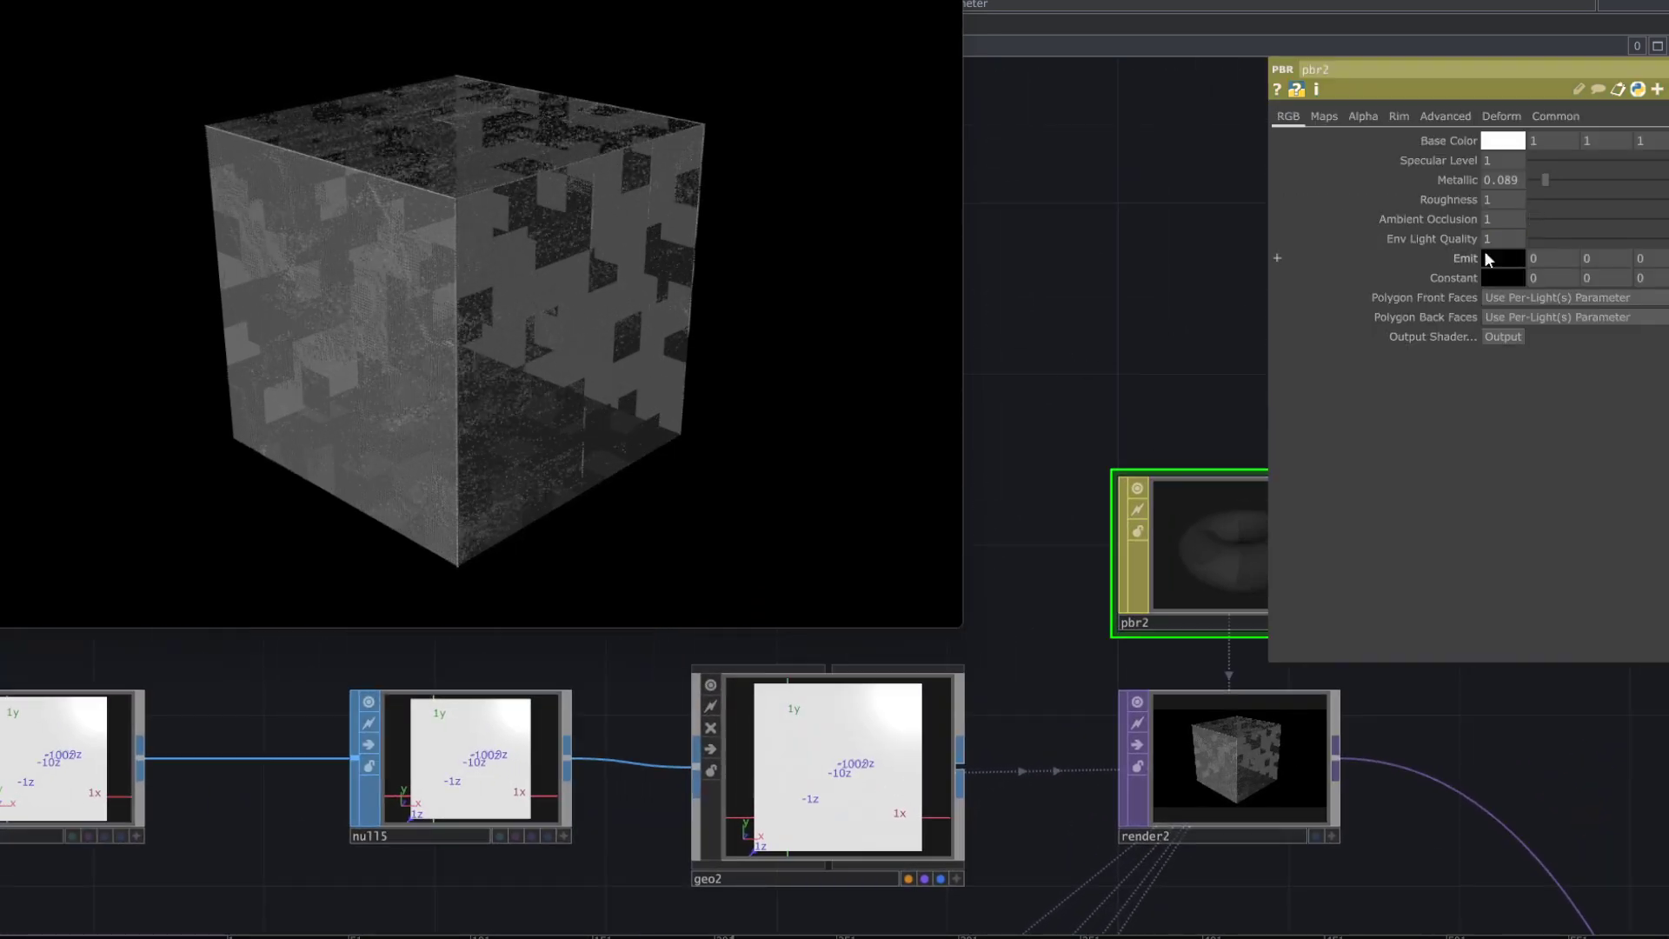
left_click_drag(1656, 165, 1606, 170)
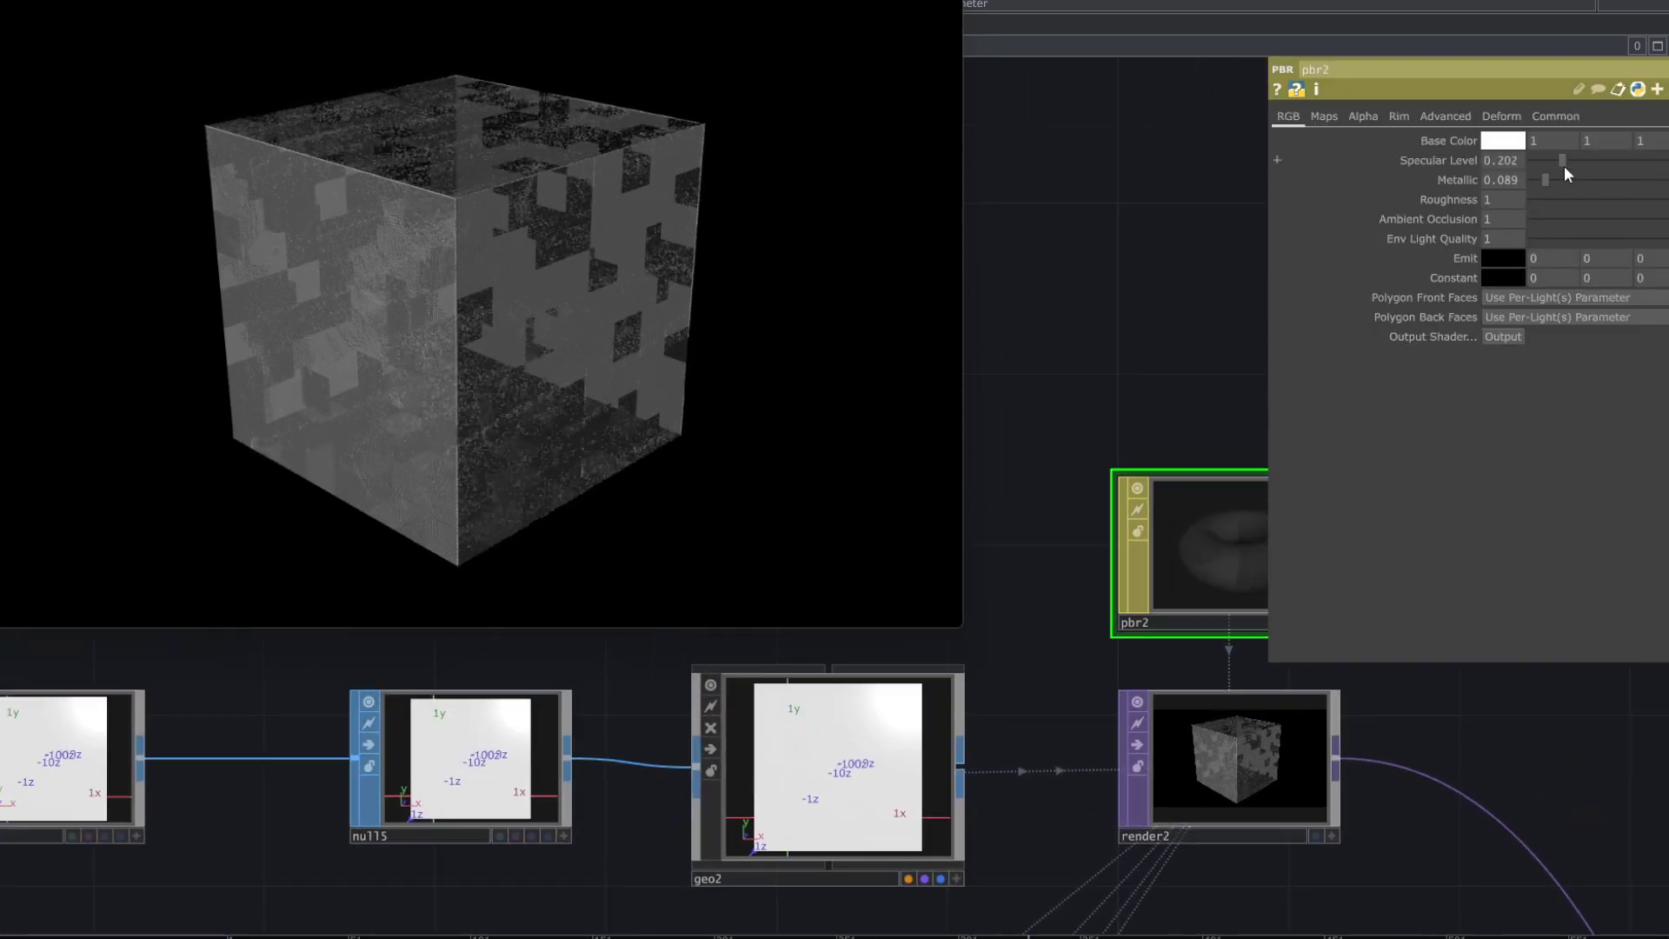
- Raise pbr2's Alpha Front to 0.536
left_click(1396, 116)
left_click(1363, 117)
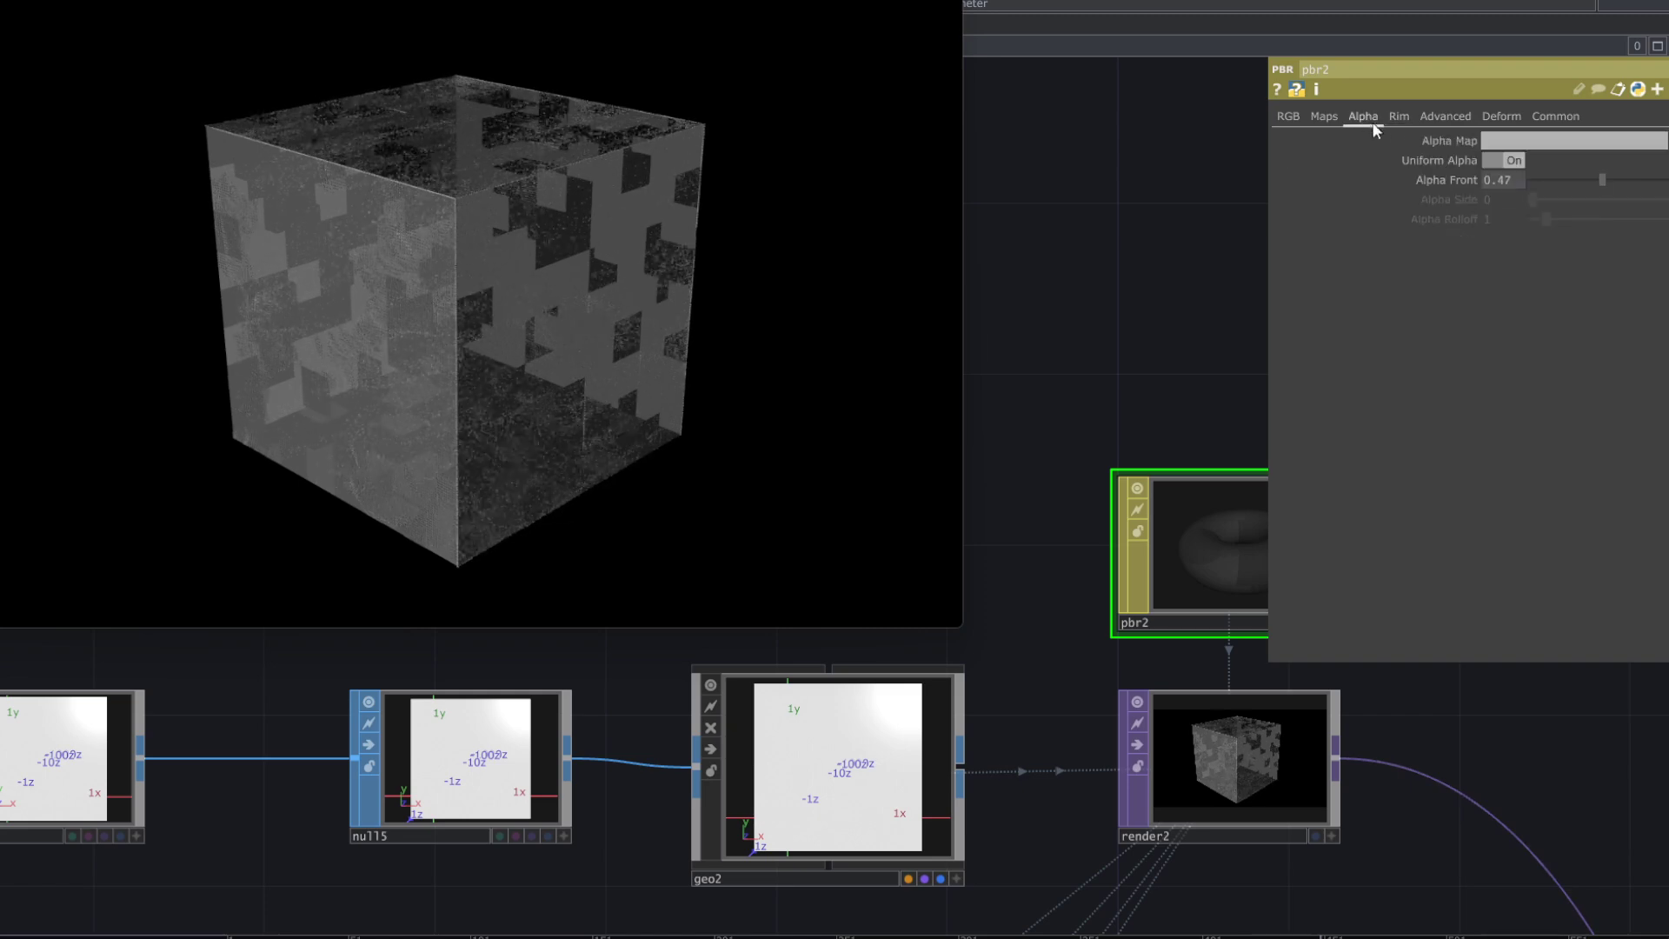
left_click_drag(1573, 179, 1614, 185)
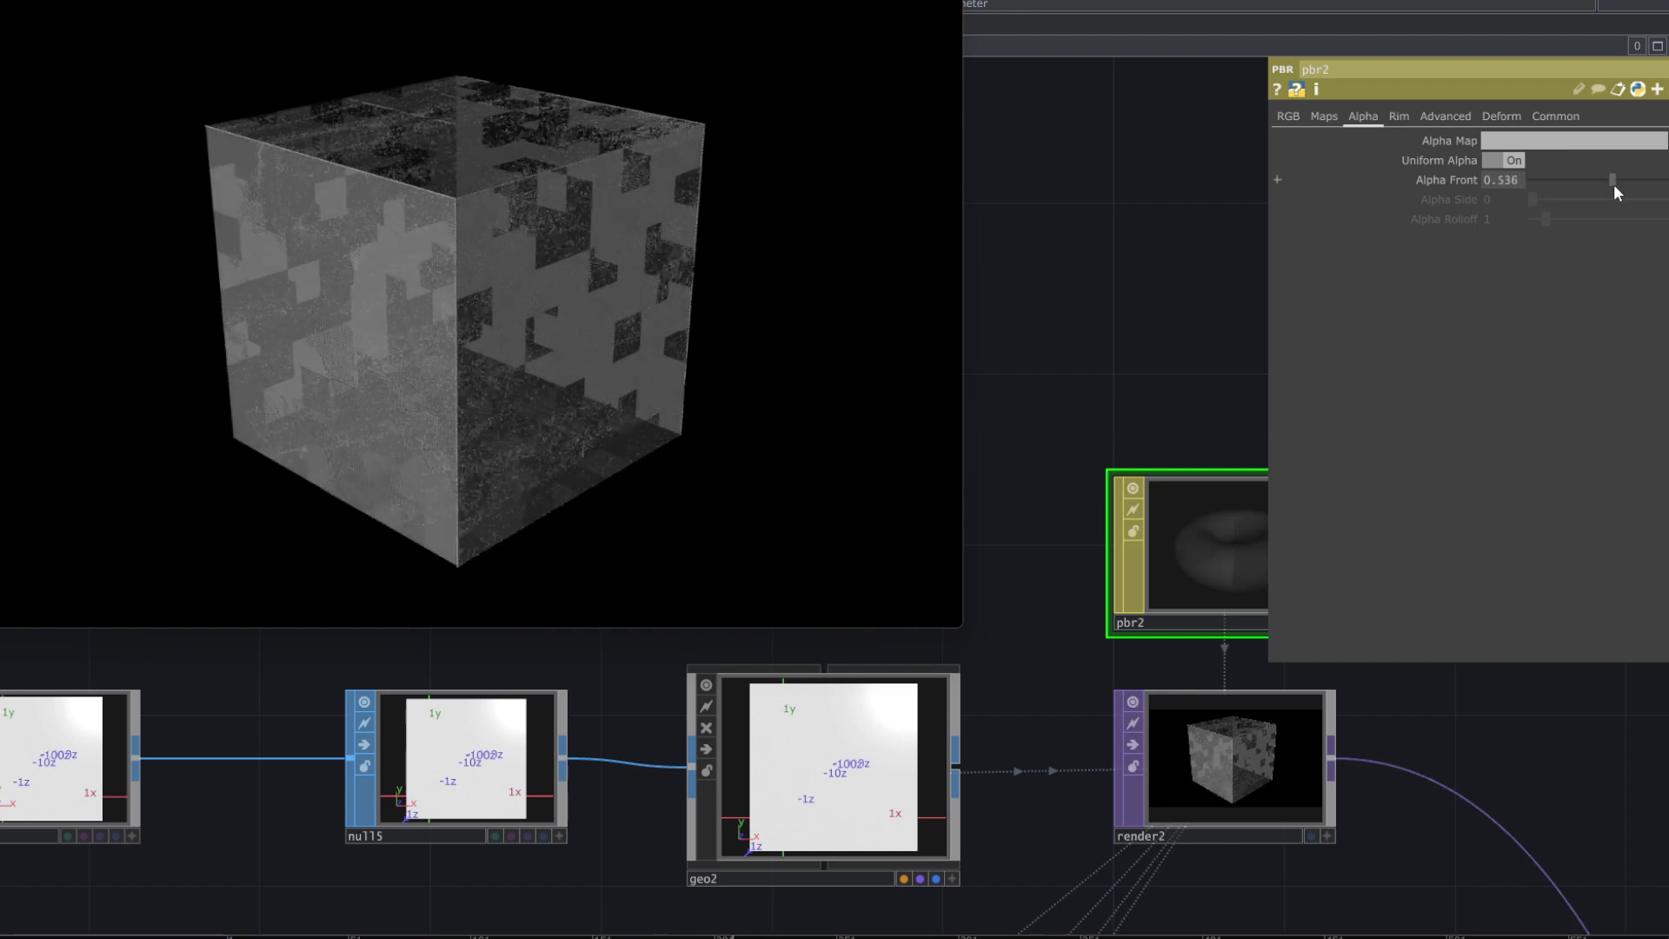
scroll(1097, 661, "down", 5)
left_click_drag(1104, 708, 981, 565)
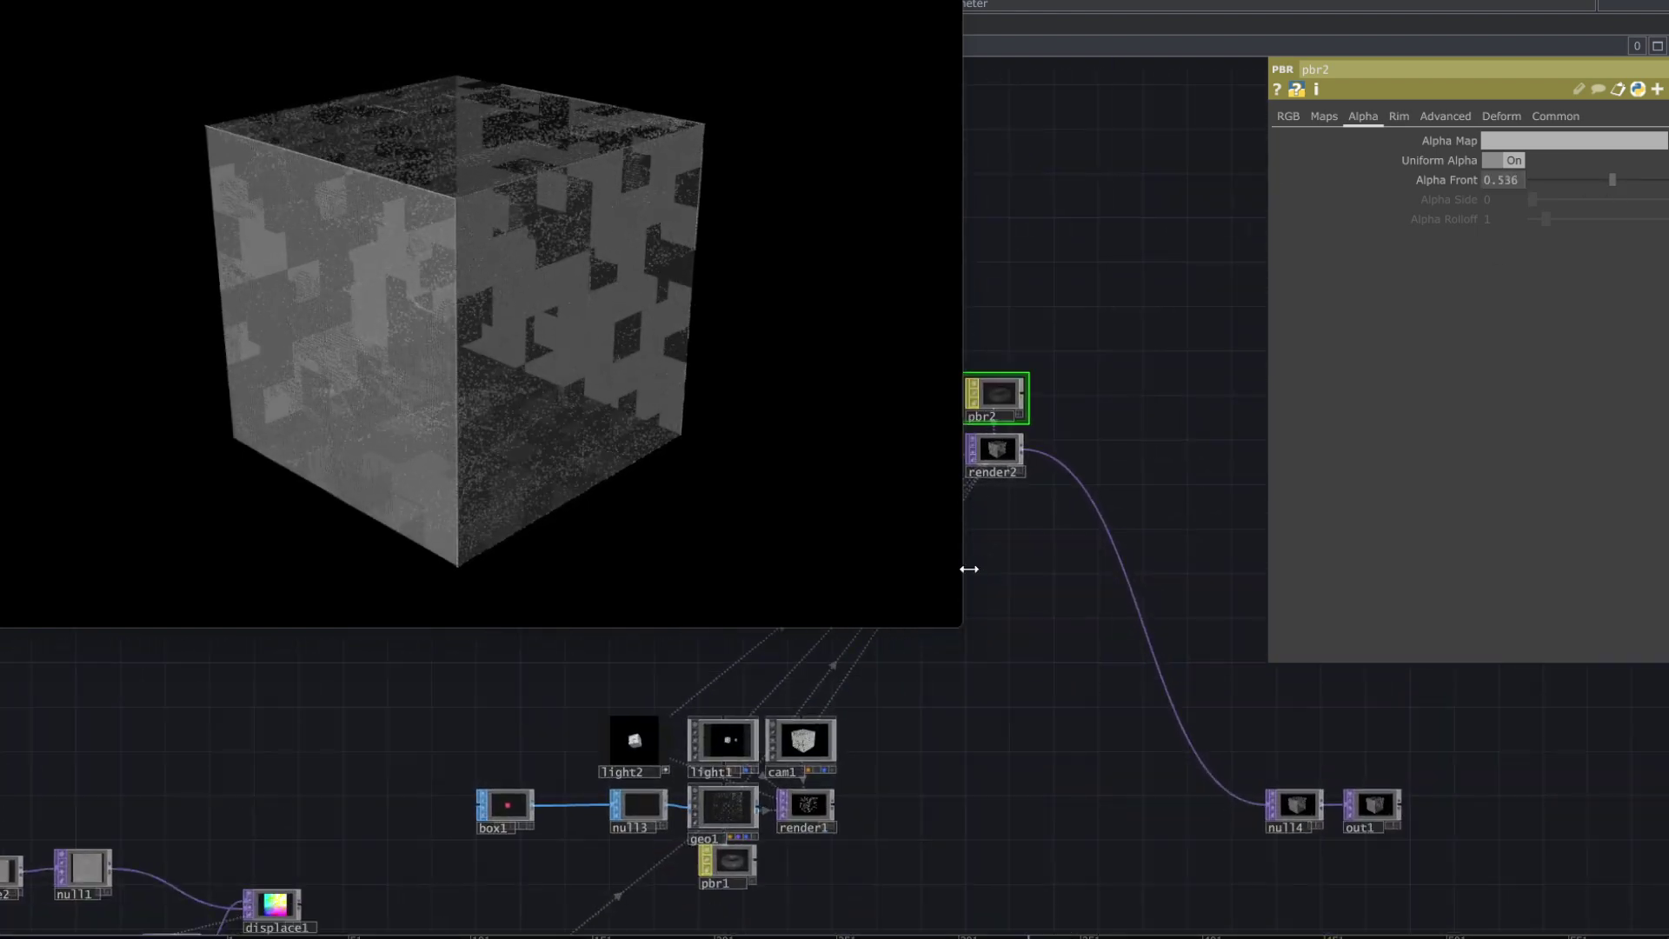
- Shrink the floating output preview and add a Composite TOP between render1 and null4
left_click_drag(960, 625, 588, 395)
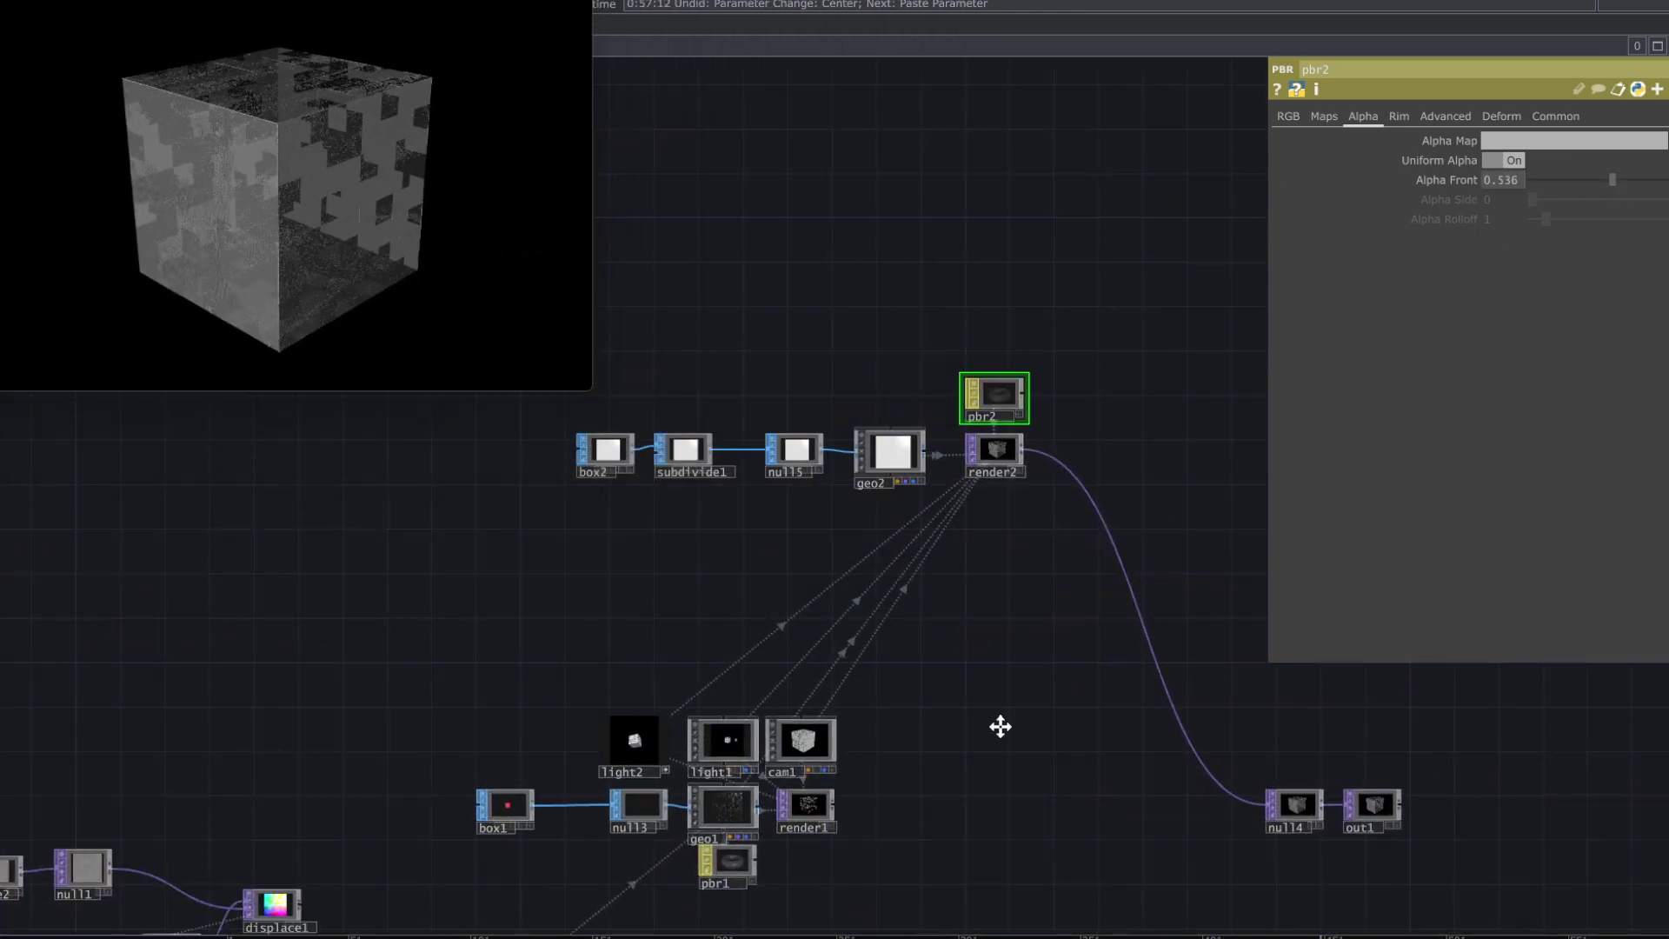
left_click_drag(999, 727, 967, 640)
key("Tab")
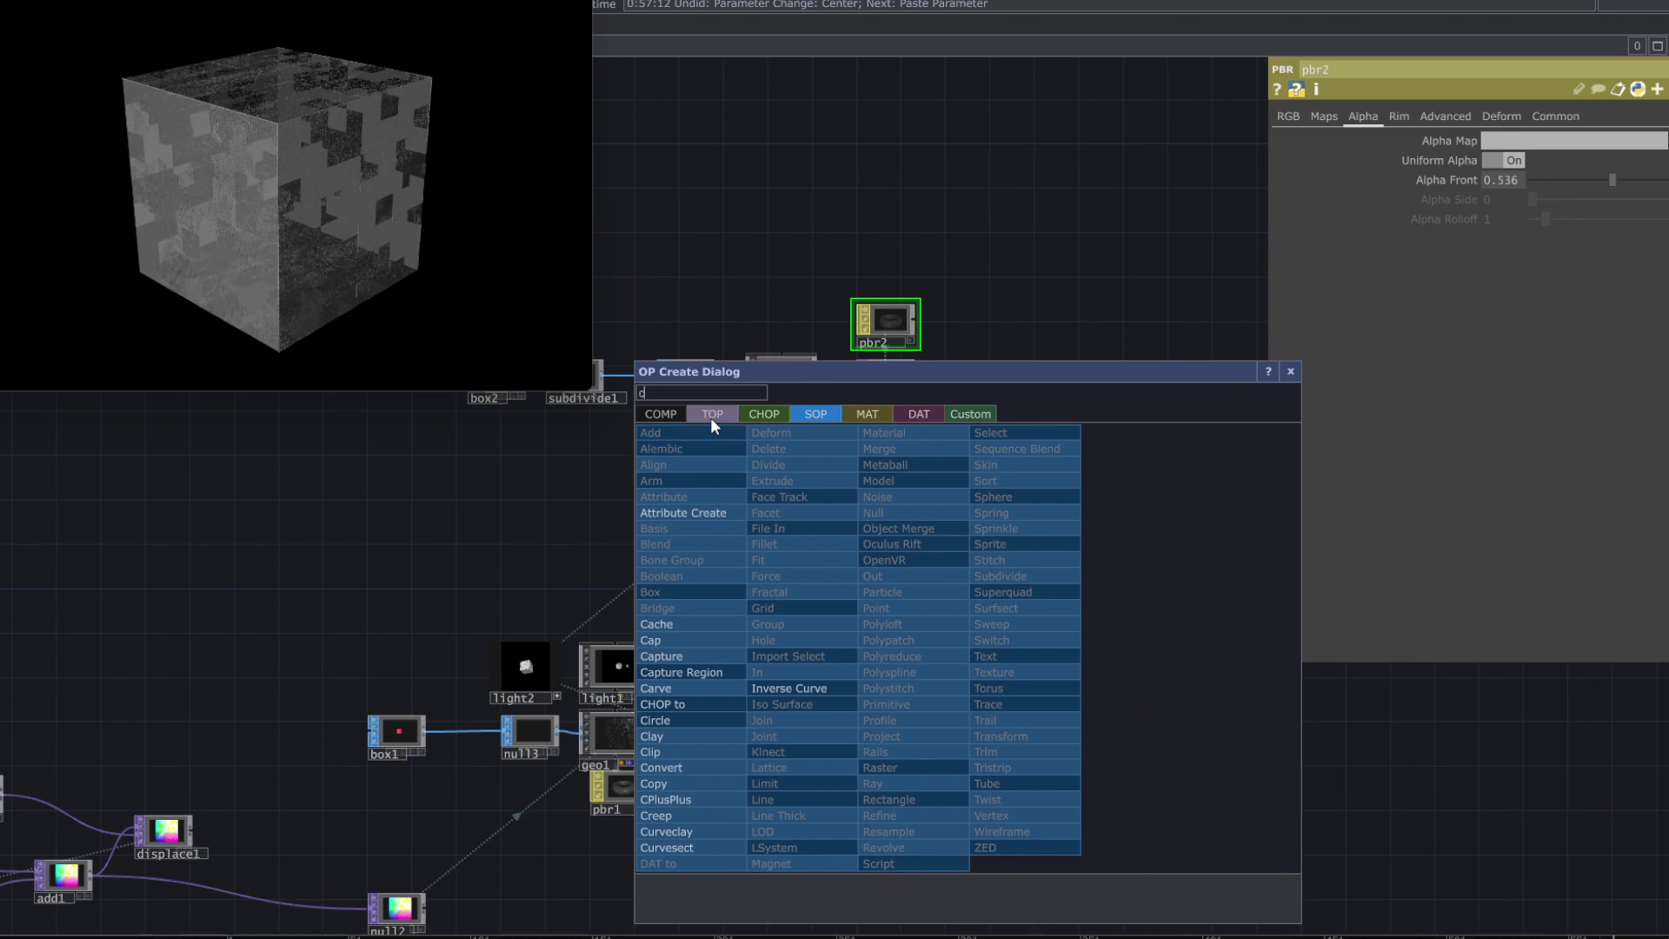
left_click(711, 415)
left_click(691, 623)
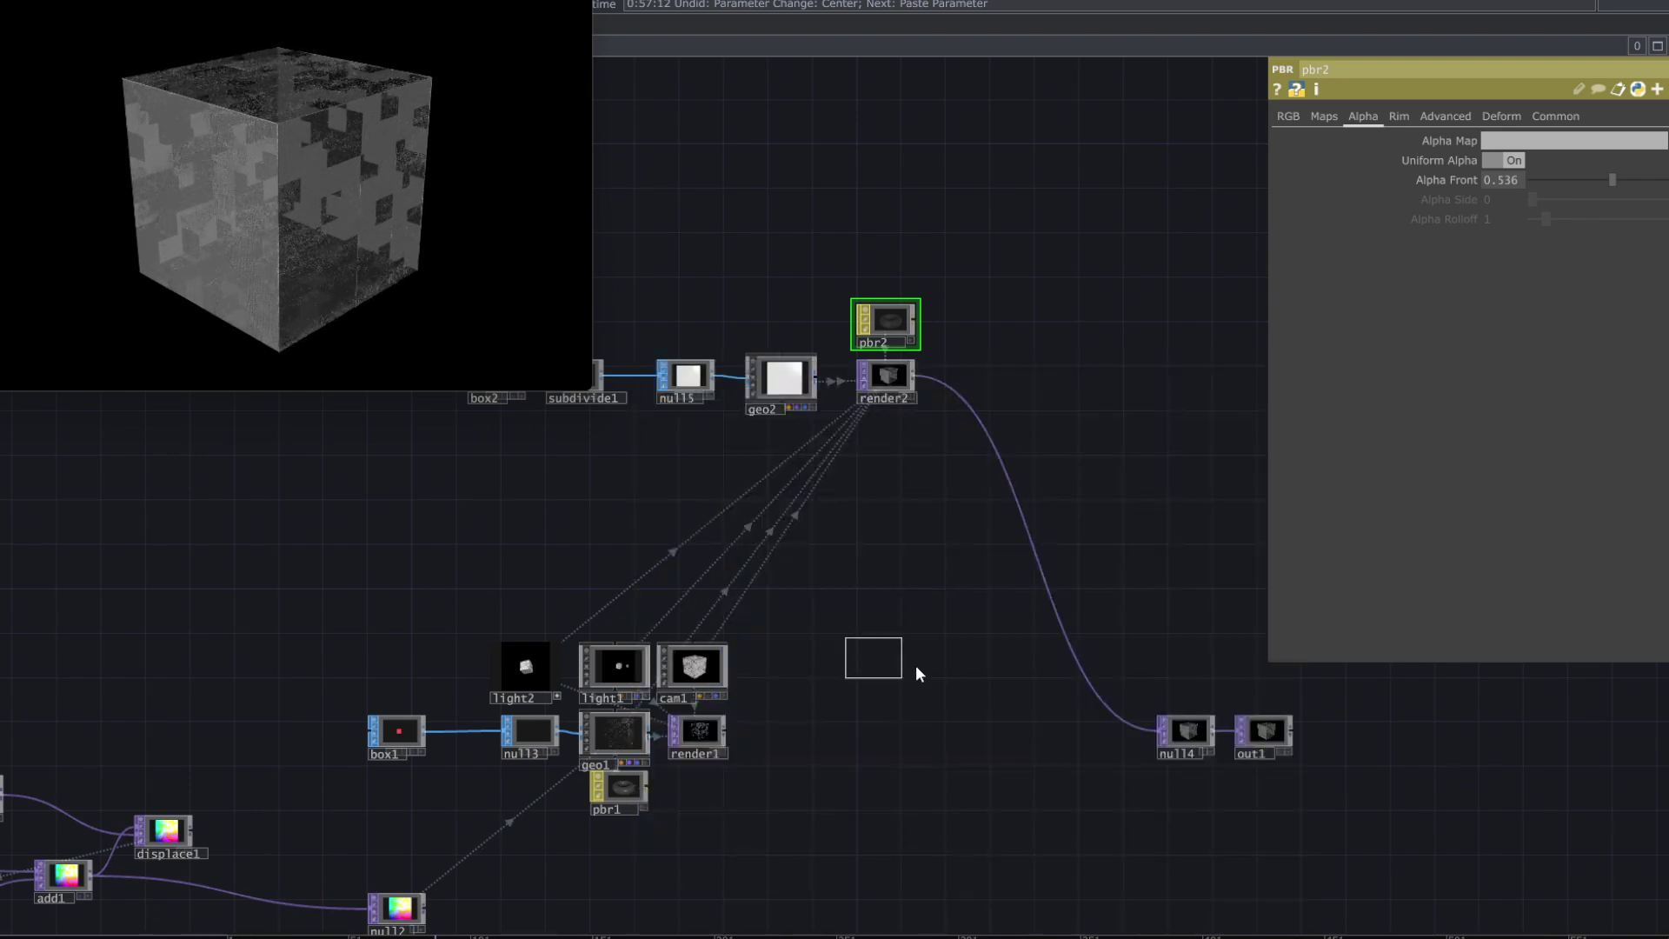
left_click(1002, 700)
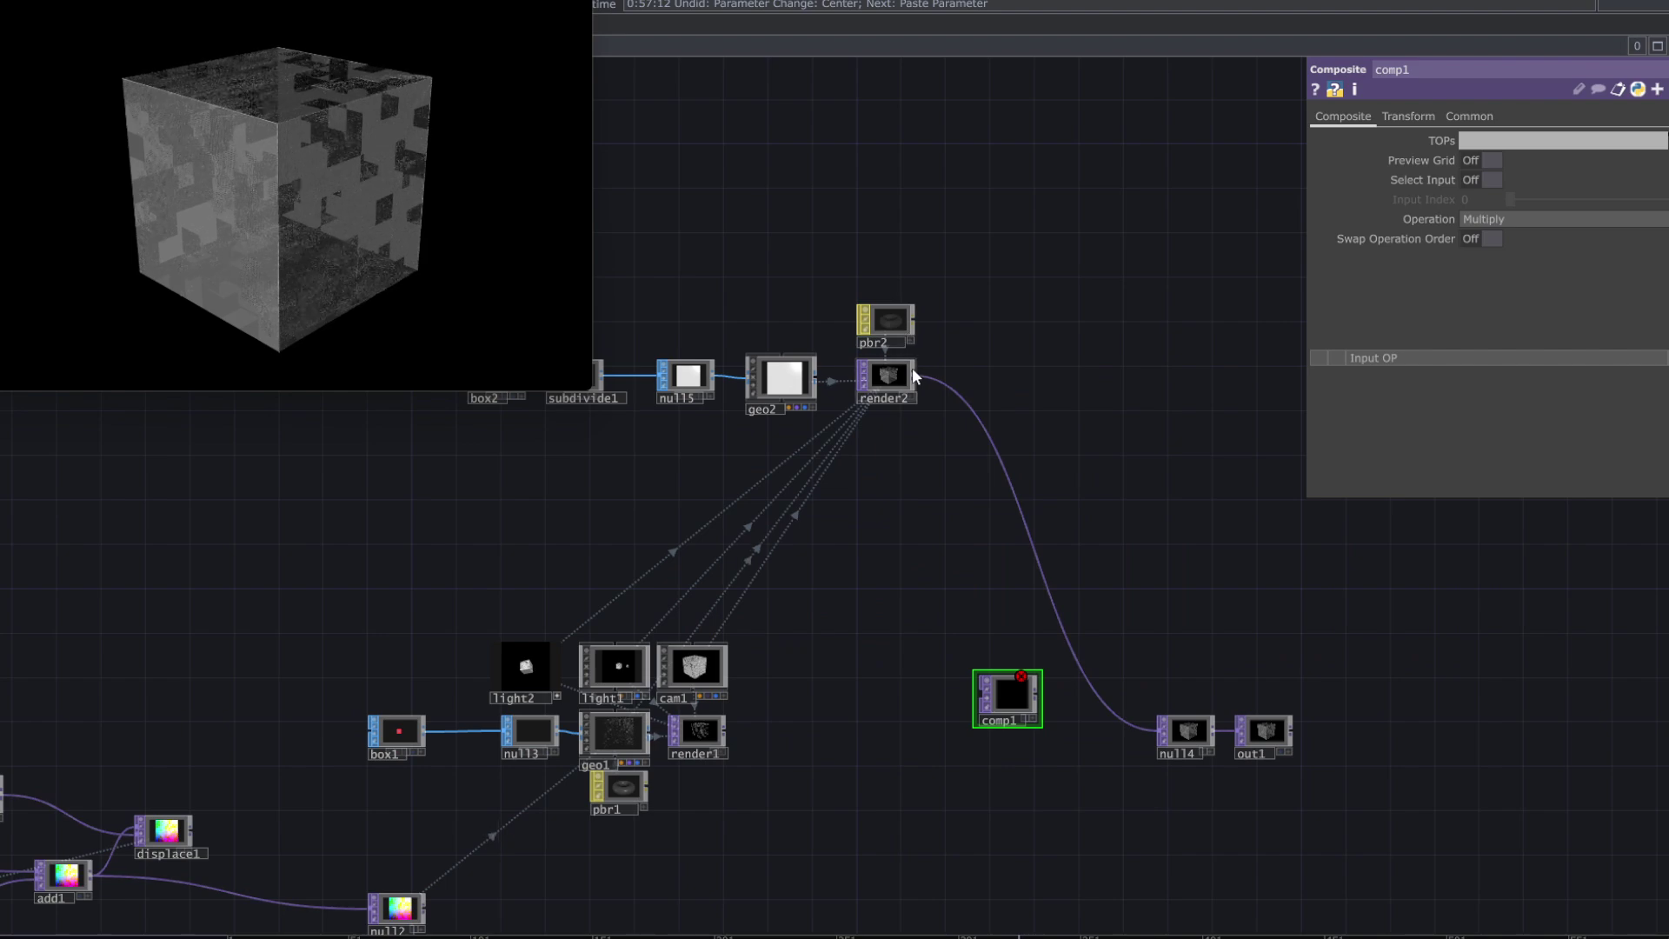
- Reposition render2 below pbr2 and move comp1 to make room for wiring the two renders together
left_click_drag(895, 381, 878, 522)
scroll(884, 652, "up", 4)
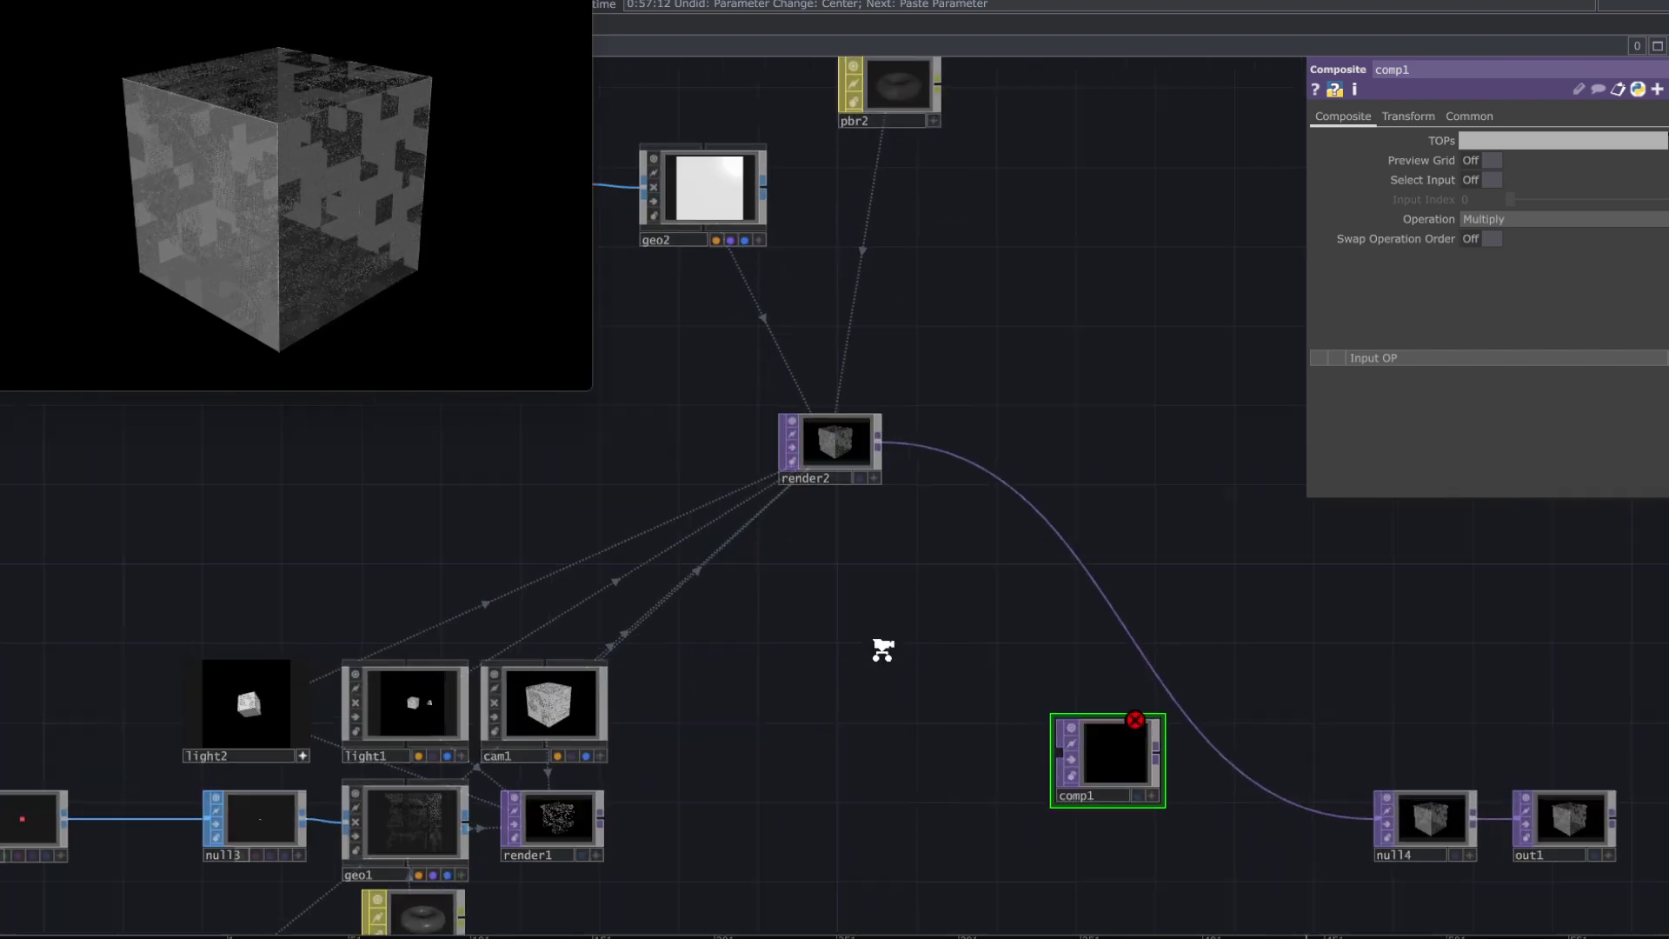
left_click_drag(851, 709, 753, 658)
left_click_drag(980, 632, 1281, 822)
left_click_drag(1270, 720, 945, 639)
- Append a Null TOP to render1 and connect both null4 and this Null into comp1
right_click(404, 692)
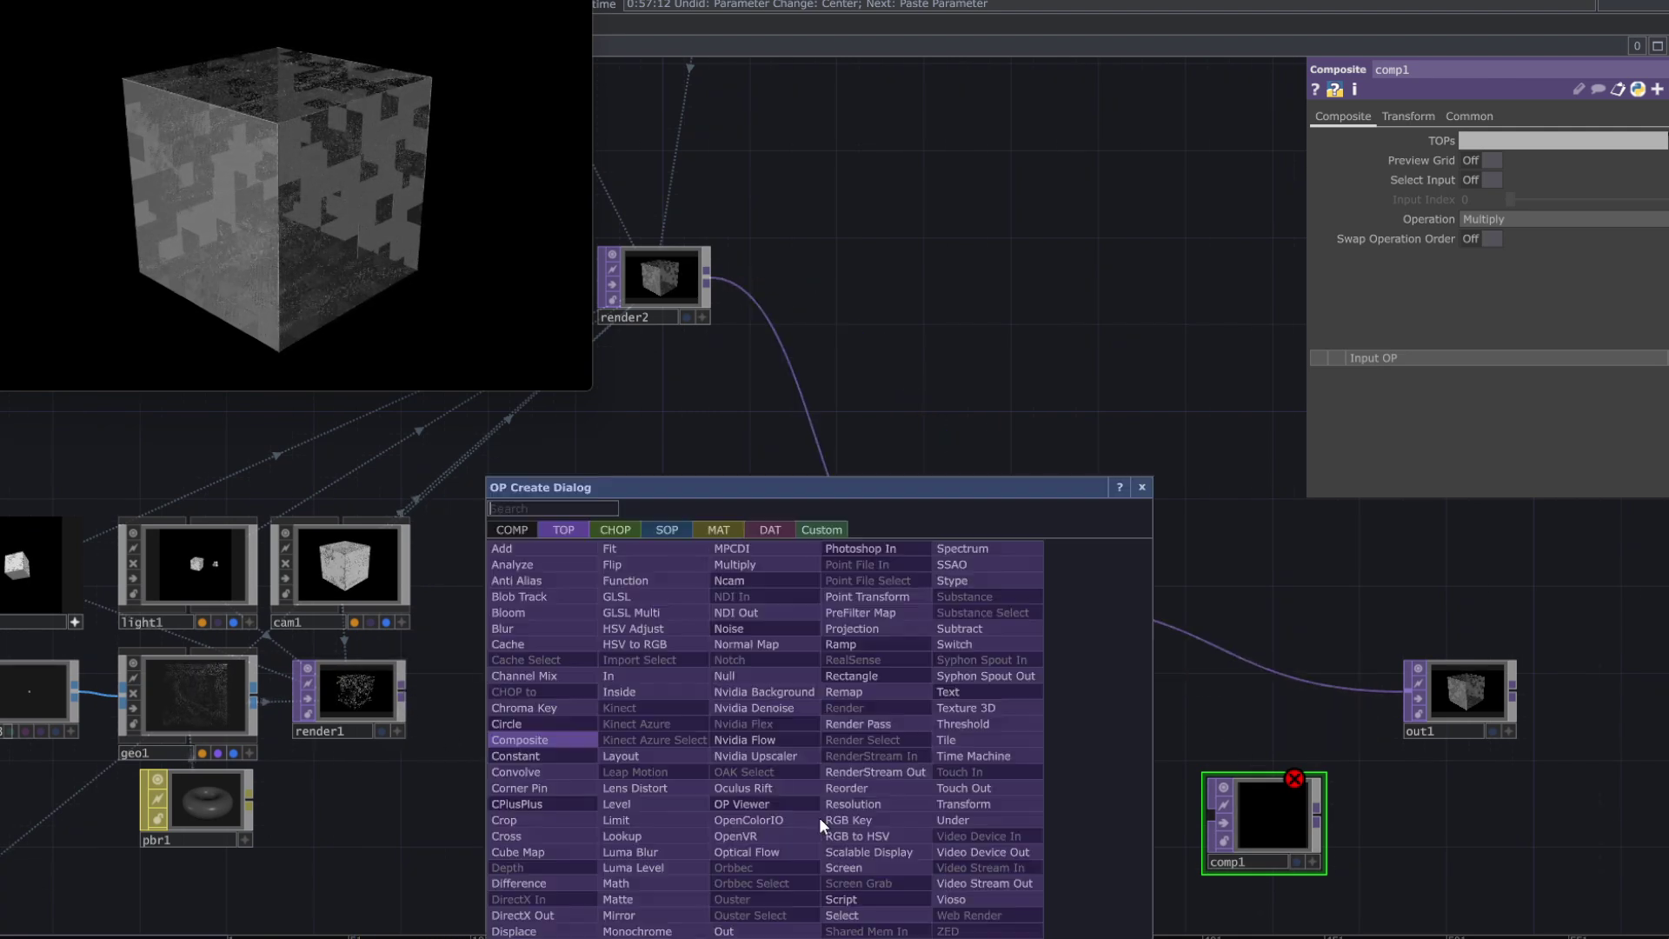
left_click(742, 676)
left_click(981, 823)
left_click_drag(991, 779, 871, 710)
left_click_drag(911, 552, 1077, 761)
scroll(1130, 765, "up", 5)
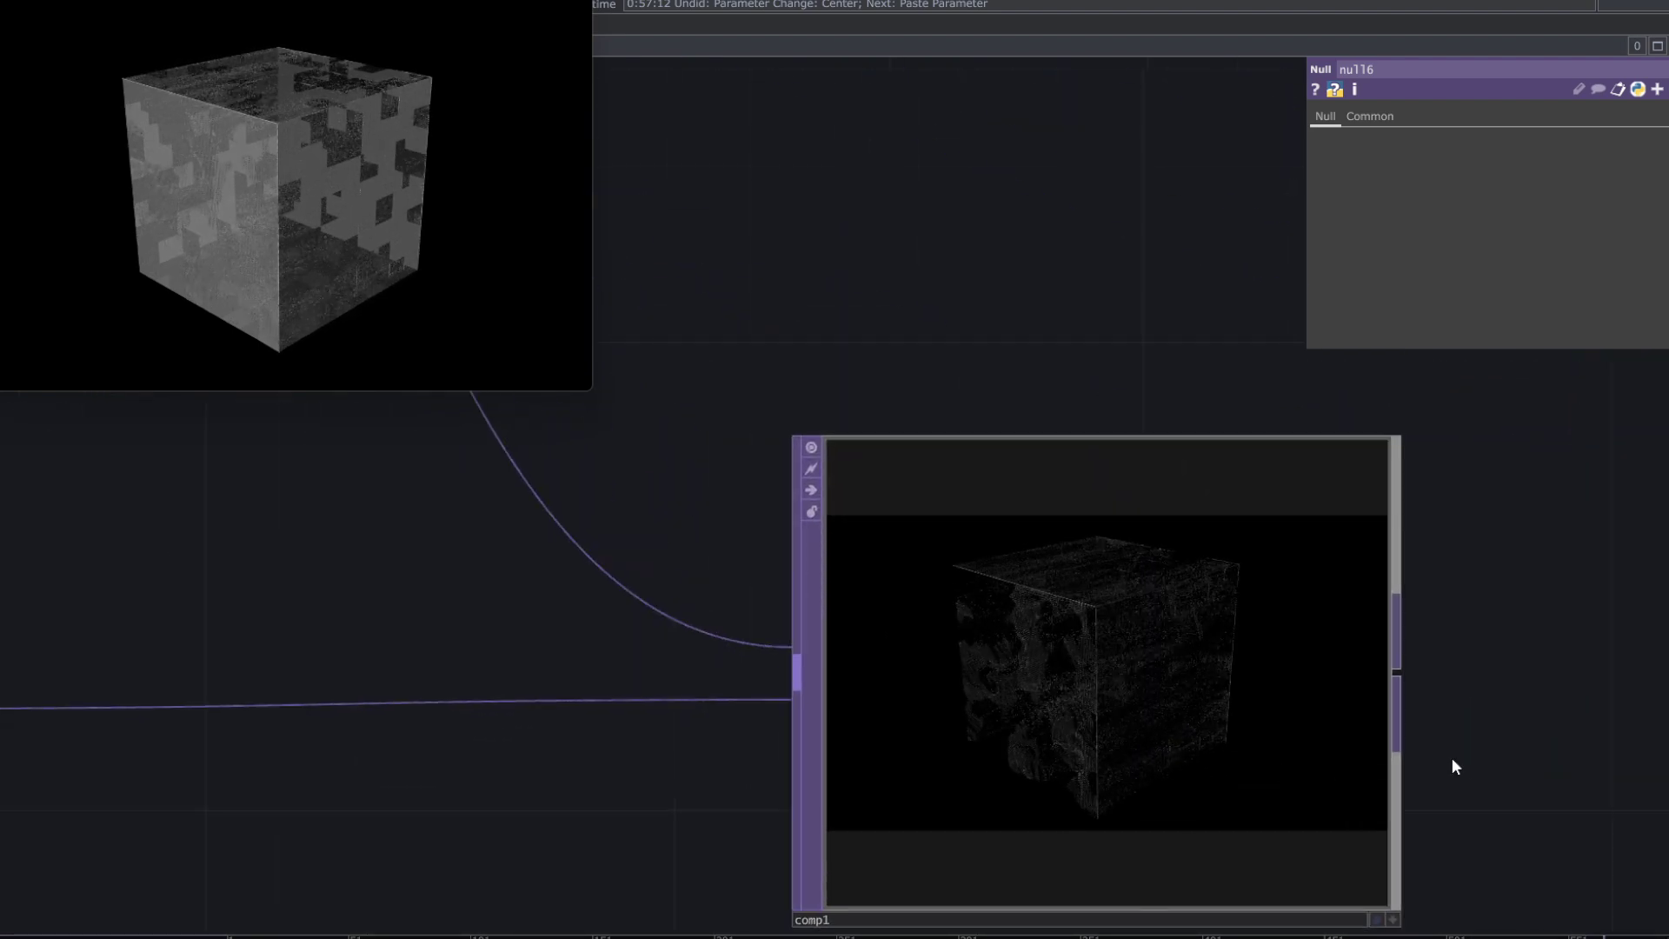
- Set comp1's Operation to Add and connect its output to out1
left_click(1390, 733)
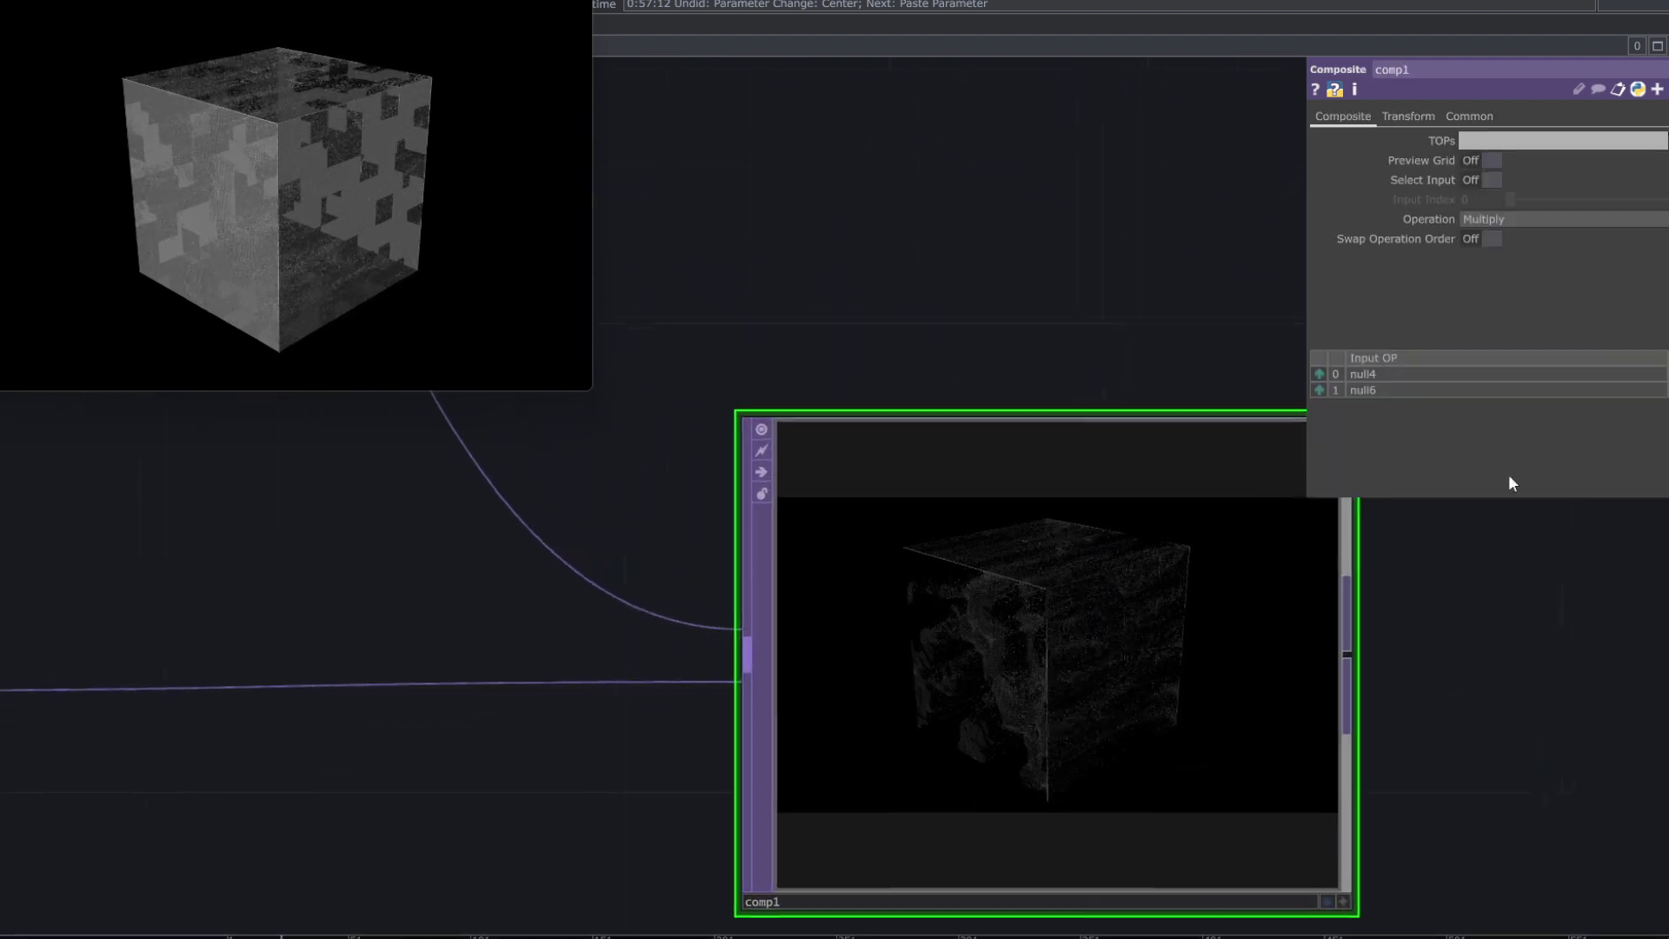
left_click(1553, 216)
left_click(1524, 235)
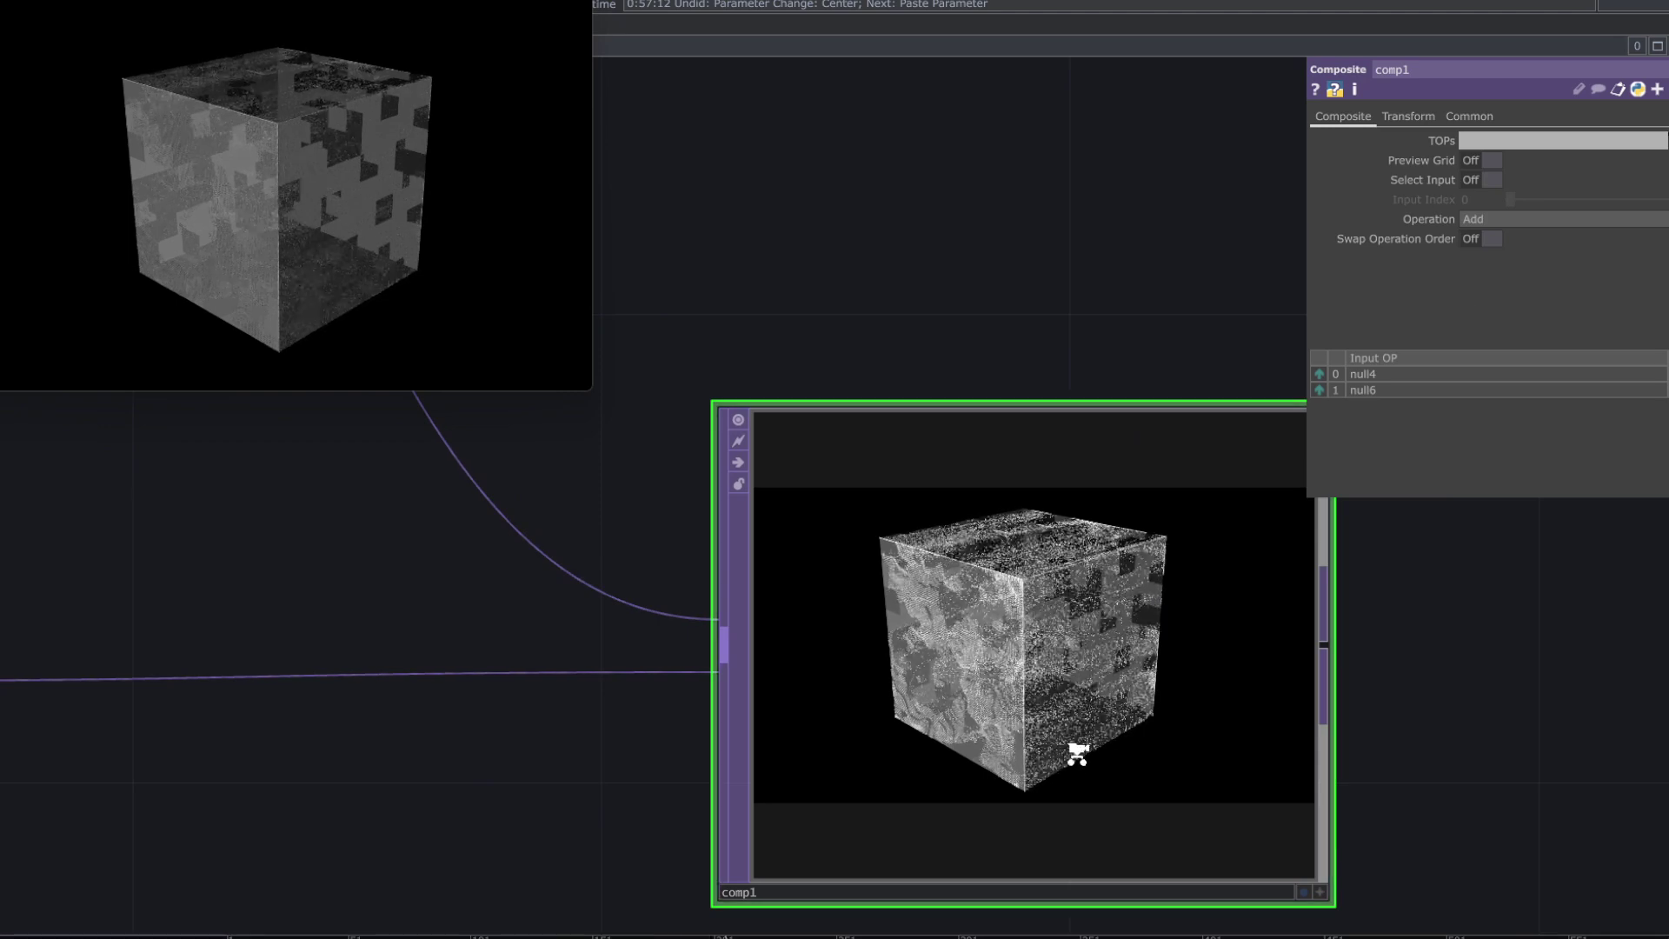
scroll(1073, 753, "up", 3)
scroll(1073, 753, "down", 6)
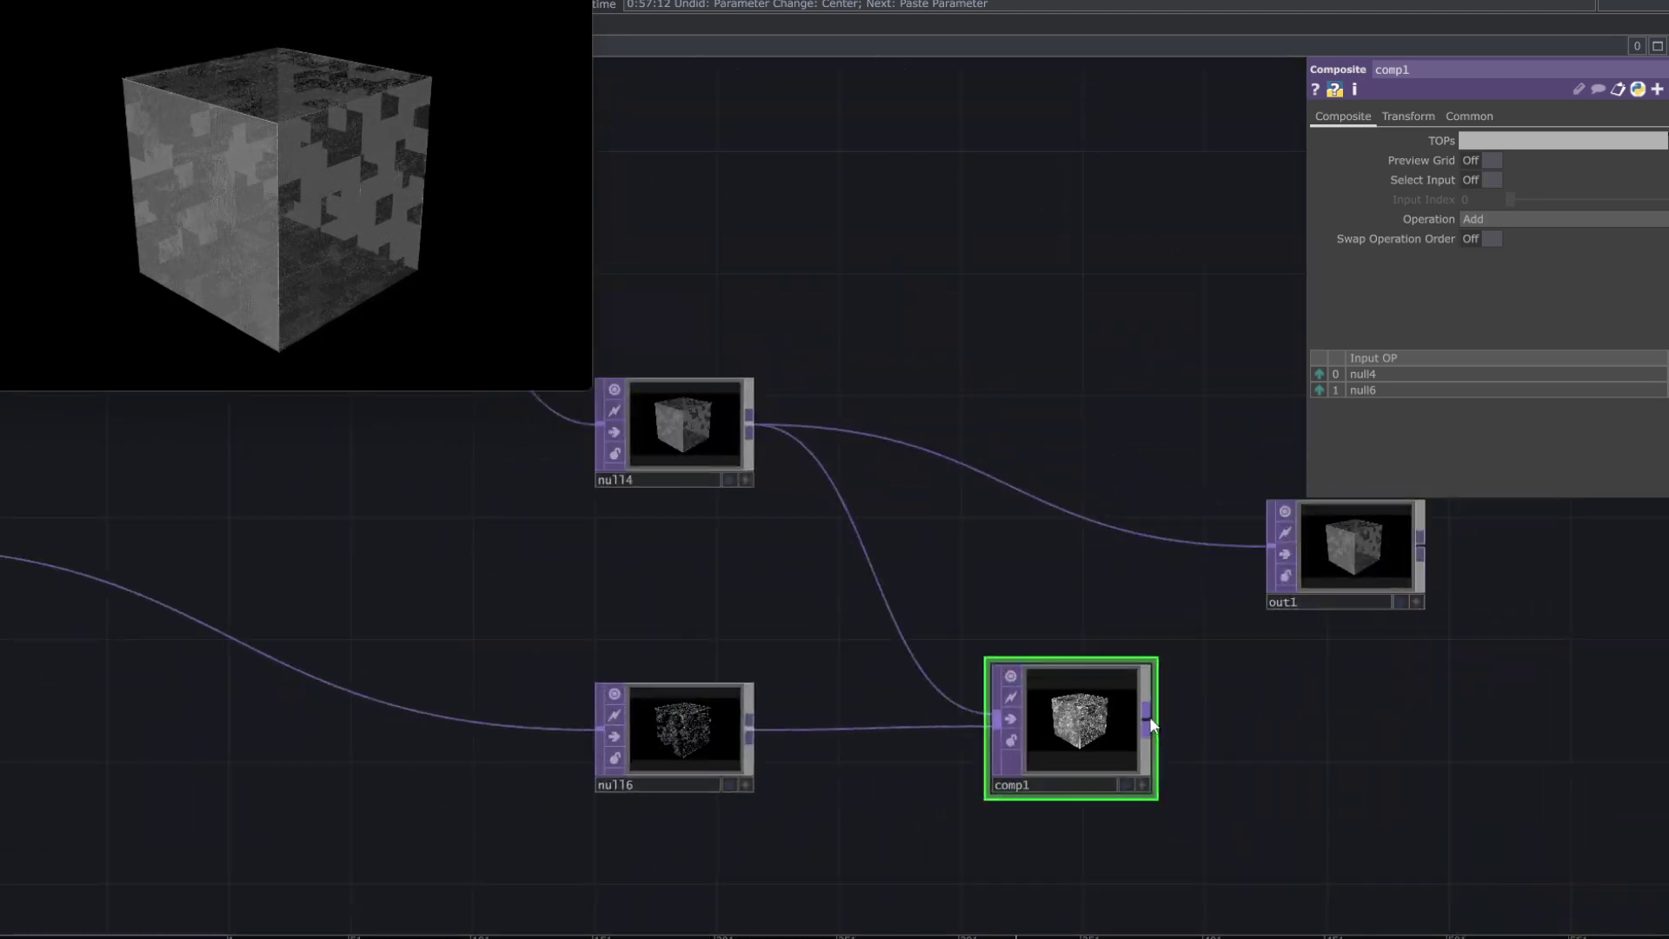
left_click_drag(1149, 715, 1269, 547)
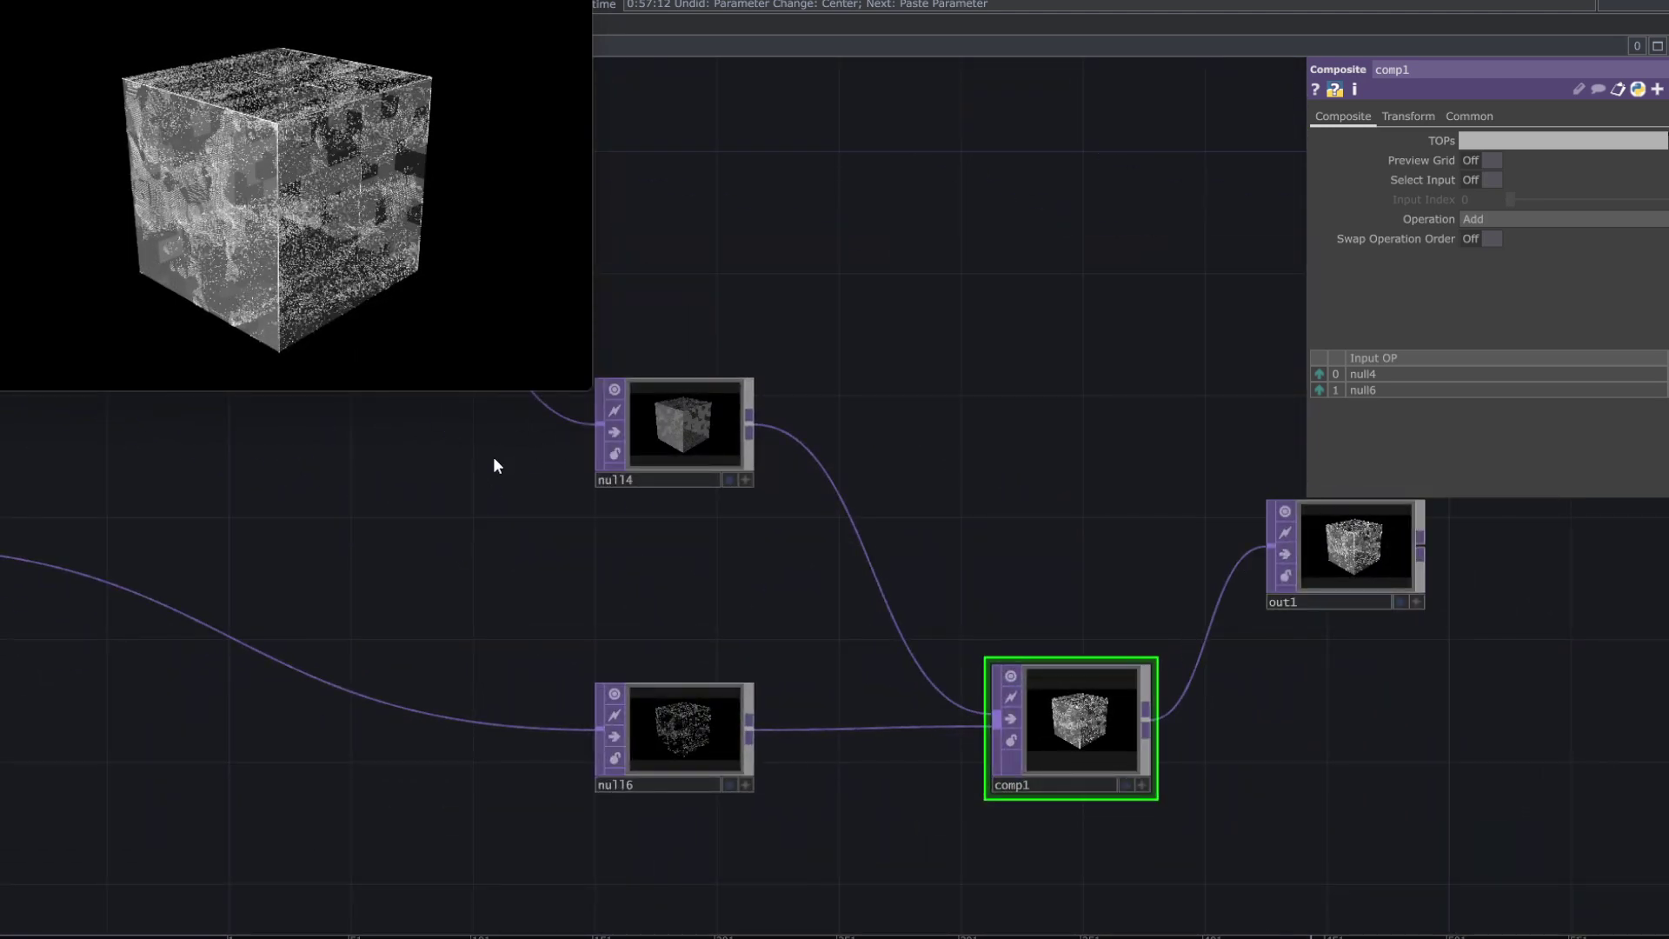
- Set subdivide1's Depth to 2
left_click_drag(494, 458, 892, 617)
left_click_drag(645, 607, 955, 685)
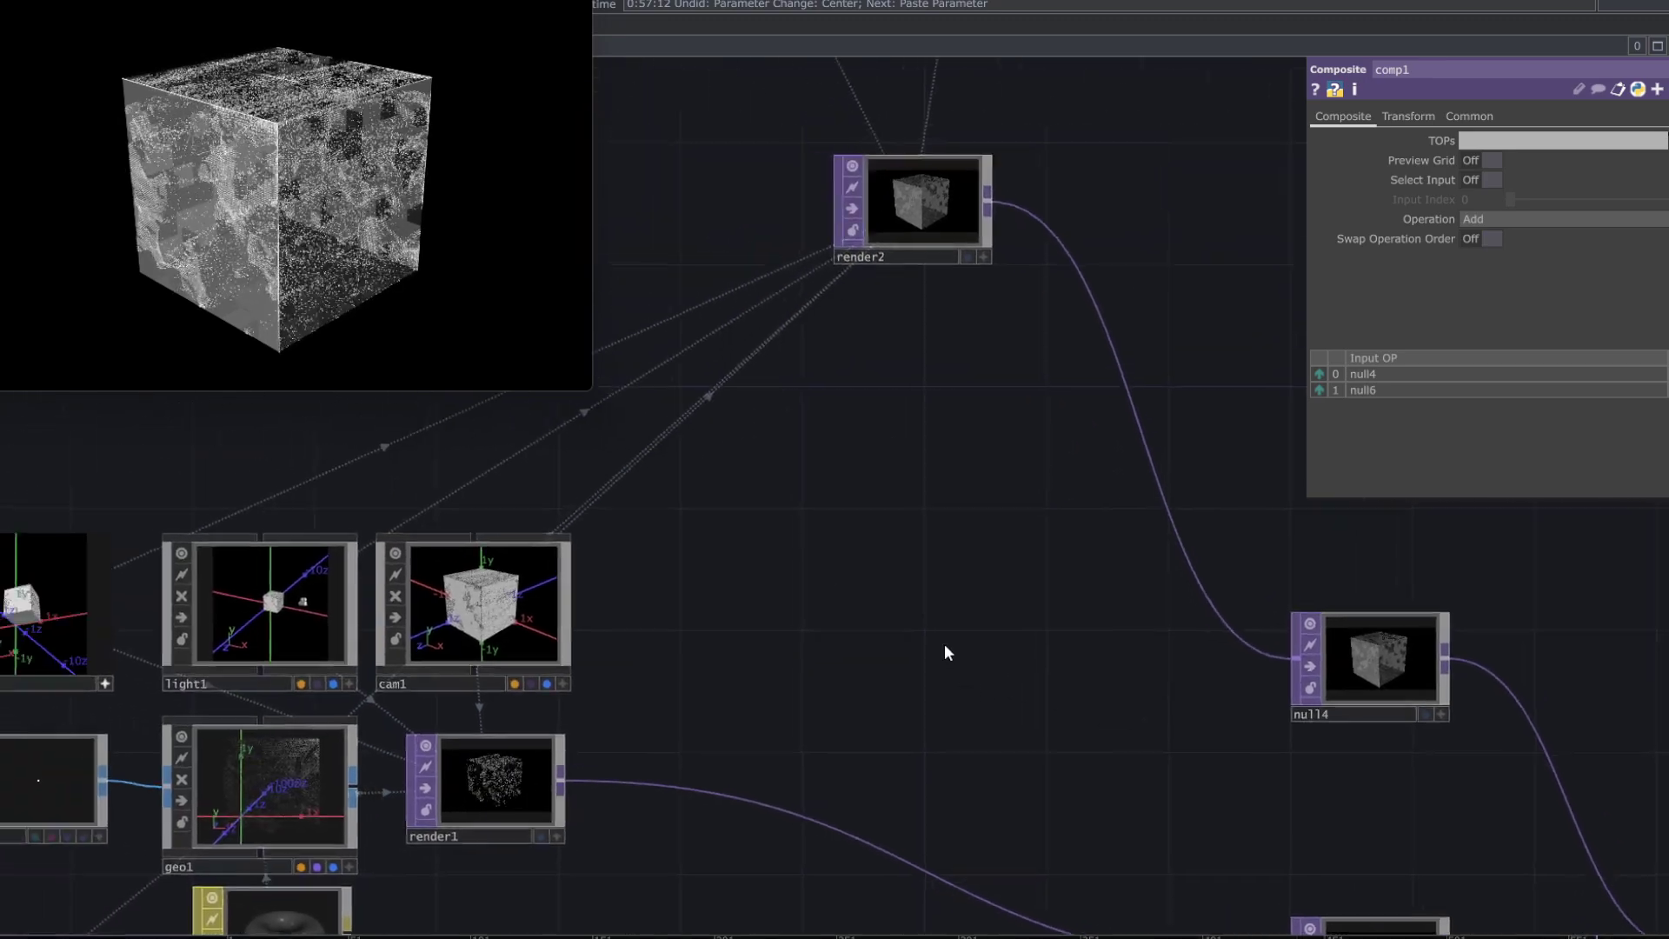
left_click_drag(869, 594, 1010, 657)
scroll(1013, 657, "down", 6)
scroll(830, 456, "up", 5)
scroll(838, 466, "up", 1)
left_click(838, 466)
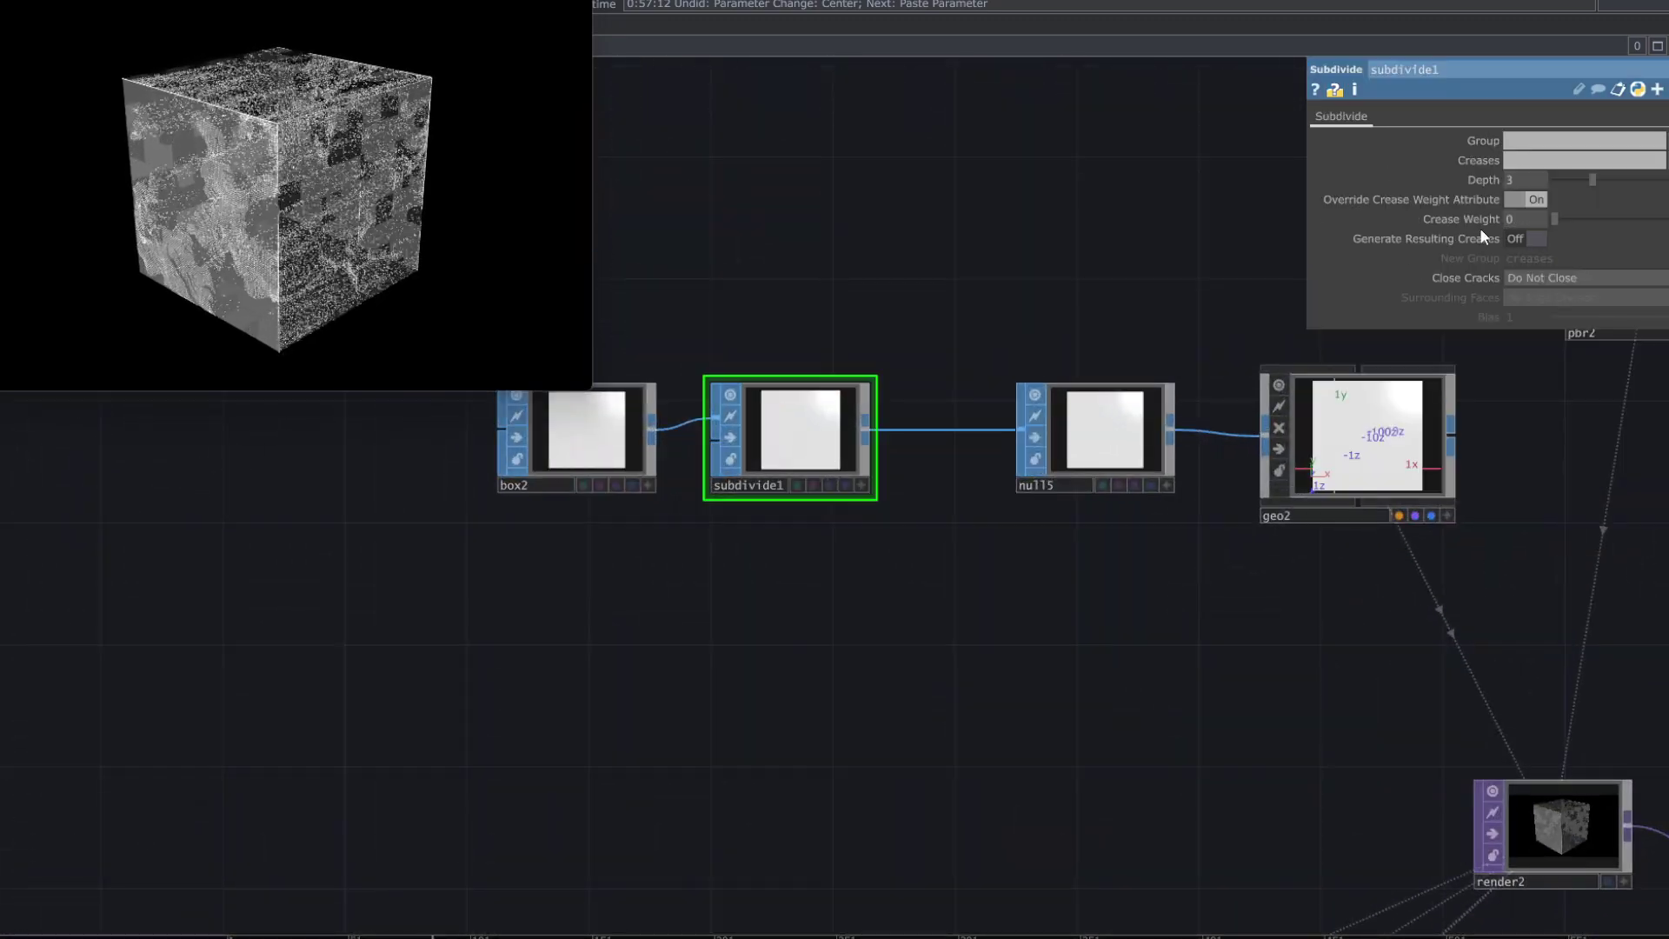
left_click_drag(1582, 179, 1581, 195)
- Lower pbr2's Roughness to 0.179
left_click_drag(1230, 597, 687, 685)
scroll(692, 683, "down", 4)
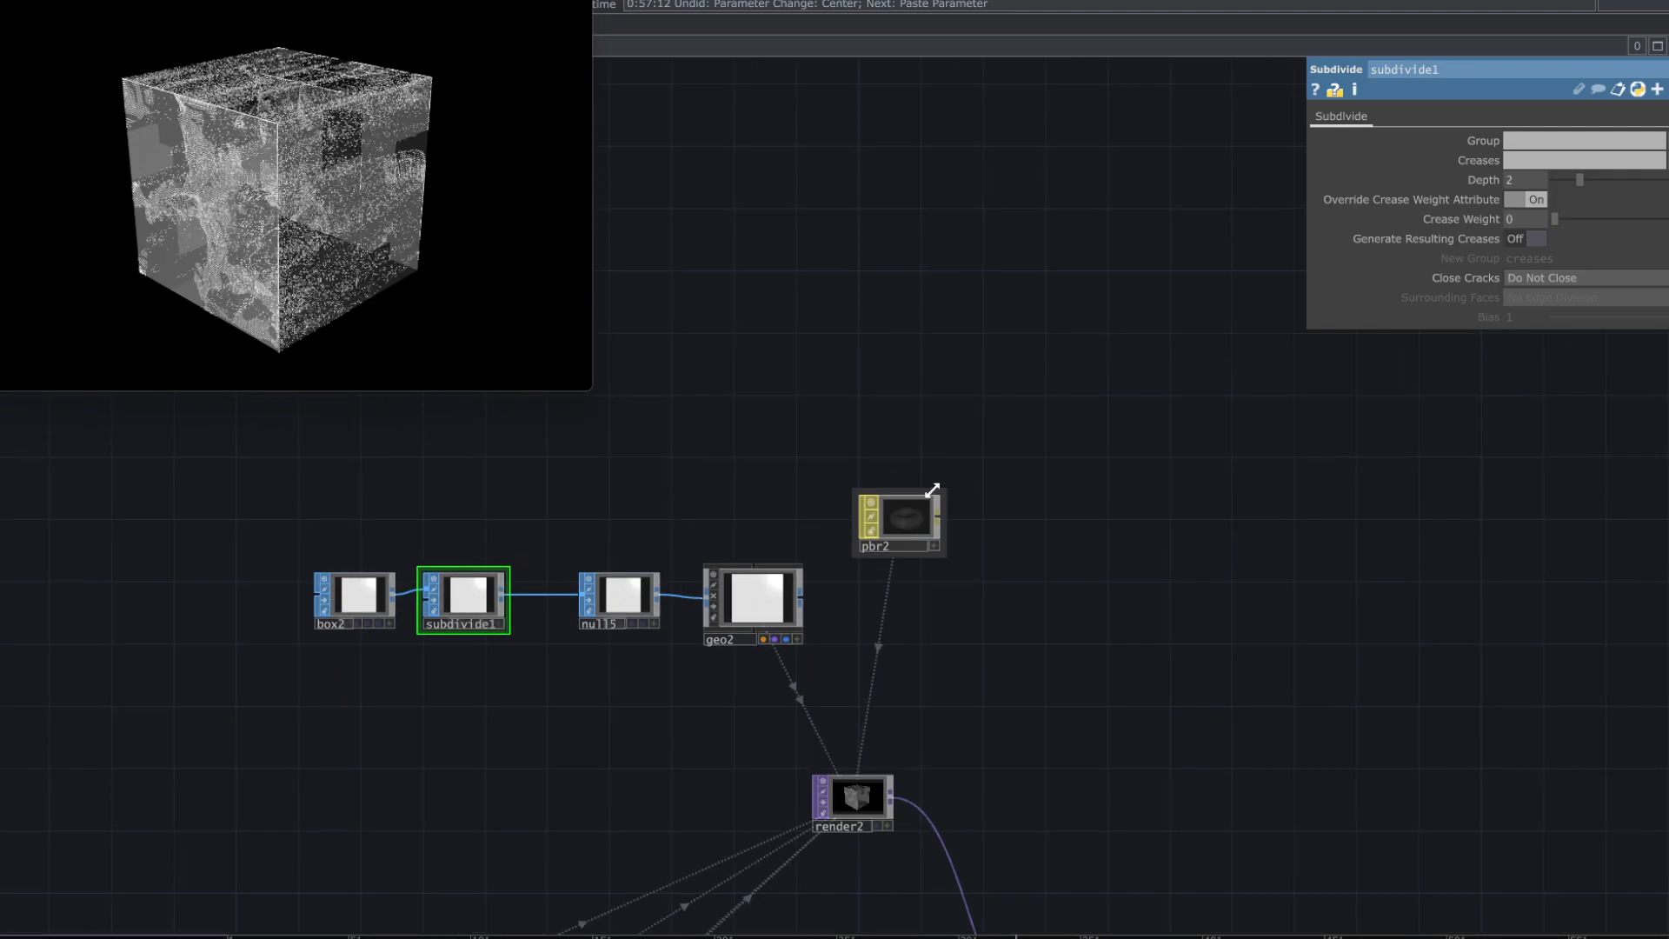
left_click(901, 545)
scroll(903, 546, "up", 10)
left_click_drag(905, 425, 906, 480)
left_click(1299, 120)
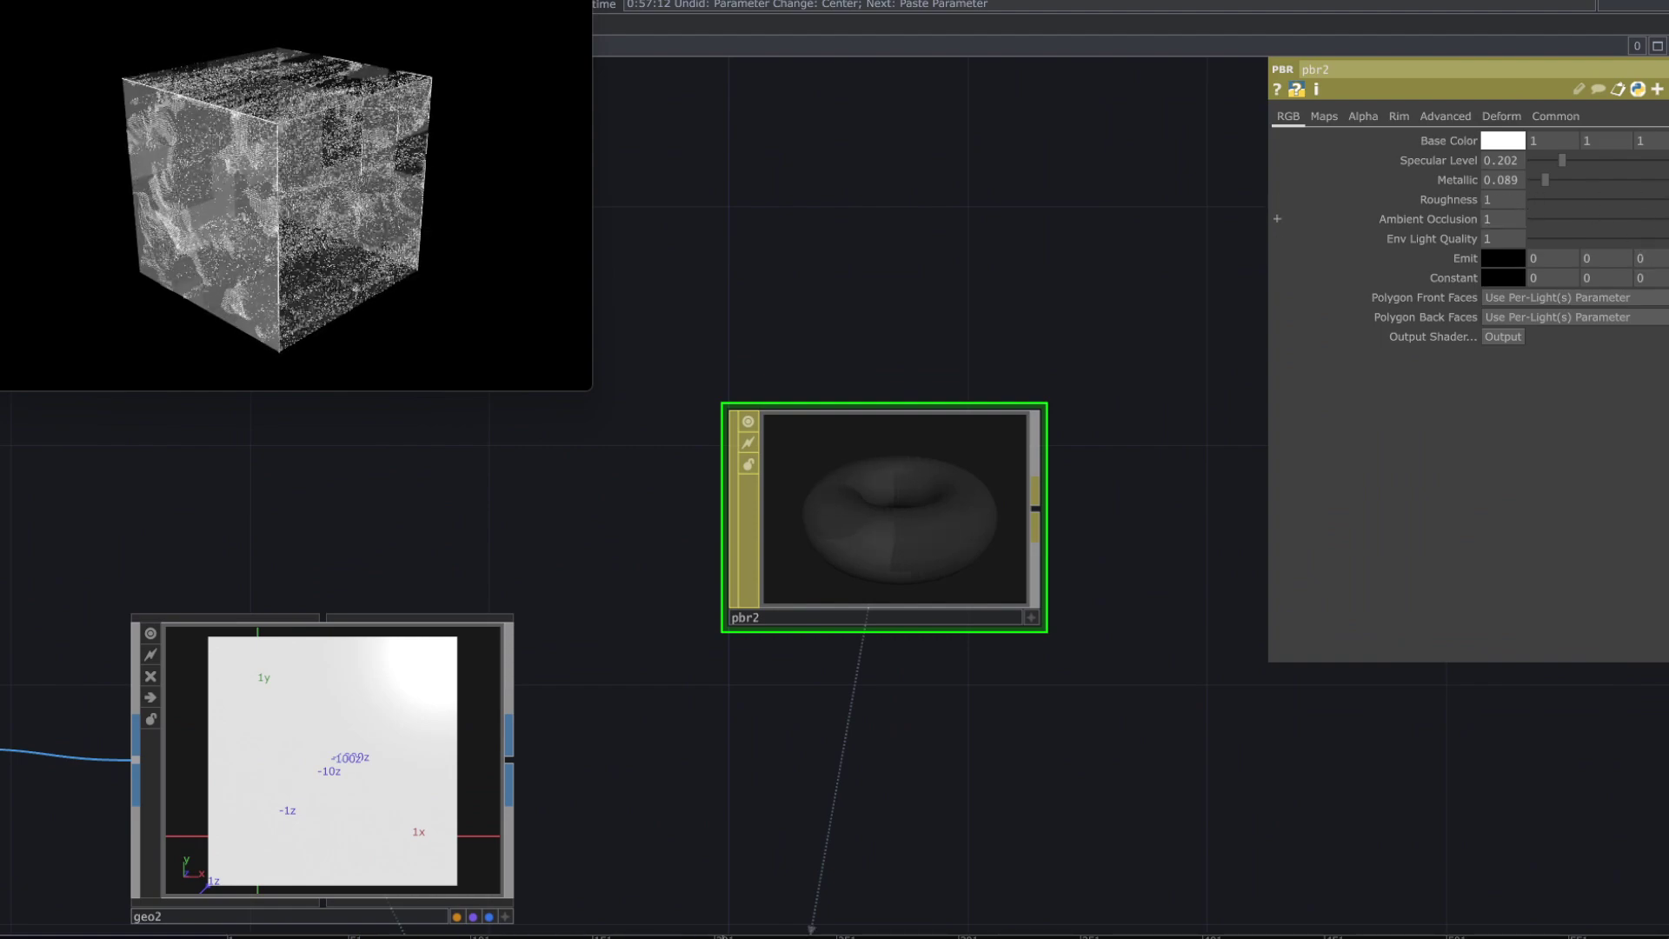
left_click_drag(1656, 200, 1526, 232)
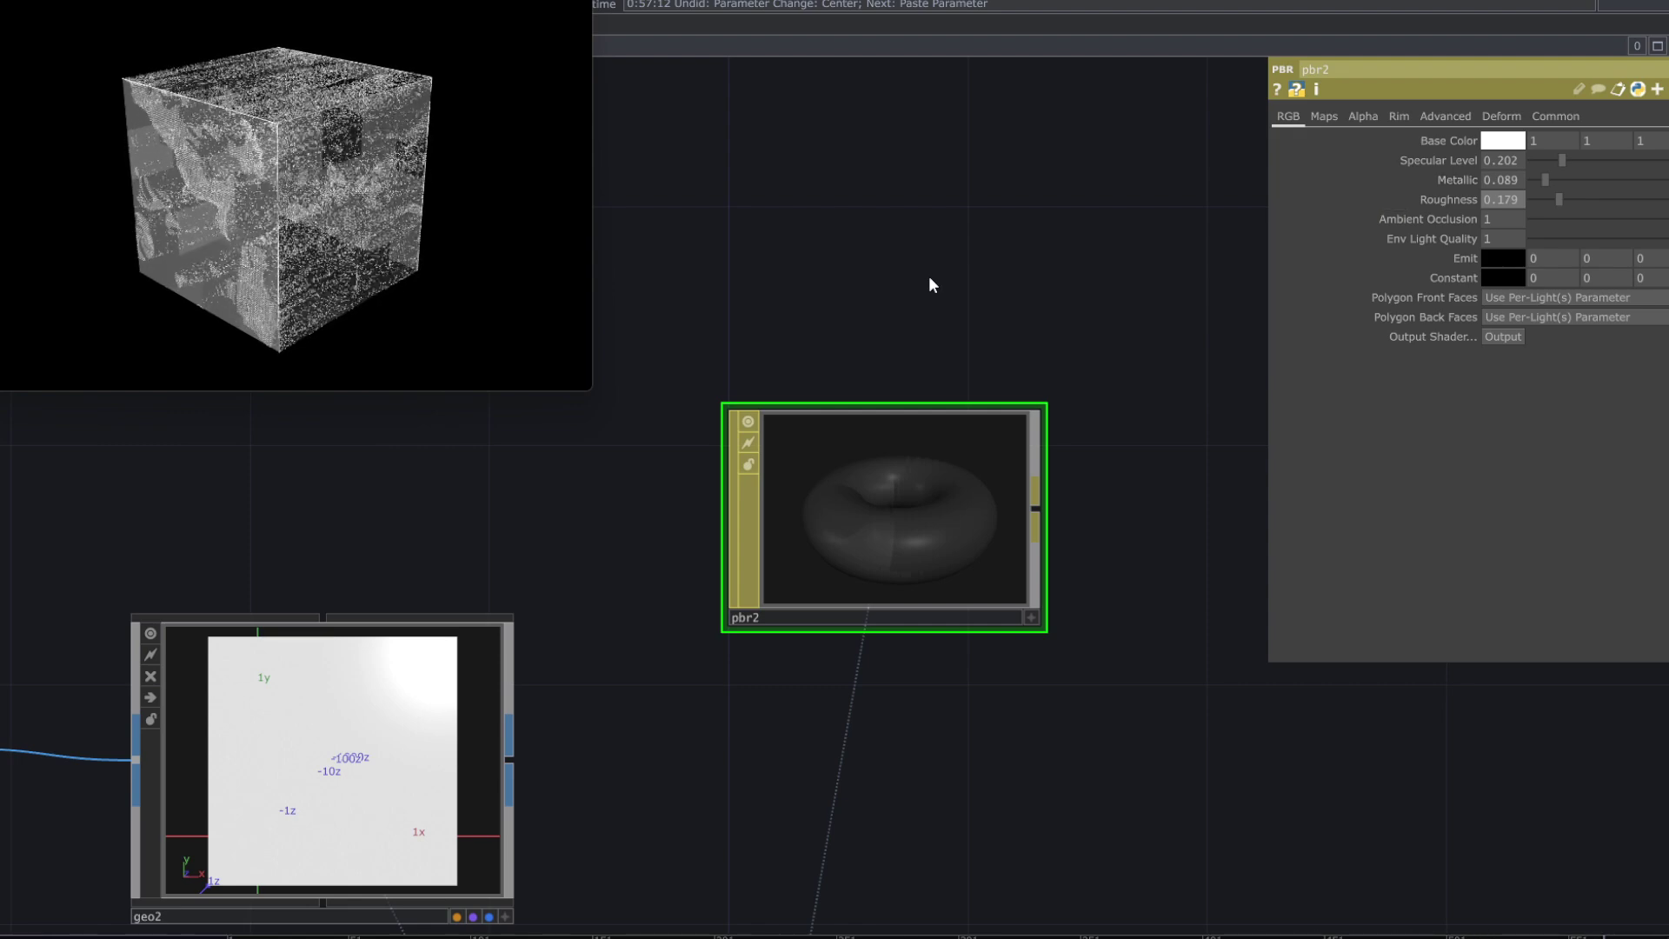
- Move pbr2 and the box2-to-geo2 chain down so they sit just above render2
scroll(929, 275, "down", 5)
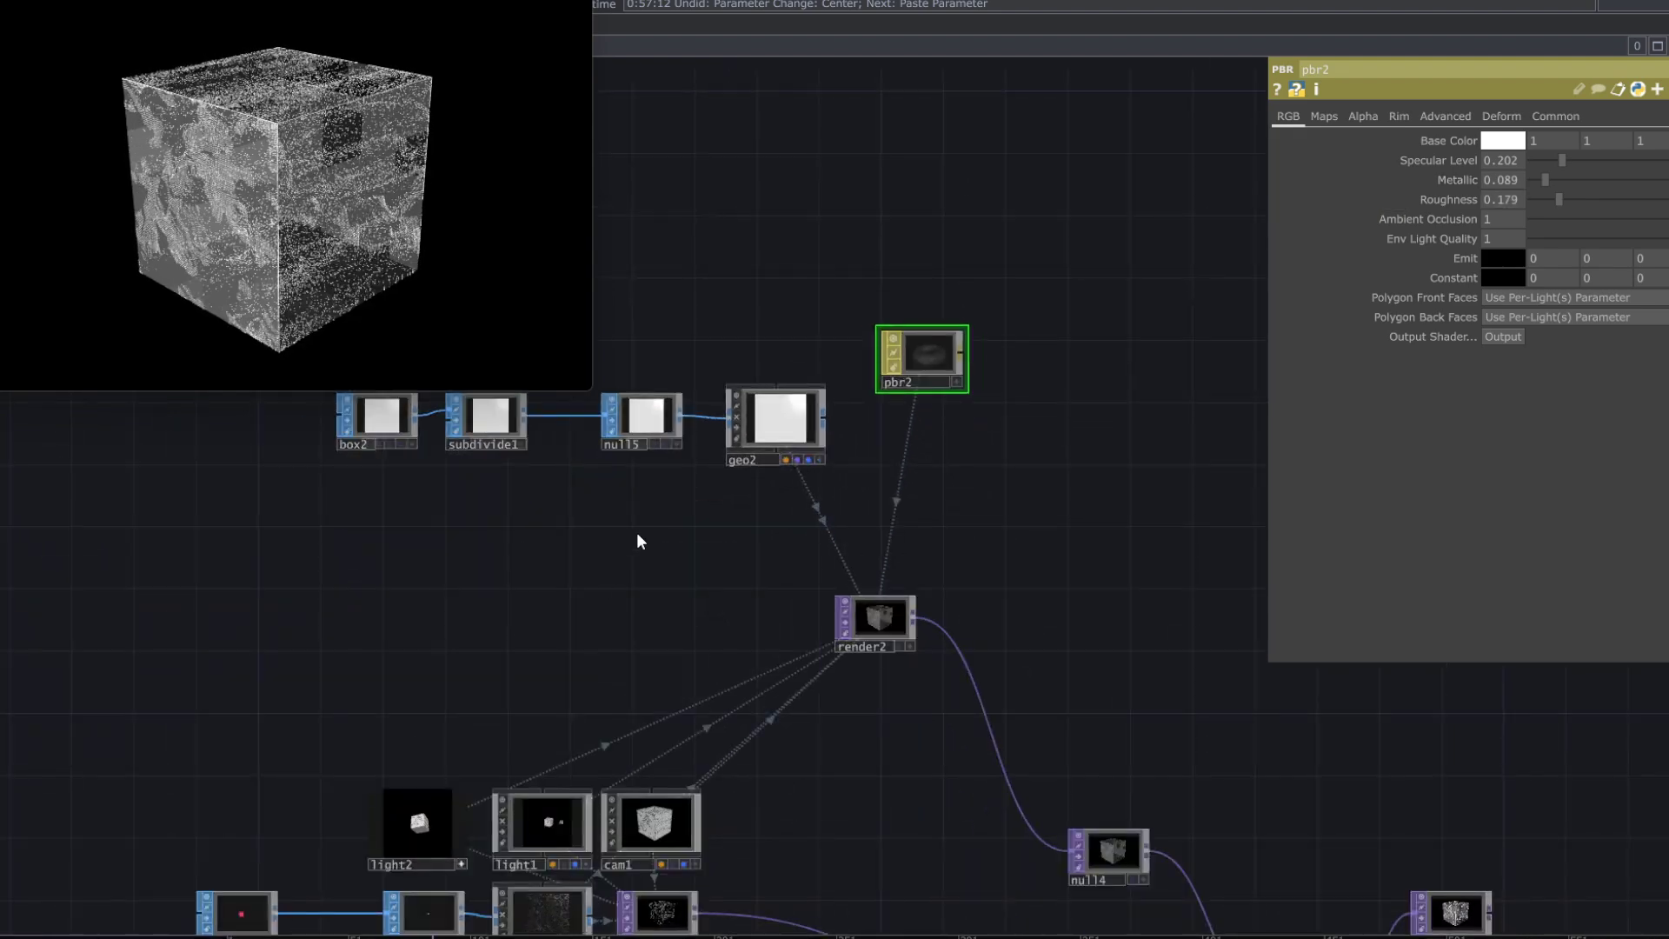
left_click_drag(915, 330, 914, 515)
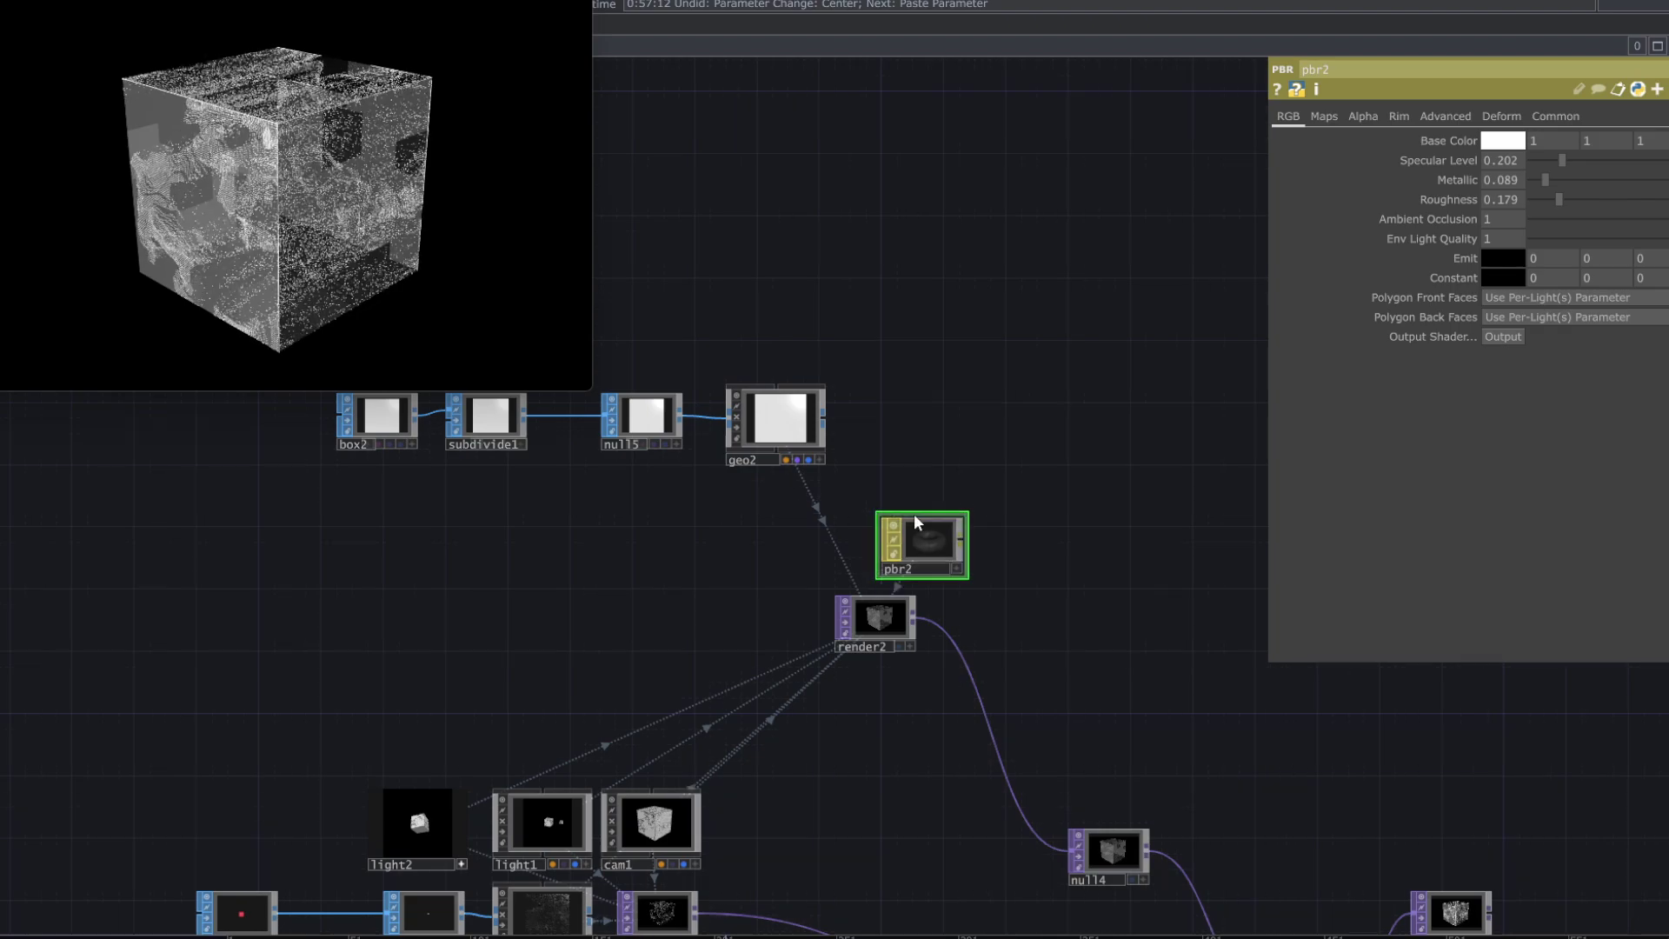
right_click_drag(878, 410, 269, 434)
left_click_drag(357, 437, 356, 561)
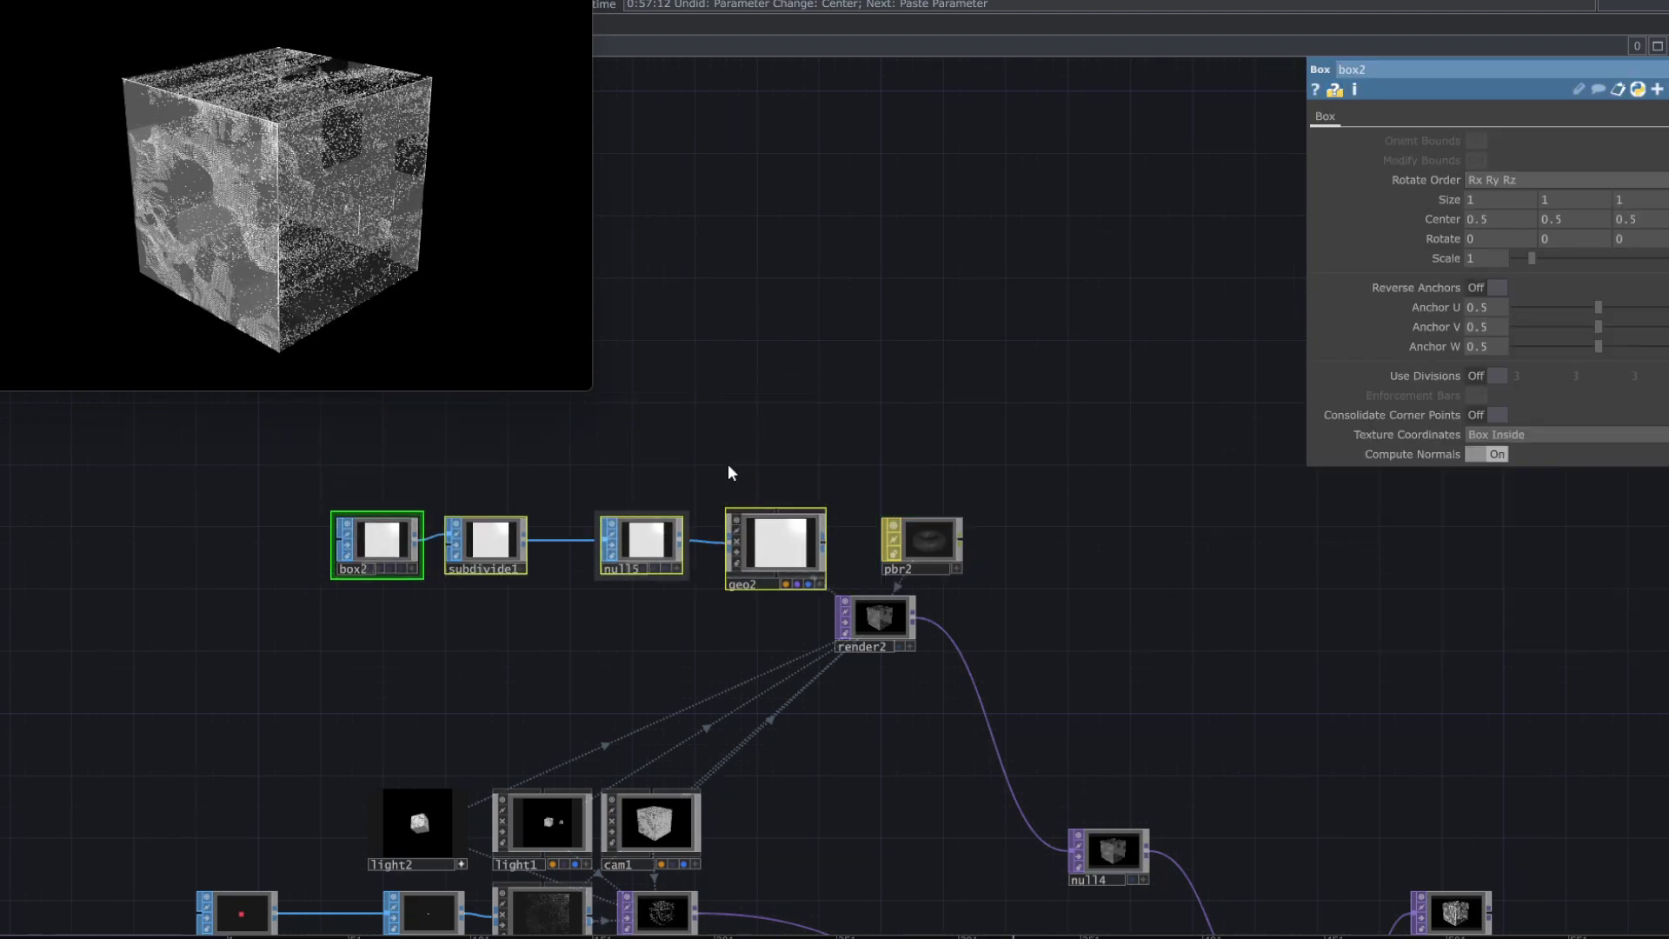
- Add a new Box SOP above box2
left_click_drag(783, 402, 921, 527)
key("Tab")
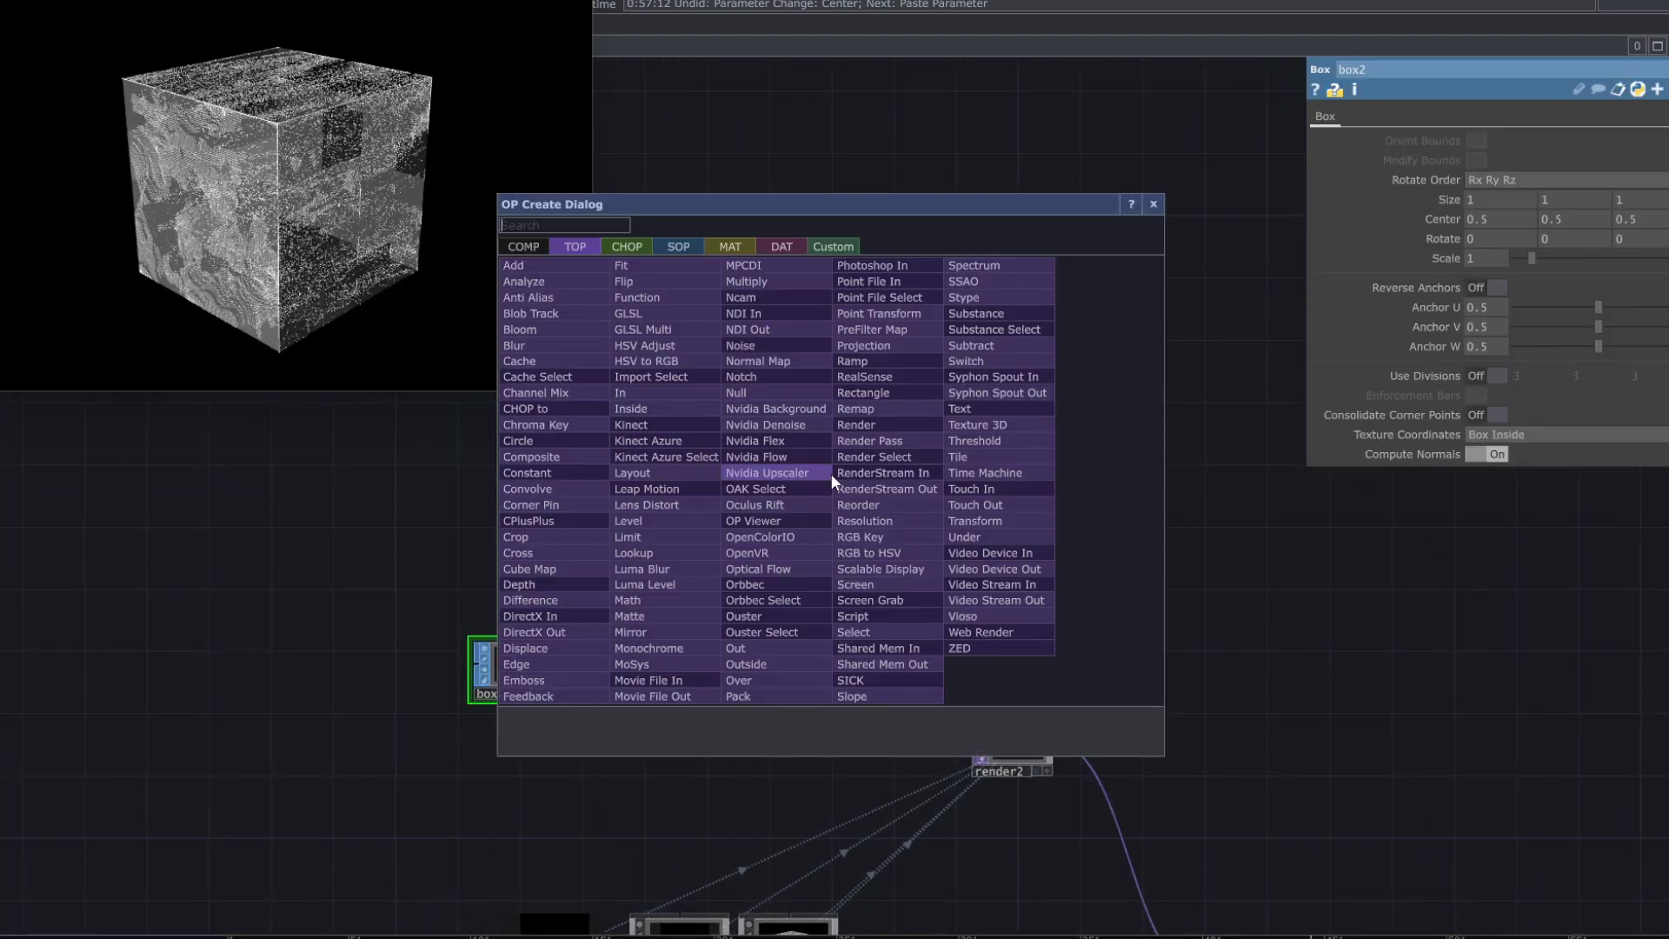
left_click(675, 249)
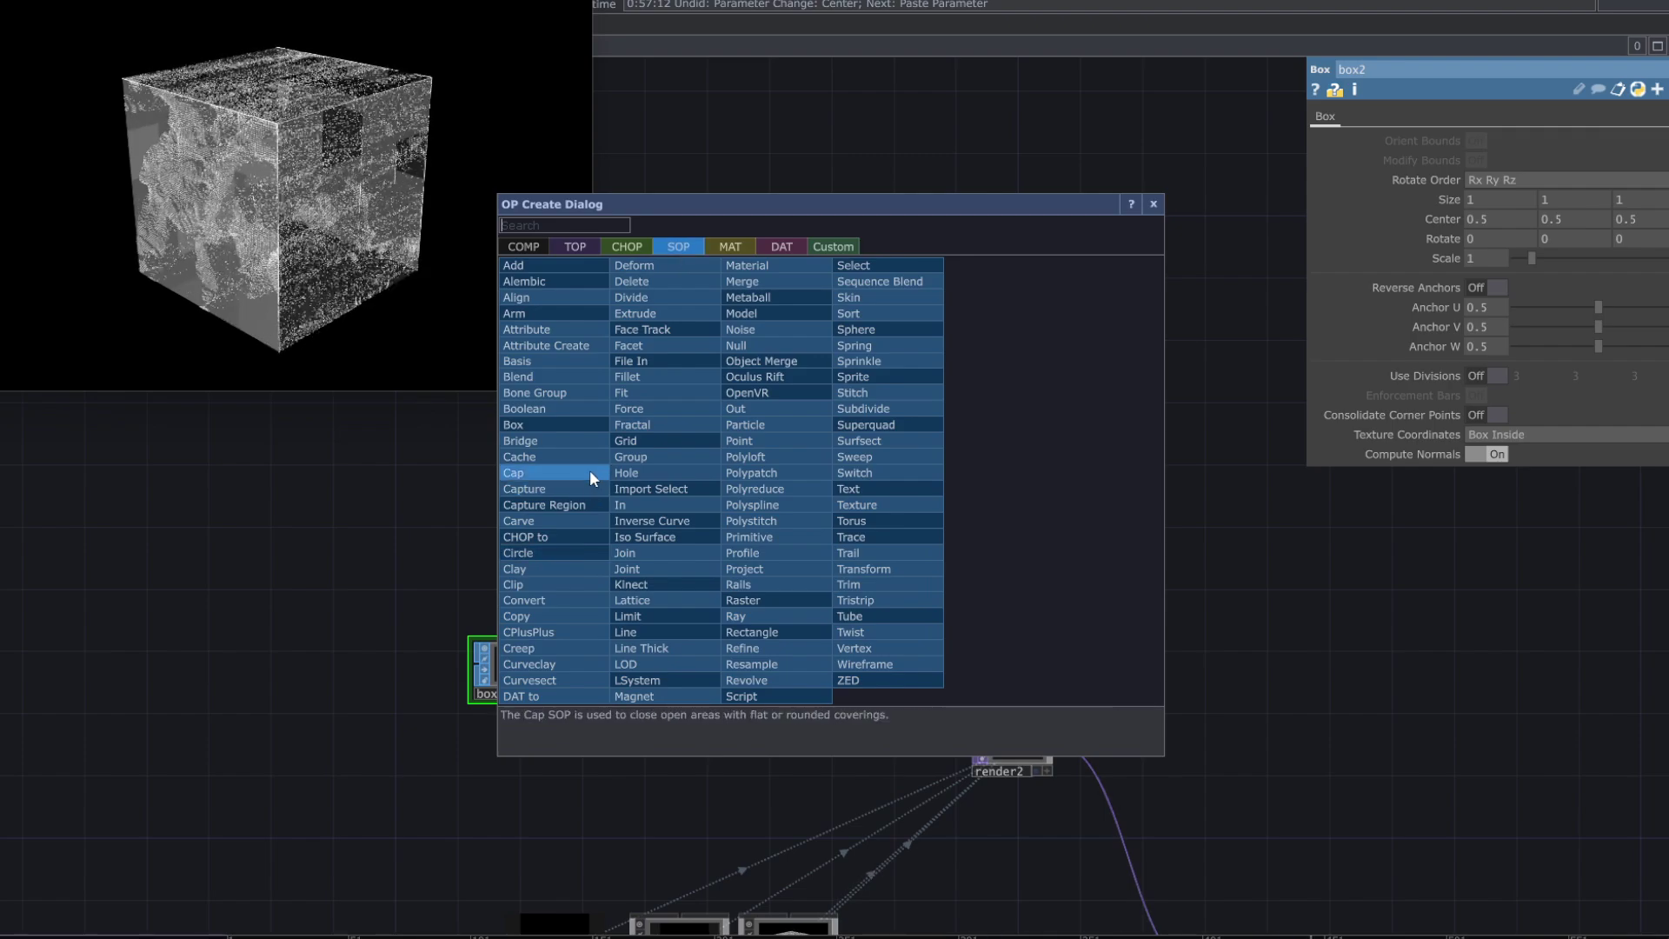
left_click(565, 428)
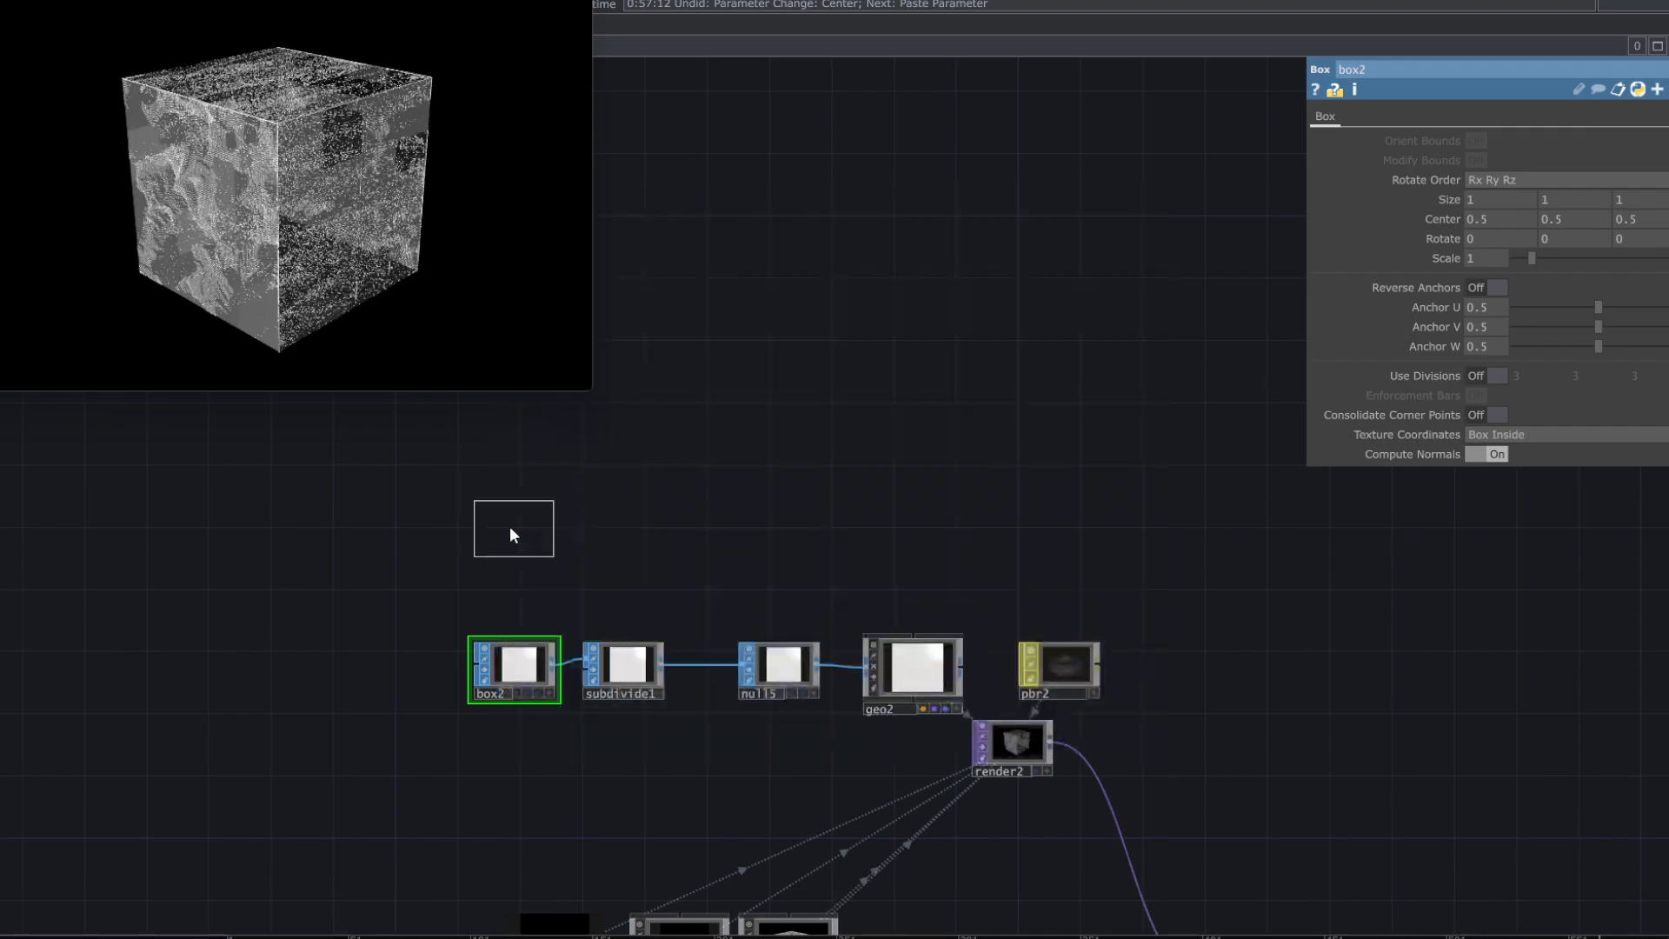
left_click(510, 528)
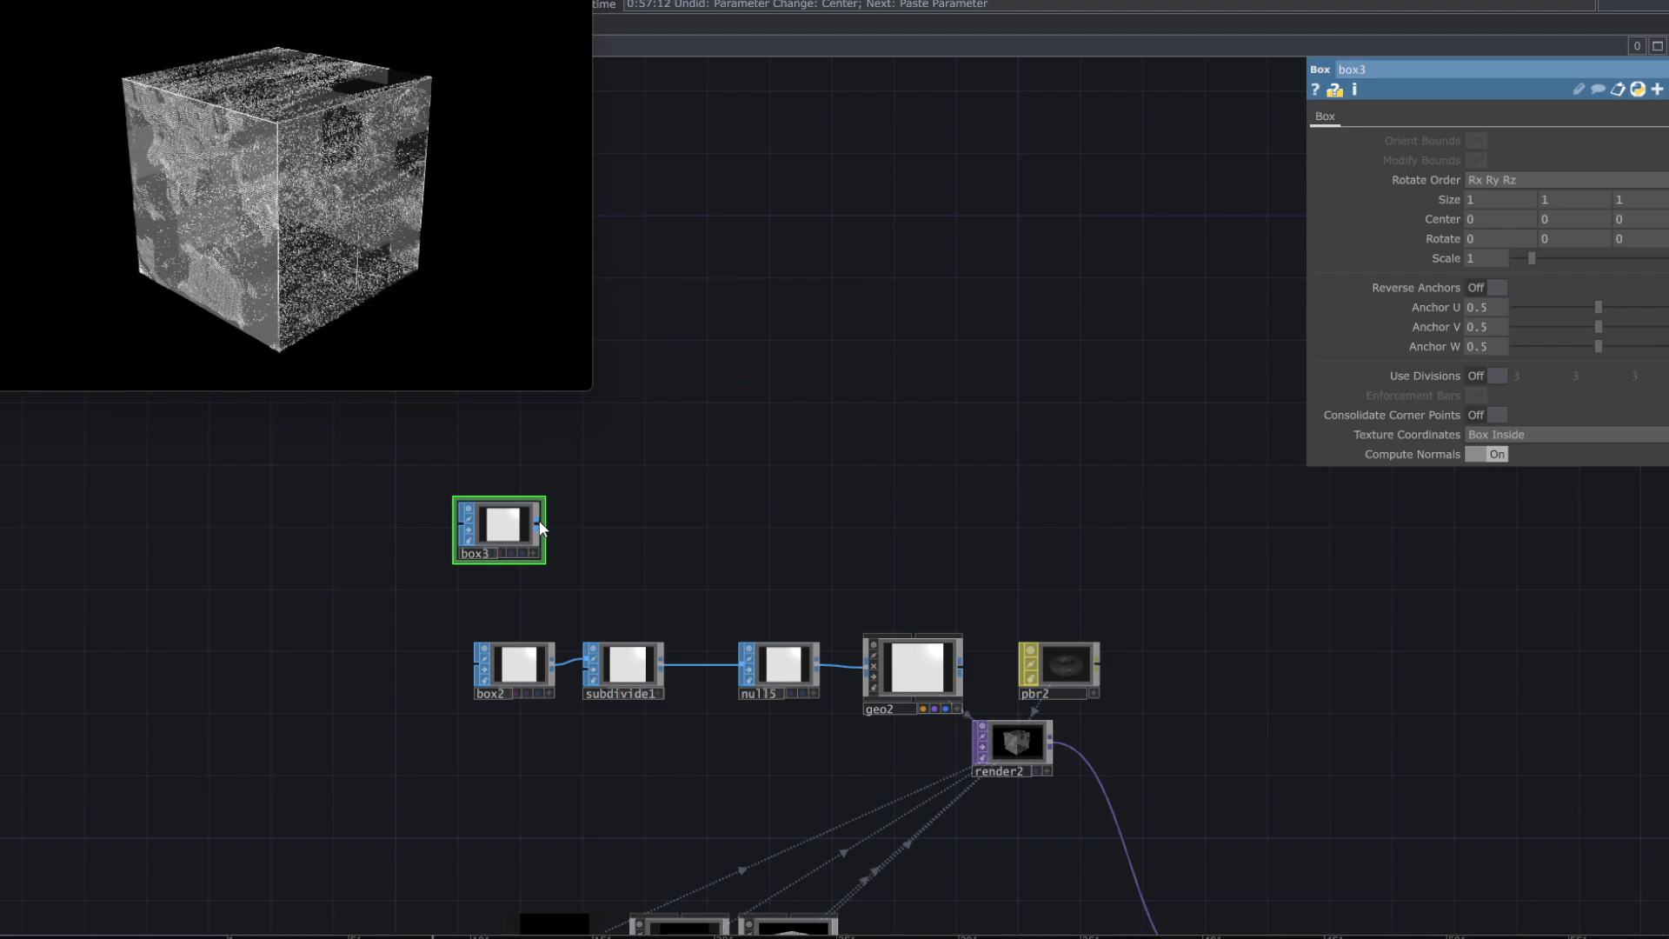
- Append a Null SOP to box3
right_click(539, 526)
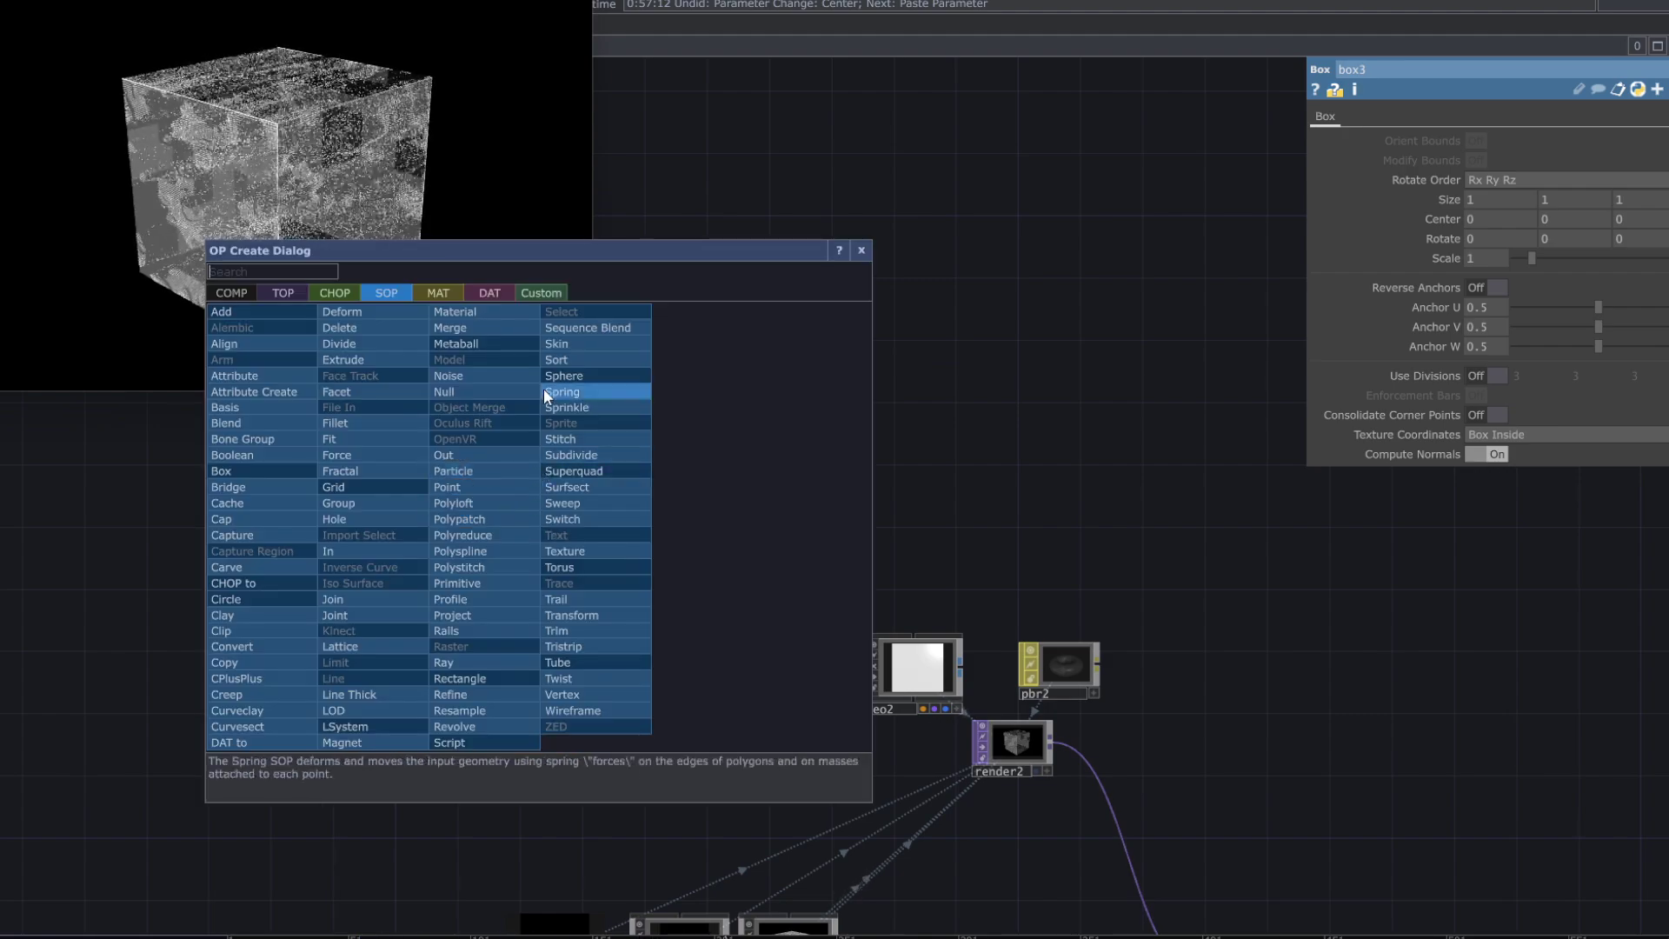
left_click(236, 269)
type("n")
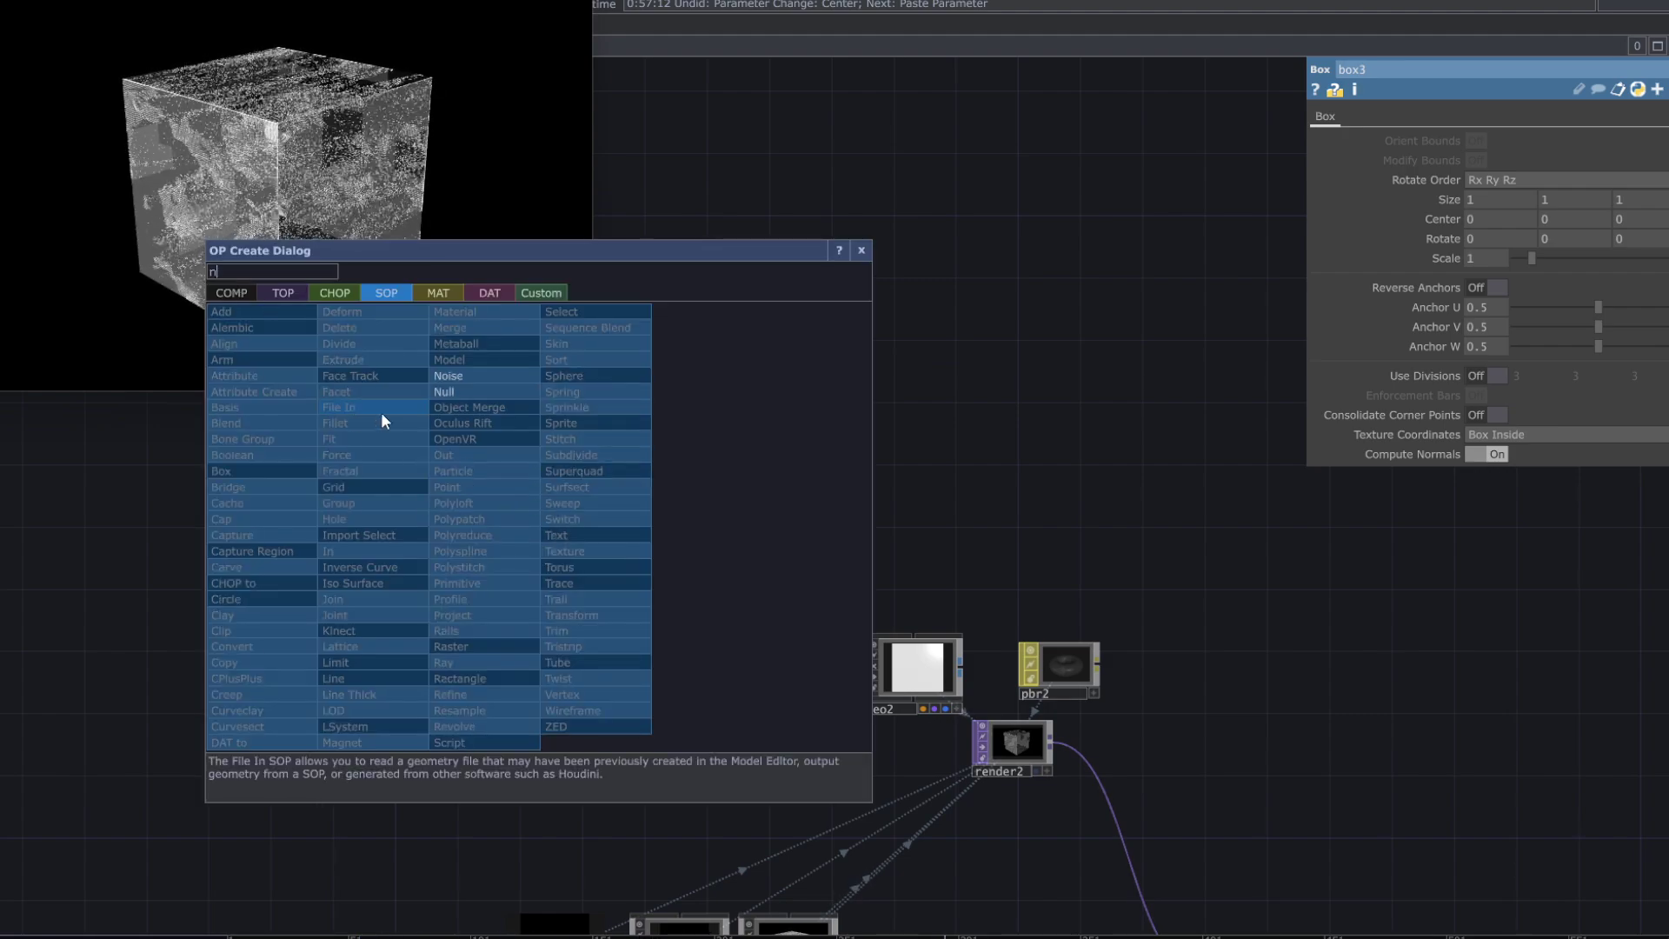
left_click(439, 392)
left_click(778, 523)
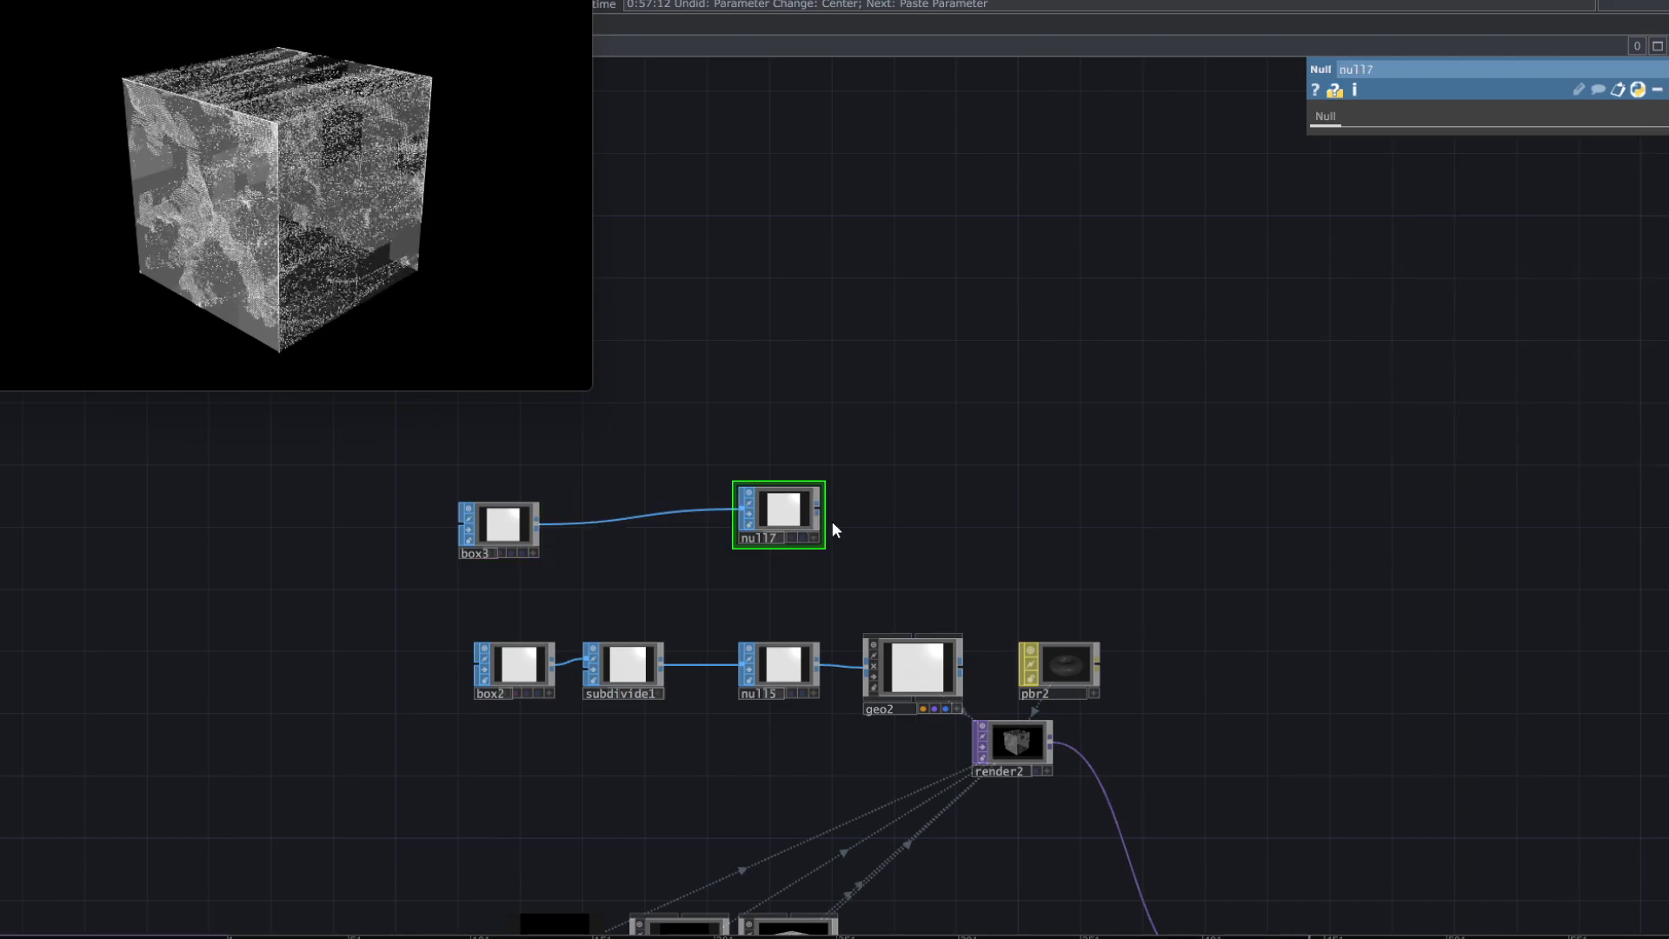
- Connect a Geometry COMP to the output of null7
right_click(818, 509)
type("ge")
left_click(519, 283)
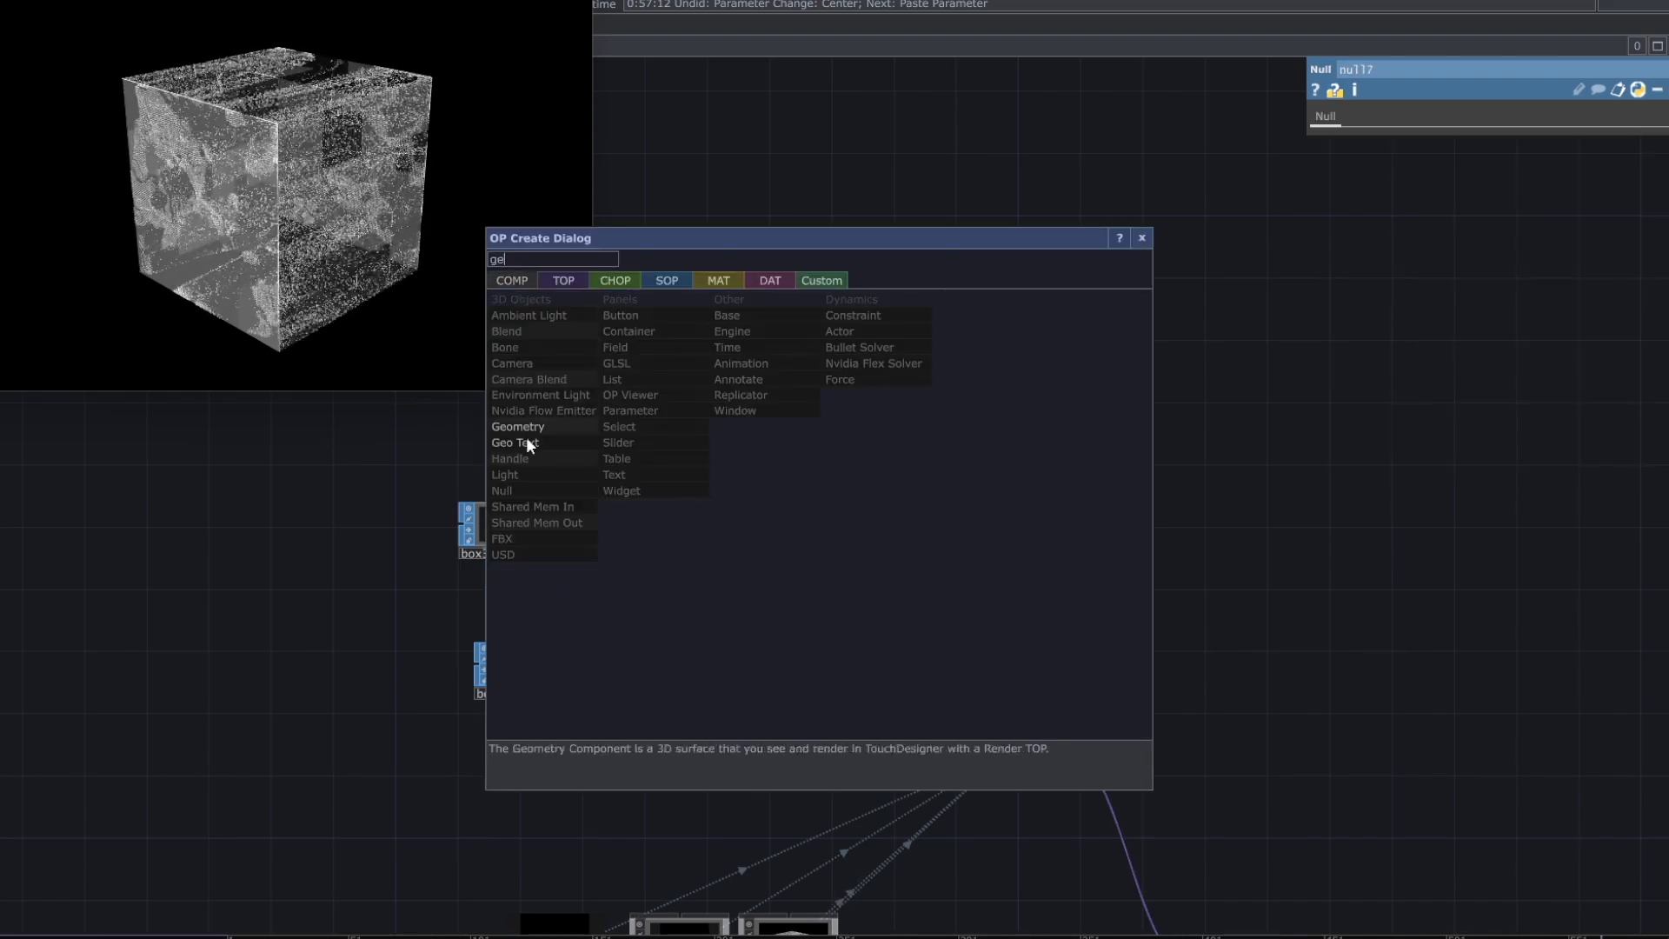
left_click(523, 430)
left_click(932, 509)
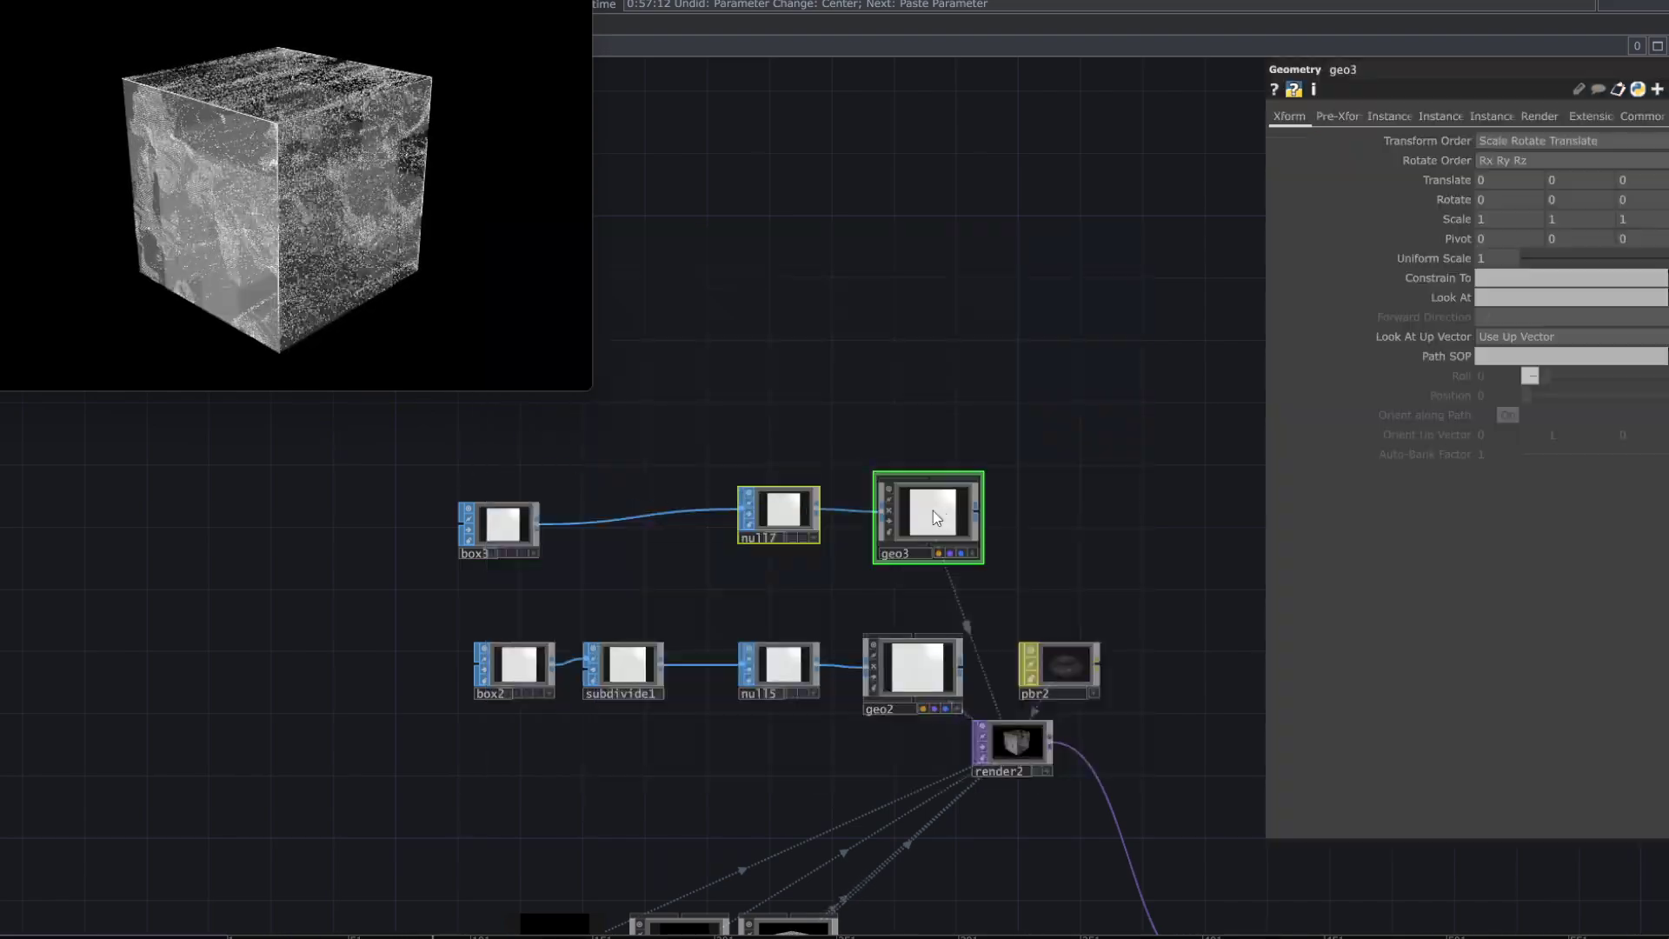
- Restrict render2's Geometry parameter to geo2
left_click_drag(1092, 515, 998, 506)
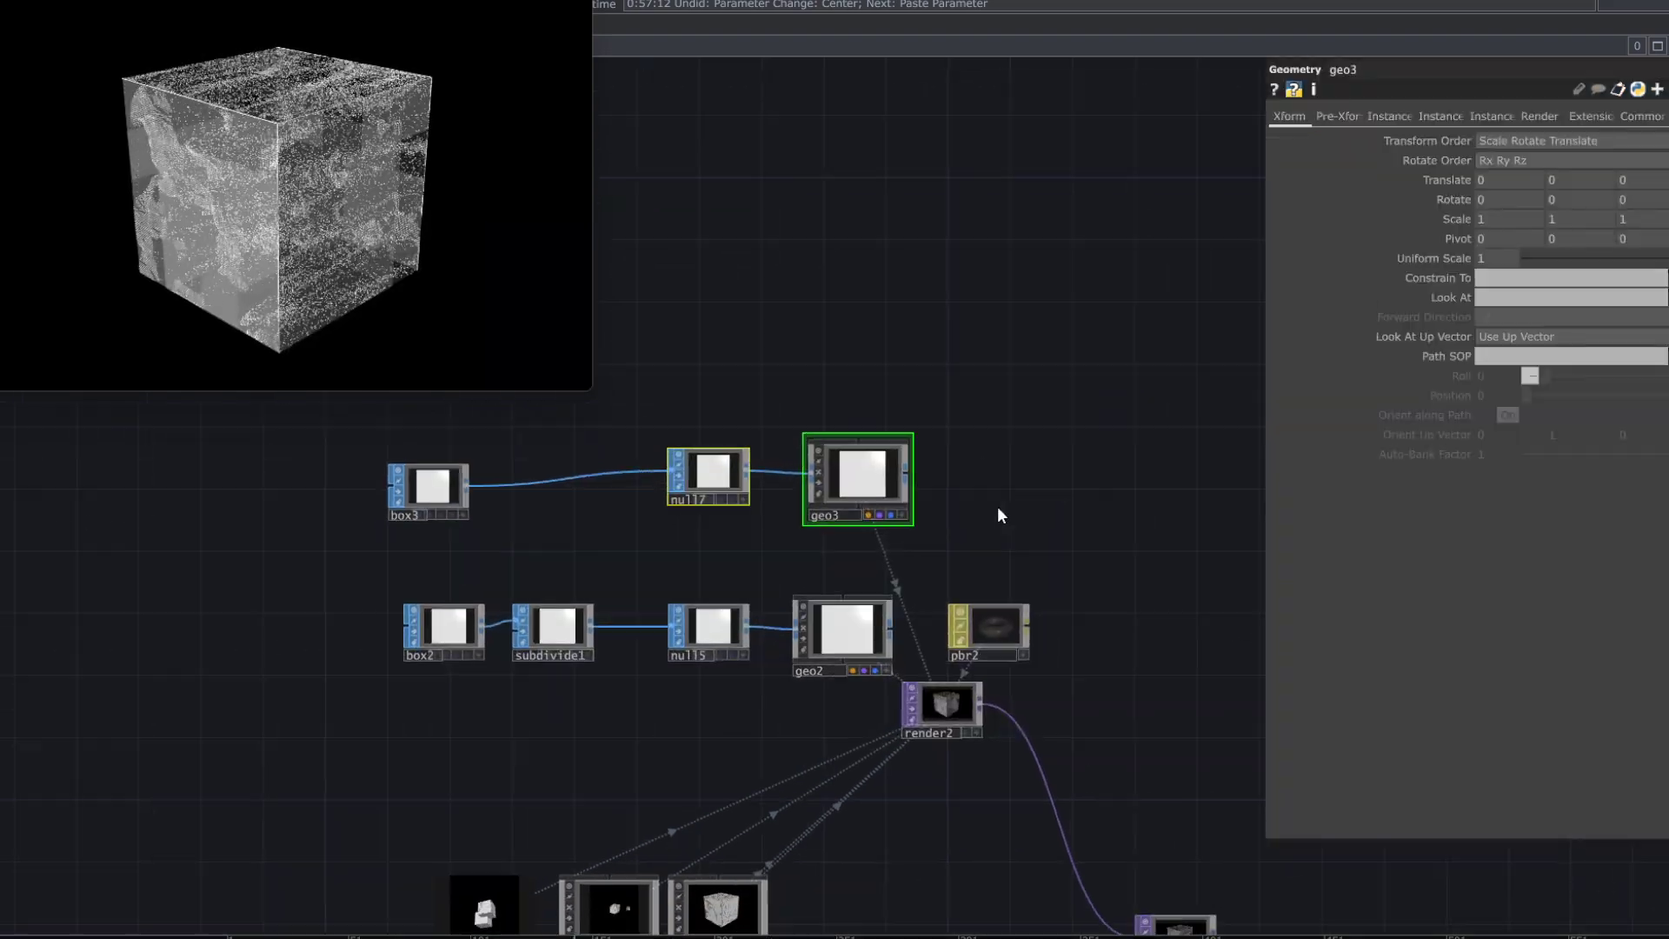
left_click(956, 696)
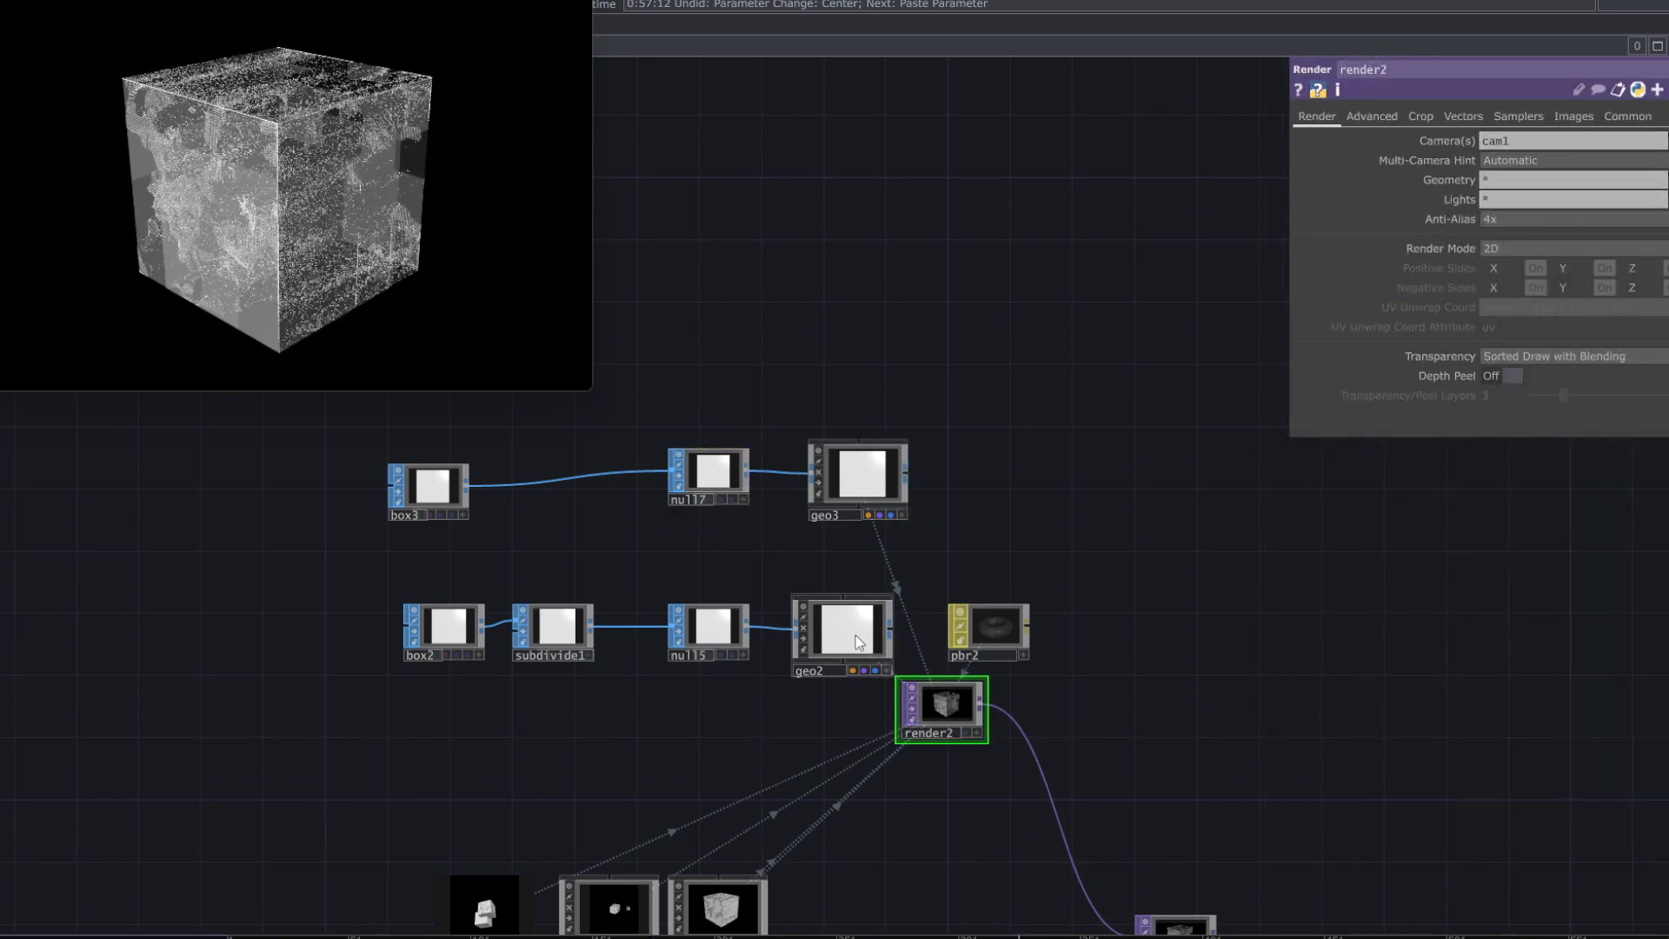
left_click_drag(856, 639, 1508, 181)
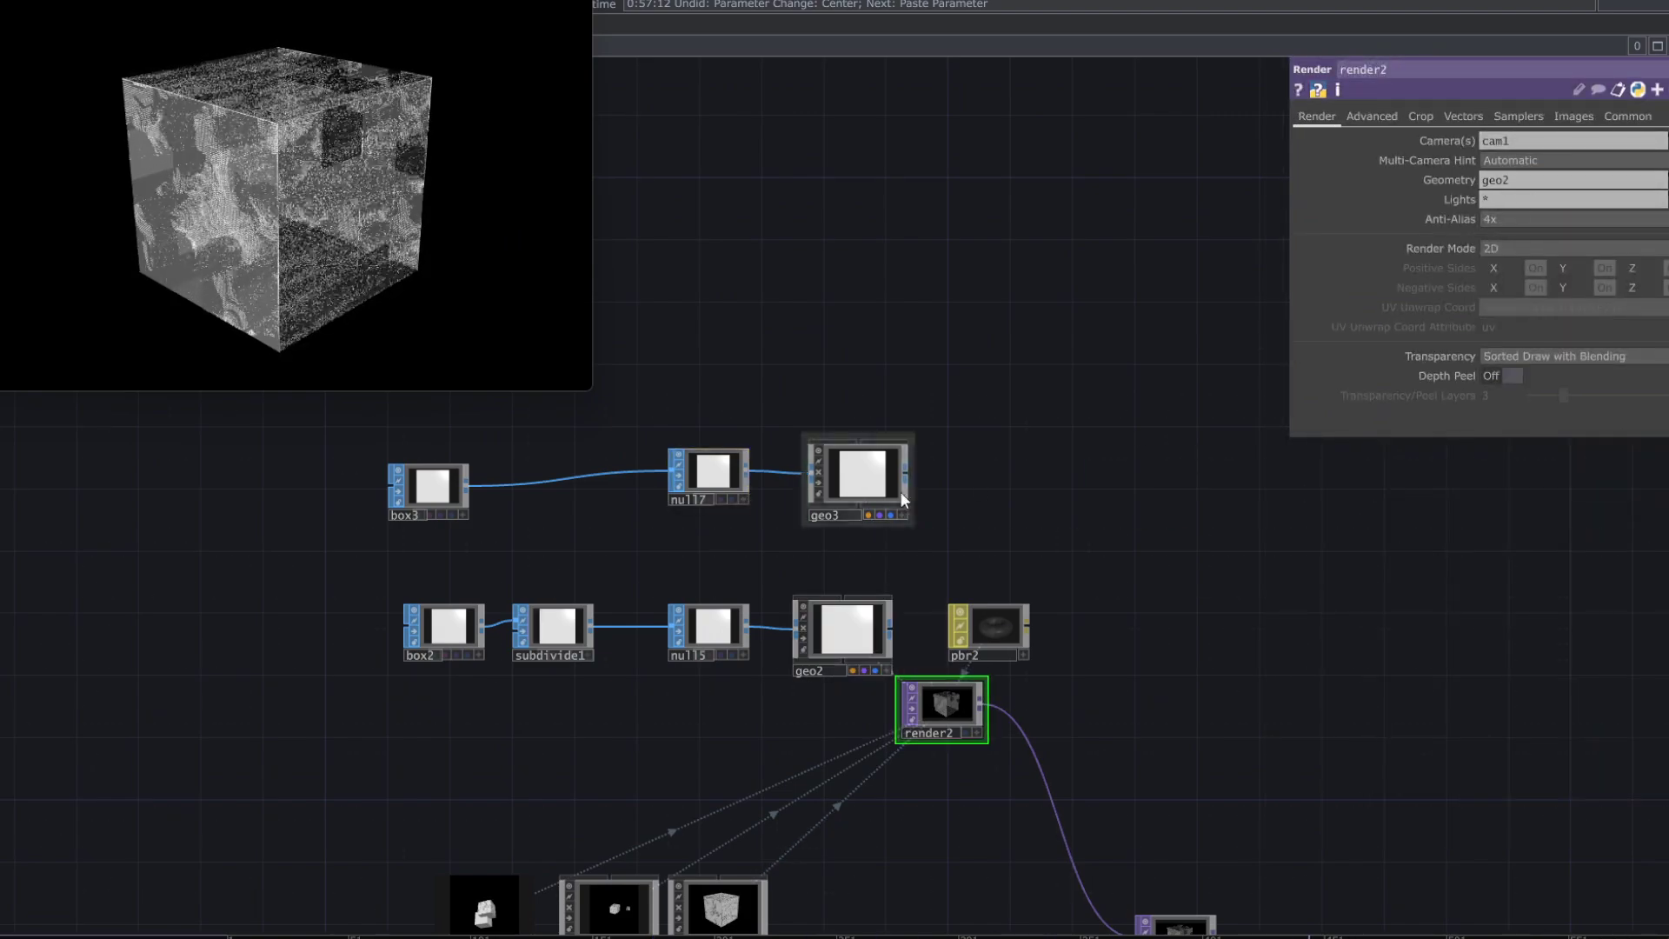
- Move the box3, null7 and geo3 chain up, away from the box2 row
right_click_drag(967, 490, 385, 498)
left_click_drag(450, 514, 465, 470)
left_click(1046, 474)
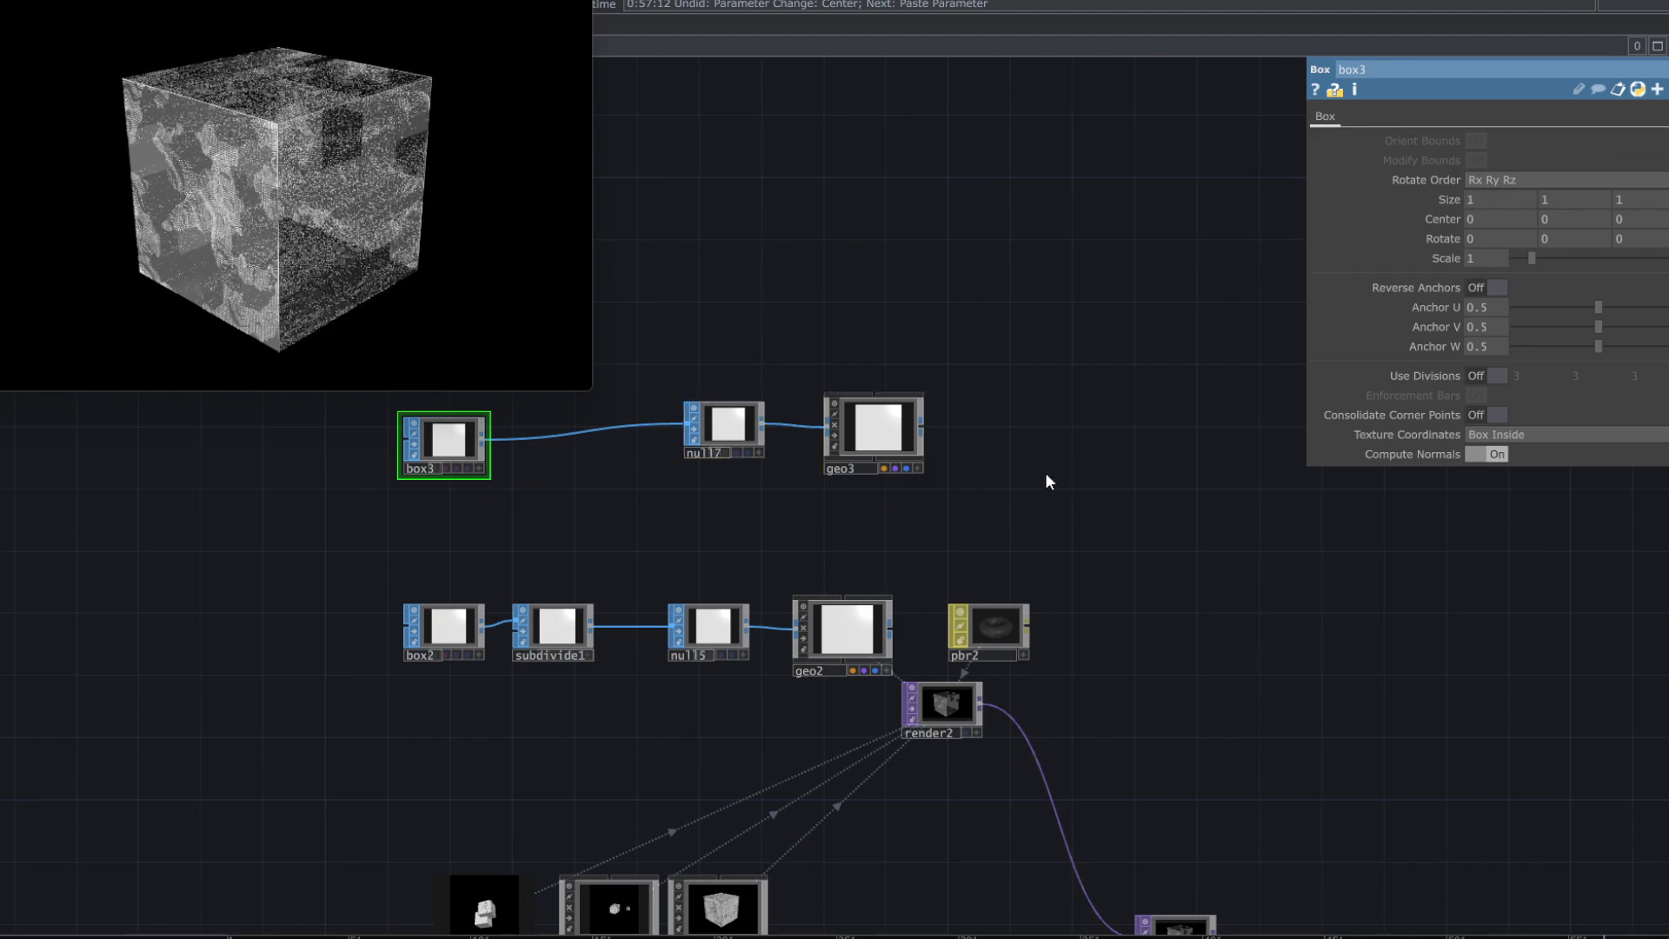
- Add a Render TOP beside geo3 and restrict its Geometry parameter to geo3
left_click_drag(1045, 481, 1074, 588)
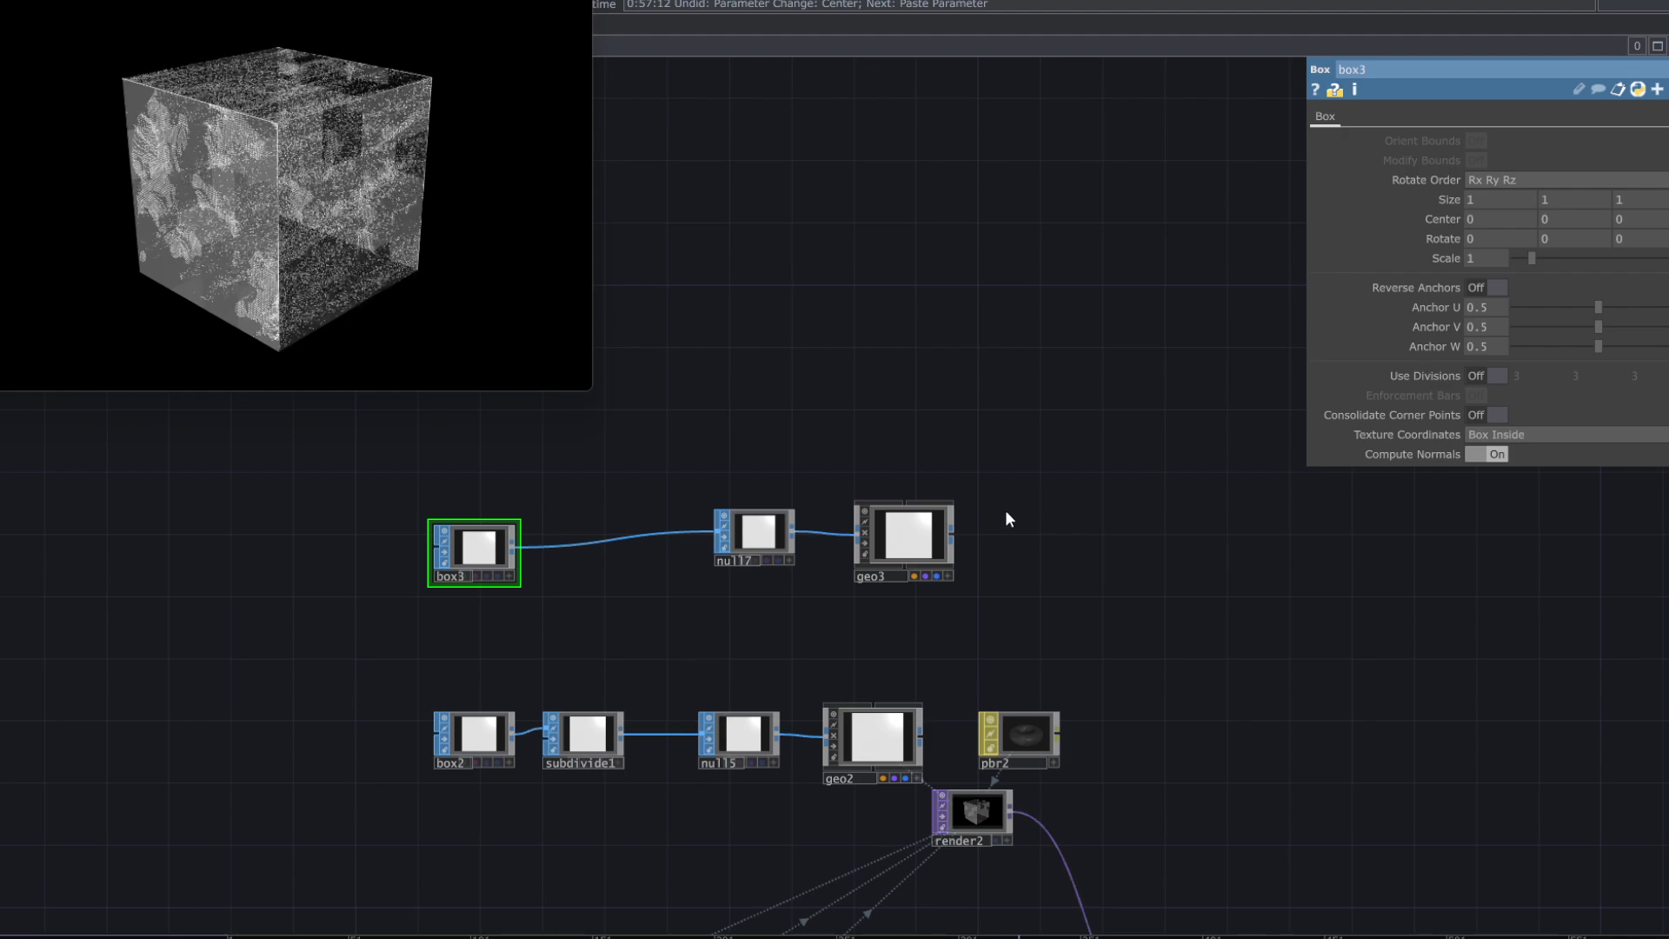
key("Tab")
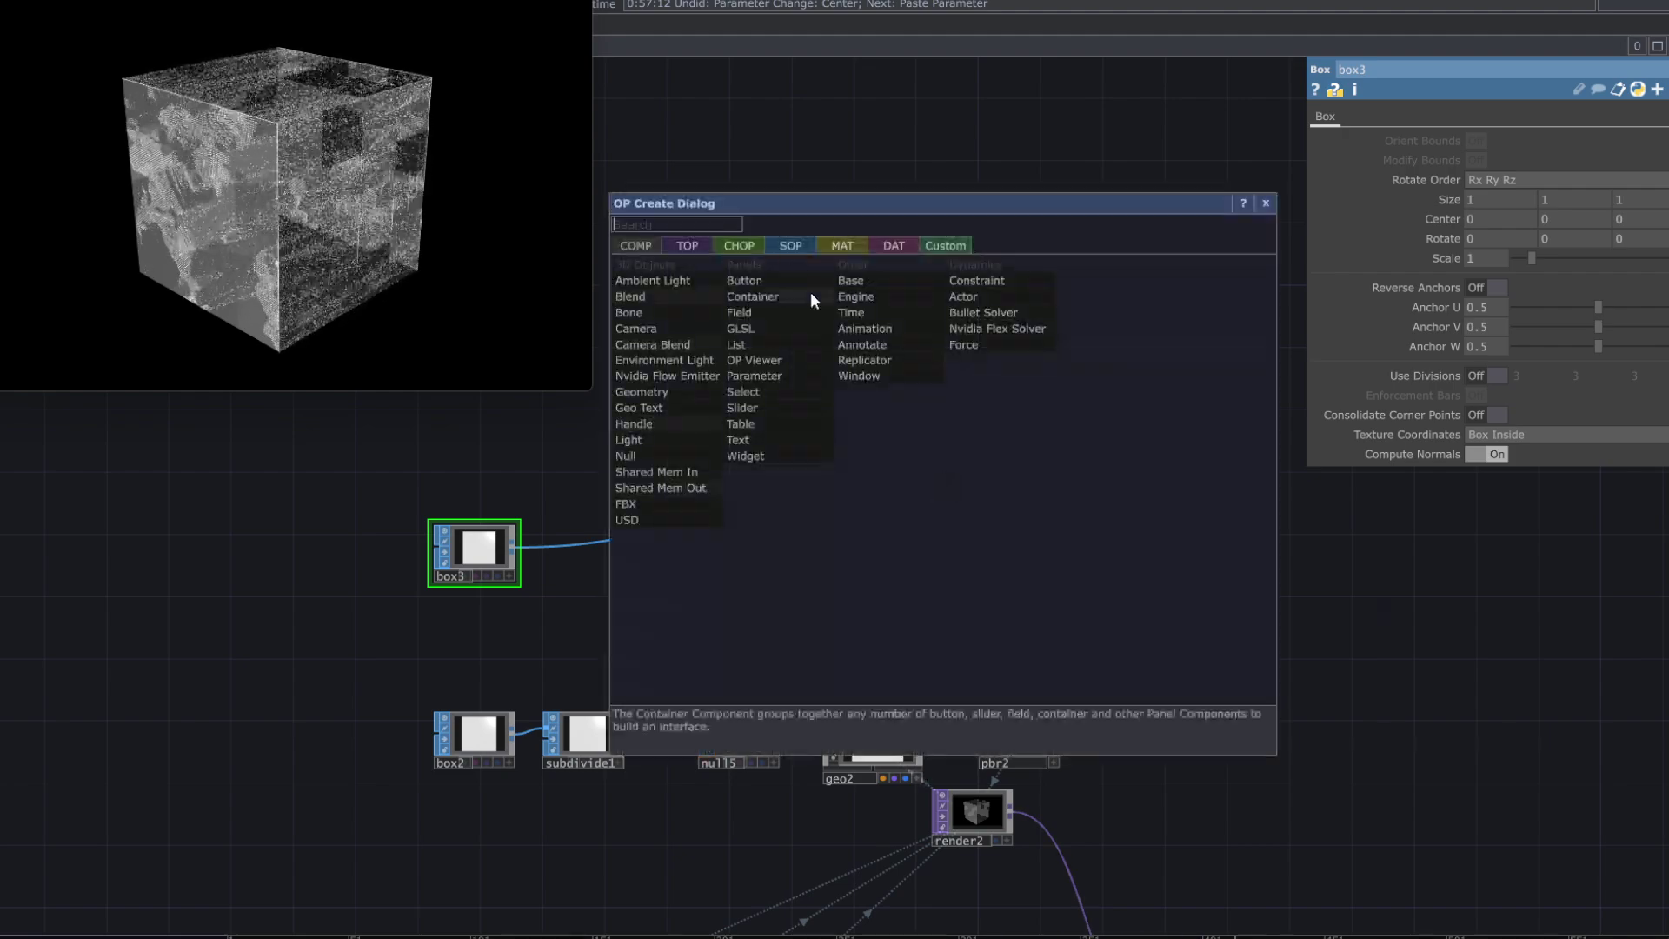
left_click(689, 246)
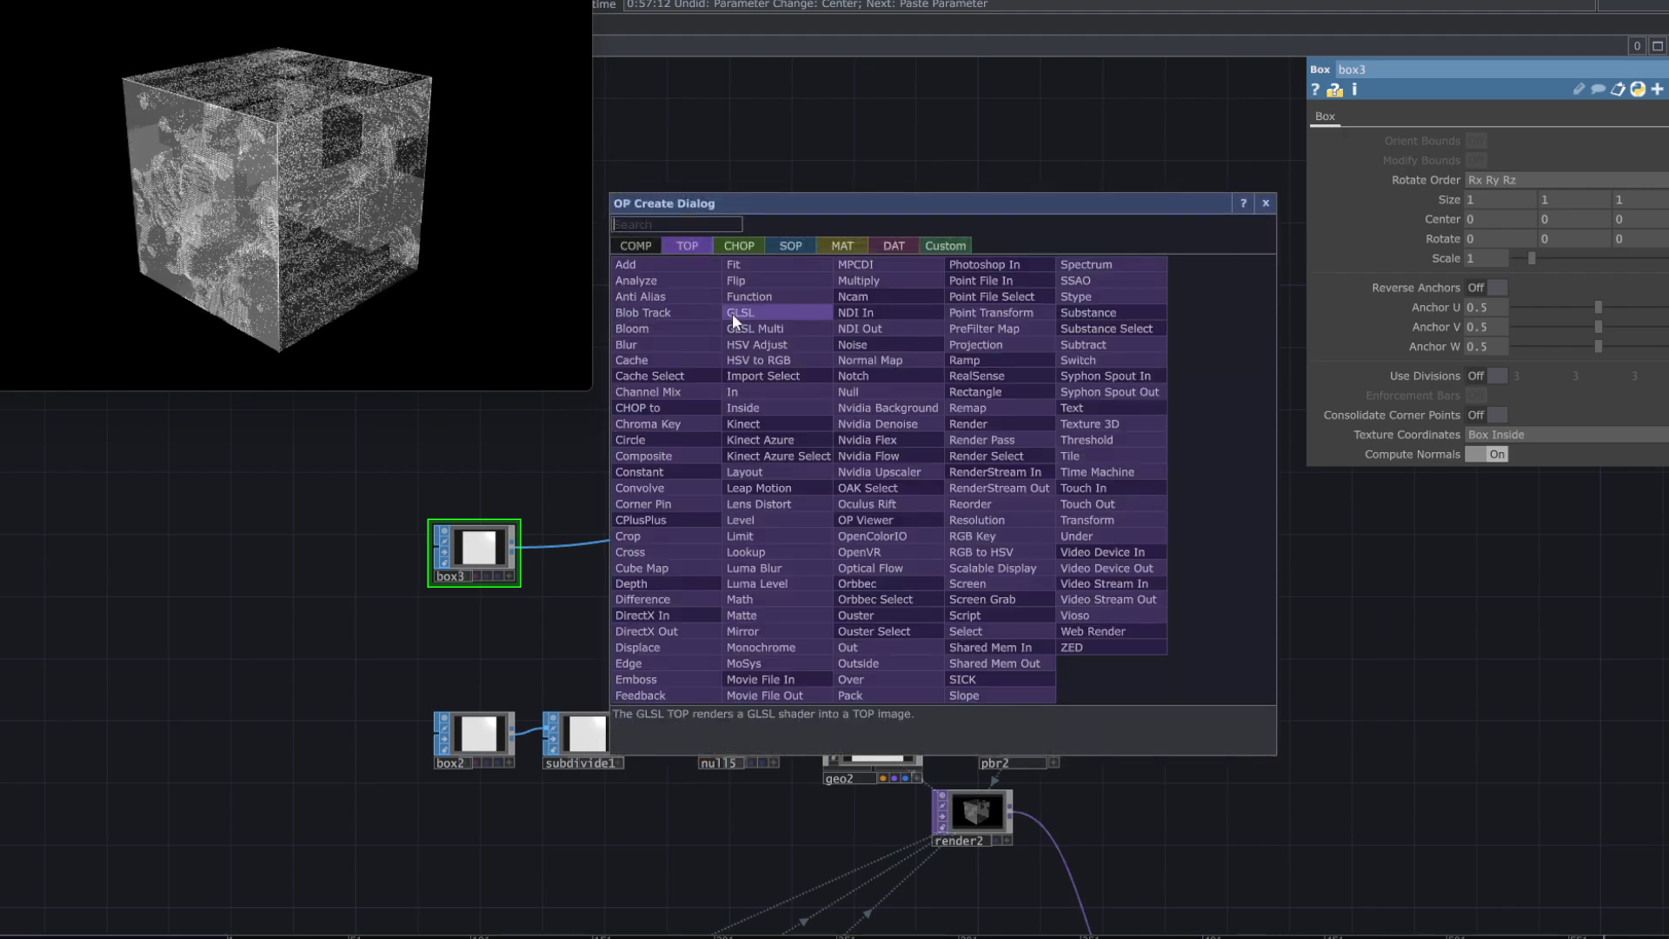
key("Escape")
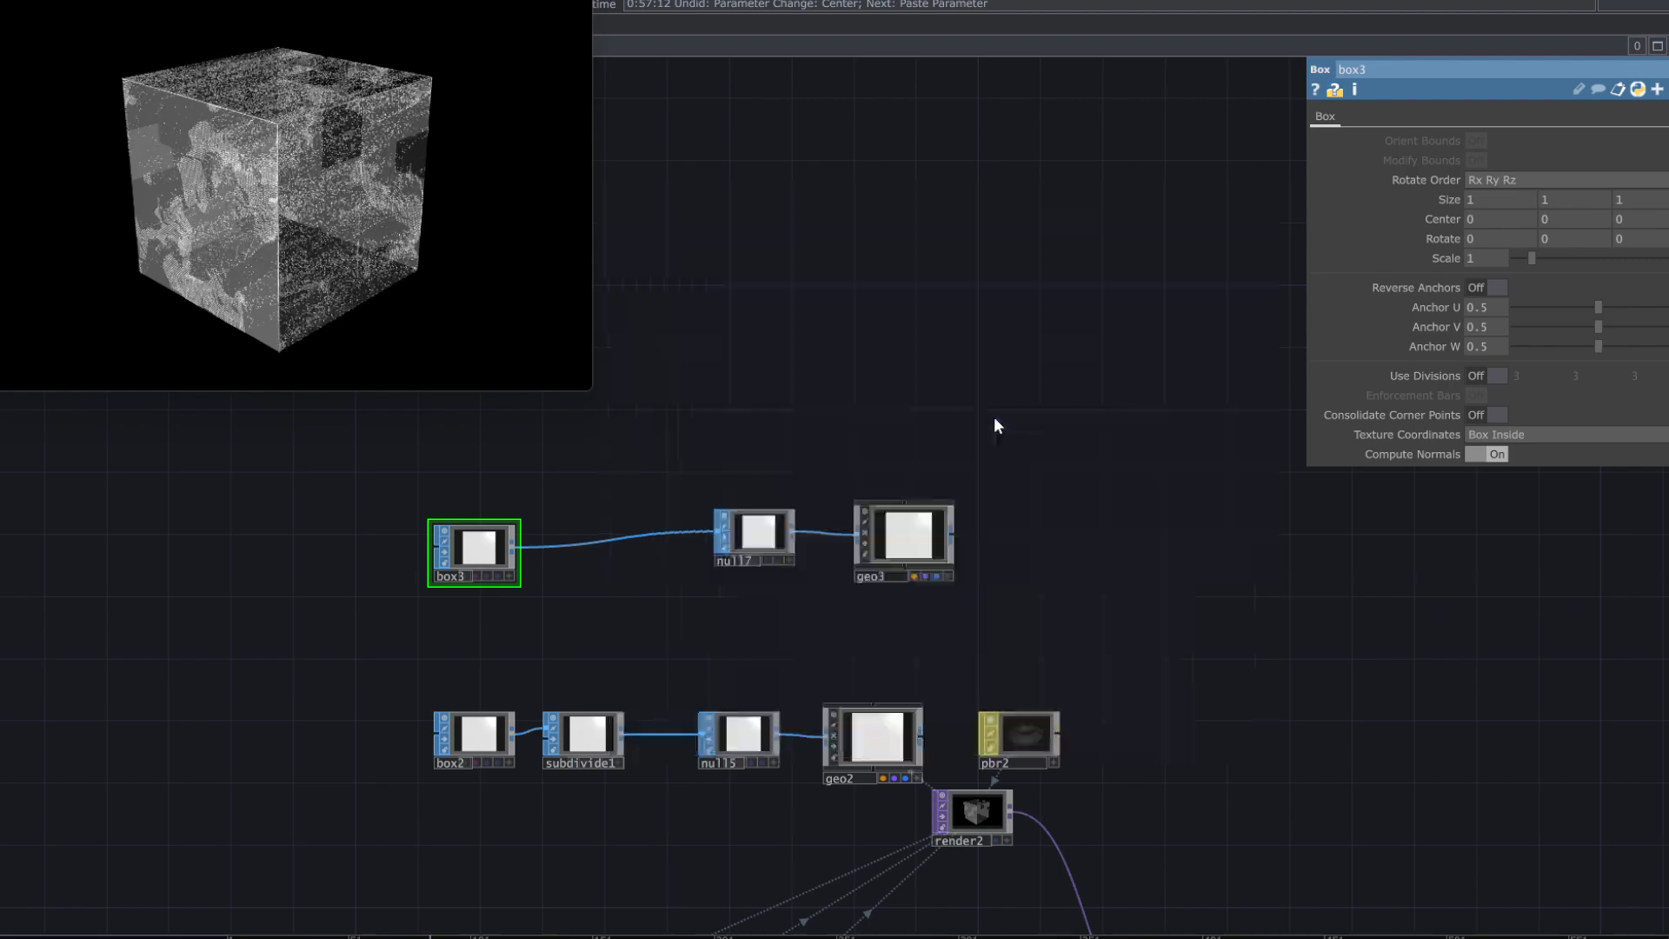
left_click(1010, 531)
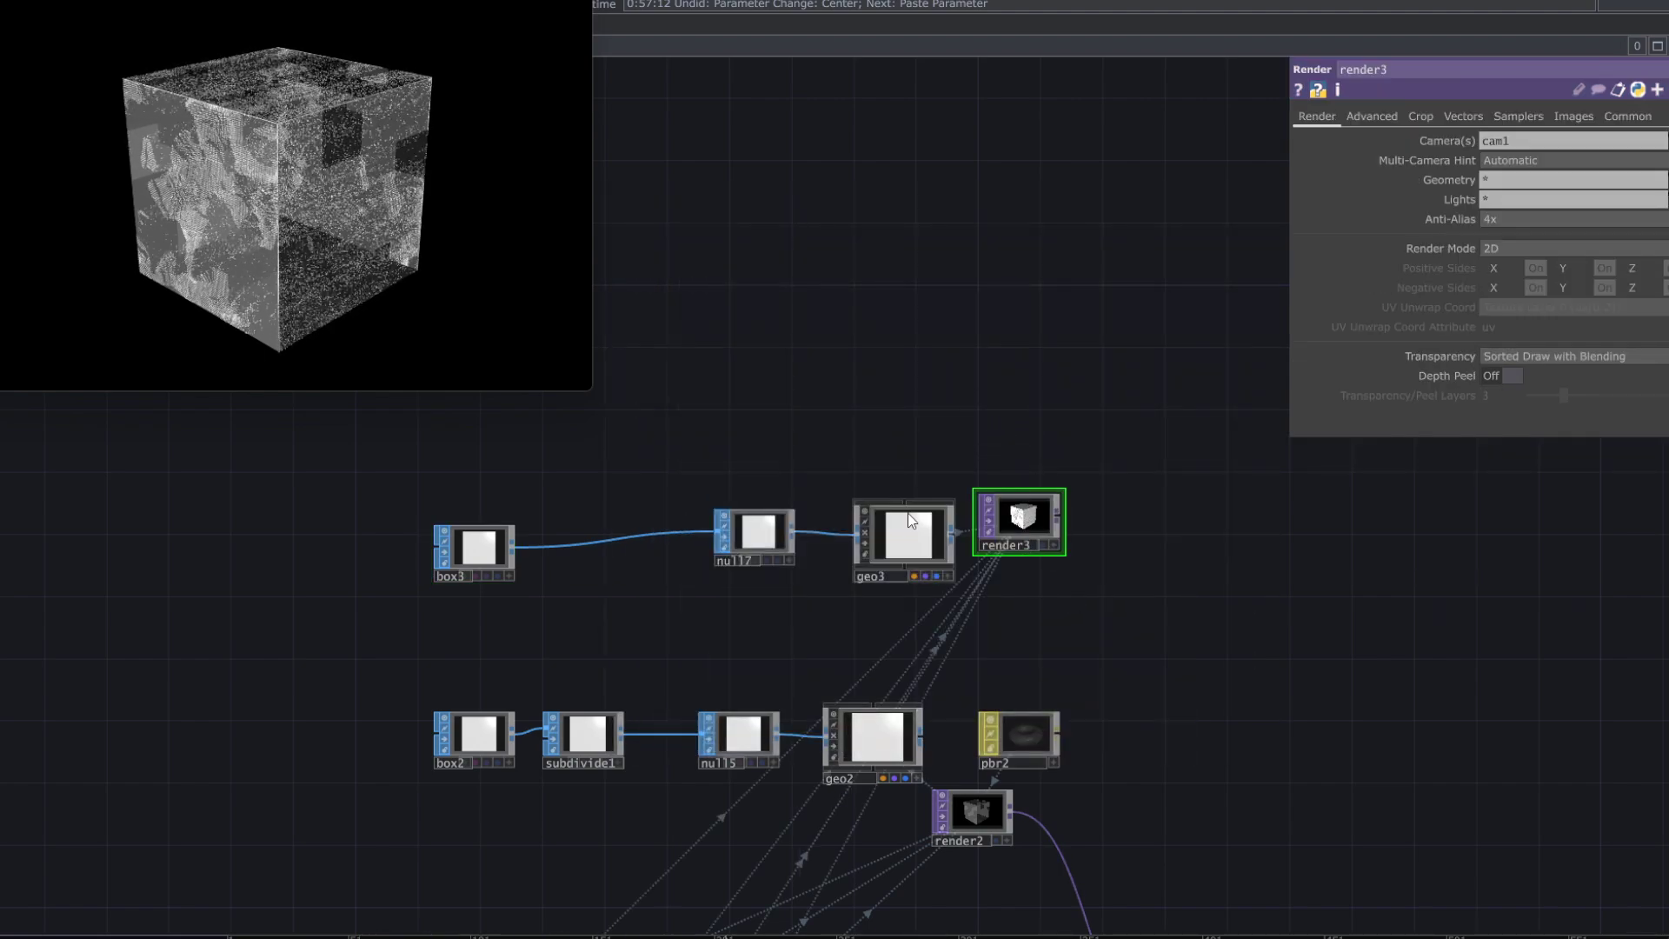
left_click_drag(911, 520, 1526, 185)
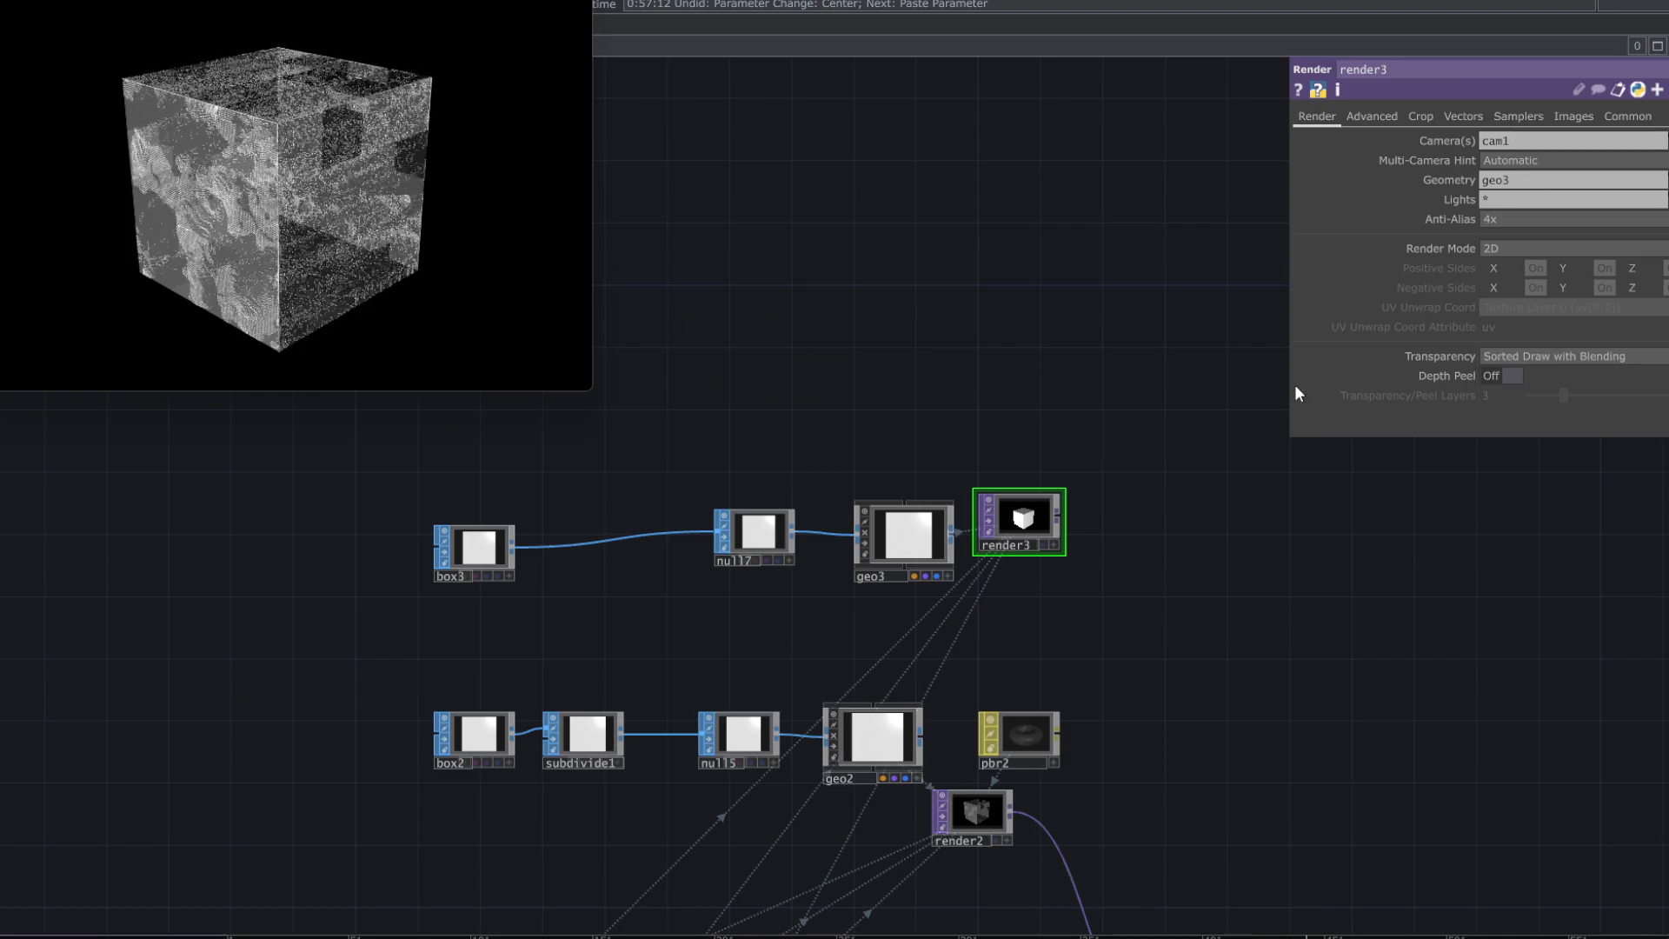
- Set box3's Center to 0.5 on all three axes
left_click_drag(1116, 478, 1129, 346)
scroll(1117, 486, "down", 3)
left_click_drag(992, 671, 978, 523)
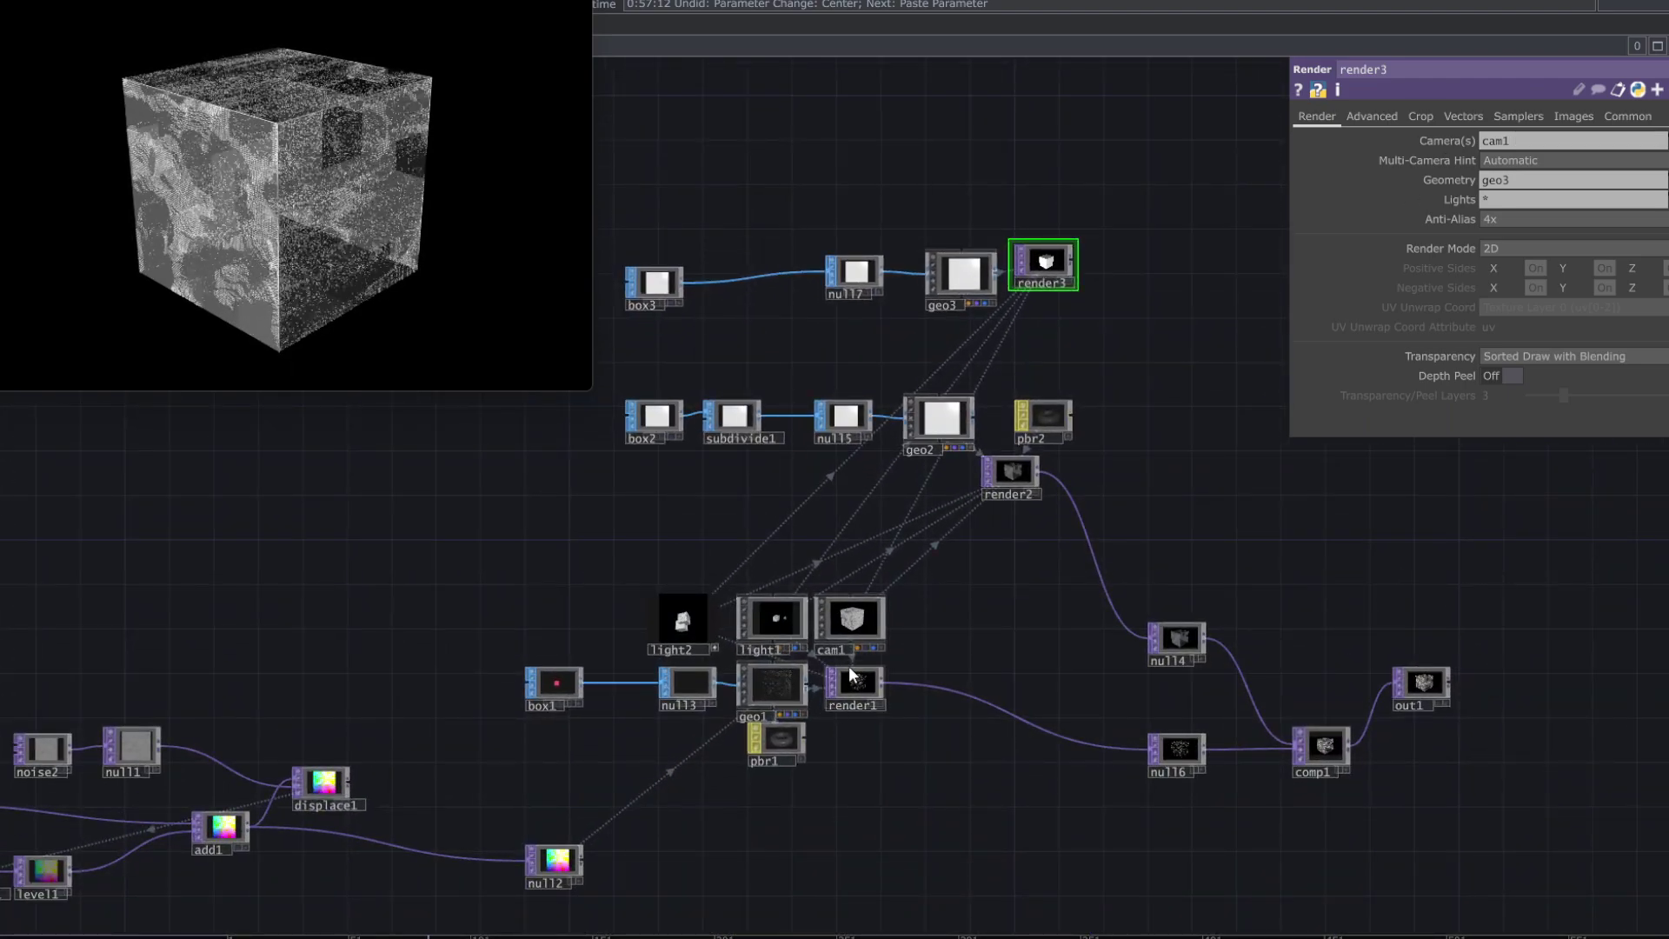
left_click_drag(878, 676, 822, 767)
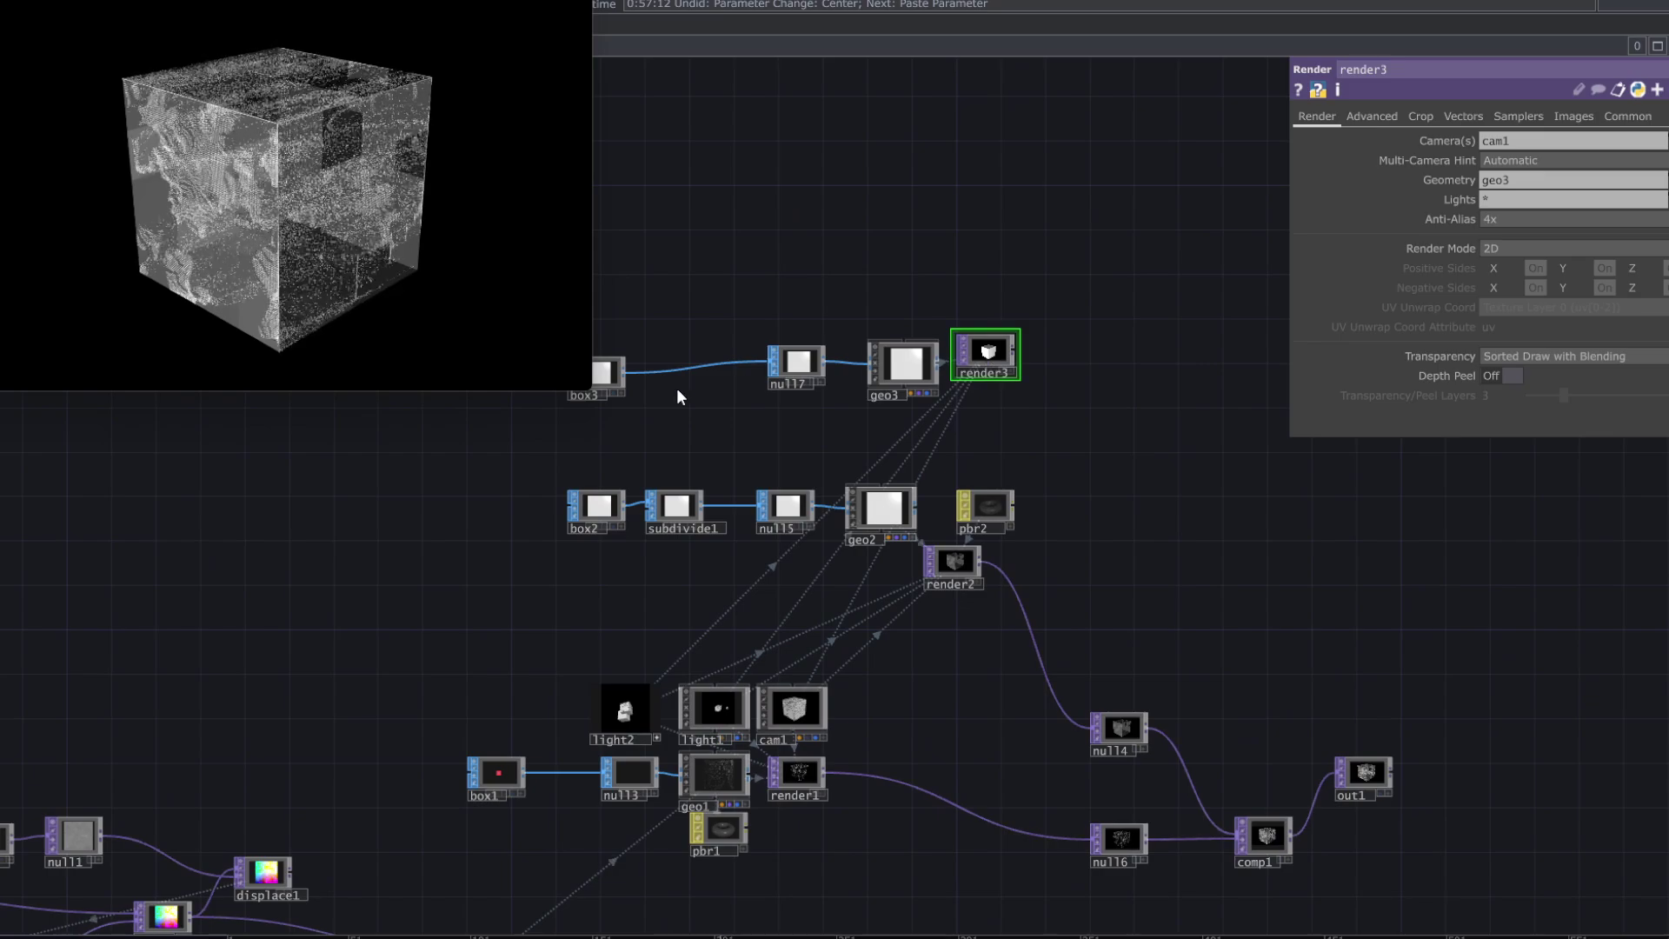
middle_click_drag(676, 396, 685, 409)
left_click(617, 388)
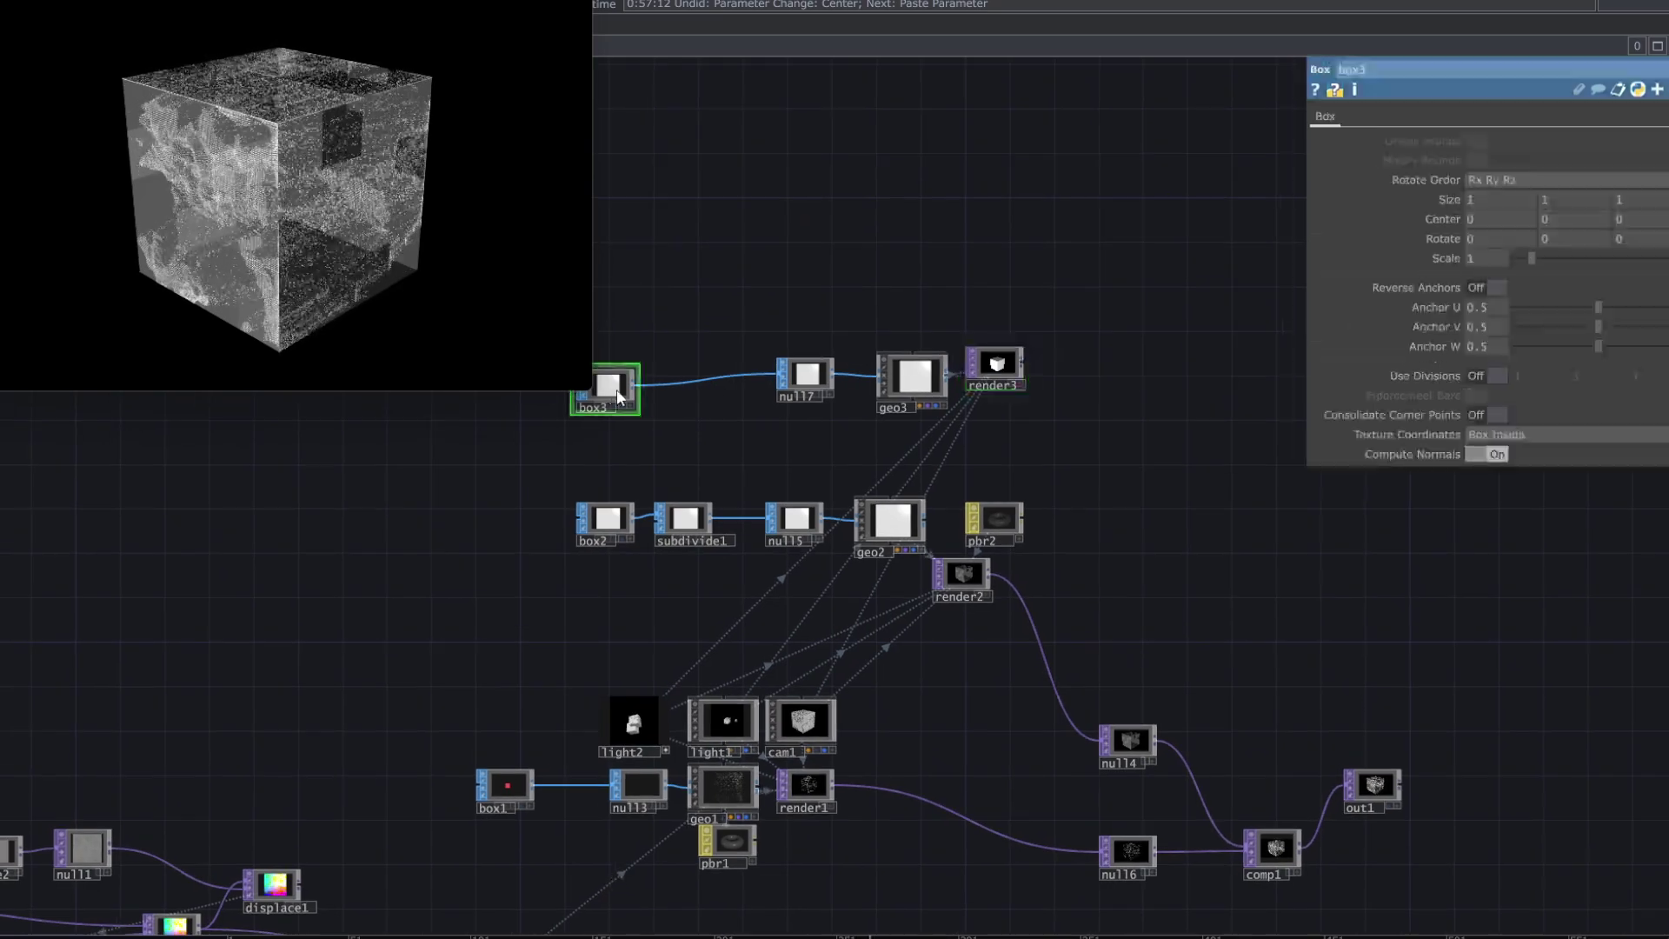
left_click(1492, 222)
type(".5")
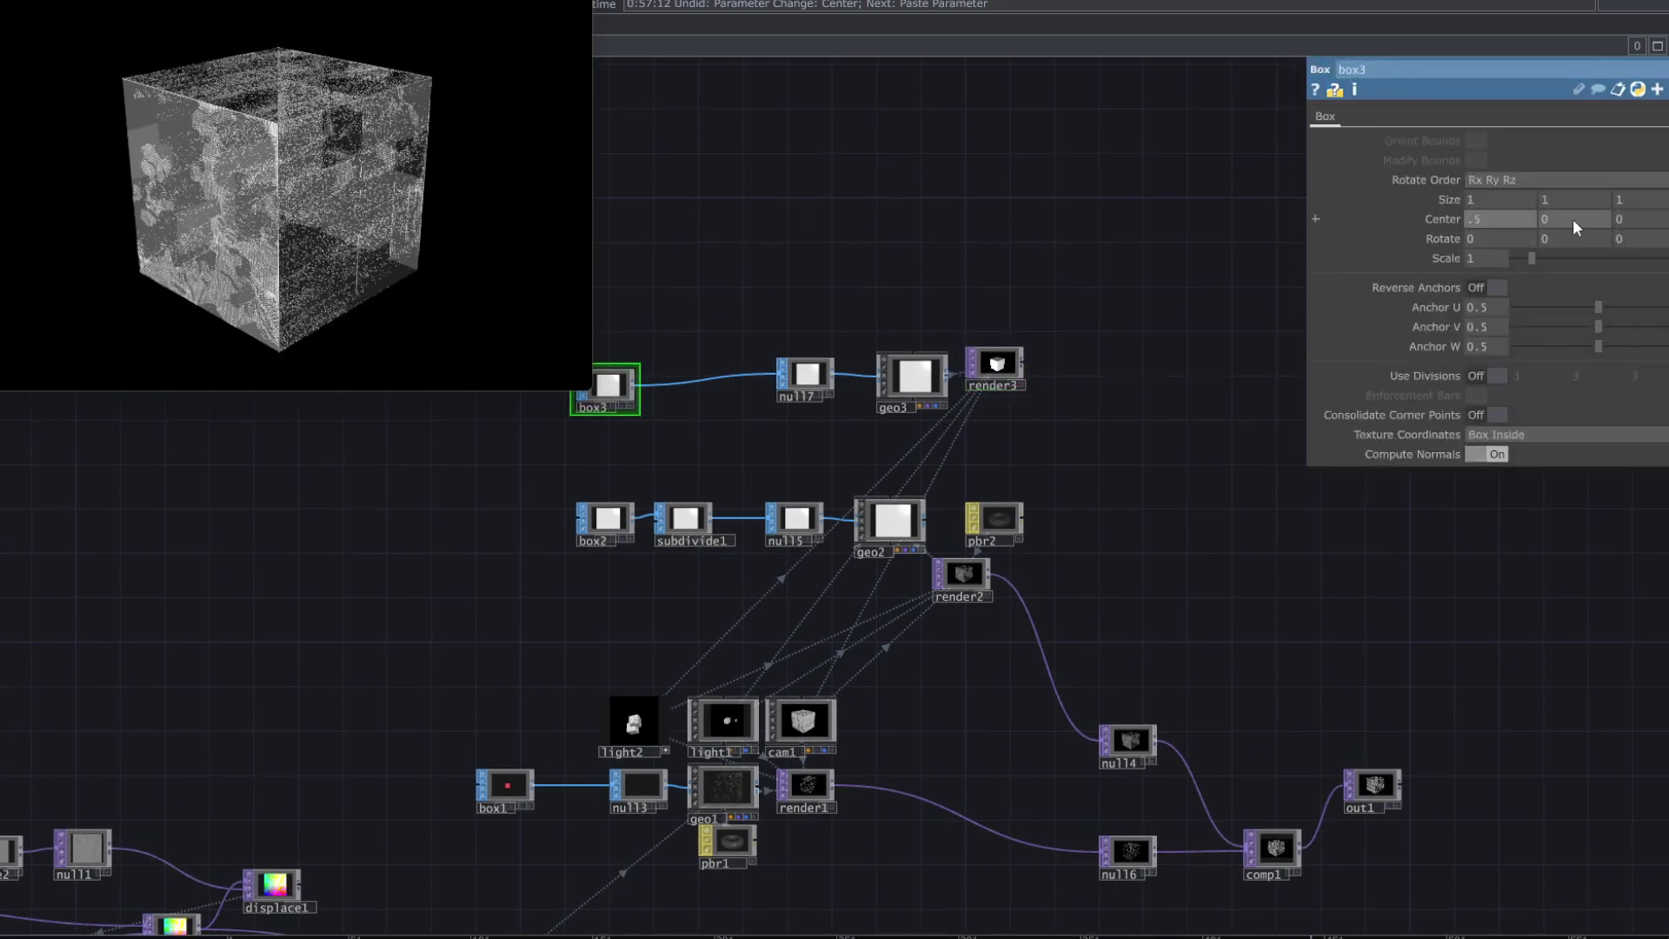
left_click(1573, 220)
type(".5")
left_click(1656, 221)
type(".5")
- Connect the output of render3 to comp1 as an additional input
left_click_drag(1179, 588, 1067, 494)
left_click_drag(911, 269, 1135, 756)
middle_click_drag(1077, 443, 1179, 594)
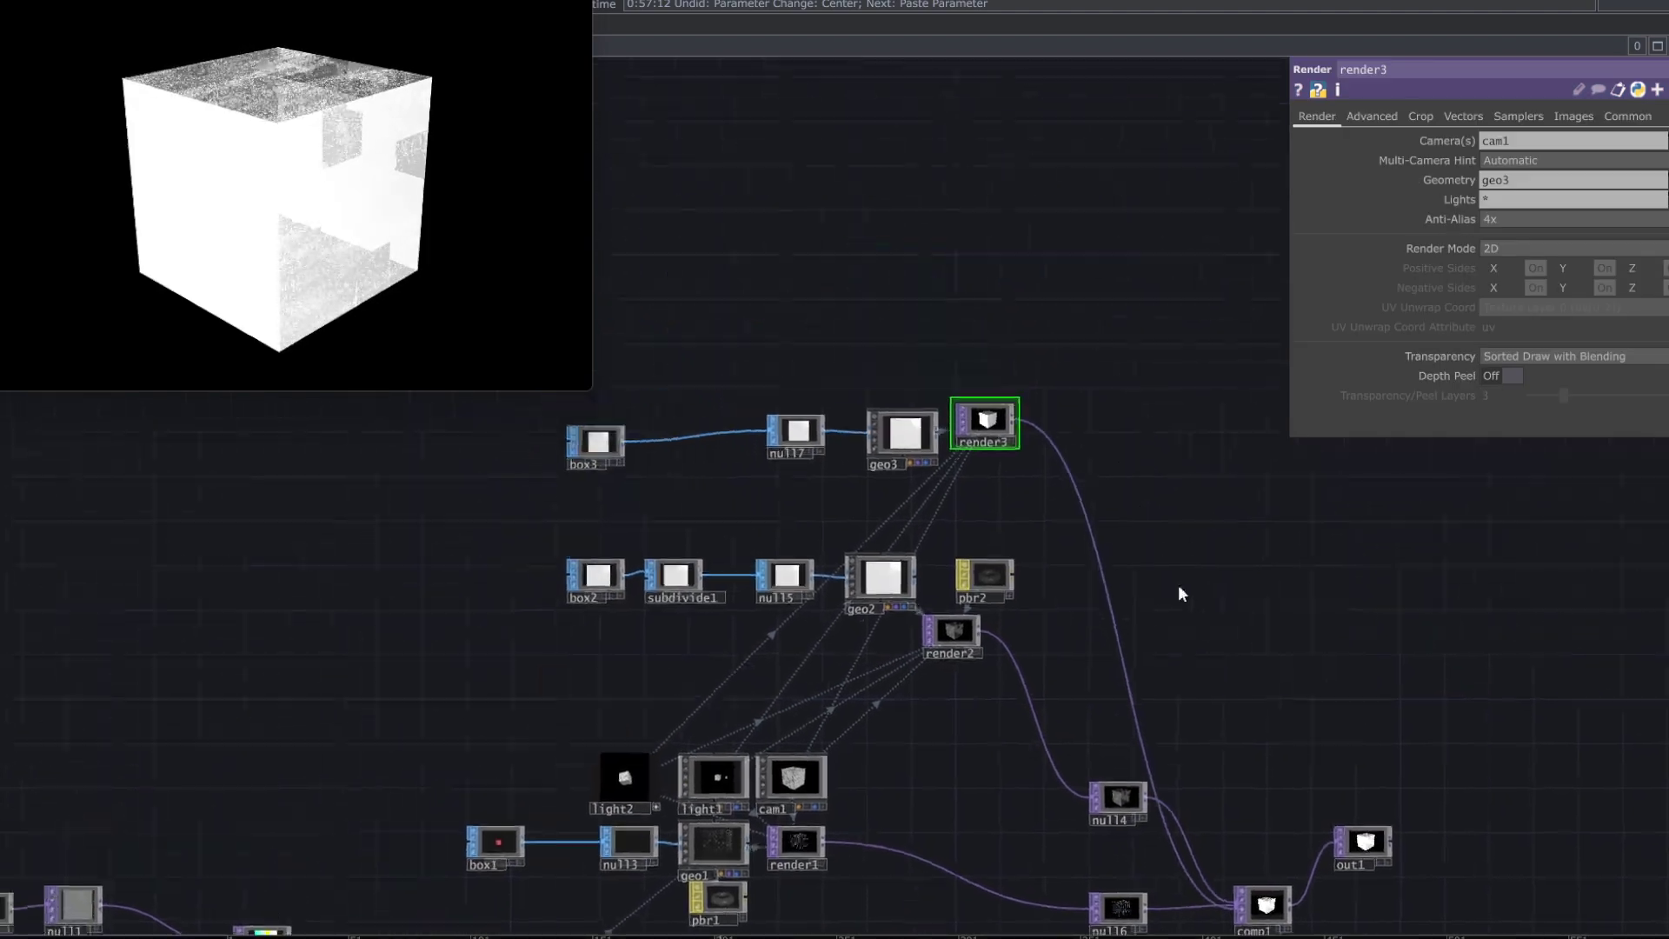
- Add a Line MAT above geo3
scroll(812, 551, "up", 5)
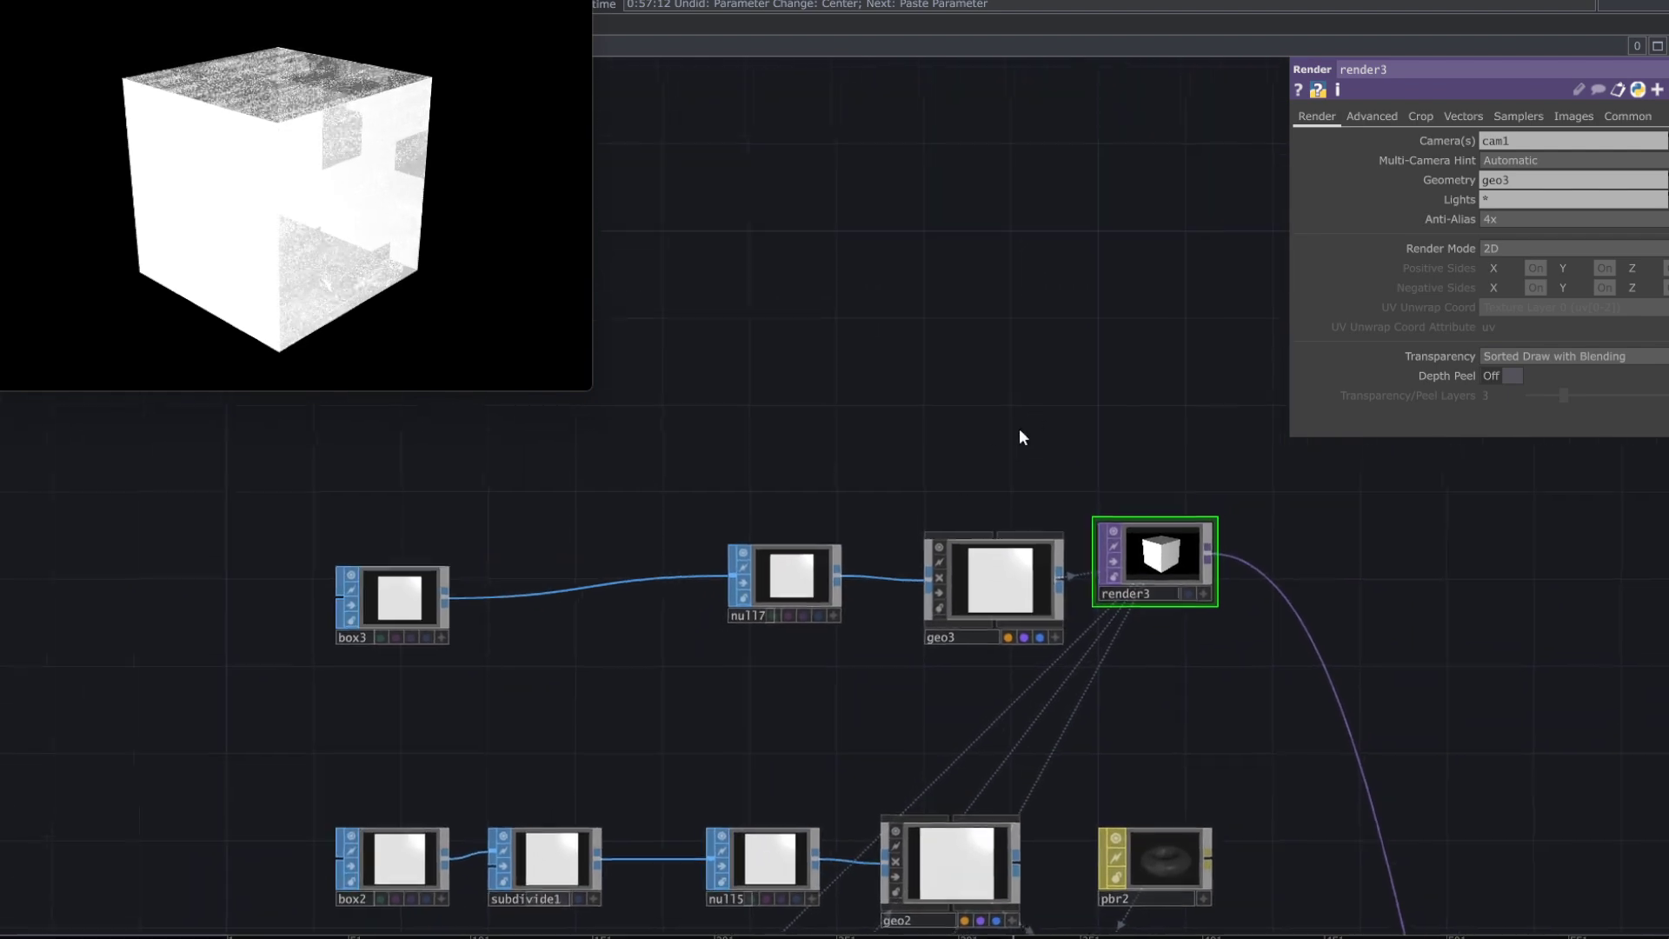
left_click_drag(1018, 430, 1013, 440)
left_click_drag(1251, 909, 1172, 704)
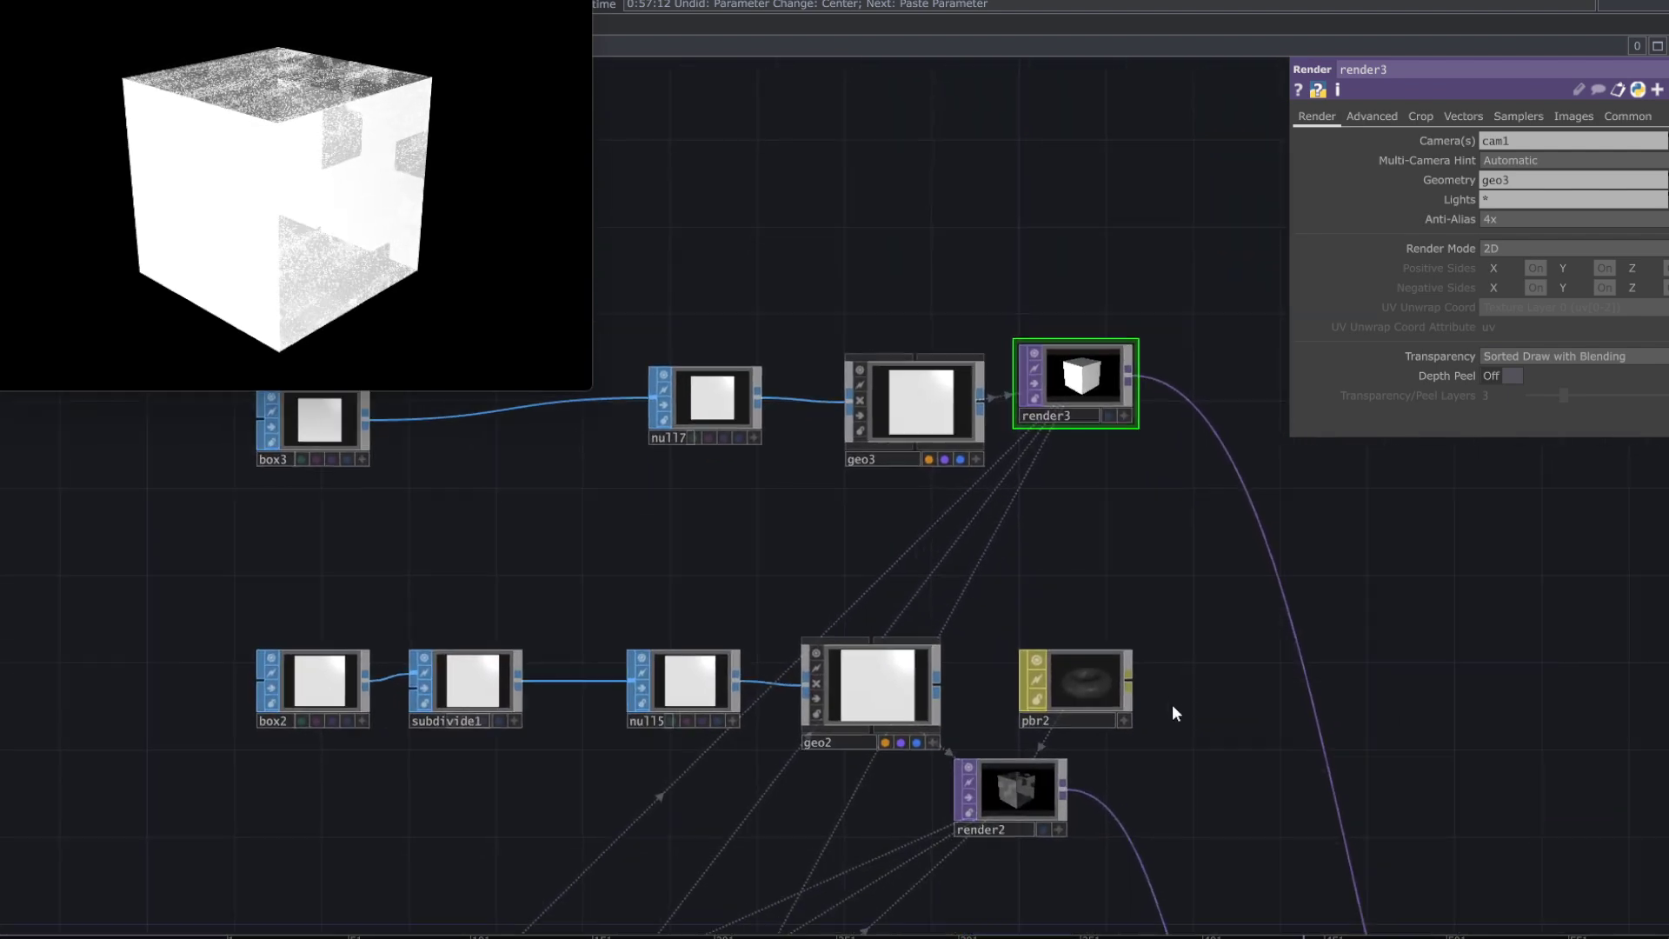
left_click(1095, 670)
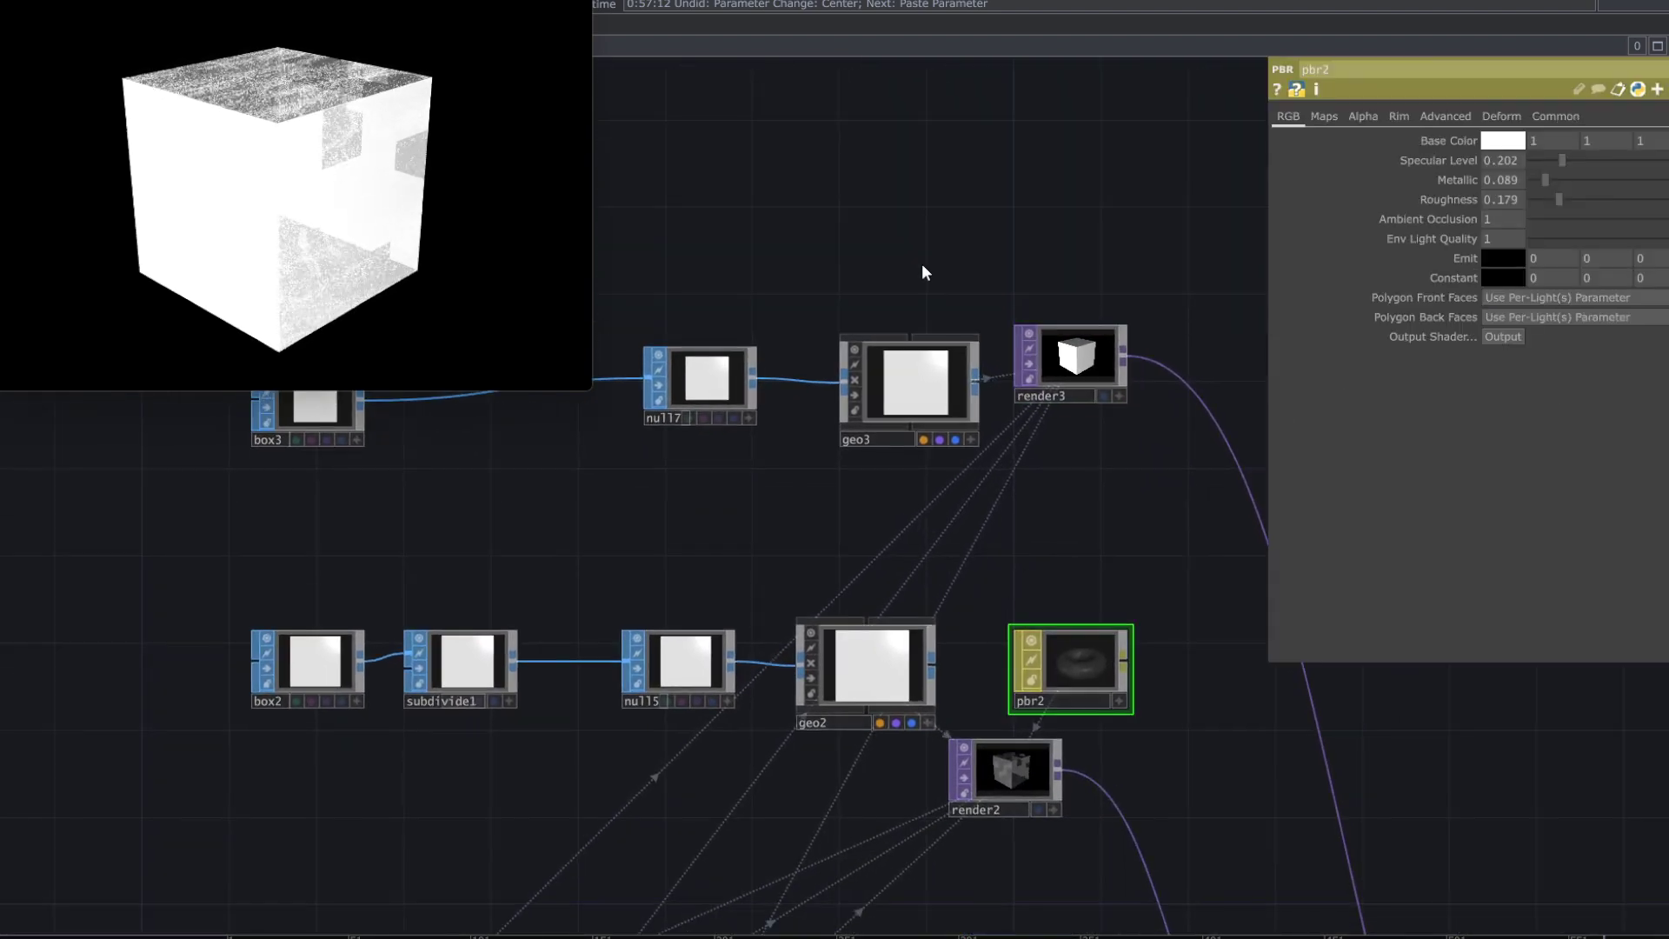
scroll(904, 287, "up", 2)
key("Tab")
left_click(770, 75)
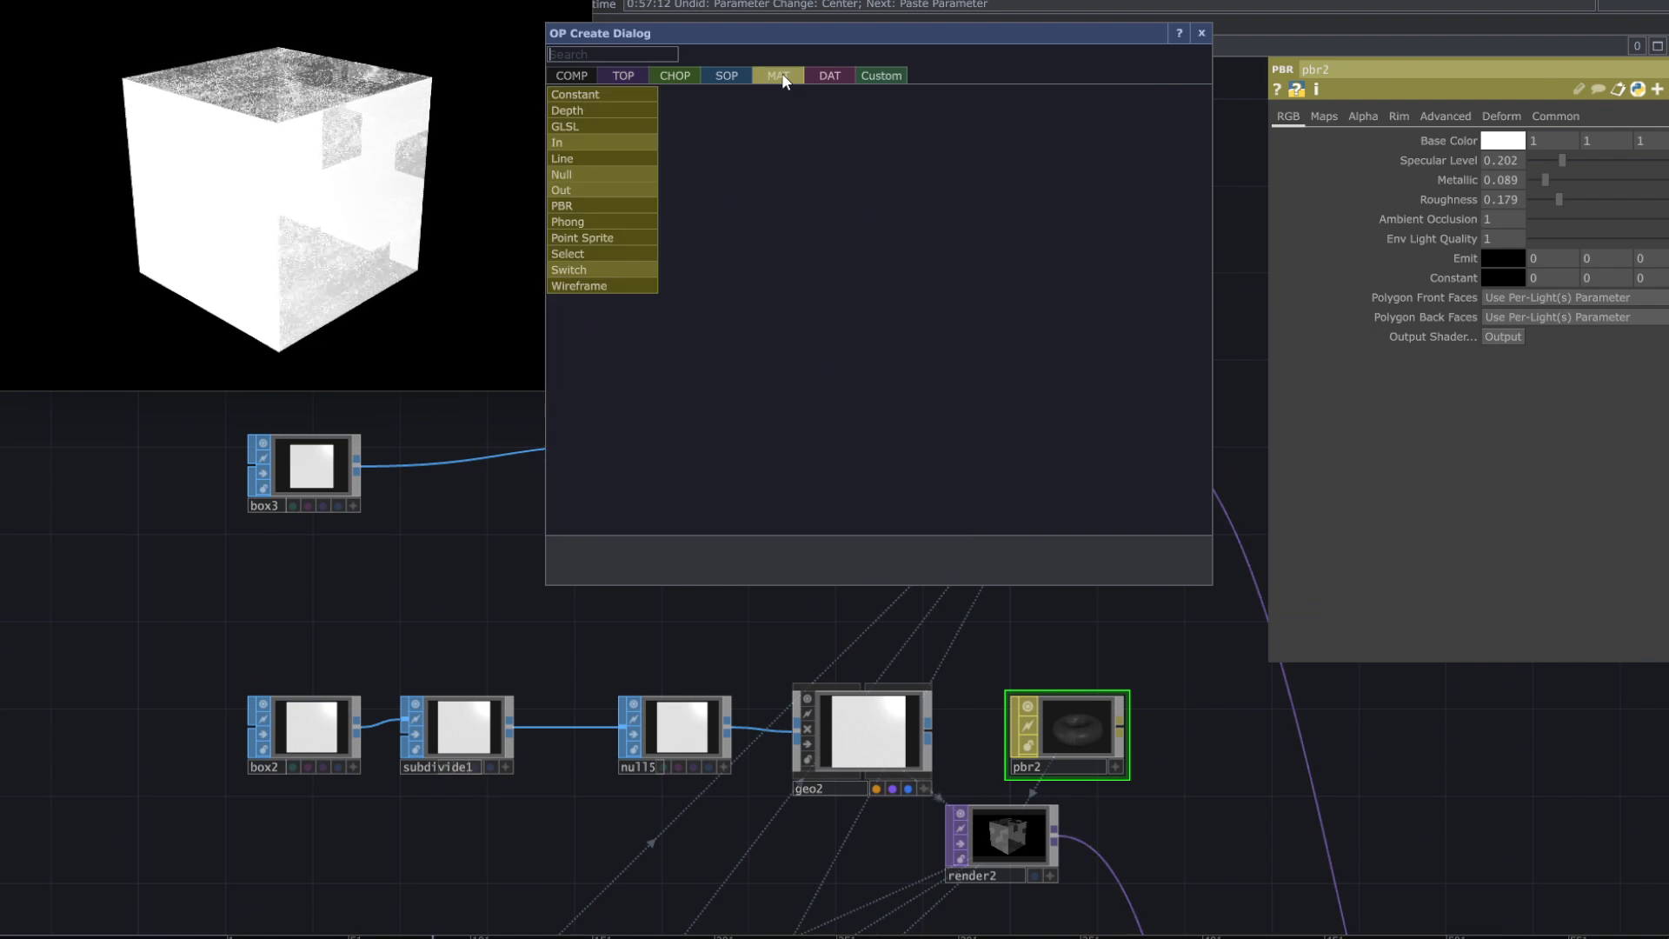
left_click(586, 157)
left_click(864, 282)
- Assign line1 as geo3's Material and move the line1 node closer above geo3
left_click_drag(967, 285, 910, 474)
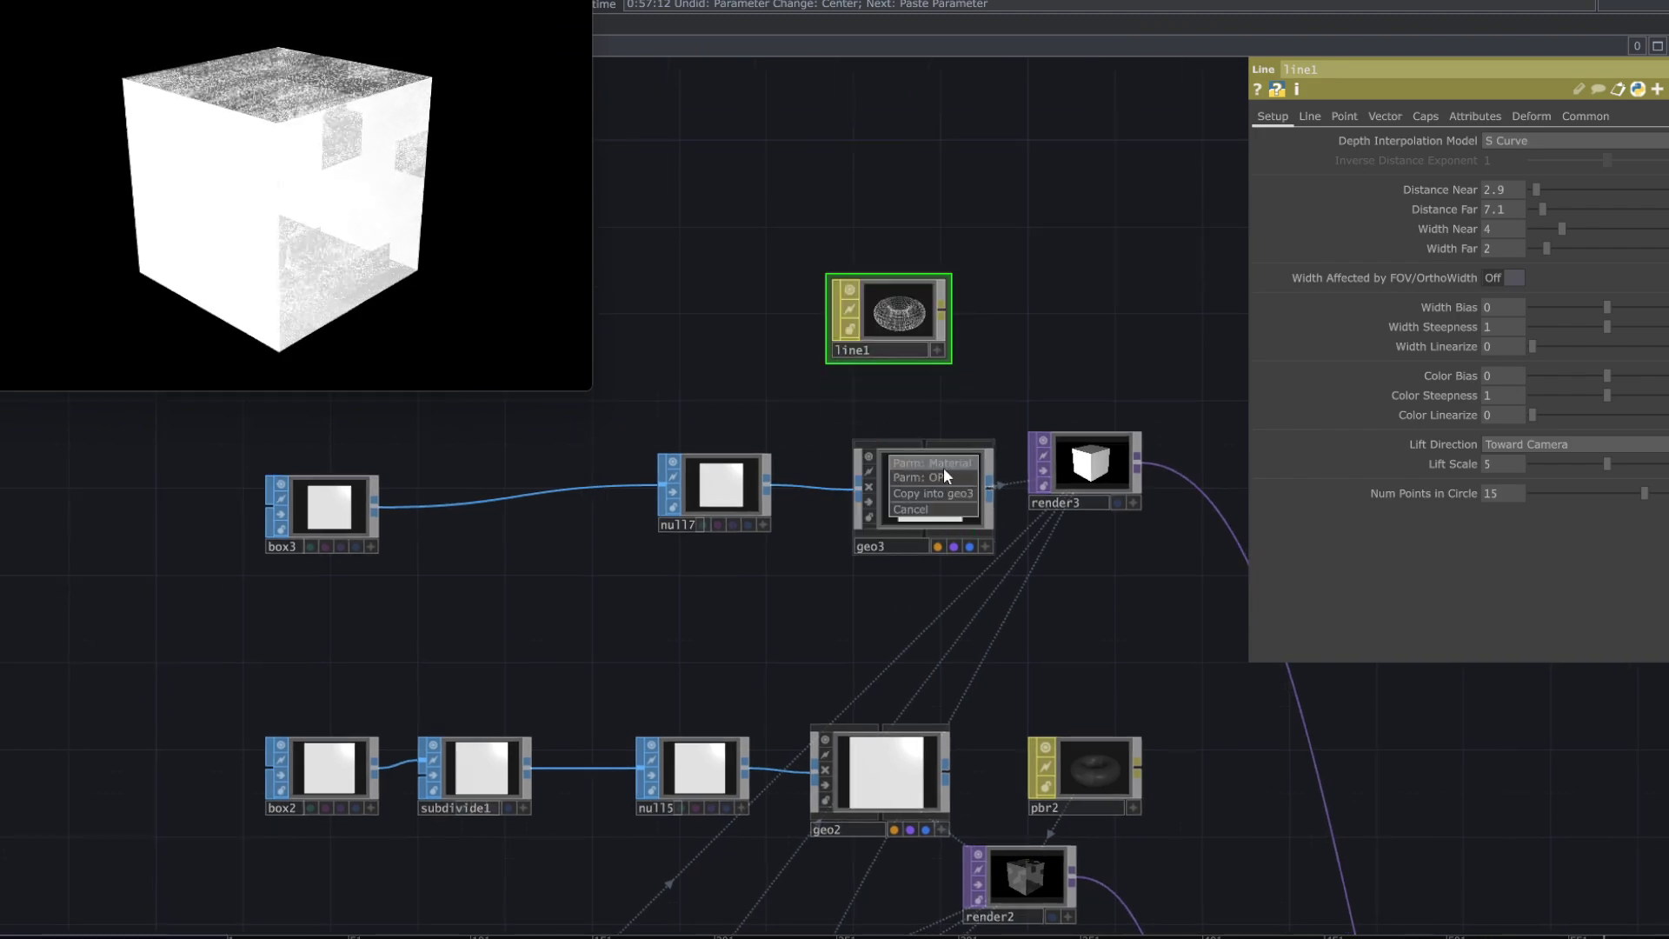
left_click(942, 466)
left_click_drag(889, 327, 908, 382)
- Insert a Subdivide SOP between box3 and null7
left_click_drag(598, 565, 682, 583)
right_click(581, 513)
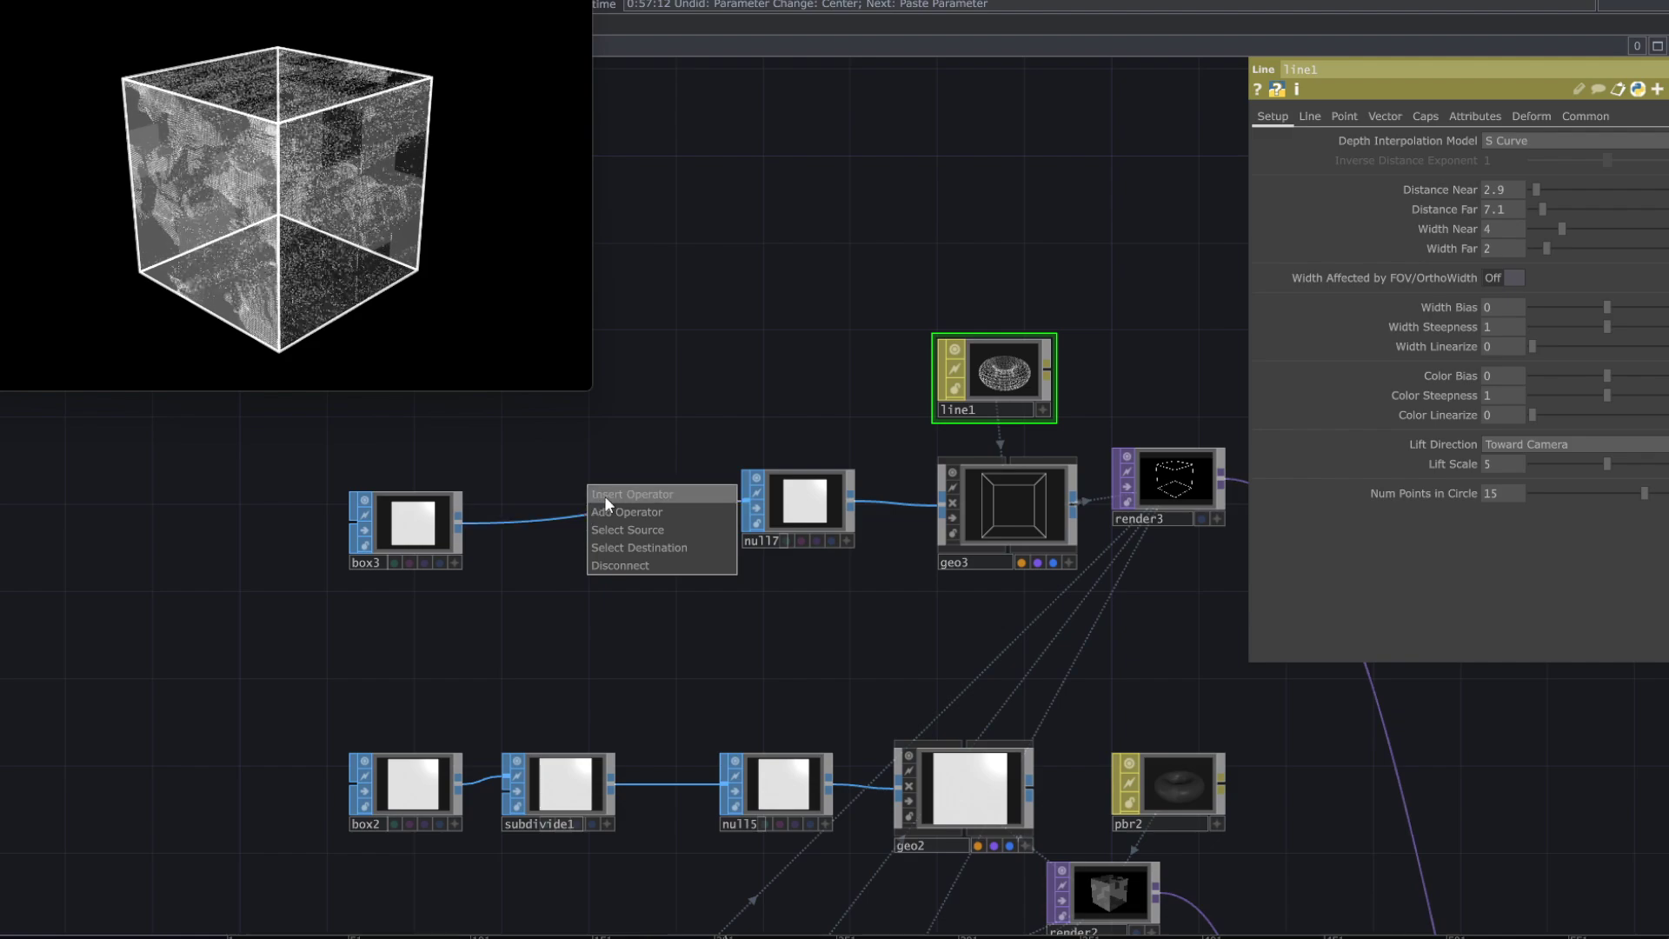
left_click(603, 495)
type("s")
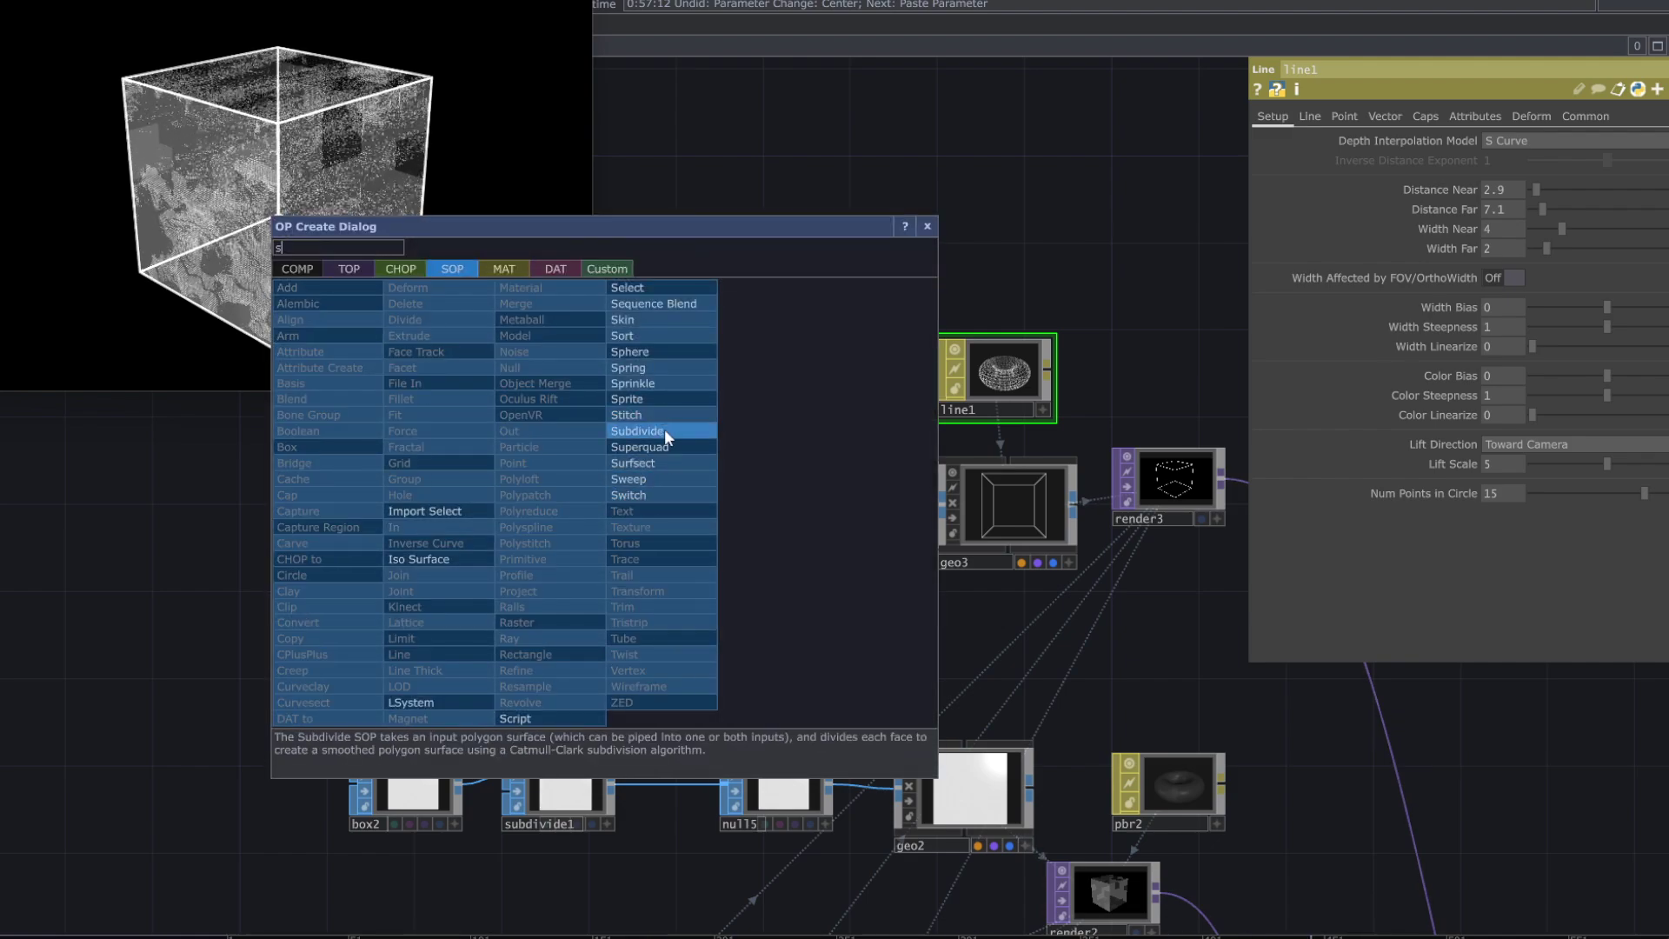
left_click(664, 429)
left_click(621, 504)
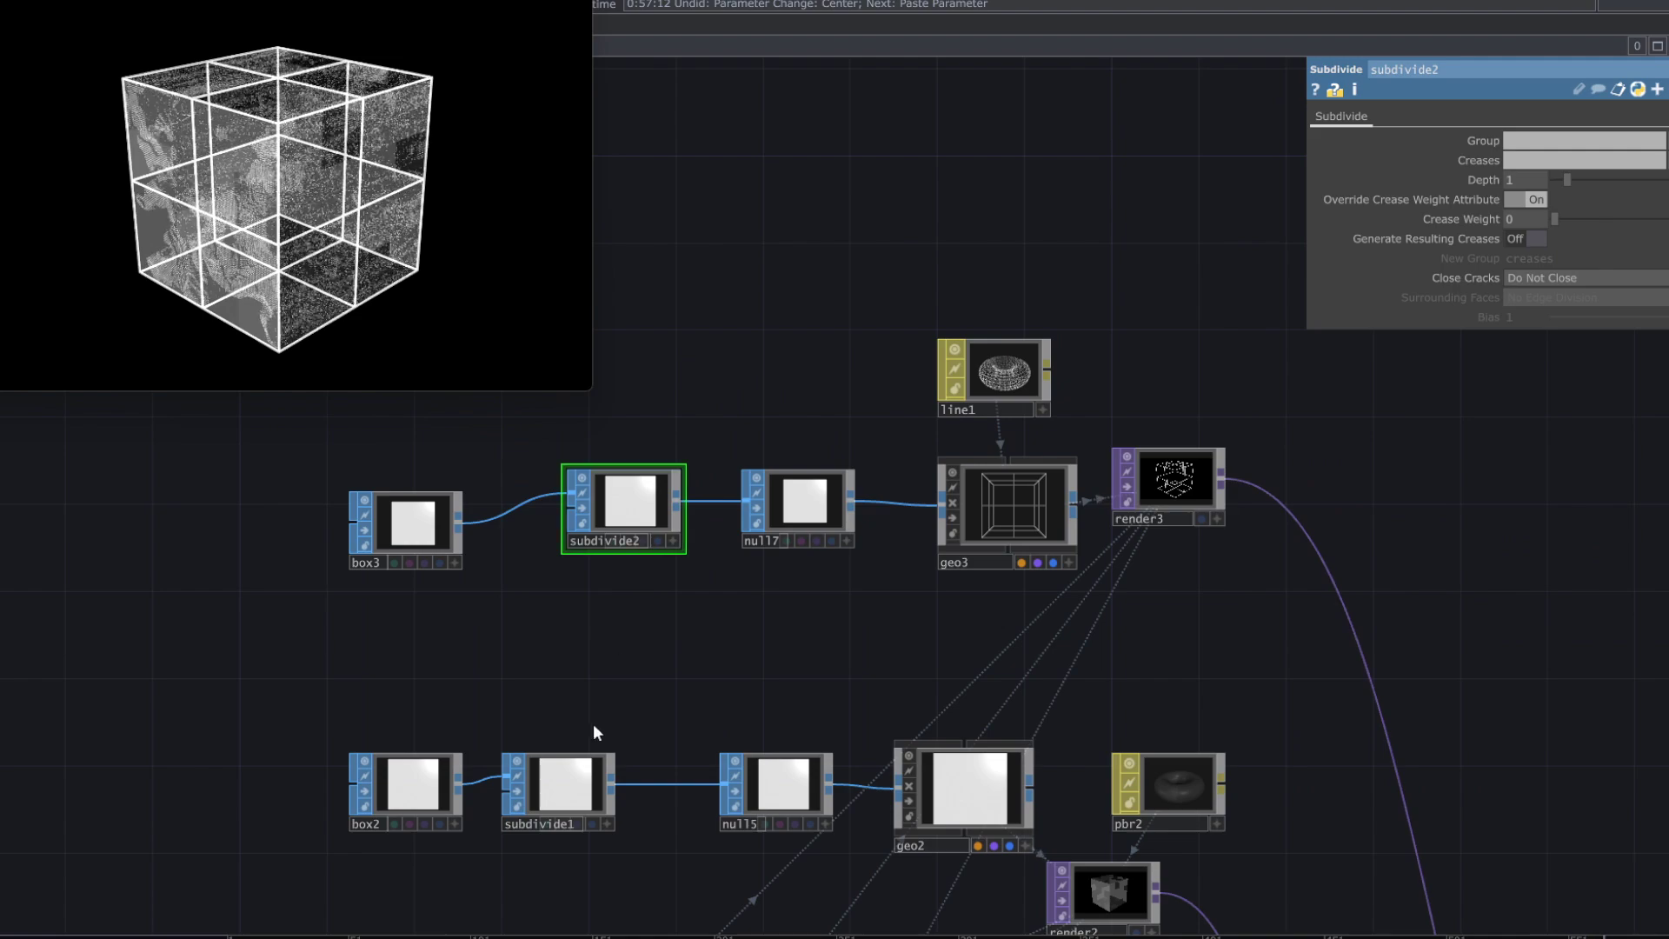
- Check subdivide1's Depth and set subdivide2's Depth to the same value, 2
left_click(563, 786)
left_click(1563, 181)
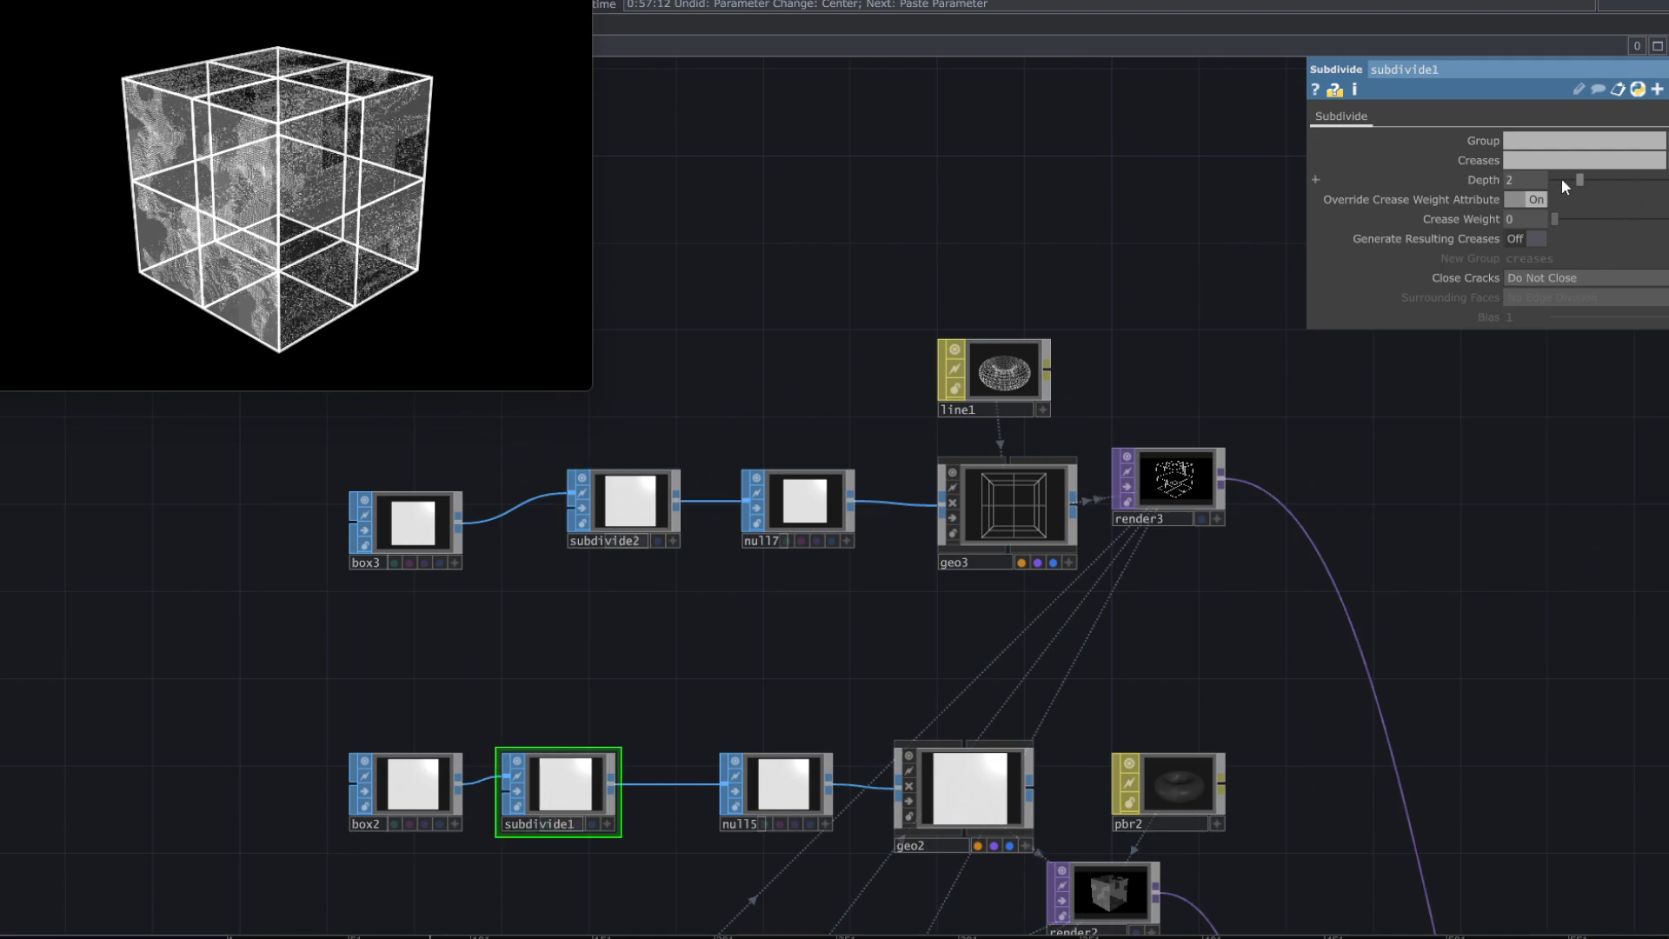
left_click(656, 491)
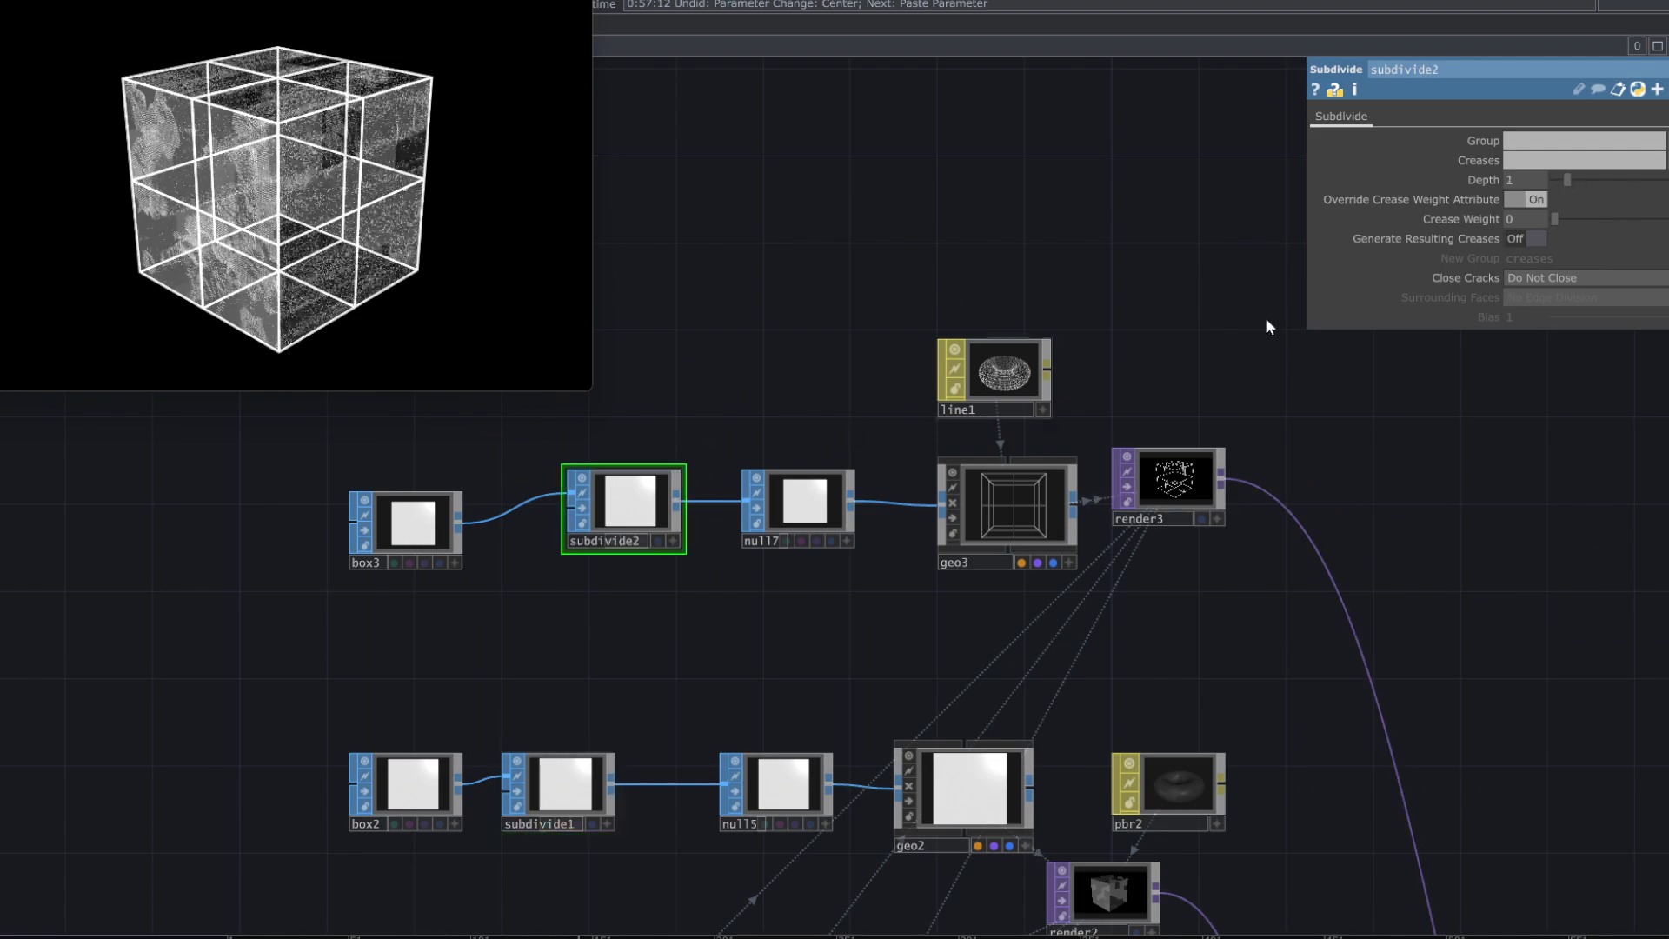
left_click(1580, 181)
- Set line1's Distance Far to 3.5, Width Near to 1.8 and Width Far to 0.1, and check the output in full screen
left_click(1022, 374)
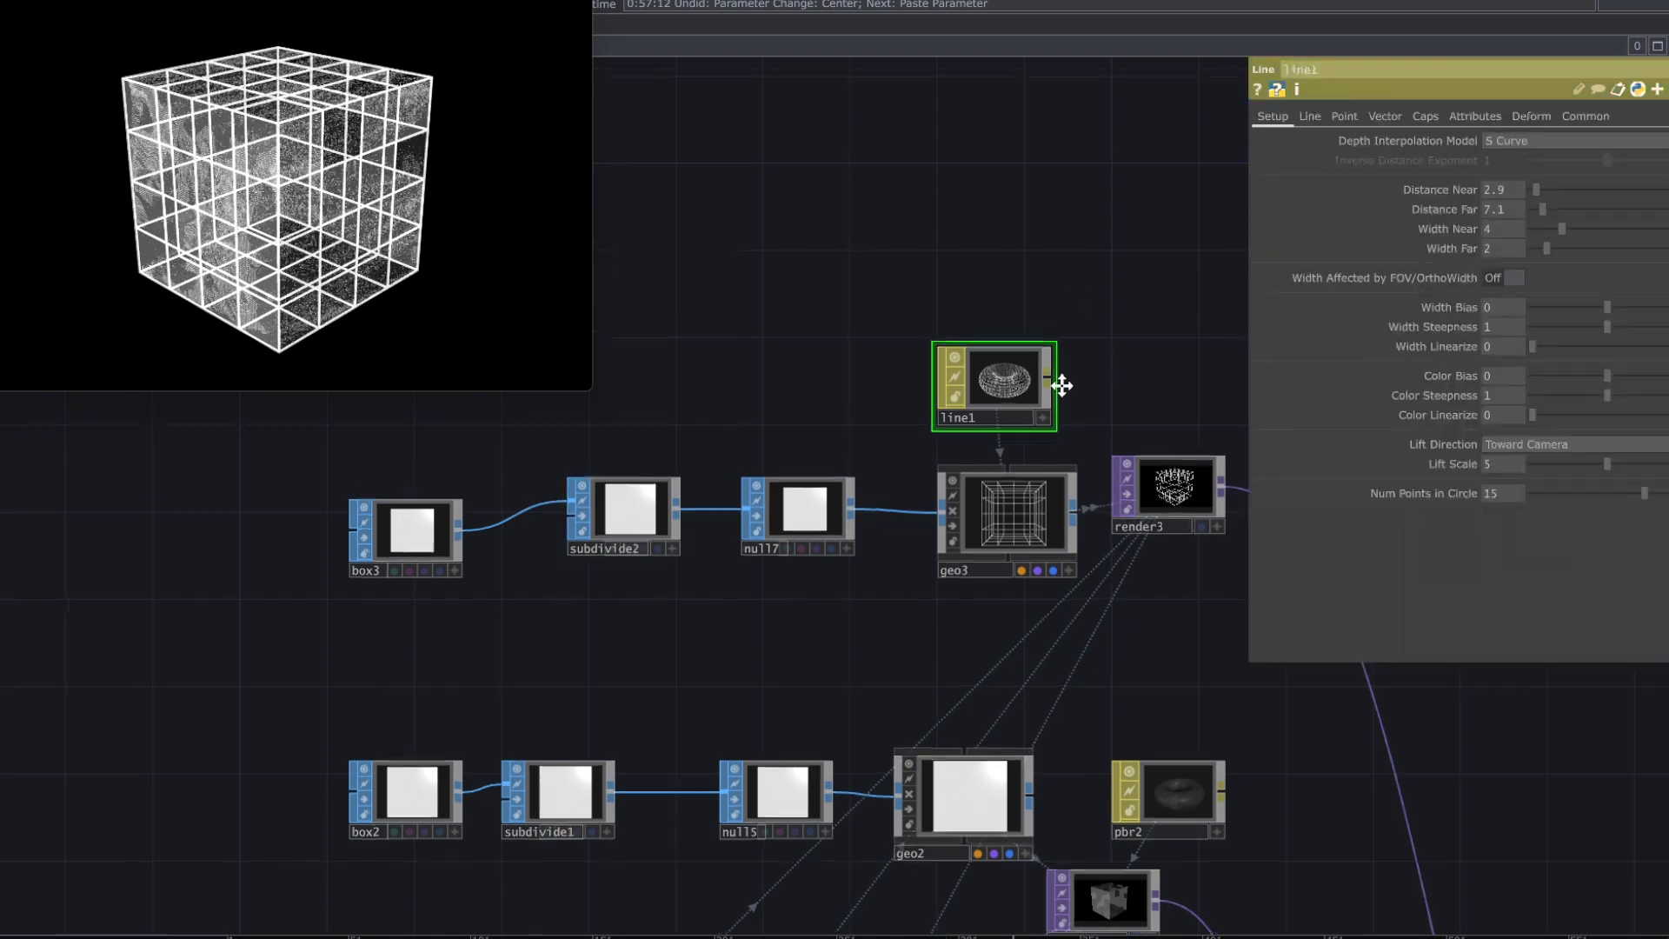
left_click_drag(1062, 385, 1040, 520)
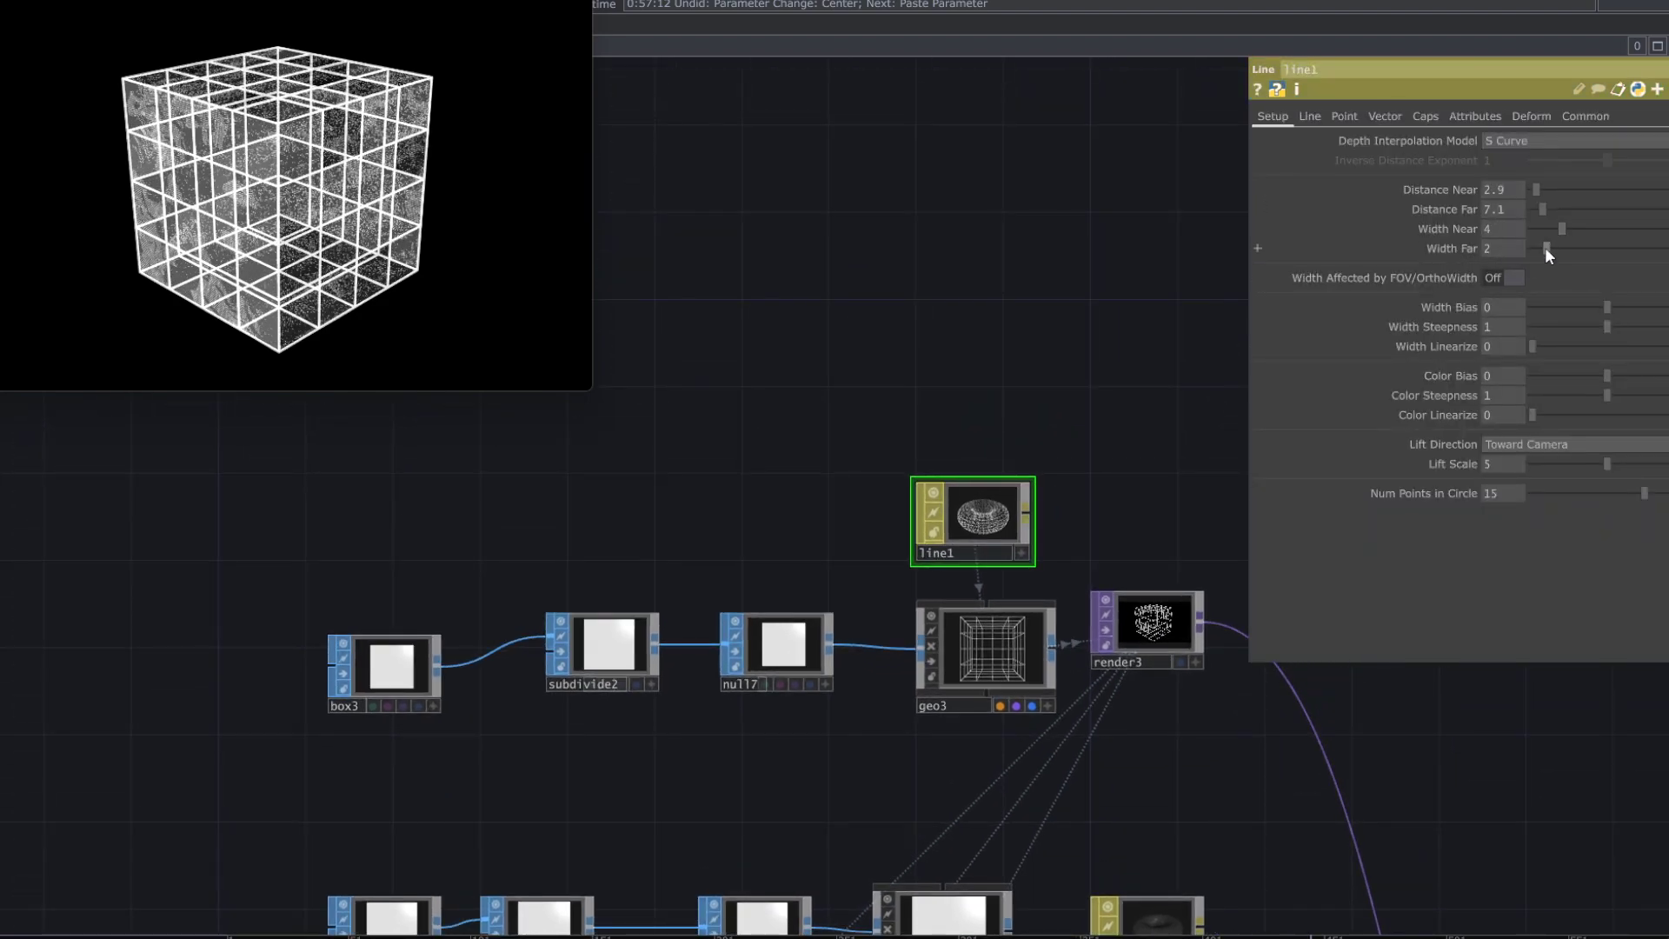
left_click_drag(1545, 251, 1525, 249)
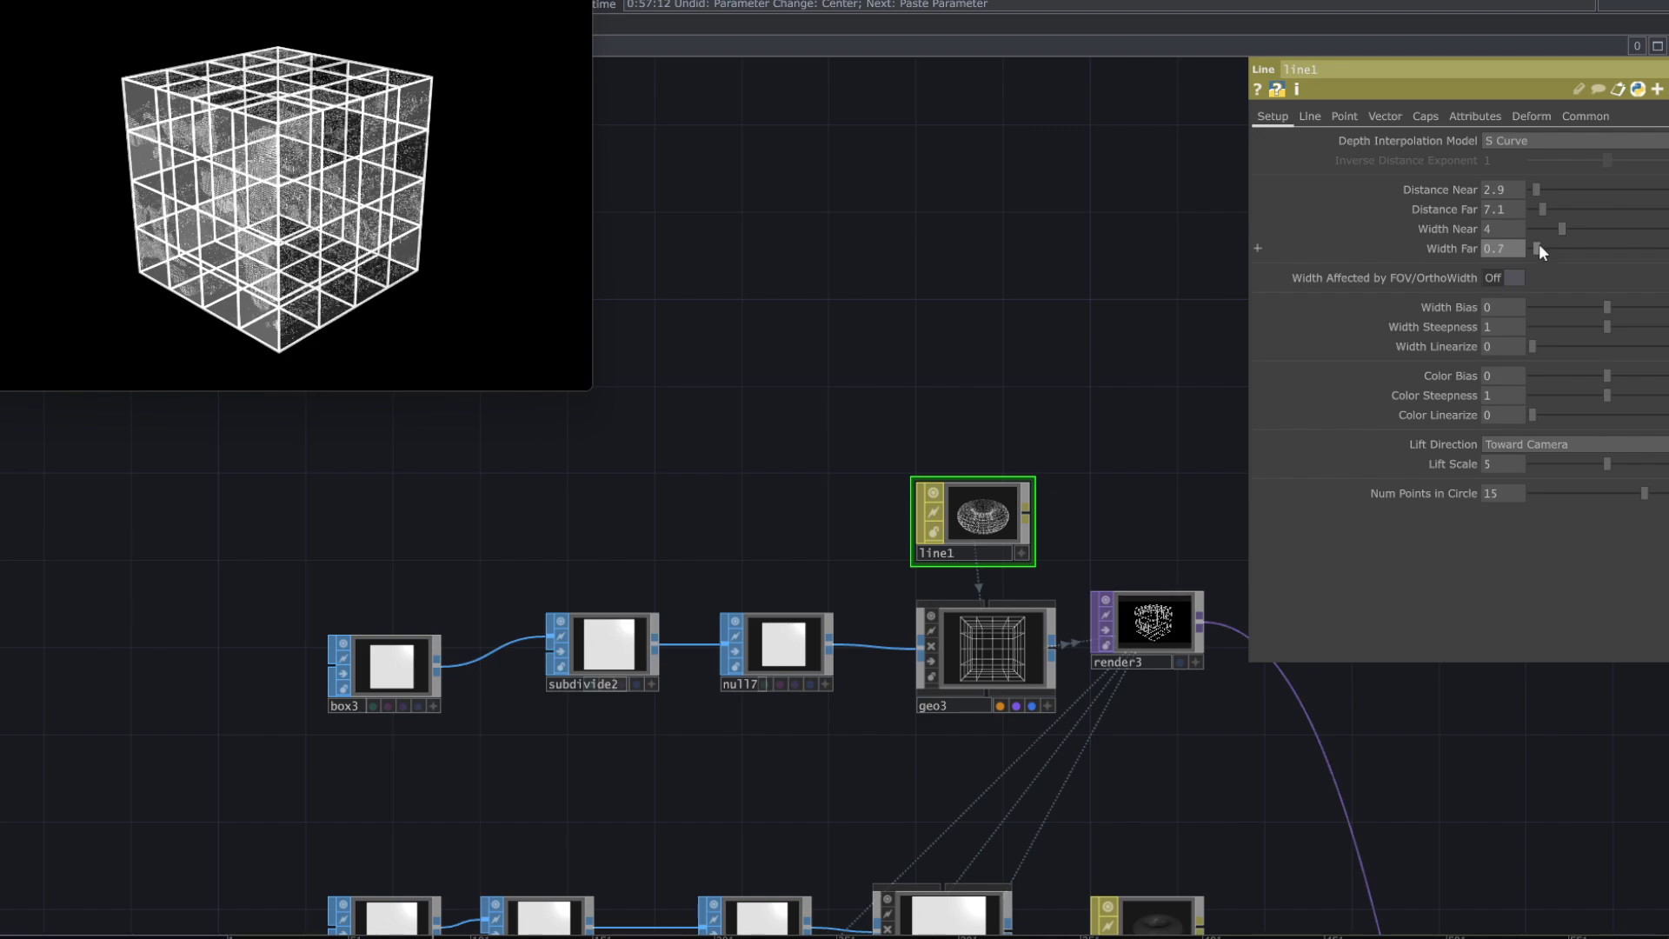
mouse_move(1540, 249)
left_mouse_down()
mouse_move(1551, 212)
mouse_move(1535, 219)
left_mouse_up()
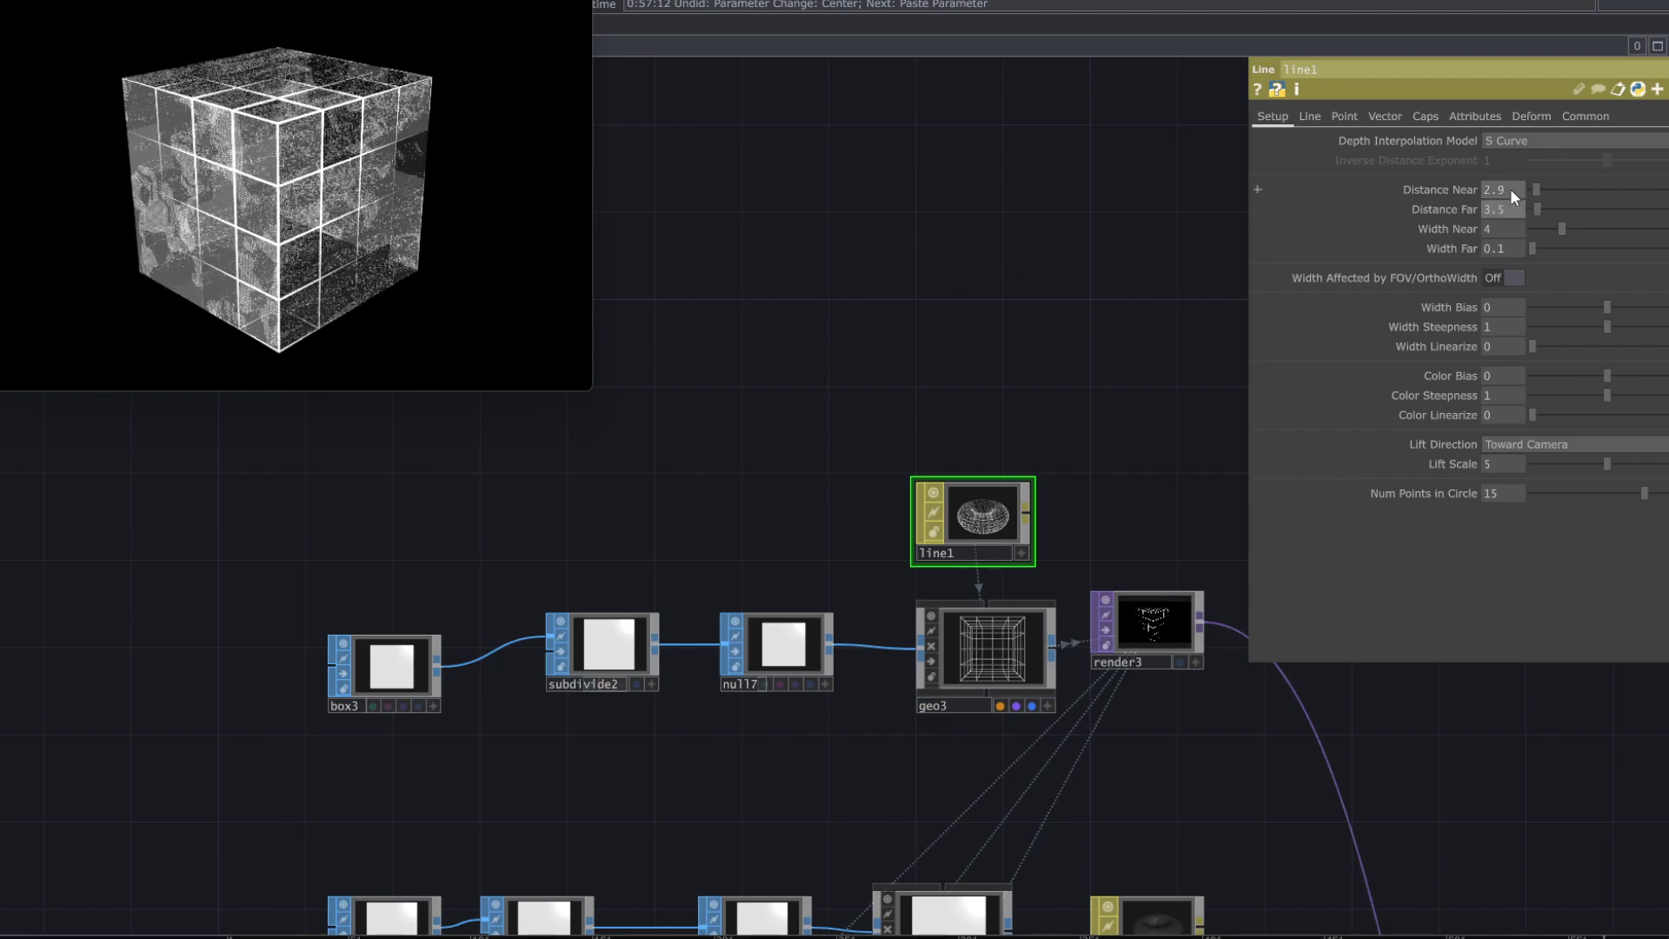
left_click_drag(1510, 230, 1460, 202)
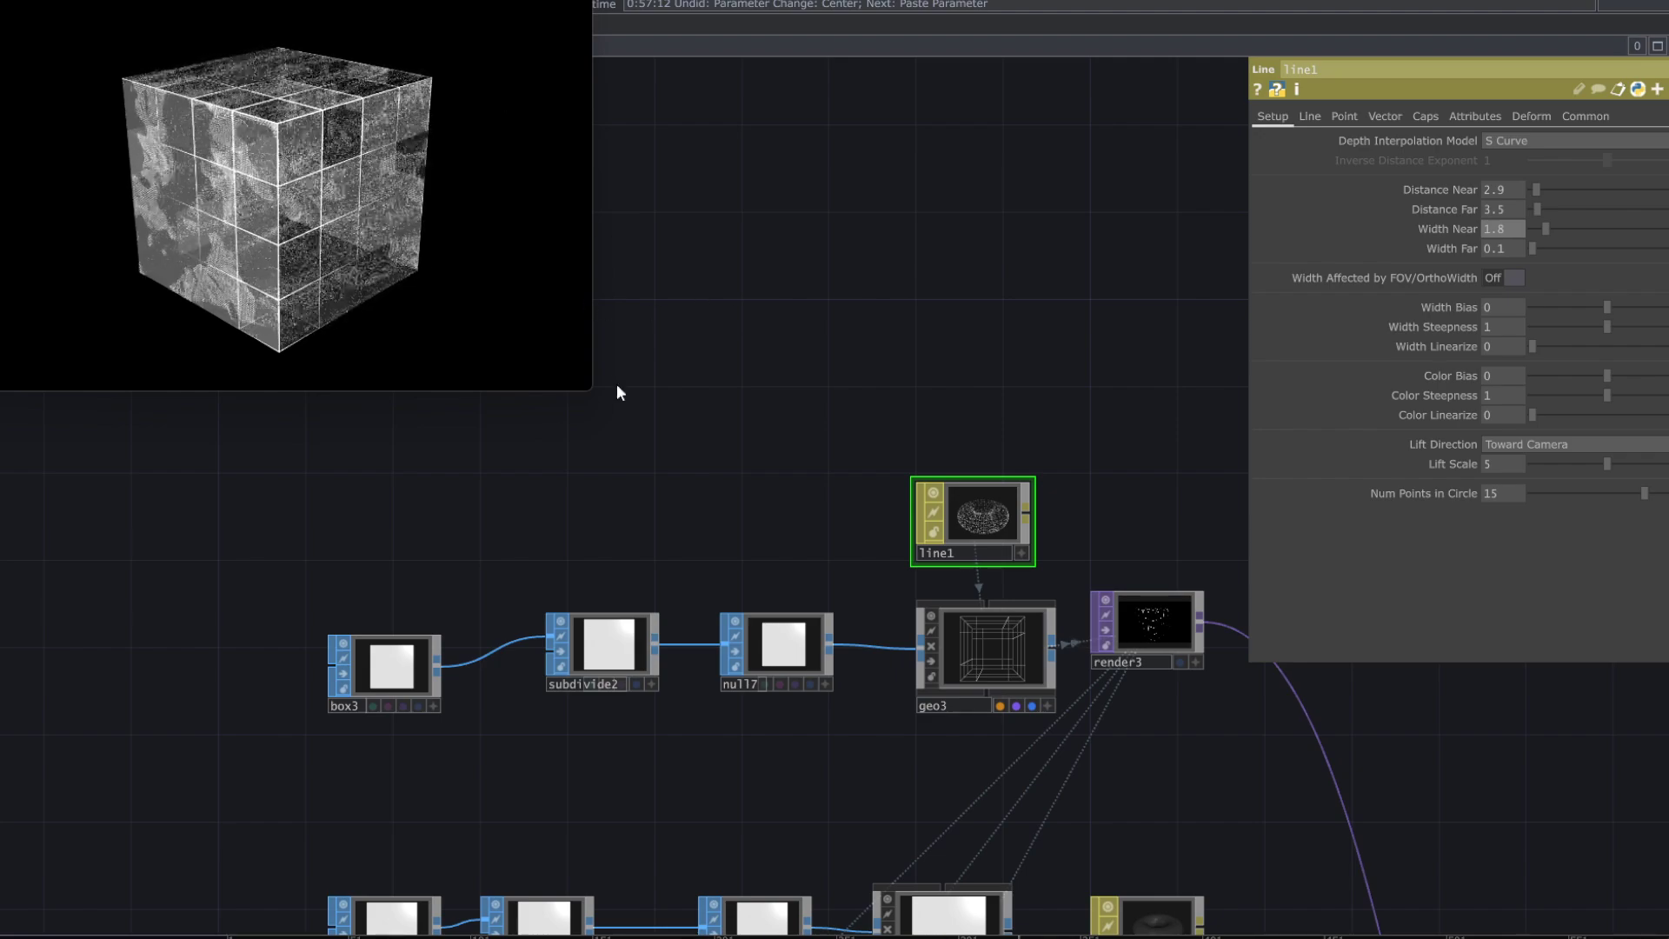
double_click(534, 3)
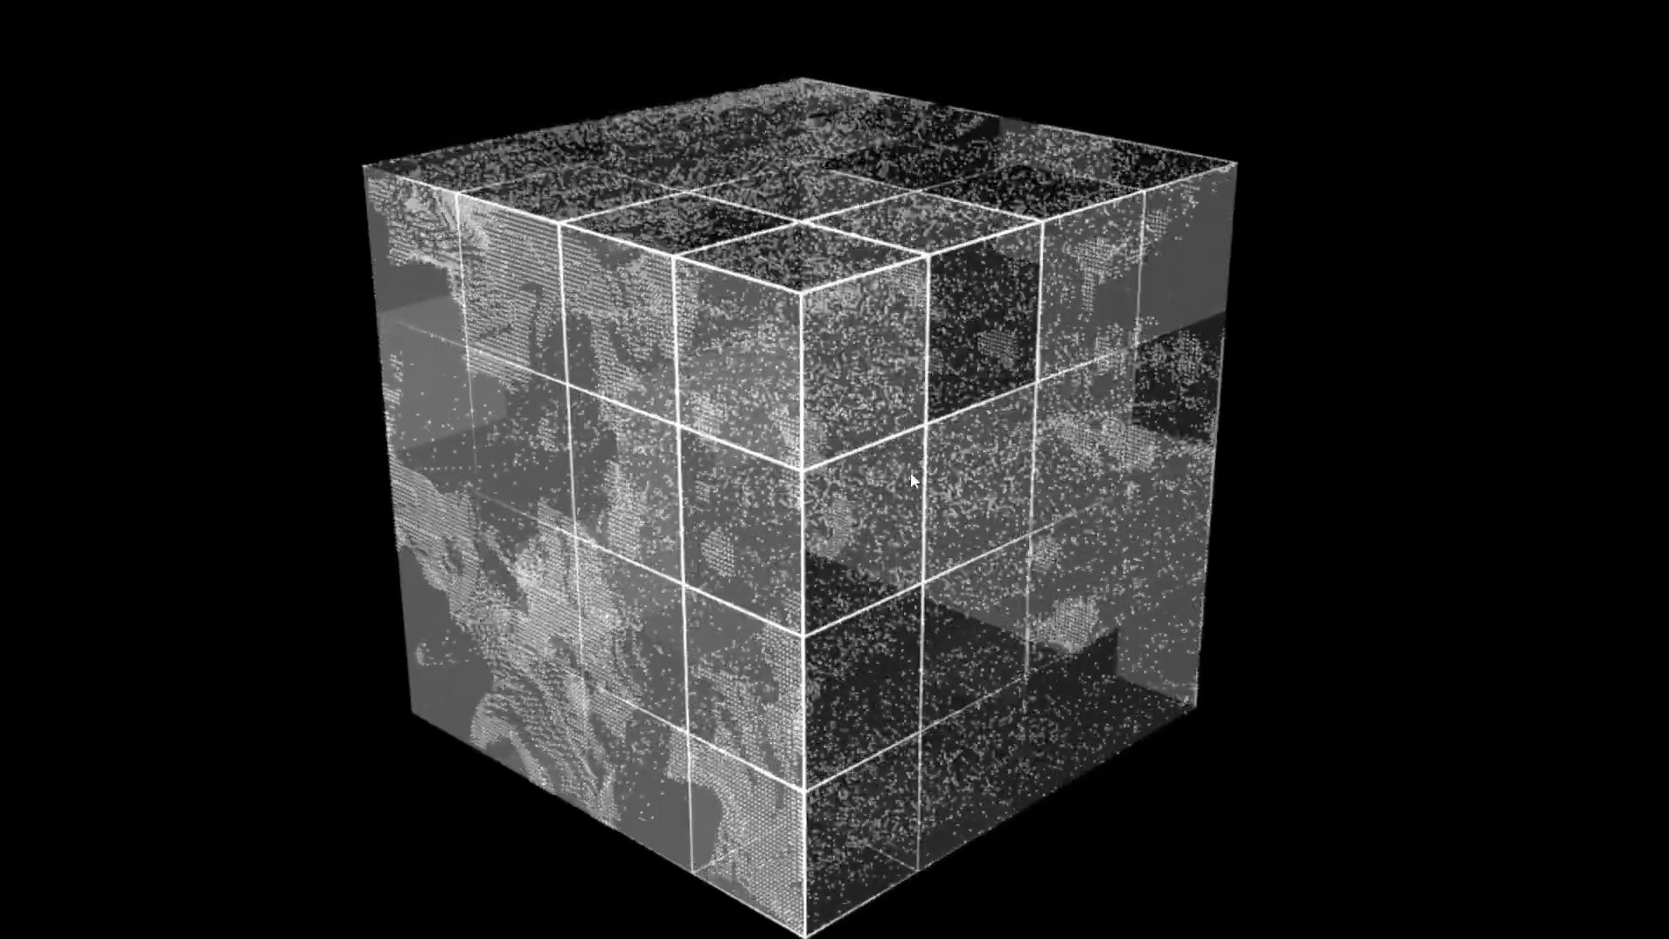
key("Escape")
- Check render3's resolution settings and add a Constant CHOP above render3
left_click_drag(1156, 742, 930, 569)
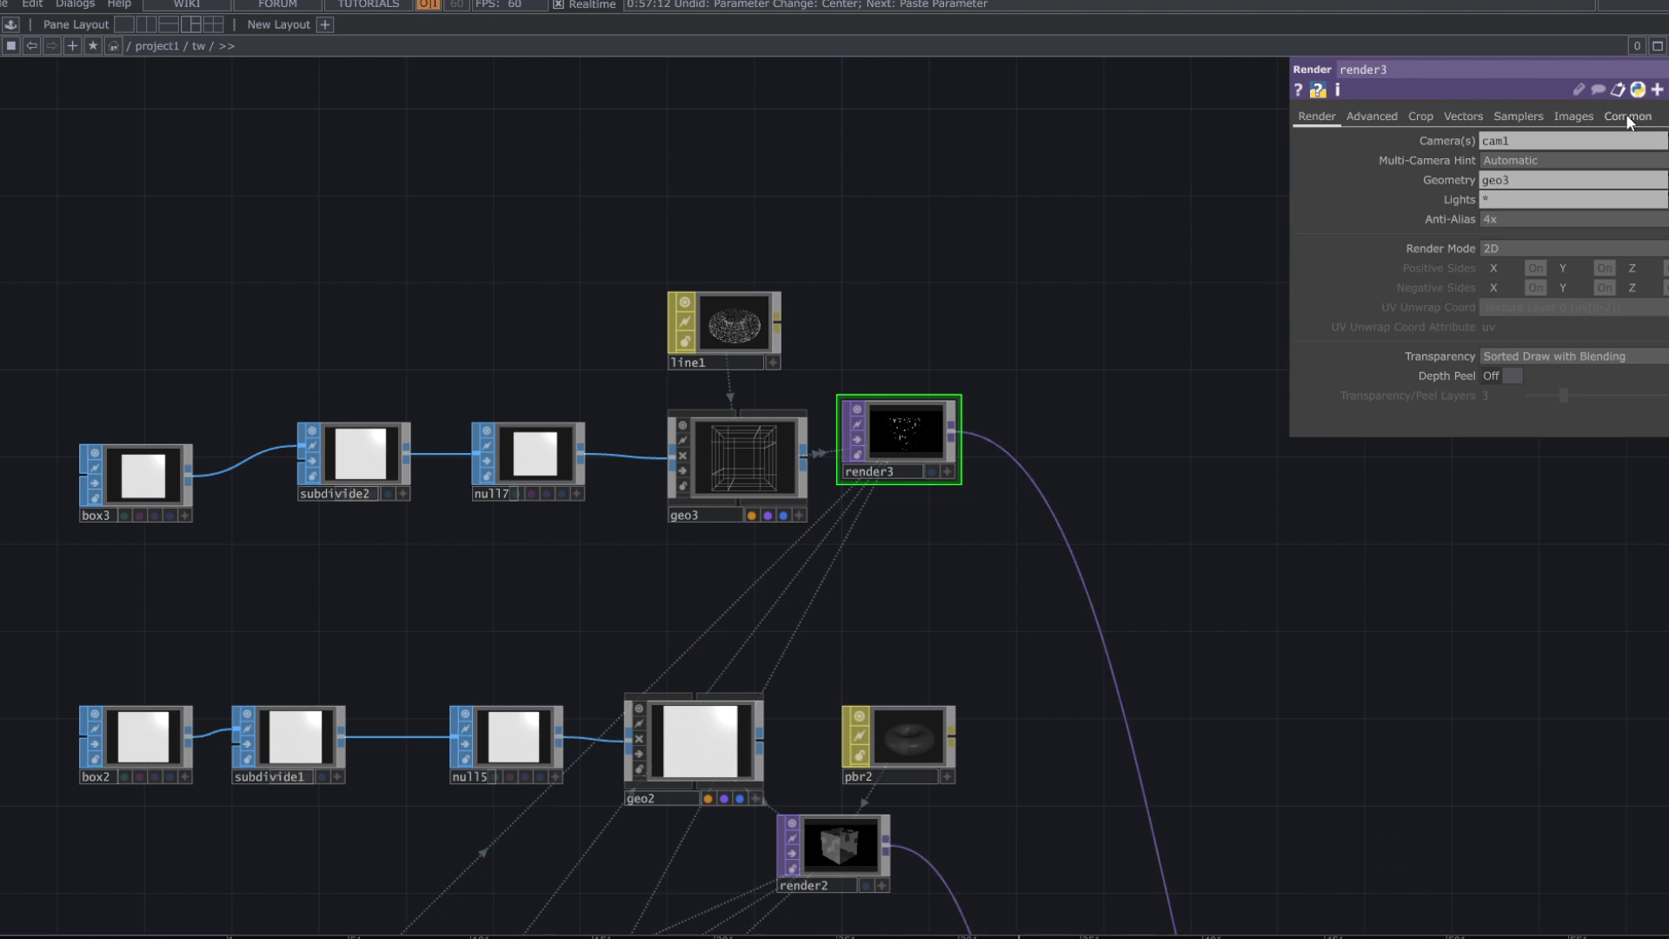
left_click(1627, 118)
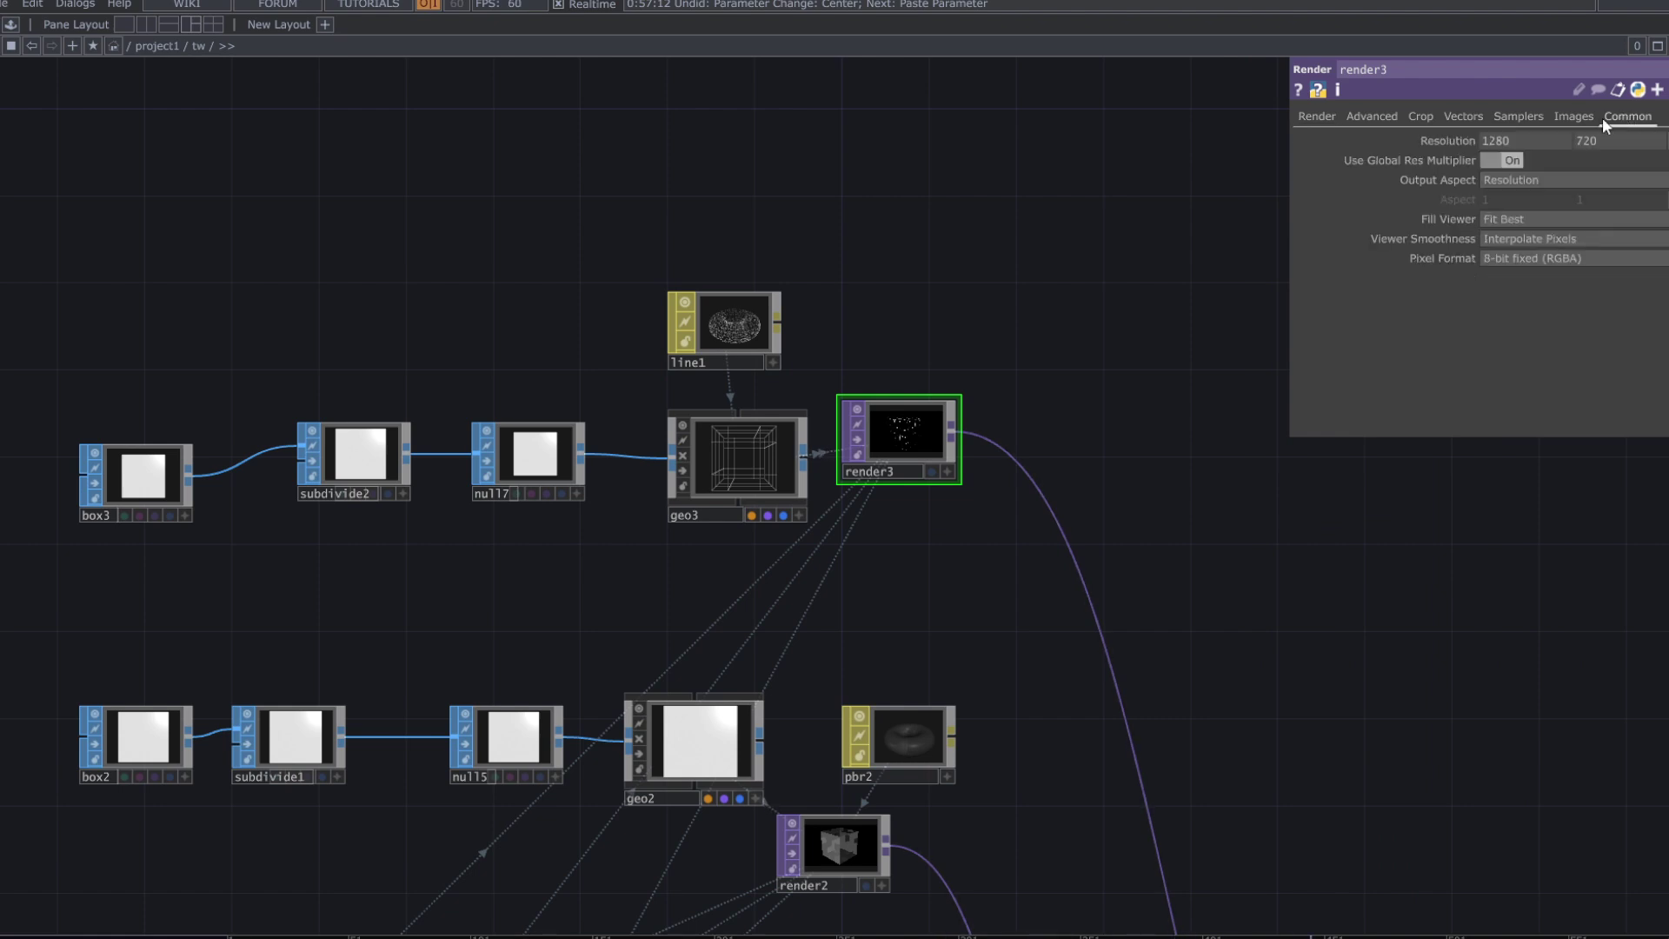
left_click_drag(1014, 318, 1157, 569)
left_click_drag(1046, 496, 828, 504)
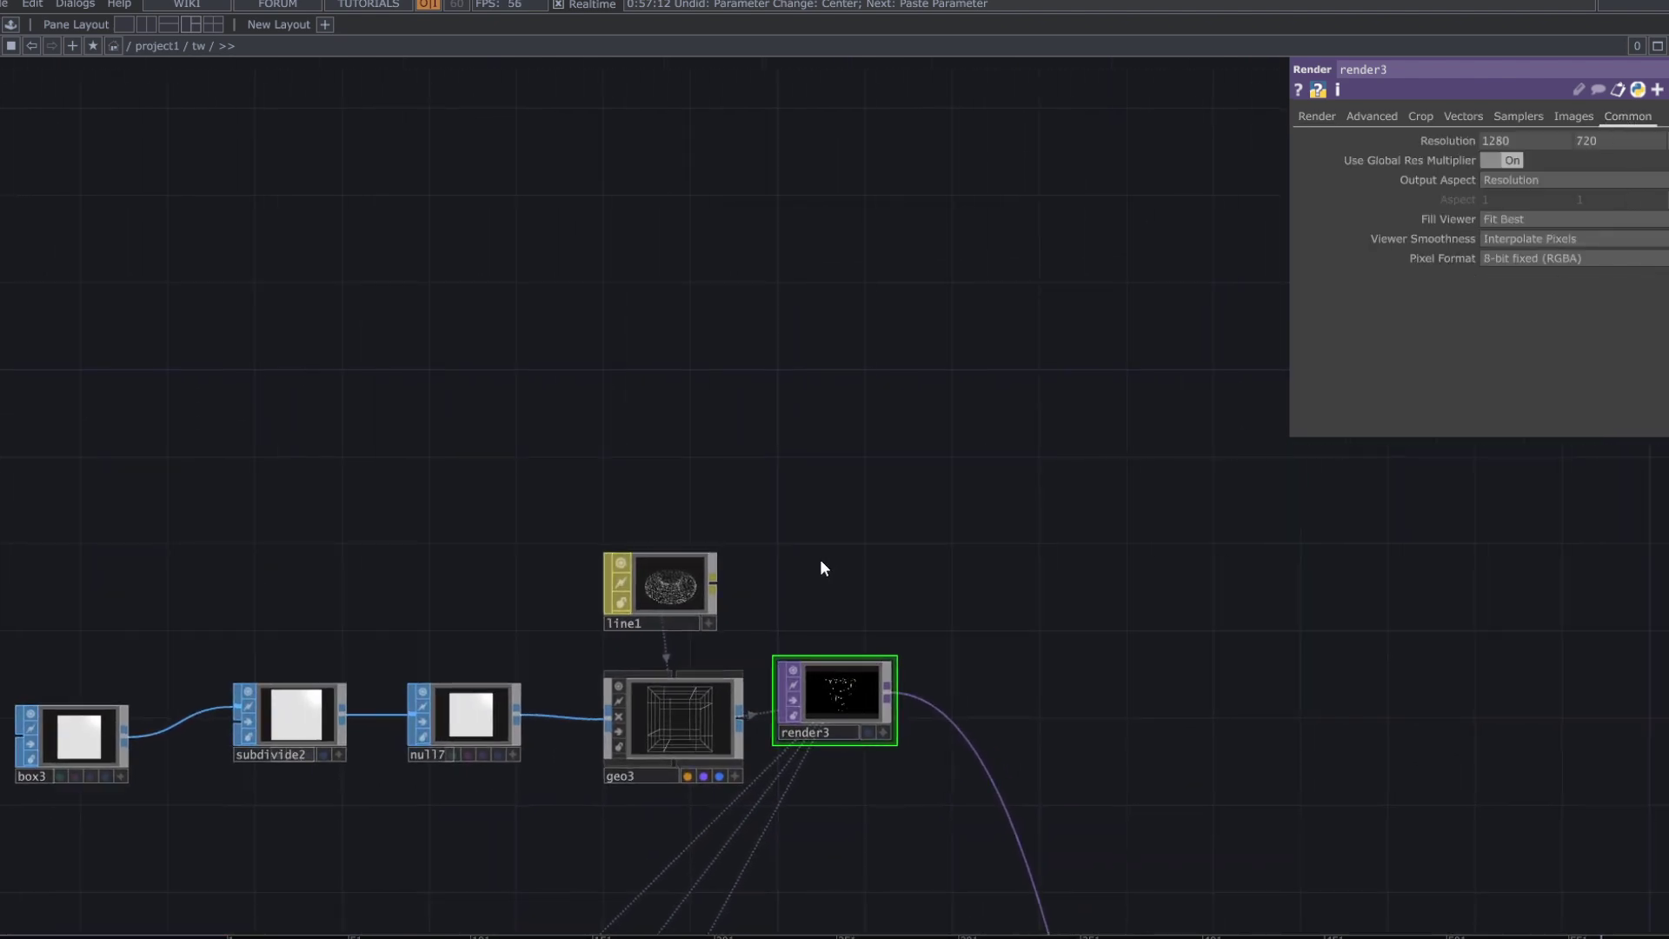
key("Tab")
left_click(631, 226)
type("c")
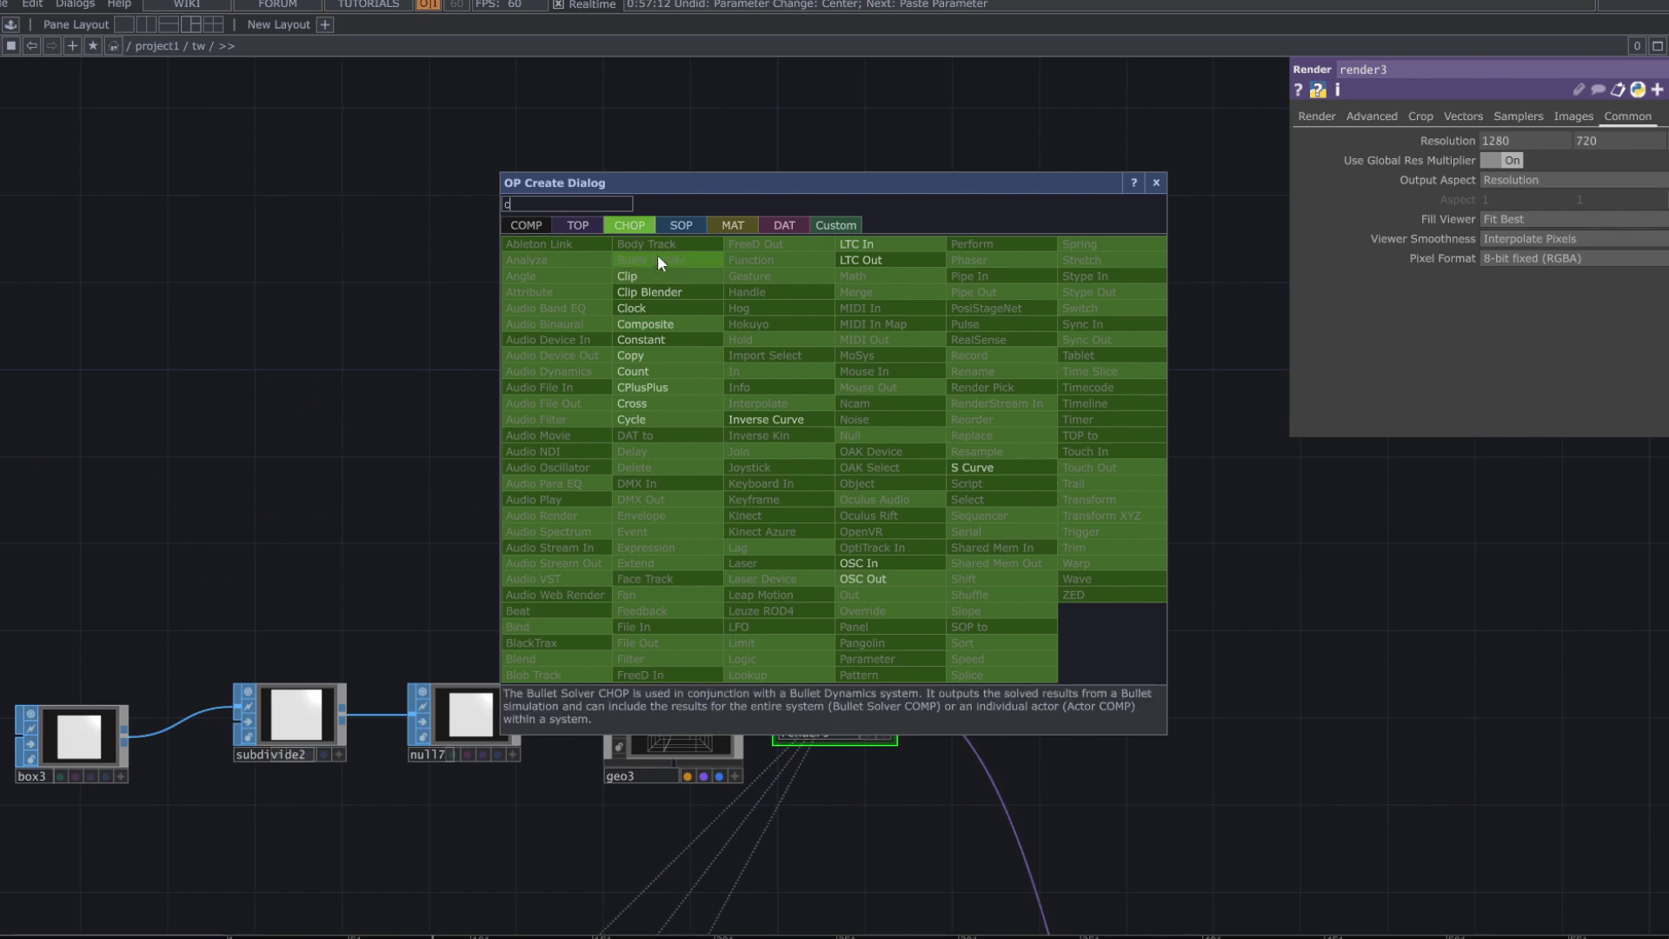
left_click(658, 337)
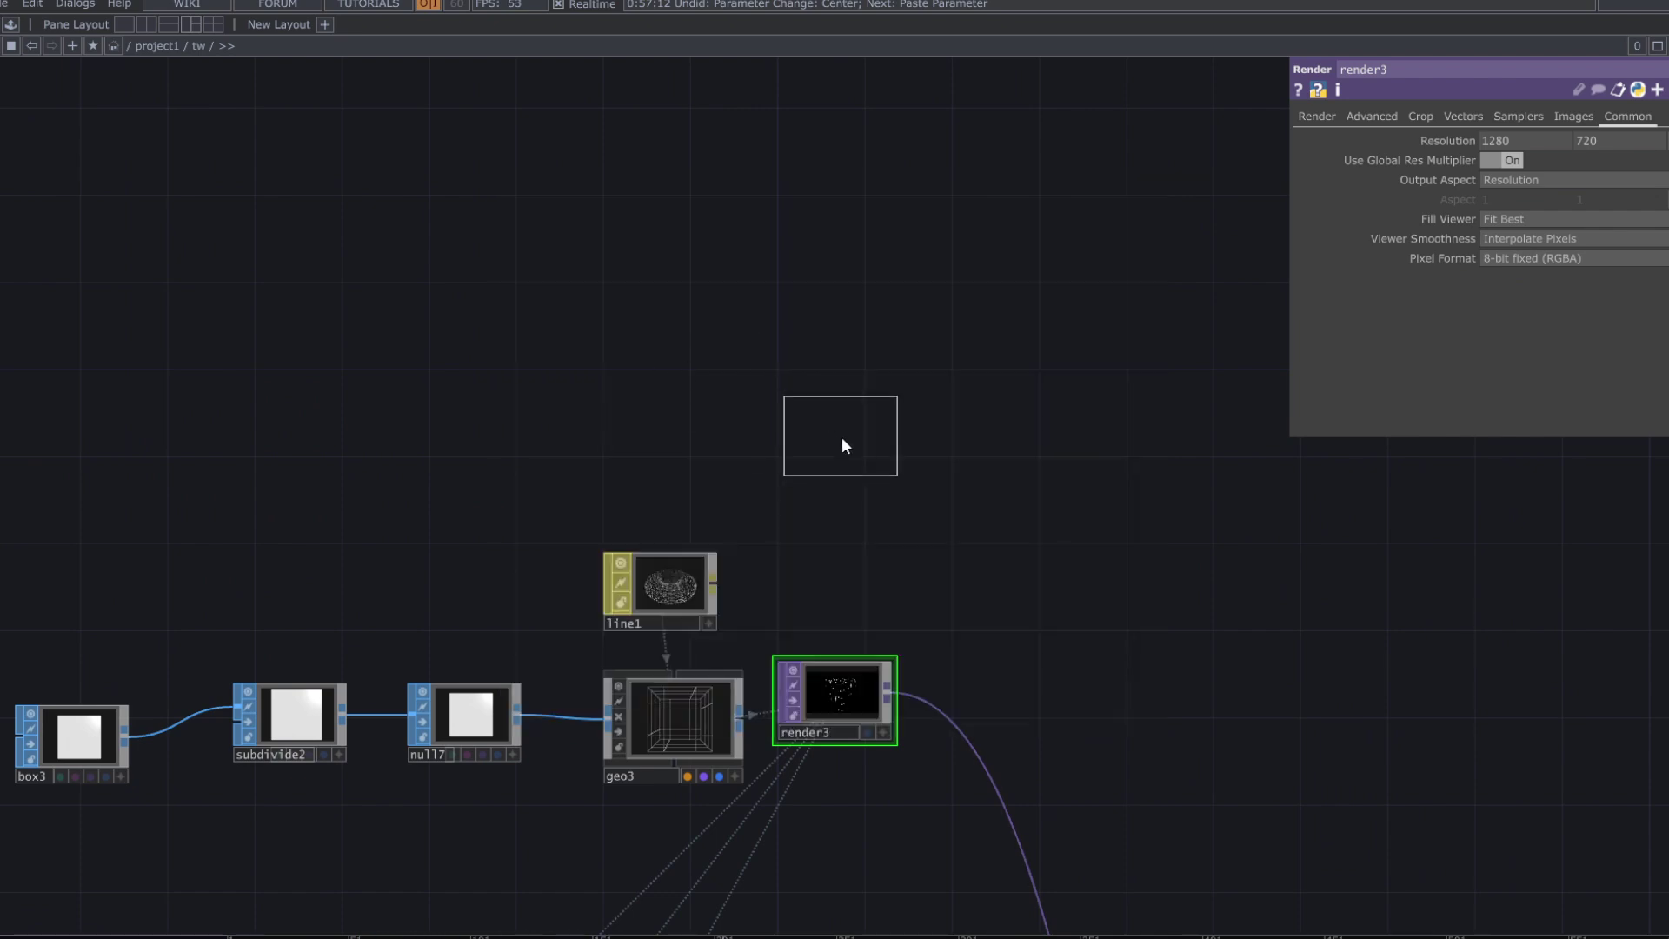
left_click(840, 432)
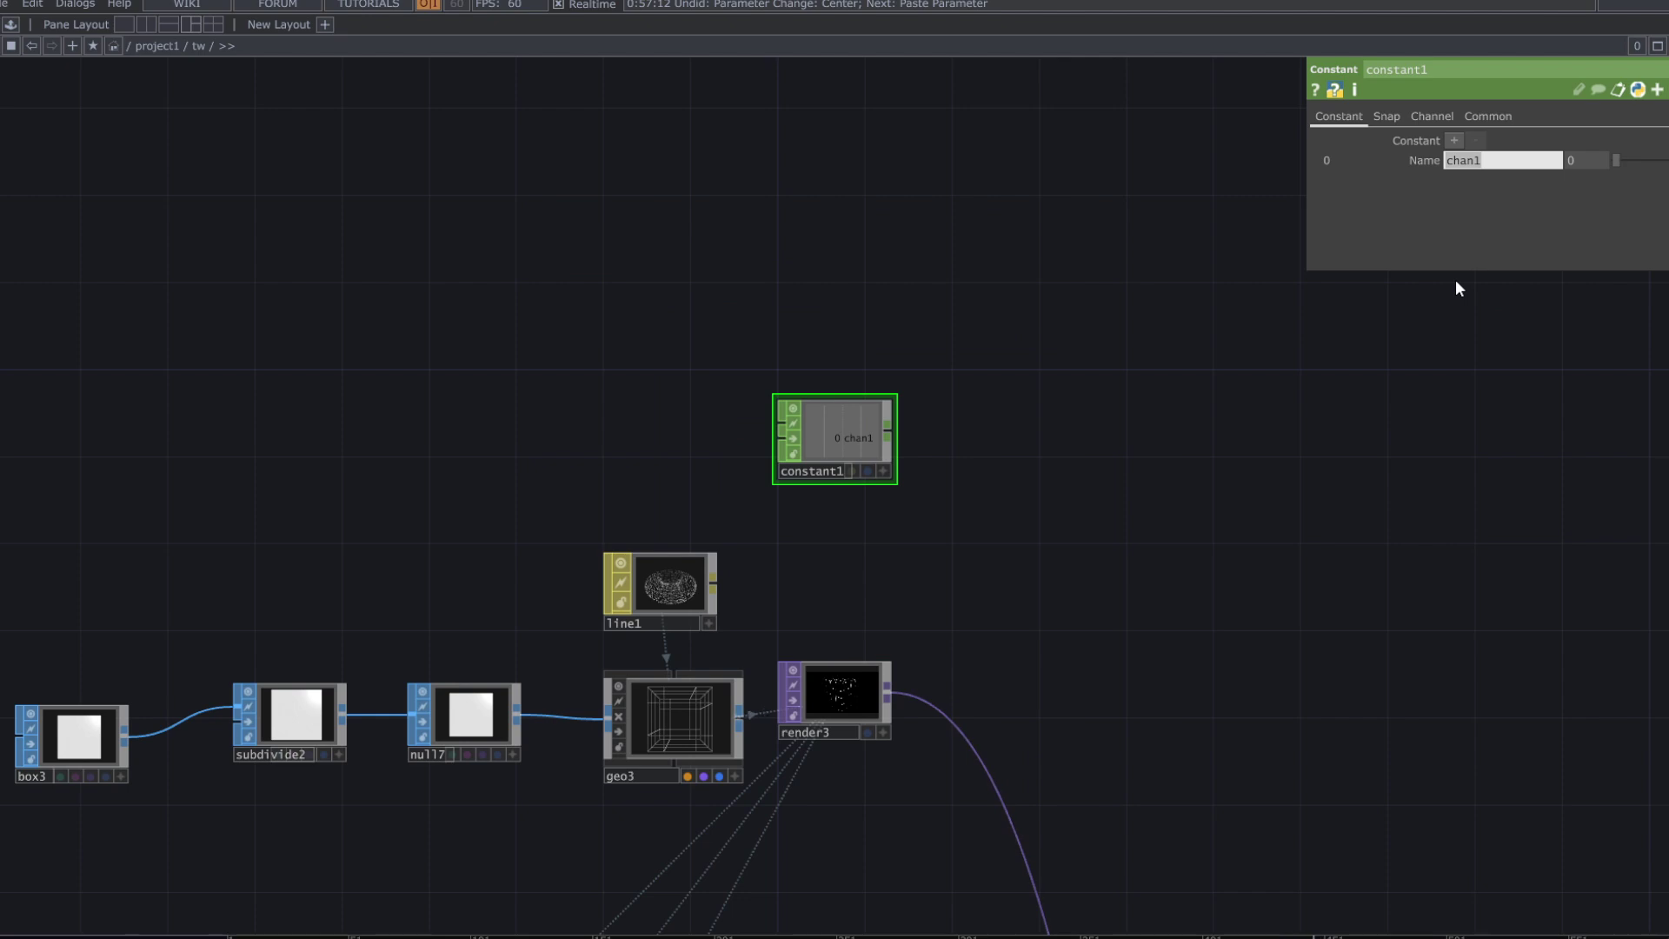
- Give constant1 a second channel and name its two channels x and y
type("x")
left_click(1455, 140)
left_click(1478, 180)
type("y")
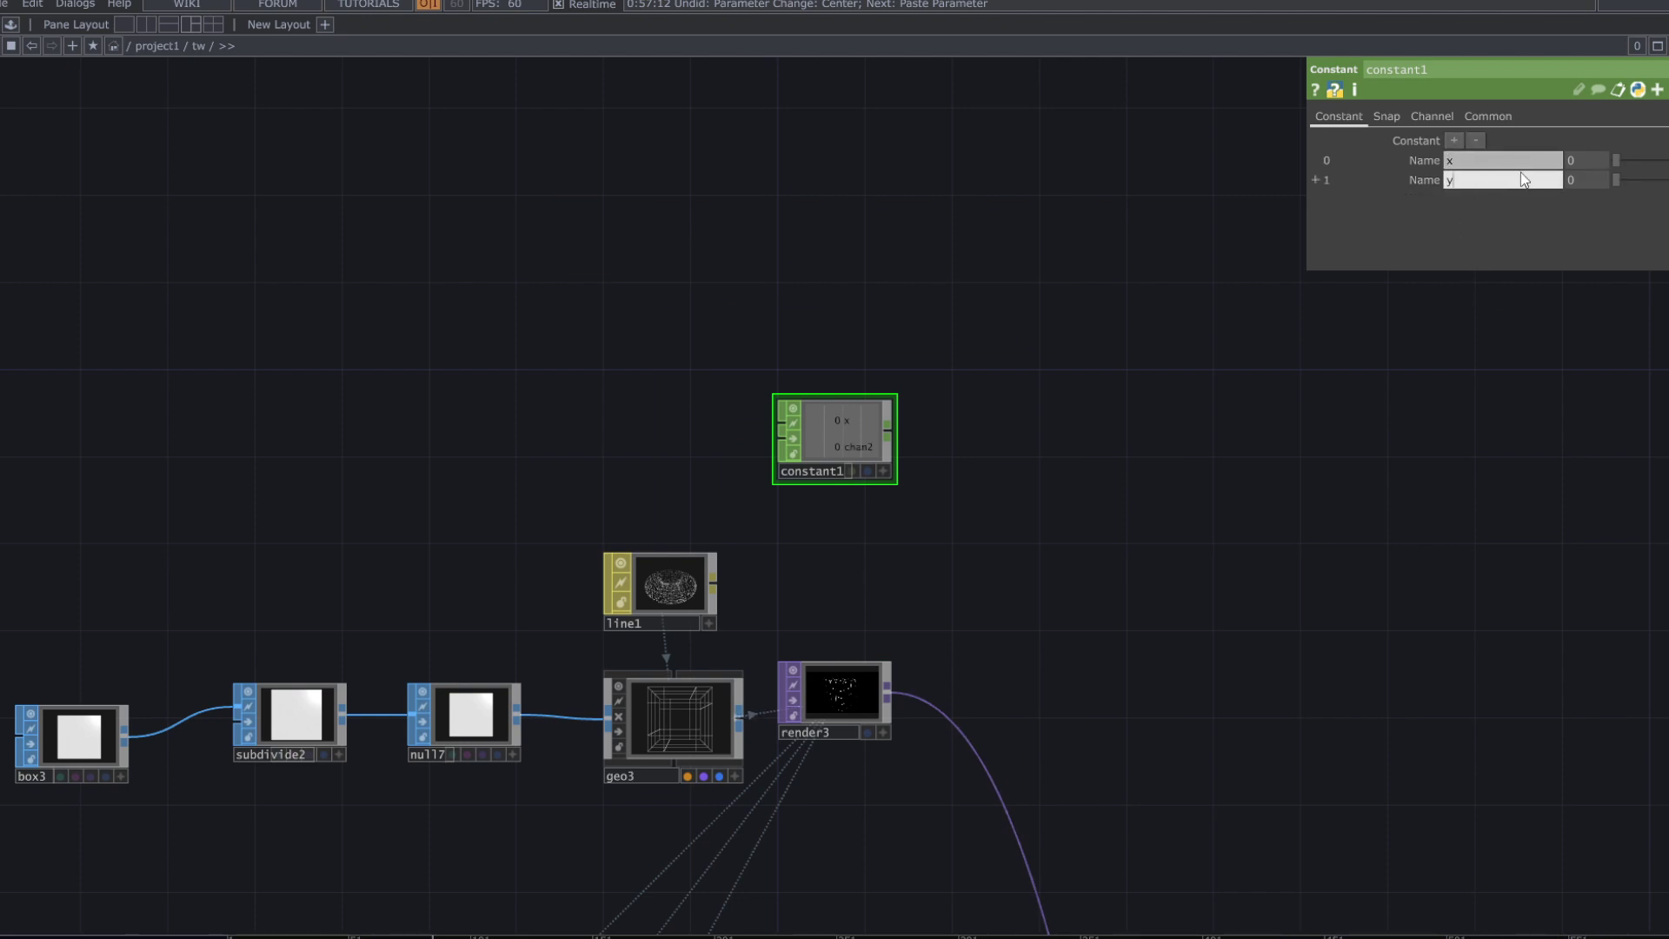
- Set constant1's x channel to 1920 and its y channel to 1080
left_click(1580, 159)
type("19")
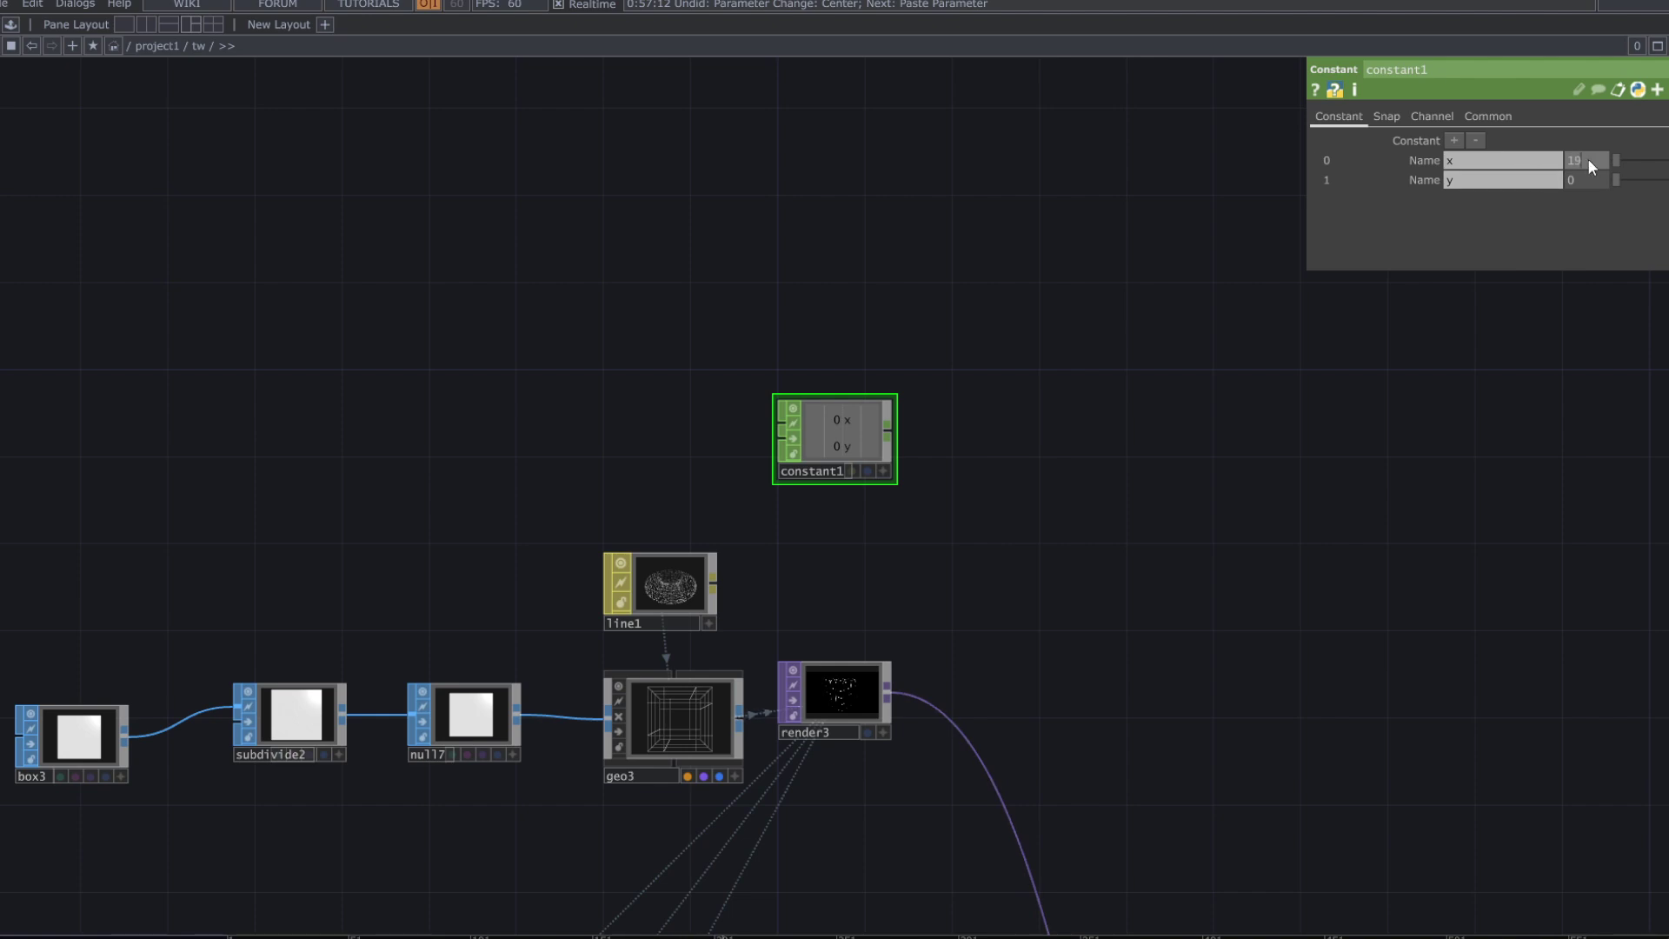
type("20")
left_click(1580, 185)
type("1080")
- Move constant1 slightly to the right so it sits above and beside render3
left_click_drag(1167, 563, 1175, 504)
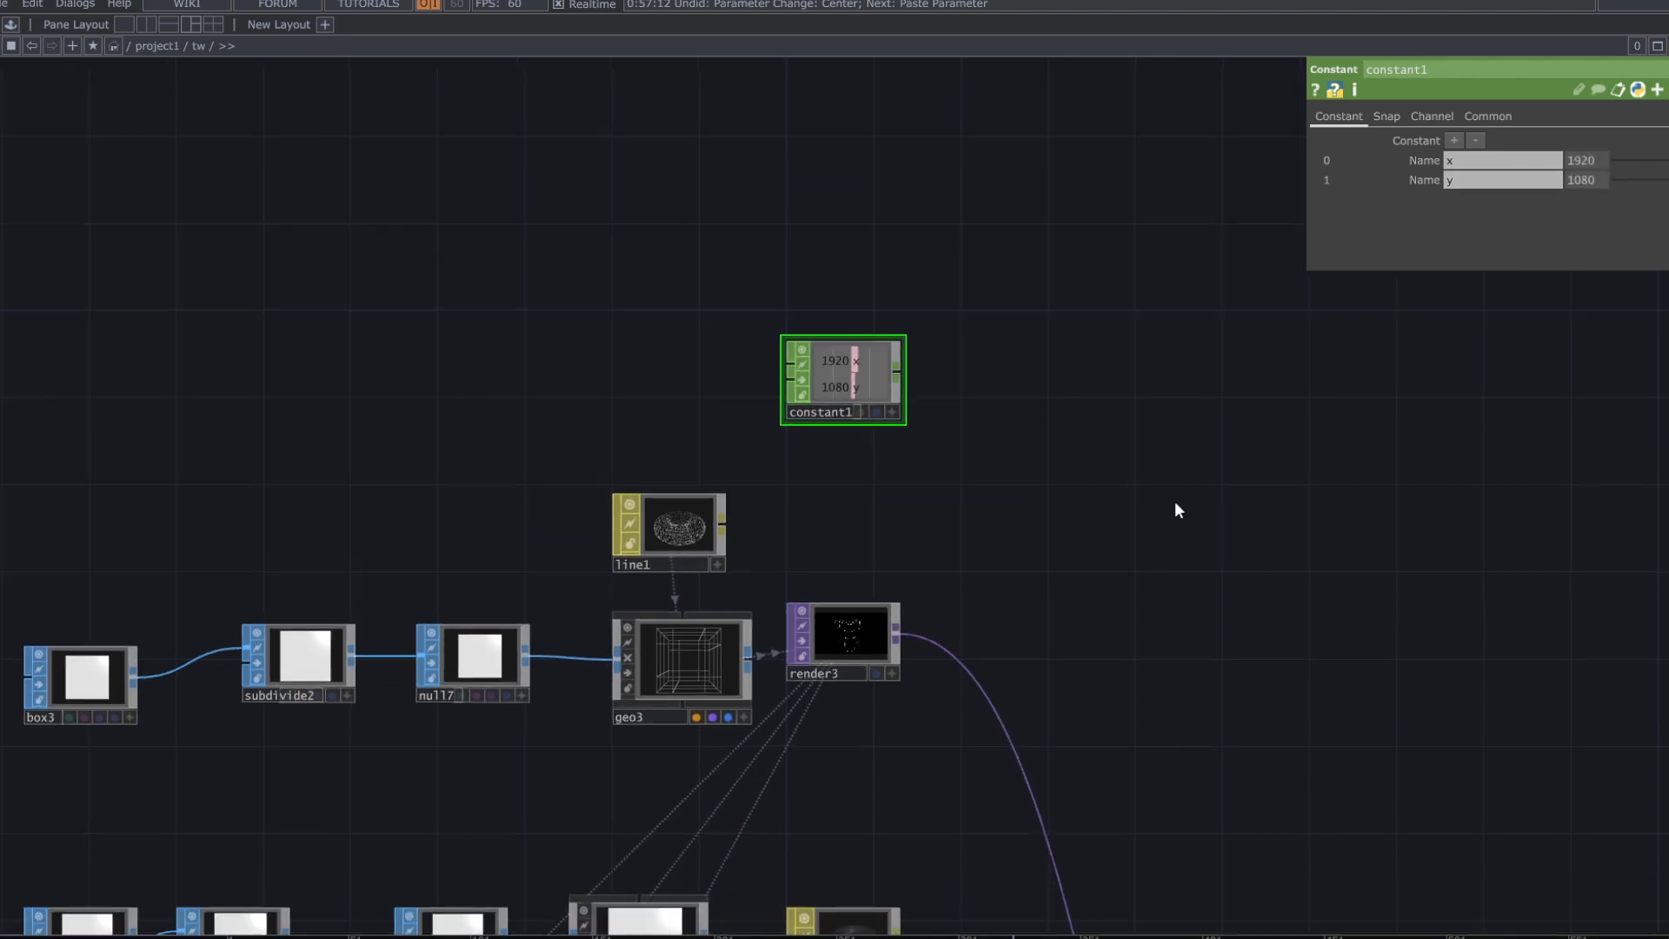
scroll(1178, 510, "down", 1)
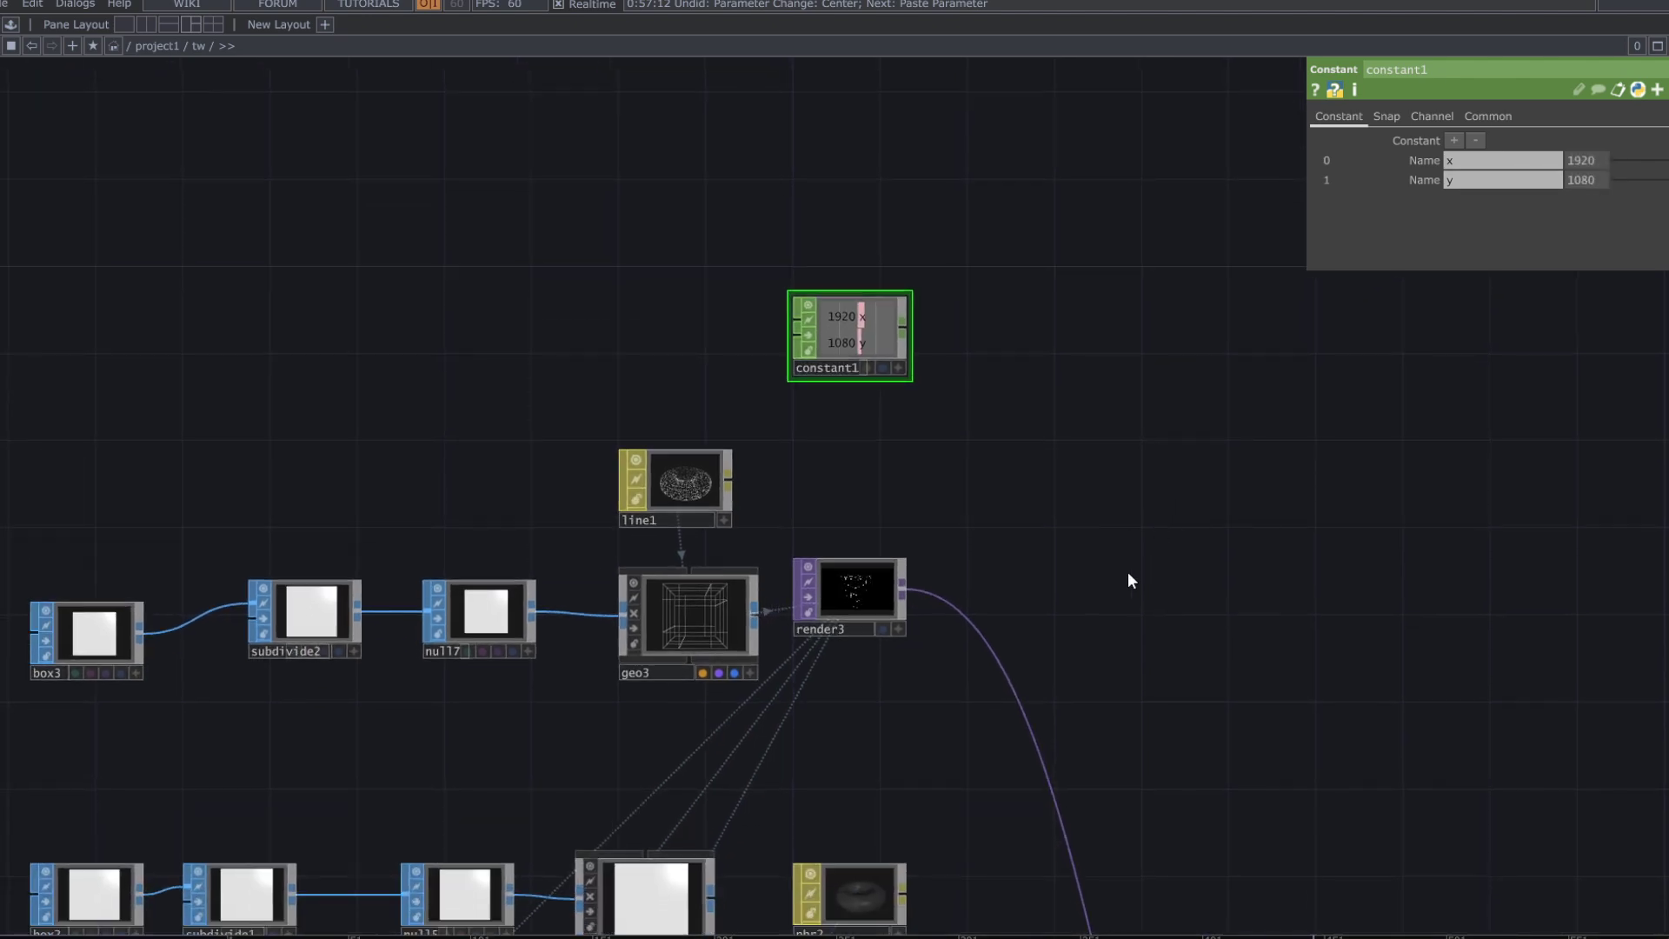
left_click_drag(1085, 529, 1074, 406)
left_click_drag(846, 244, 955, 333)
left_click(954, 354)
- Drive render3's resolution width and height with CHOP references to constant1's x and y channels
left_click(852, 462)
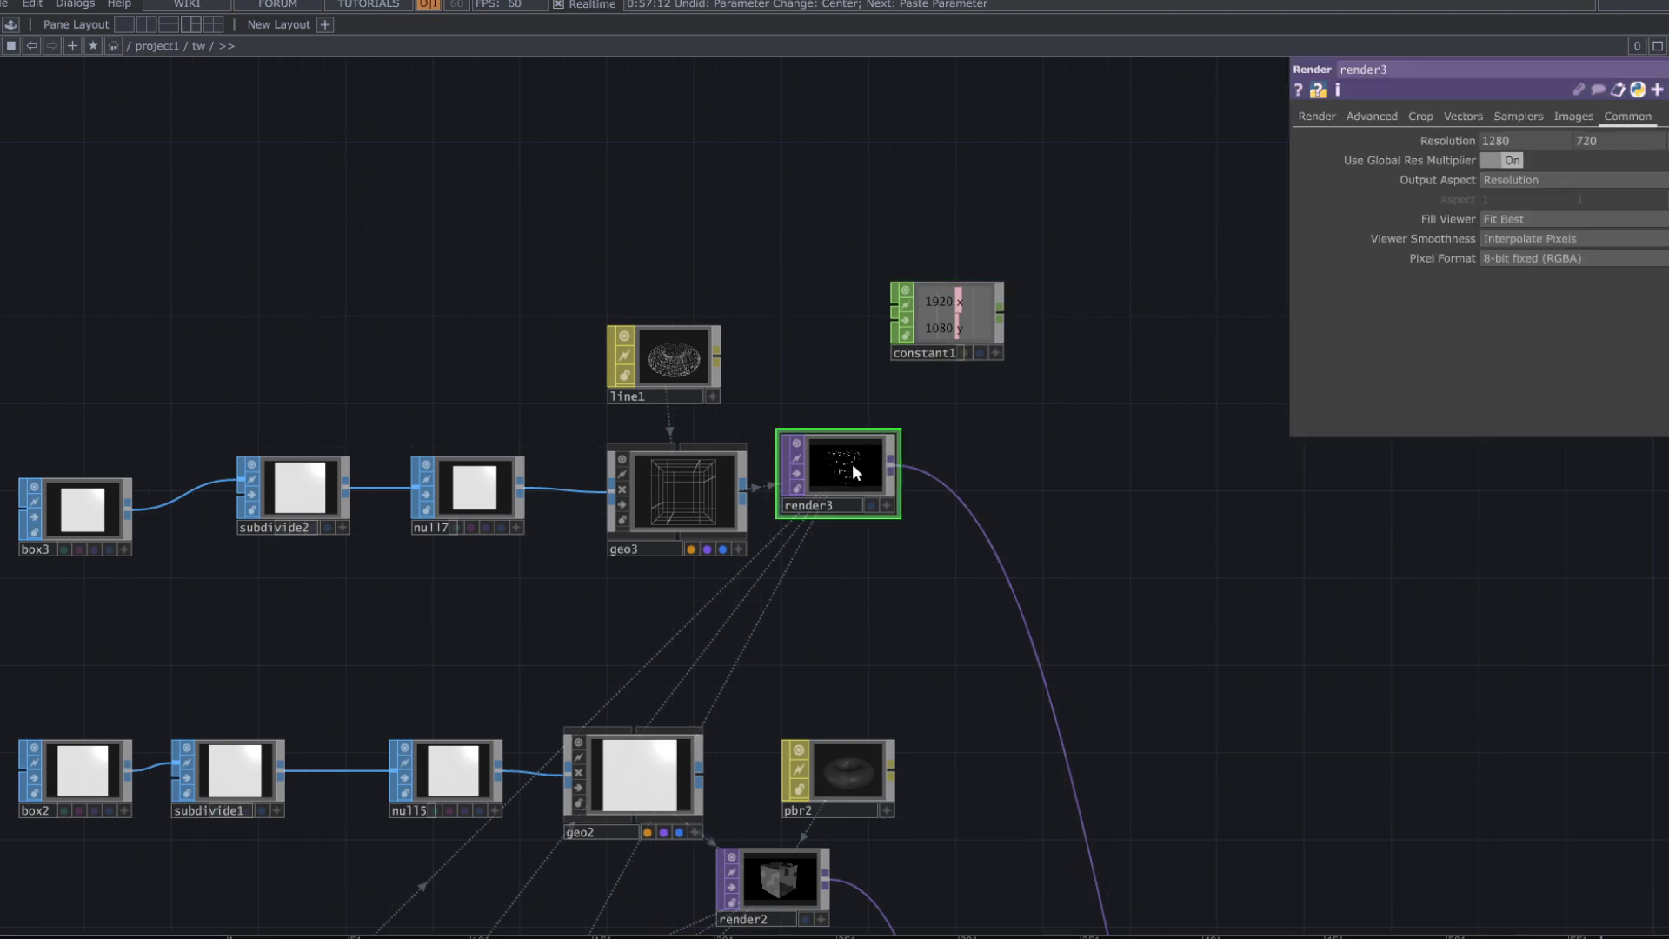
left_click(996, 352)
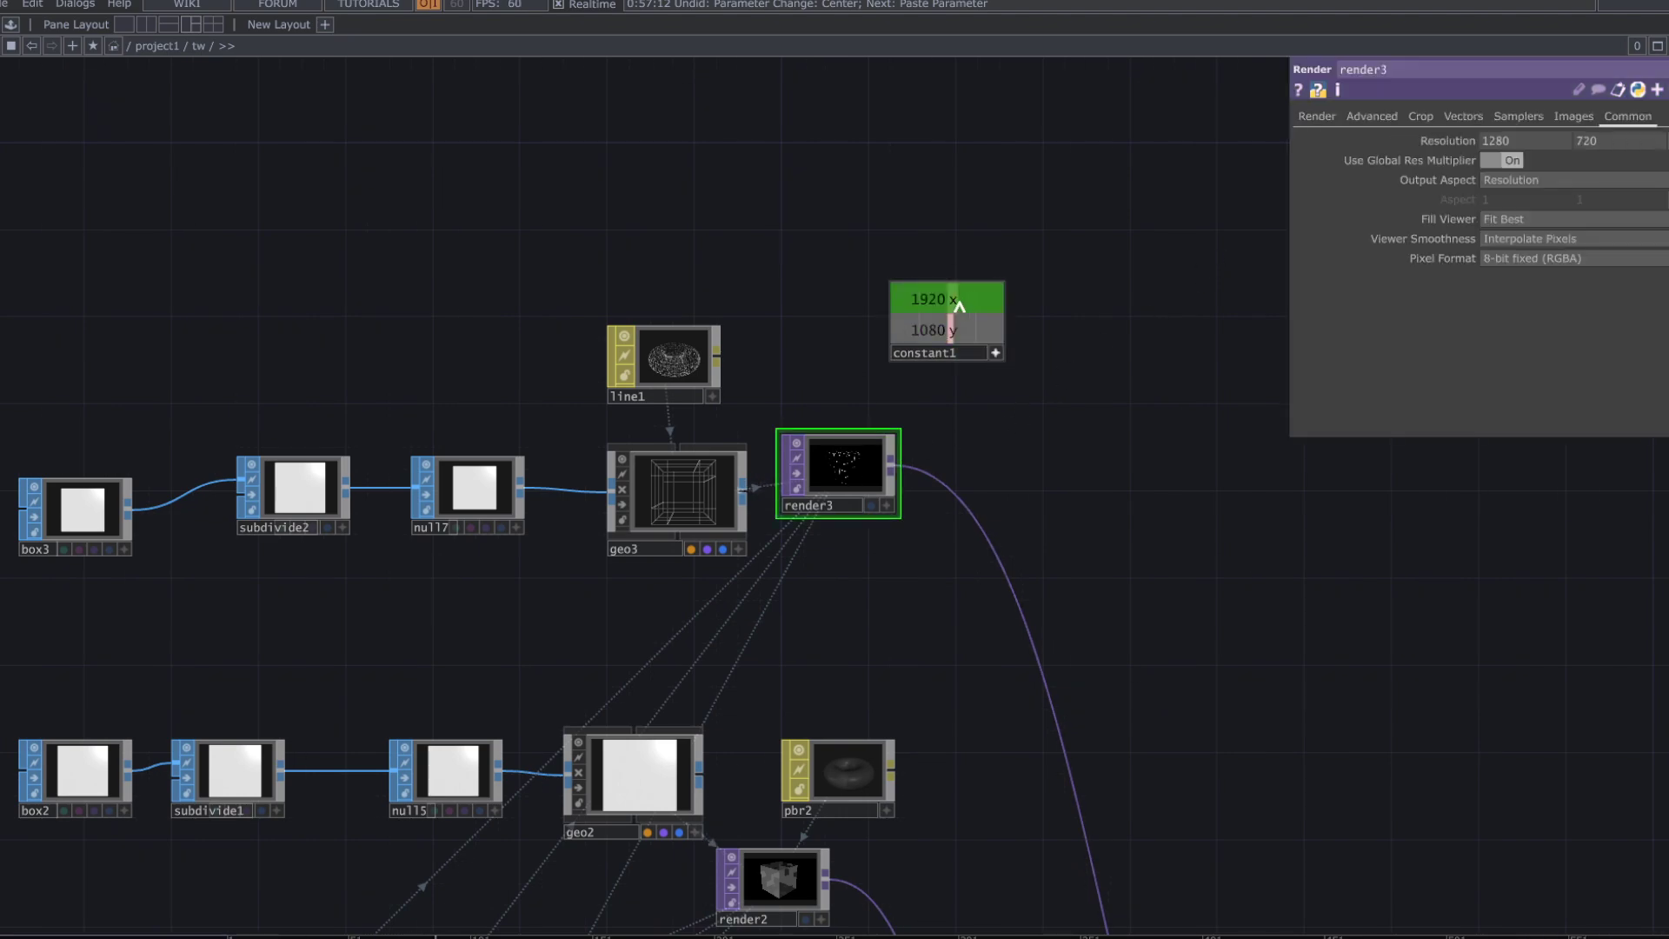
left_click_drag(952, 300, 1488, 136)
left_click_drag(951, 330, 1616, 133)
- Link render2's resolution to constant1, using CHOP references to x for the width and y for the height
left_click_drag(973, 671, 1002, 457)
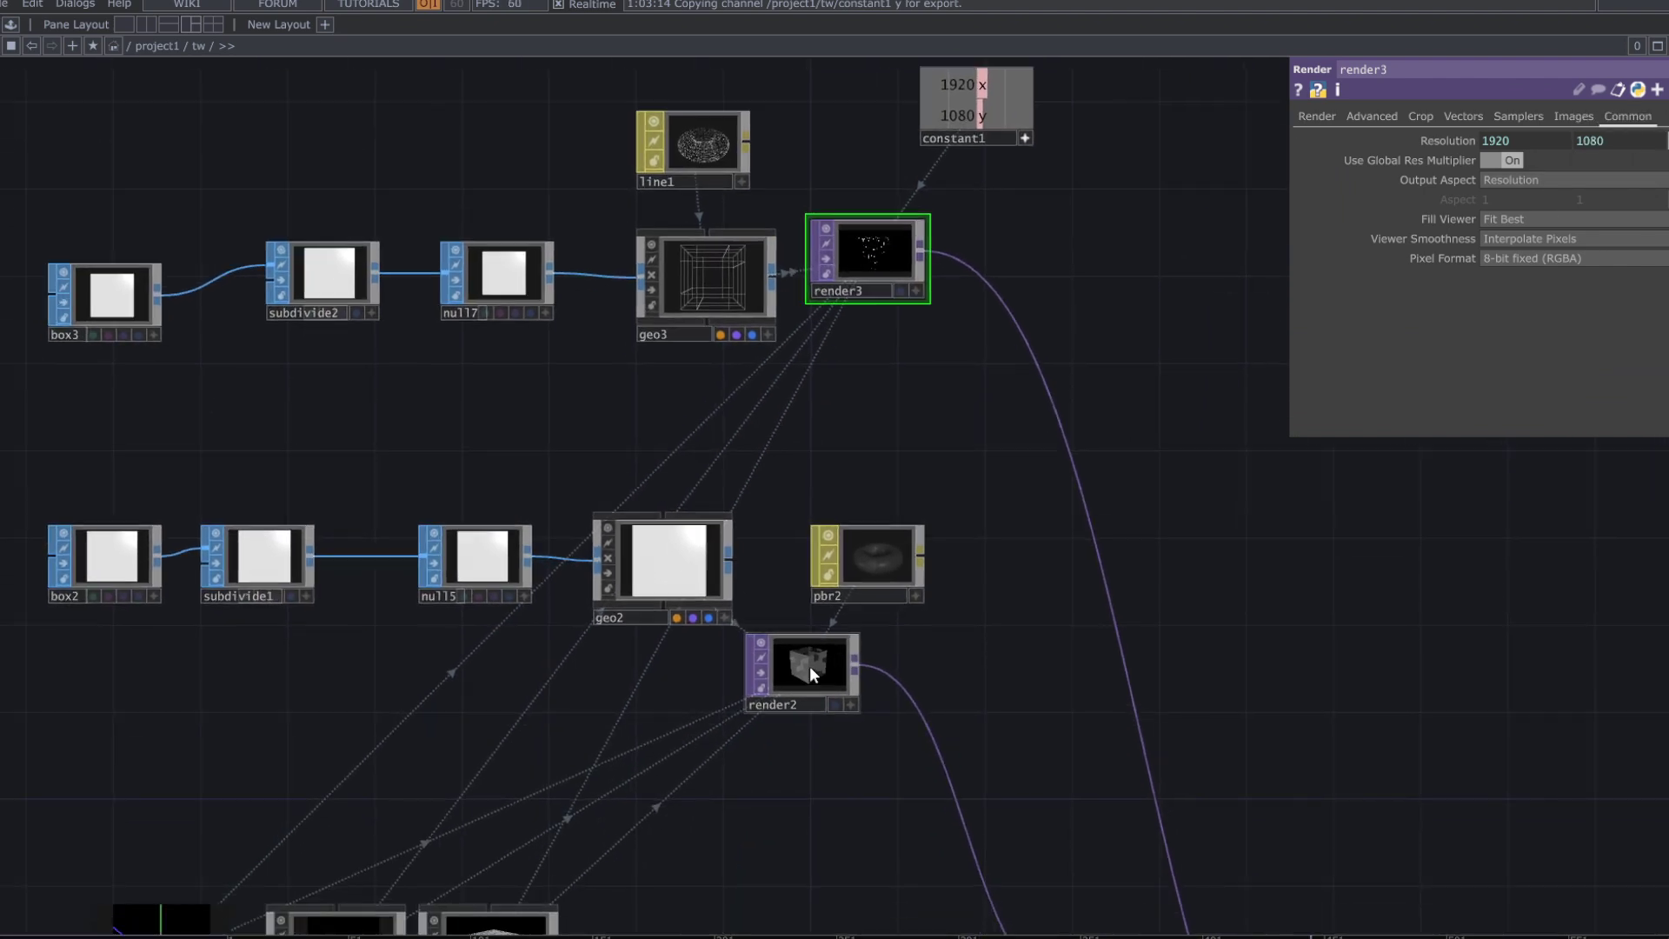
left_click(810, 666)
left_click_drag(980, 84, 1499, 138)
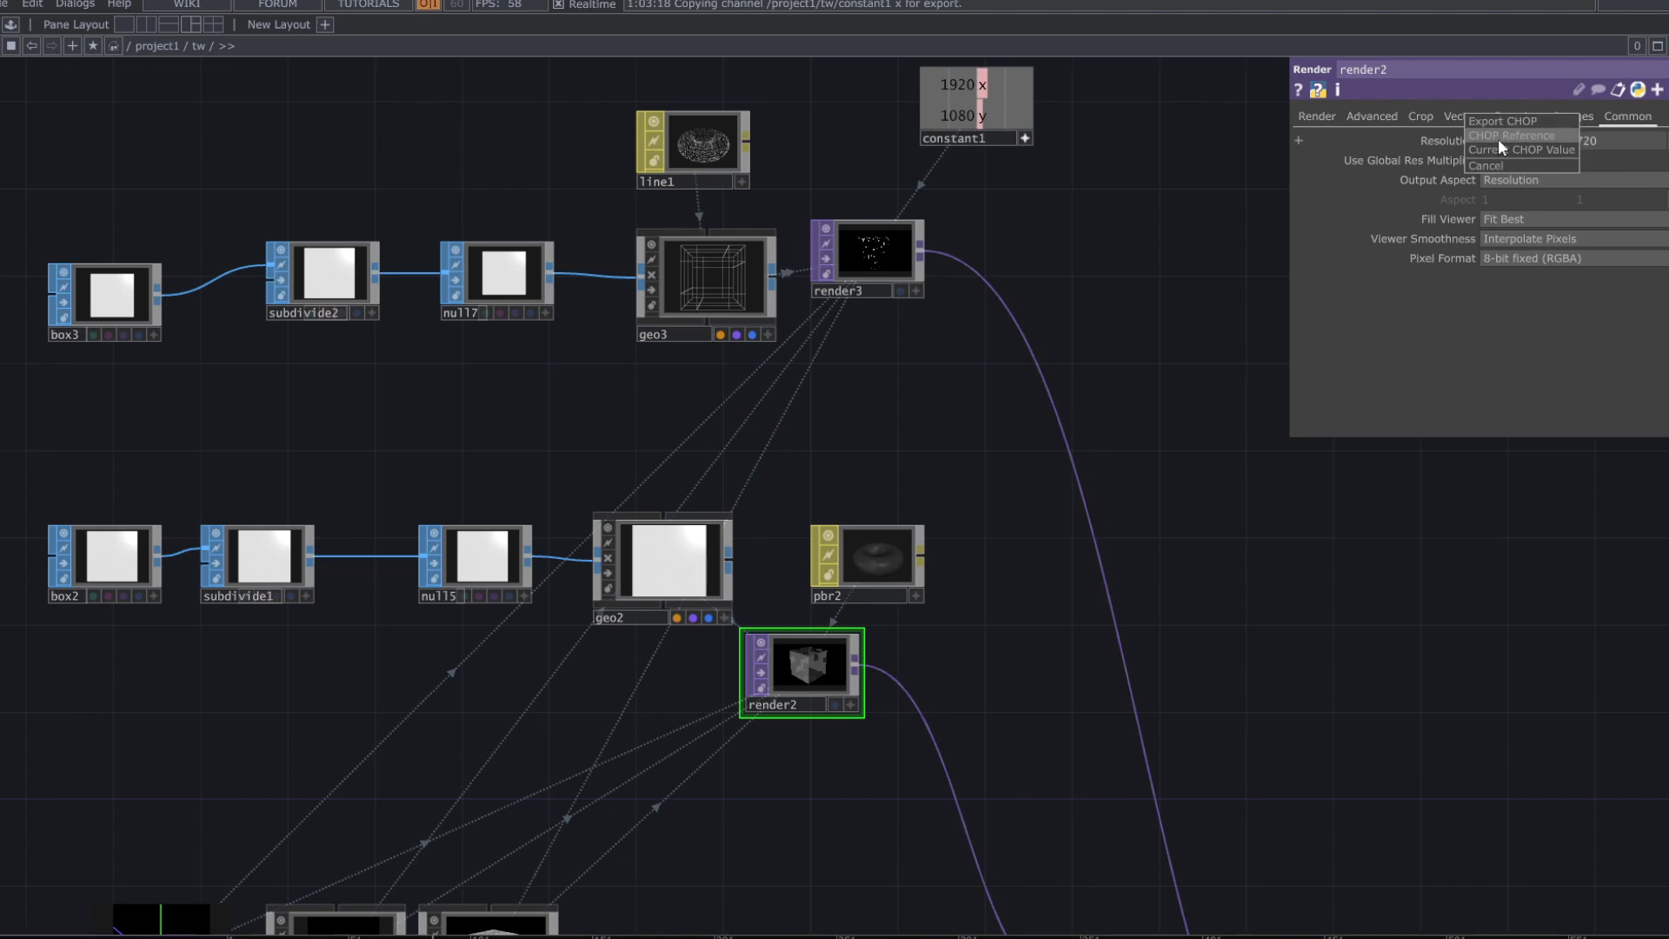
left_click_drag(981, 116, 1596, 142)
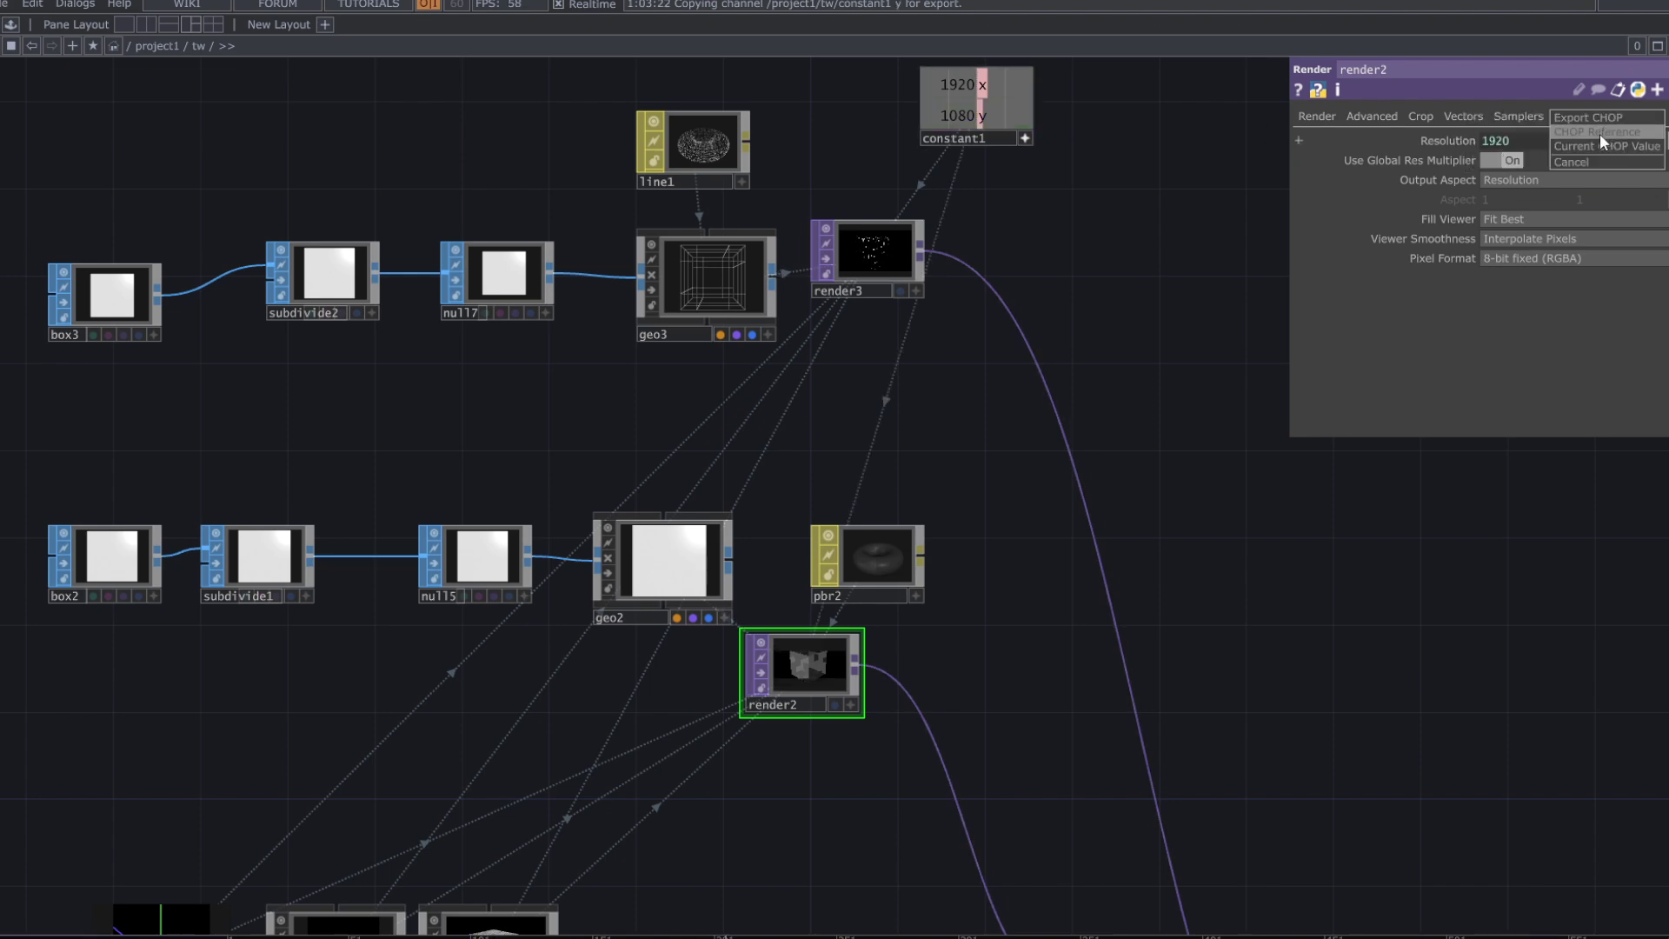
- Link render1's resolution width and height to constant1's x and y channels as CHOP references
left_click_drag(1119, 607, 1041, 415)
scroll(1035, 426, "down", 2)
scroll(999, 443, "down", 3)
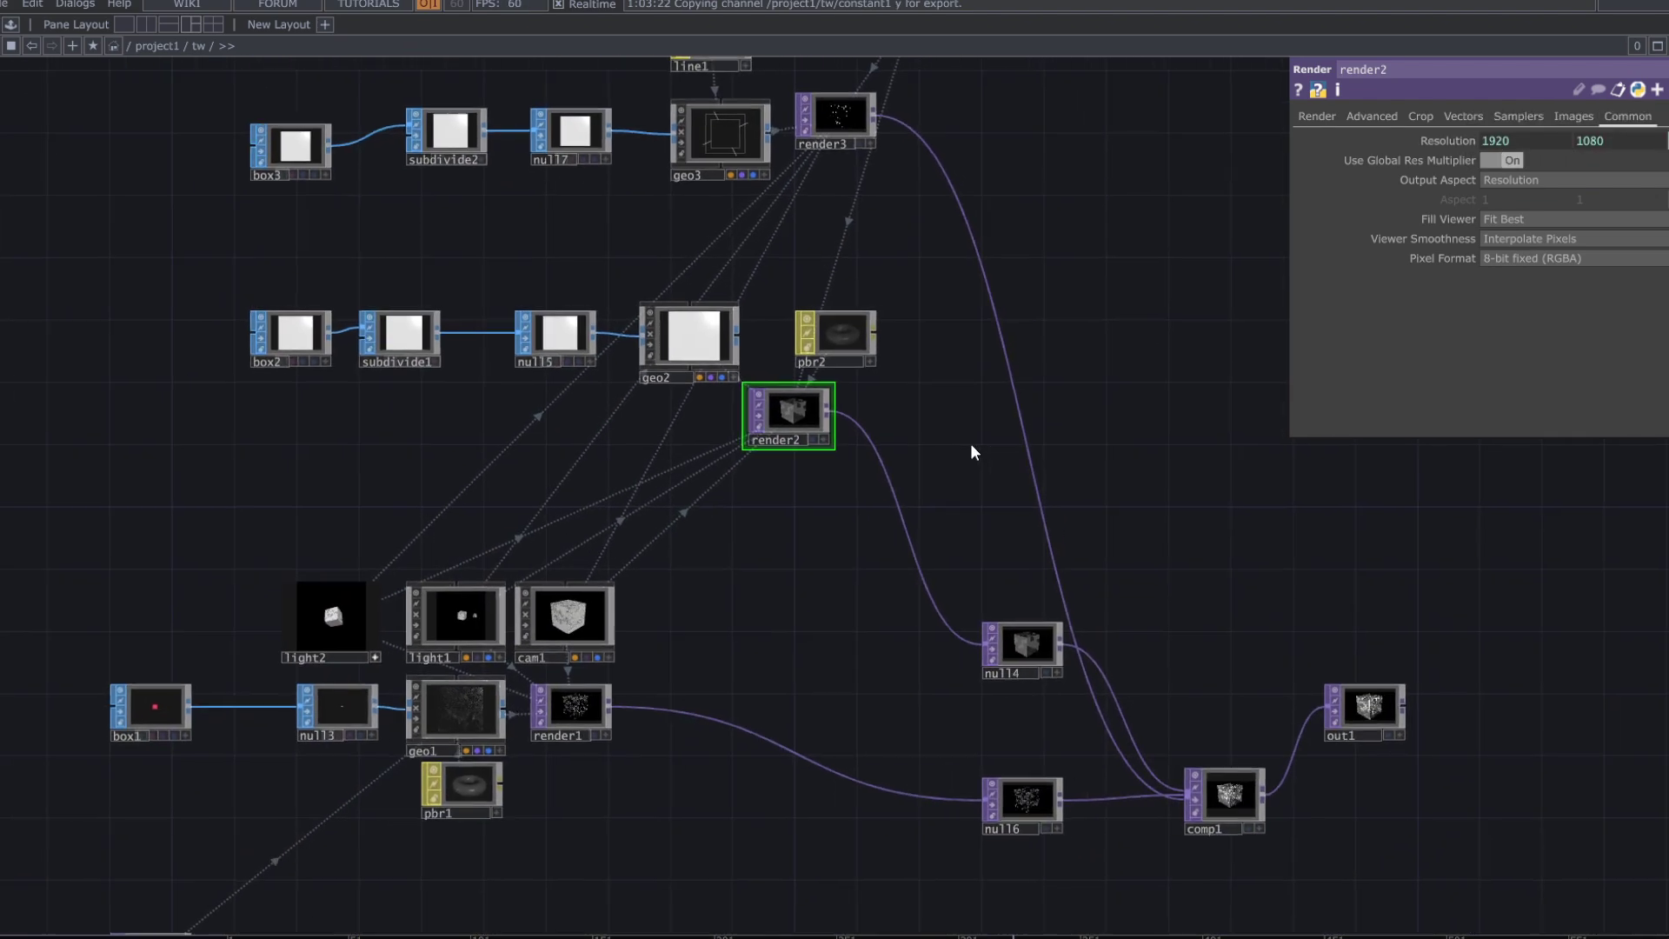
left_click(686, 633)
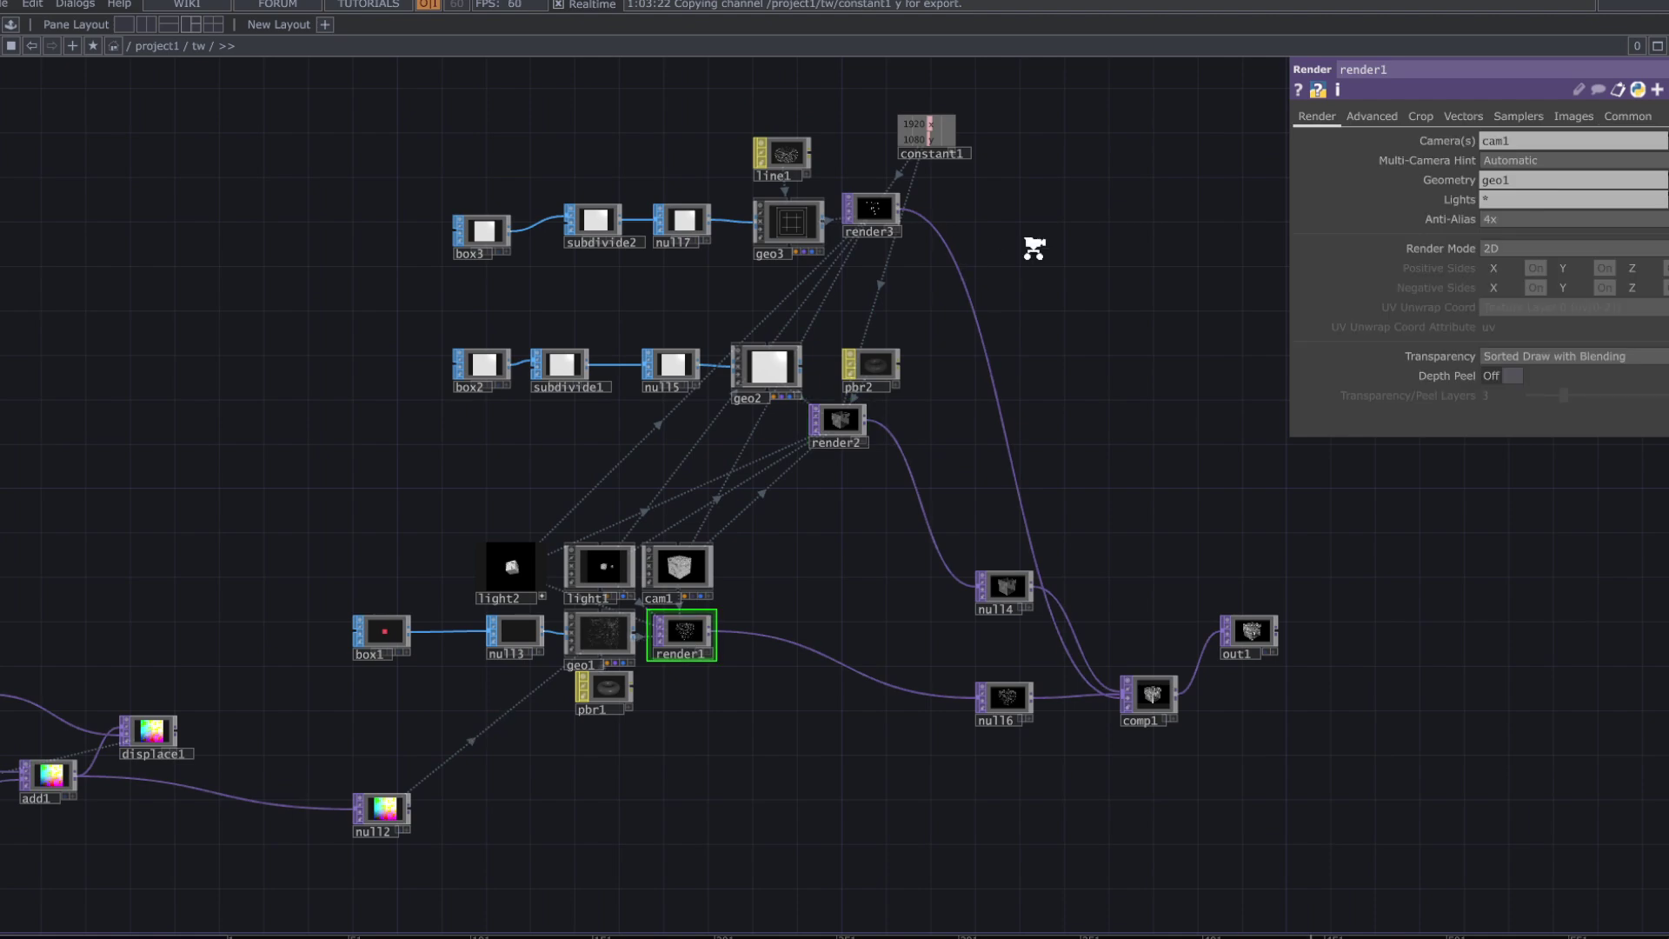
scroll(1028, 246, "up", 2)
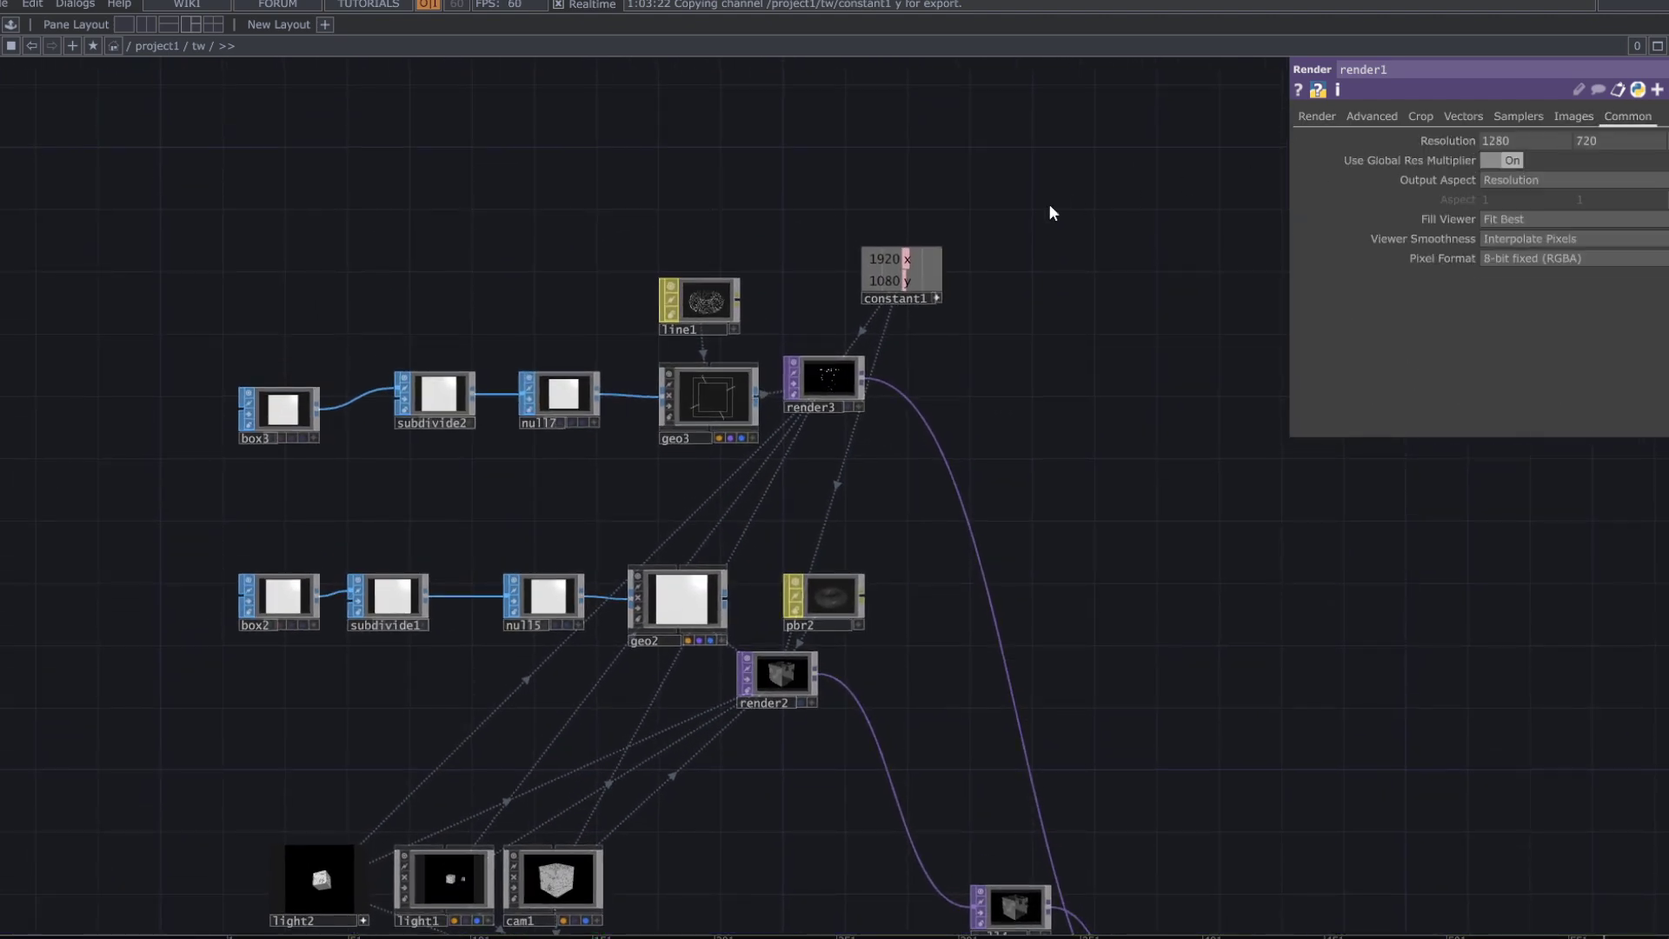
left_click_drag(889, 258, 1497, 142)
left_click(1515, 140)
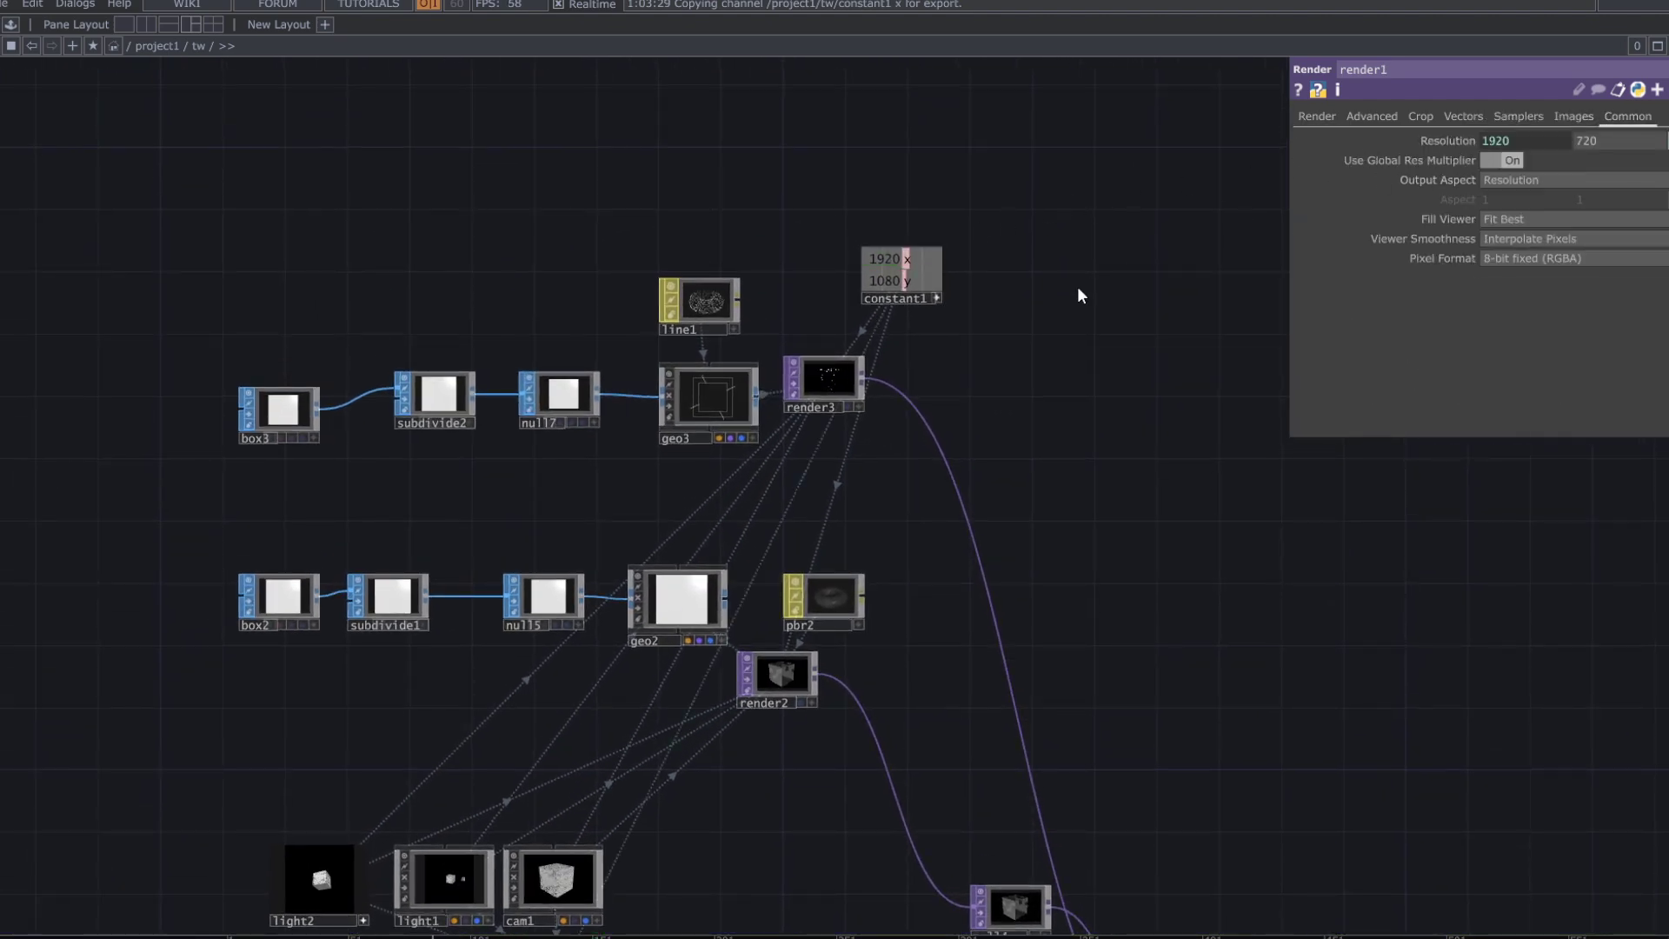
left_click_drag(888, 280, 1606, 144)
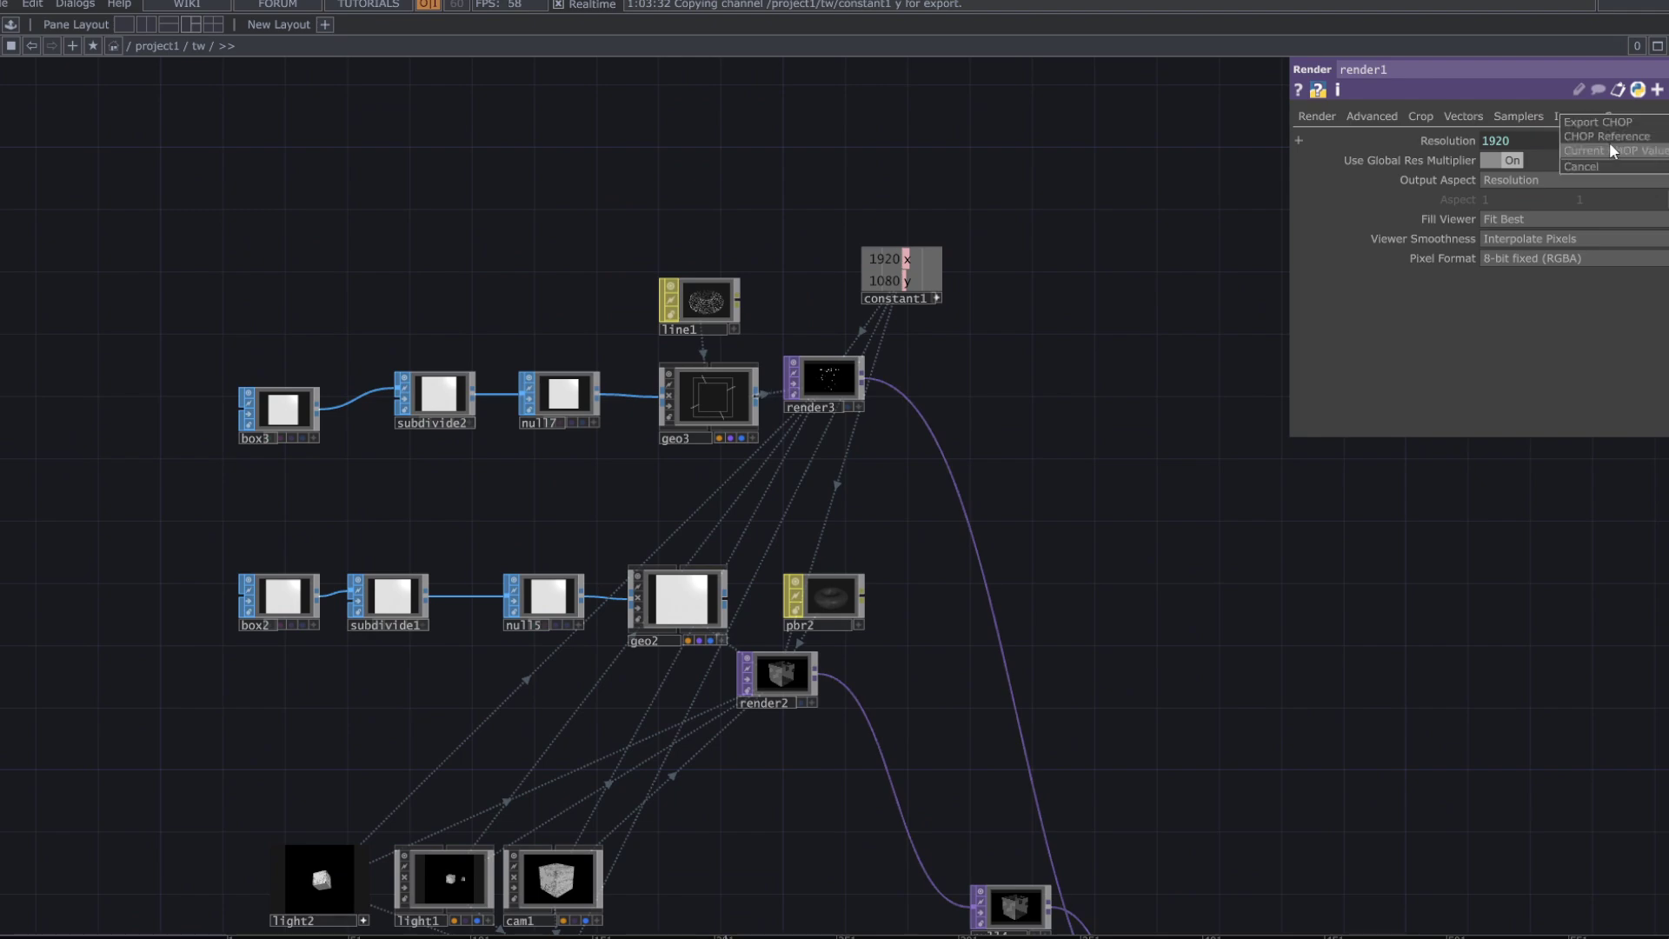
left_click(1603, 138)
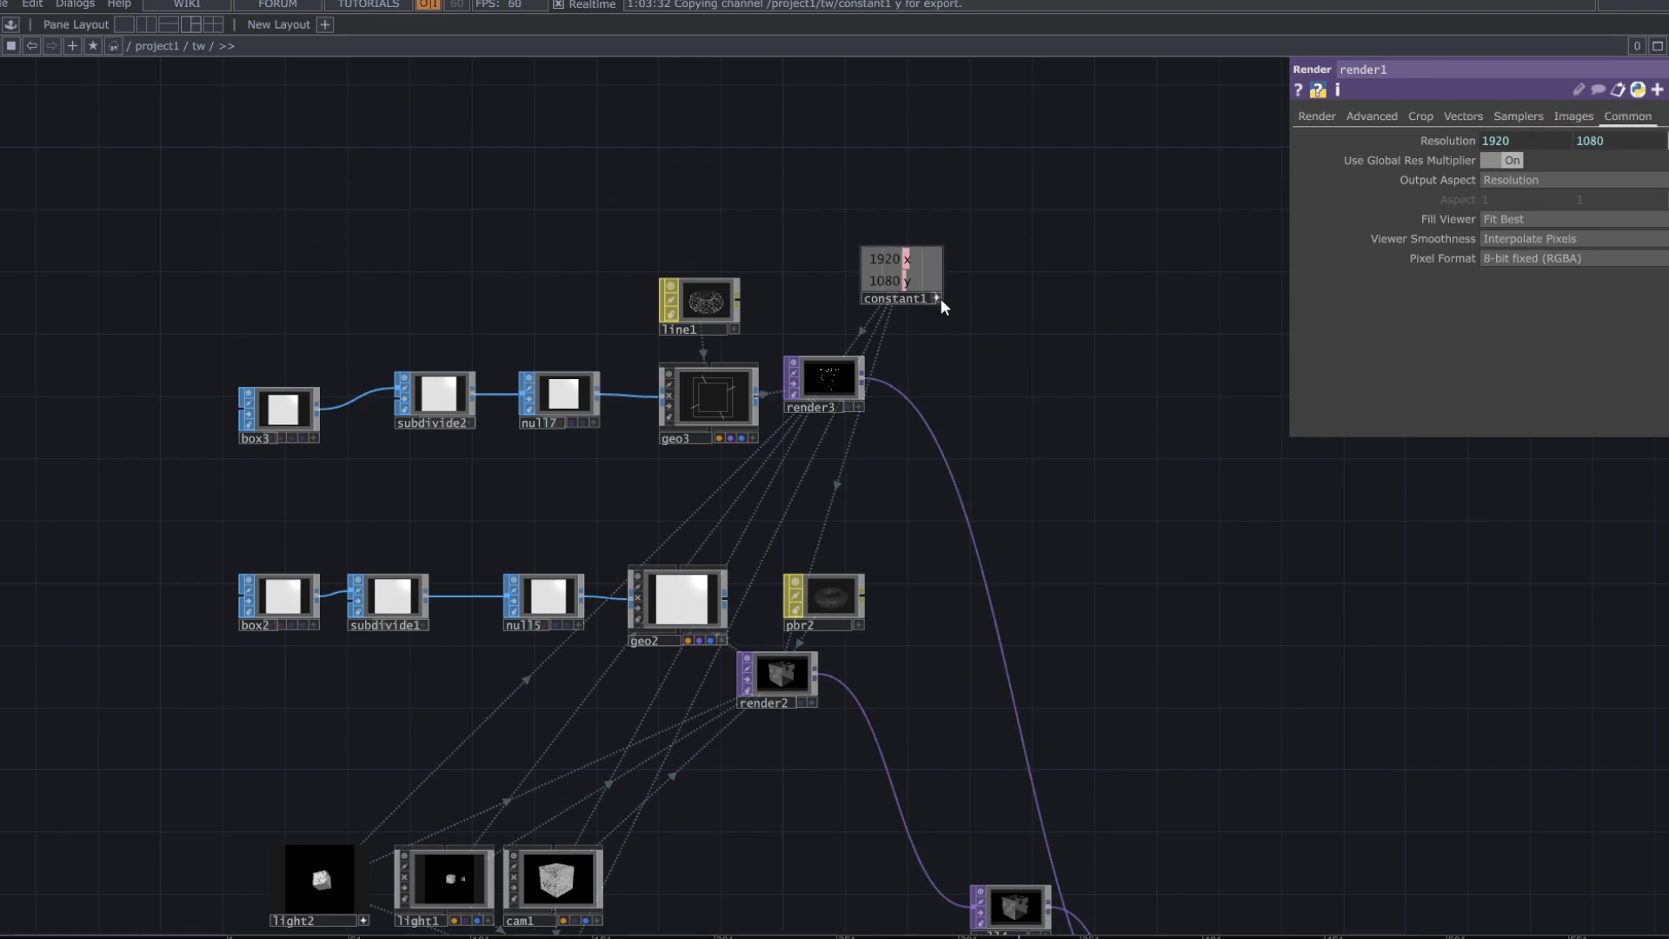
- Deactivate constant1's viewer and move the node to the left of the box2 chain
left_click(953, 337)
scroll(1086, 213, "down", 3)
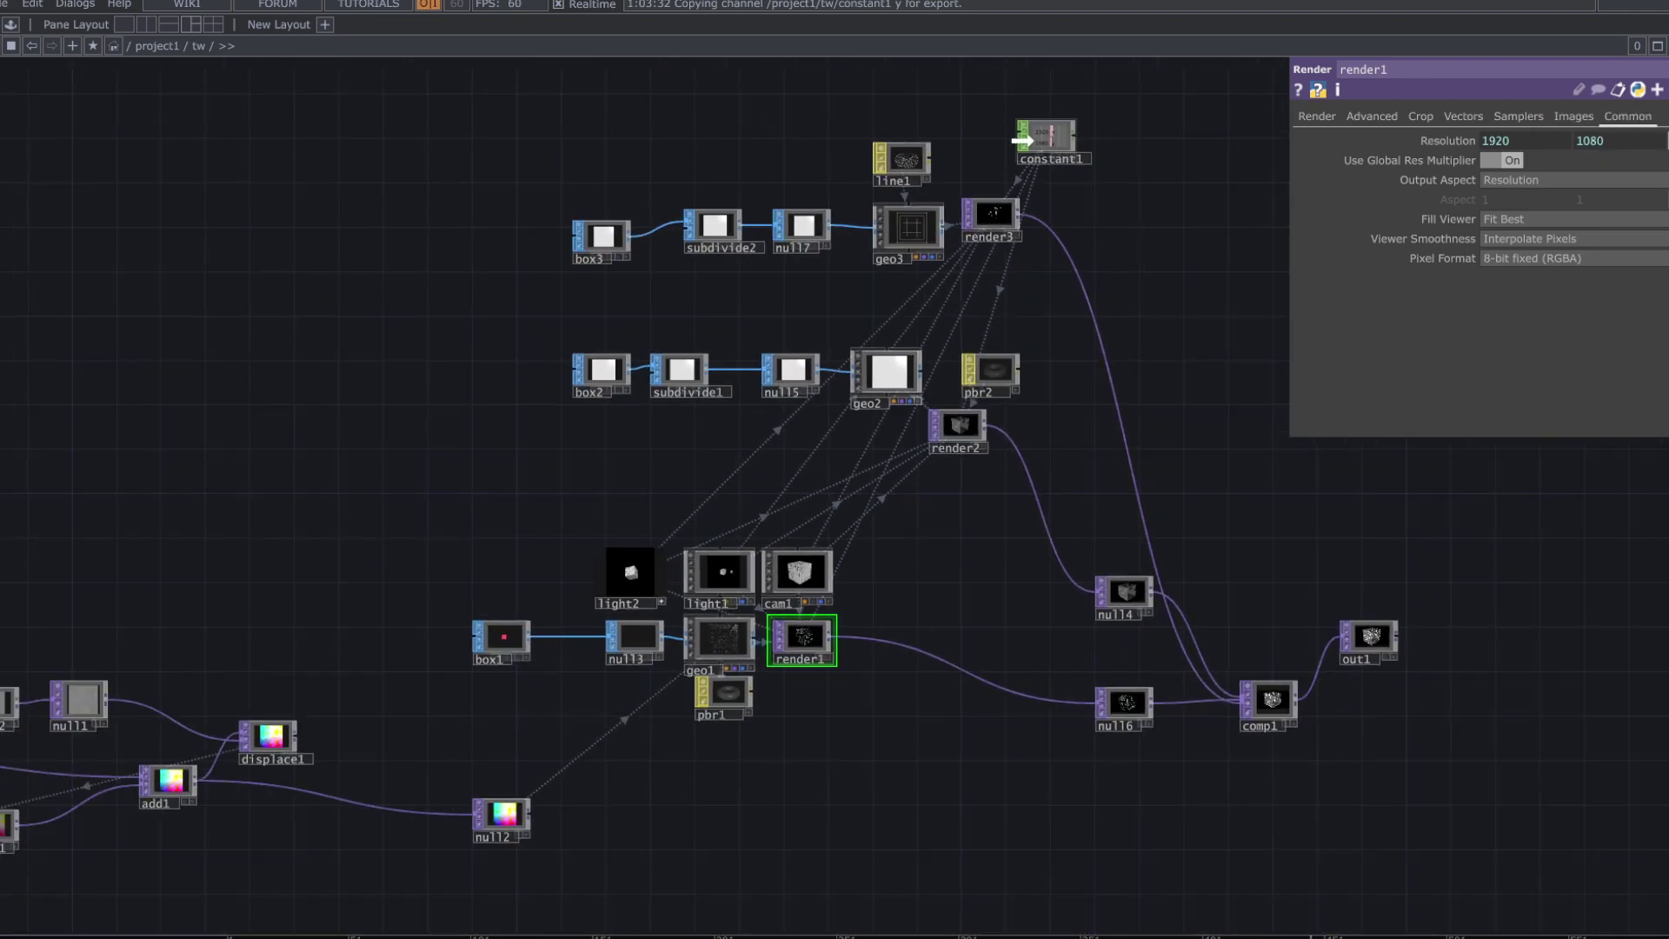
left_click_drag(1034, 139, 424, 437)
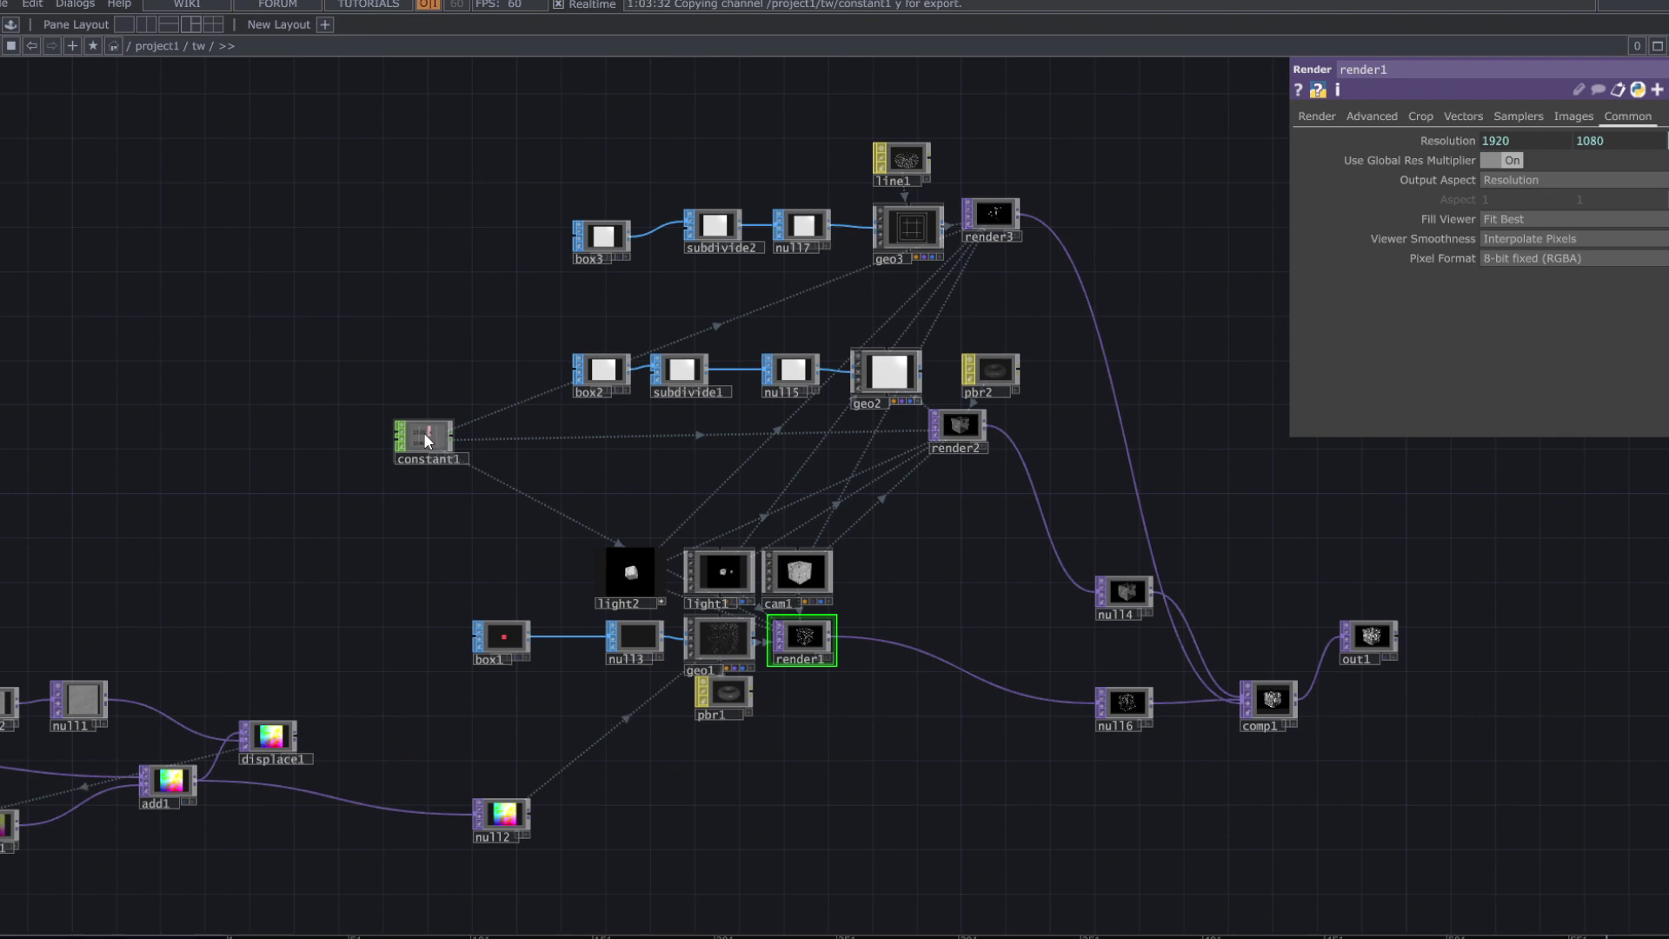
- Inspect the composited cube up close in out1's viewer at the new resolution
scroll(1374, 678, "up", 10)
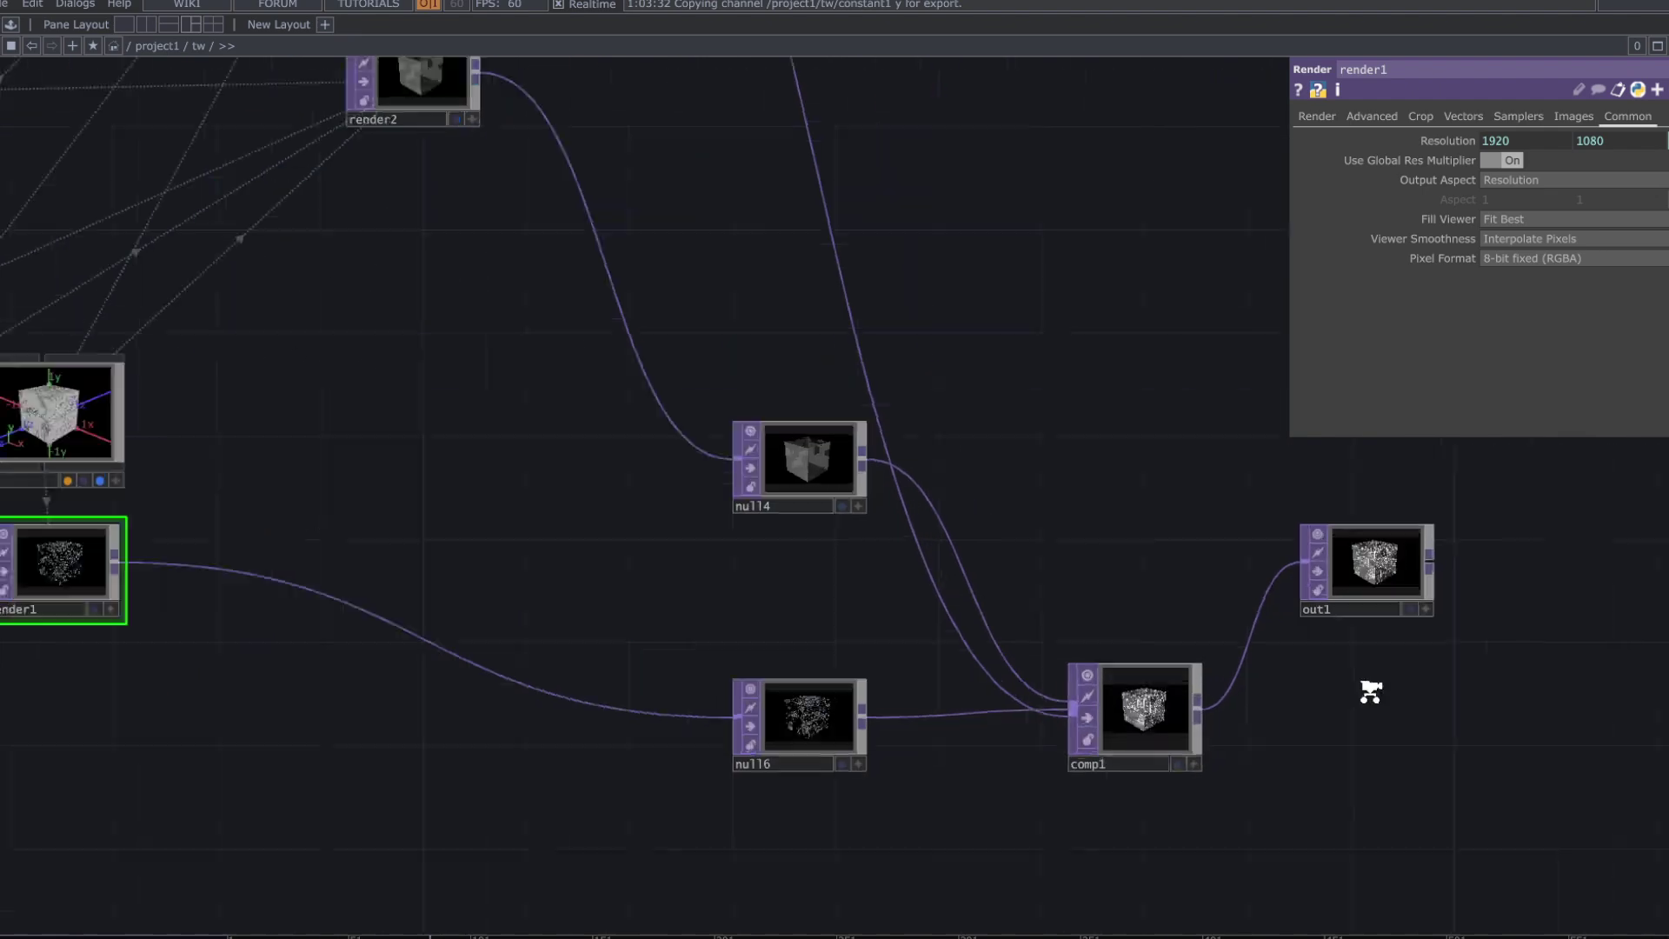
scroll(937, 478, "up", 4)
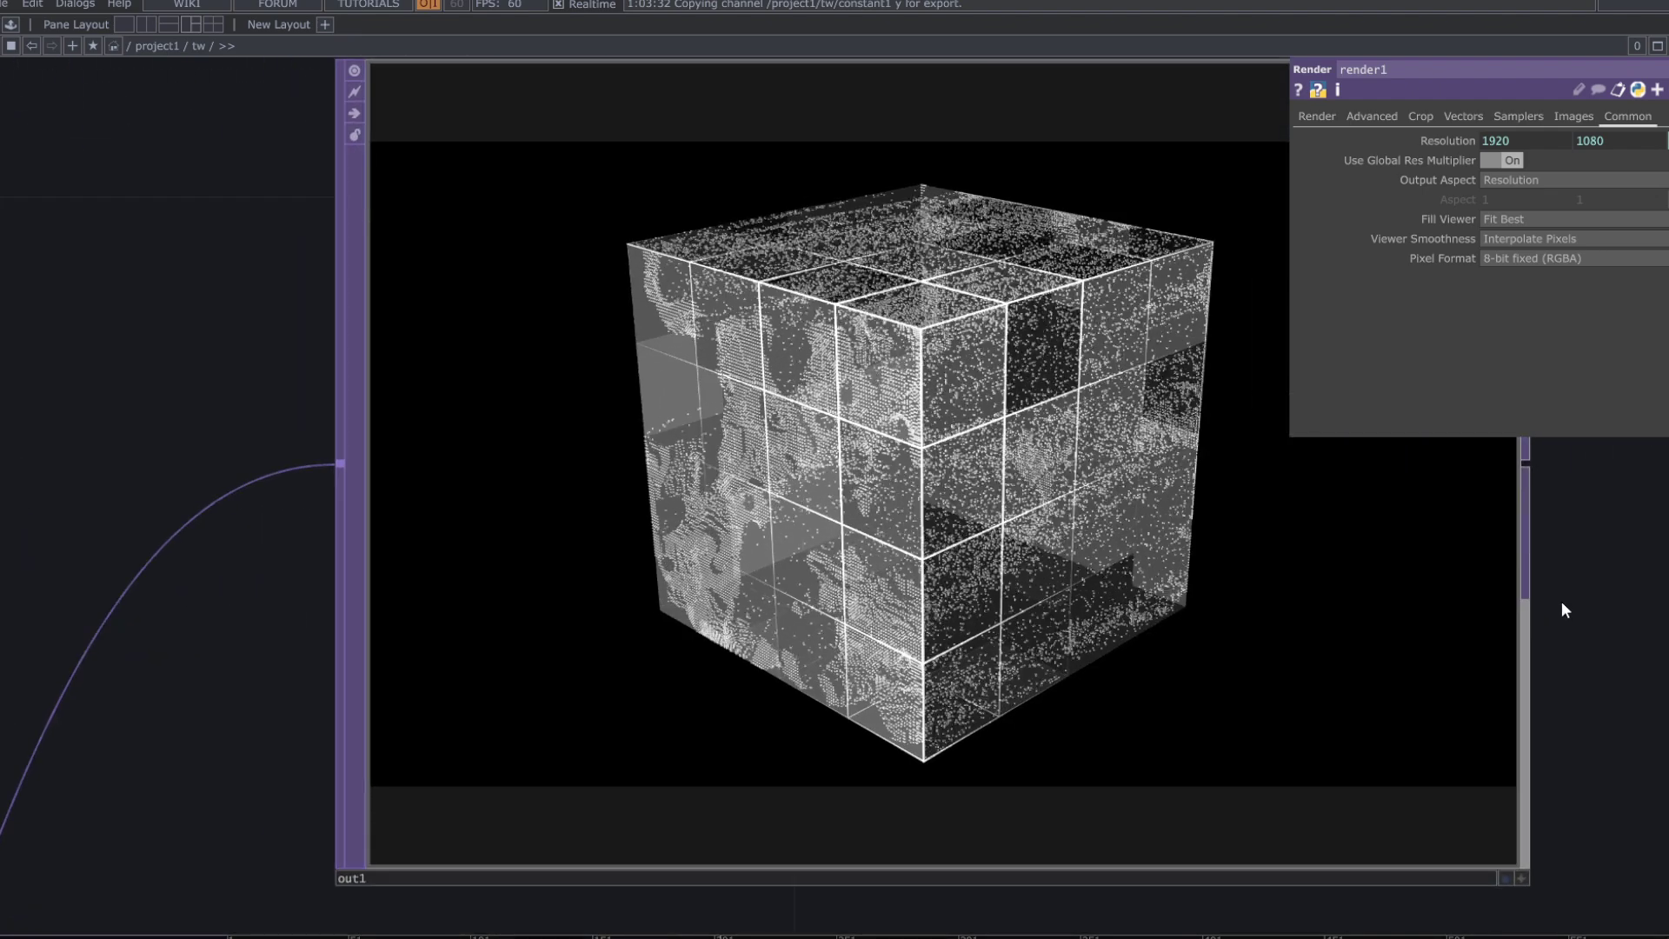
left_click_drag(1570, 572, 1486, 569)
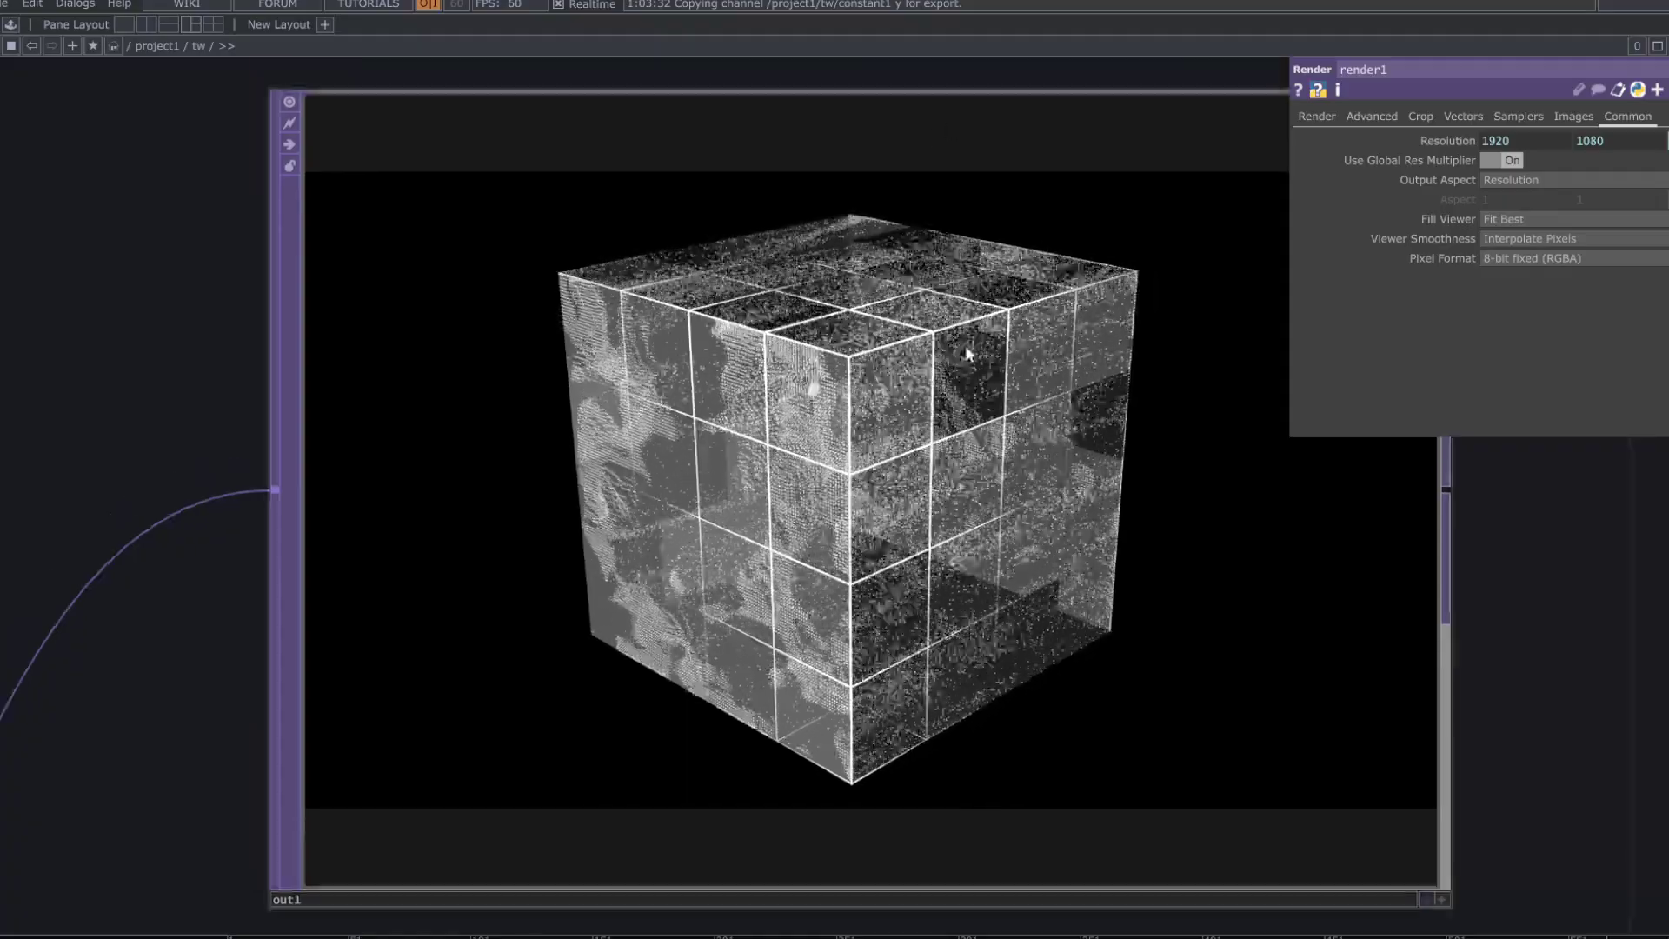
scroll(968, 352, "down", 3)
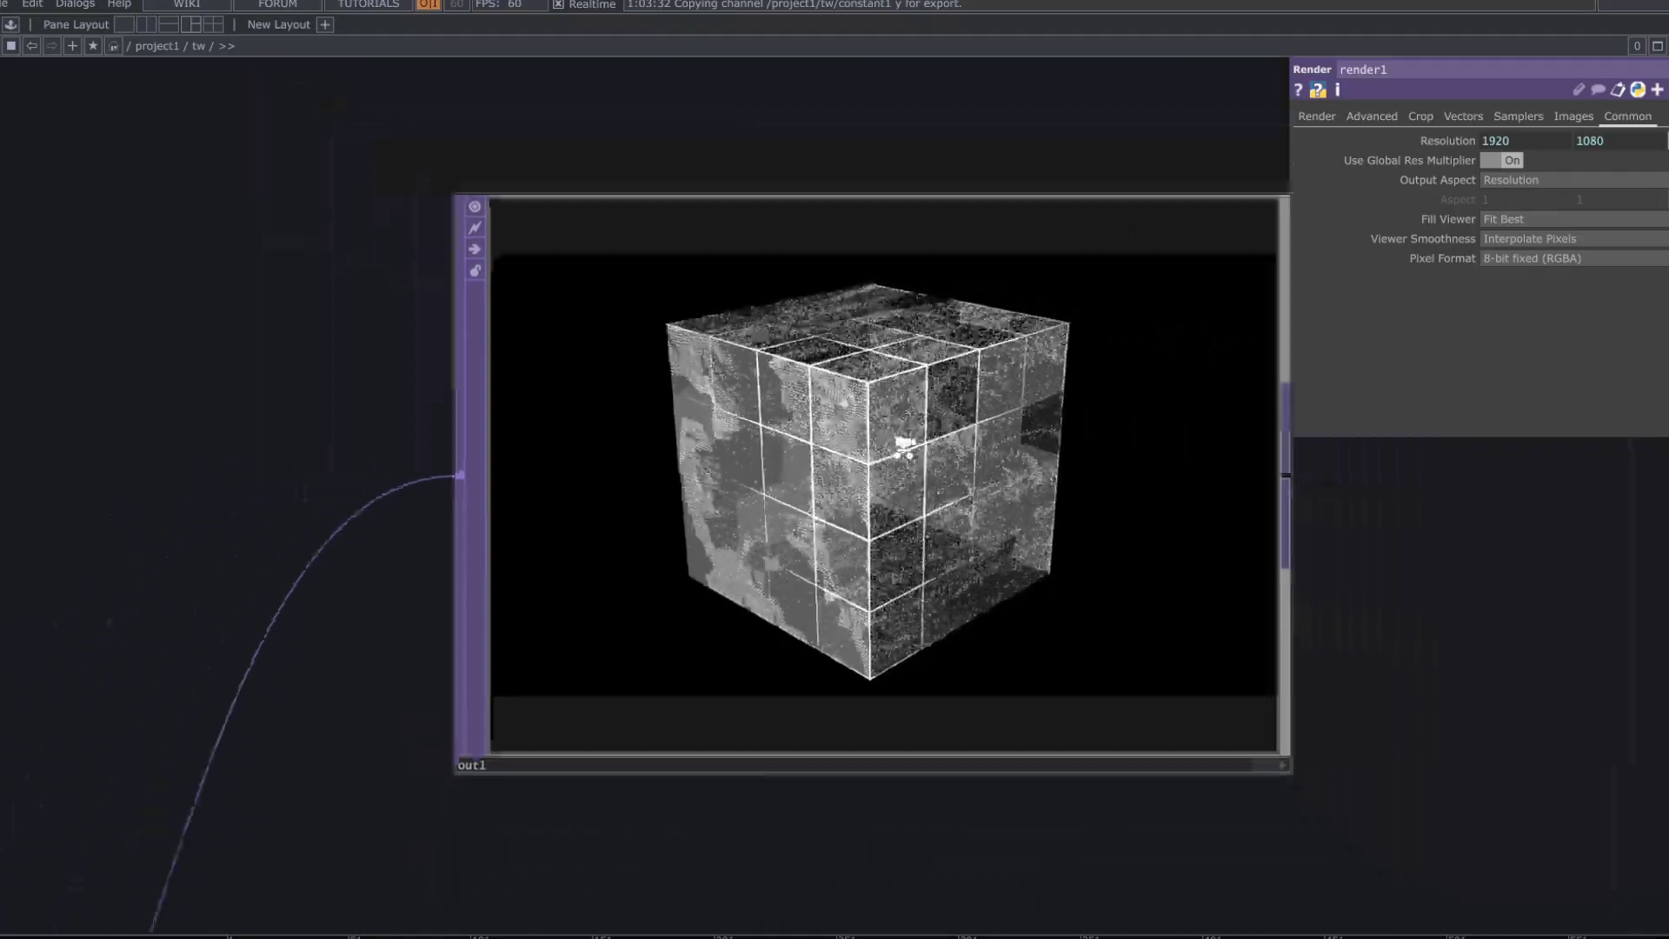